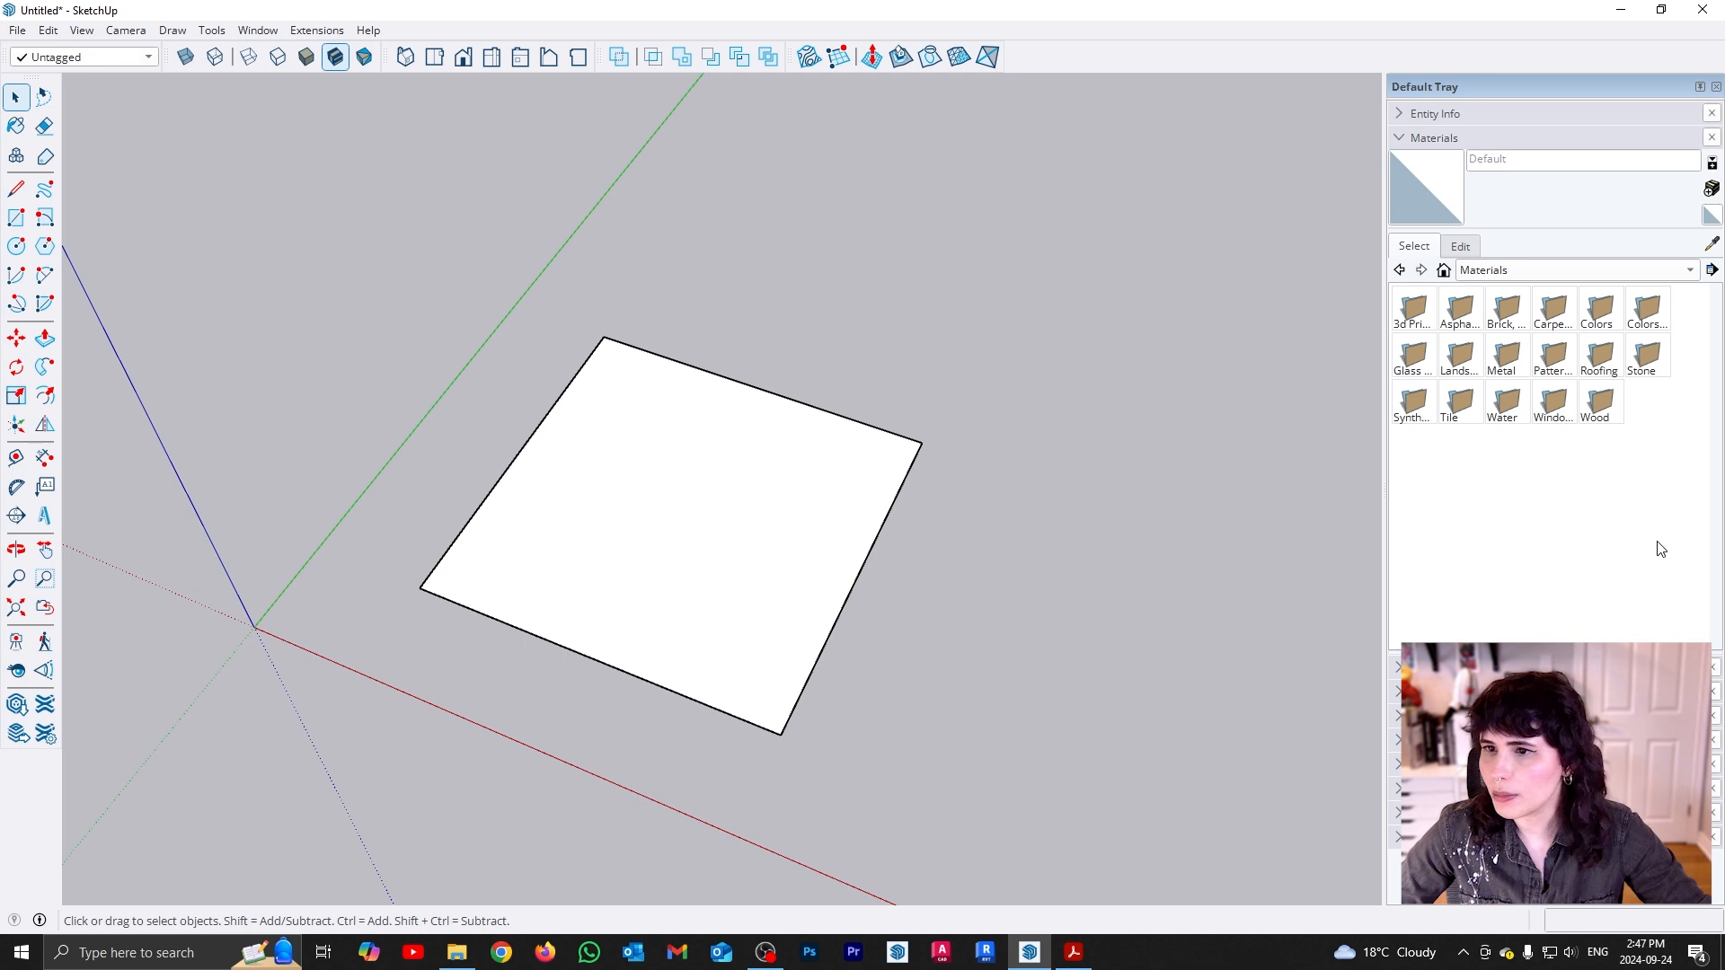
Paint the square face with the Tile Checker BW material from the Tile collection
left_click(1465, 421)
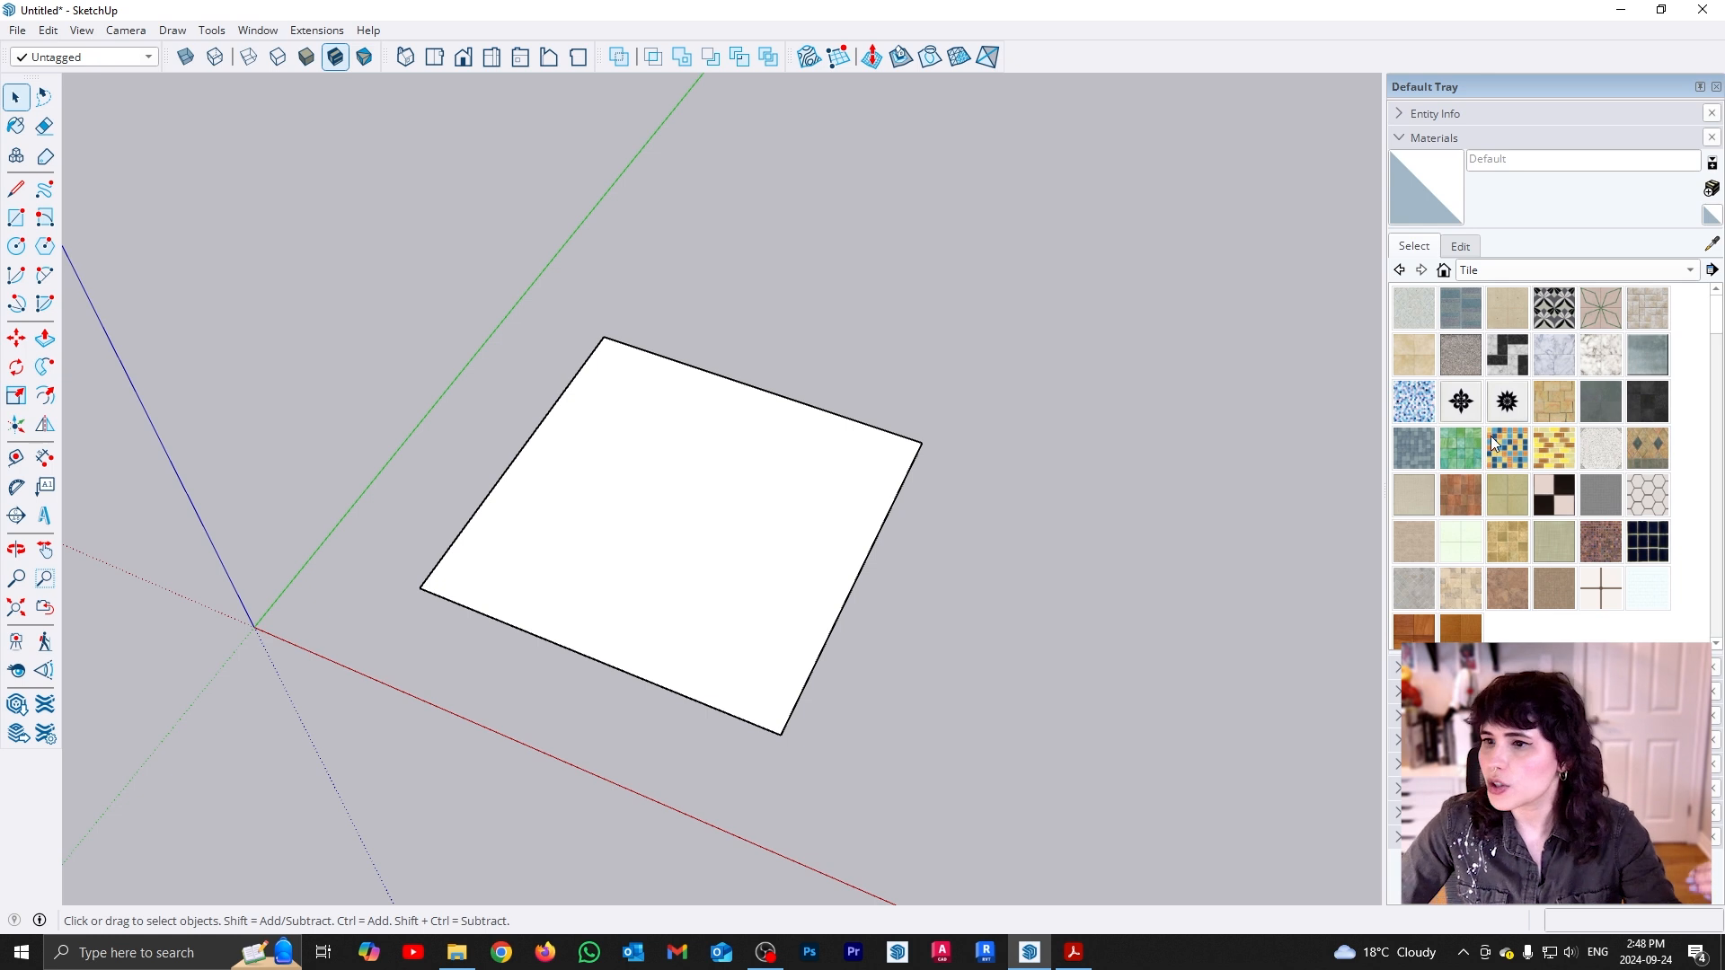
left_click(1554, 494)
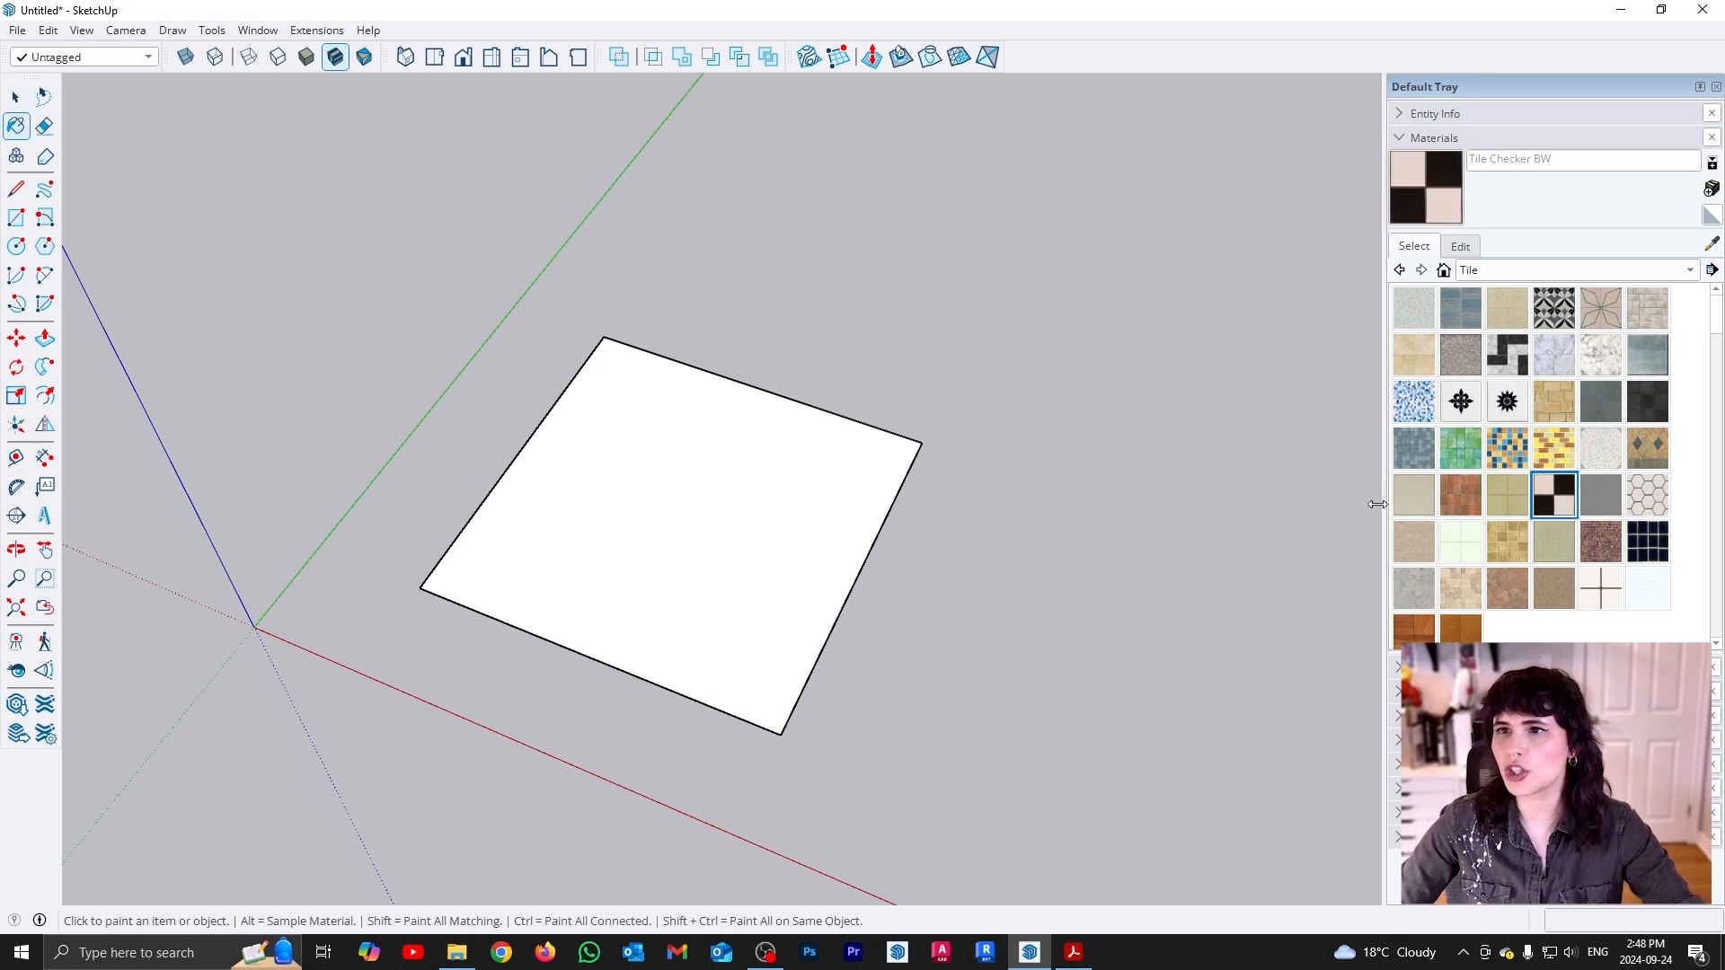
left_click(618, 543)
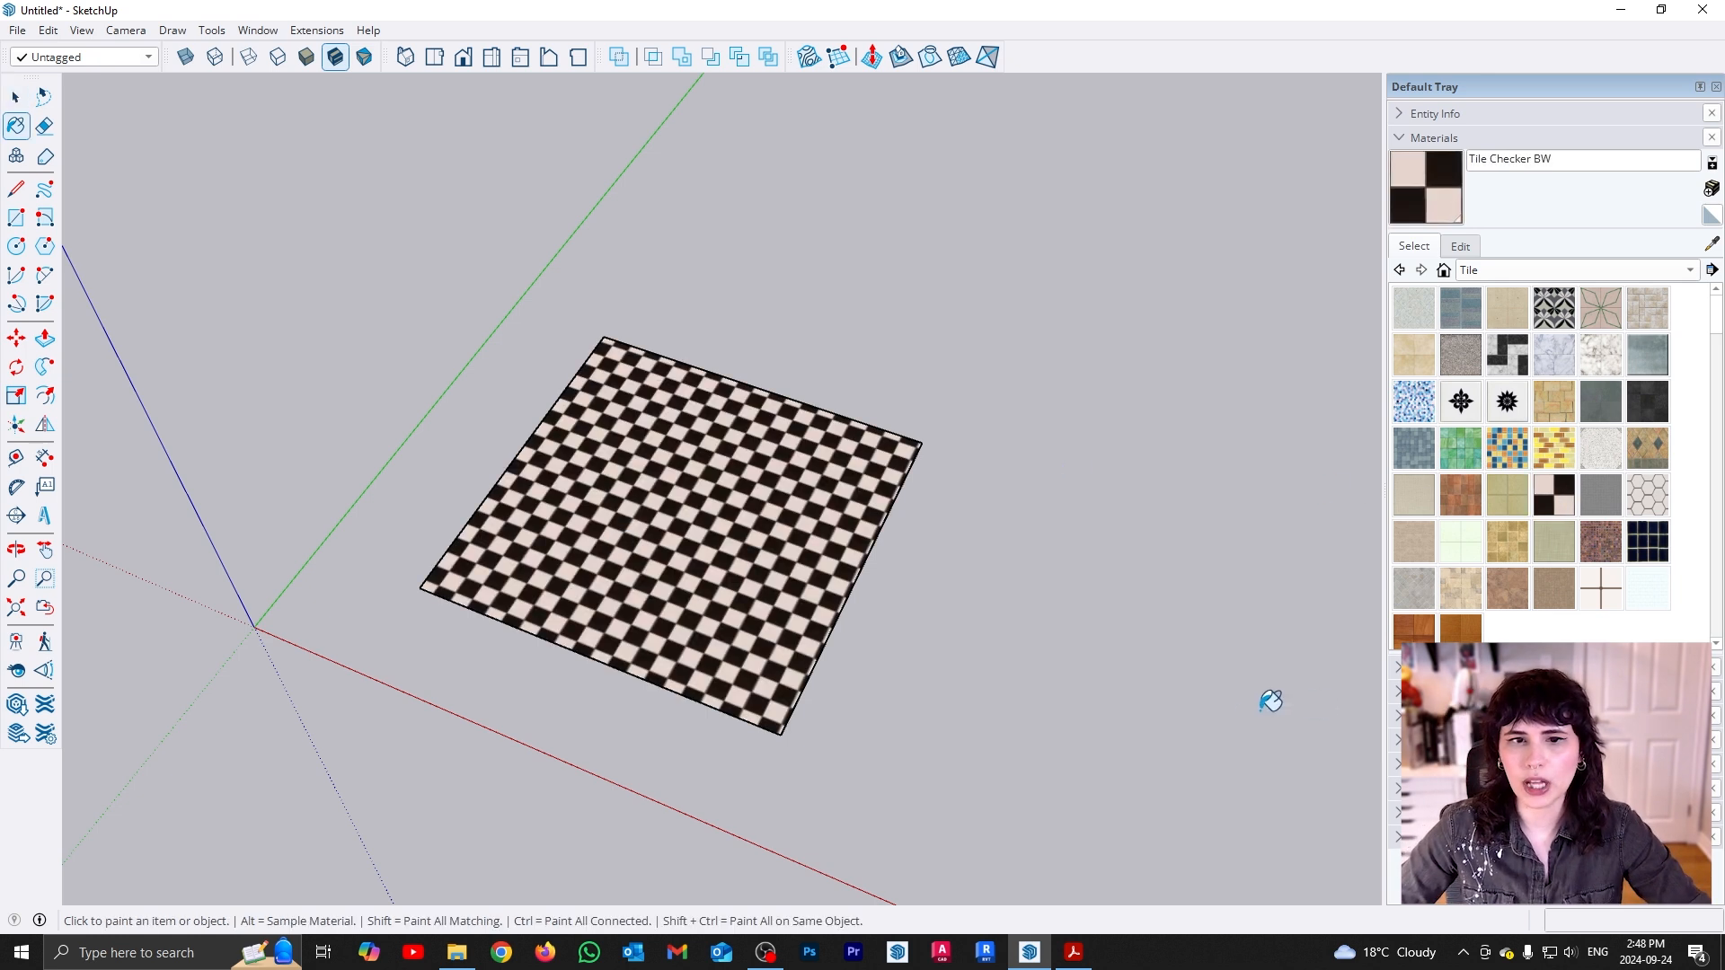
key("space")
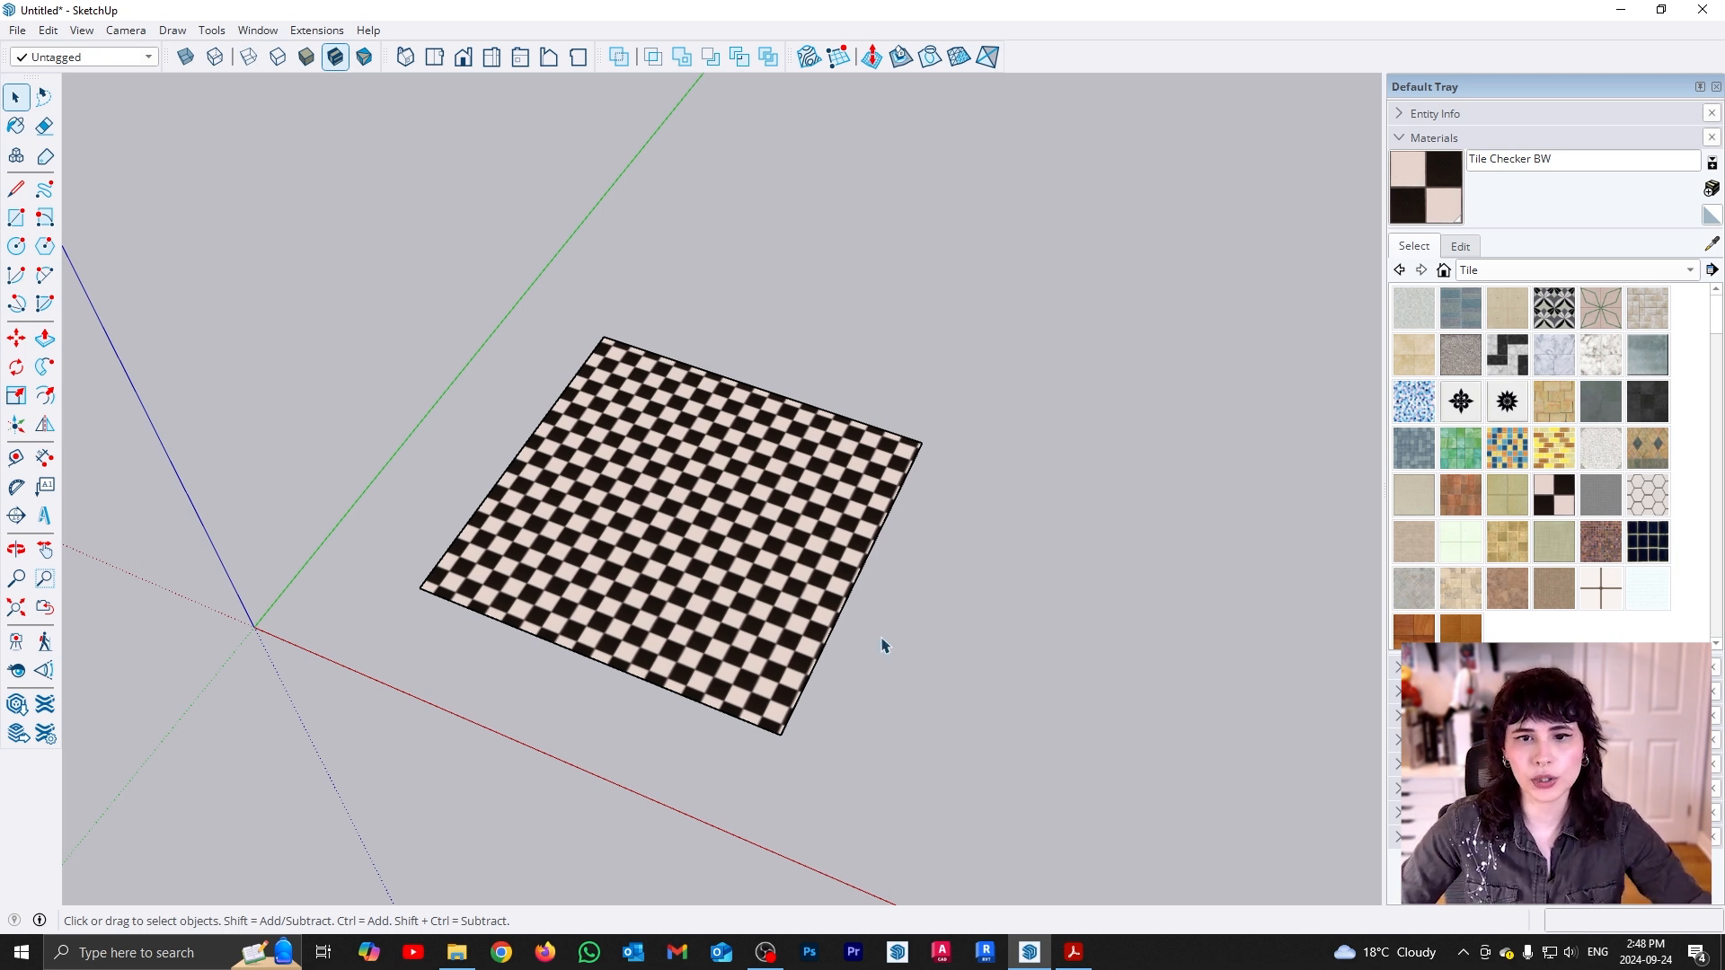
Examine in top view how the checker tiles meet the edges and corners of the square
key("ctrl+1")
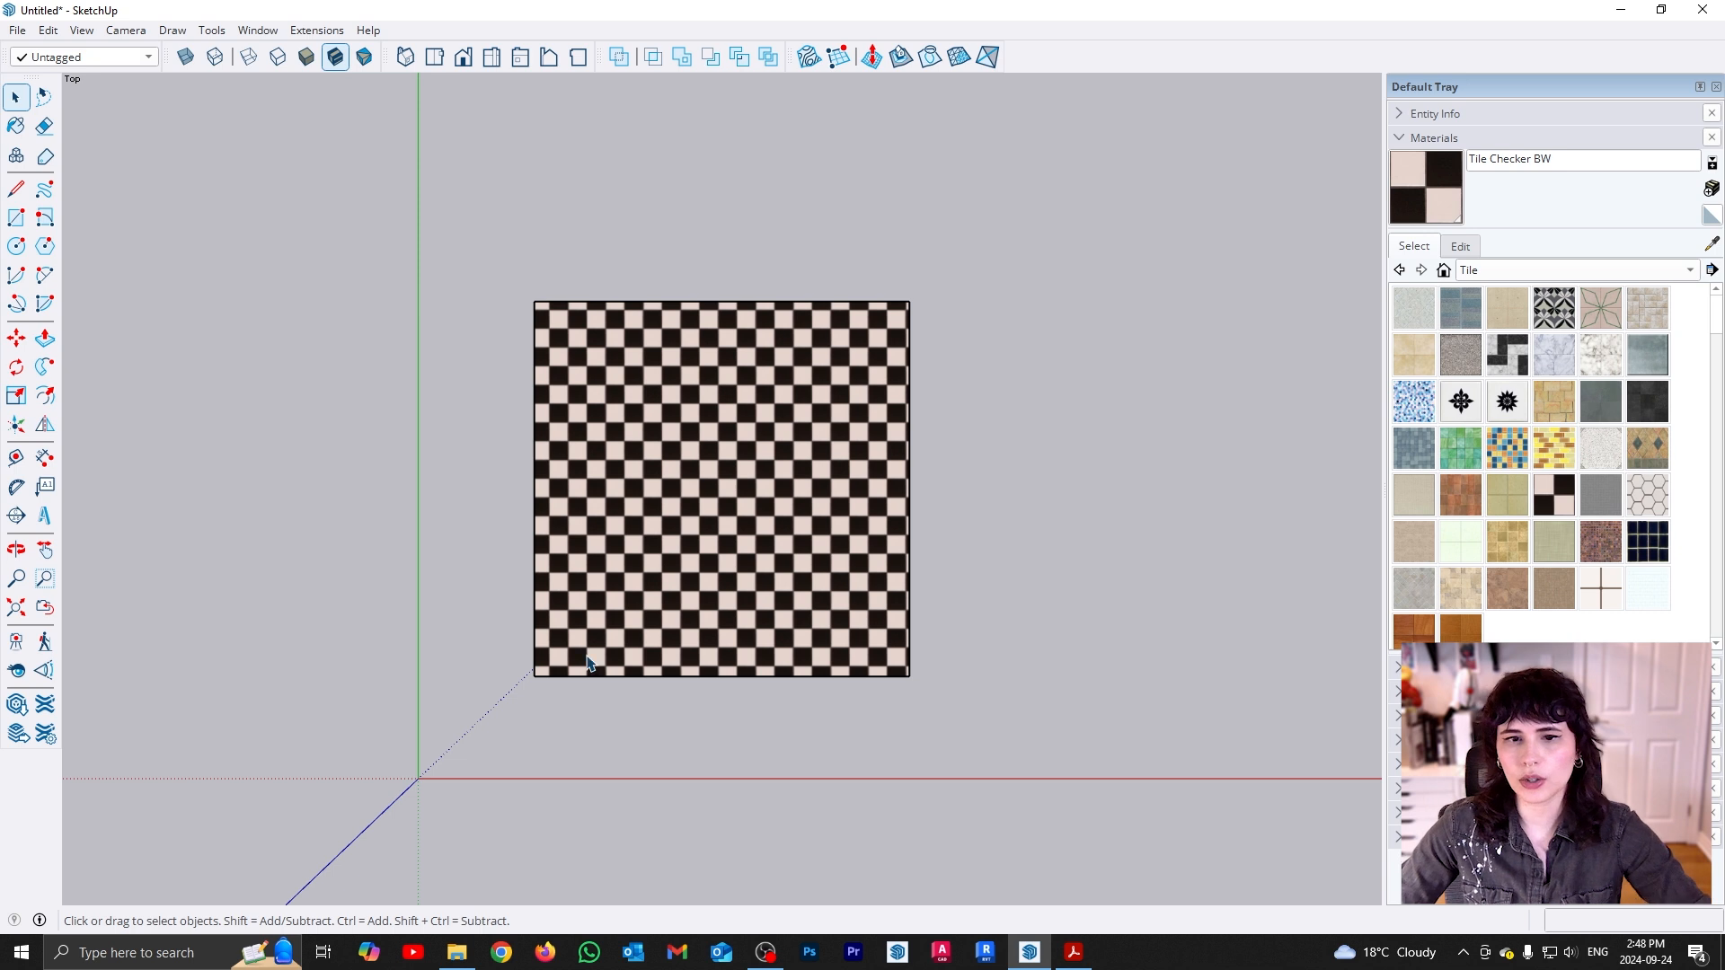
scroll(545, 672, "up", 5)
scroll(539, 674, "down", 2)
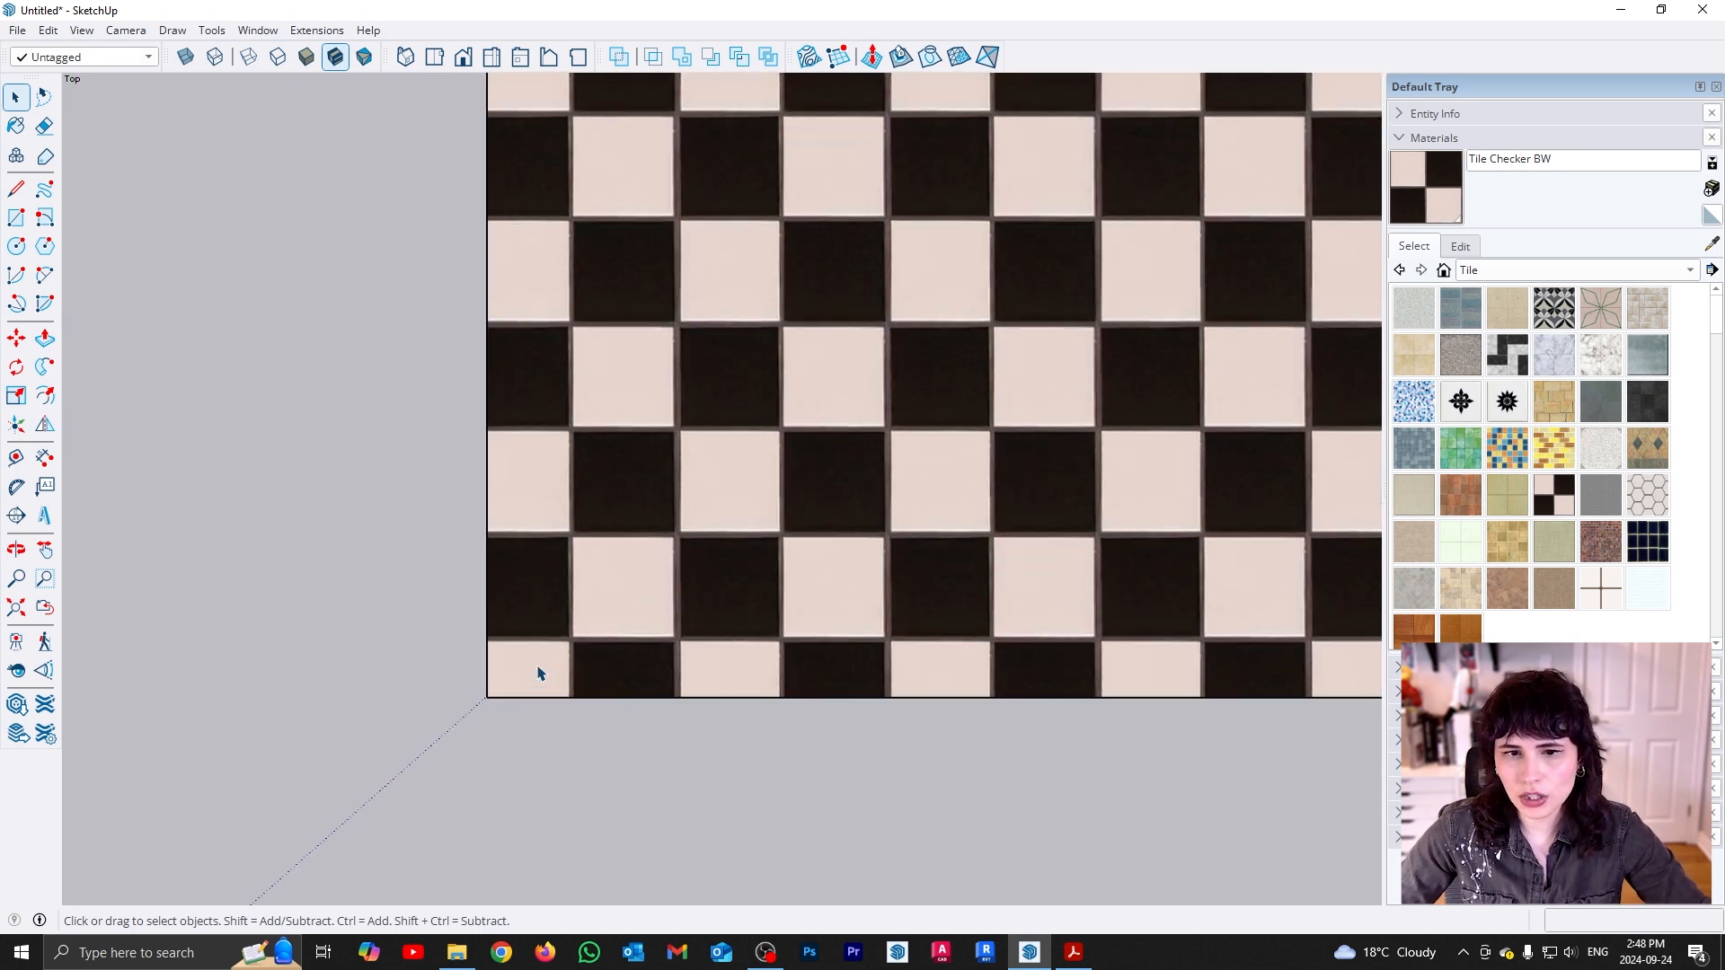
scroll(467, 699, "down", 3)
scroll(1151, 683, "up", 2)
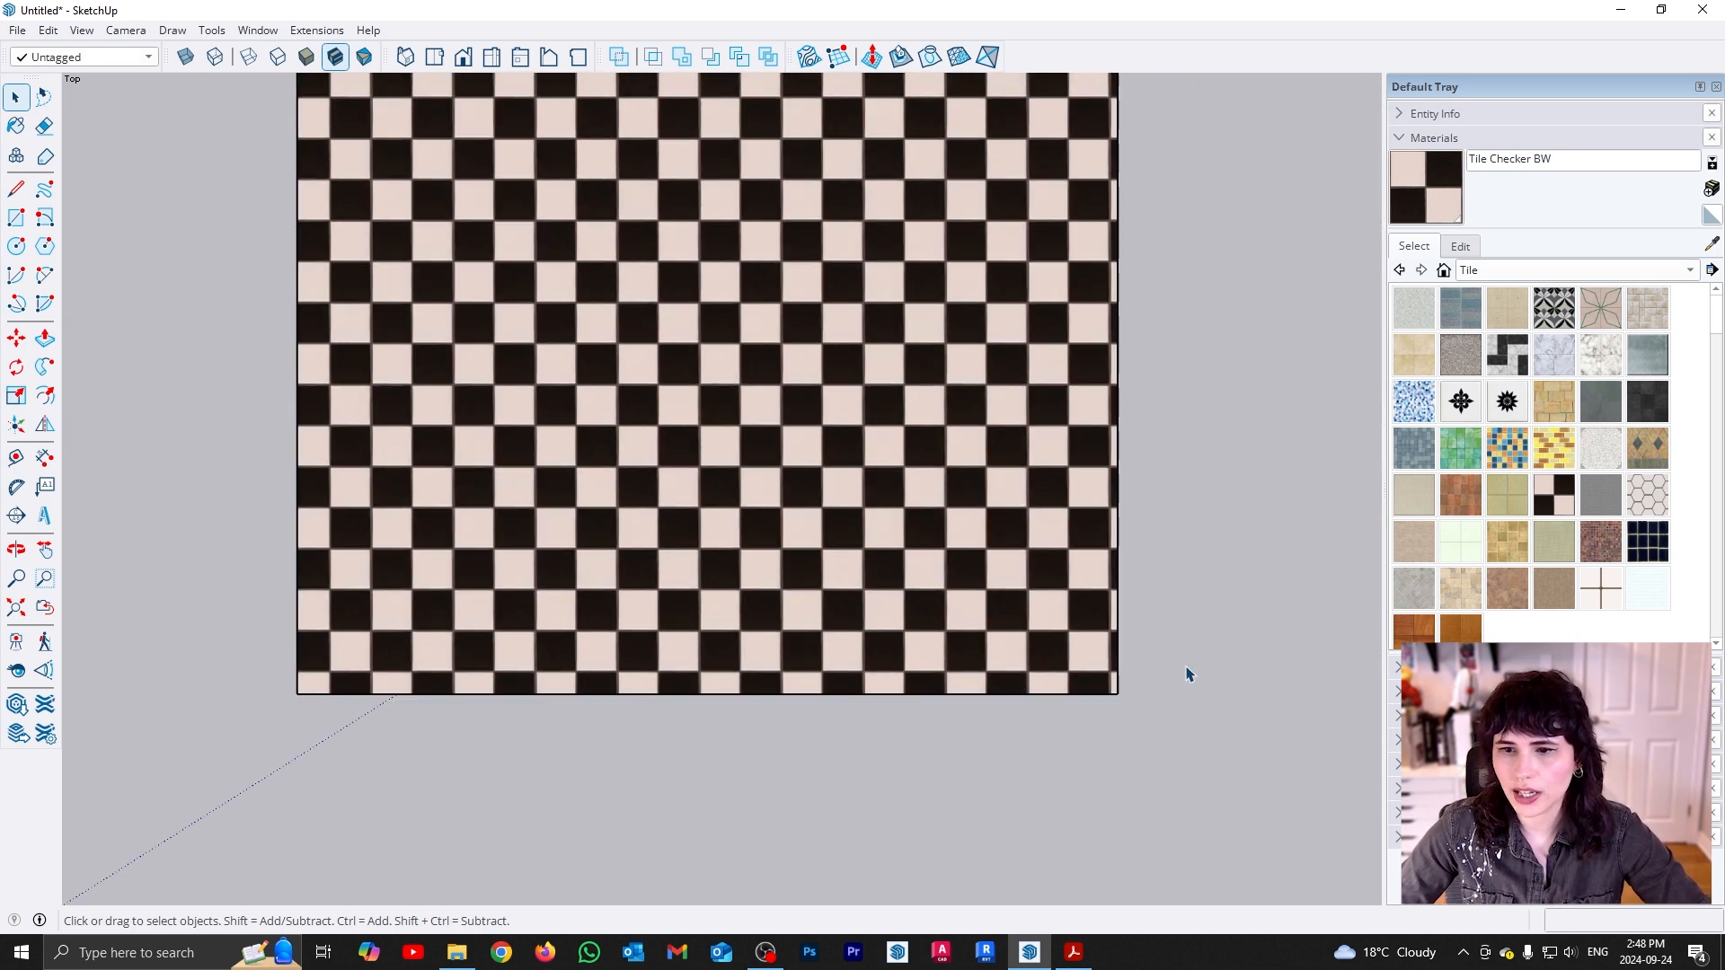
scroll(916, 751, "down", 4)
scroll(982, 173, "up", 3)
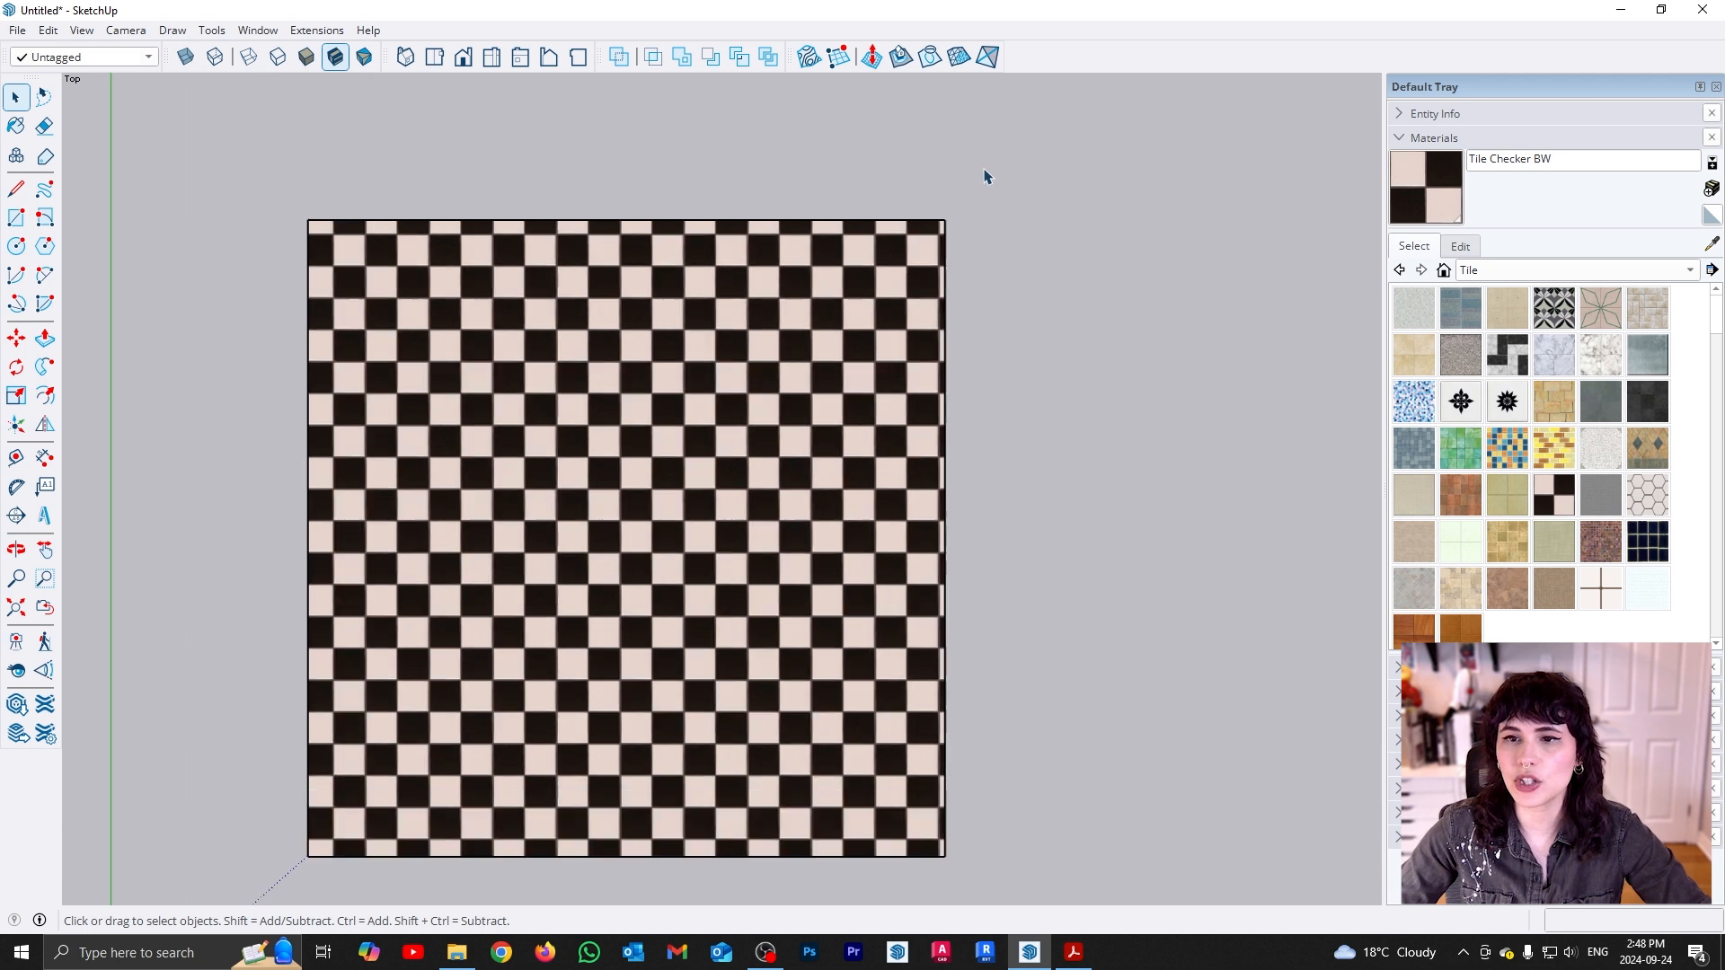
scroll(924, 220, "down", 5)
scroll(854, 274, "up", 2)
scroll(773, 332, "up", 3)
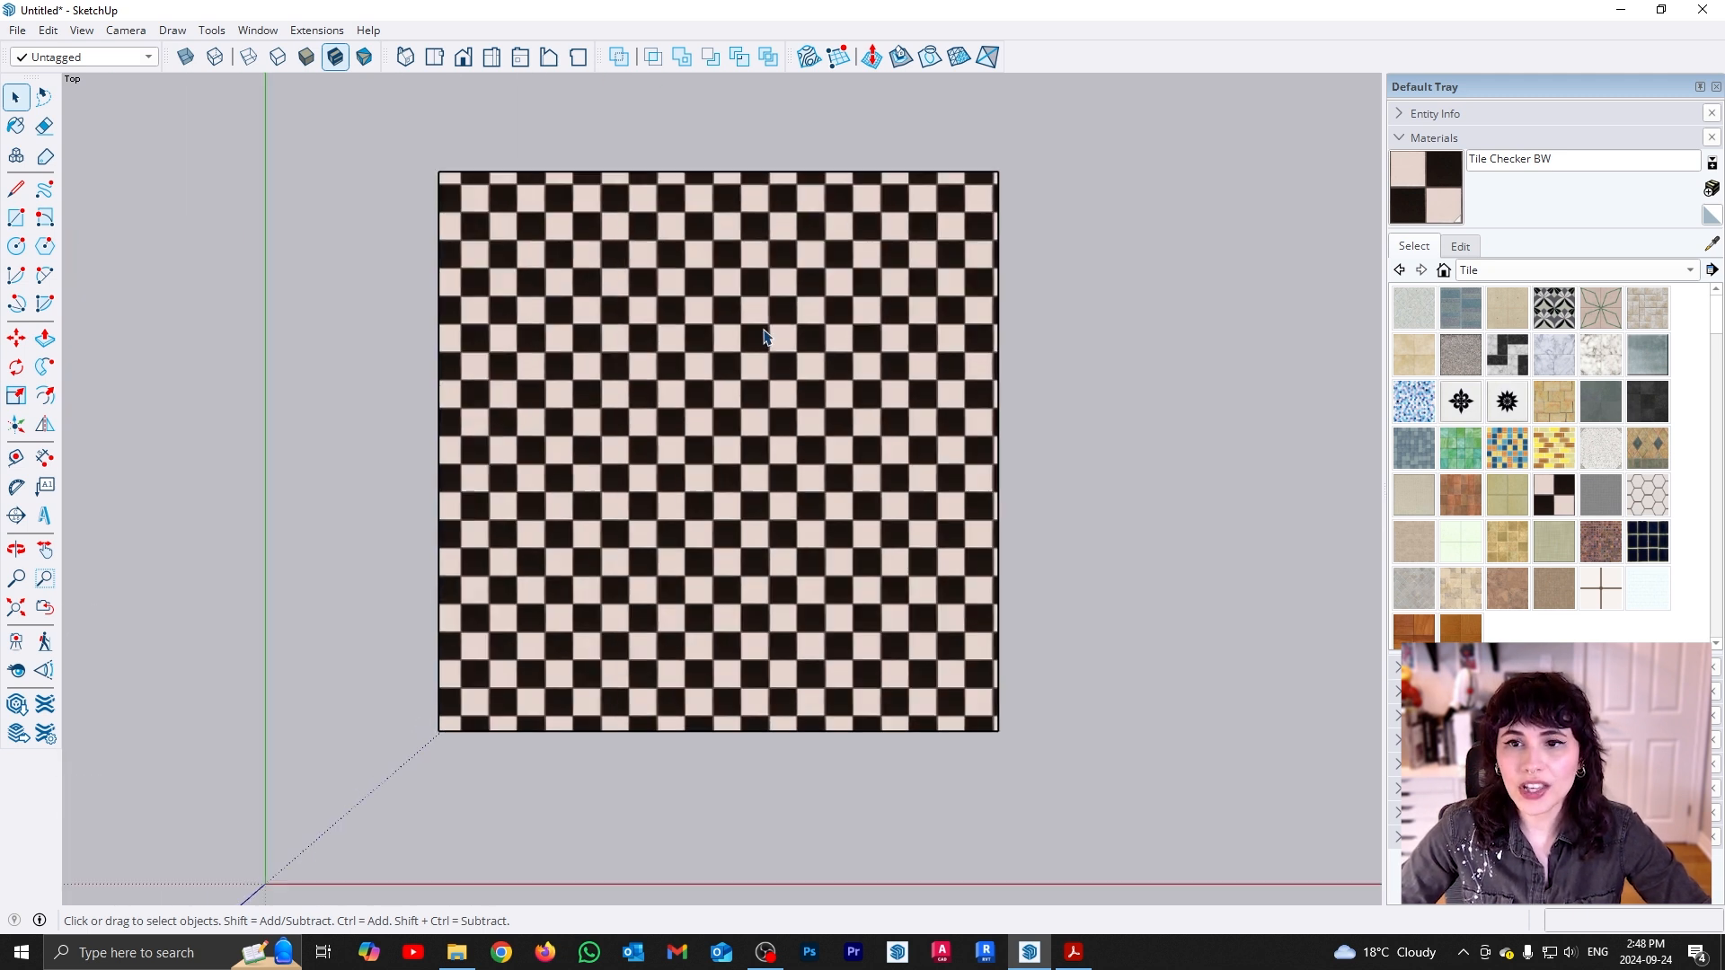
scroll(580, 503, "up", 1)
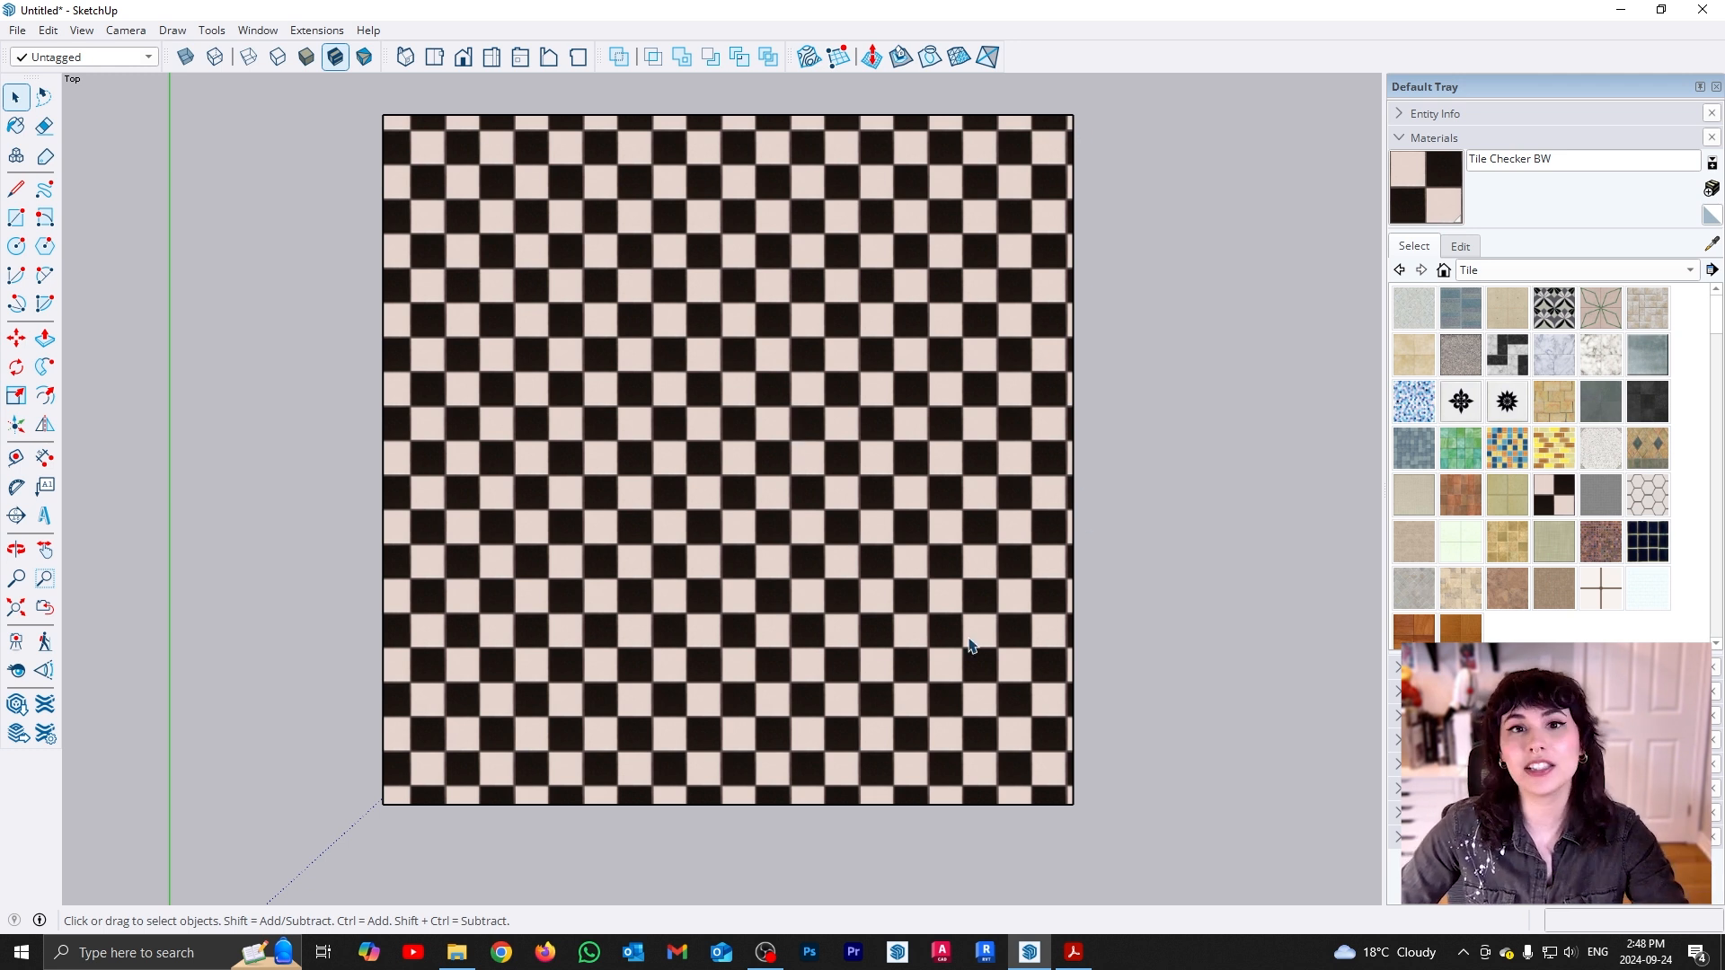
scroll(645, 686, "down", 4)
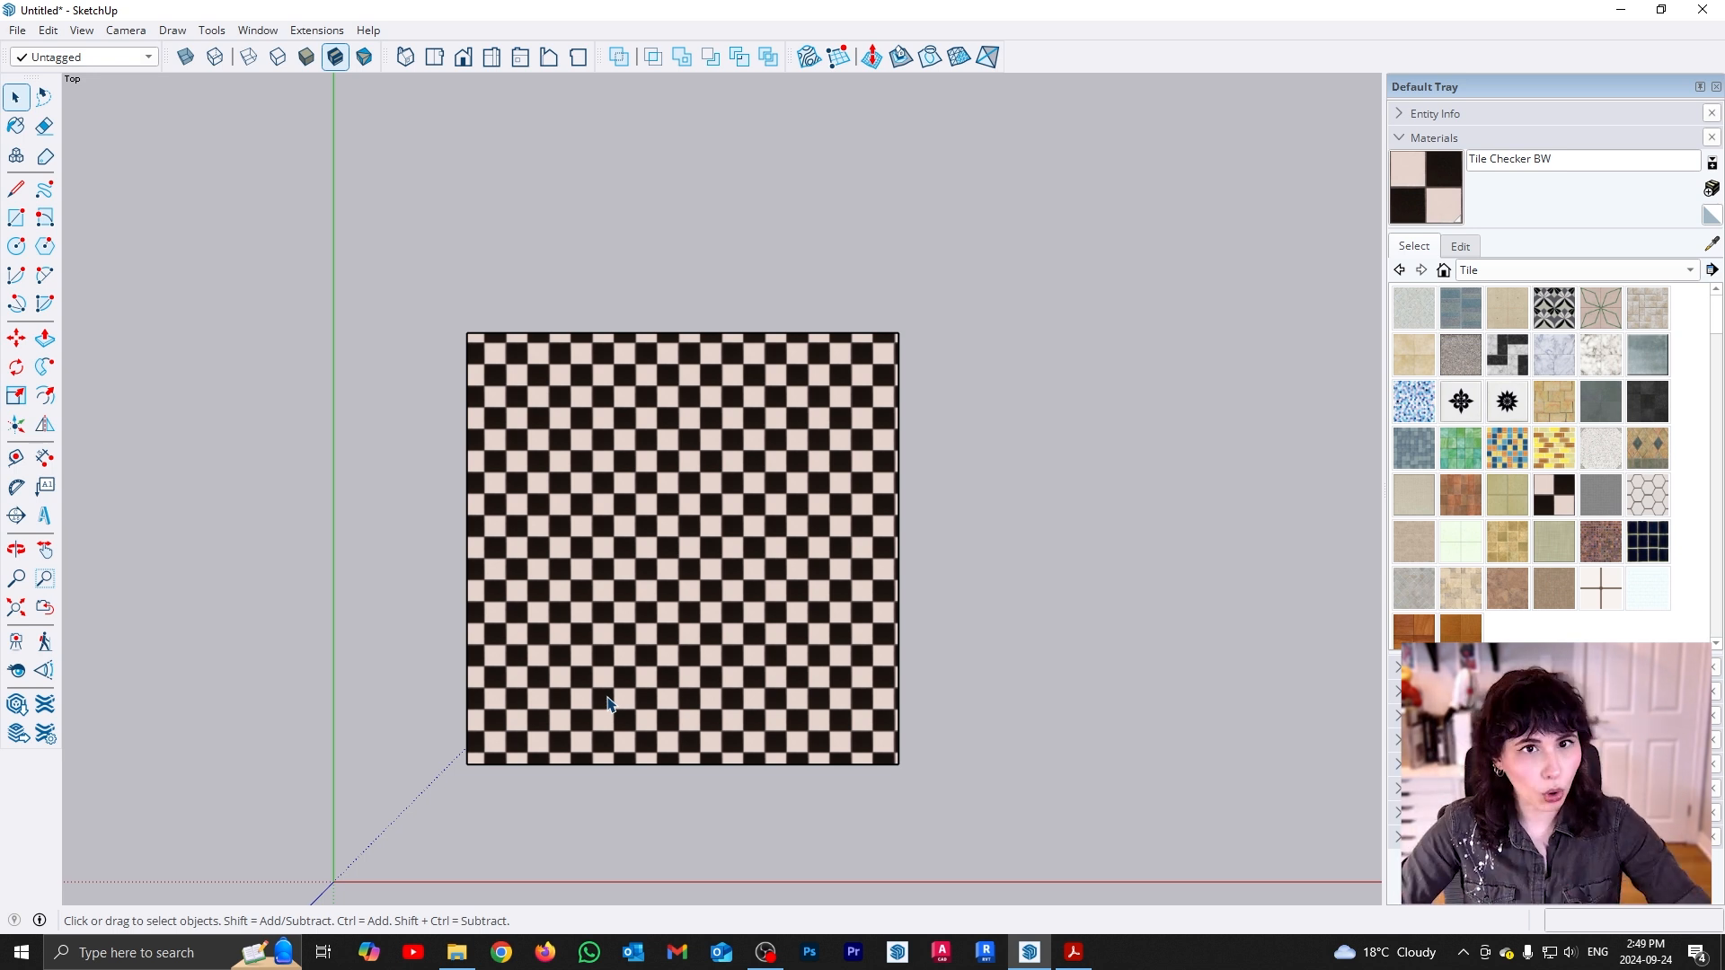
Try grouping the tiled square and moving the whole group along the green axis
left_click(680, 636)
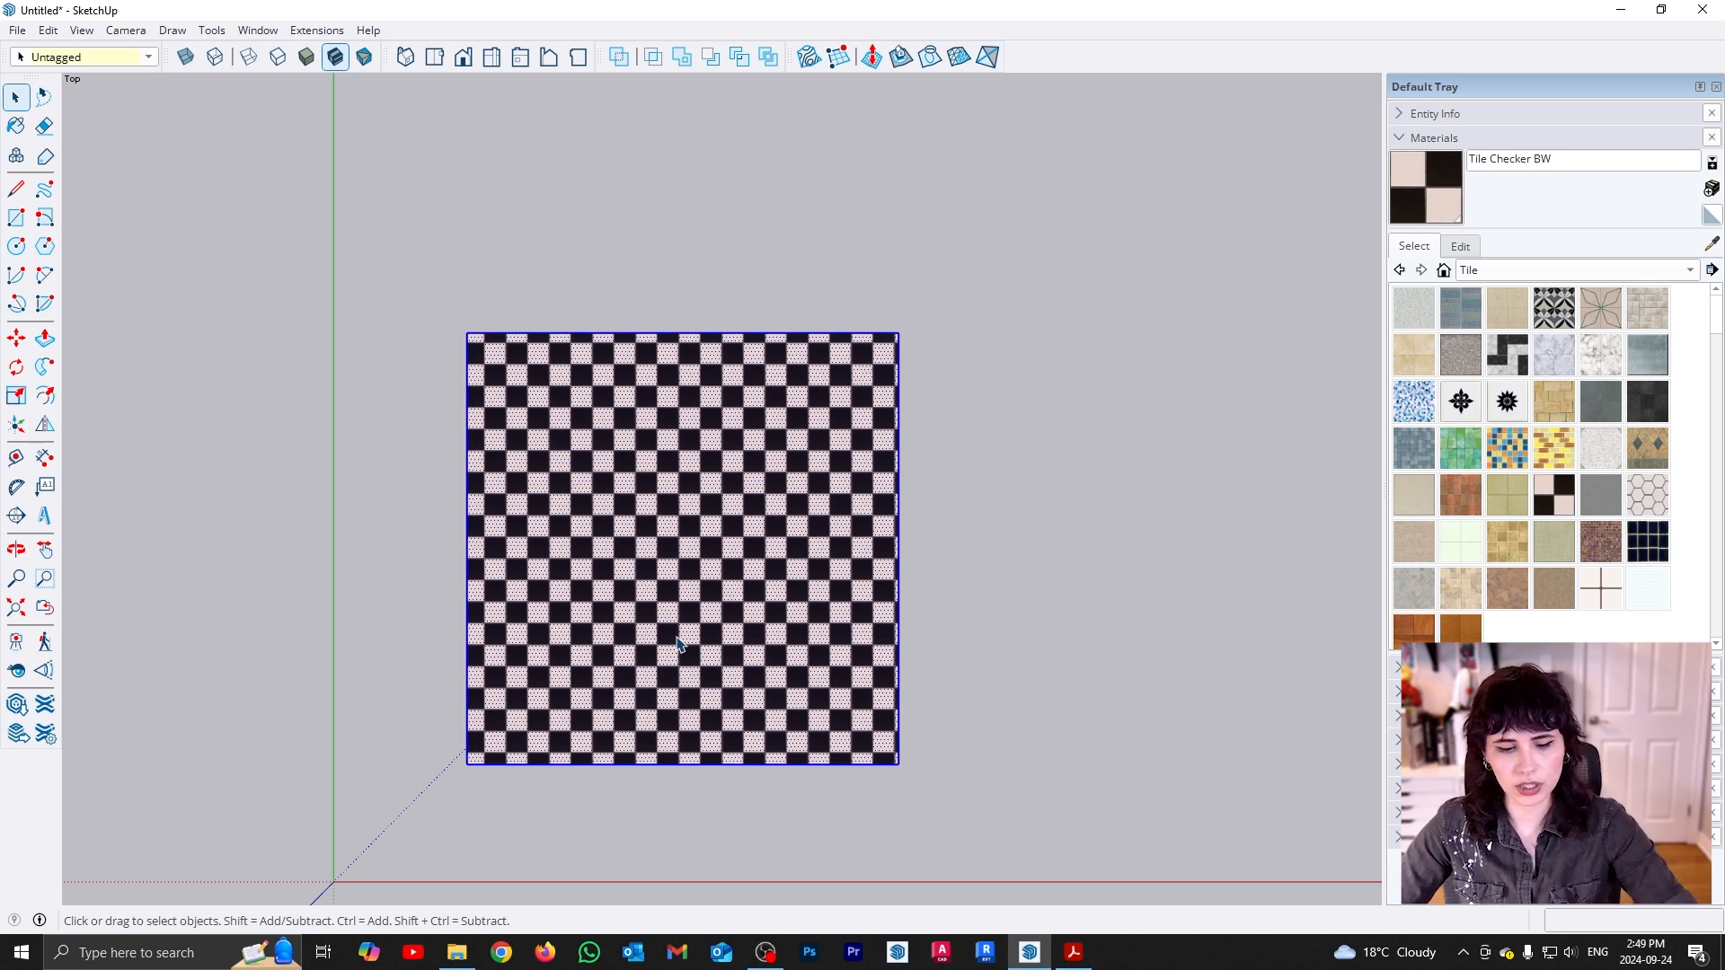
key("ctrl+g")
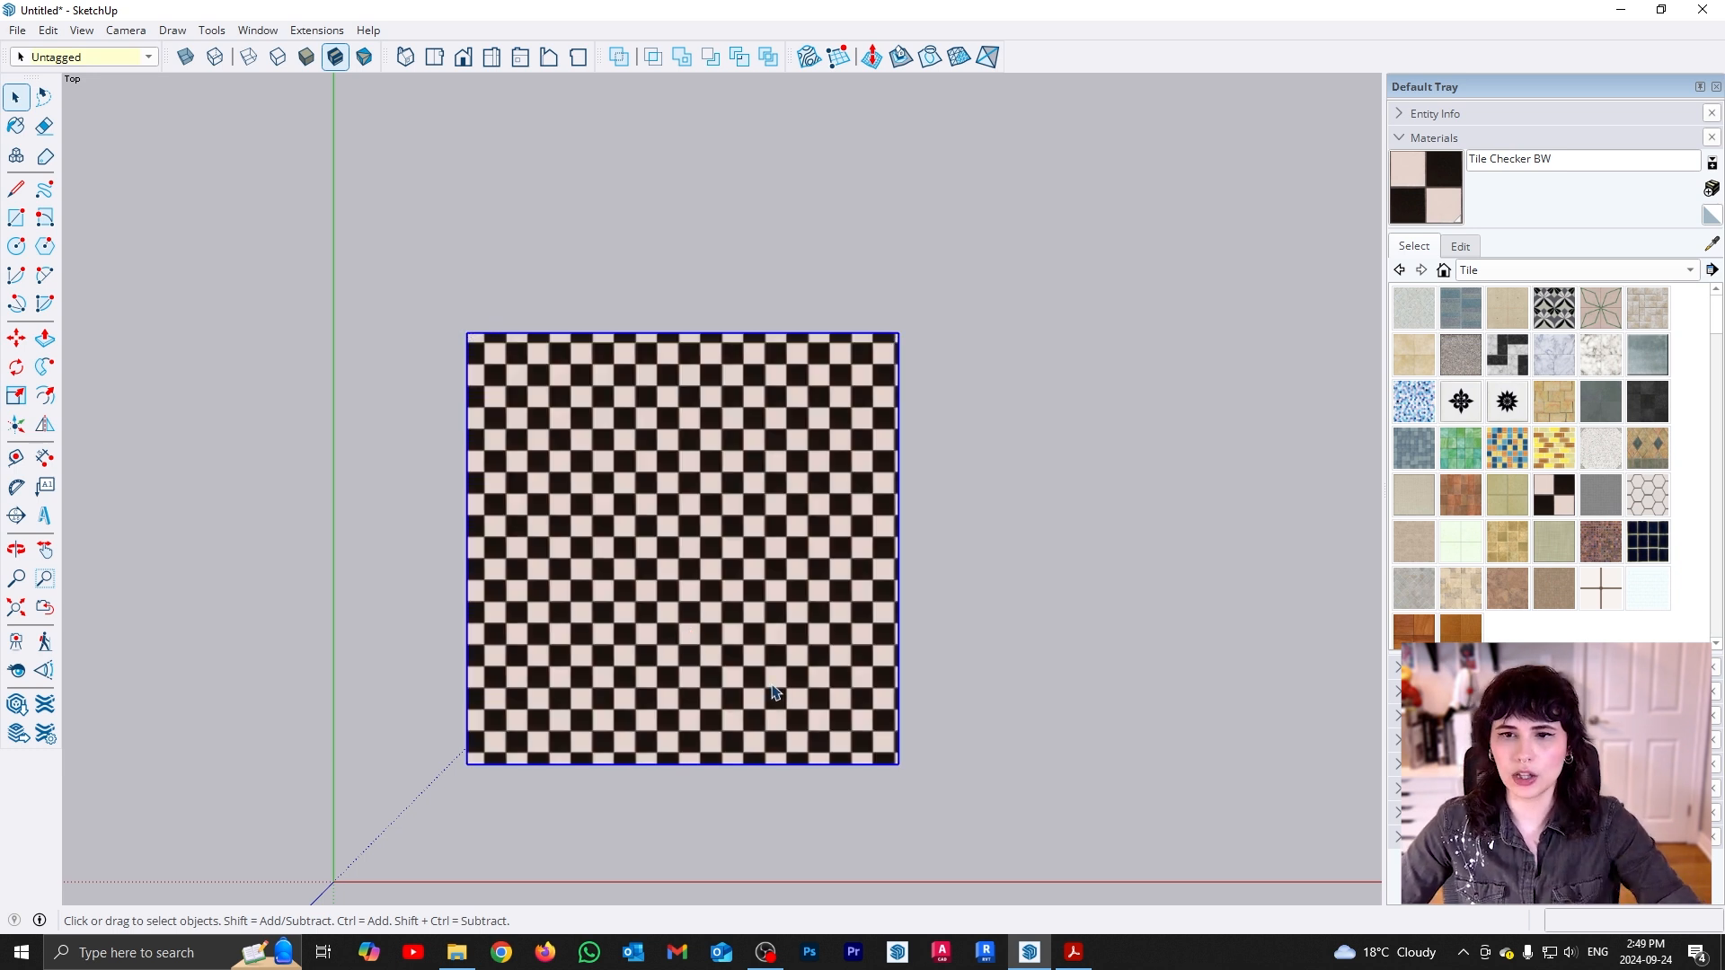
key("m")
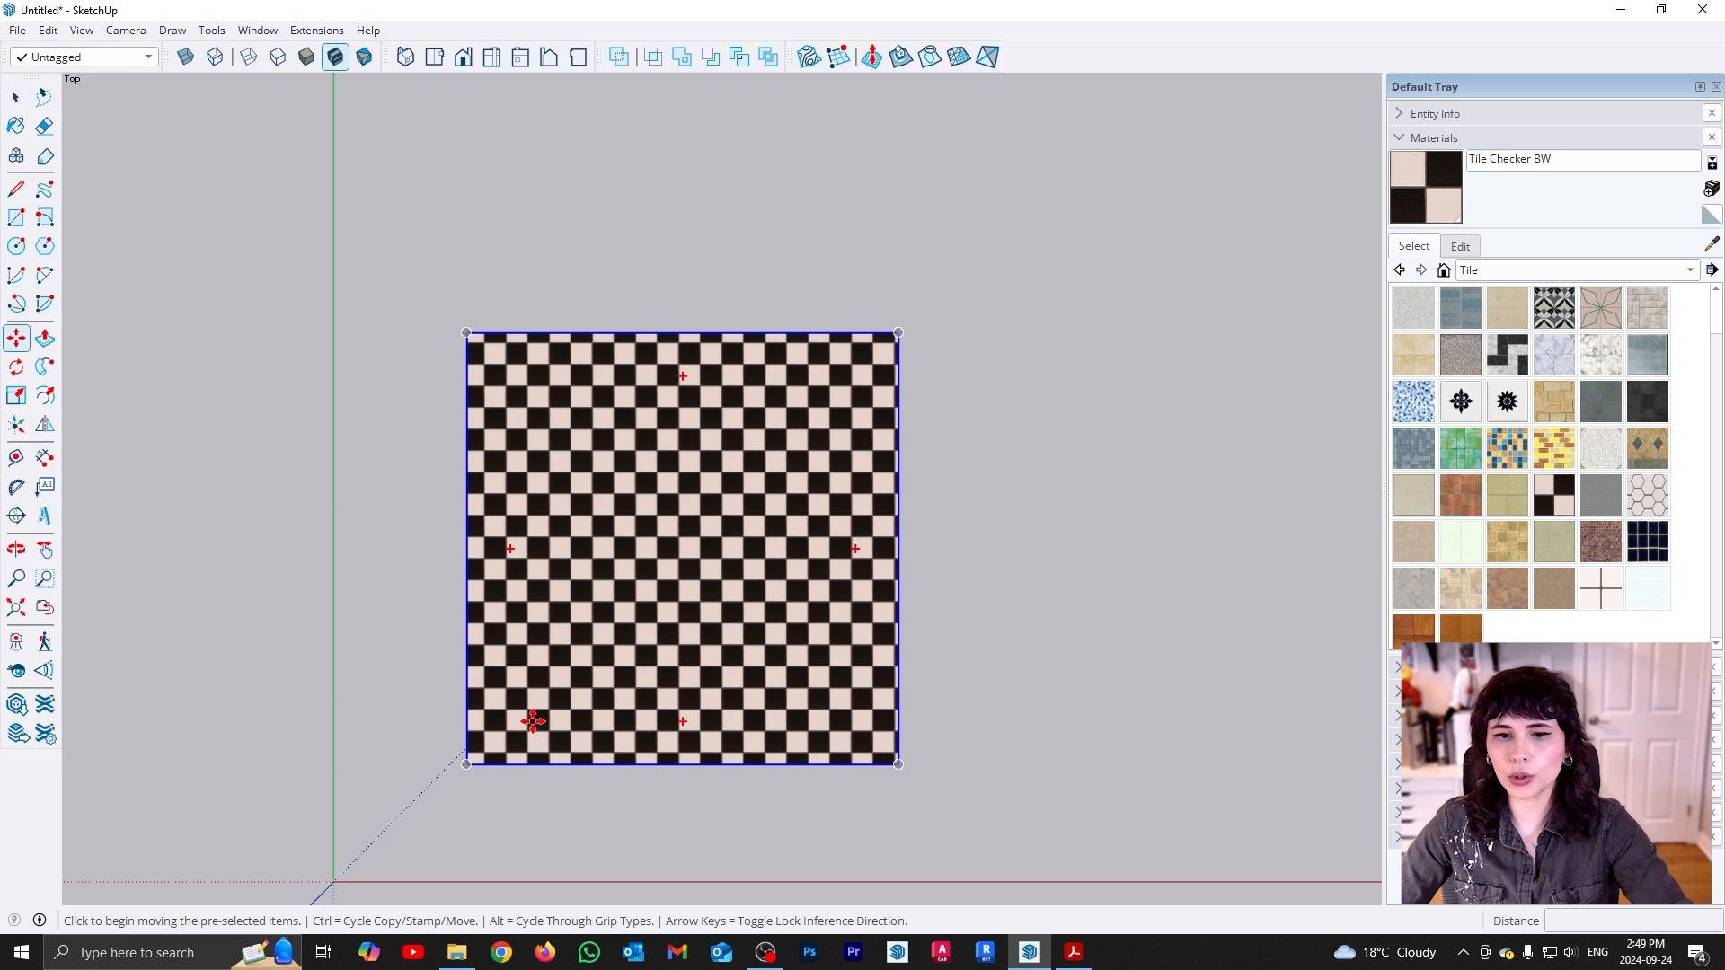
left_click(533, 718)
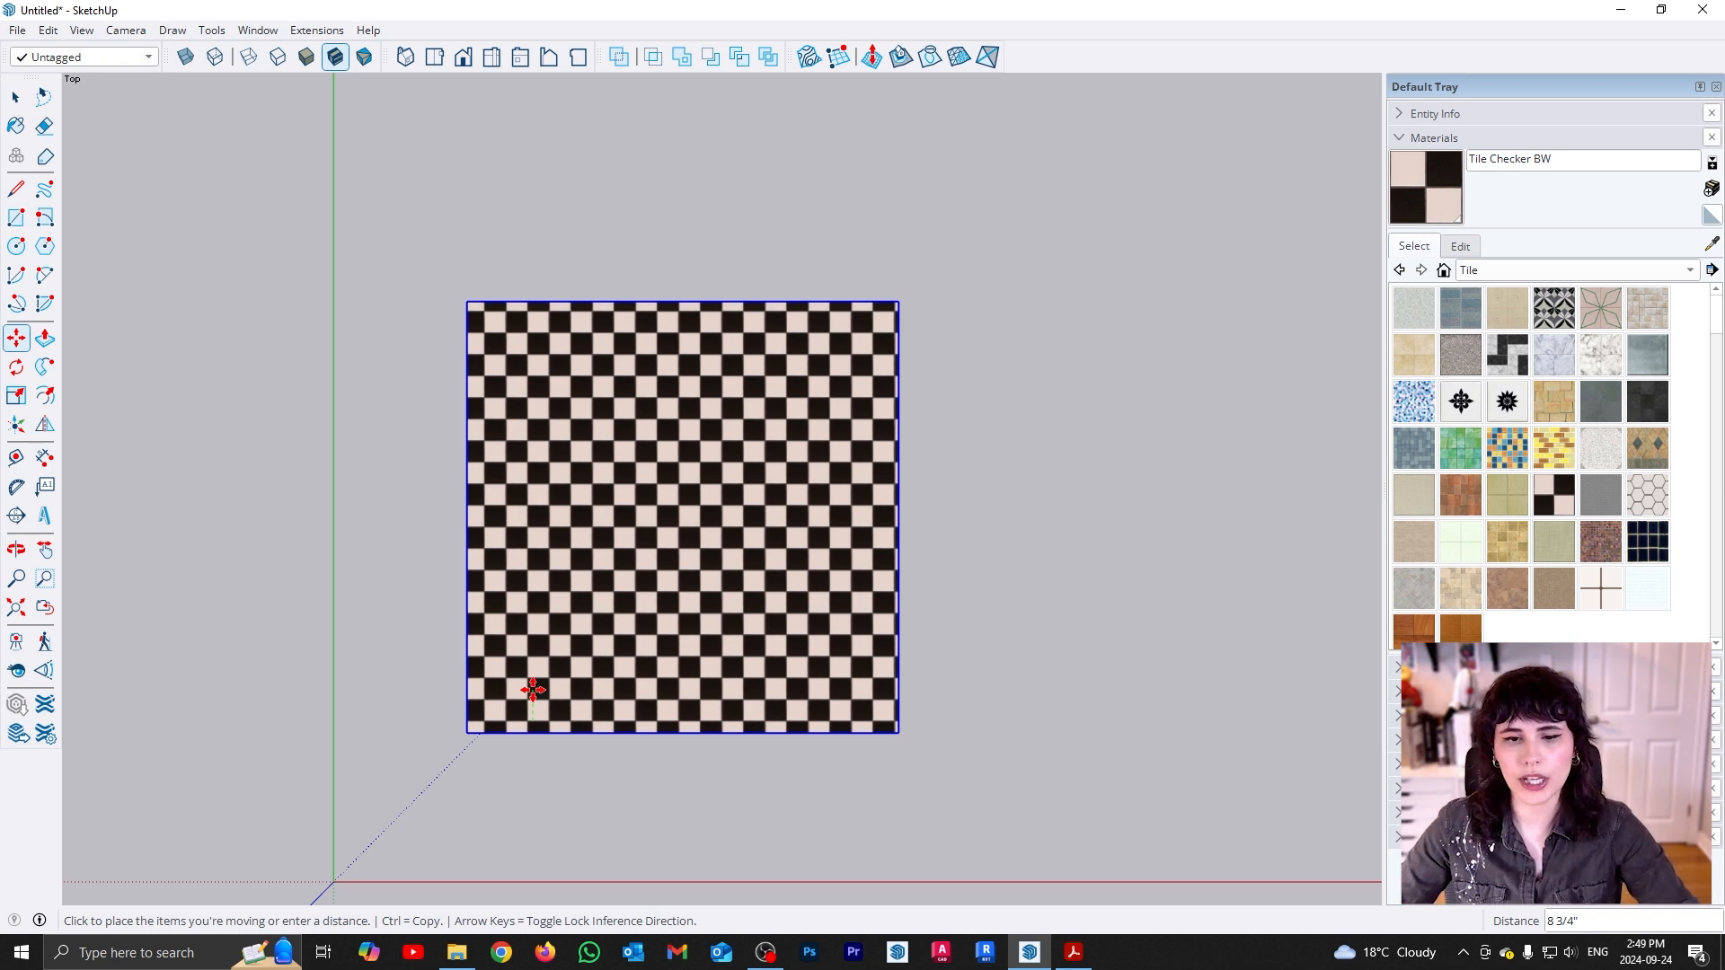
key("Escape")
key("space")
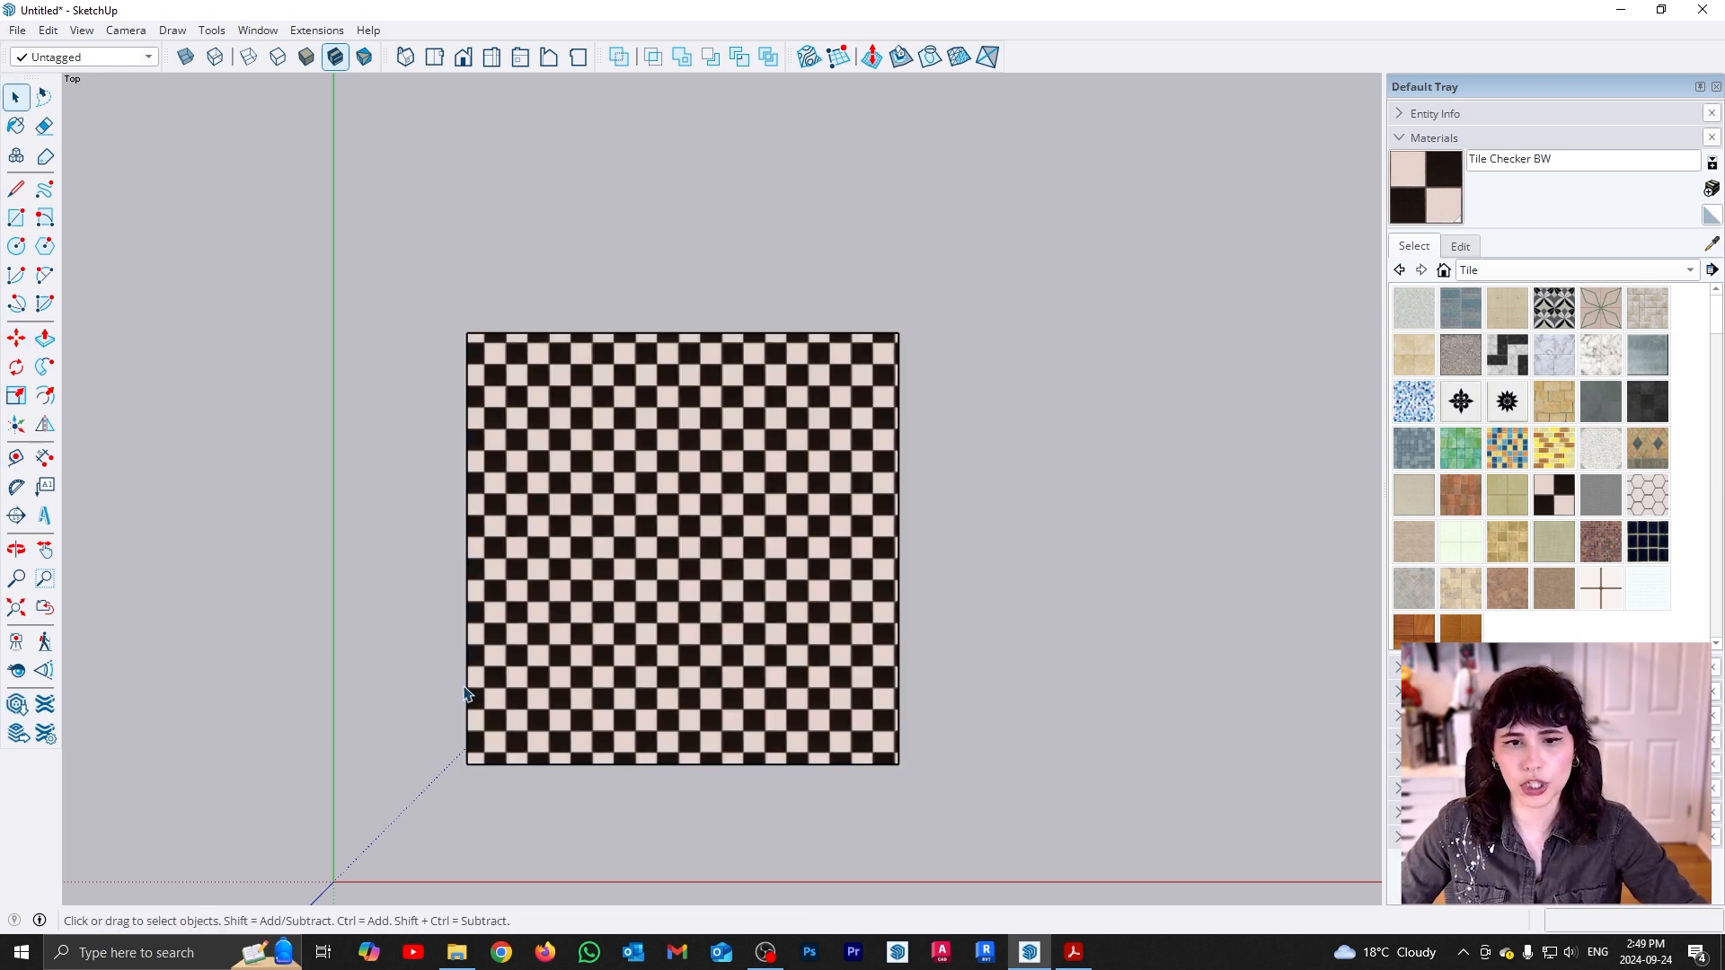
Move only the square's bottom edge outward along the green axis by about 2 5/8" so it ends on a full tile row
left_click(795, 647)
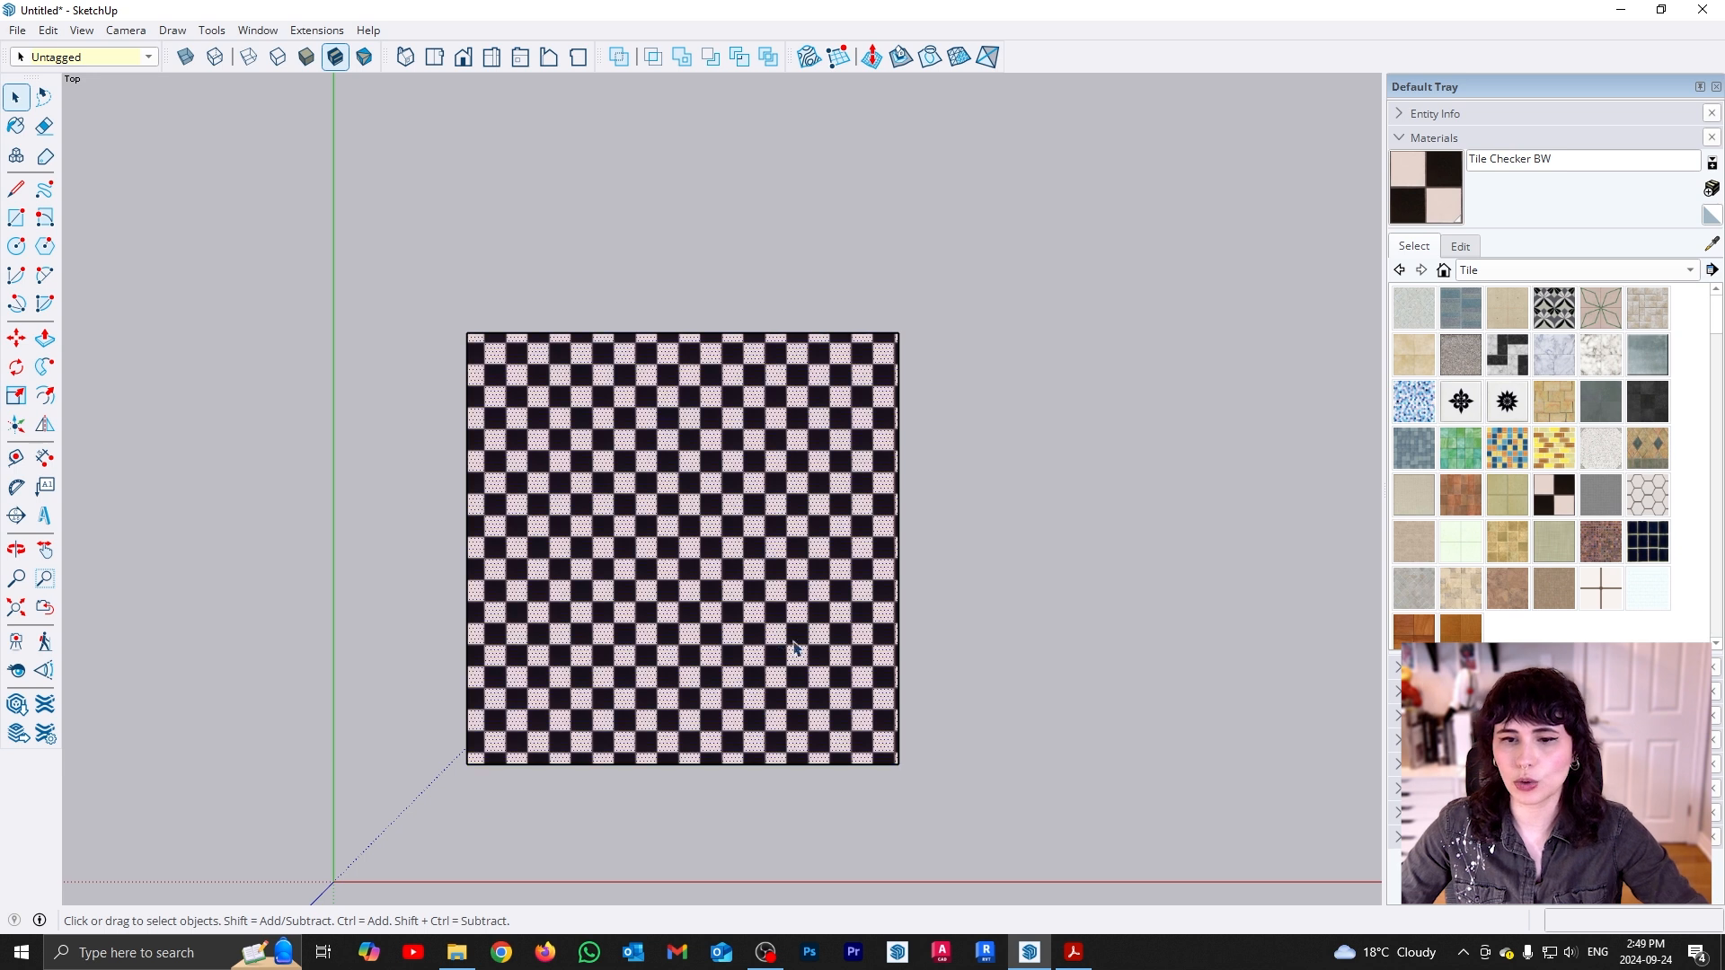
left_click(703, 814)
left_click_drag(409, 726, 980, 815)
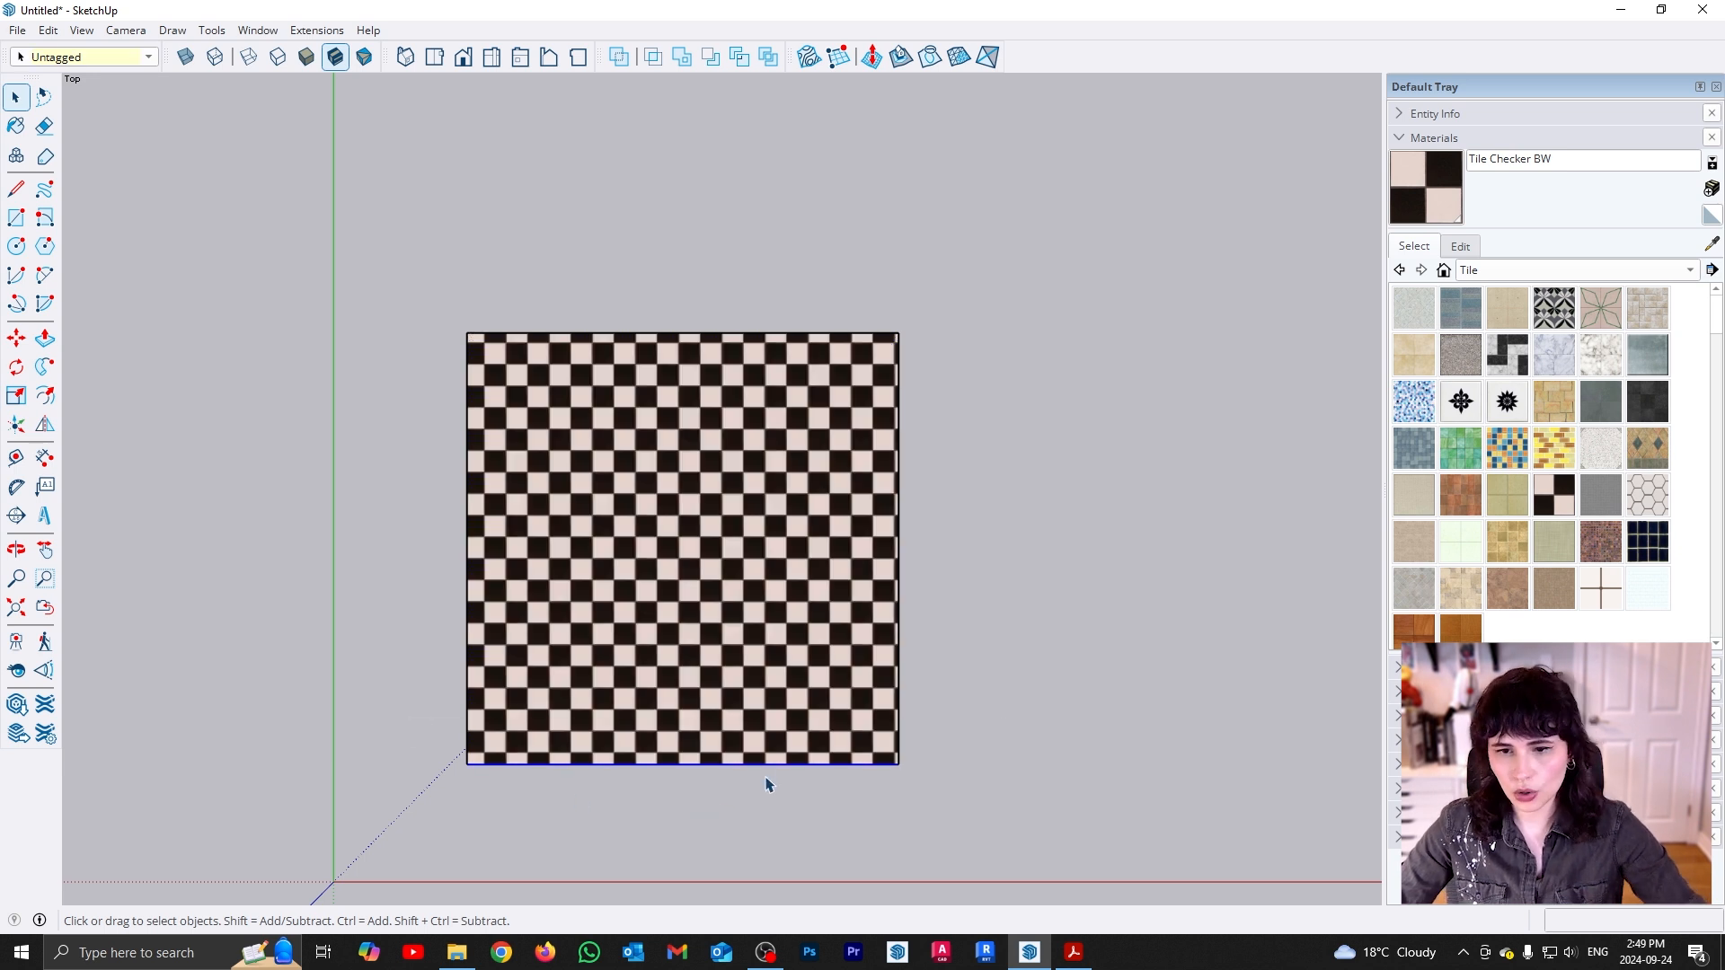
scroll(693, 809, "up", 3)
key("m")
scroll(746, 666, "down", 1)
scroll(707, 751, "up", 1)
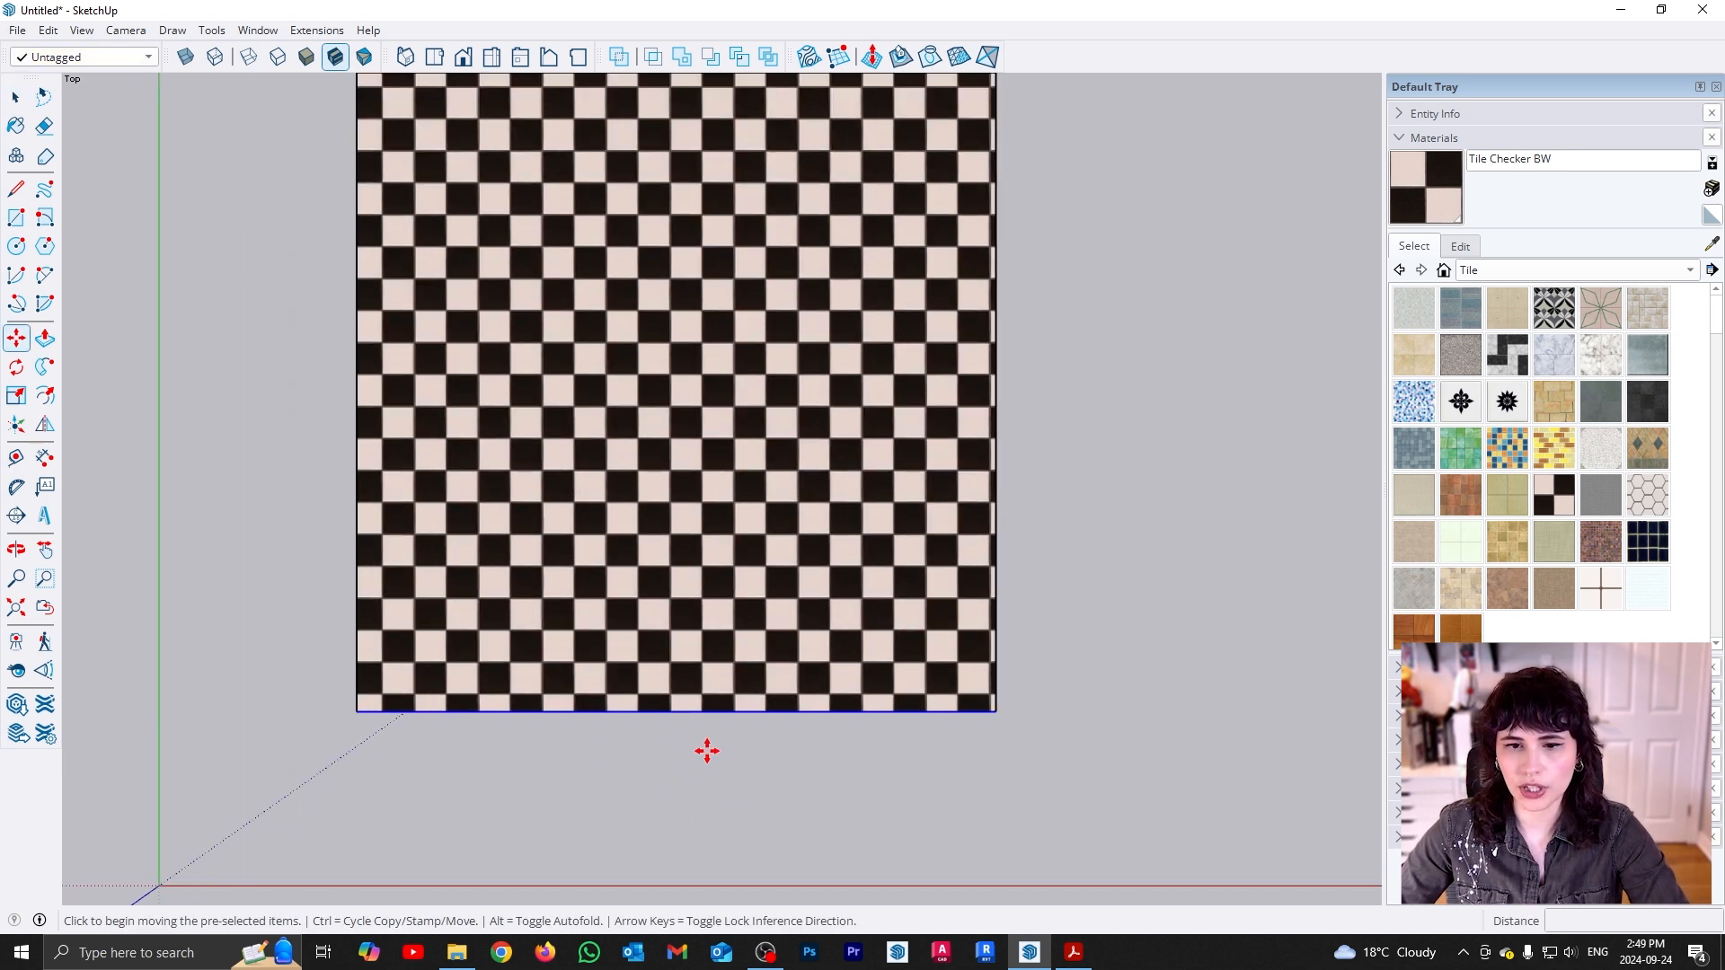
left_click(715, 725)
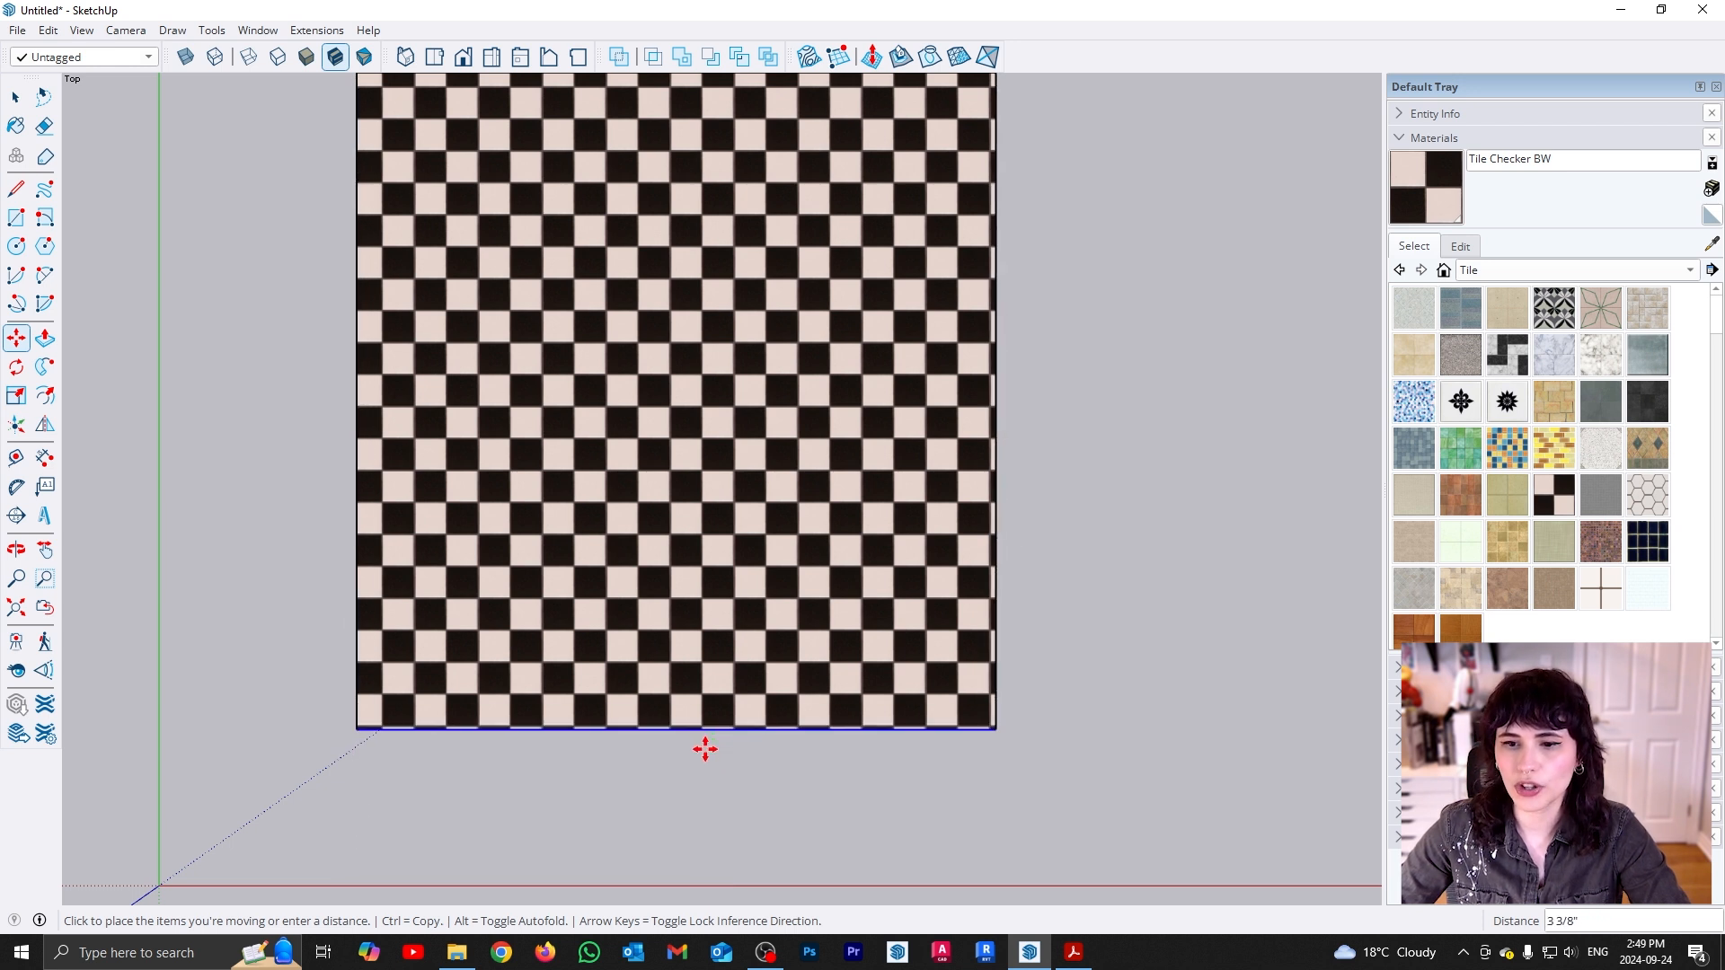
scroll(705, 749, "up", 1)
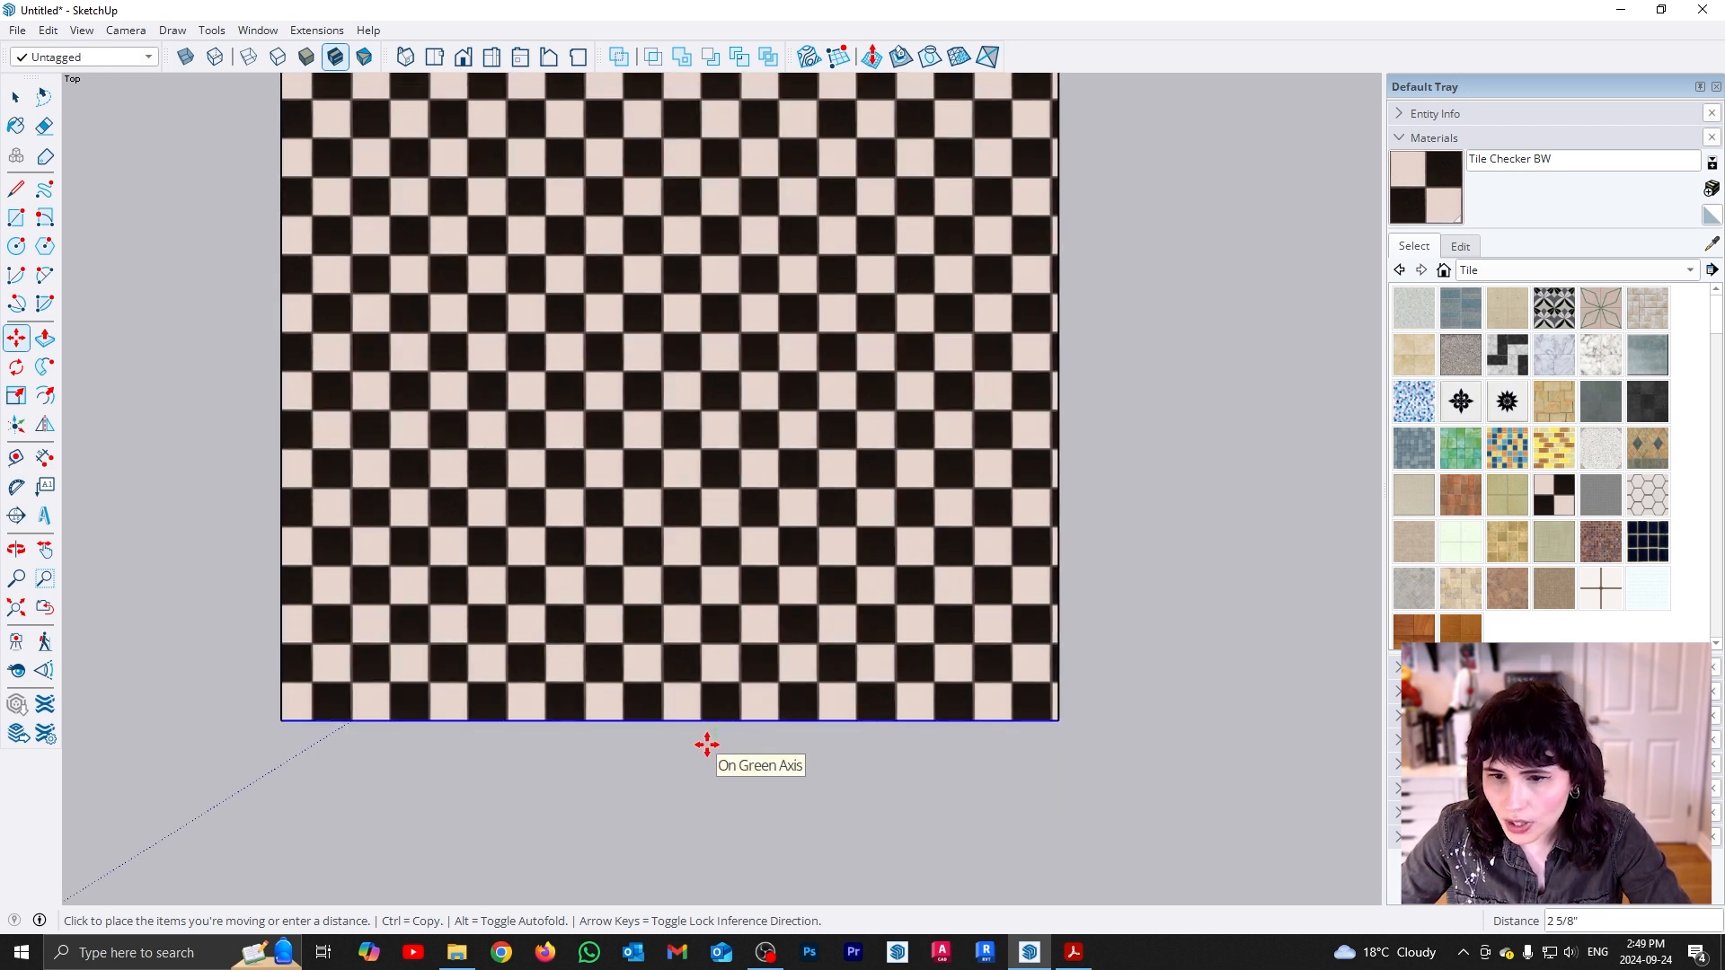
left_click(705, 744)
Move the square's left edge outward by about 1" so it lines up with a full tile column
scroll(789, 797, "down", 3)
scroll(621, 813, "up", 1)
key("space")
left_click(400, 707)
scroll(385, 742, "up", 4)
key("m")
left_click(459, 759)
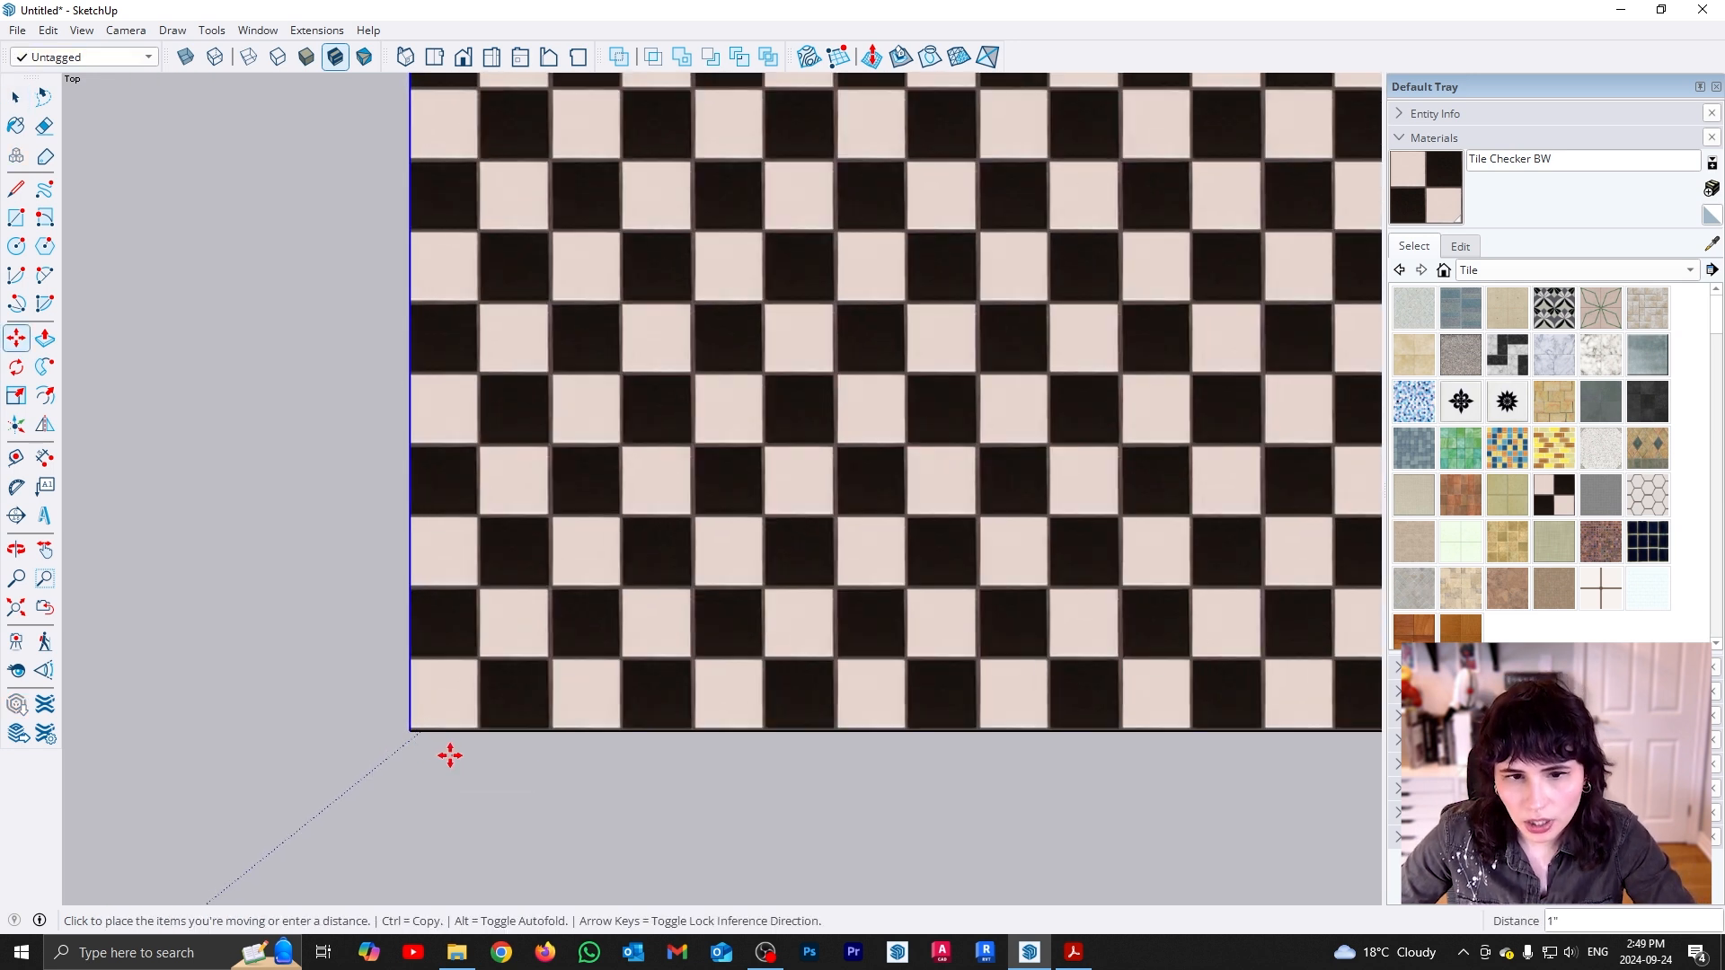
left_click(444, 757)
scroll(294, 750, "down", 2)
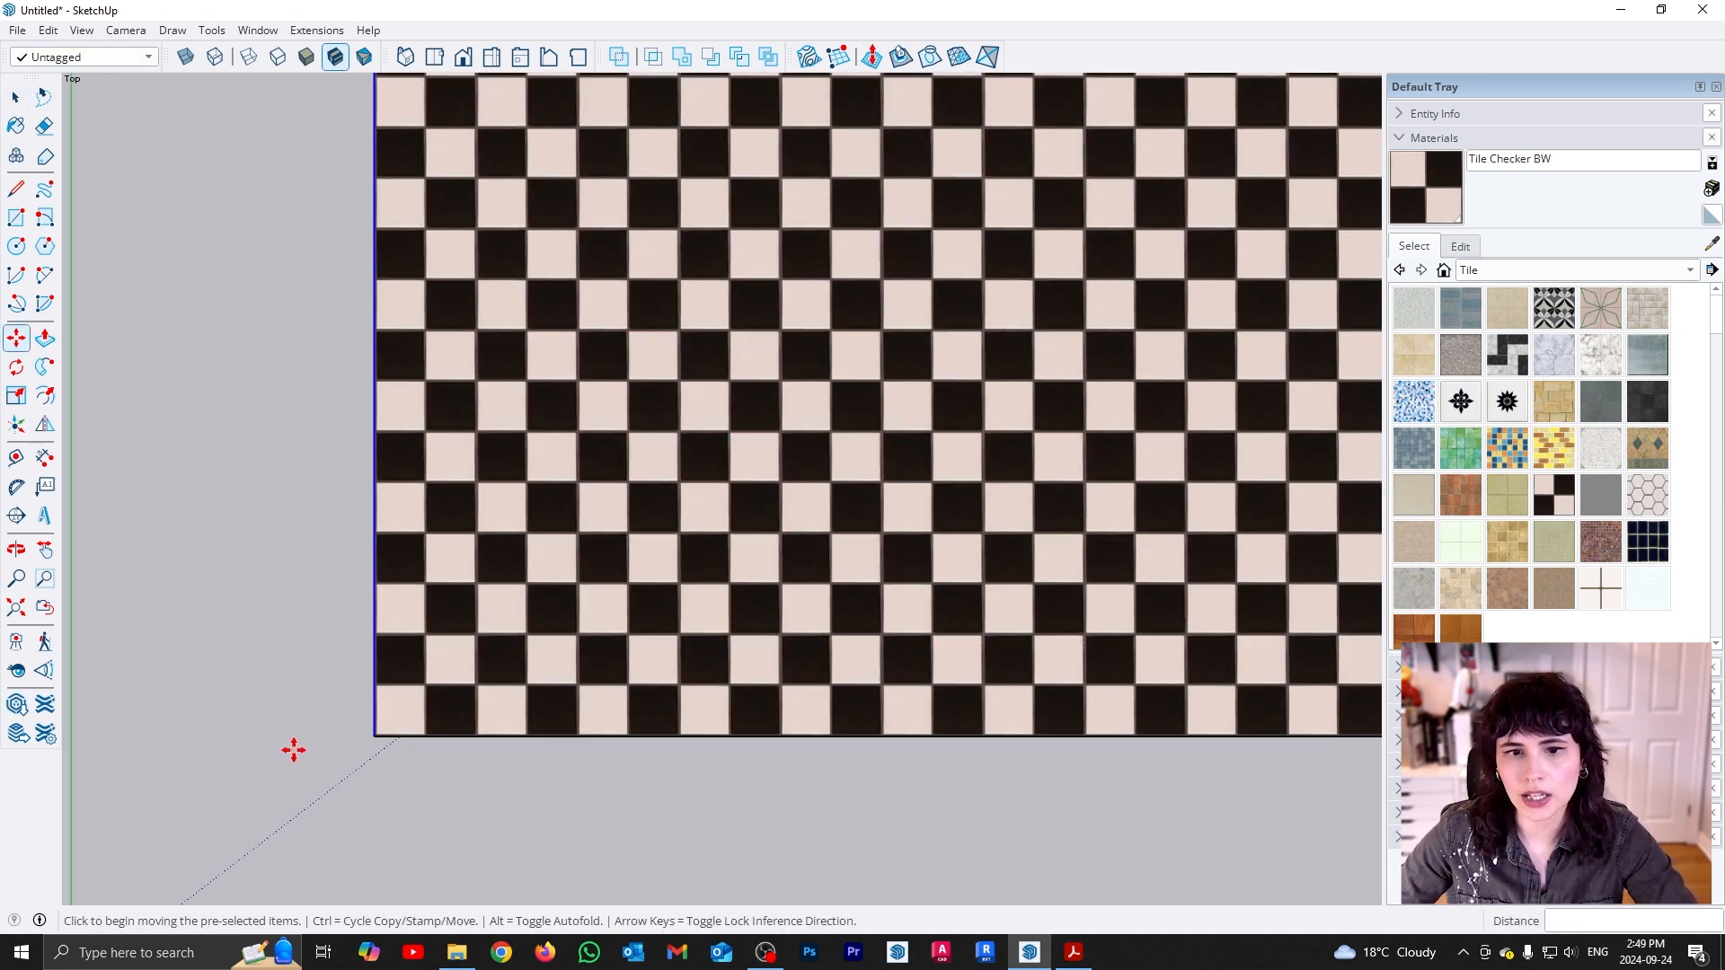
Move the square's right edge inward to the nearest tile joint, removing the thin sliver of tiles
scroll(294, 751, "down", 2)
key("space")
scroll(835, 717, "up", 5)
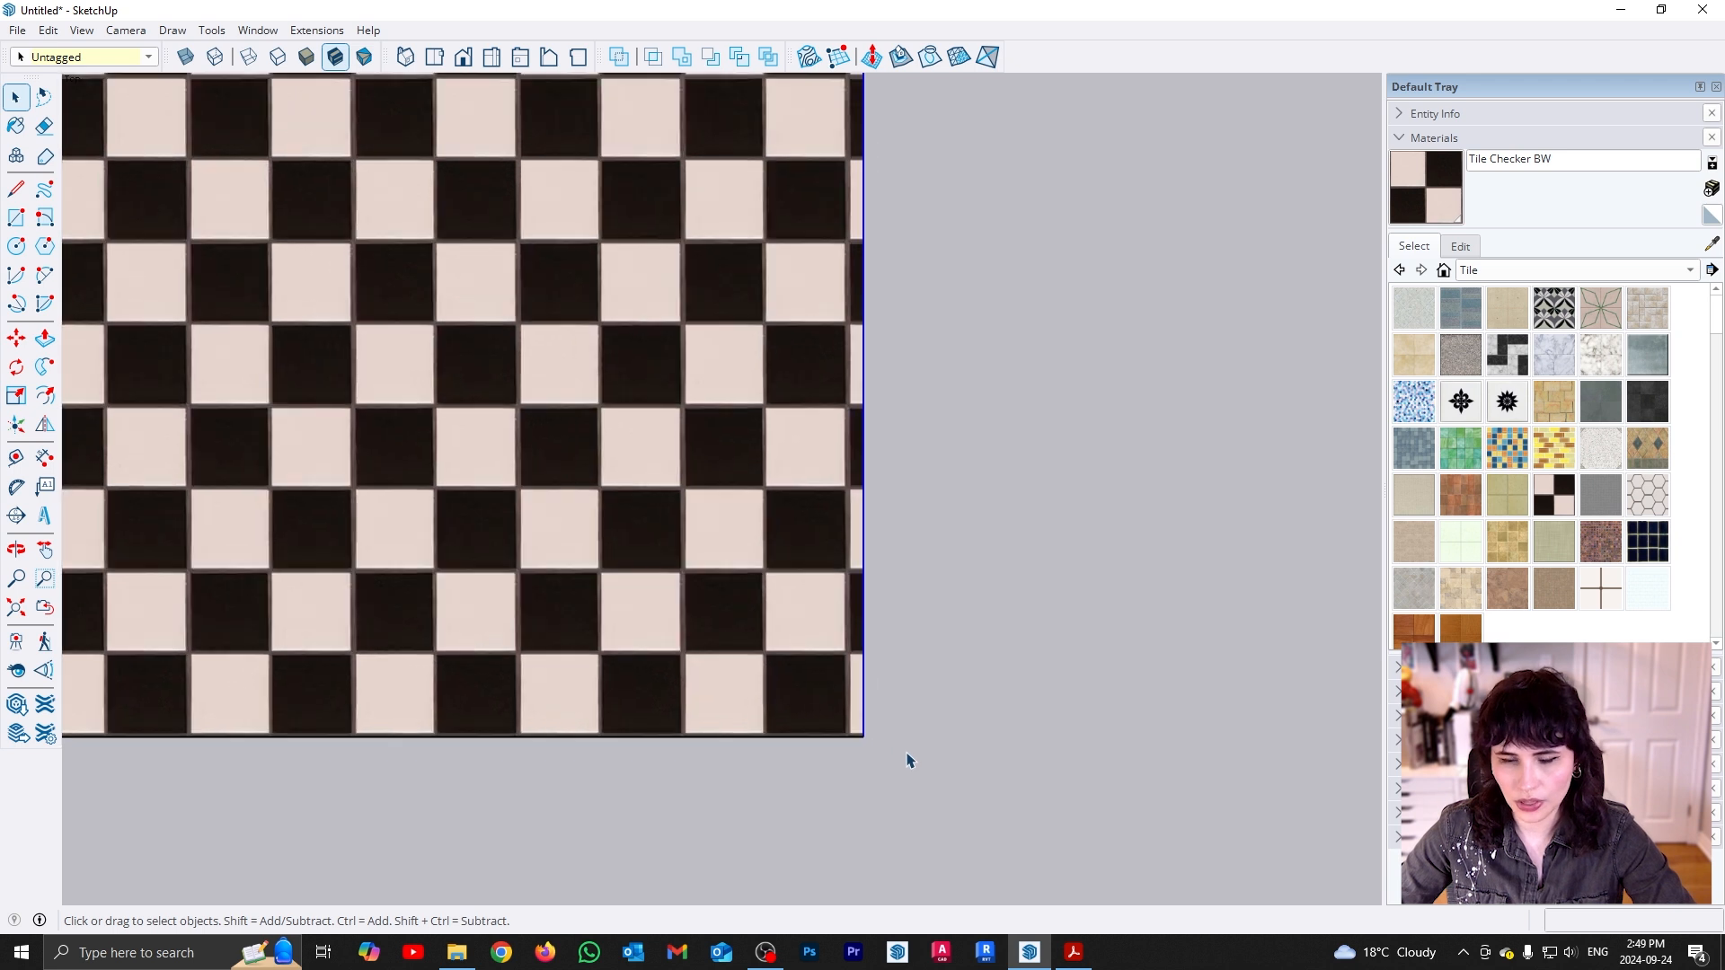
scroll(934, 750, "down", 1)
scroll(854, 796, "down", 4)
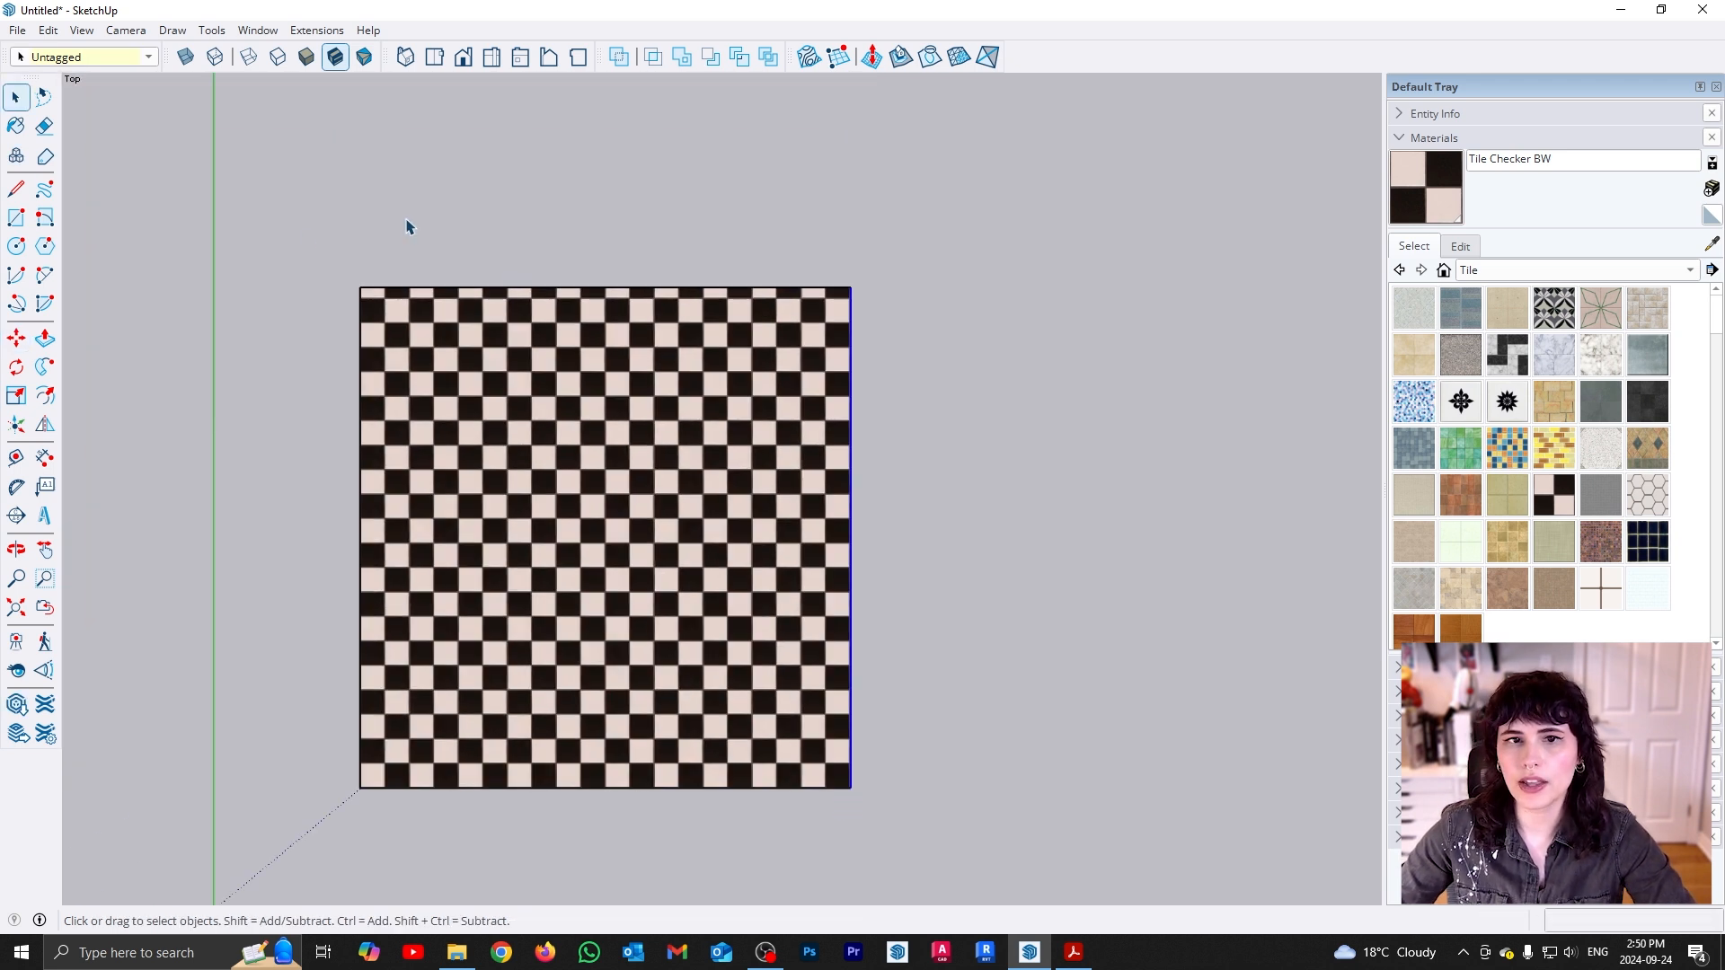
Move the square's top edge inward along the green axis by about 2 9/16" to the nearest tile joint
scroll(323, 261, "up", 5)
key("m")
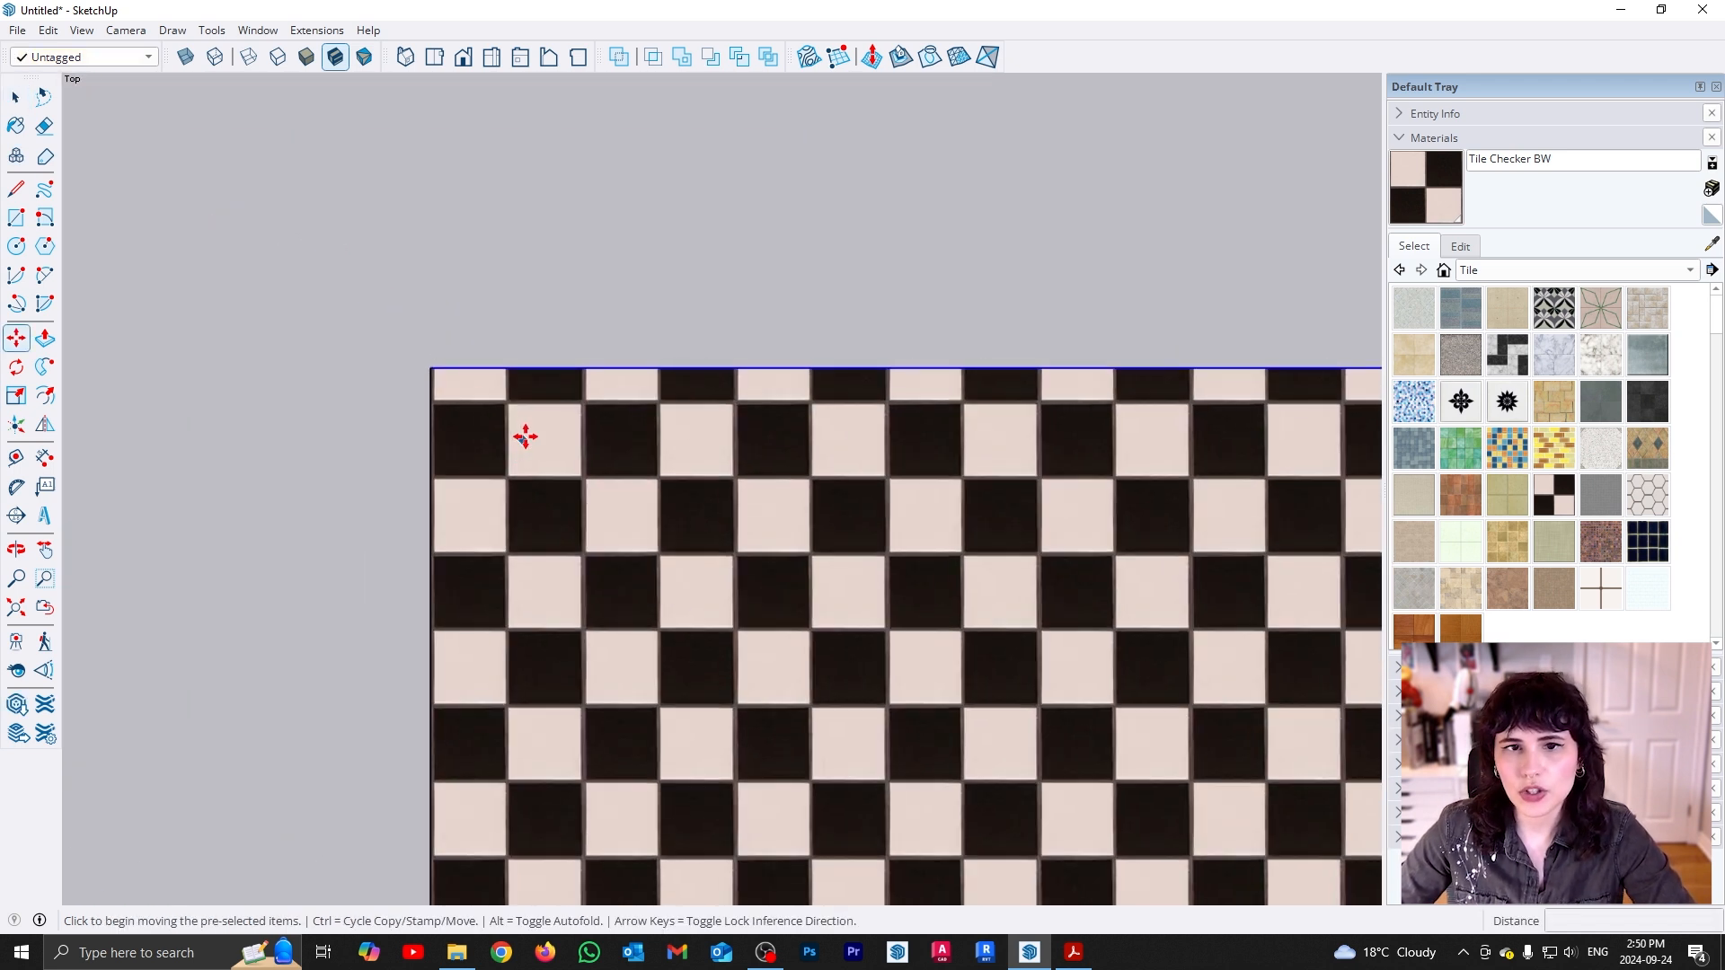
left_click(525, 438)
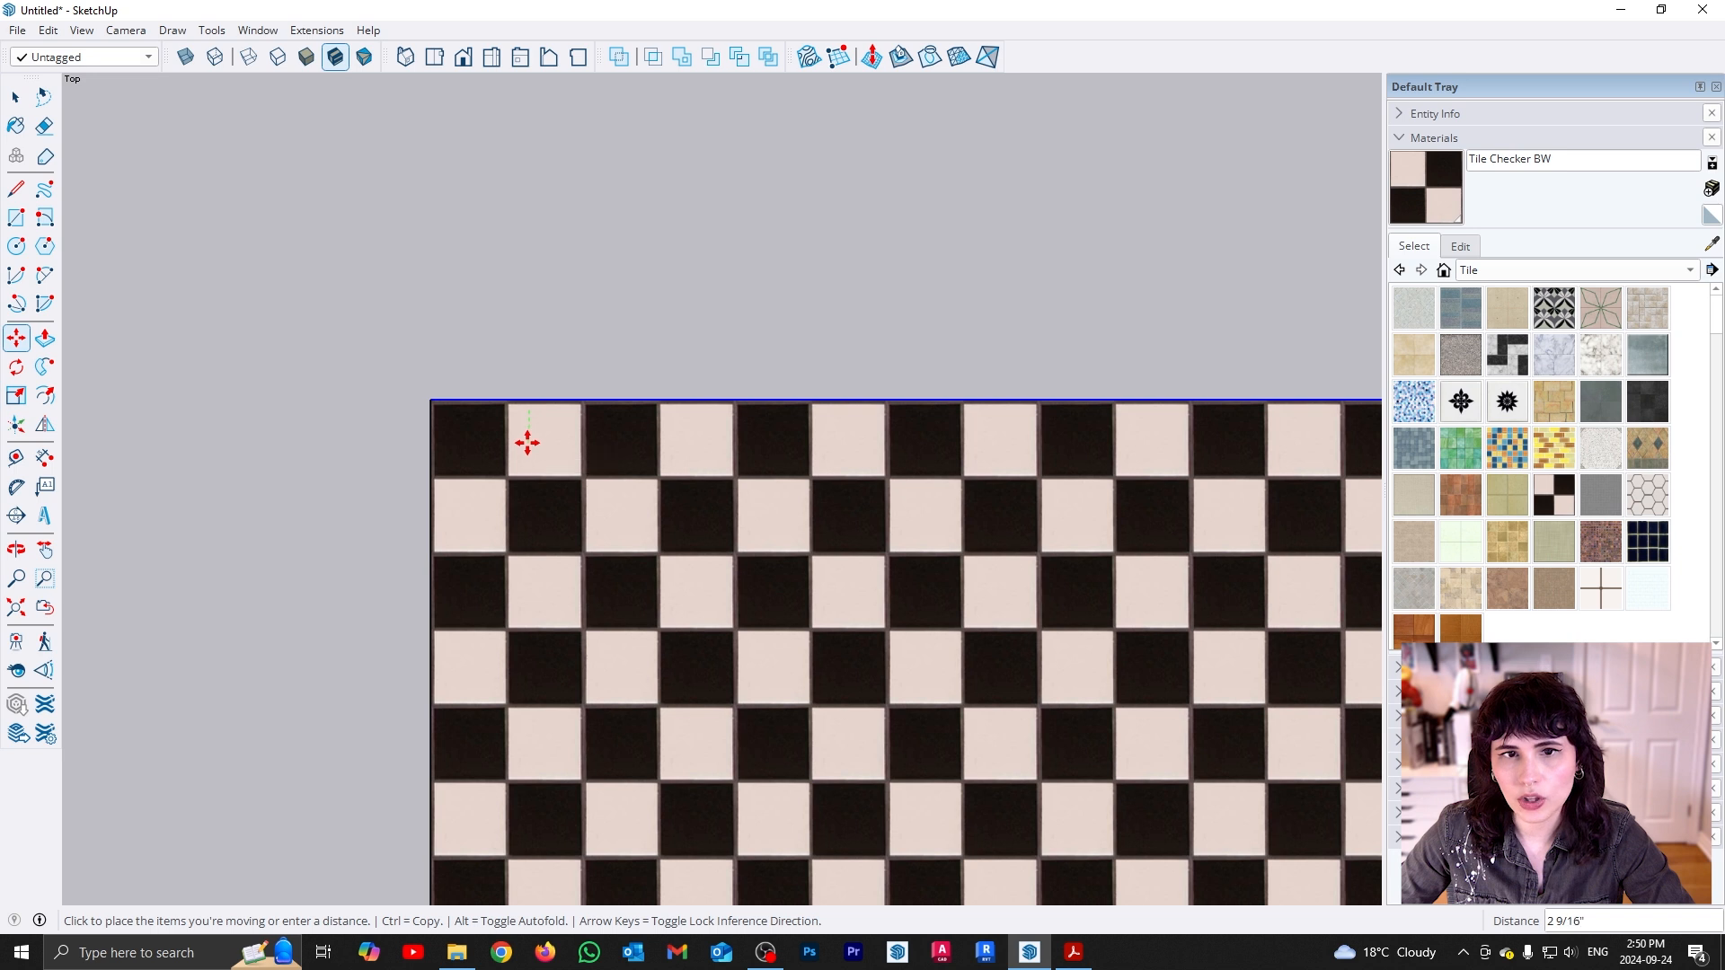
key("space")
scroll(464, 394, "down", 3)
scroll(979, 569, "up", 3)
scroll(967, 562, "down", 5)
scroll(979, 746, "up", 2)
scroll(979, 753, "up", 2)
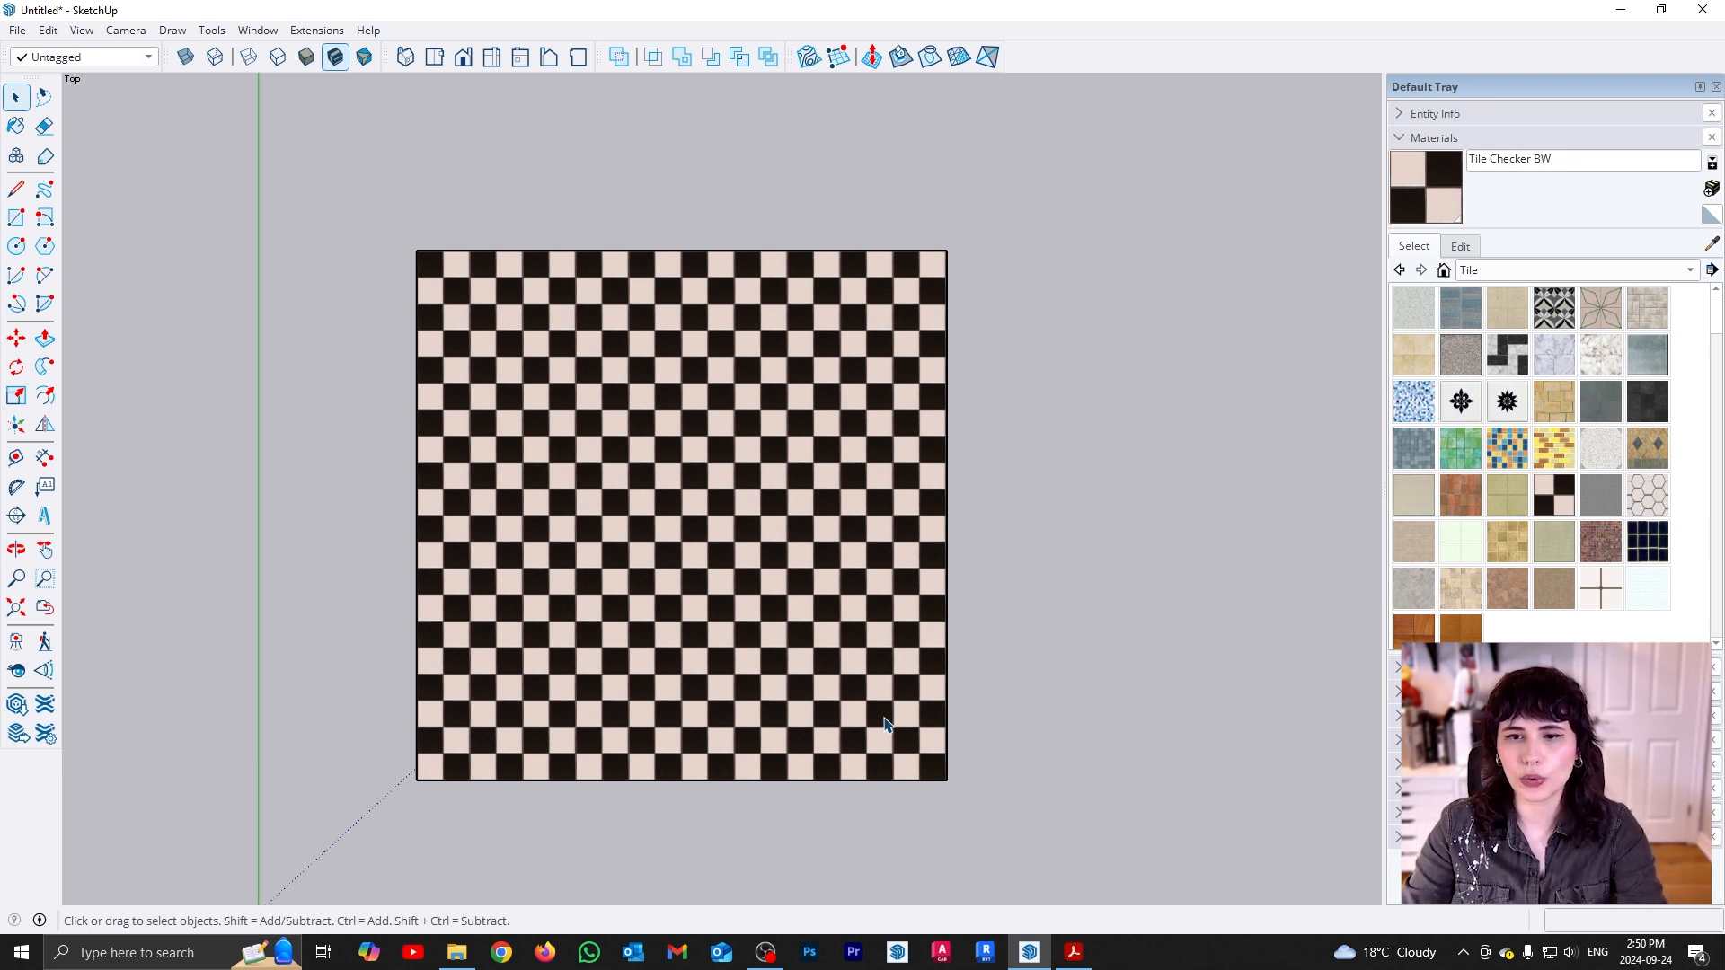
Delete the whole tiled square, including its face and edges
scroll(413, 512, "down", 5)
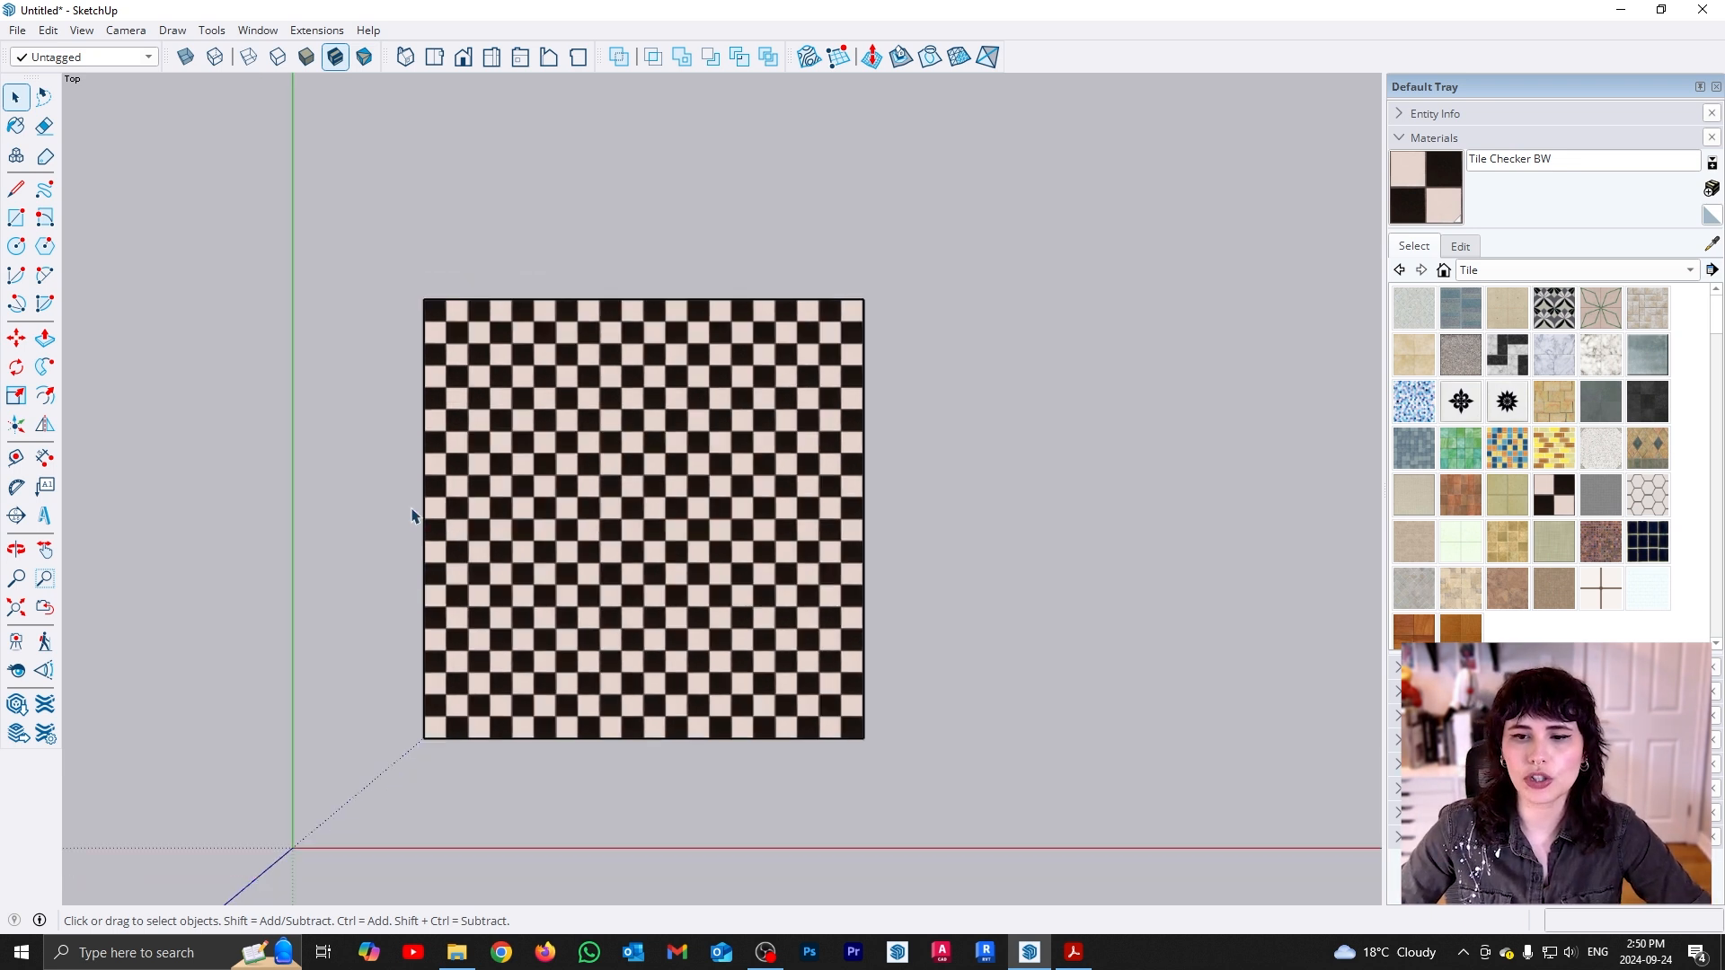
middle_click_drag(1191, 615, 724, 539, "shift")
scroll(512, 551, "up", 6)
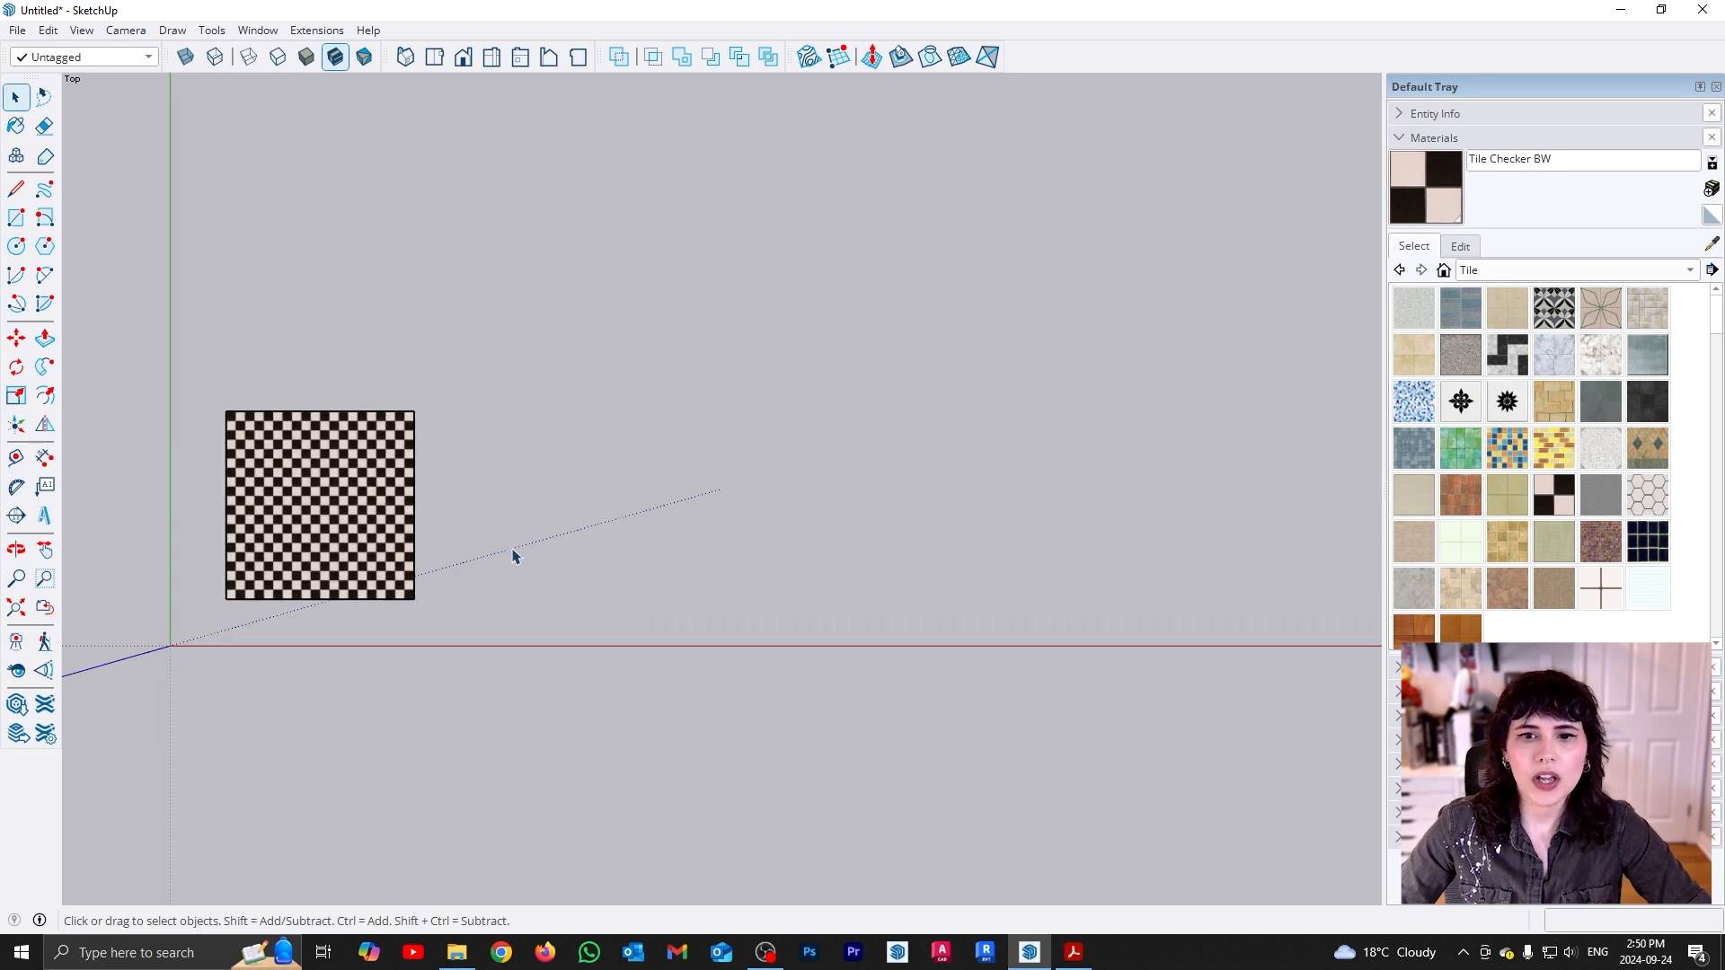
left_click_drag(385, 328, 1066, 803)
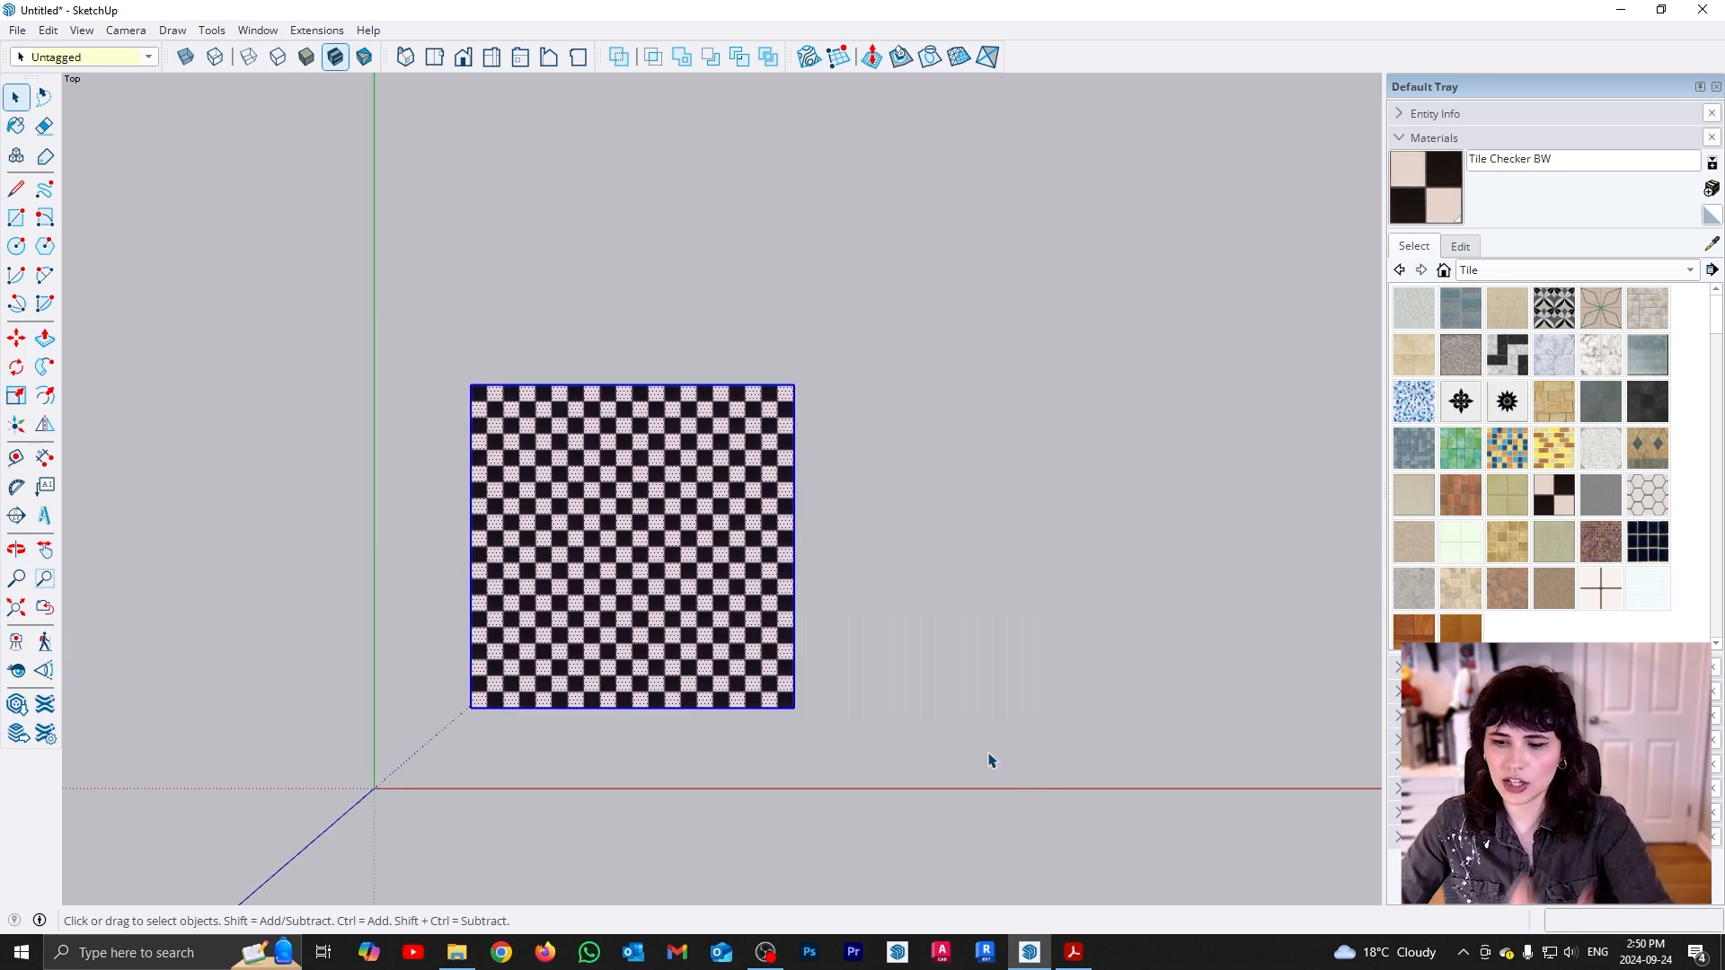
key("Delete")
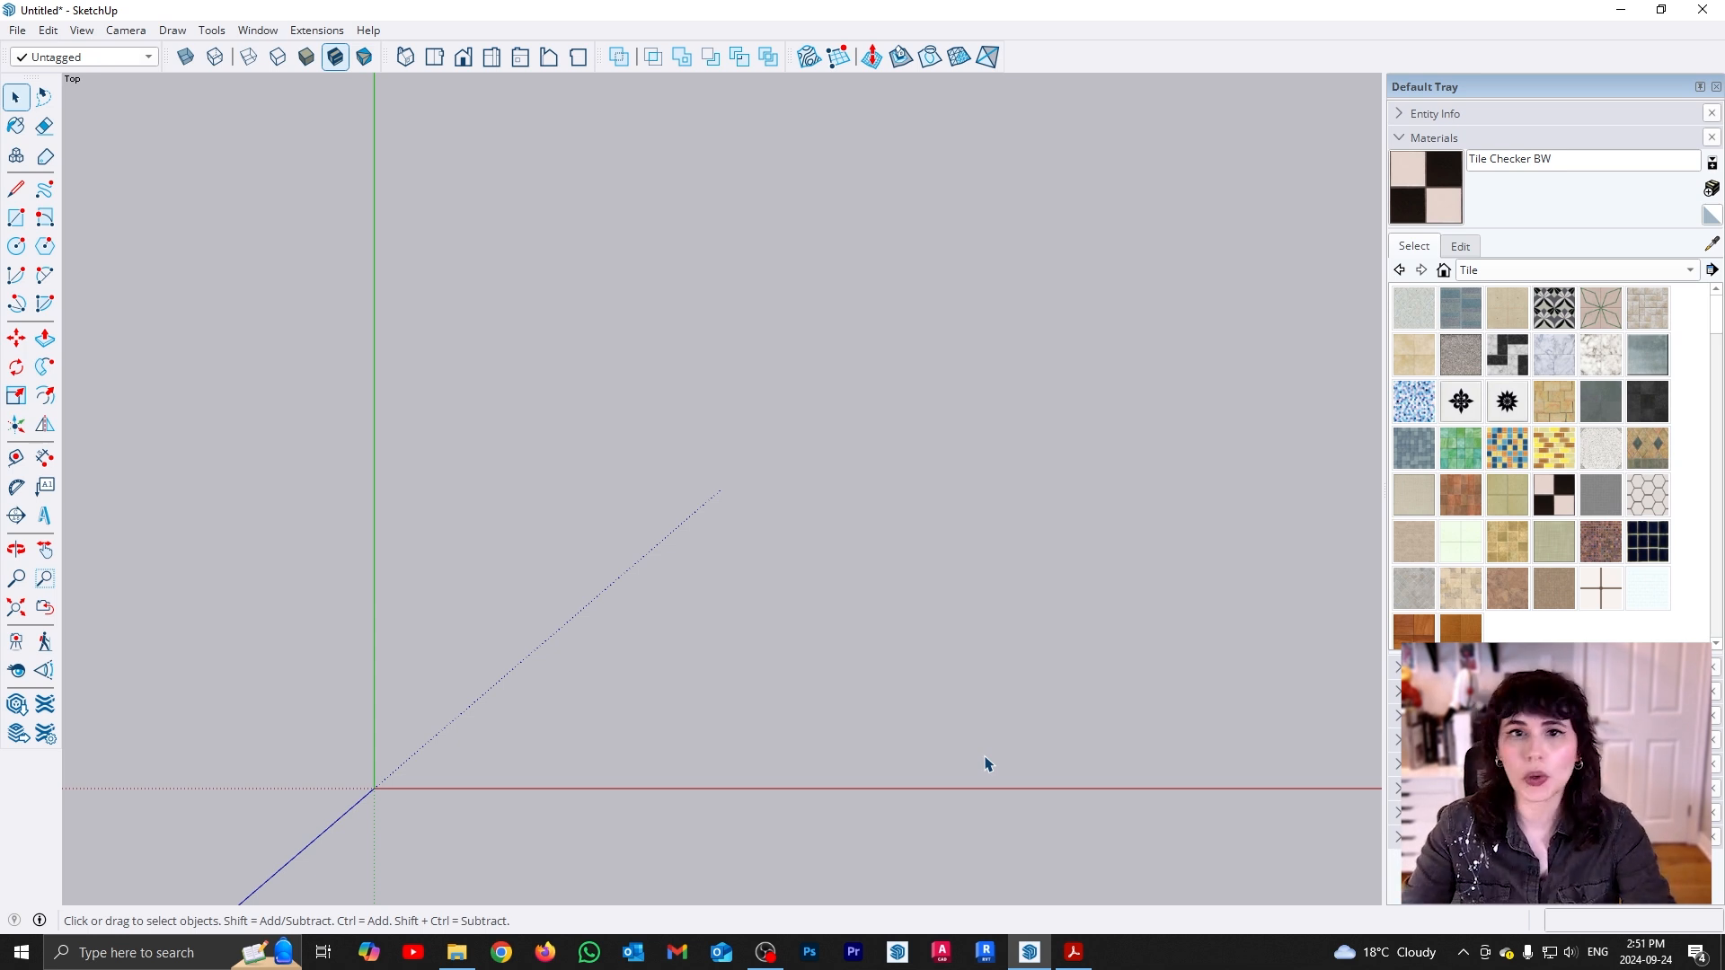
Draw a new rectangle 6' wide on the ground plane near the origin
key("r")
left_click(450, 729)
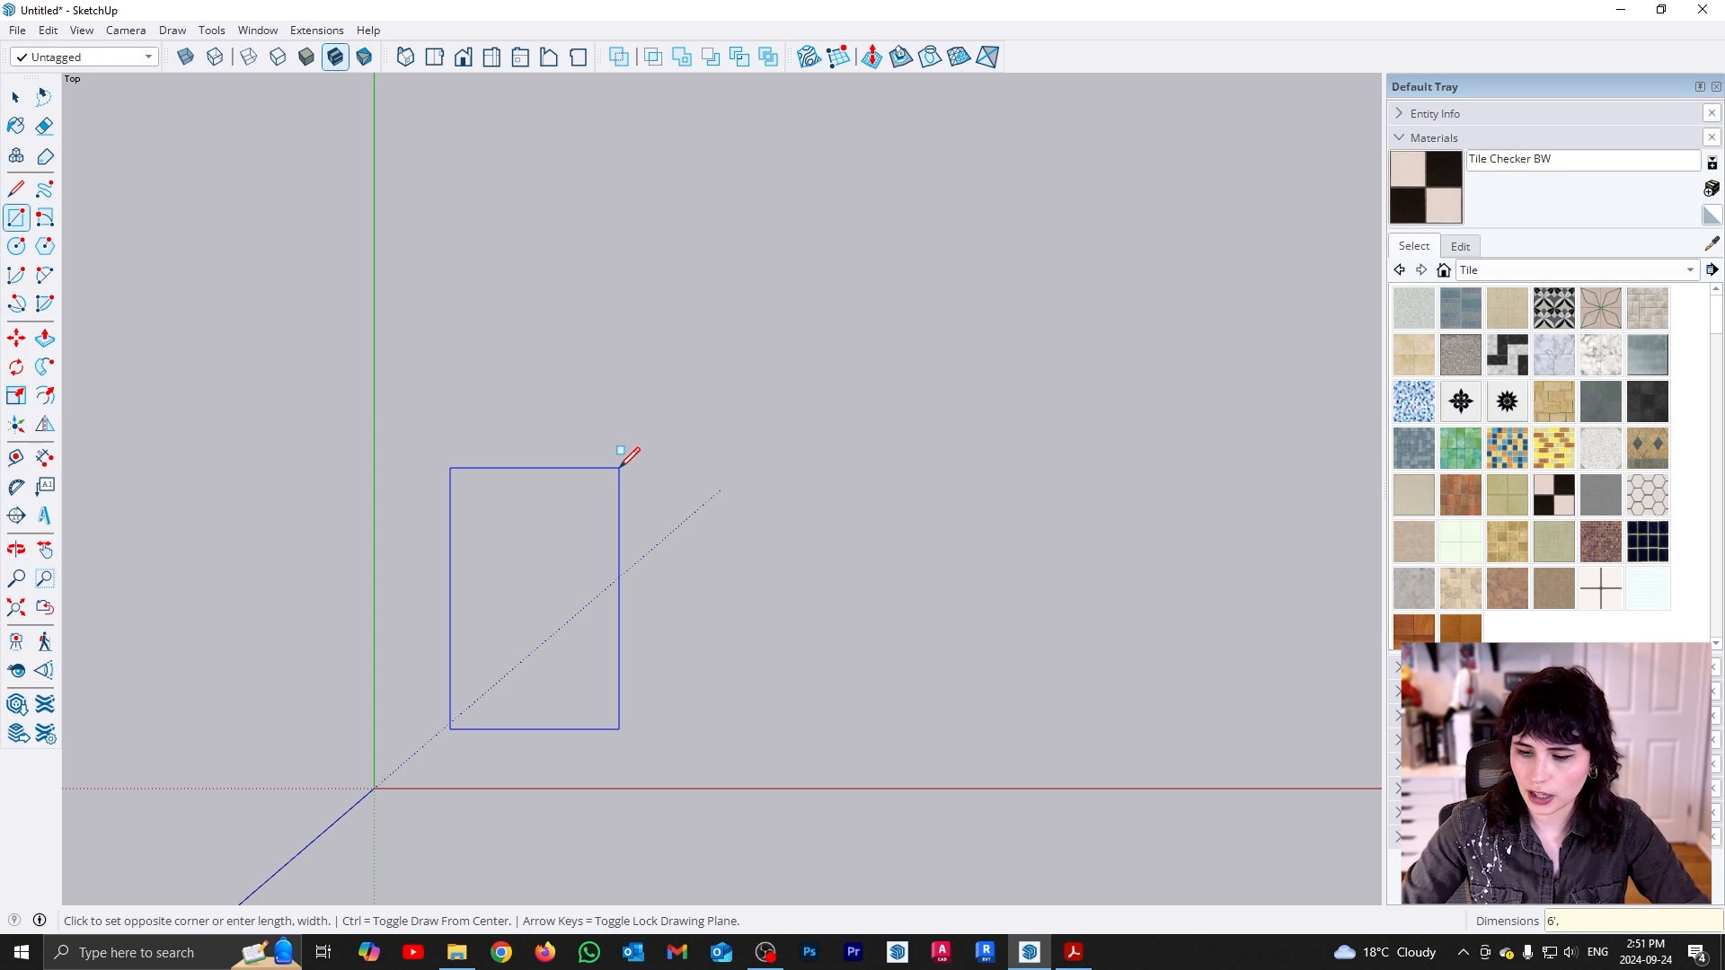
left_click(620, 468)
key("space")
scroll(616, 521, "up", 3)
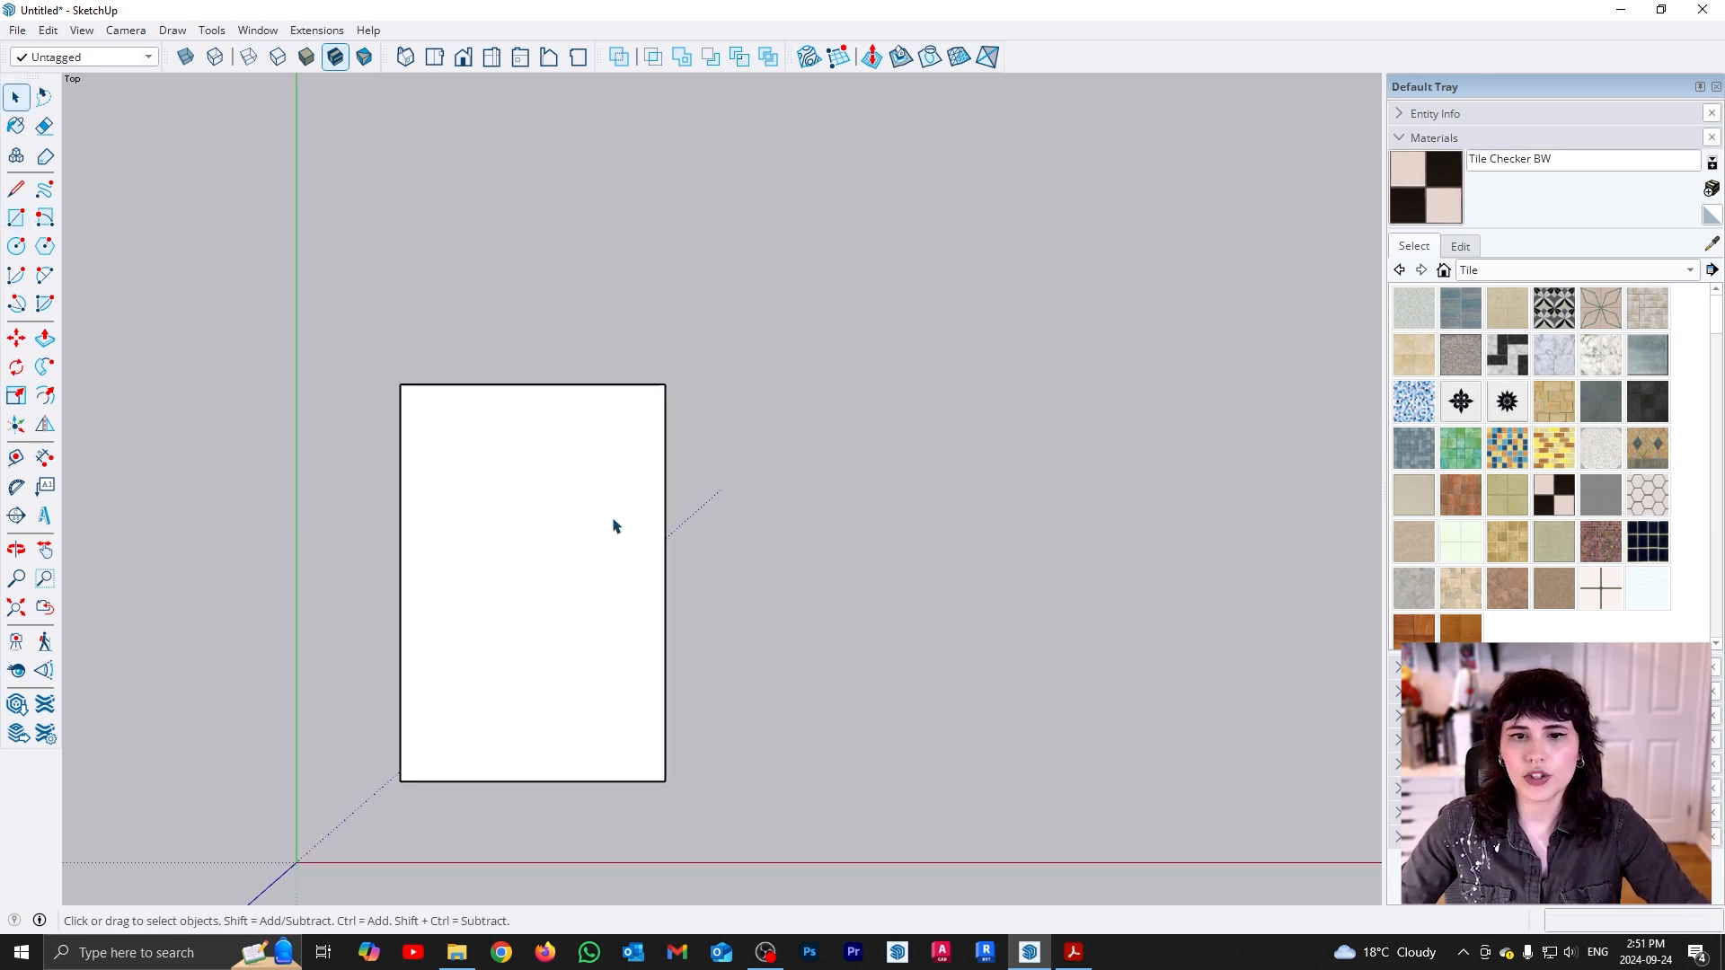
scroll(762, 633, "down", 1)
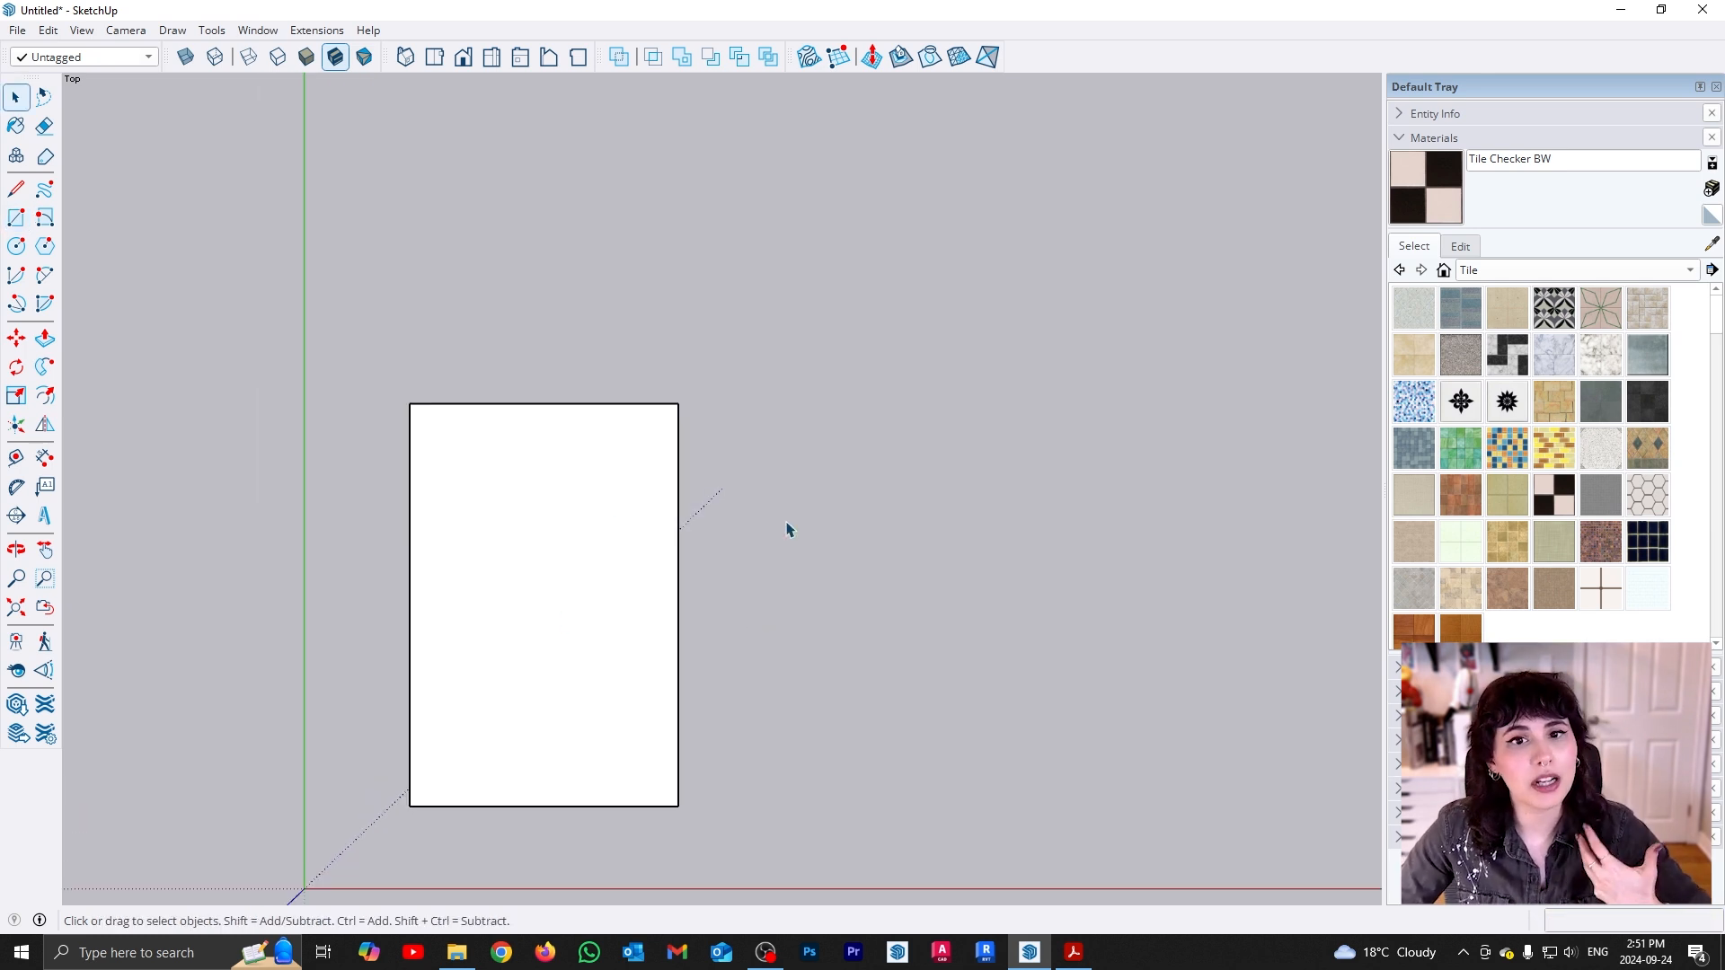
Create a new material named Rug, using 1000_1000_1_0_midq_s_20_prog_10902842_main.jpg from the Desktop as its texture image
left_click(1711, 189)
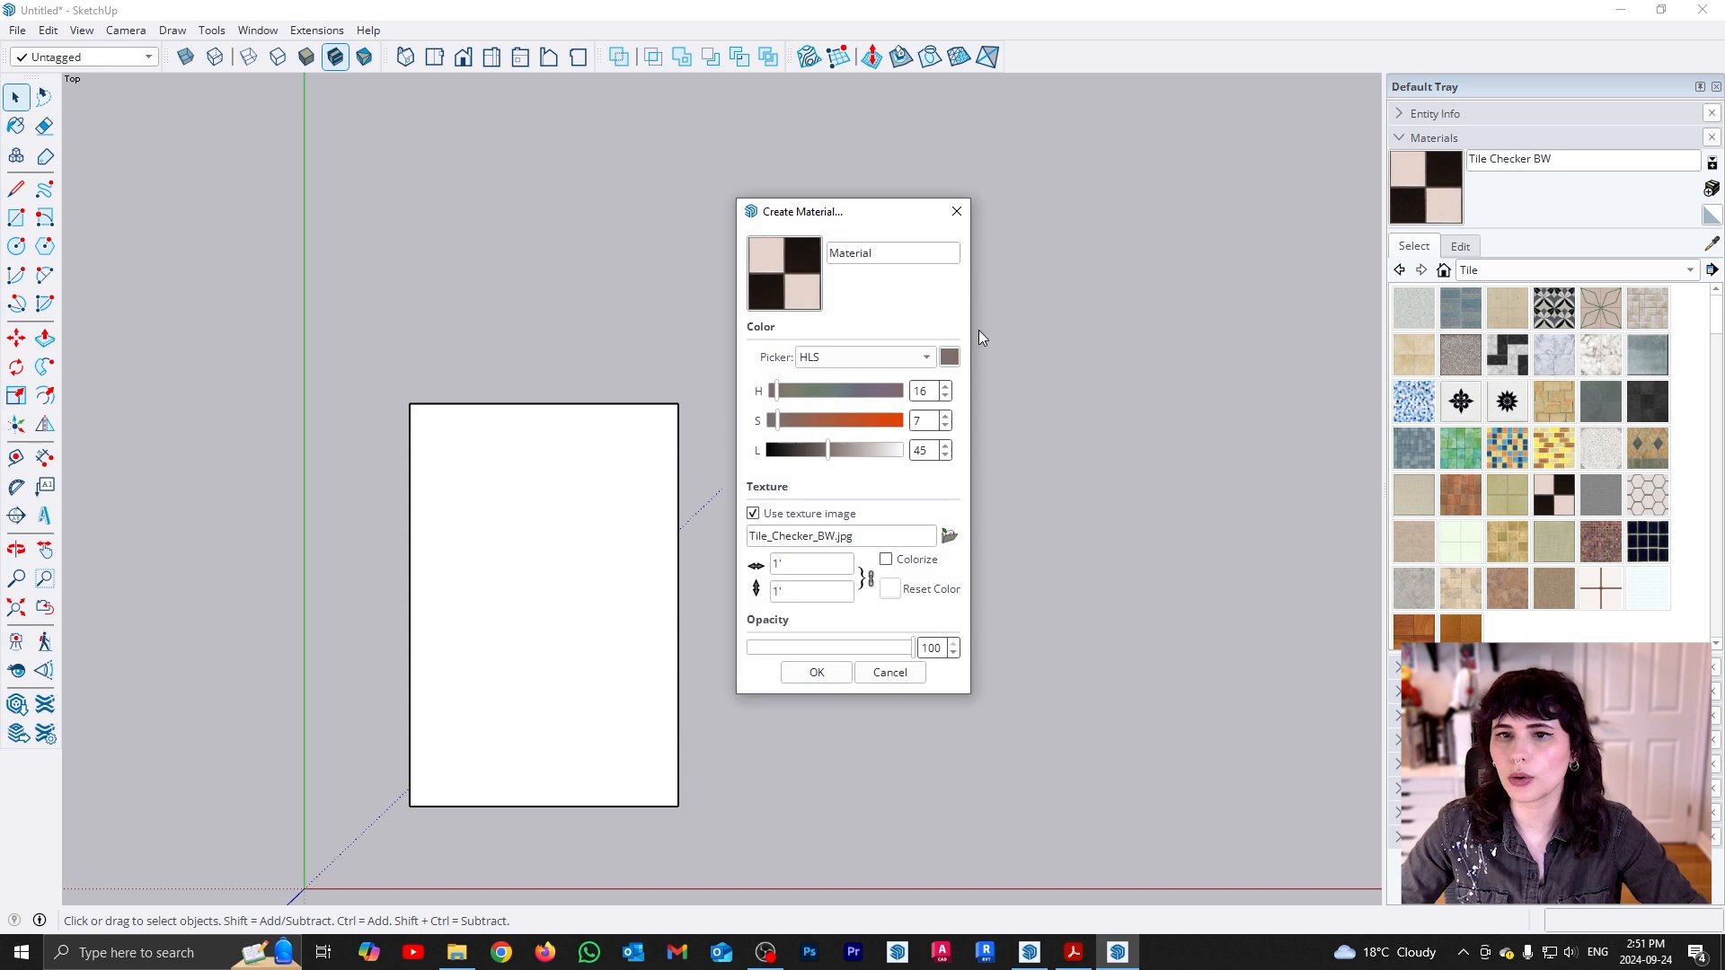
type("Rug")
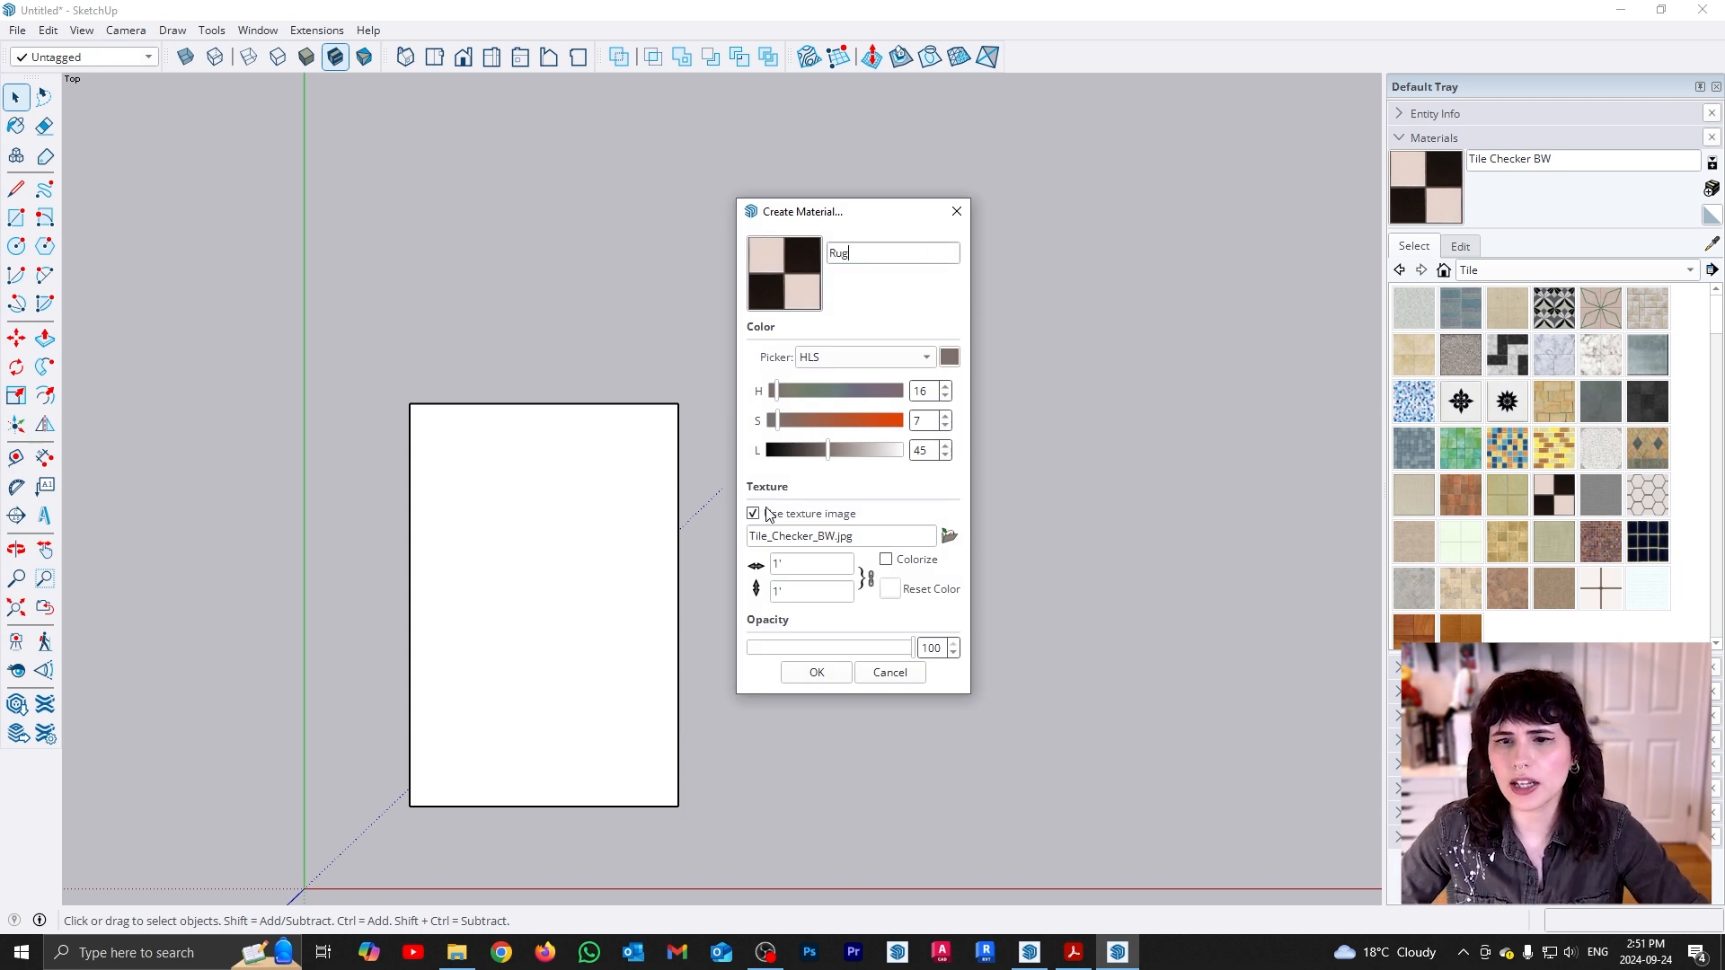
left_click(949, 536)
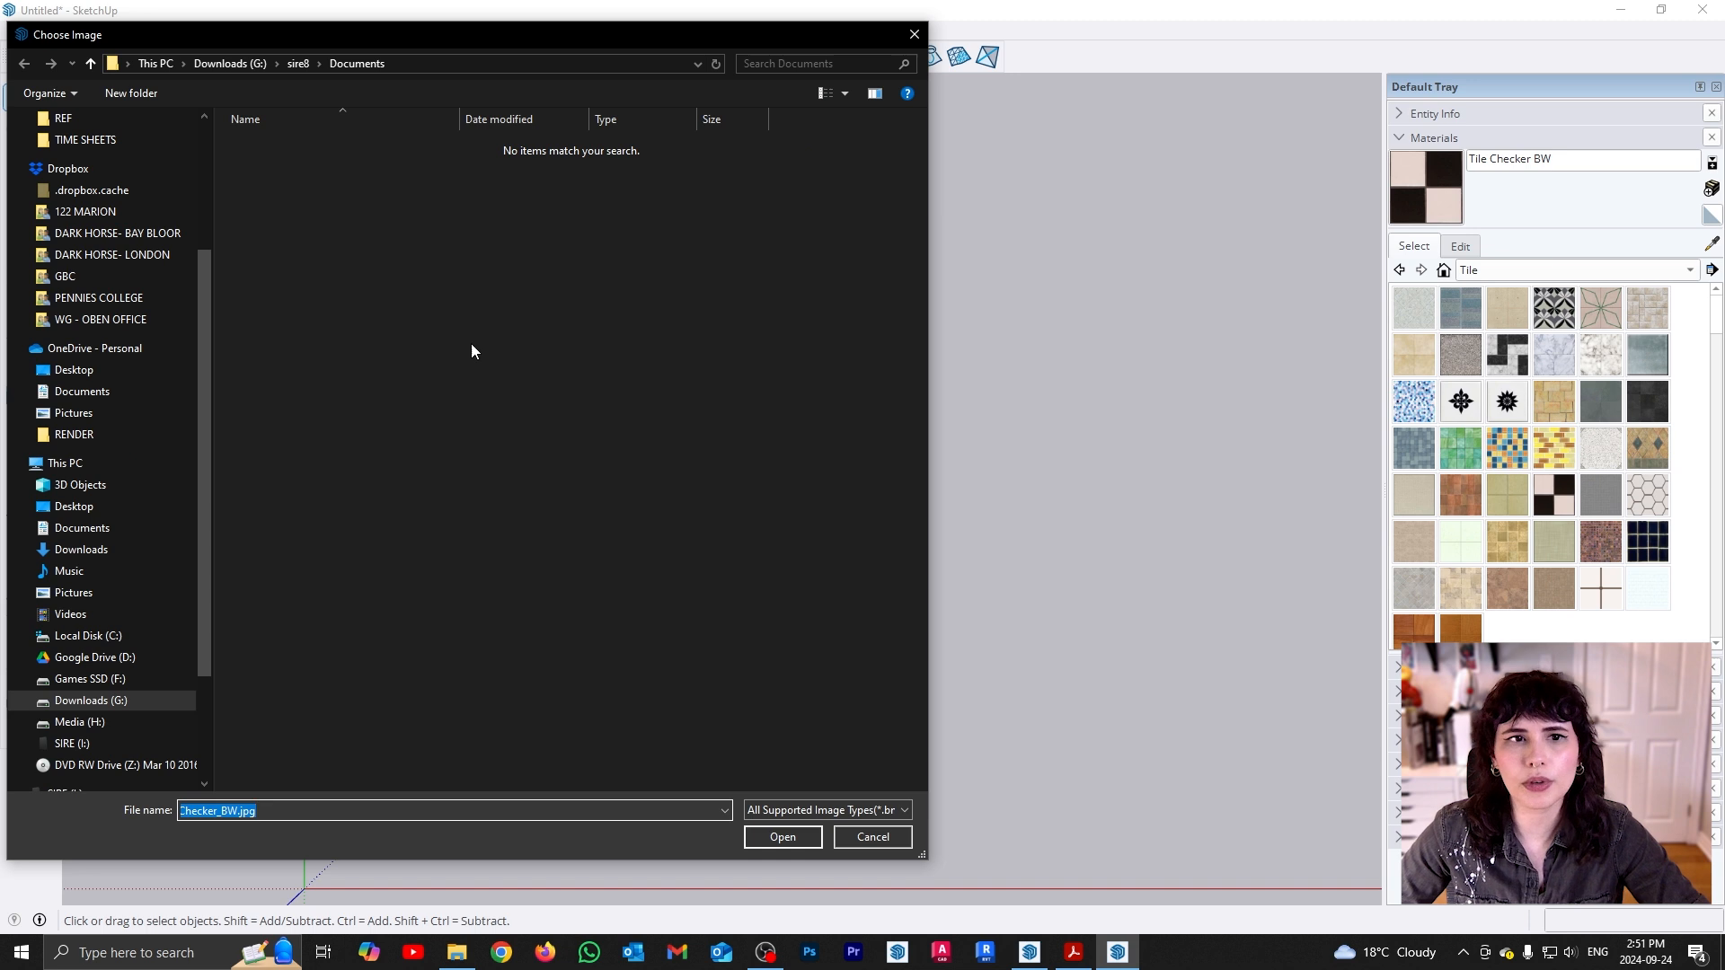
left_click(81, 506)
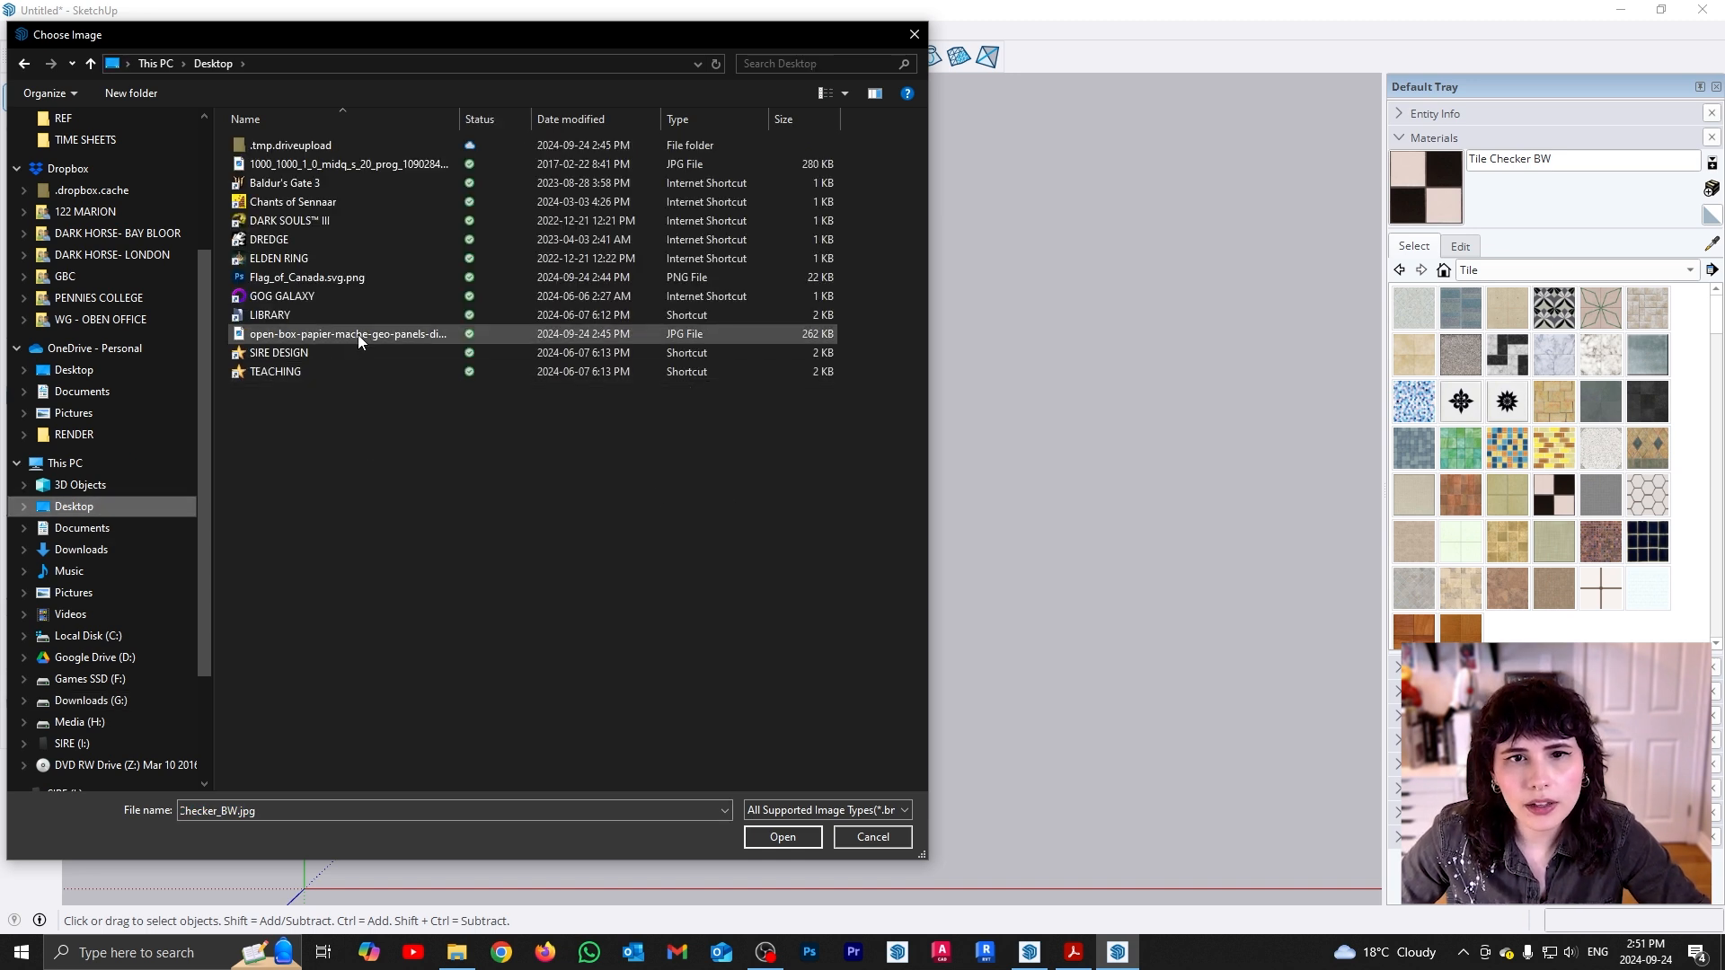
double_click(360, 166)
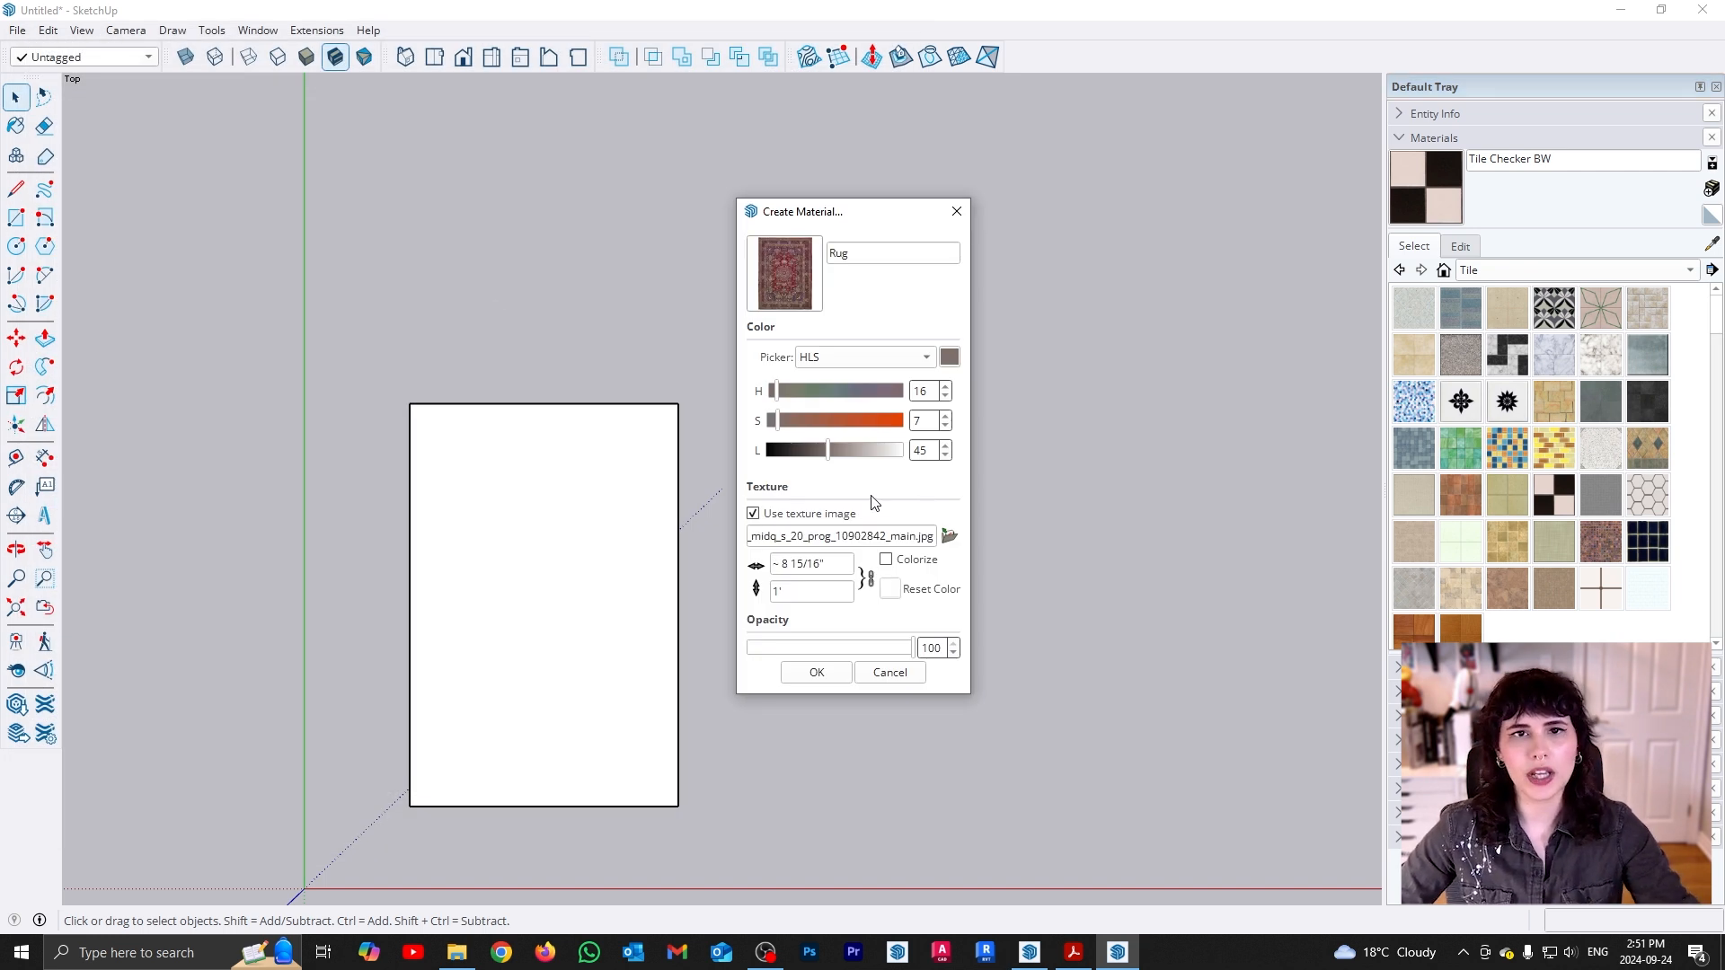
Unlock the Rug texture's aspect ratio, set its size to 6' wide by 9' high, and create the material
left_click(869, 584)
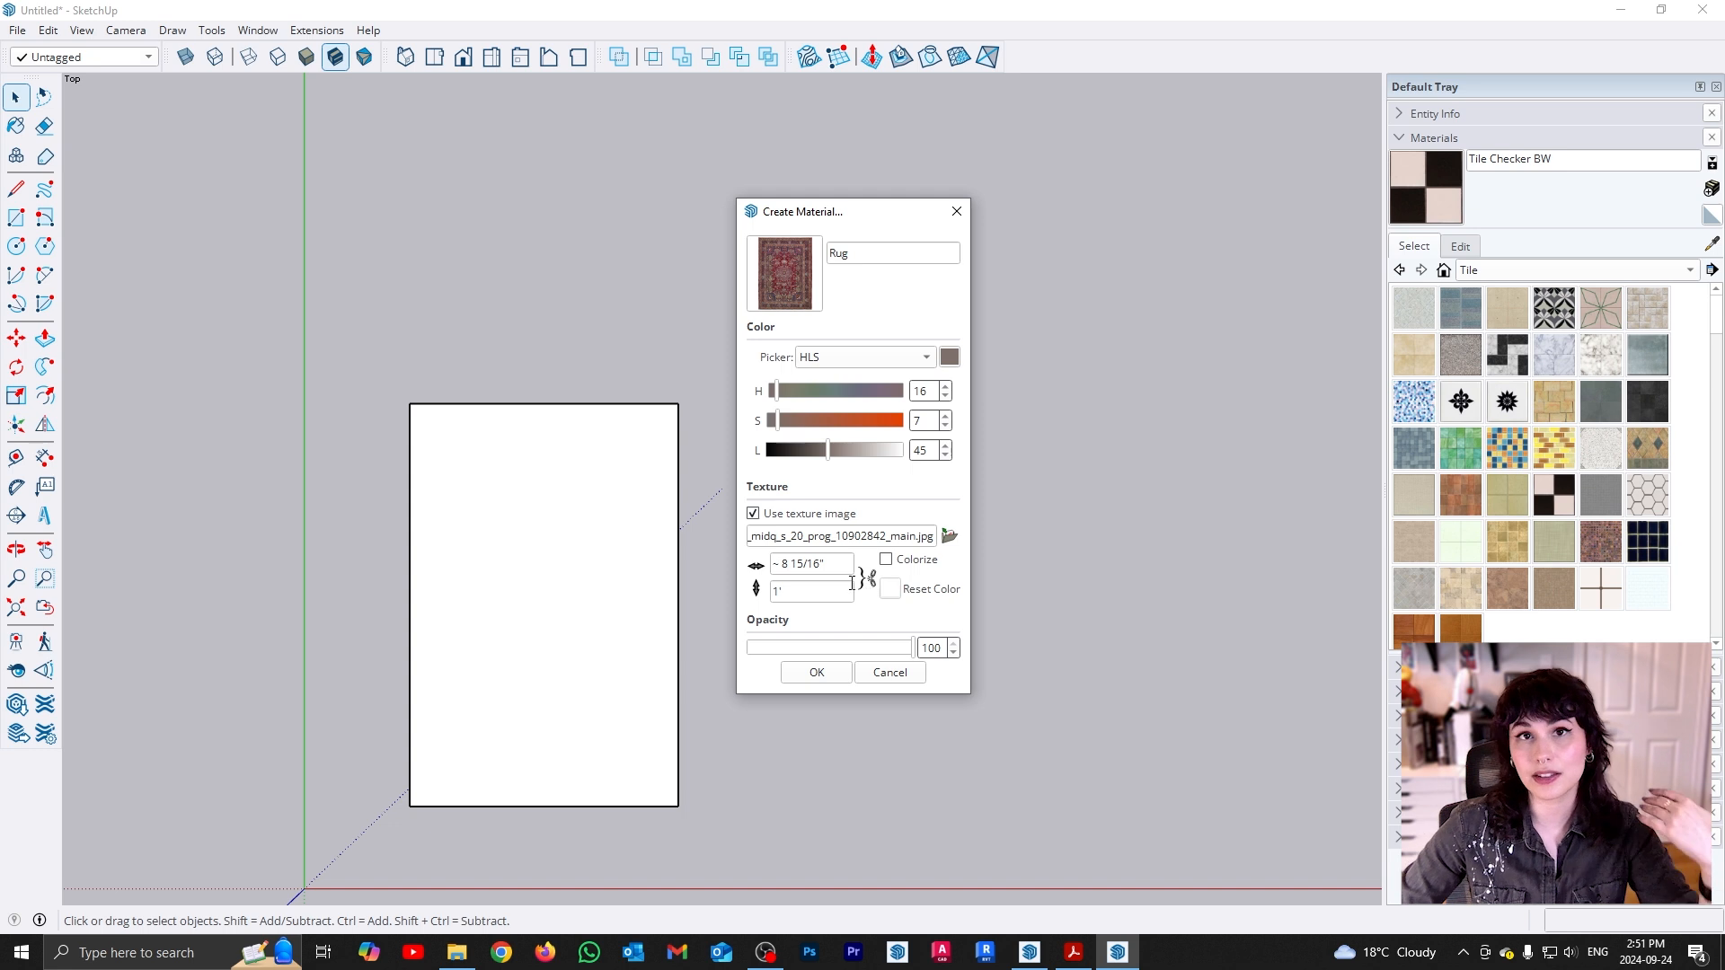
left_click(827, 590)
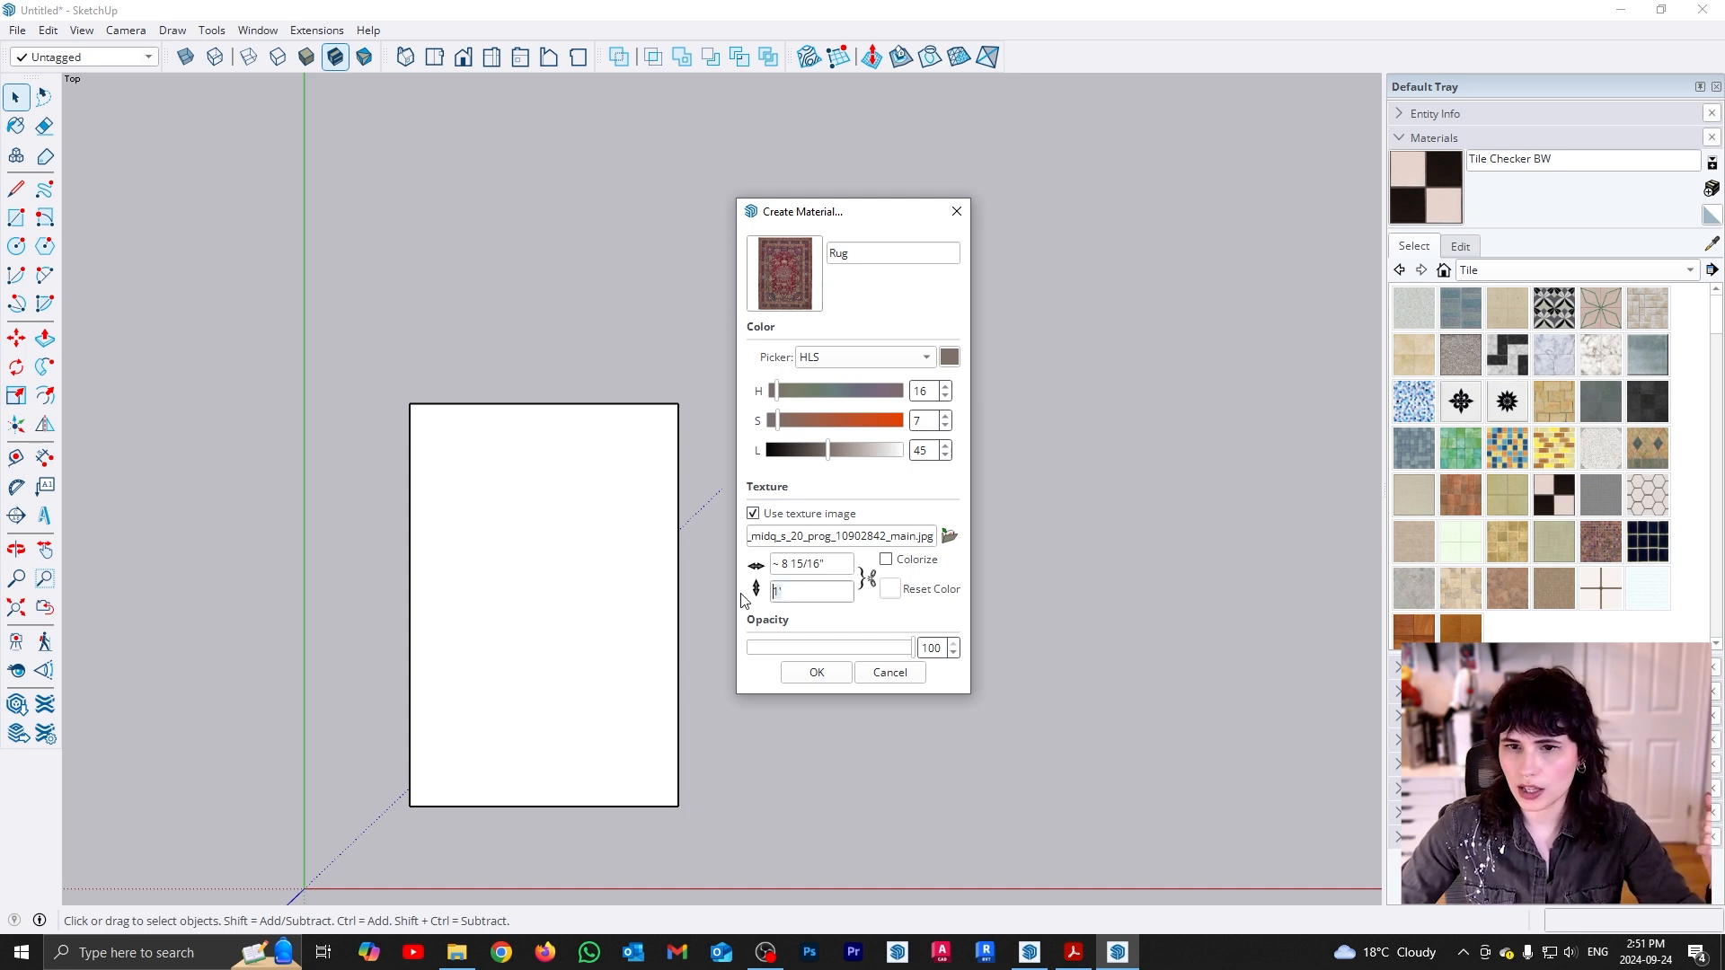
type("9")
left_click_drag(844, 560, 725, 550)
type("6'")
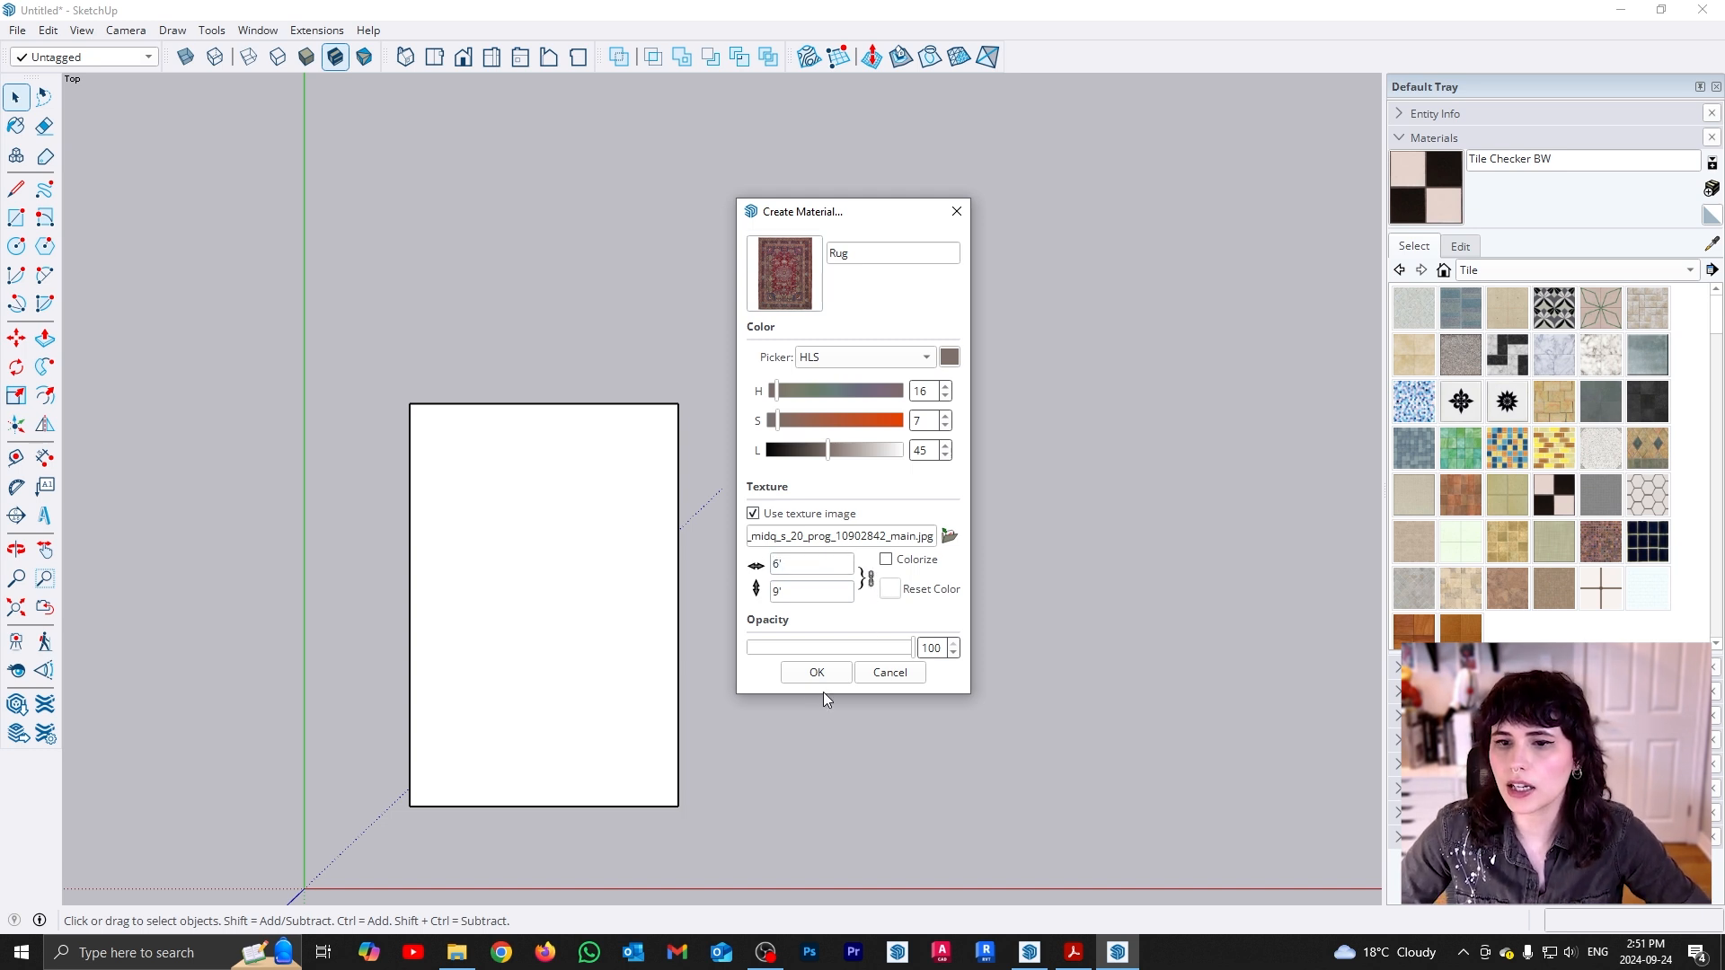
left_click(817, 672)
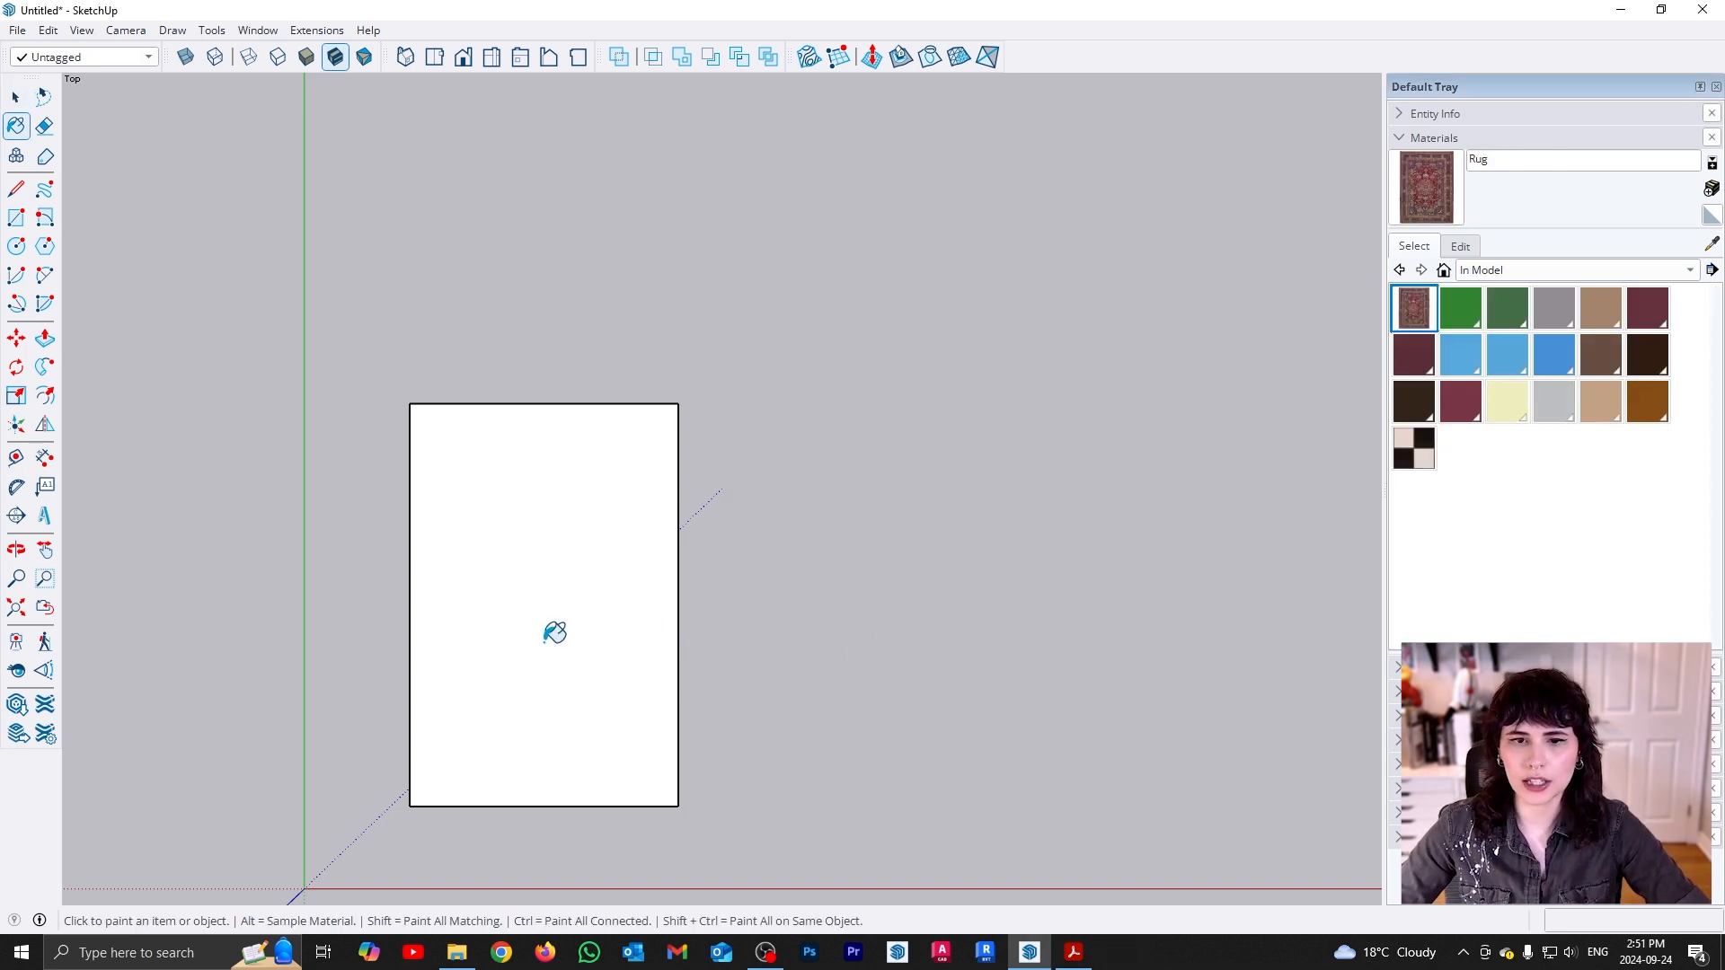
Paint the ungrouped rectangle's face with the Rug material
left_click(547, 640)
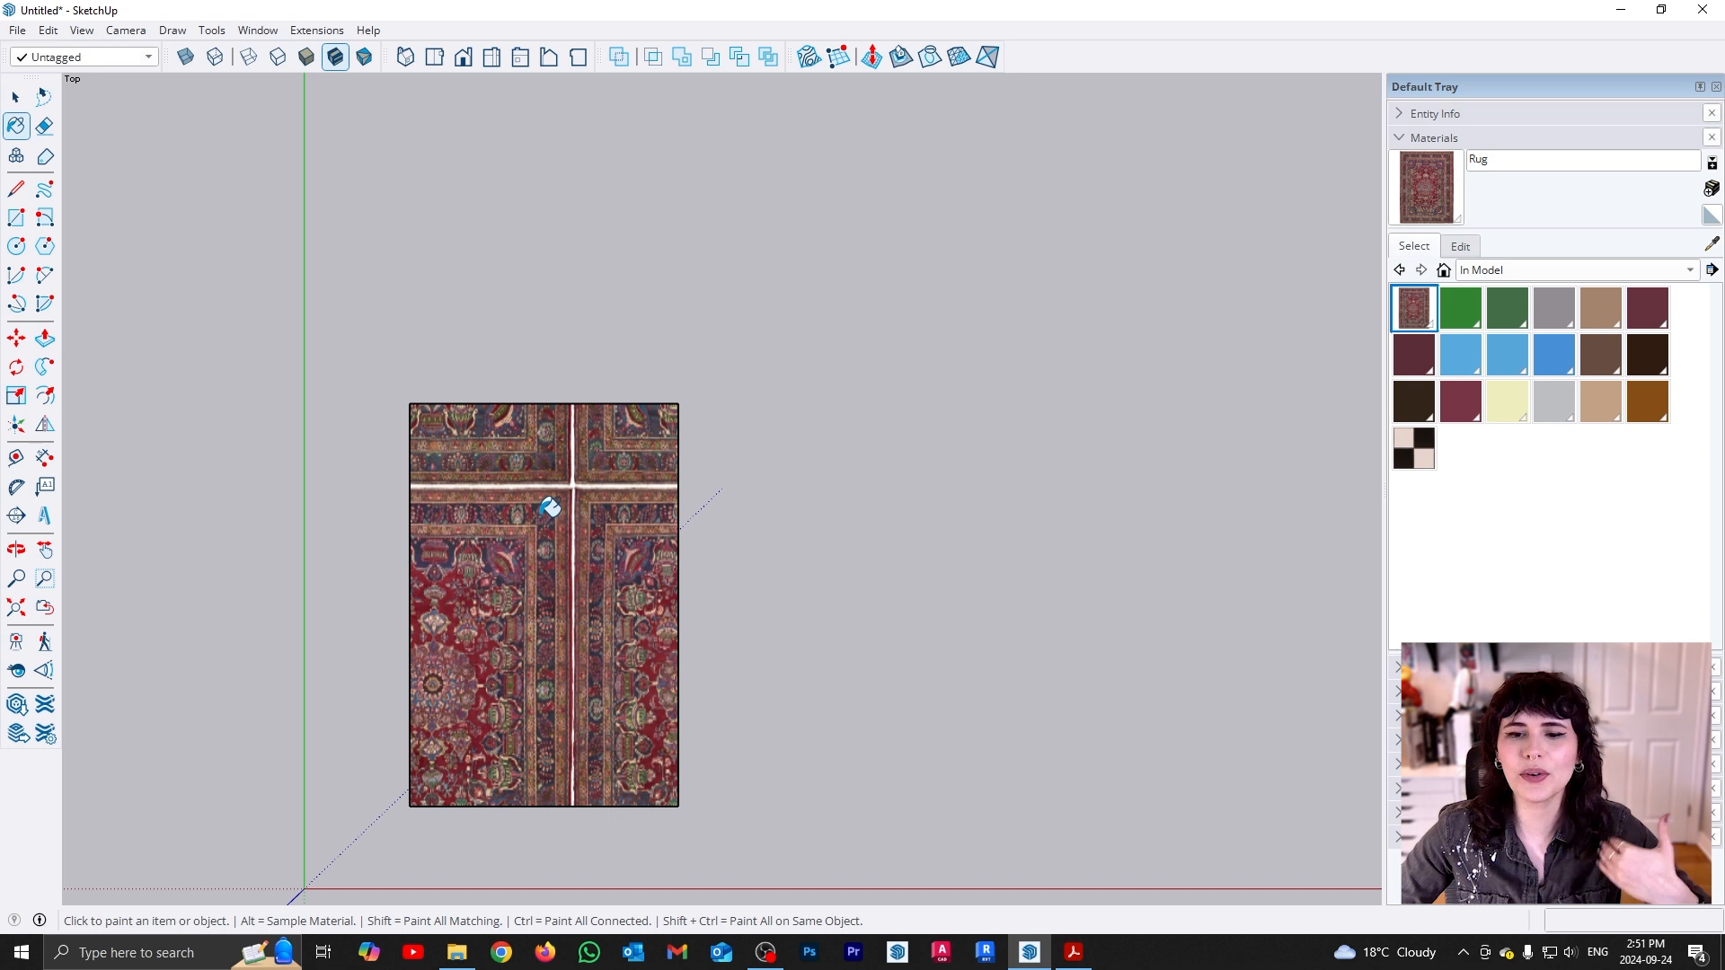
scroll(591, 491, "down", 3)
key("space")
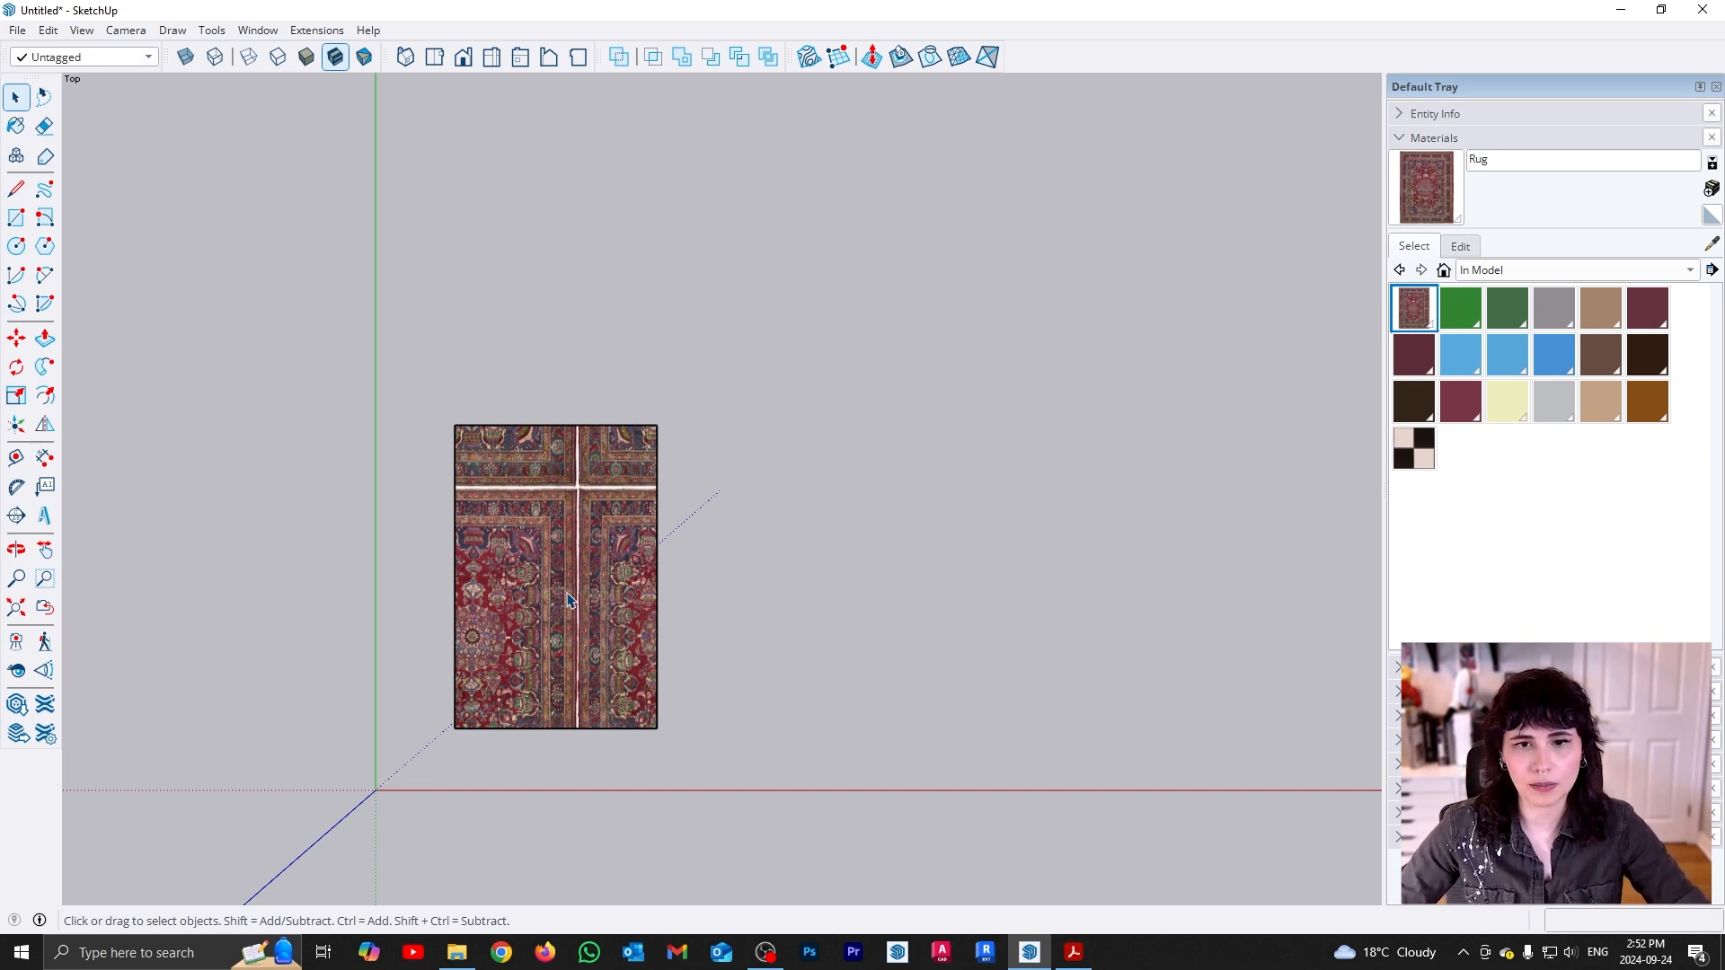
Examine where the rug image repeats and its white borders meet on the painted rectangle
scroll(577, 485, "up", 5)
scroll(577, 485, "up", 3)
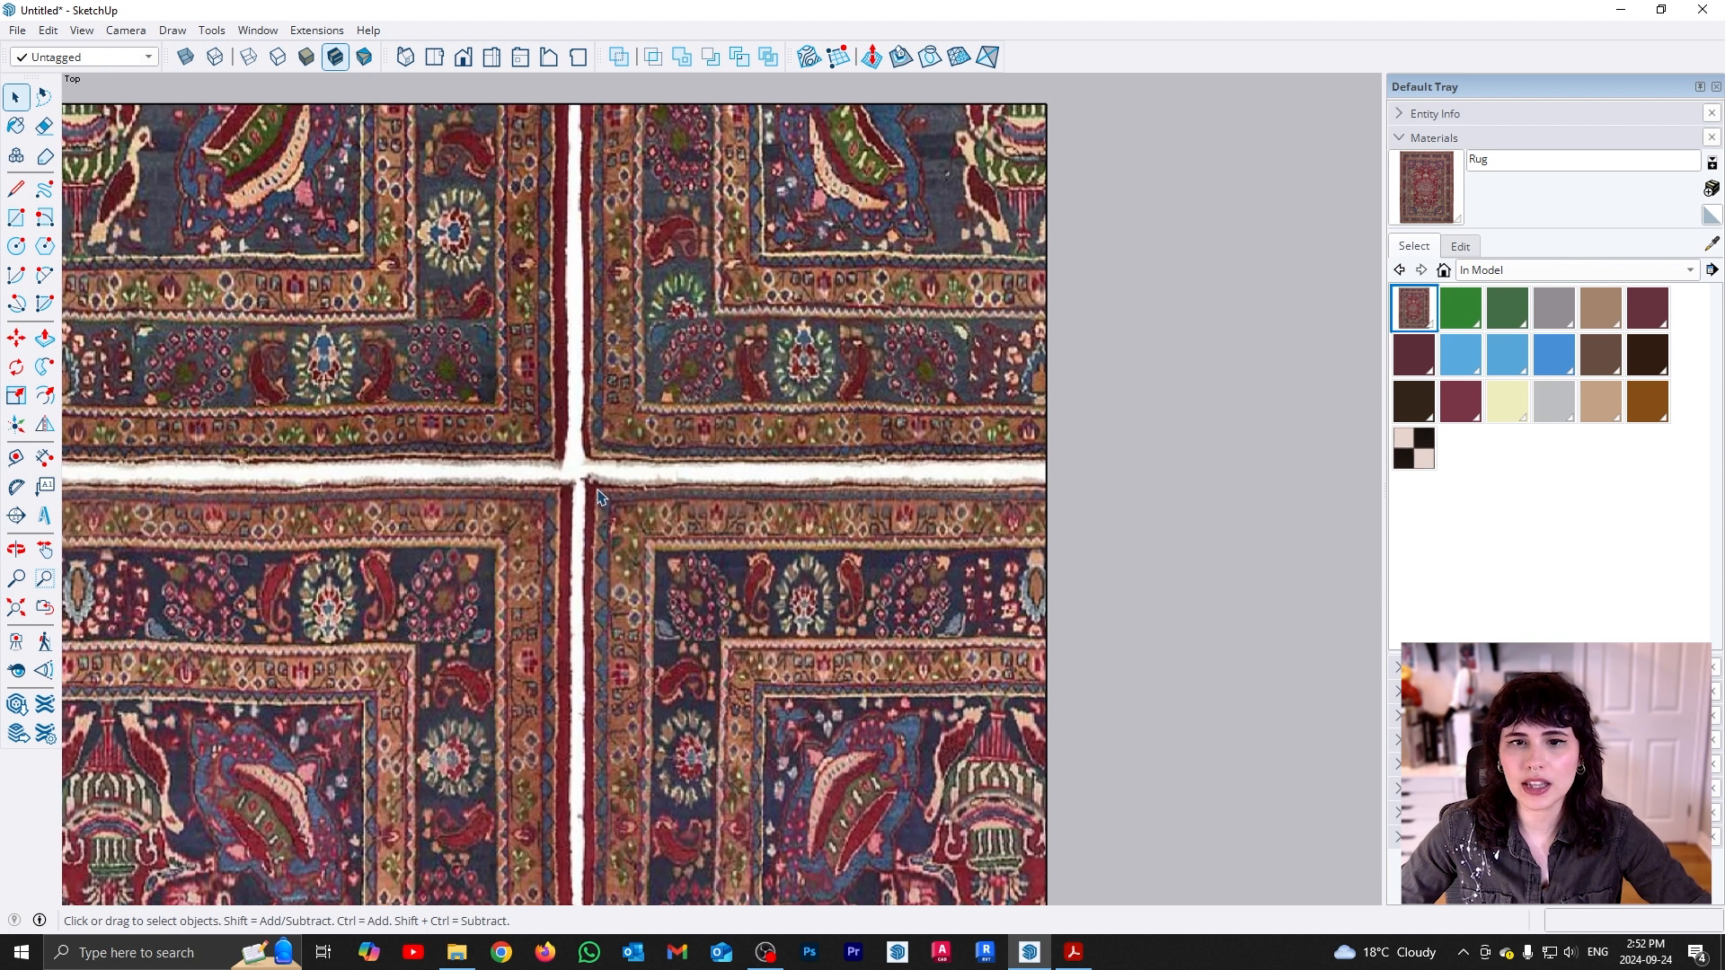
scroll(626, 514, "up", 1)
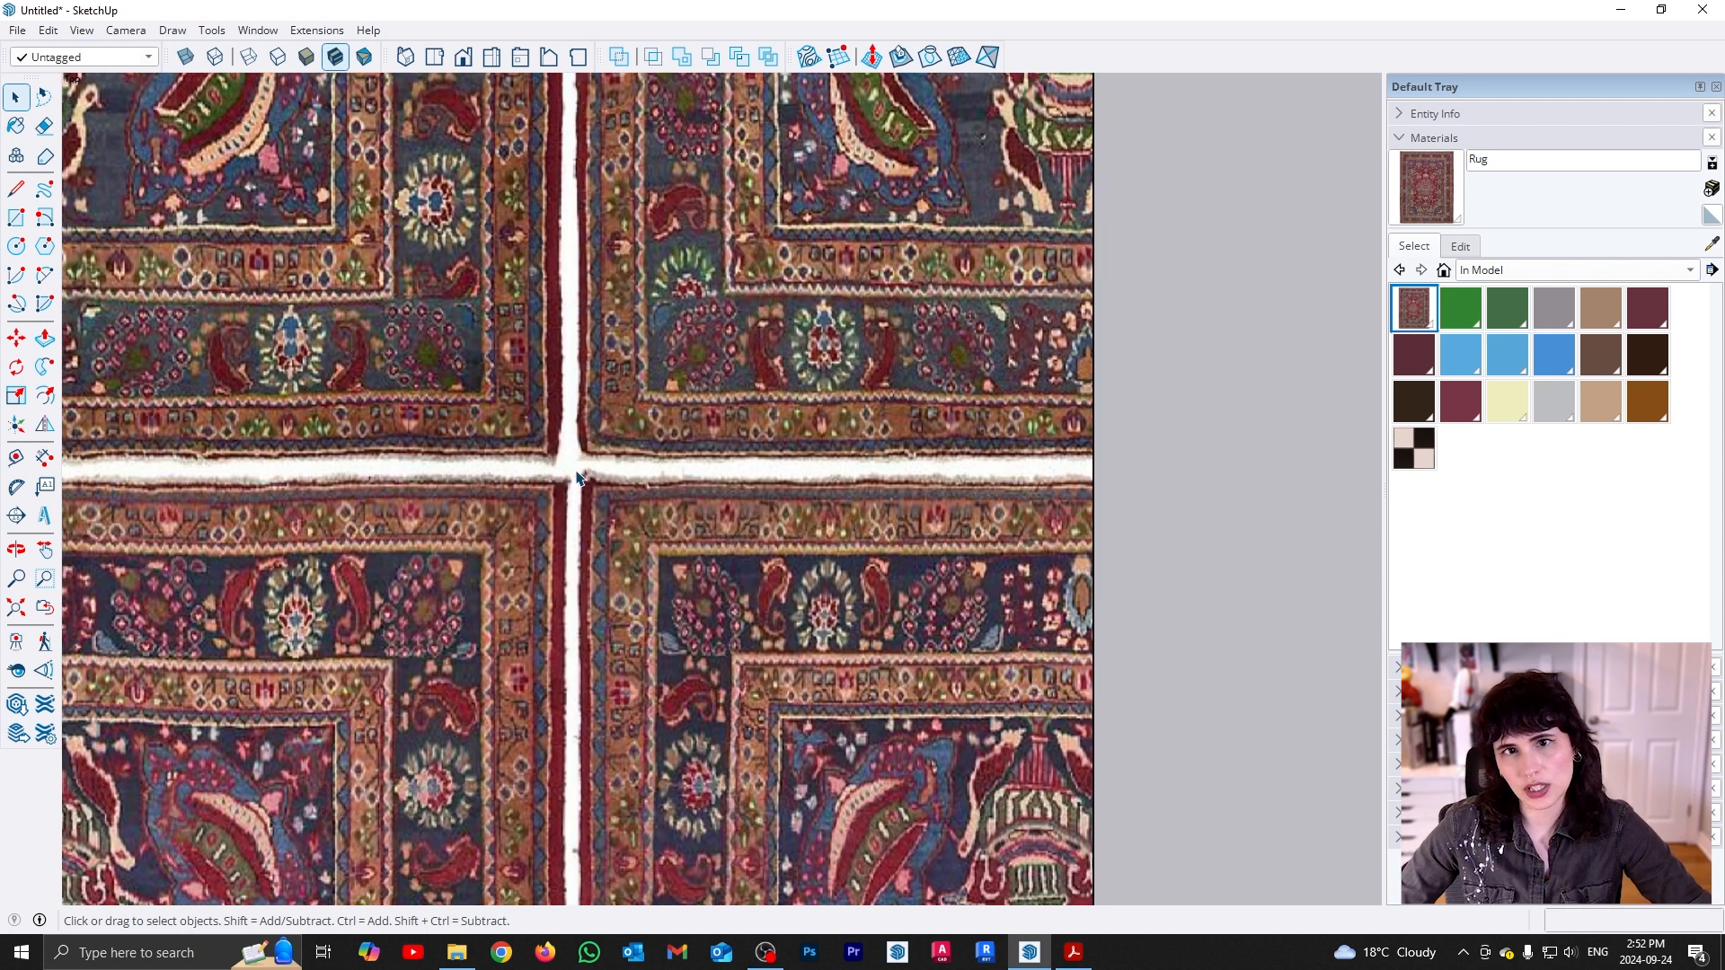
scroll(577, 472, "up", 1)
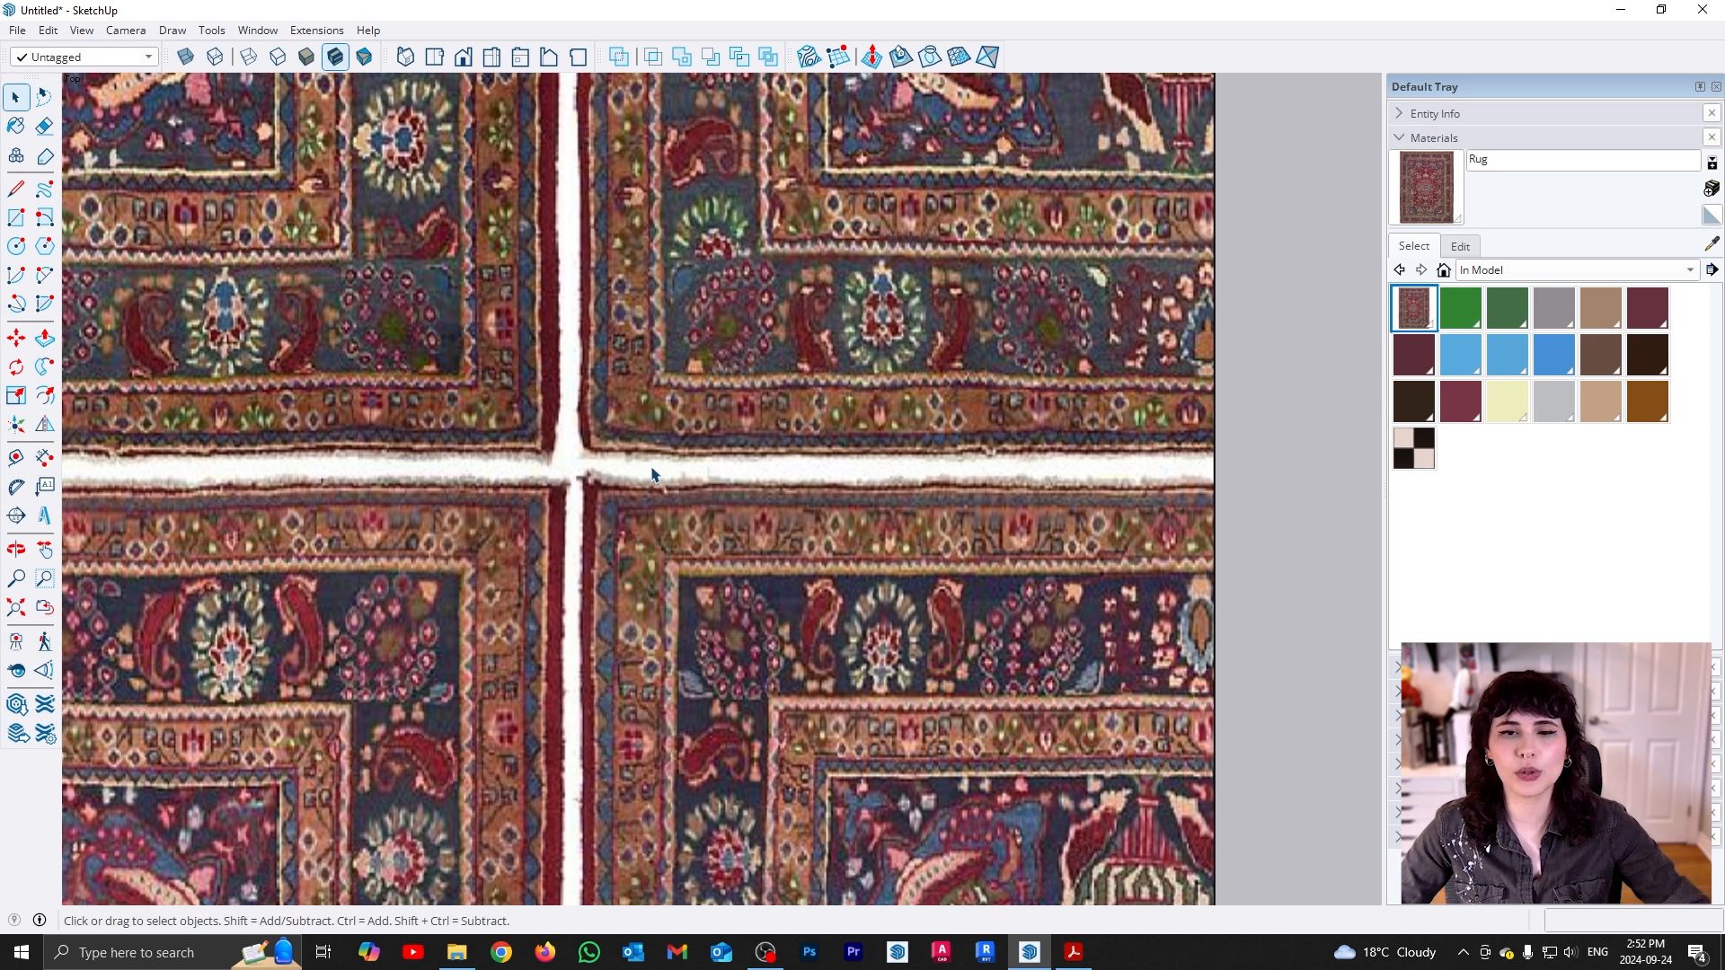
scroll(585, 454, "down", 2)
scroll(585, 454, "down", 2)
scroll(582, 457, "up", 2)
scroll(581, 460, "down", 2)
scroll(581, 459, "down", 2)
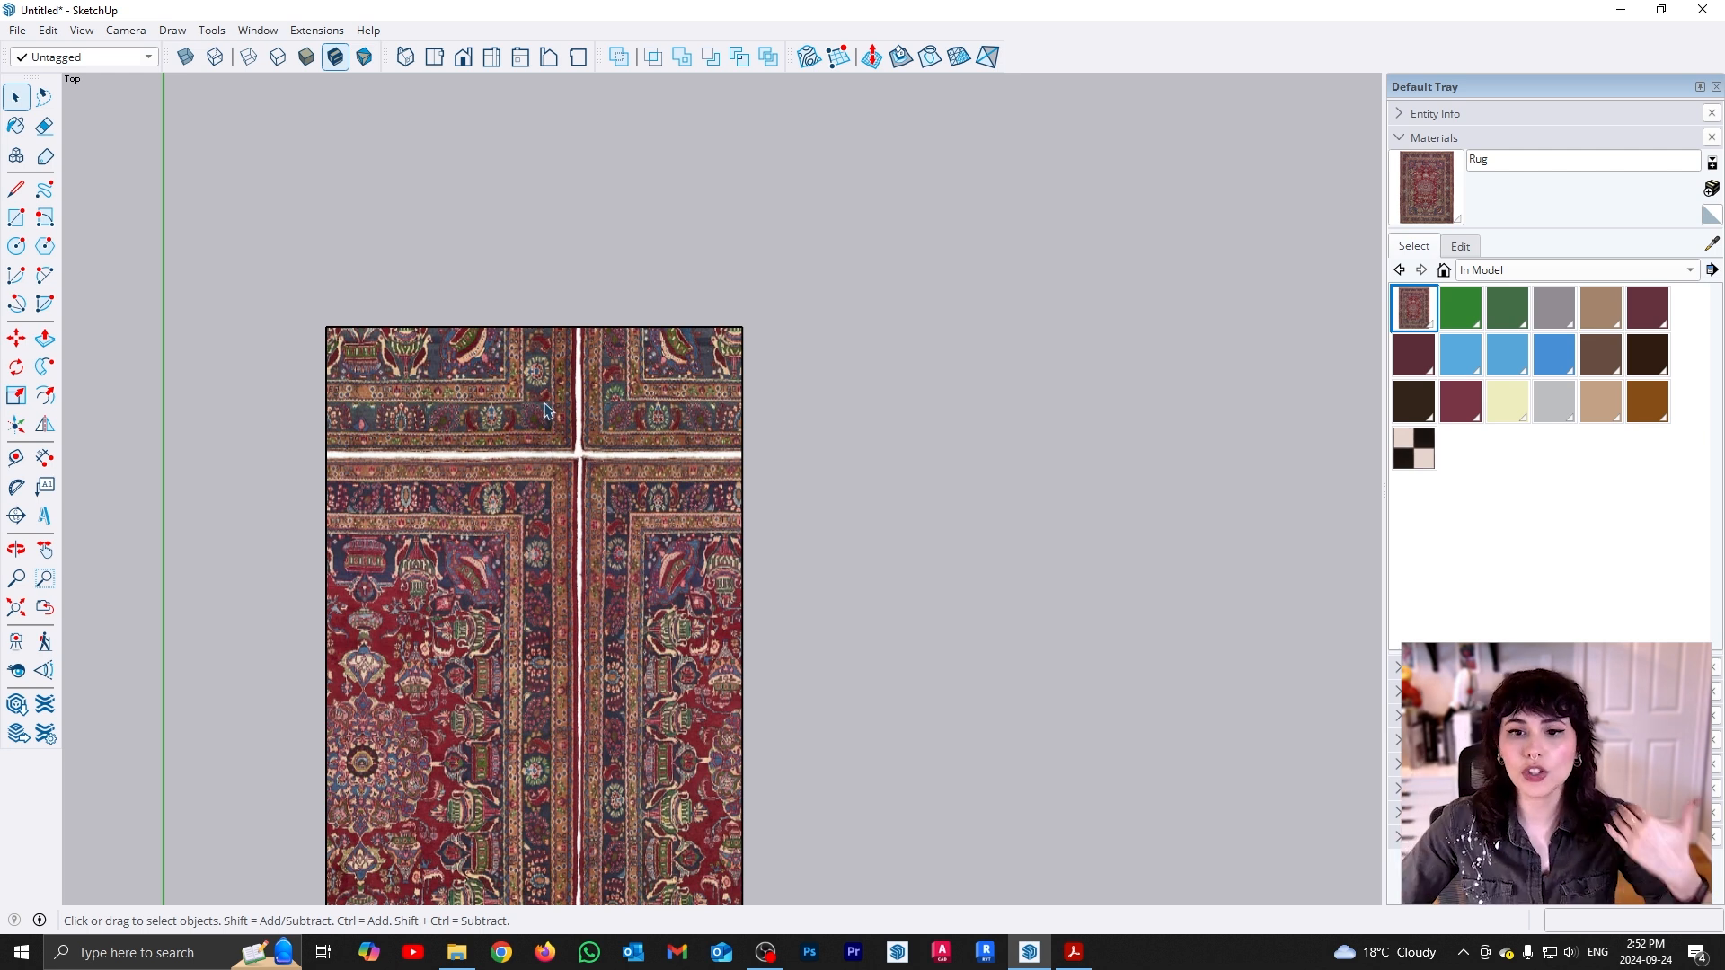
scroll(548, 410, "down", 1)
middle_click_drag(566, 719, 584, 575, "shift")
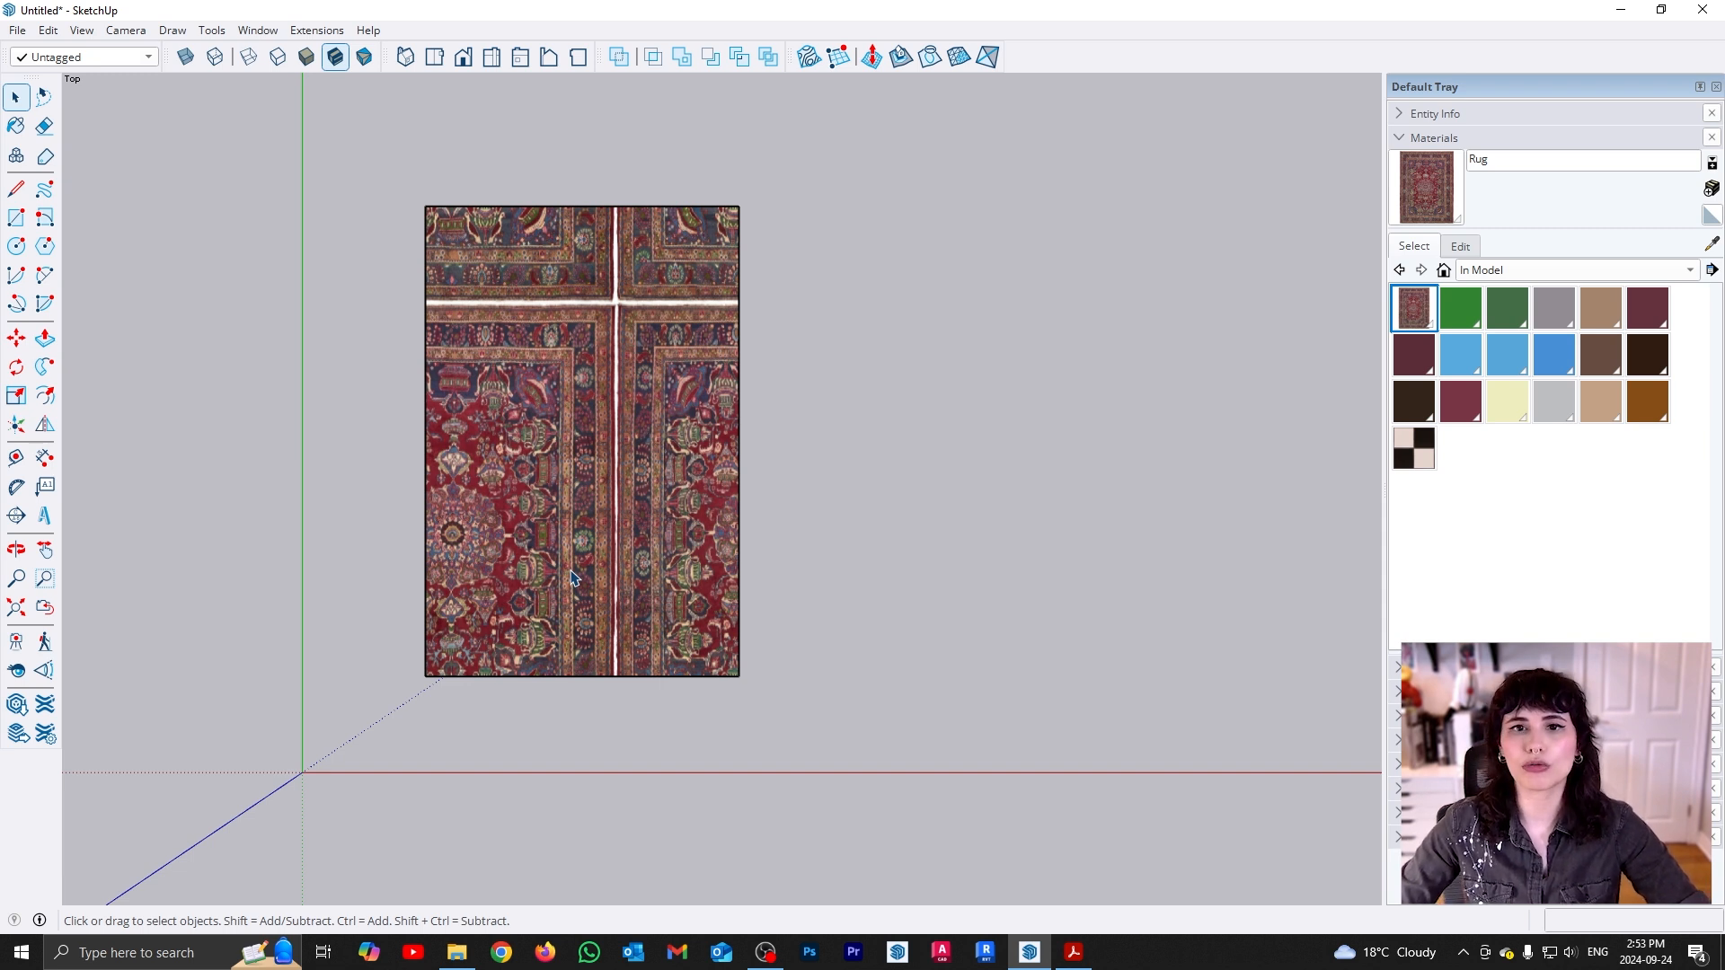
Draw a second rectangle of 6' by 9' on the ground plane beside the painted rug
middle_click_drag(824, 558, 482, 601, "shift")
key("r")
left_click(532, 237)
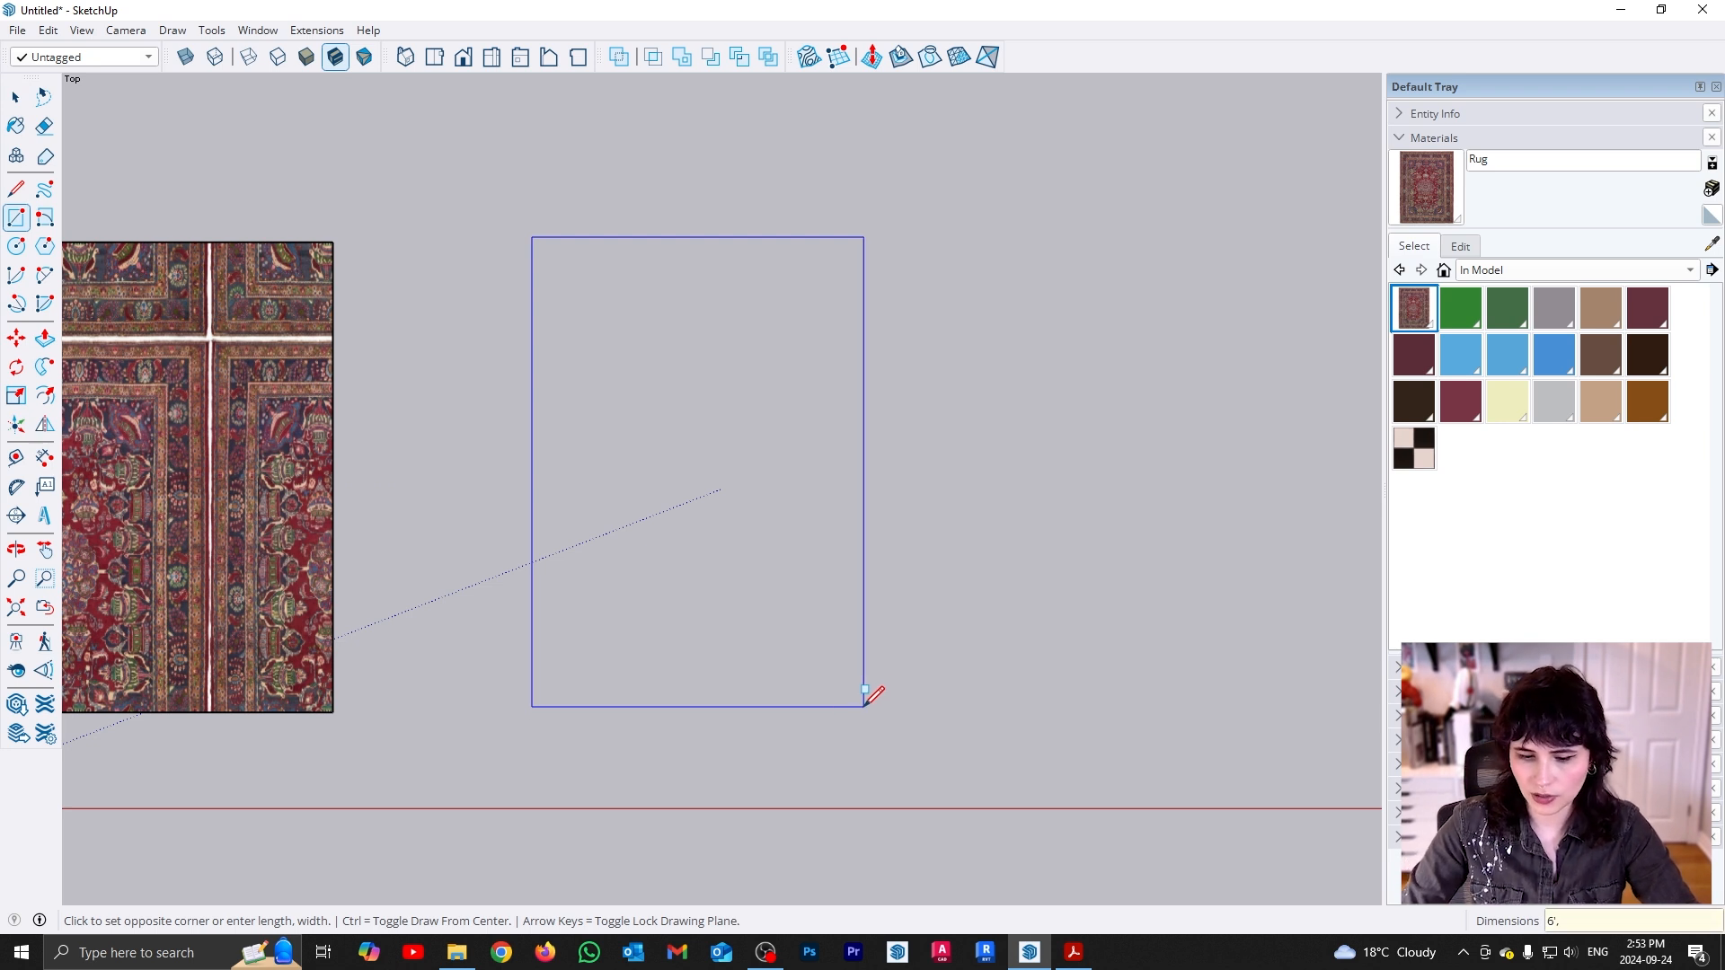
type("6',9'")
key("Return")
Select the second rectangle's face and edges and make them a group
key("space")
left_click(792, 643)
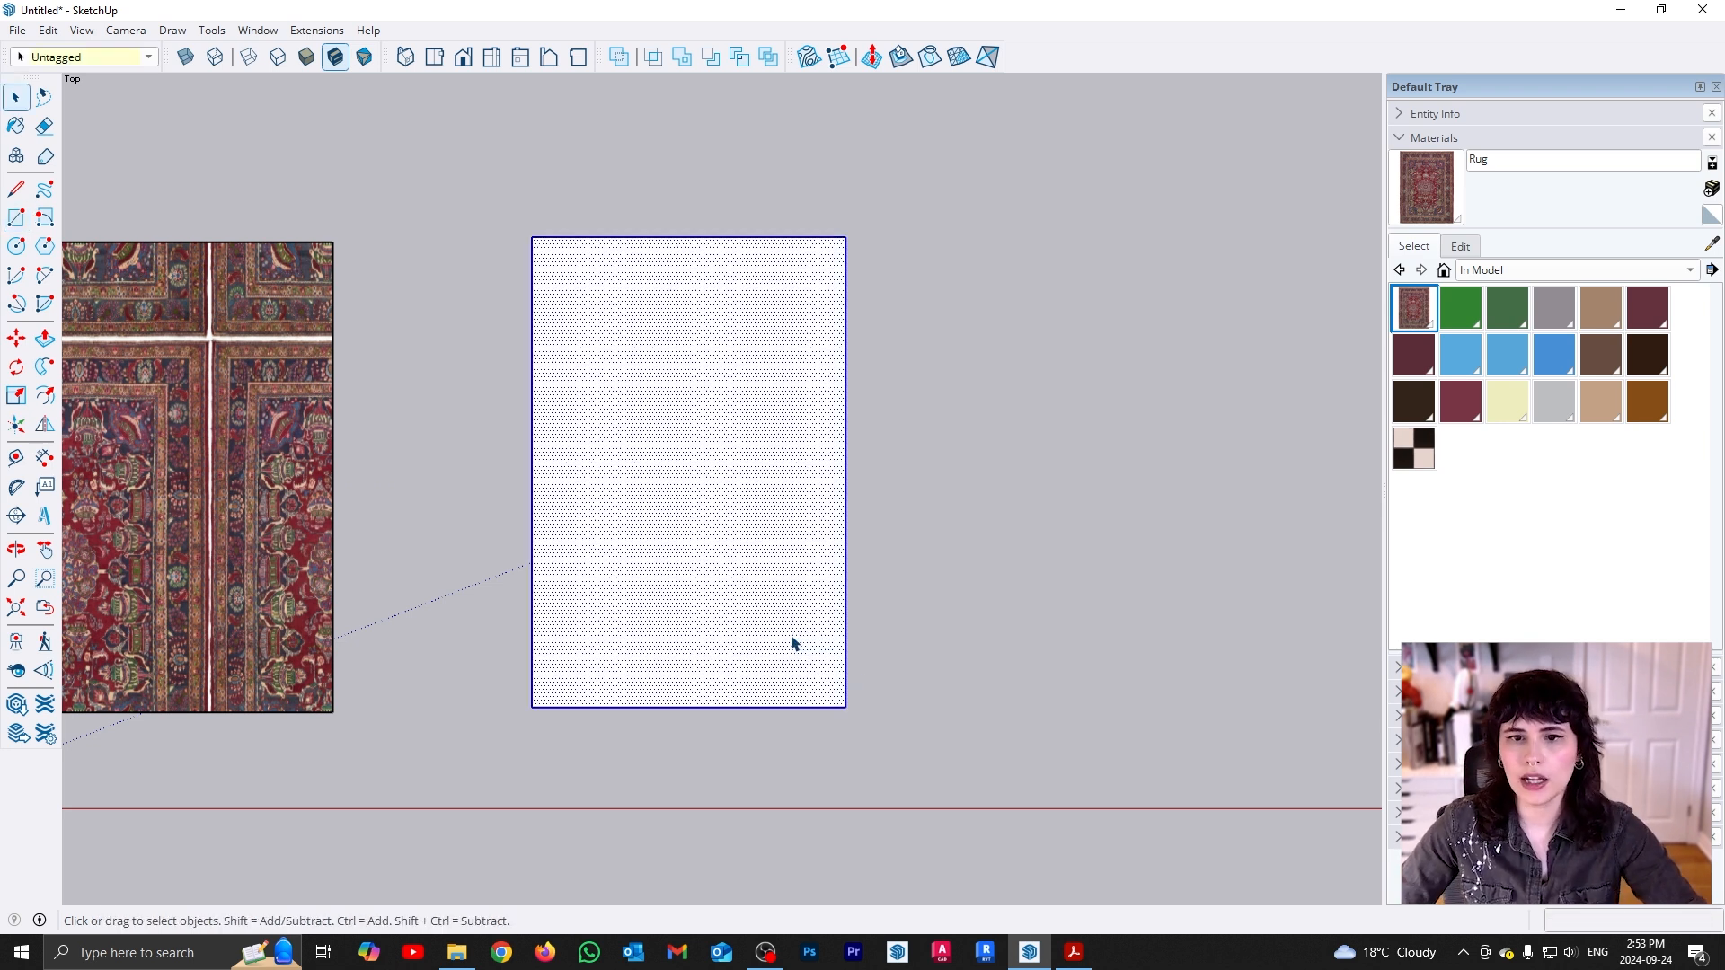
right_click(768, 593)
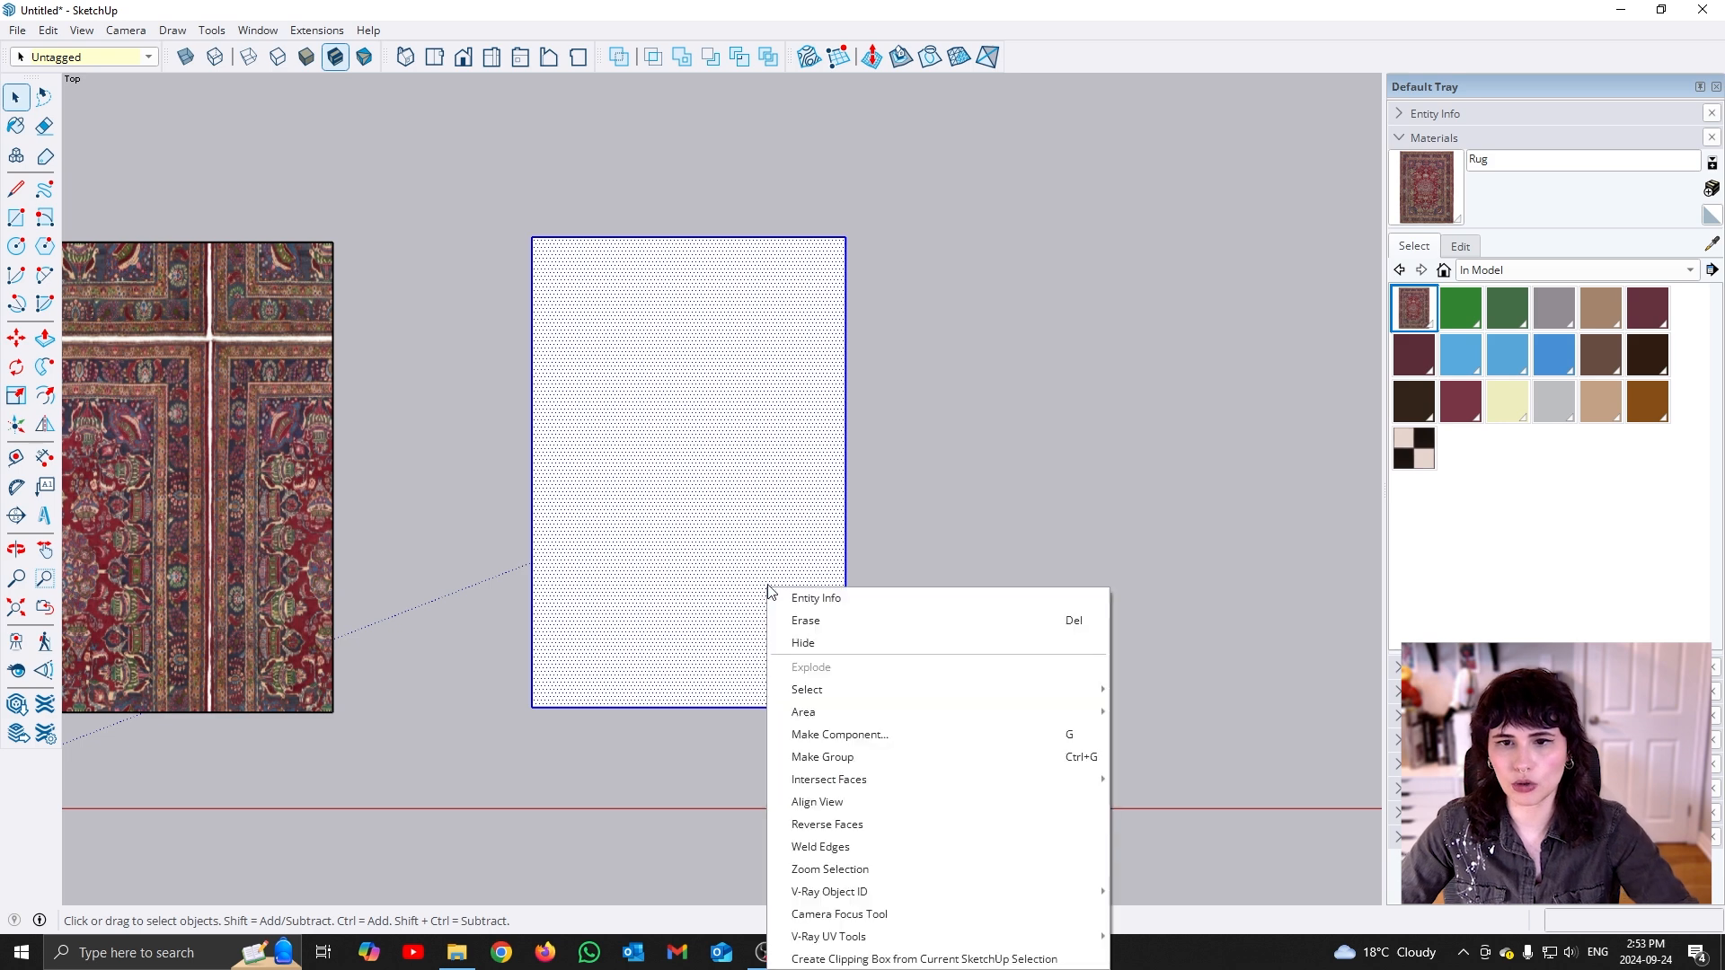
left_click(822, 759)
Paint the new group with the Rug material and check how the image meets the group's edges
key("b")
left_click(764, 591)
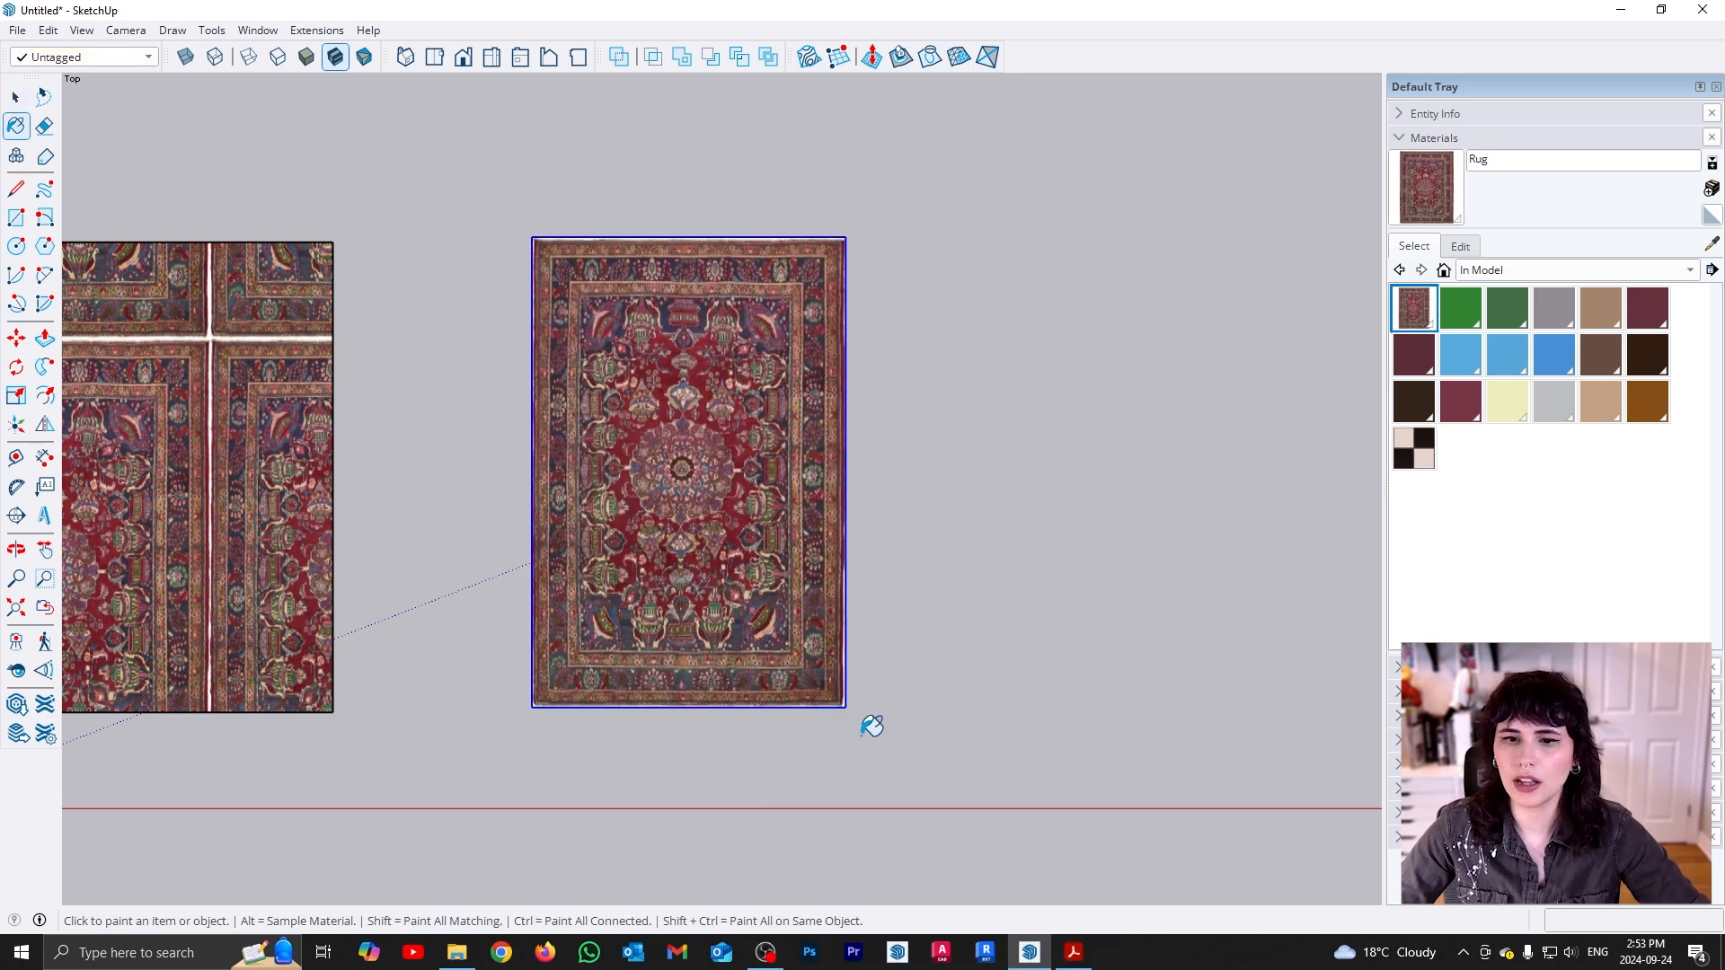
scroll(601, 392, "down", 1)
key("space")
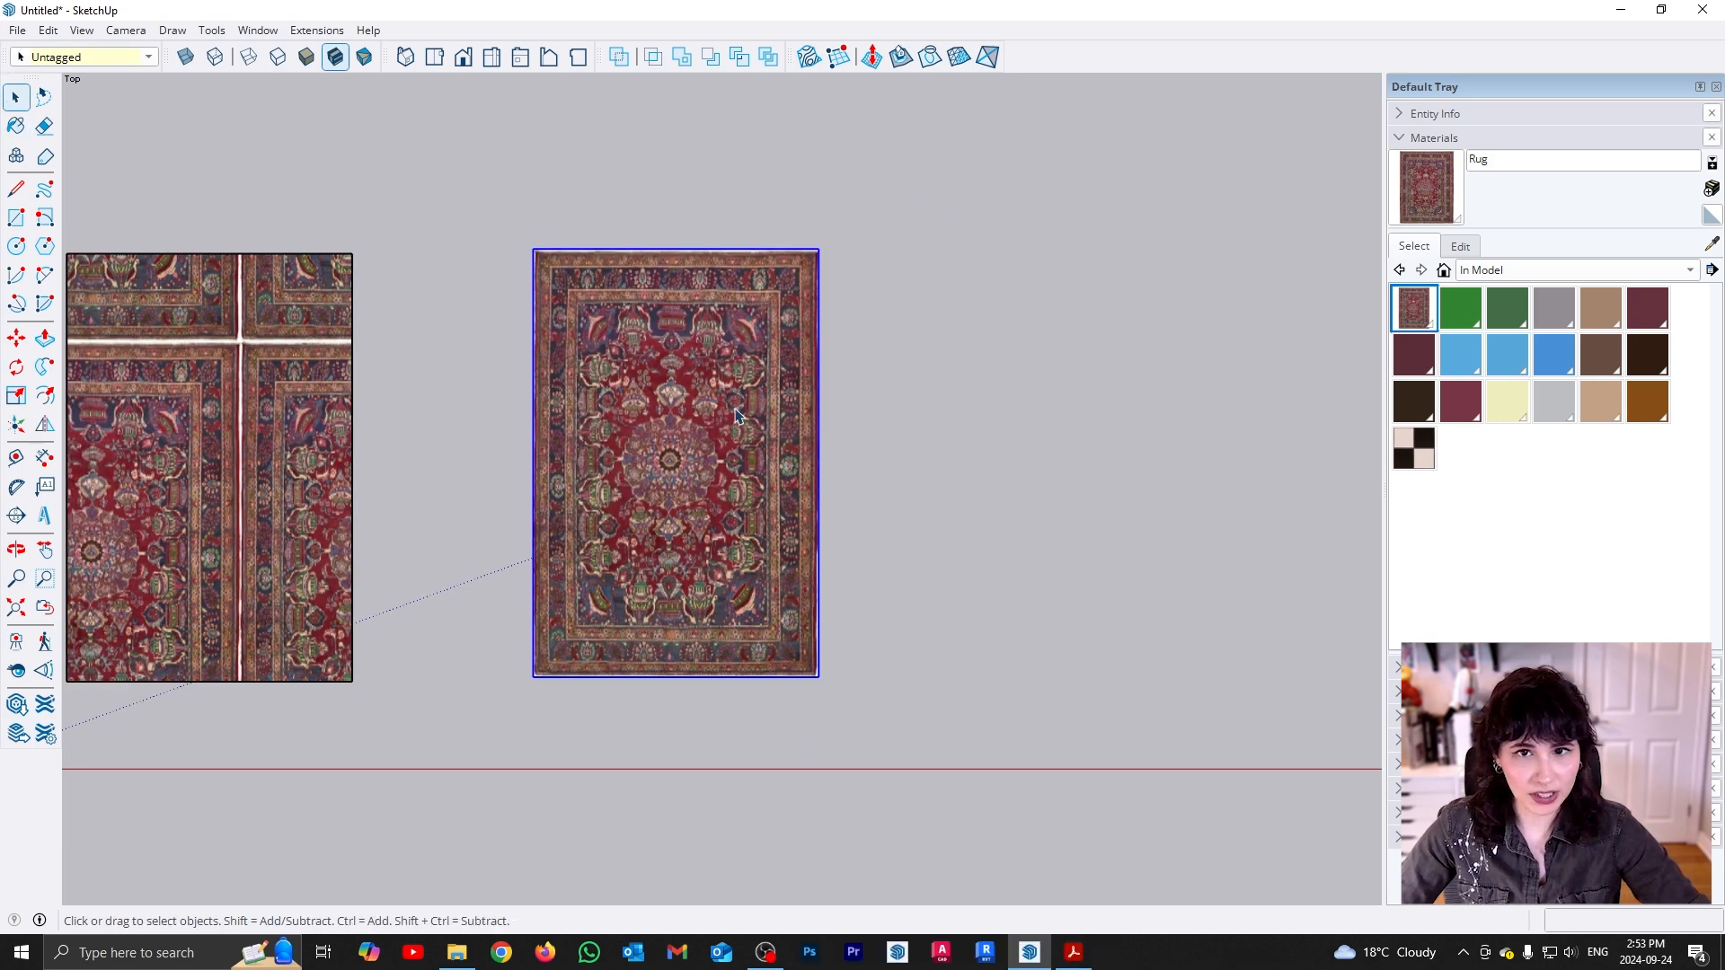
scroll(745, 260, "up", 5)
scroll(771, 248, "down", 5)
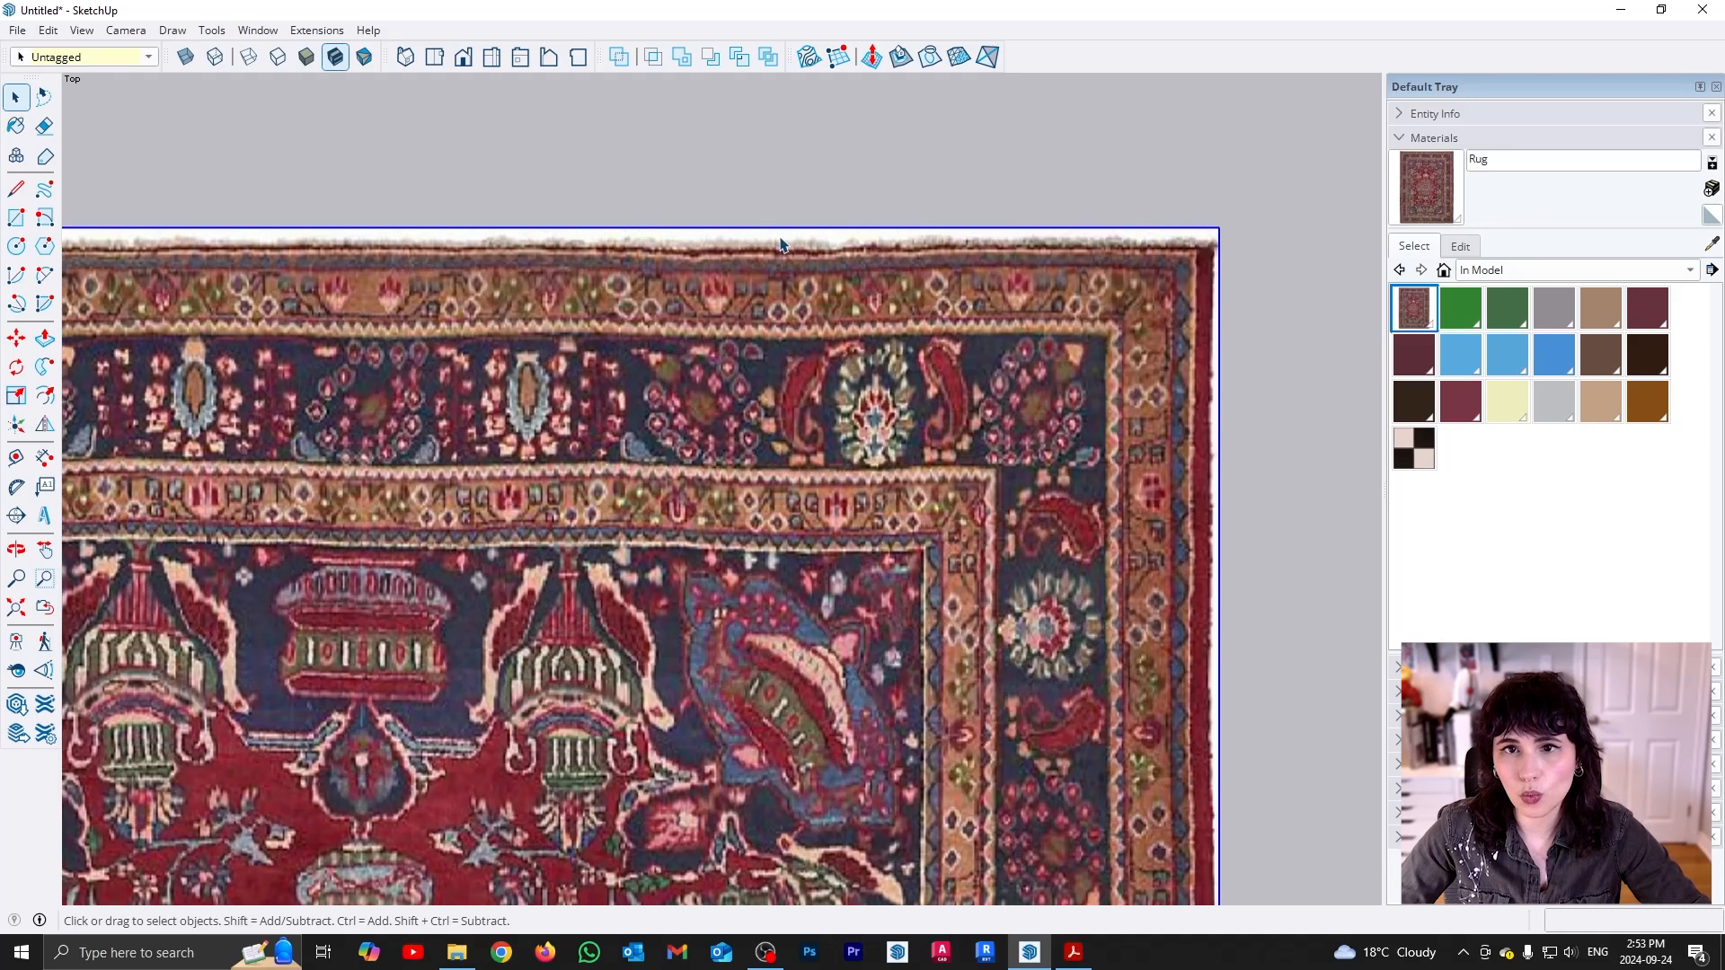
scroll(747, 238, "down", 1)
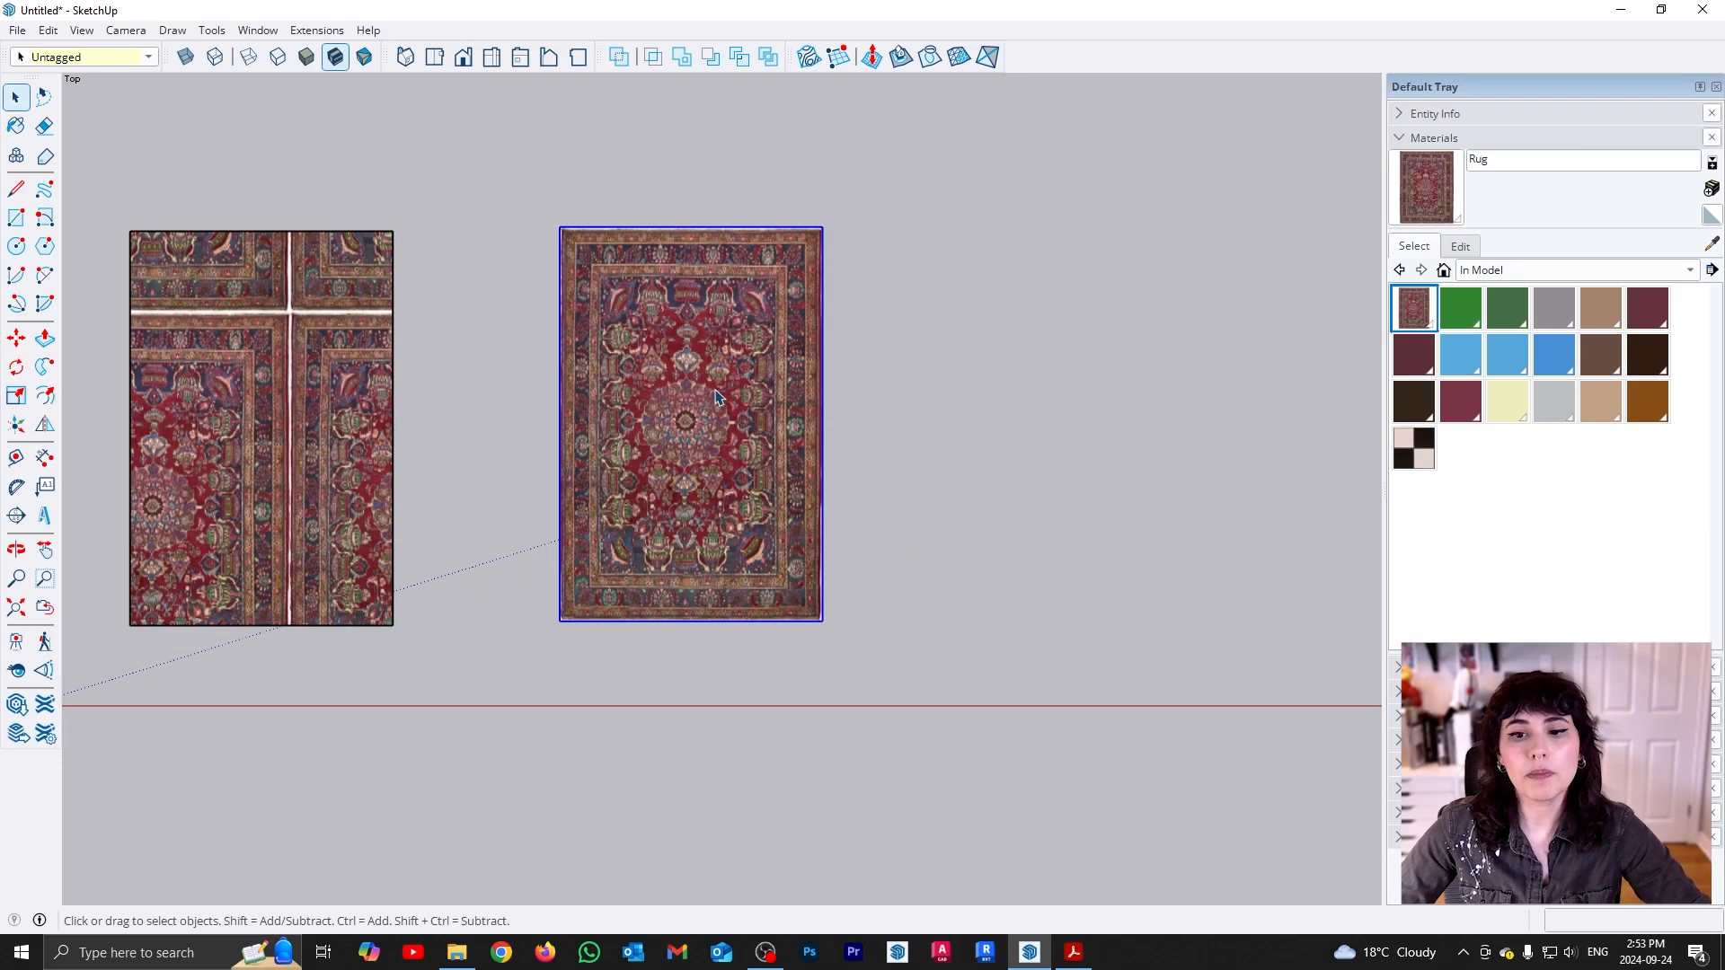
middle_click_drag(607, 497, 682, 543, "shift")
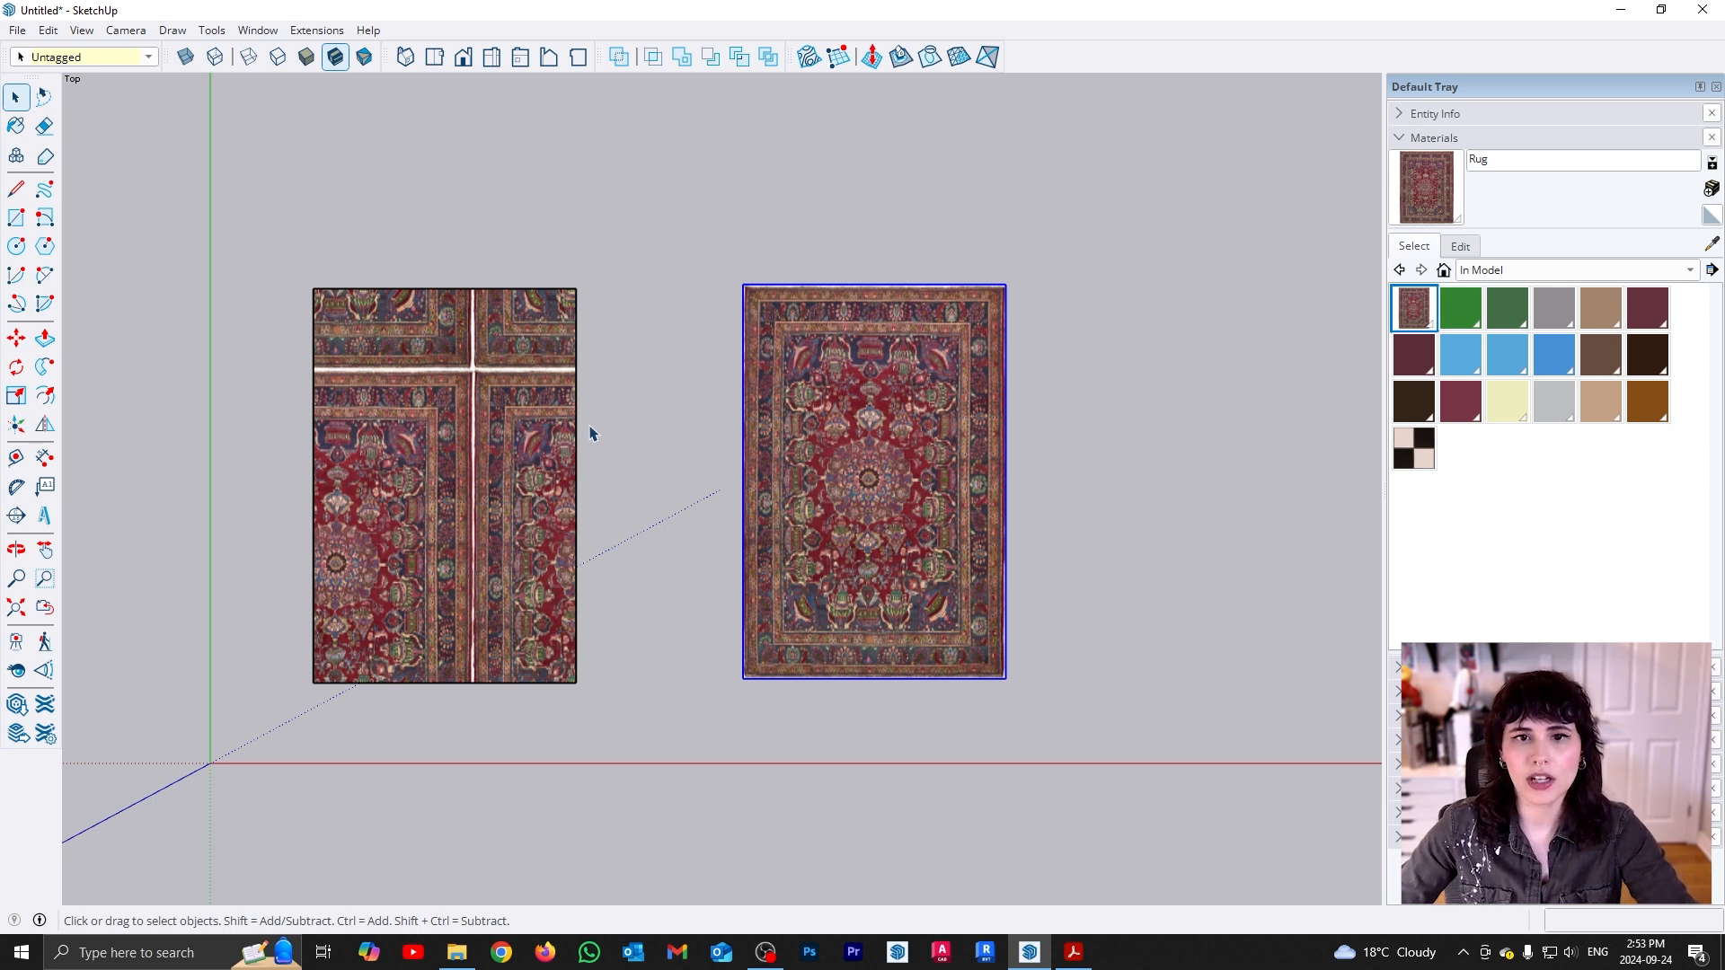
Check the texture positioning options of the ungrouped rug's face
left_click(482, 430)
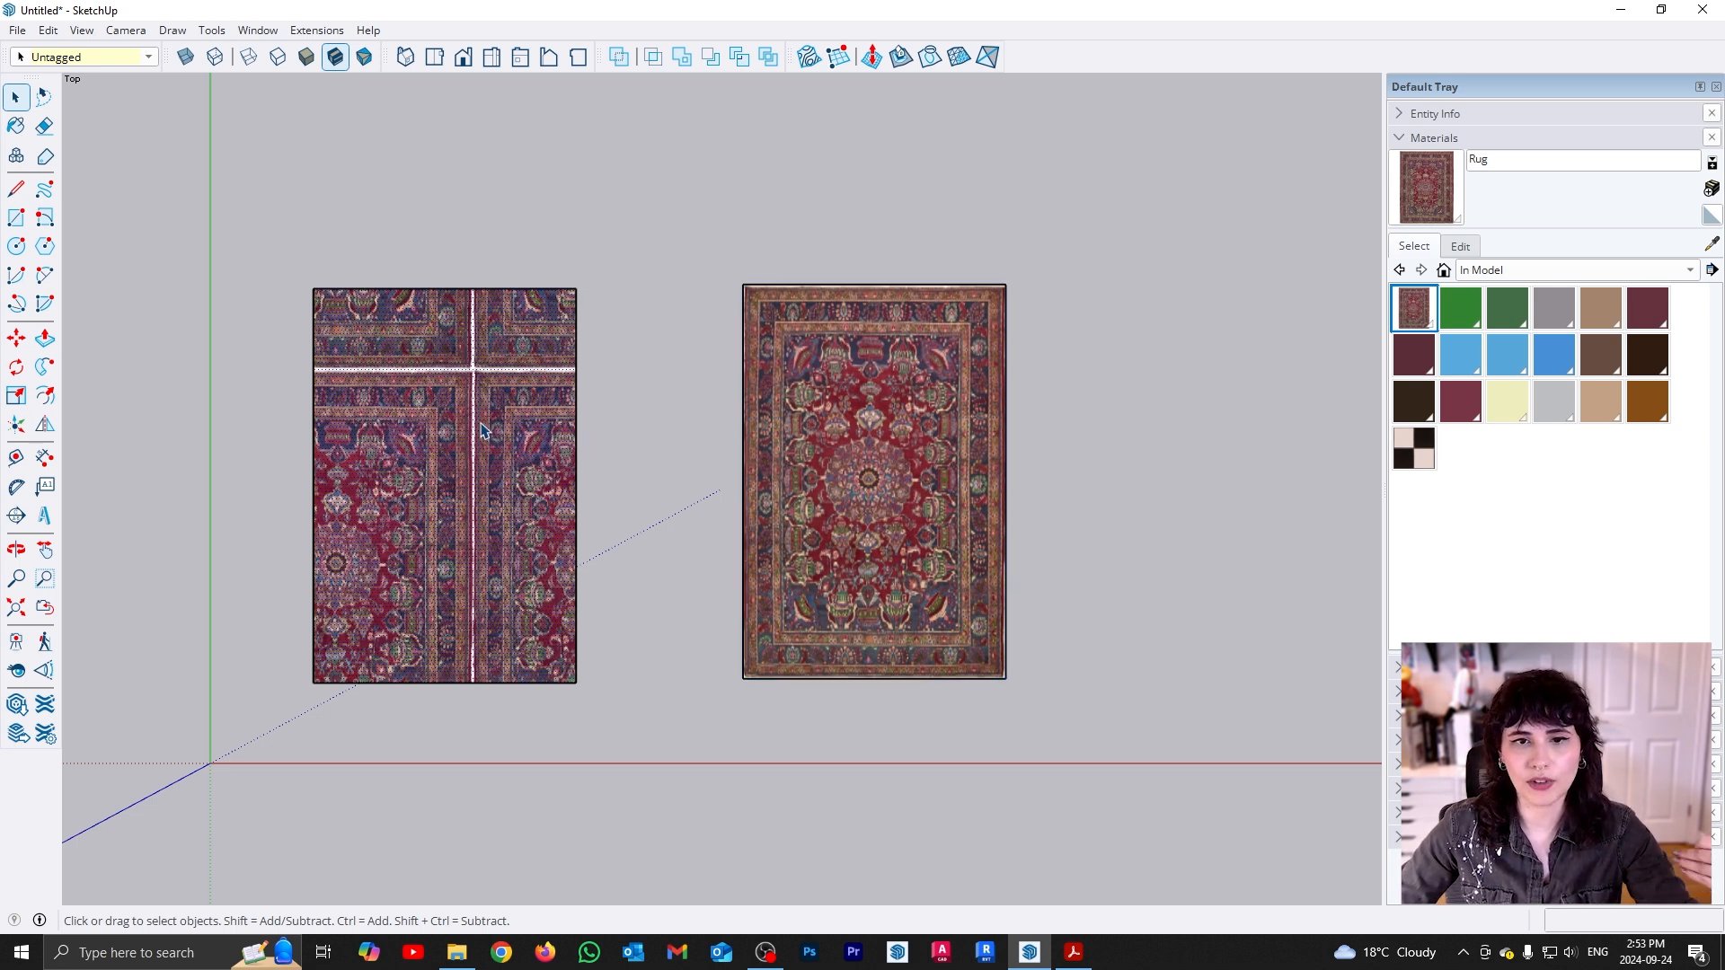
right_click(482, 430)
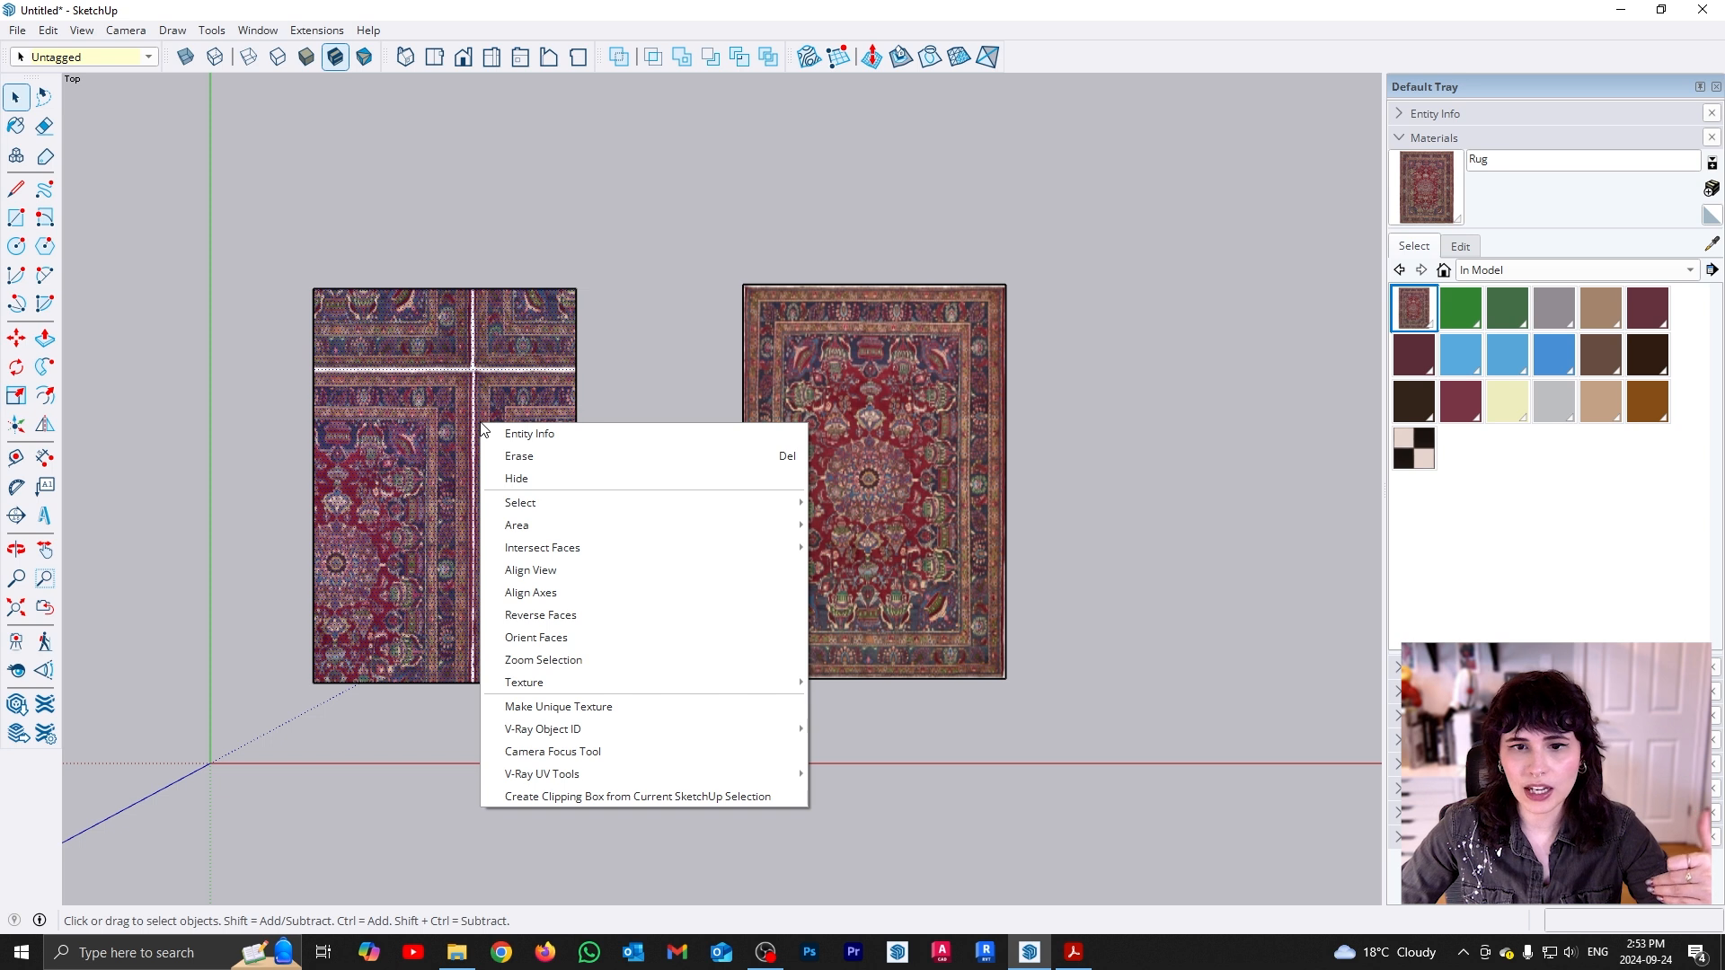
mouse_move(602, 691)
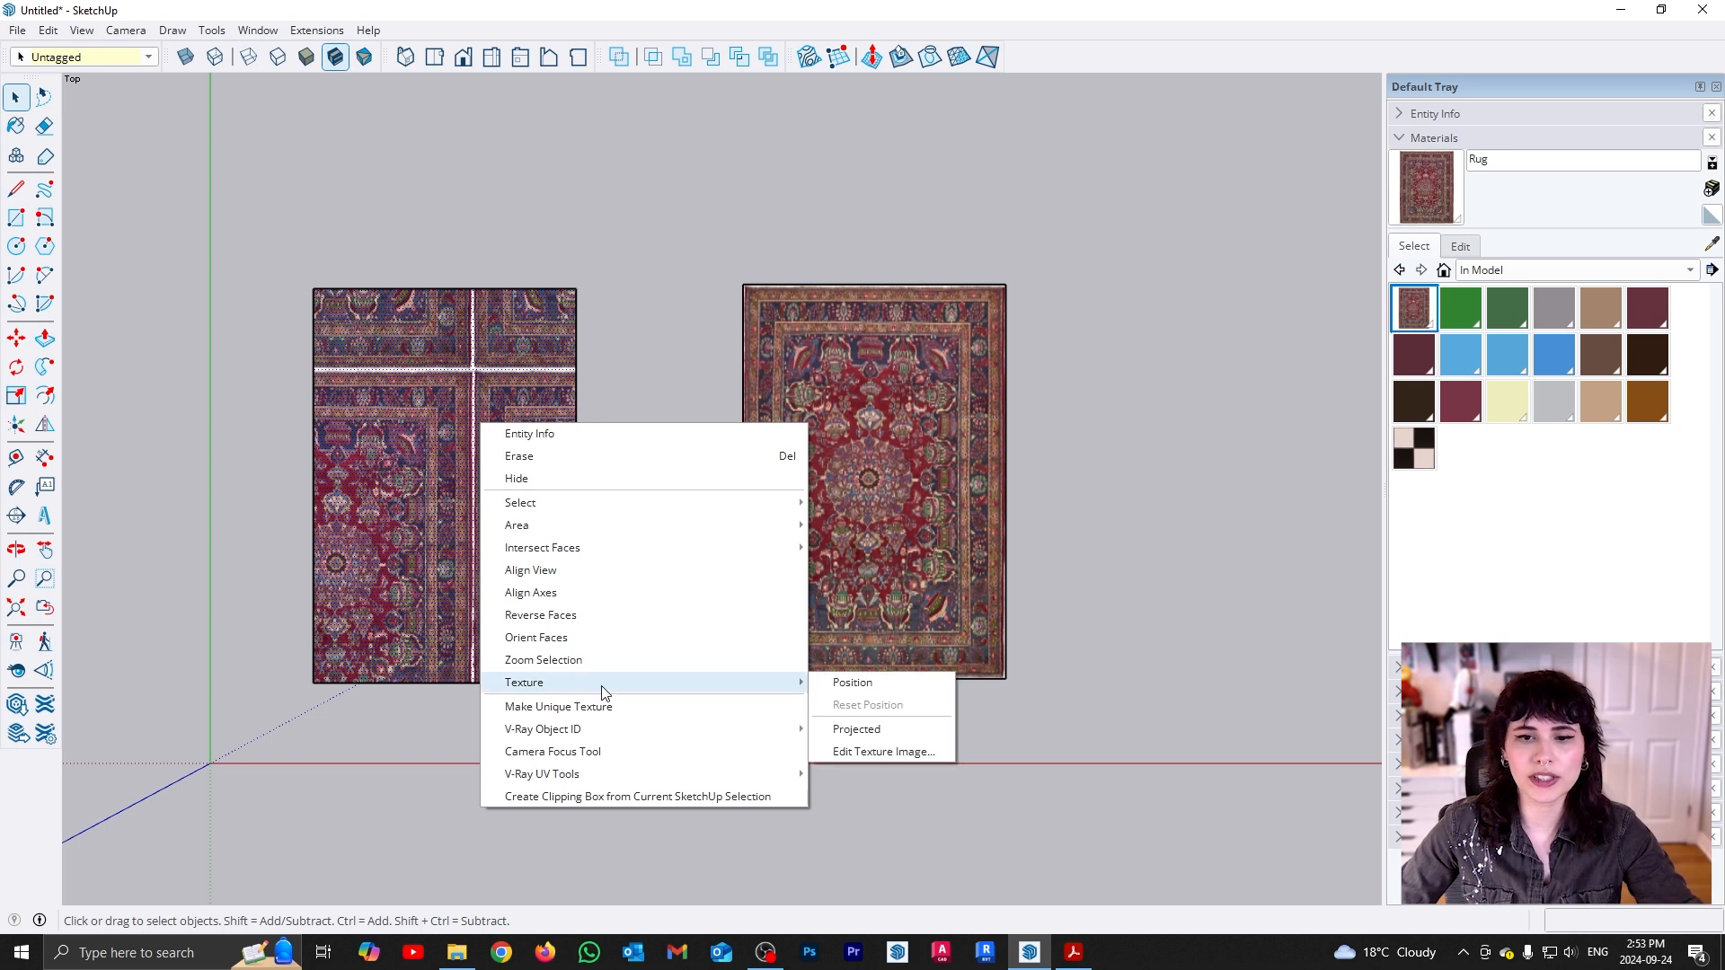
left_click(872, 686)
Select the grouped rug and check whether it offers texture options from outside the group
left_click(909, 539)
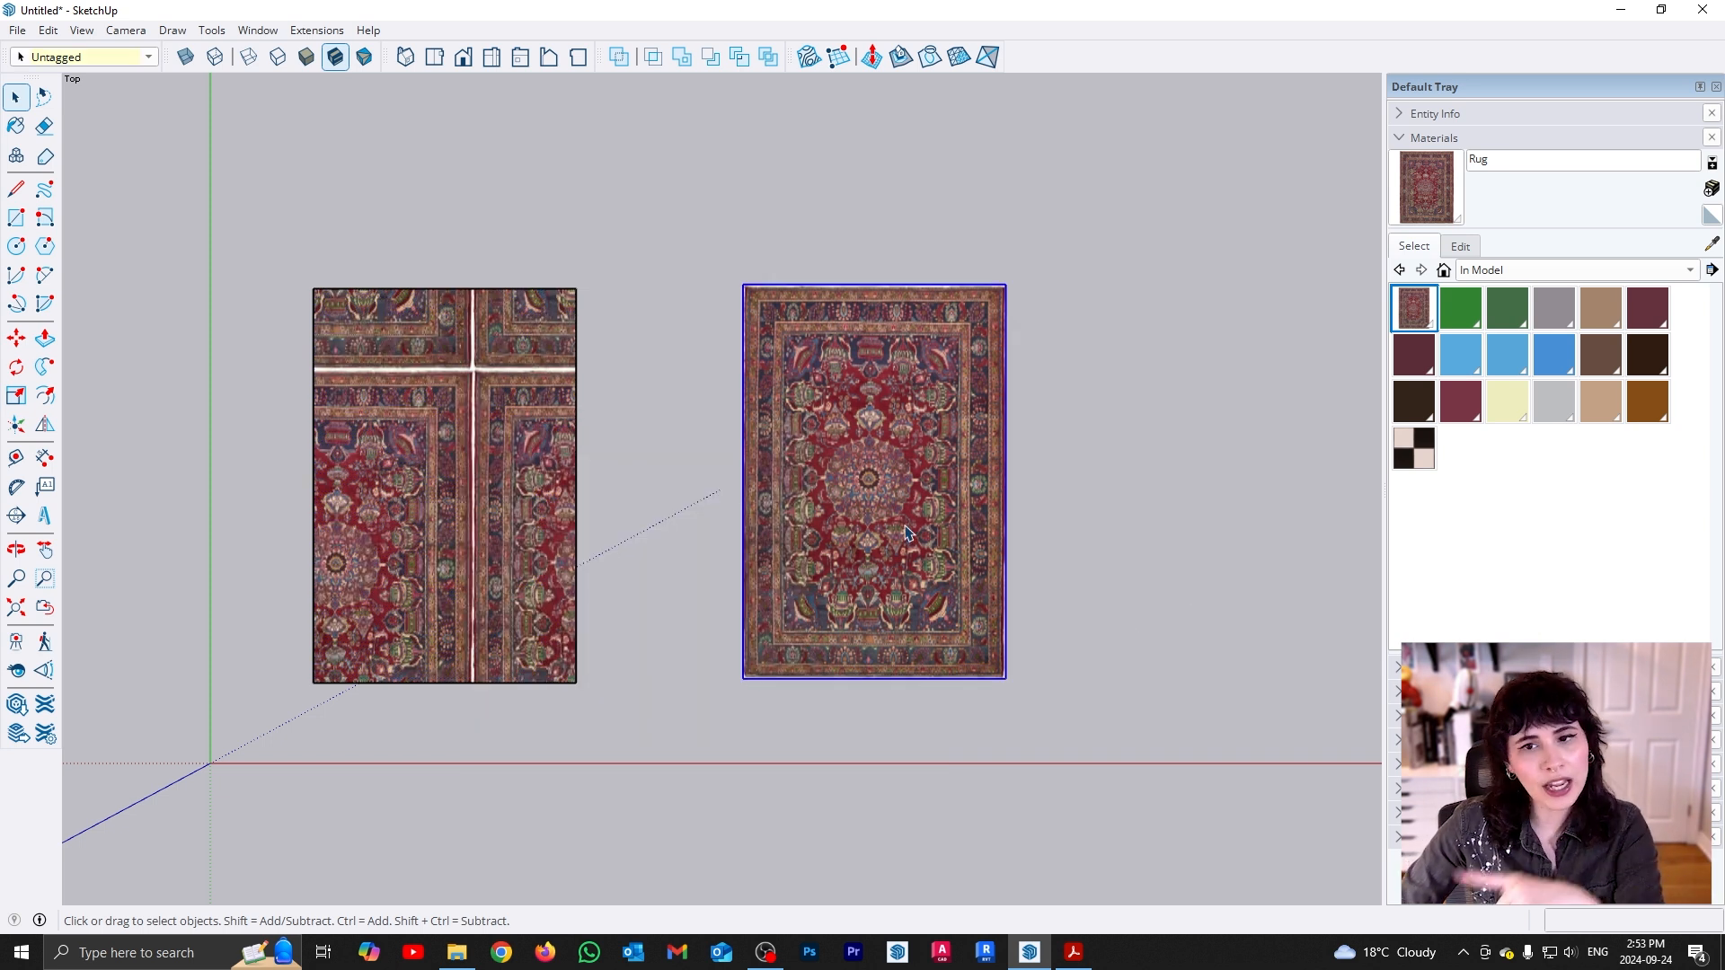
right_click(850, 519)
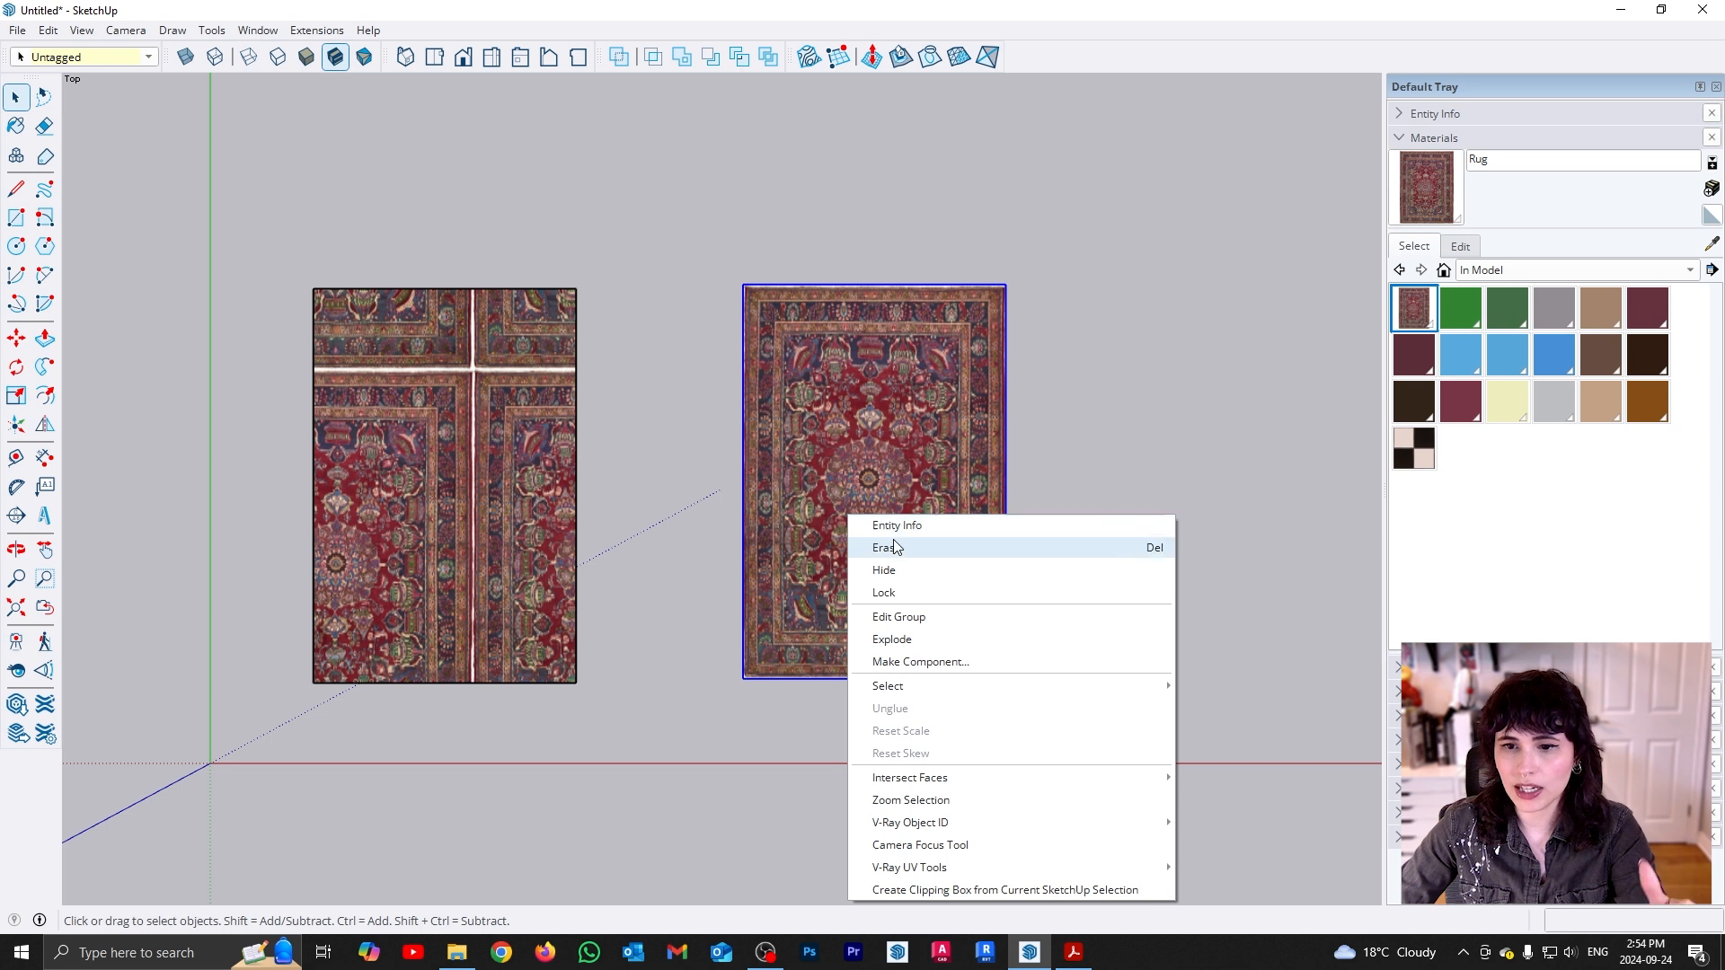
left_click(912, 487)
Open the rug group for editing and make its face's texture unique at 683 by 1024 pixels
double_click(912, 487)
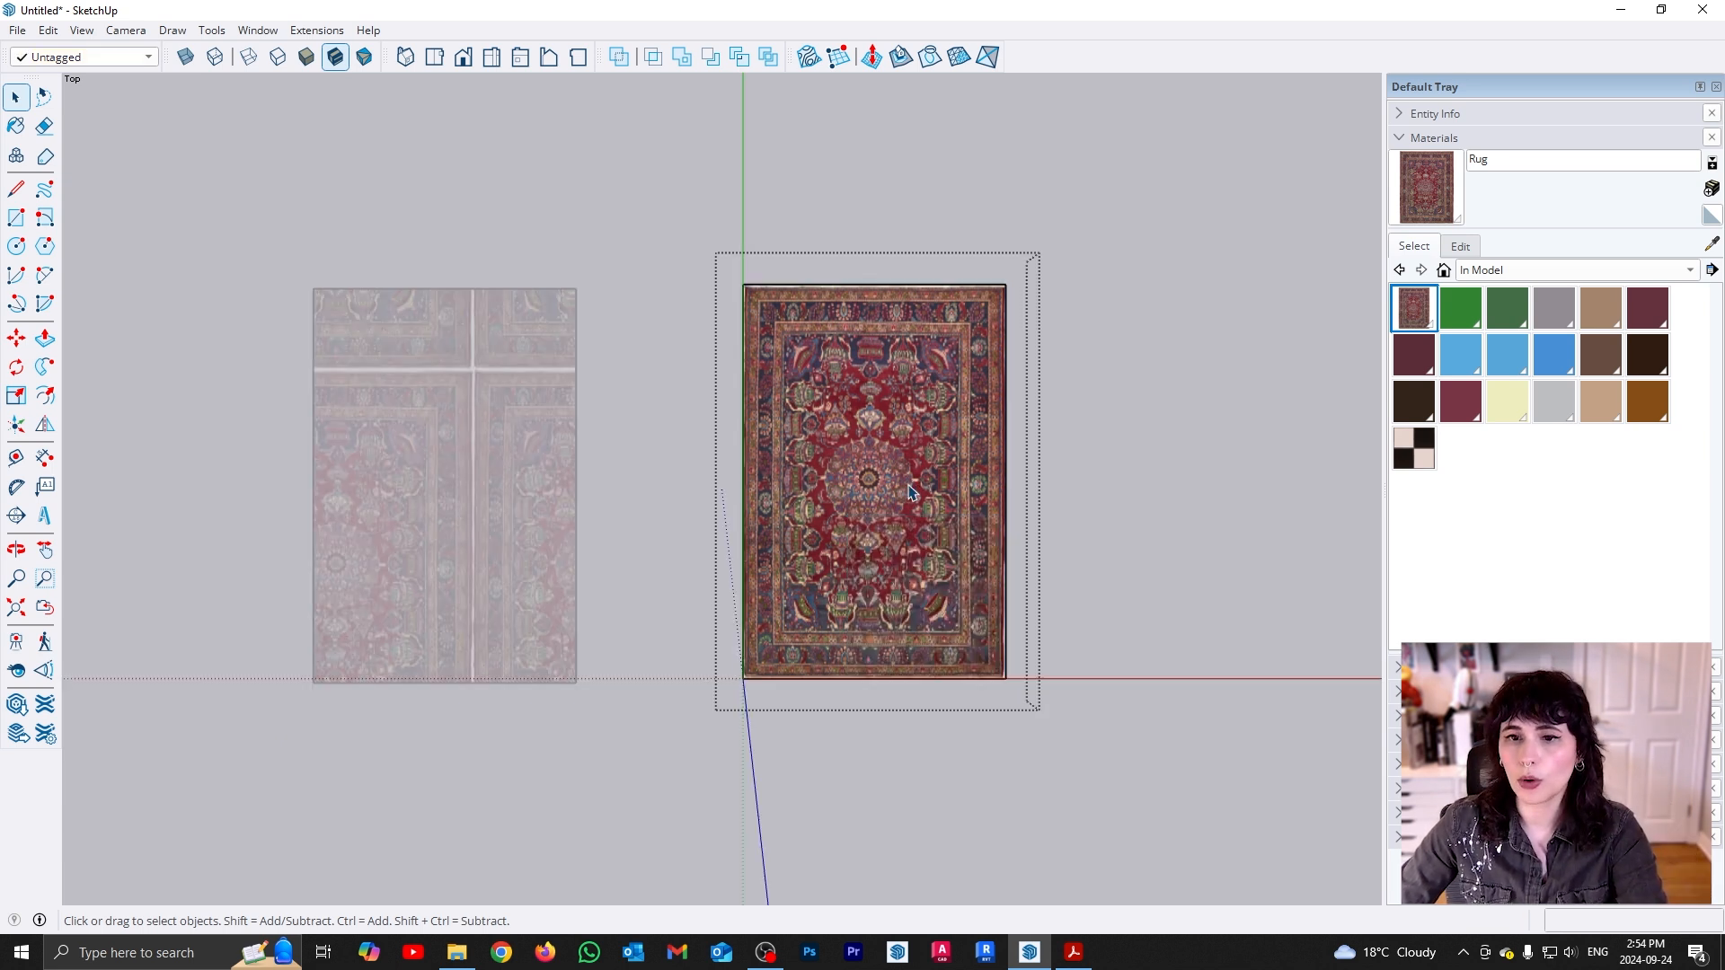
right_click(884, 519)
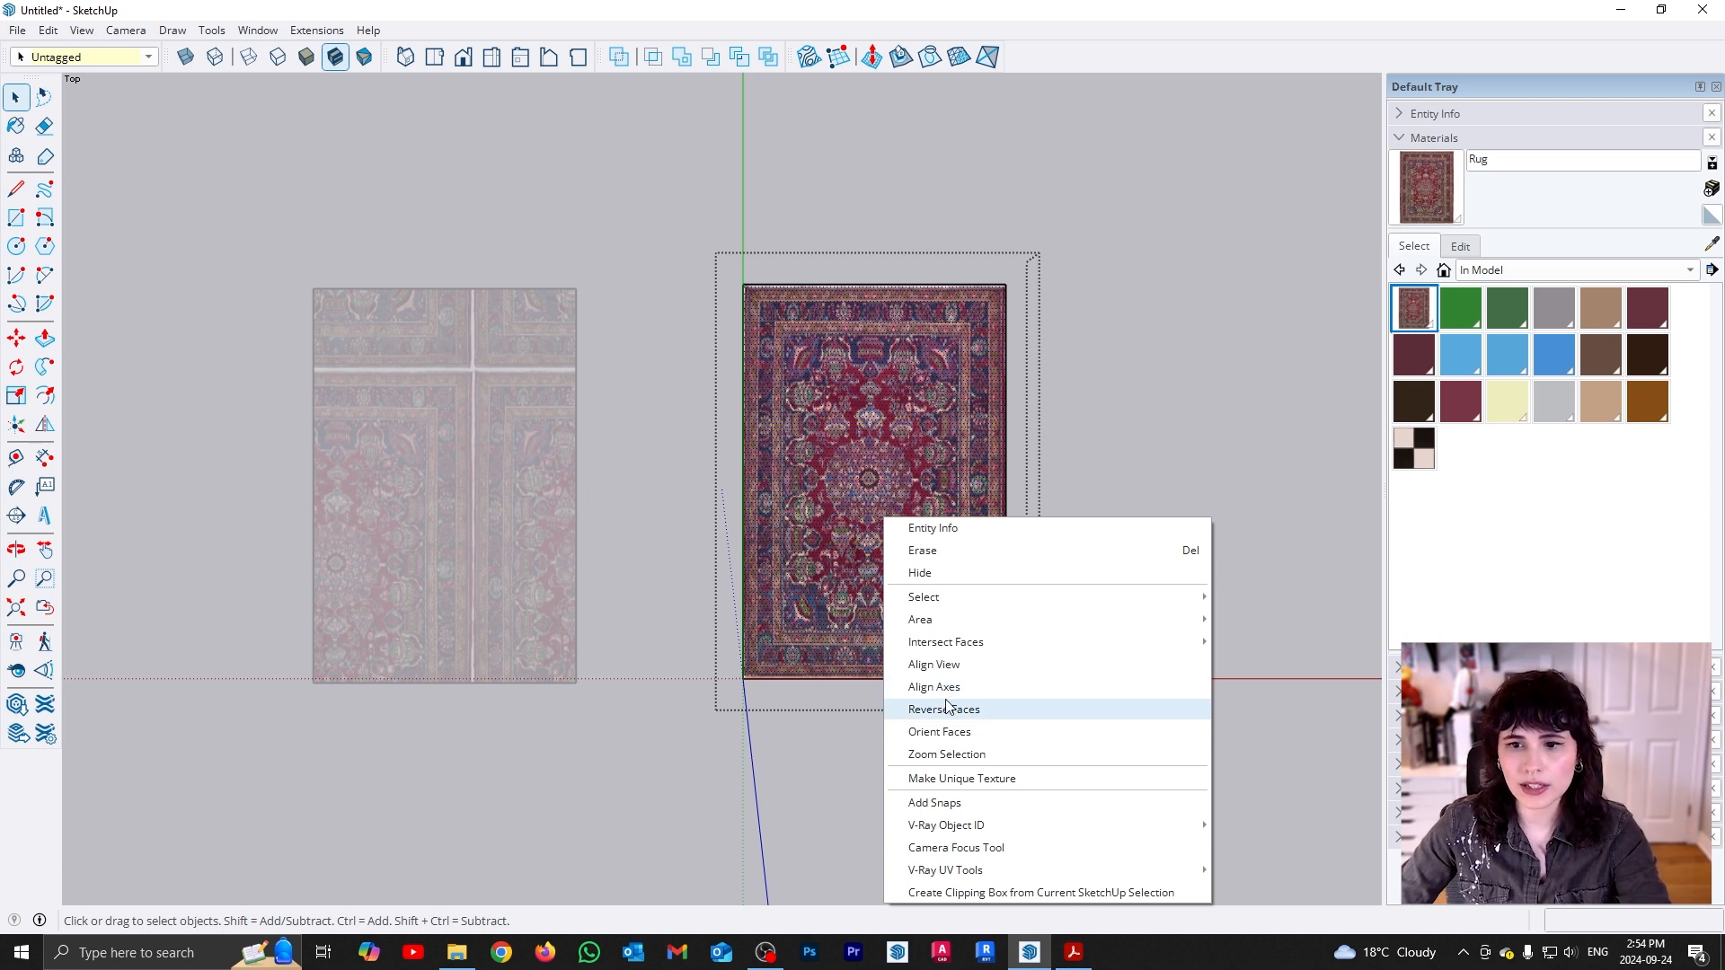
left_click(940, 779)
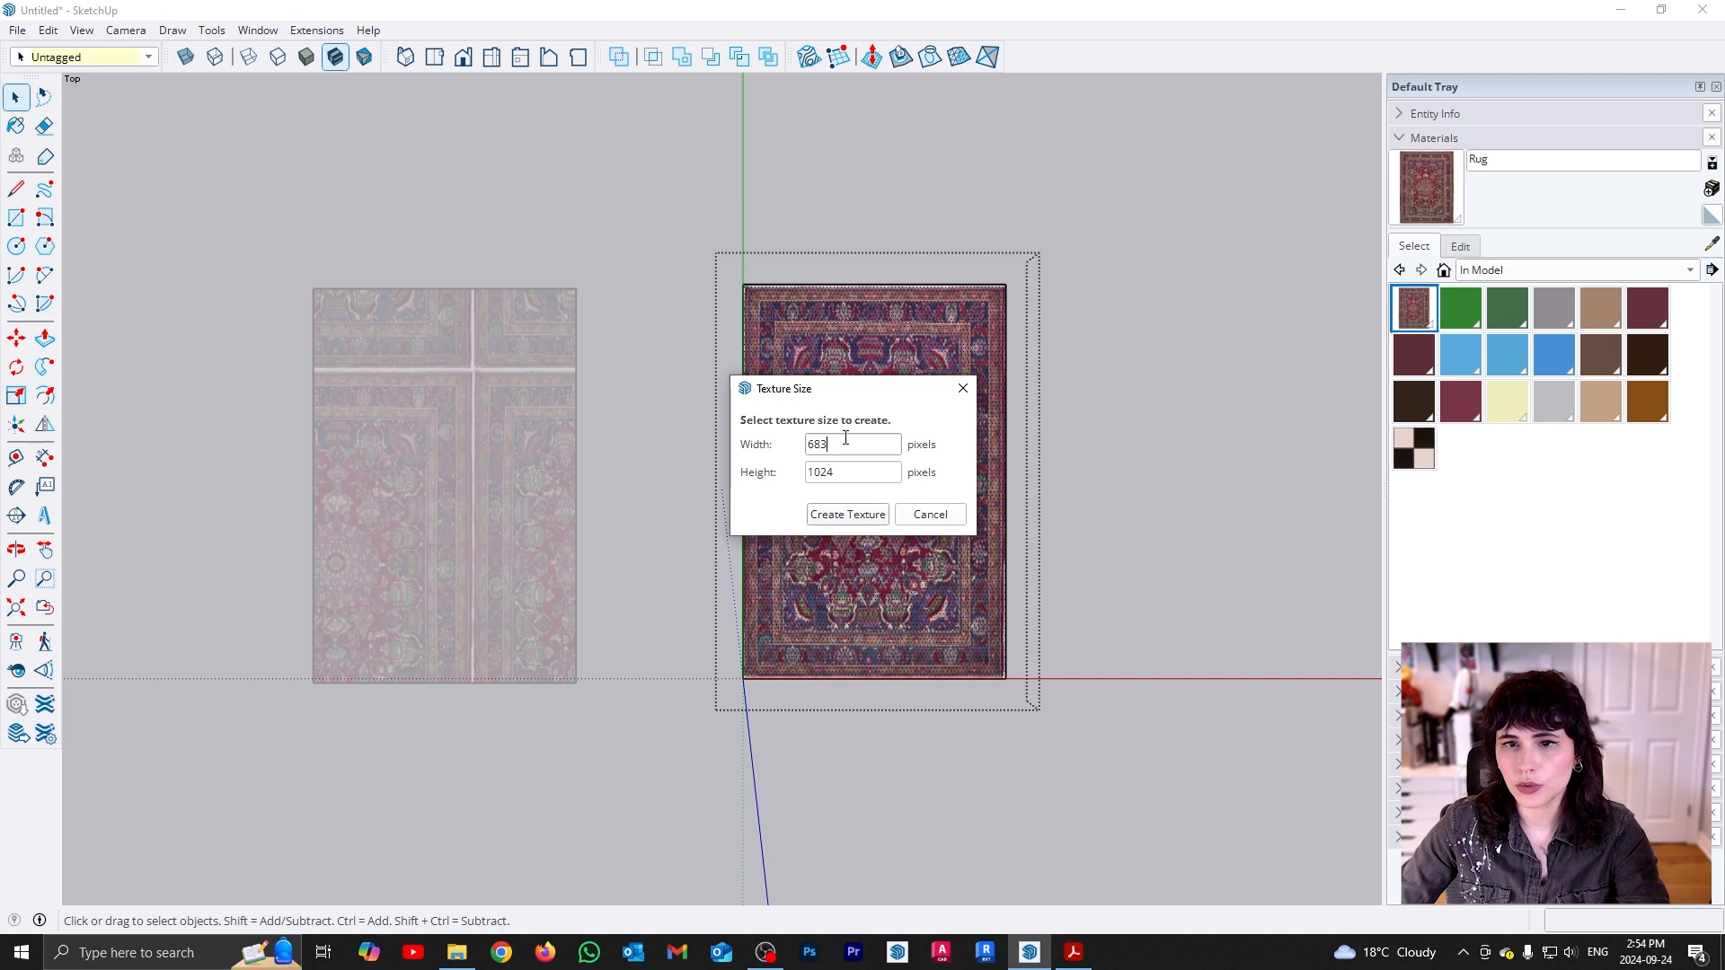
left_click(847, 514)
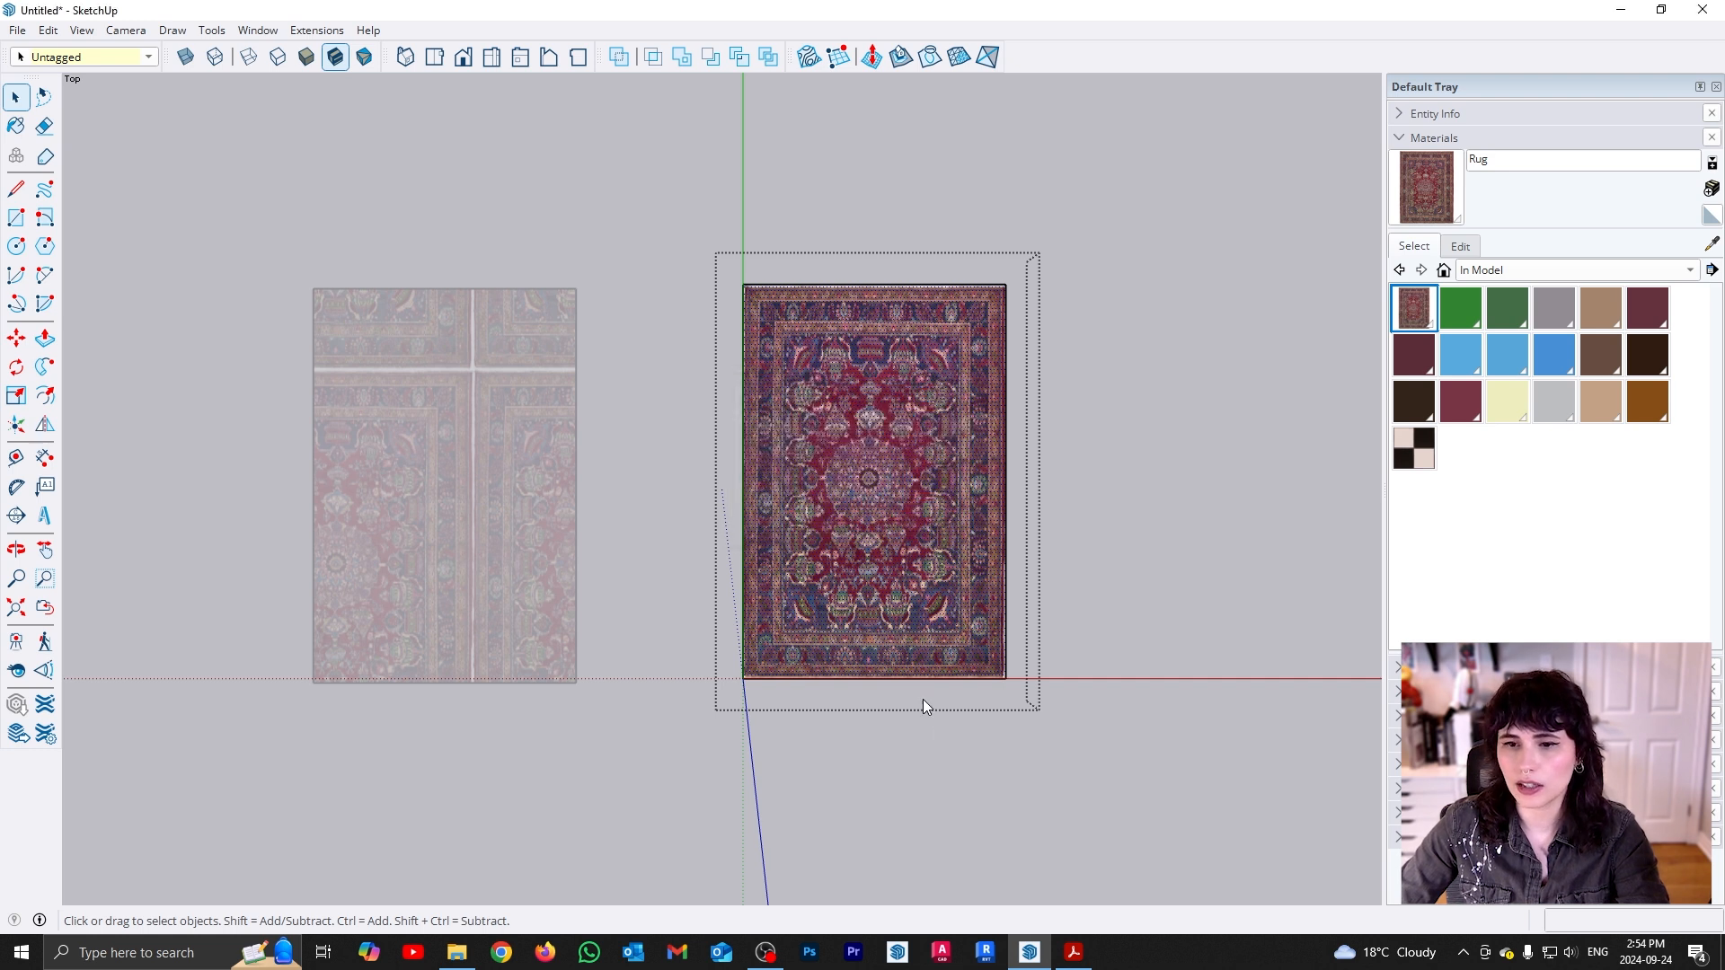
Review the texture positioning options of the face inside the rug group, leaving them without choosing one
right_click(881, 593)
mouse_move(960, 445)
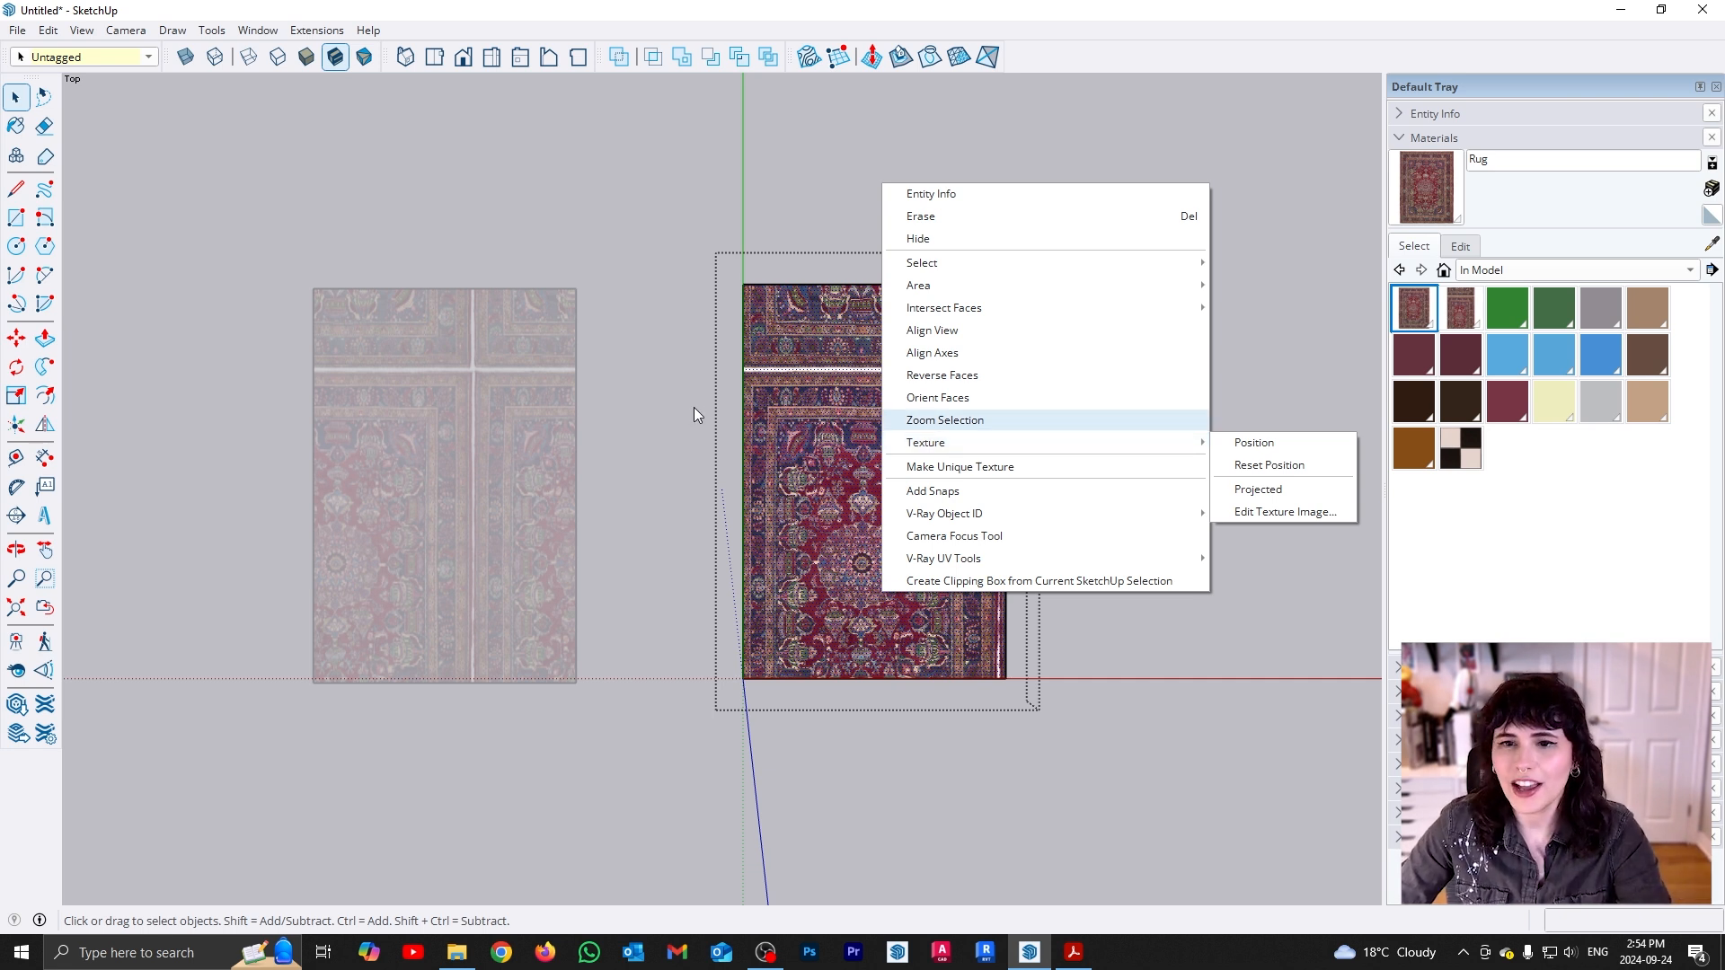
left_click(800, 405)
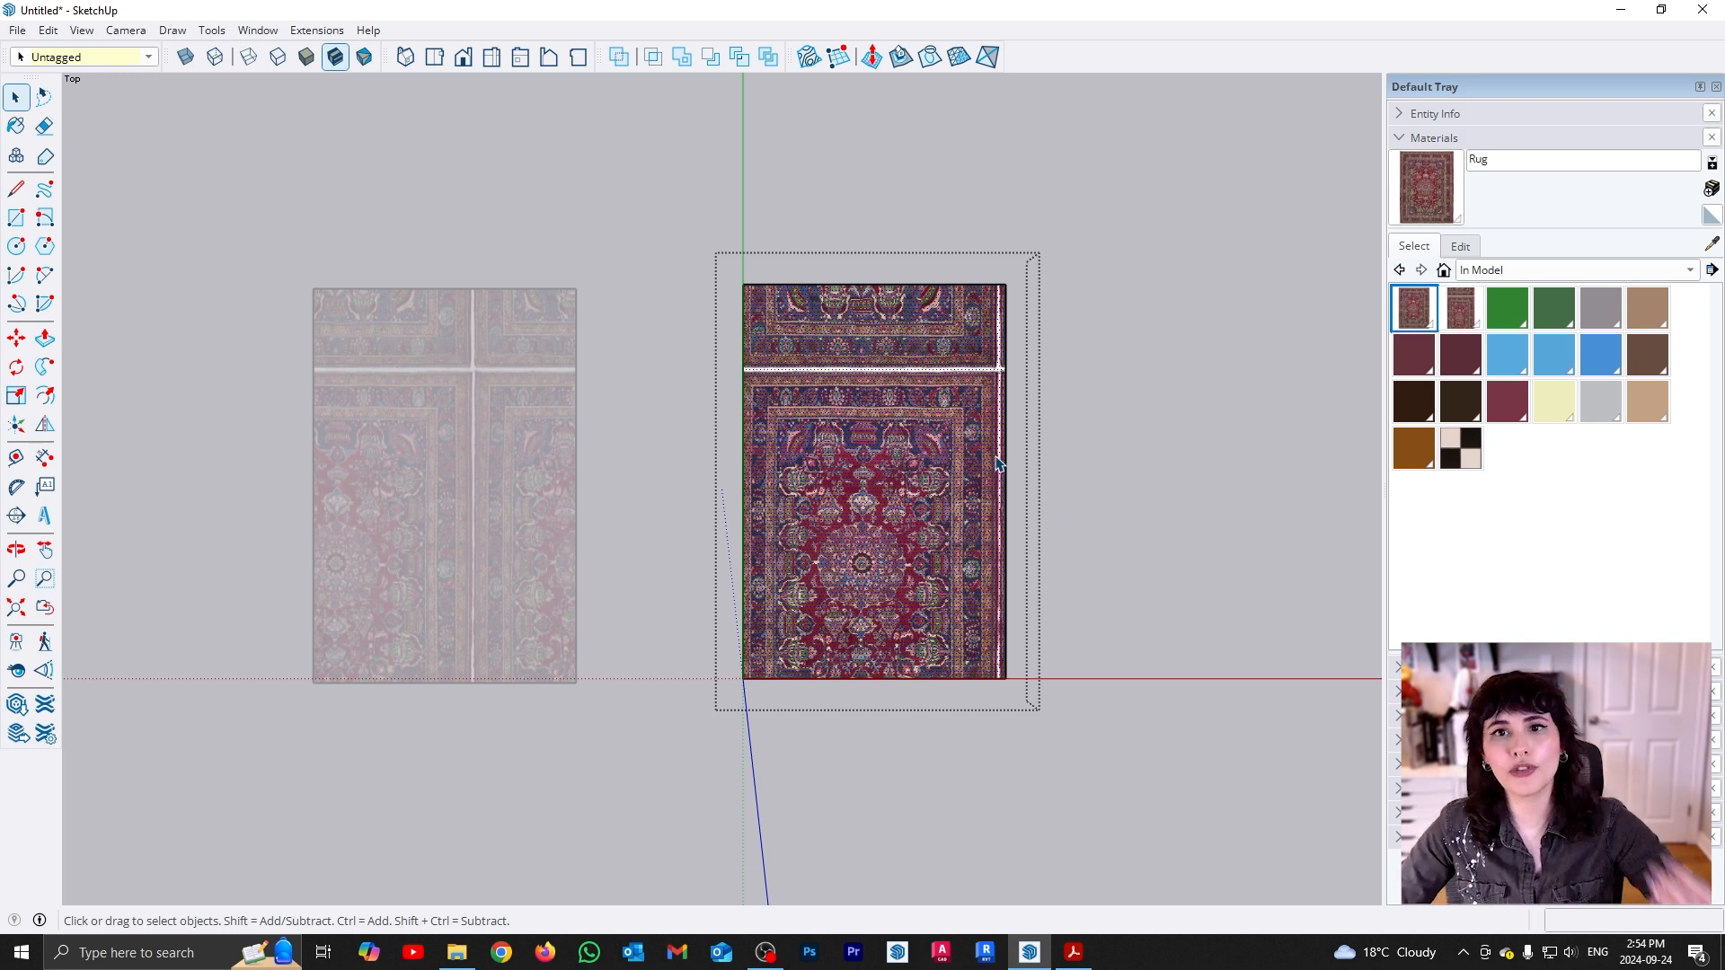
Leave the rug group and delete the grouped rug, keeping the ungrouped rectangle
left_click(1130, 514)
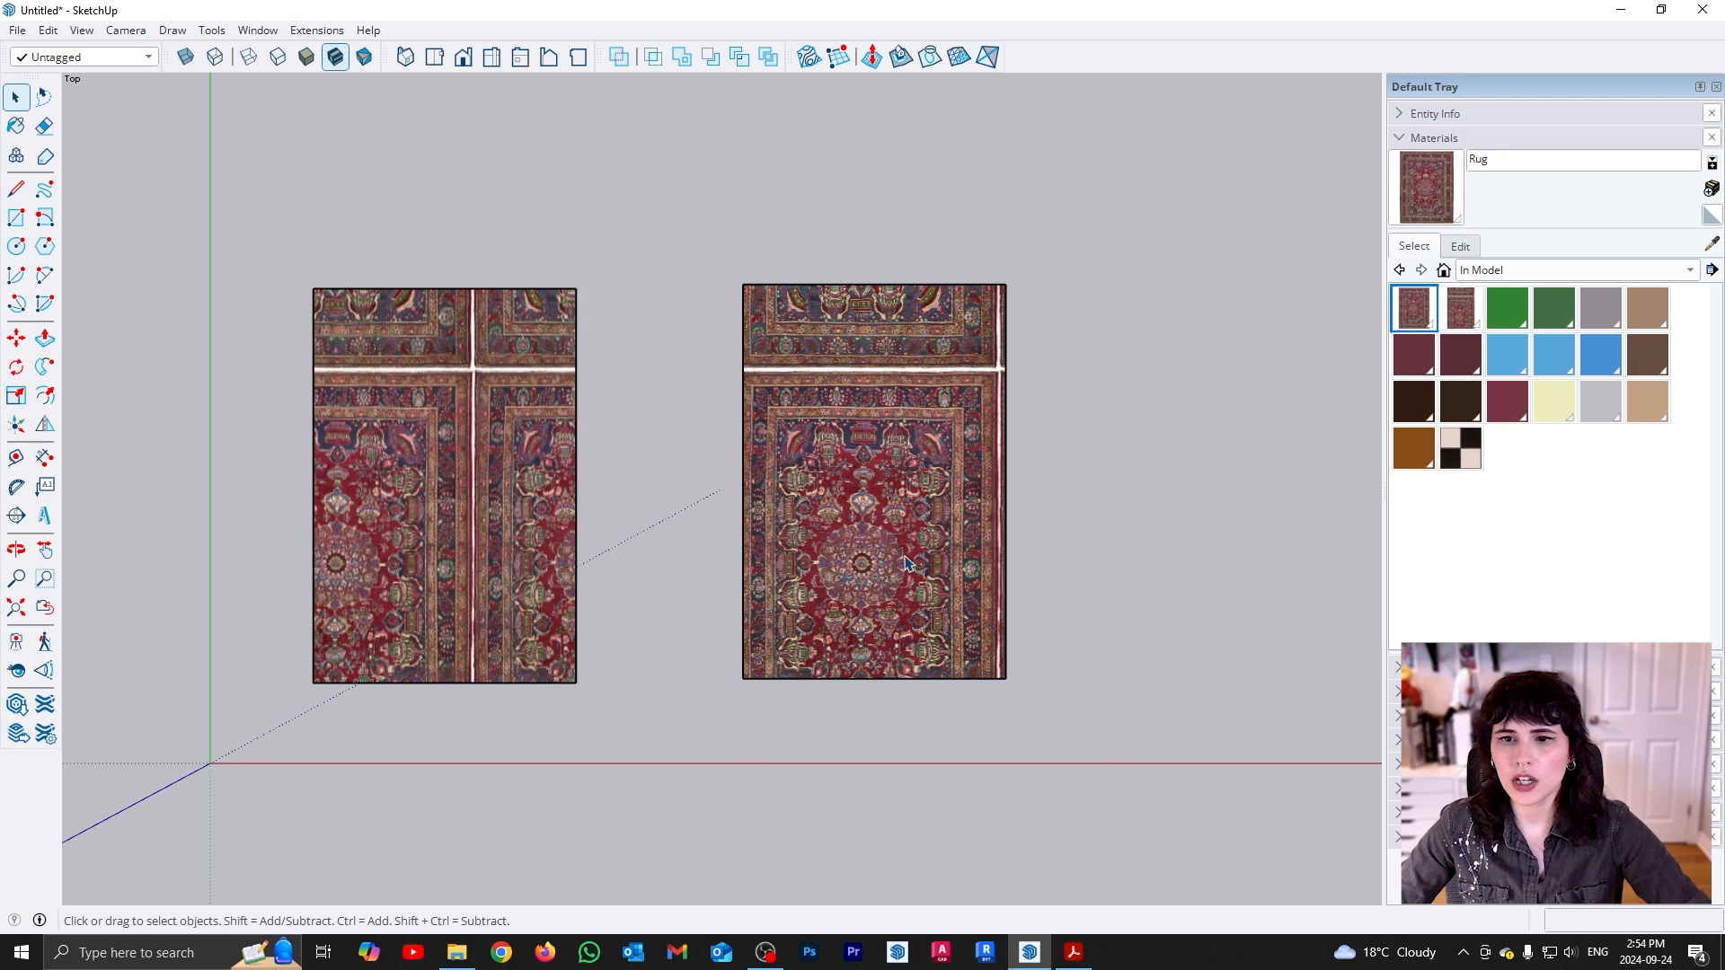
left_click(912, 557)
key("Delete")
Start positioning the Rug texture on the remaining rectangle's face, with the surrounding image tiles in view
middle_click_drag(396, 476, 613, 481, "shift")
scroll(786, 537, "up", 2)
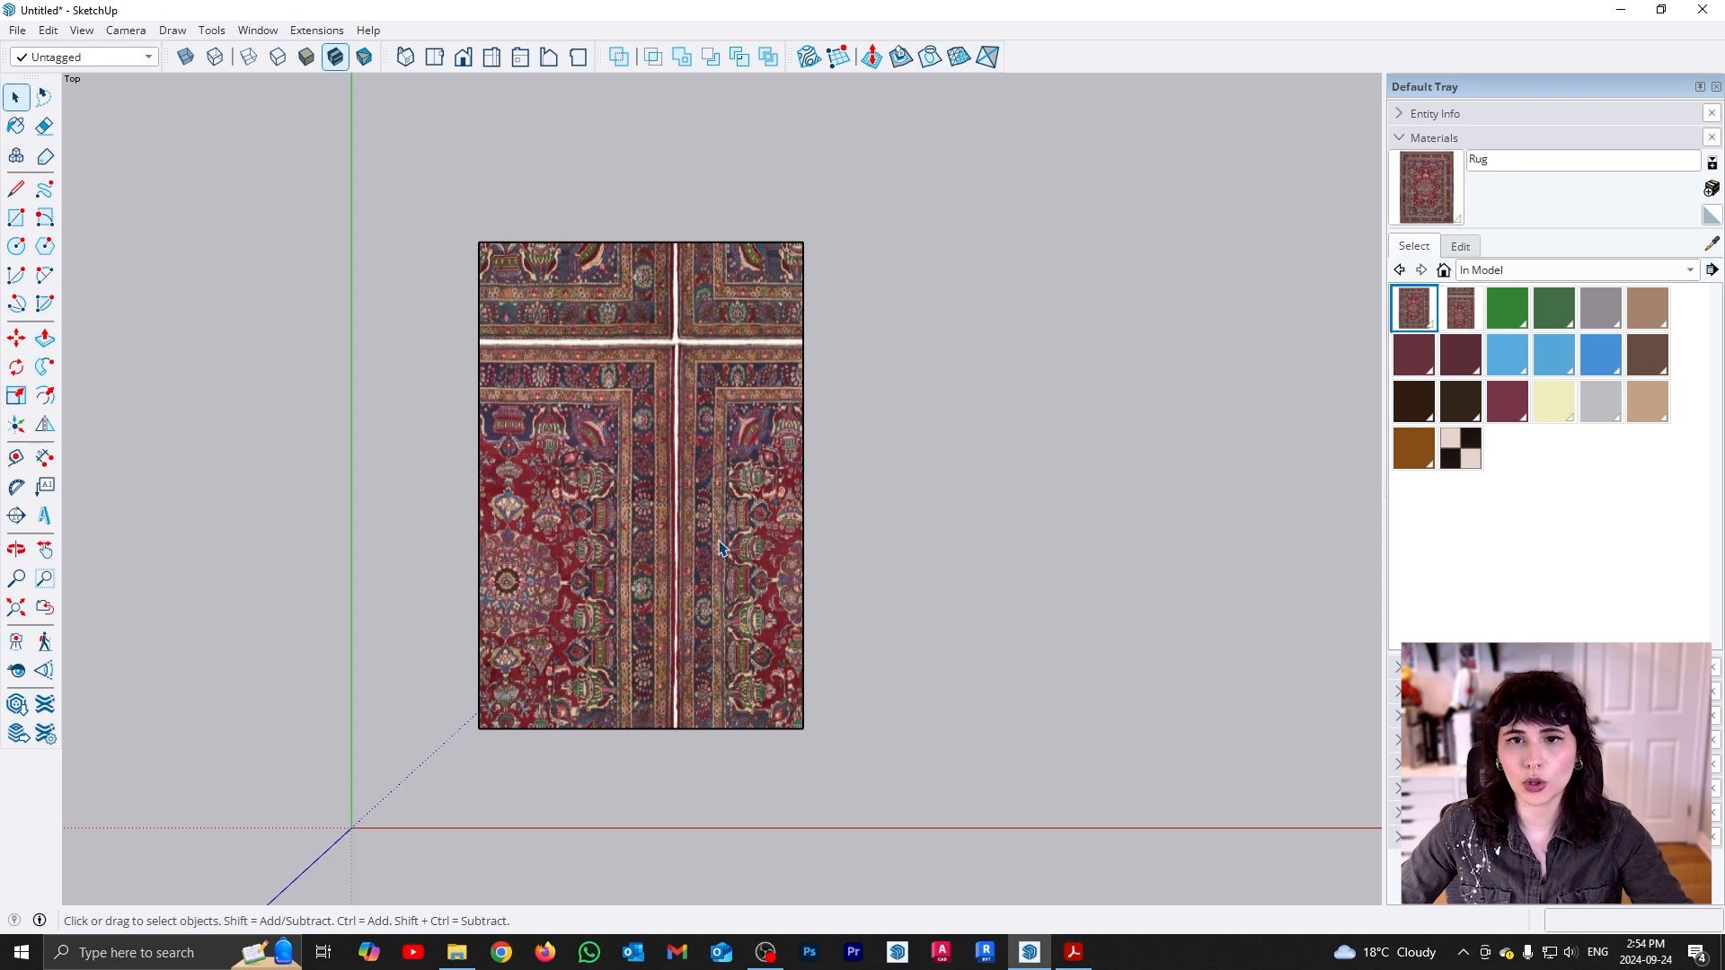
right_click(682, 539)
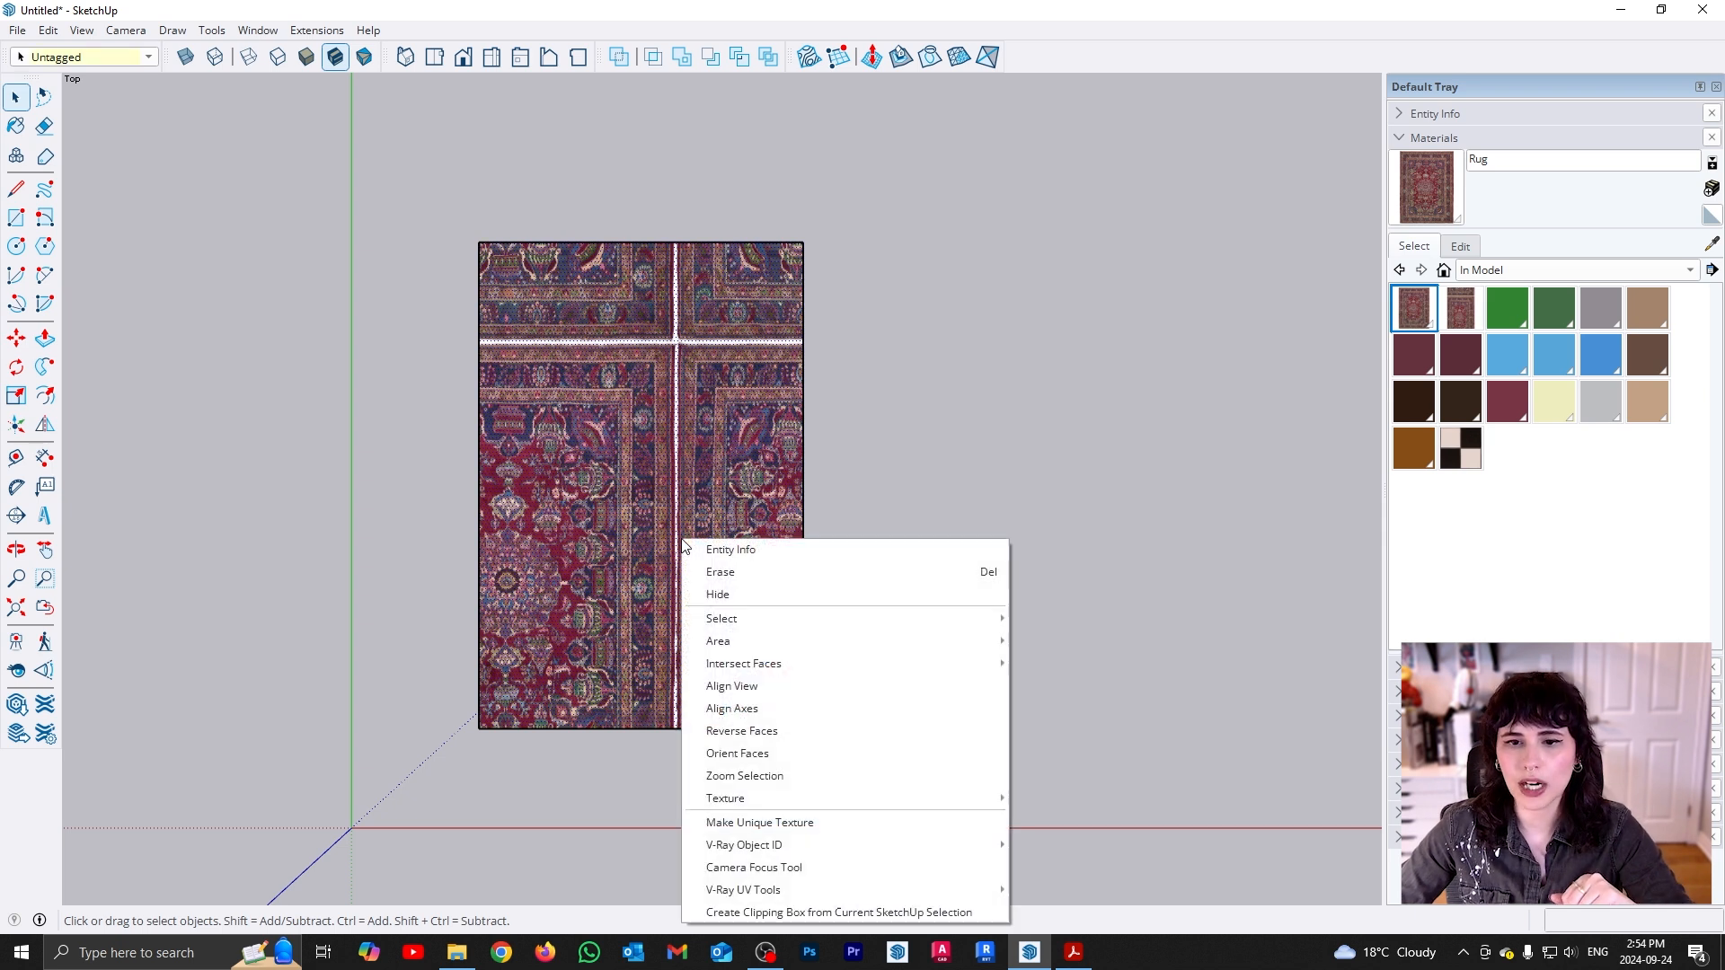
mouse_move(909, 798)
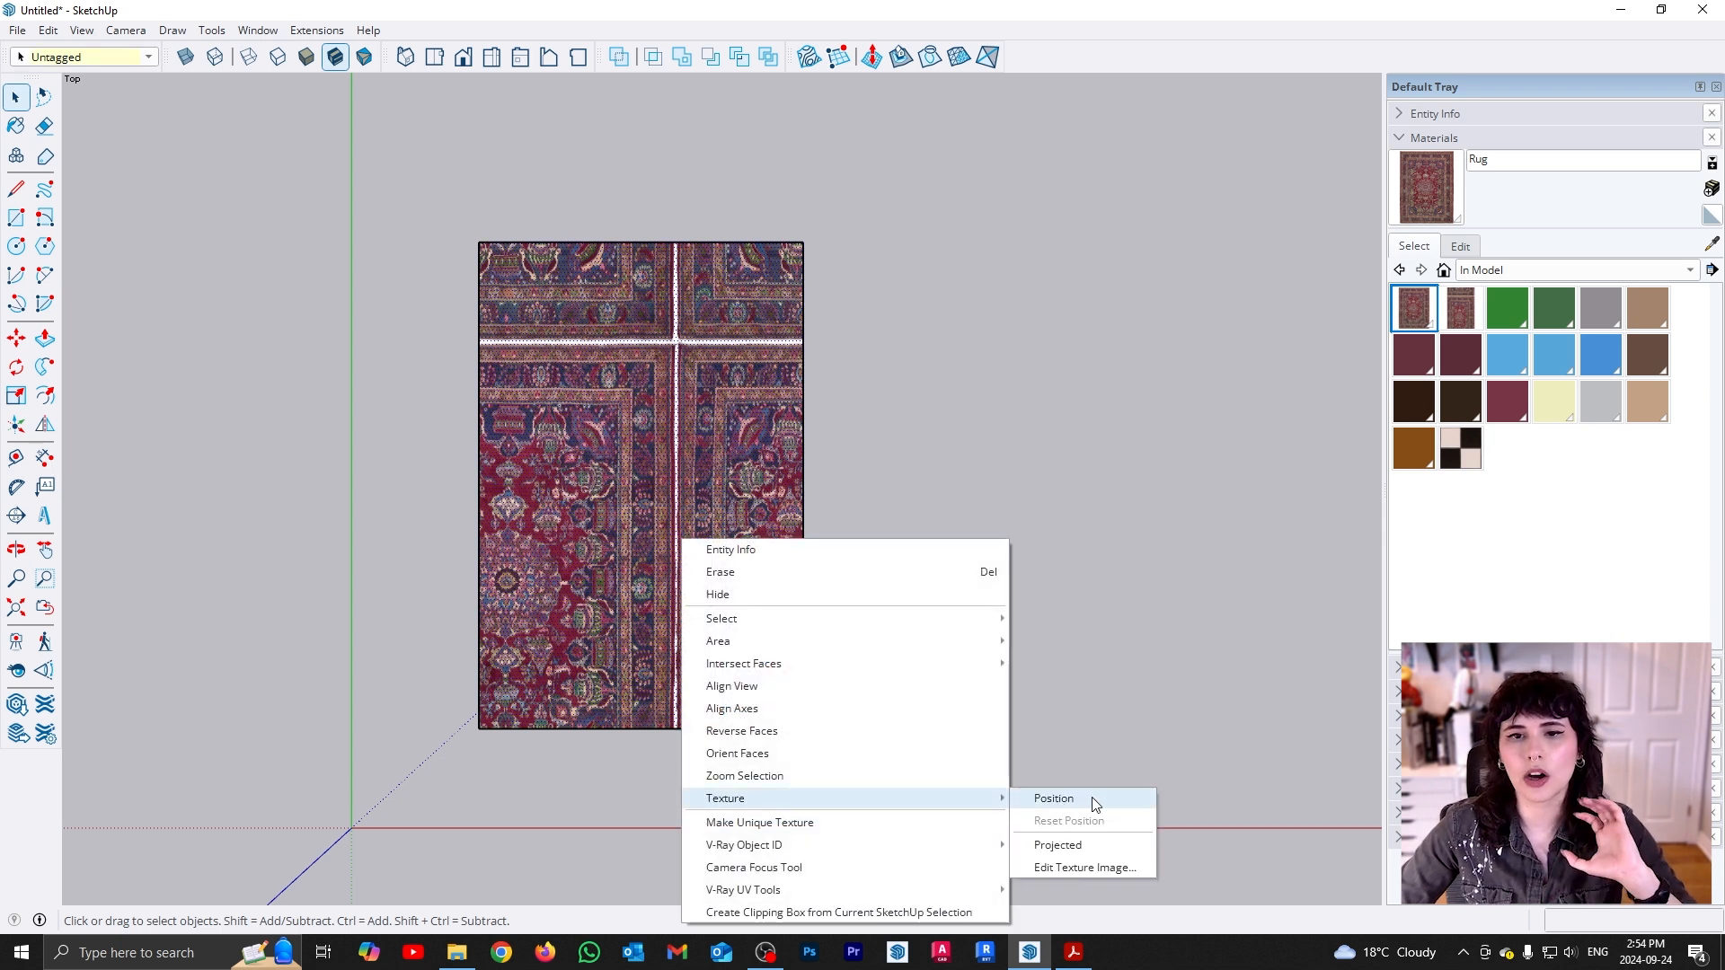
left_click(1095, 804)
scroll(513, 494, "down", 3)
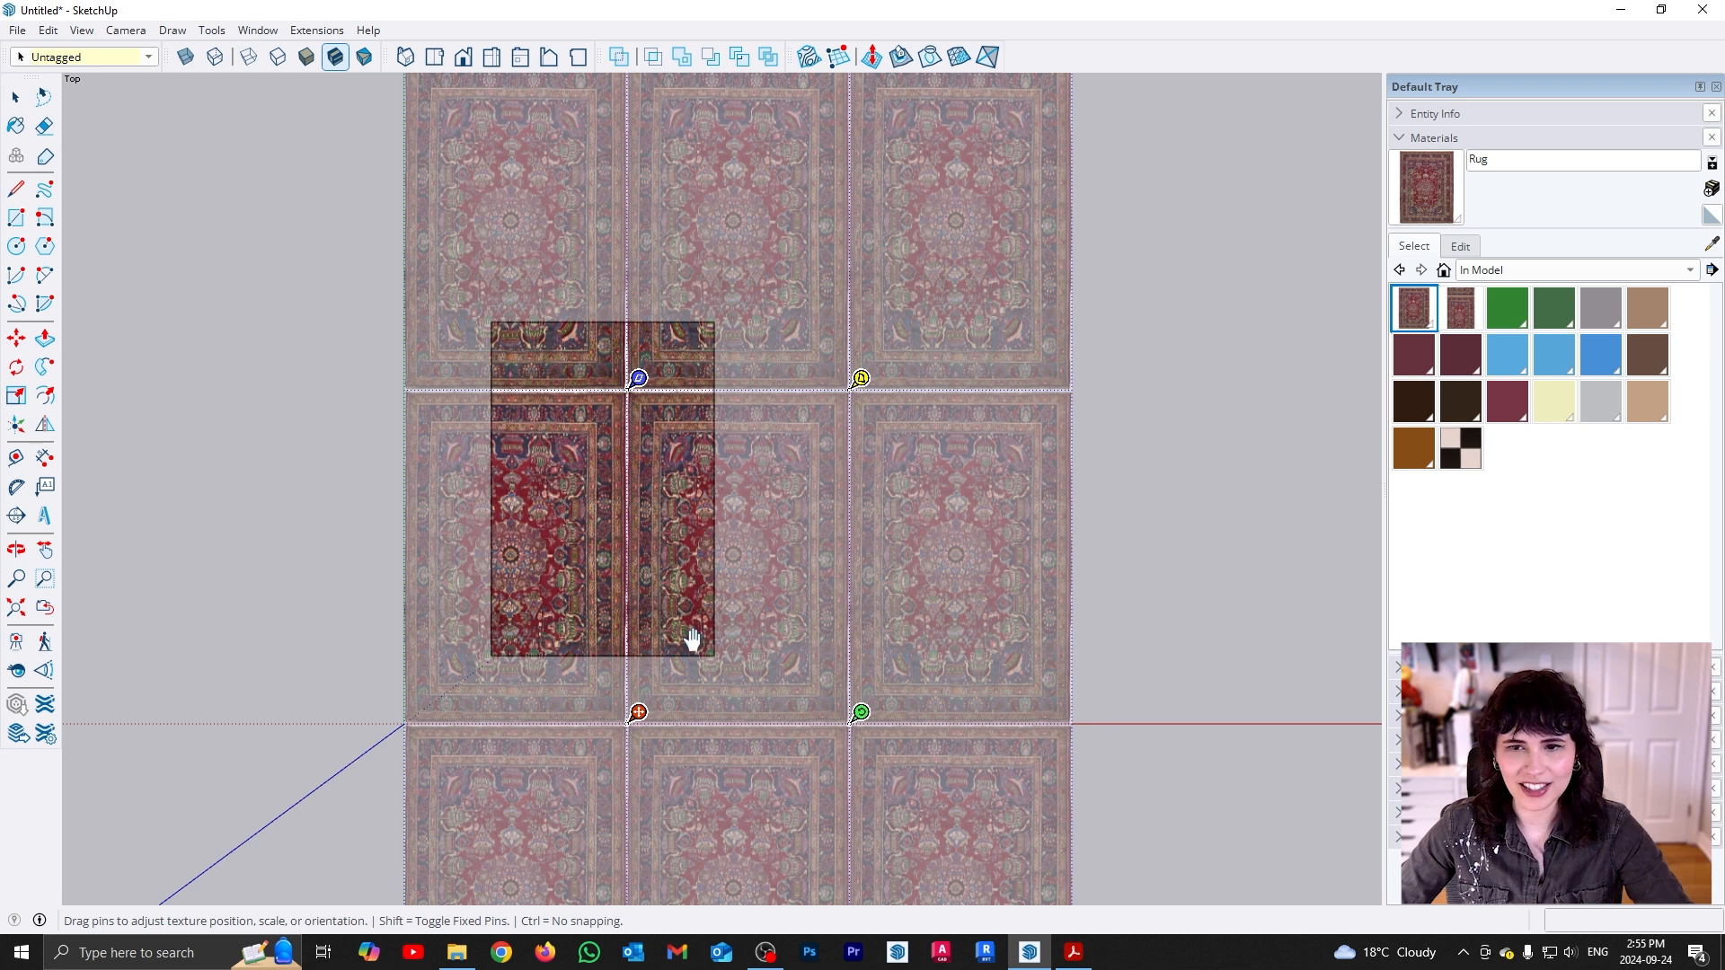
scroll(701, 648, "down", 3)
scroll(719, 629, "up", 1)
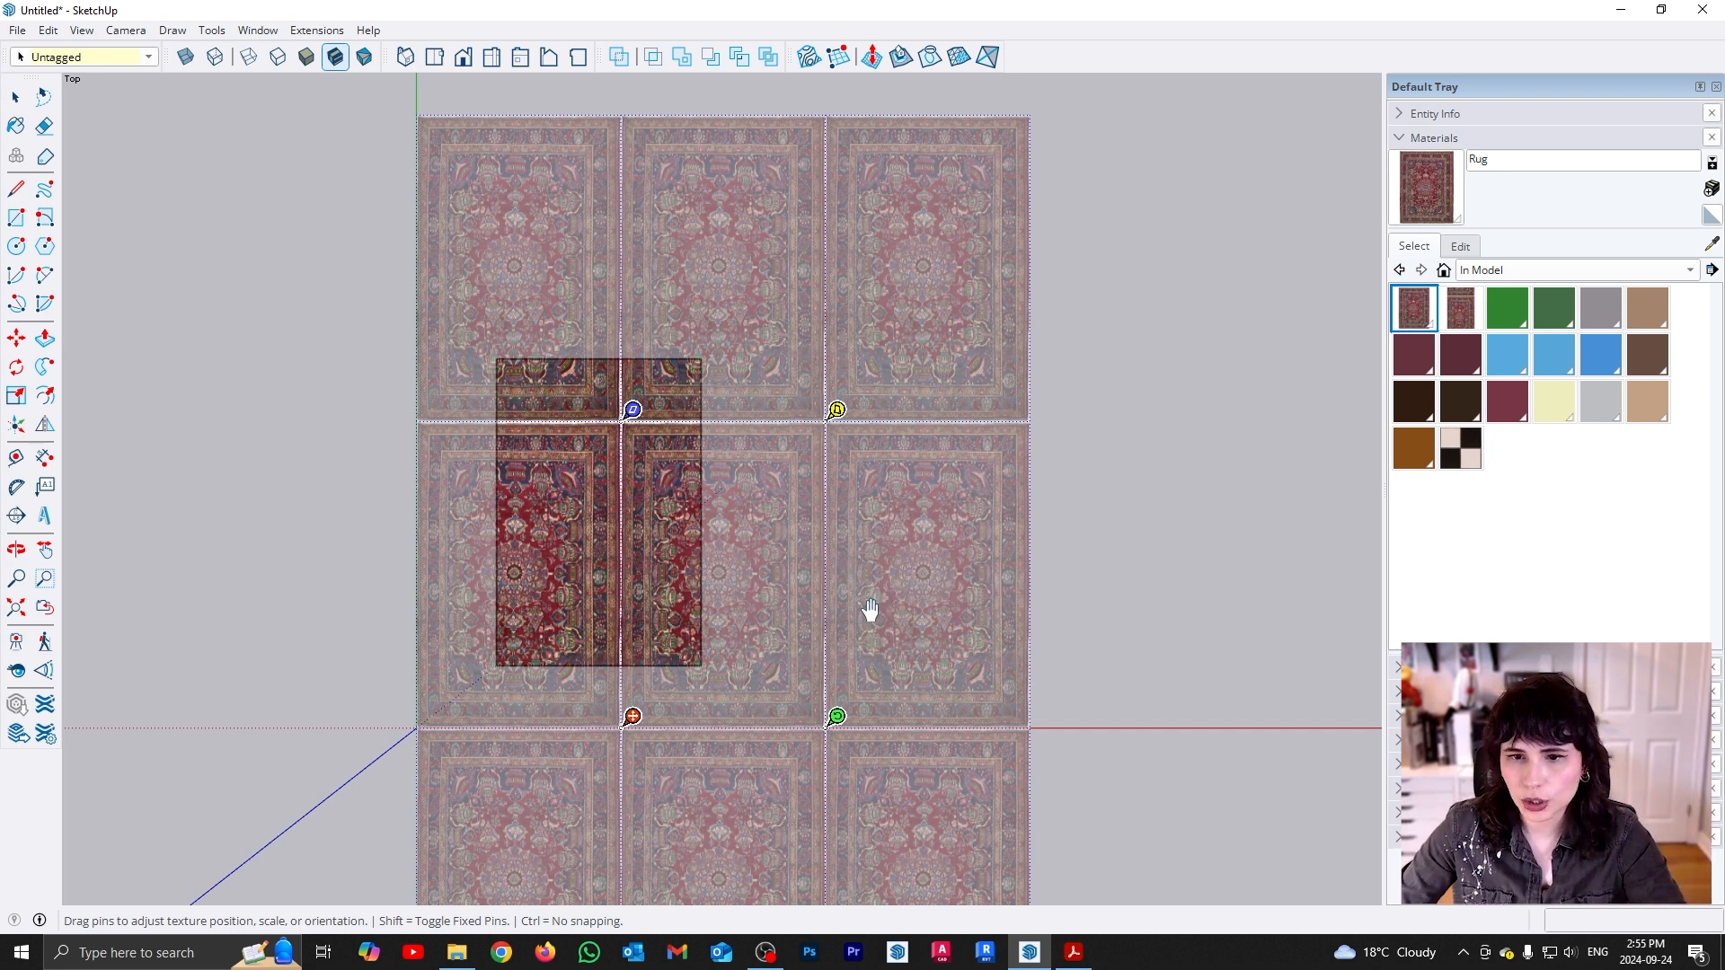
Try fitting one rug tile to the rectangle with the move pin, and try the scale/rotate, scale/shear and distort pins
mouse_move(893, 625)
left_mouse_down()
mouse_move(817, 543)
mouse_move(763, 558)
mouse_move(1039, 582)
mouse_move(887, 632)
left_mouse_up()
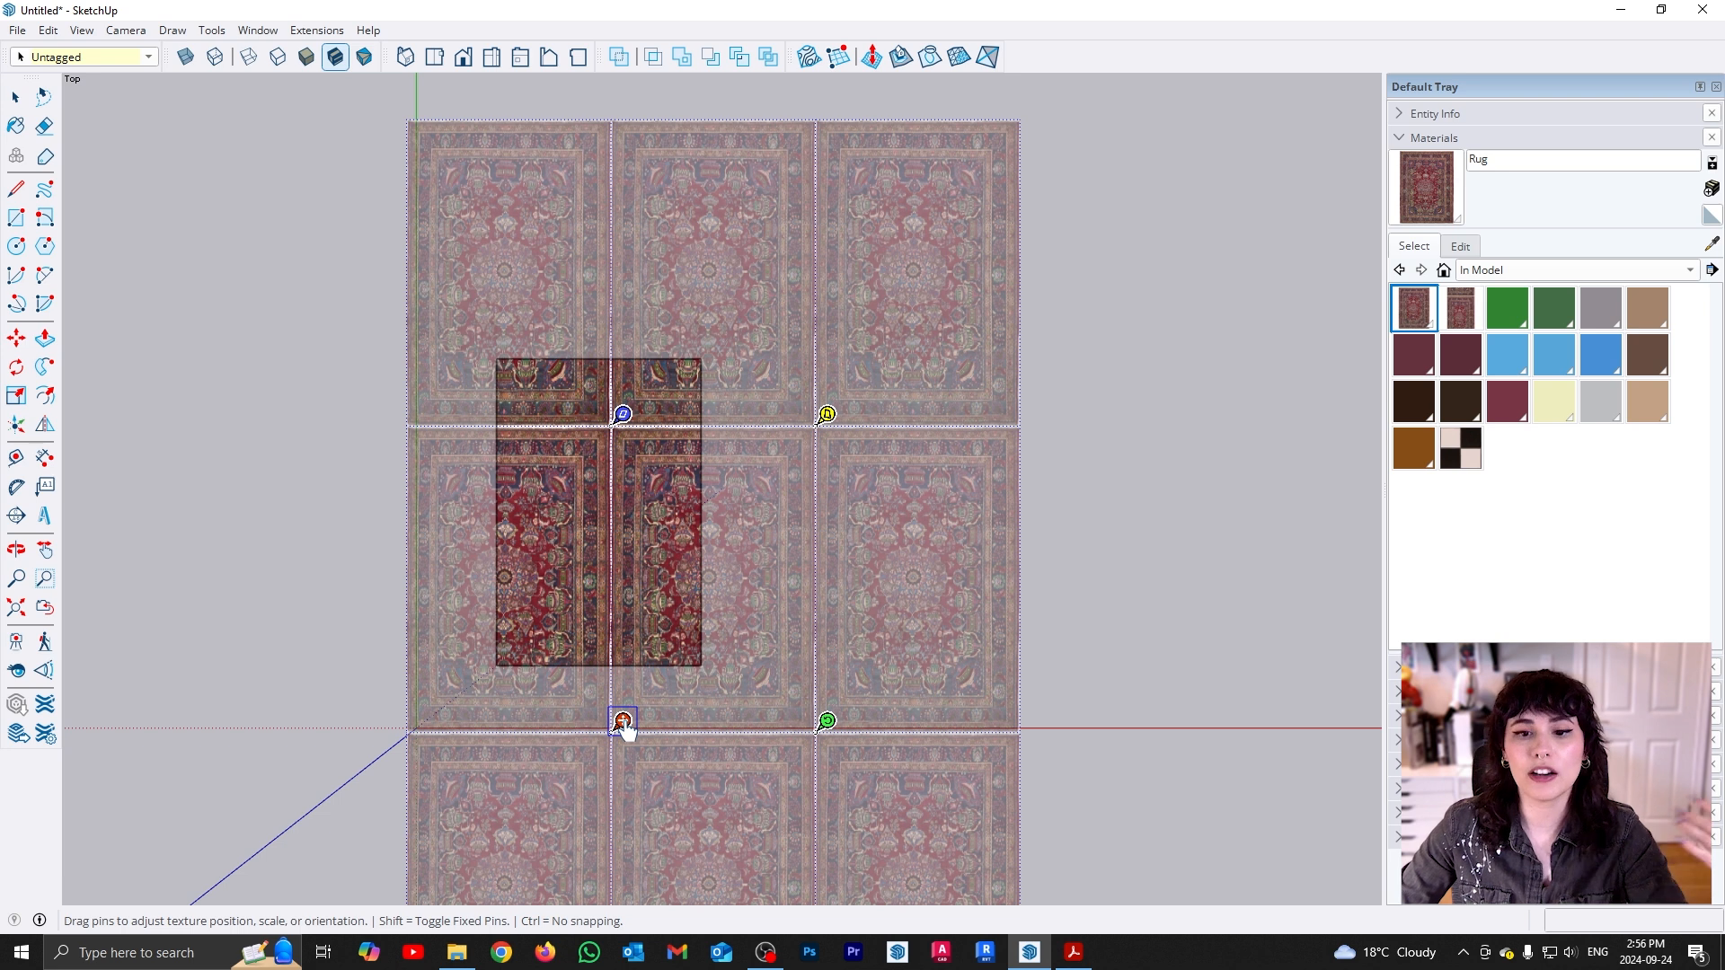
left_click_drag(626, 728, 509, 654)
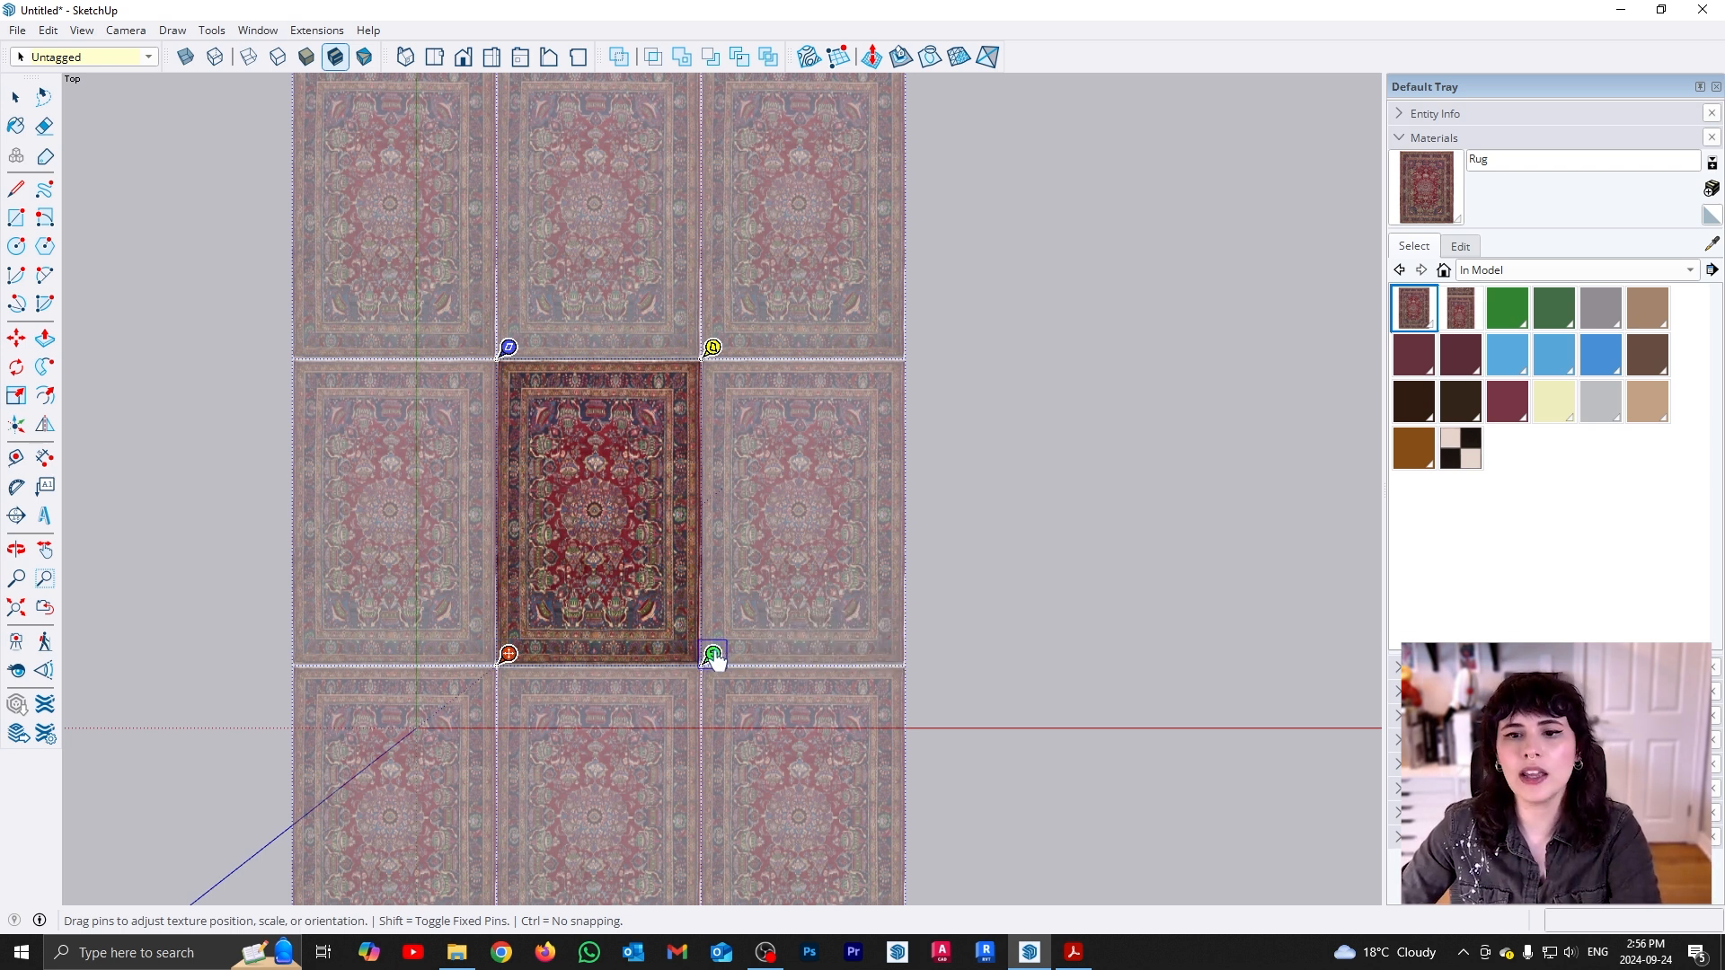
mouse_move(716, 659)
left_mouse_down()
mouse_move(899, 676)
mouse_move(674, 658)
mouse_move(790, 578)
mouse_move(704, 300)
mouse_move(697, 778)
mouse_move(742, 788)
mouse_move(778, 423)
mouse_move(751, 716)
mouse_move(712, 653)
left_mouse_up()
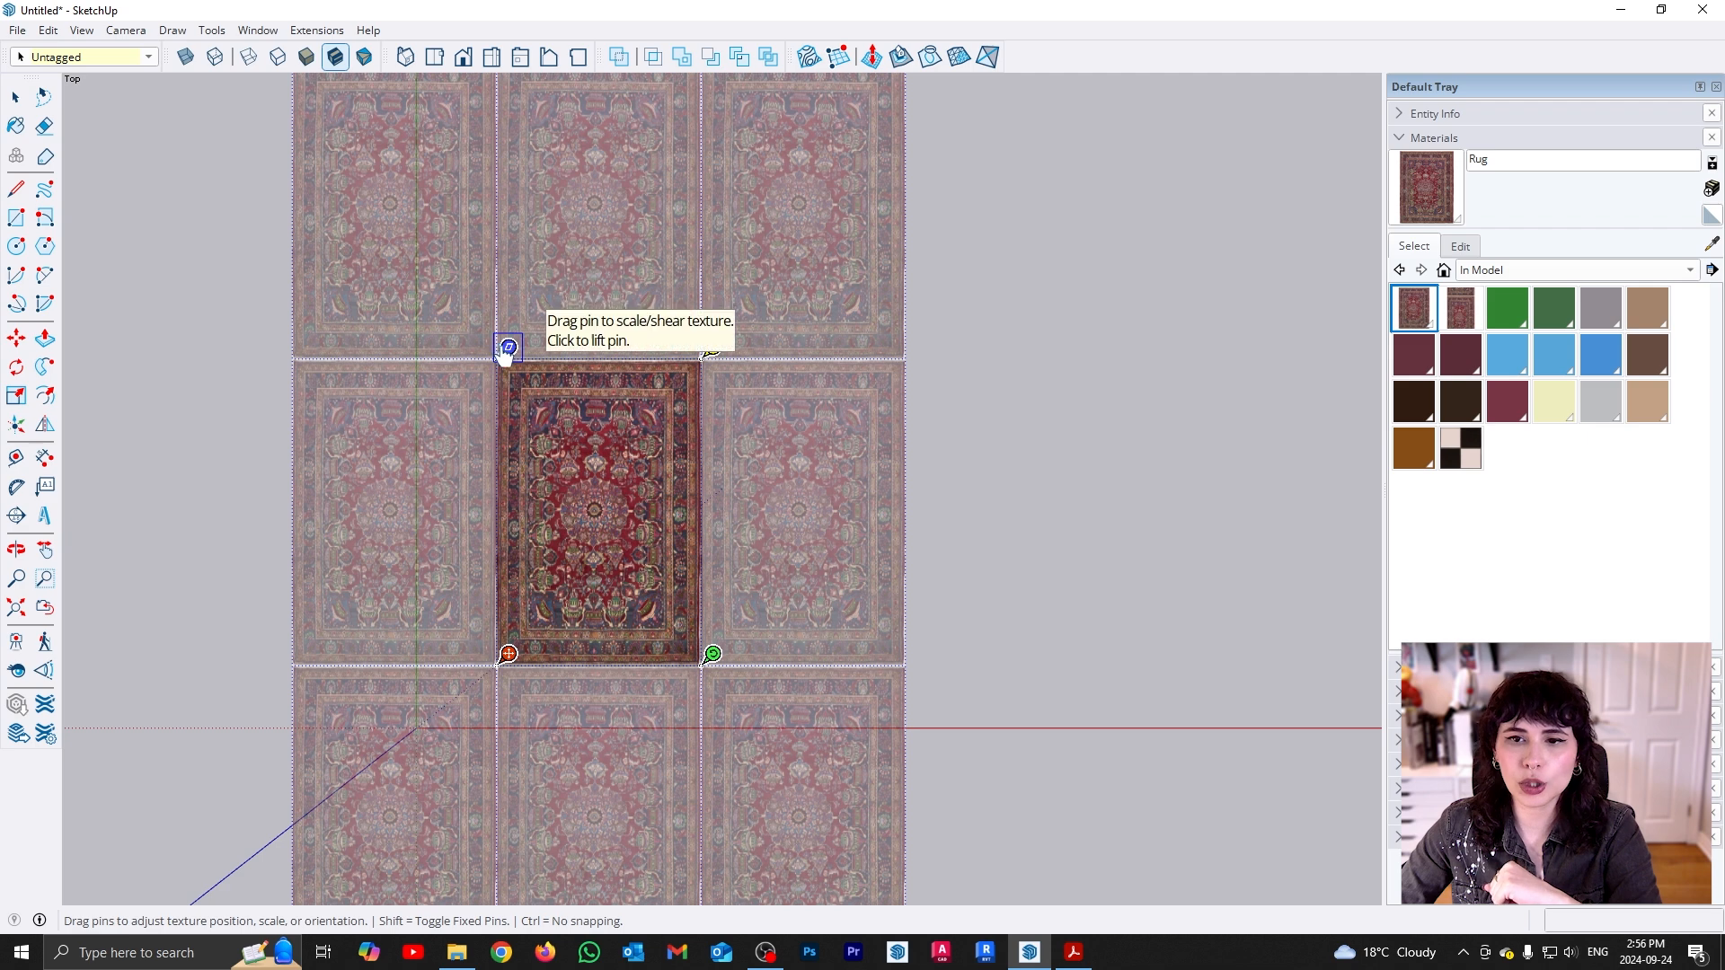
mouse_move(508, 350)
left_mouse_down()
mouse_move(508, 118)
mouse_move(477, 360)
mouse_move(501, 481)
mouse_move(527, 180)
mouse_move(252, 197)
mouse_move(719, 261)
mouse_move(269, 238)
mouse_move(513, 355)
left_mouse_up()
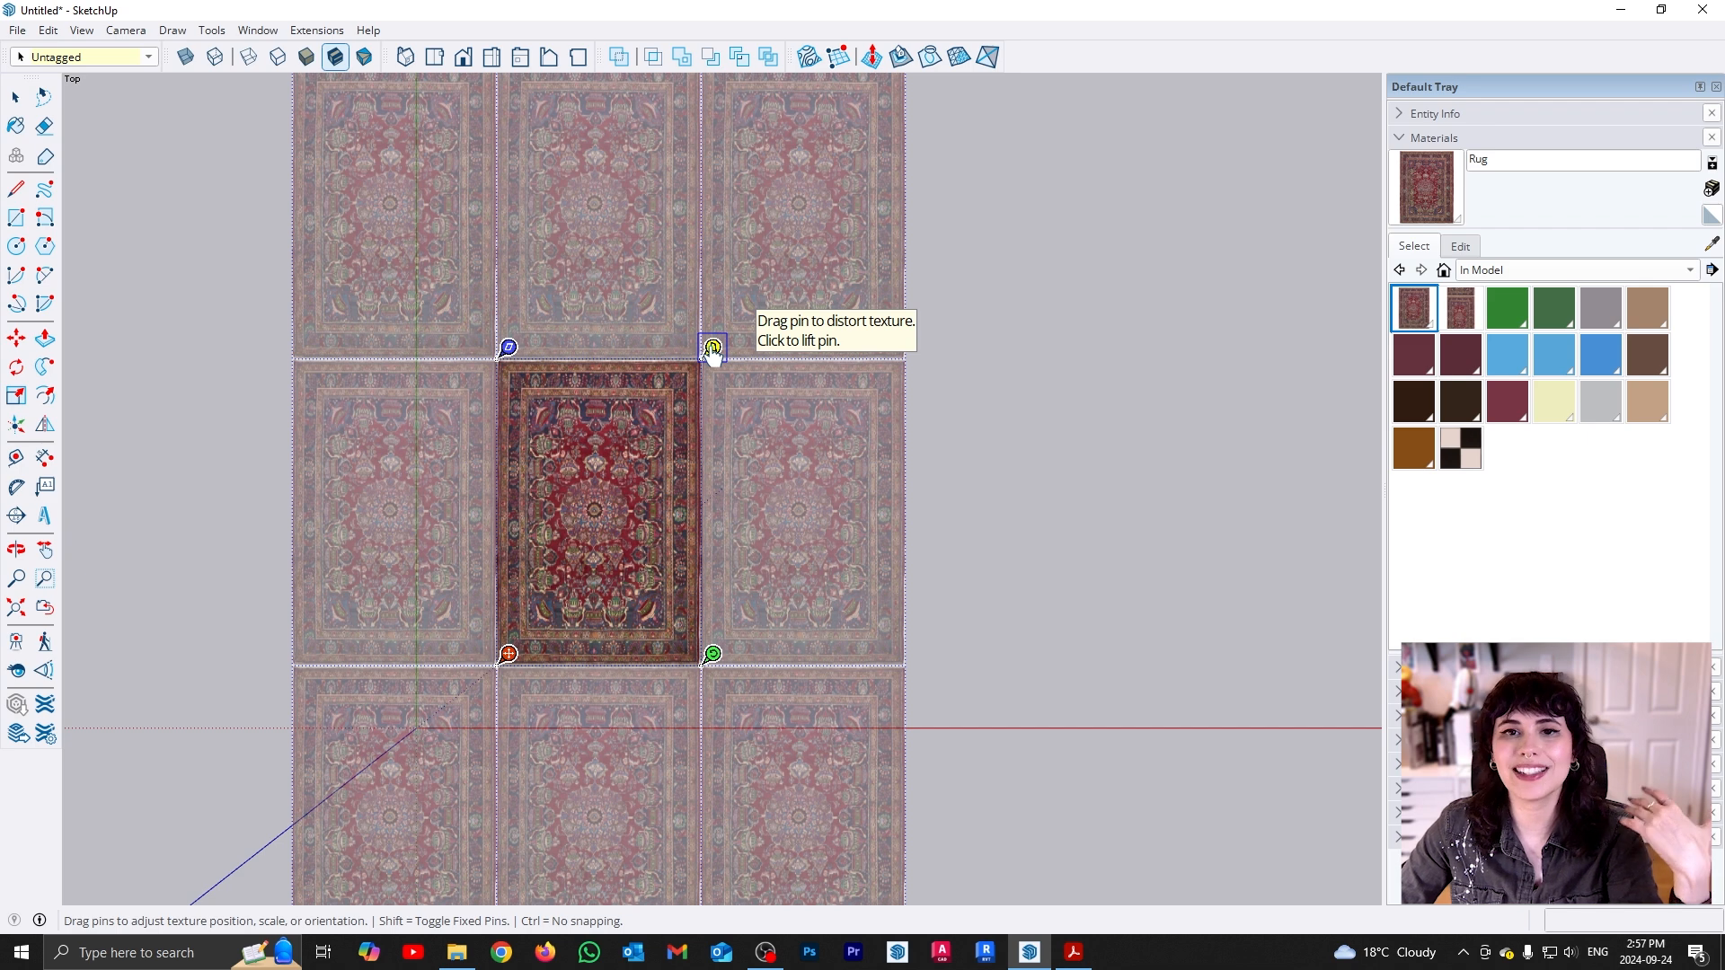
mouse_move(713, 347)
left_mouse_down()
mouse_move(882, 282)
mouse_move(809, 204)
mouse_move(889, 273)
mouse_move(874, 186)
mouse_move(878, 262)
mouse_move(881, 216)
mouse_move(797, 293)
mouse_move(765, 369)
mouse_move(762, 262)
mouse_move(768, 286)
mouse_move(696, 353)
mouse_move(715, 353)
left_mouse_up()
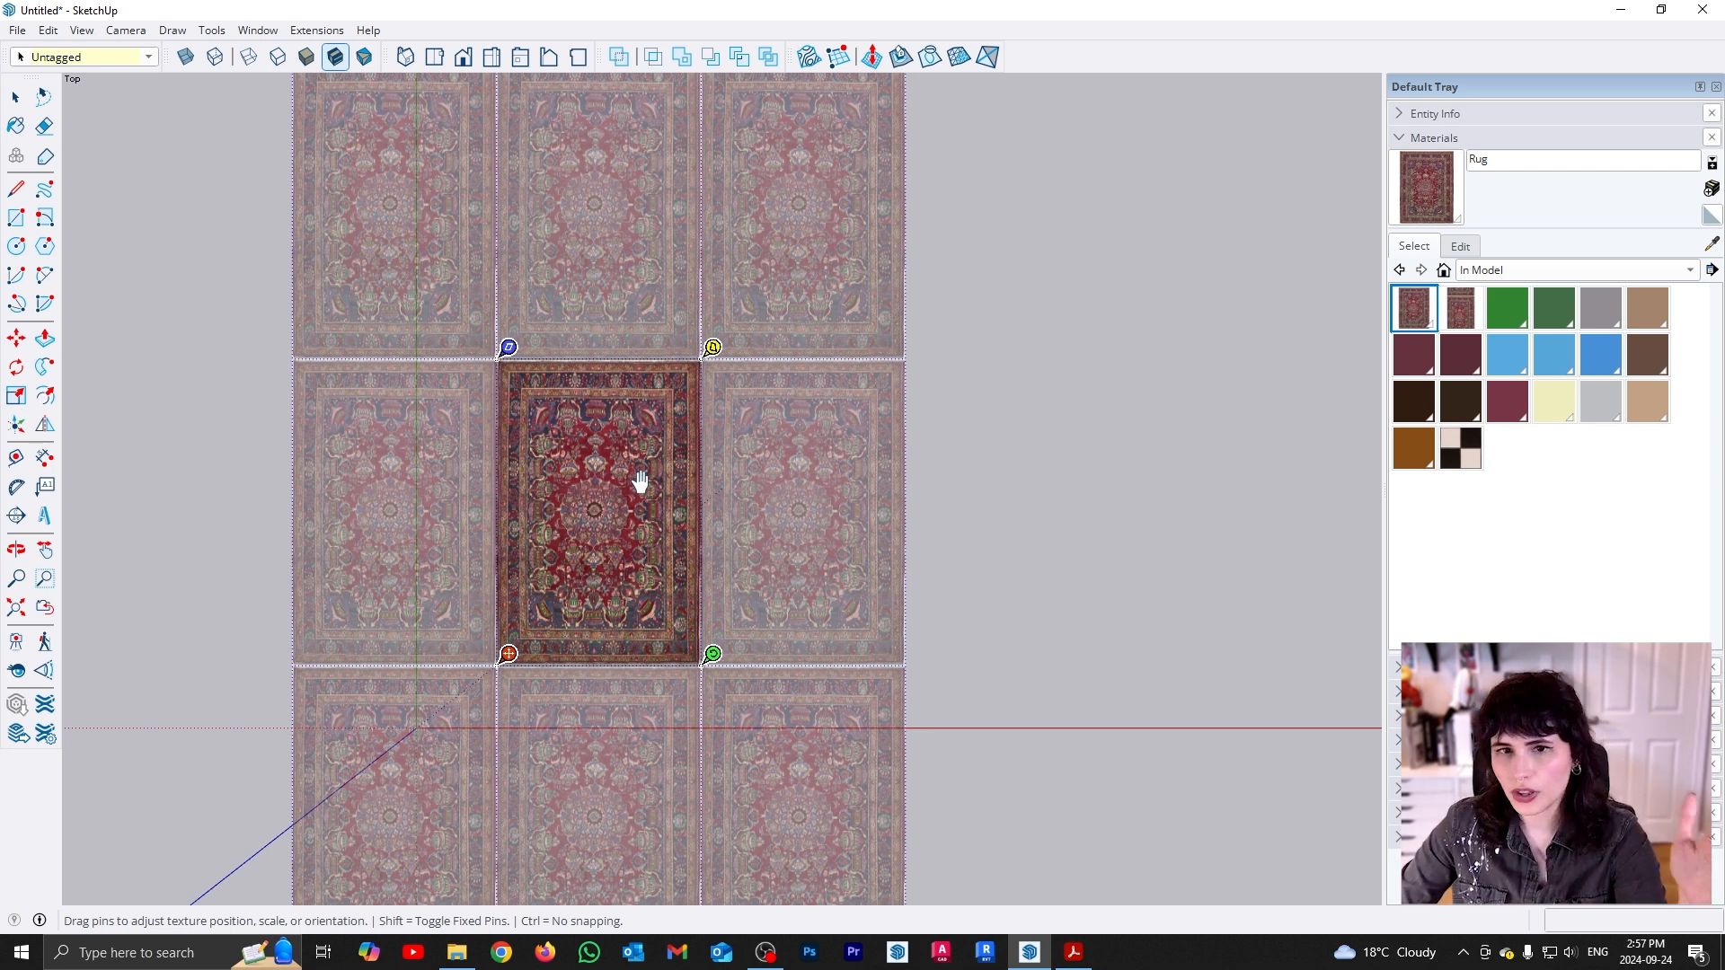
mouse_move(517, 350)
left_mouse_down()
mouse_move(509, 319)
mouse_move(485, 593)
mouse_move(523, 232)
mouse_move(501, 376)
mouse_move(571, 279)
mouse_move(518, 351)
left_mouse_up()
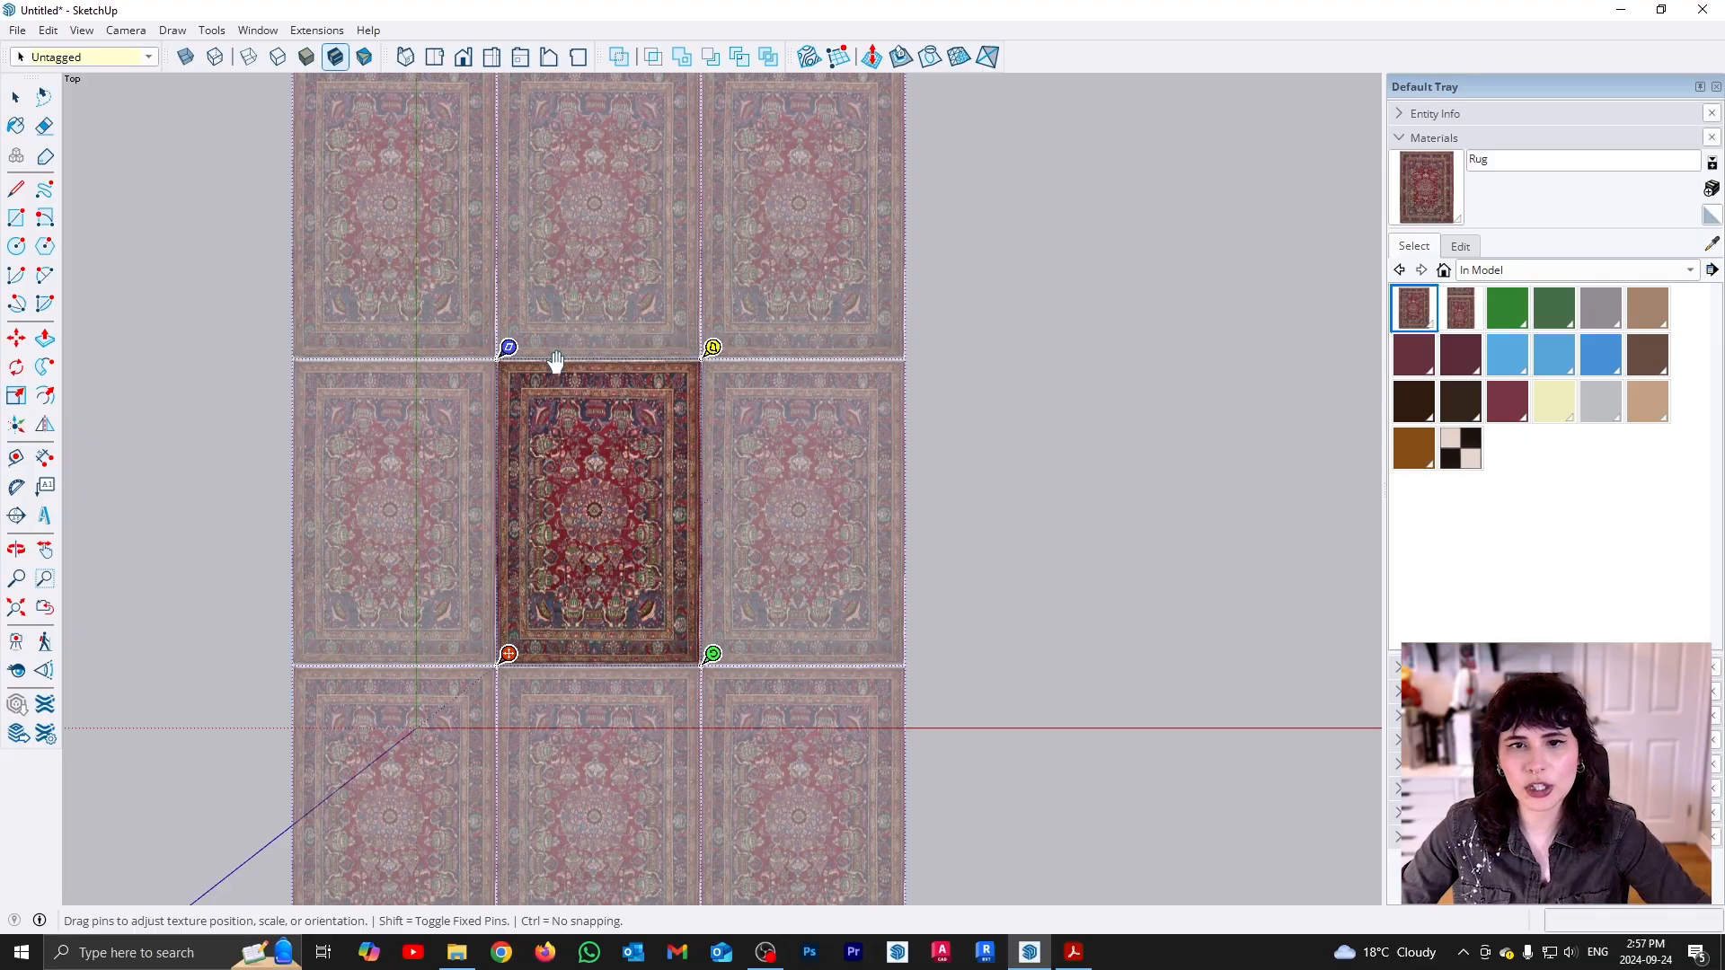
Inspect the white border along the rug's top edge and shift the texture back out of alignment with the rectangle
scroll(540, 350, "up", 8)
scroll(378, 343, "down", 8)
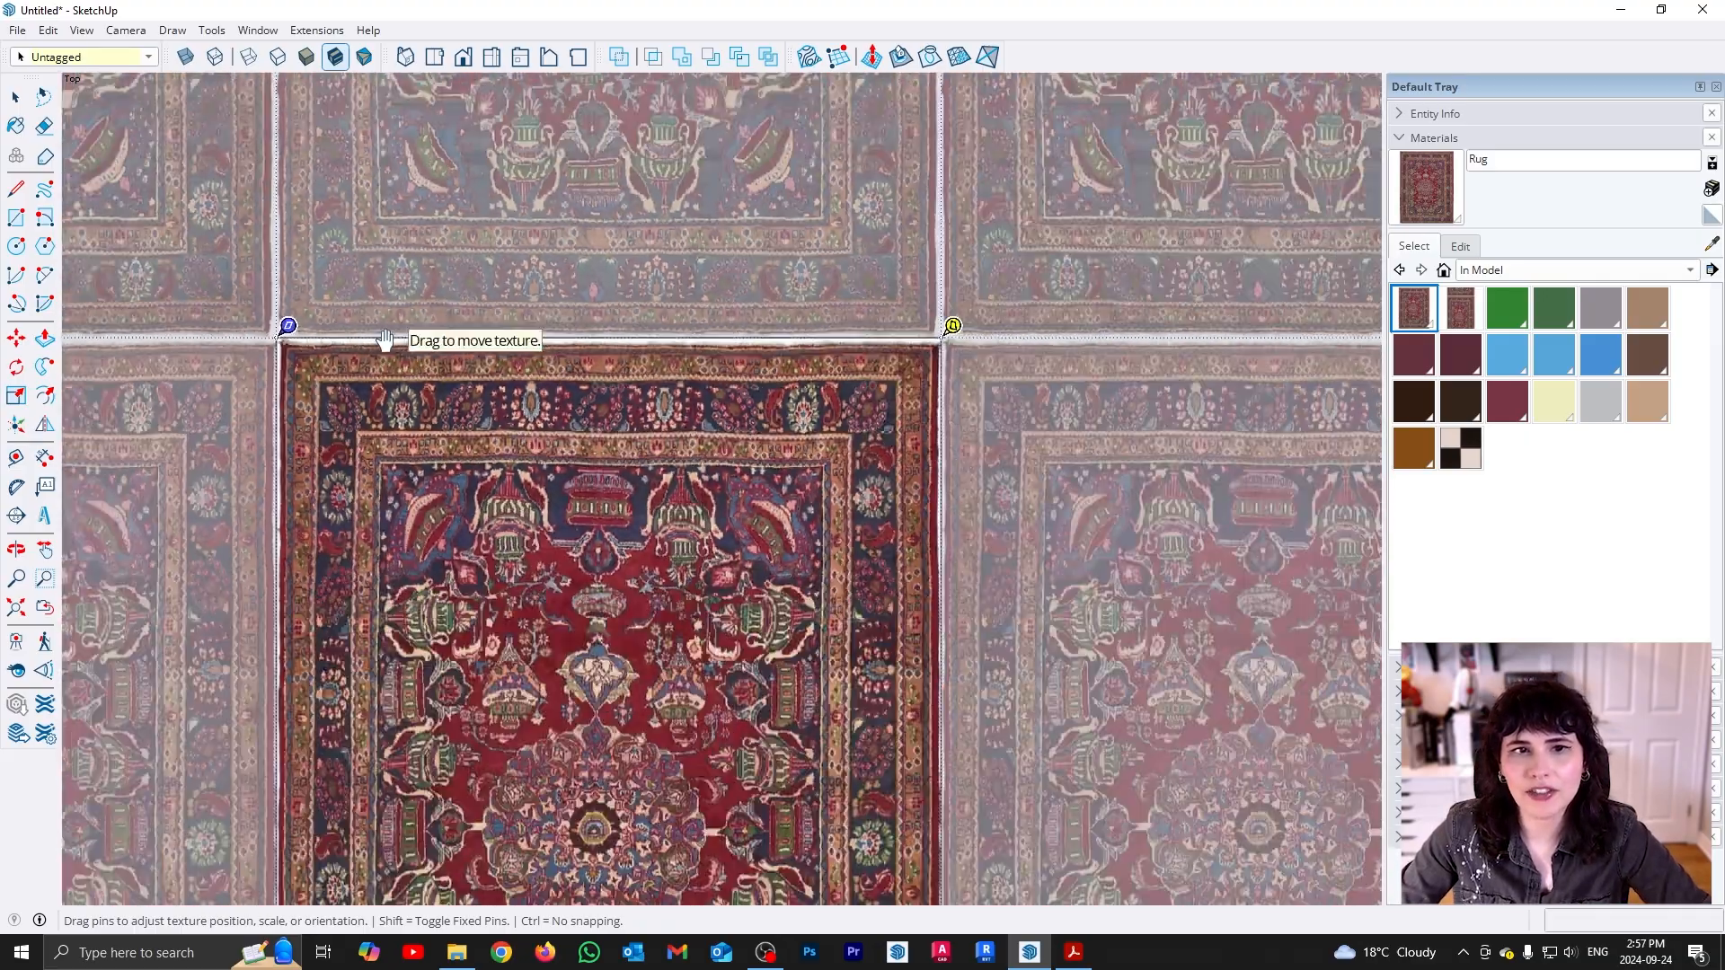
left_click_drag(404, 545, 567, 628)
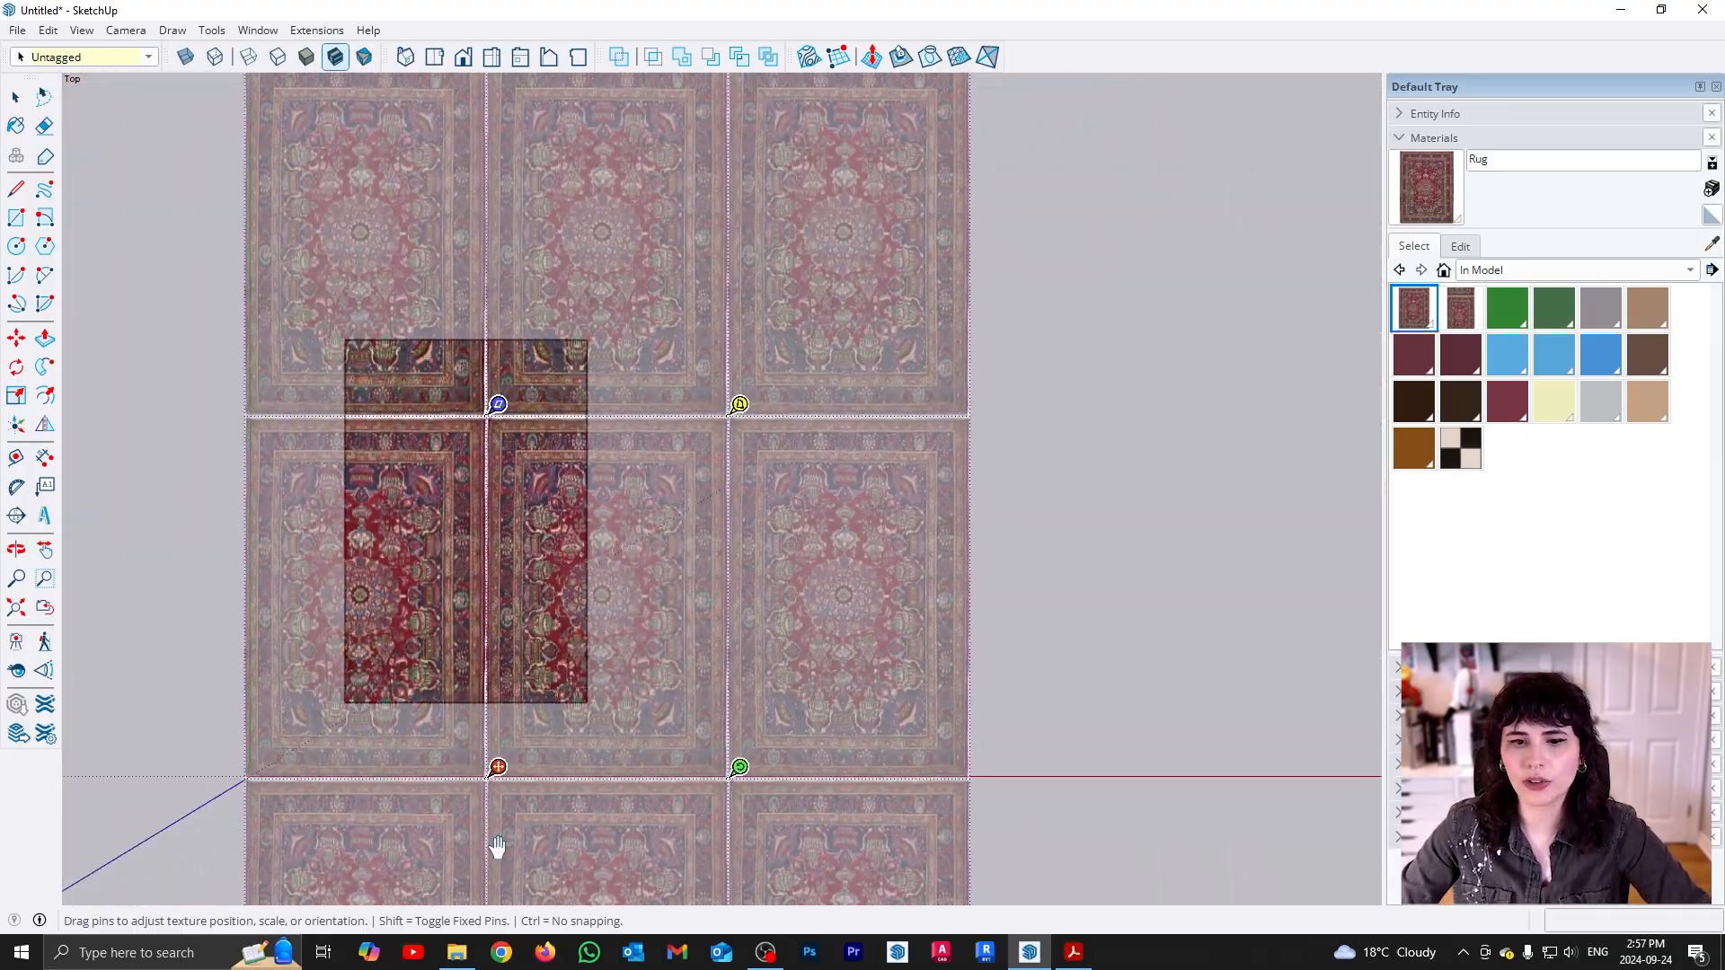
Reposition the red move pin and green scale/rotate pin onto the lower-left and lower-right corners of the rug image, inside its white border
scroll(494, 764, "up", 8)
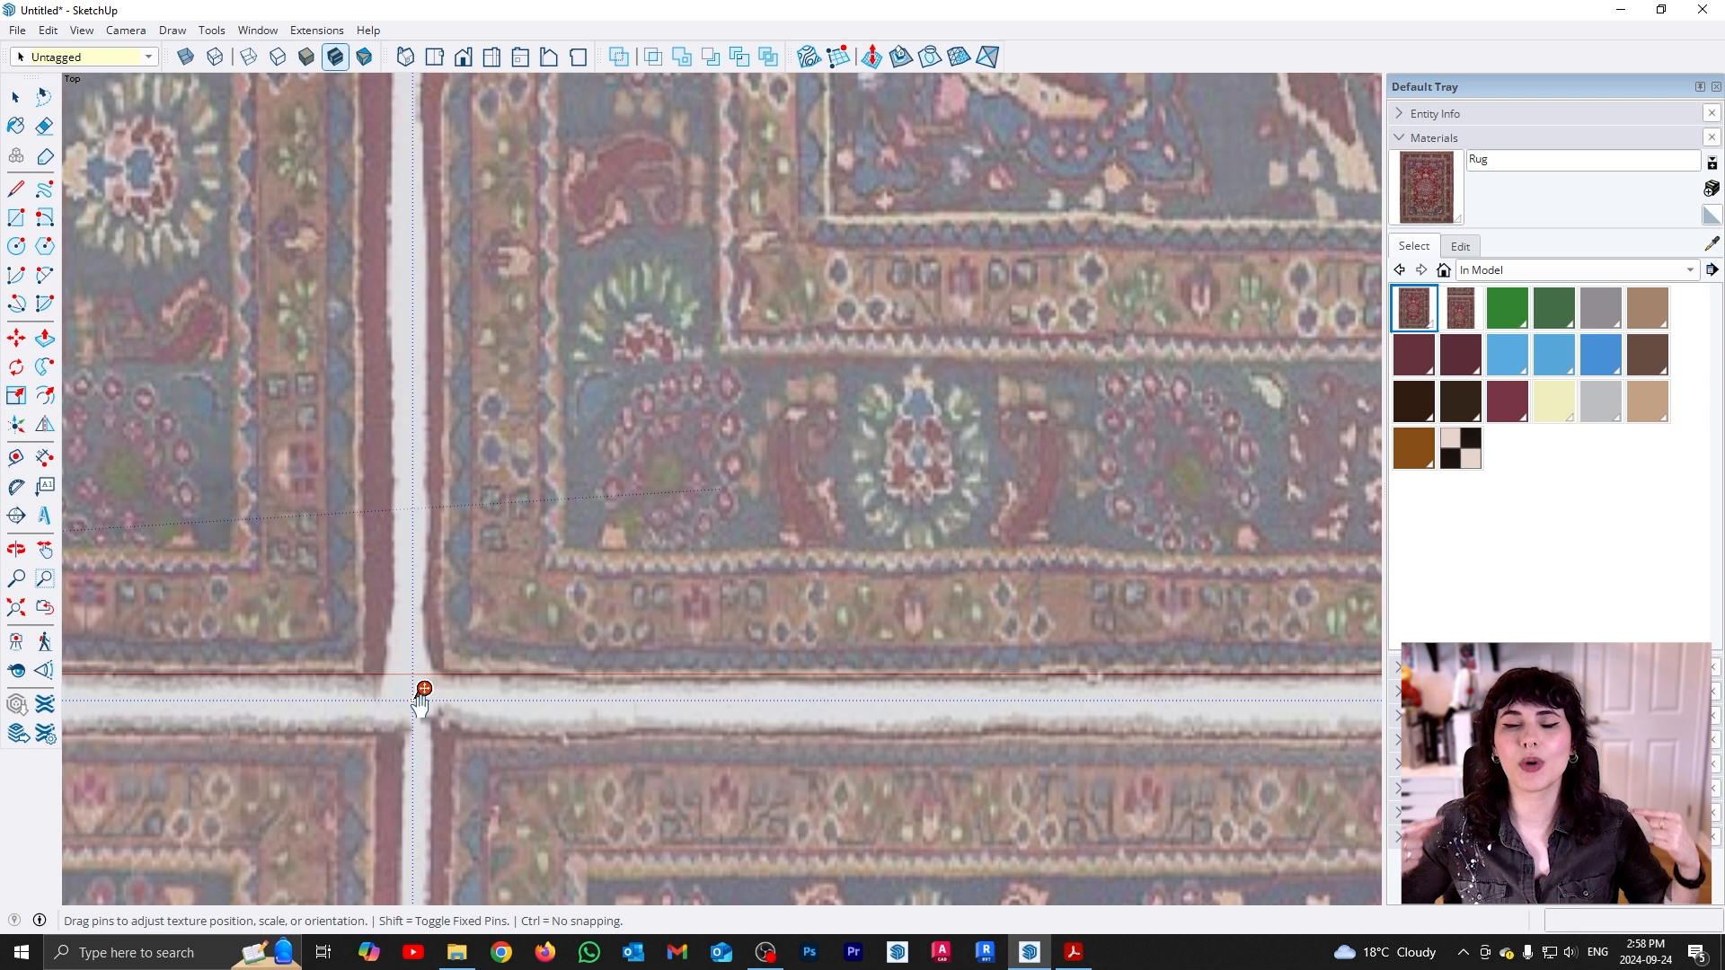
left_click_drag(473, 631, 503, 536)
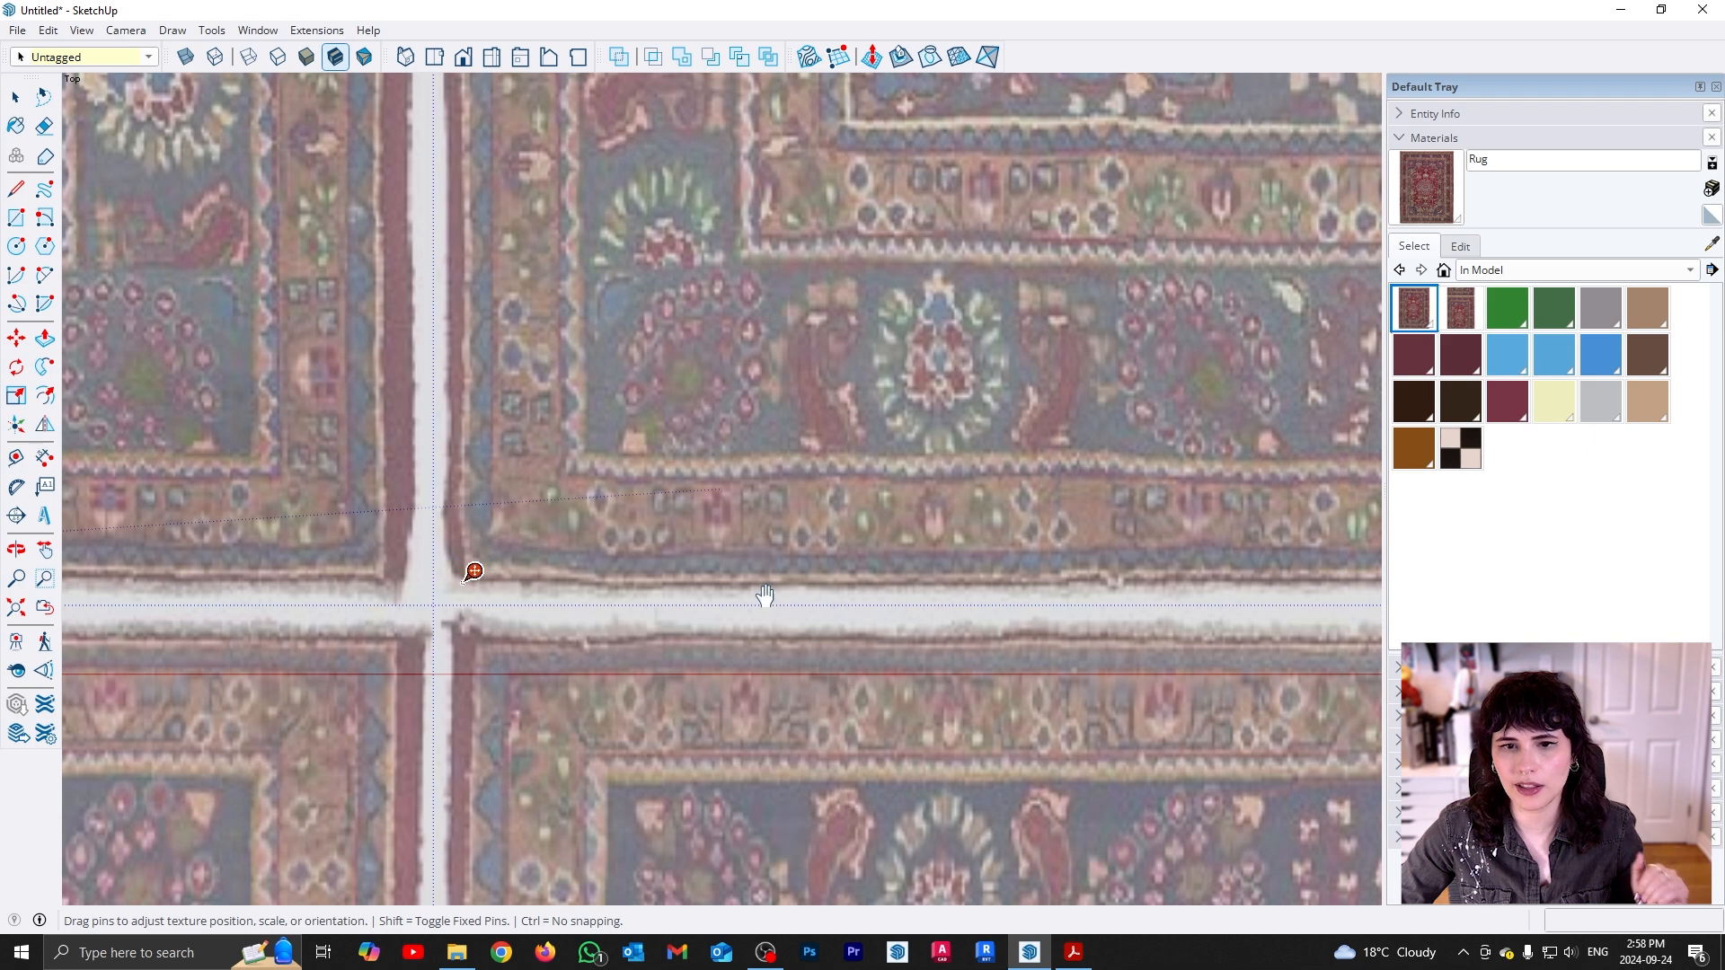
scroll(390, 581, "down", 15)
scroll(876, 577, "up", 4)
scroll(836, 577, "up", 6)
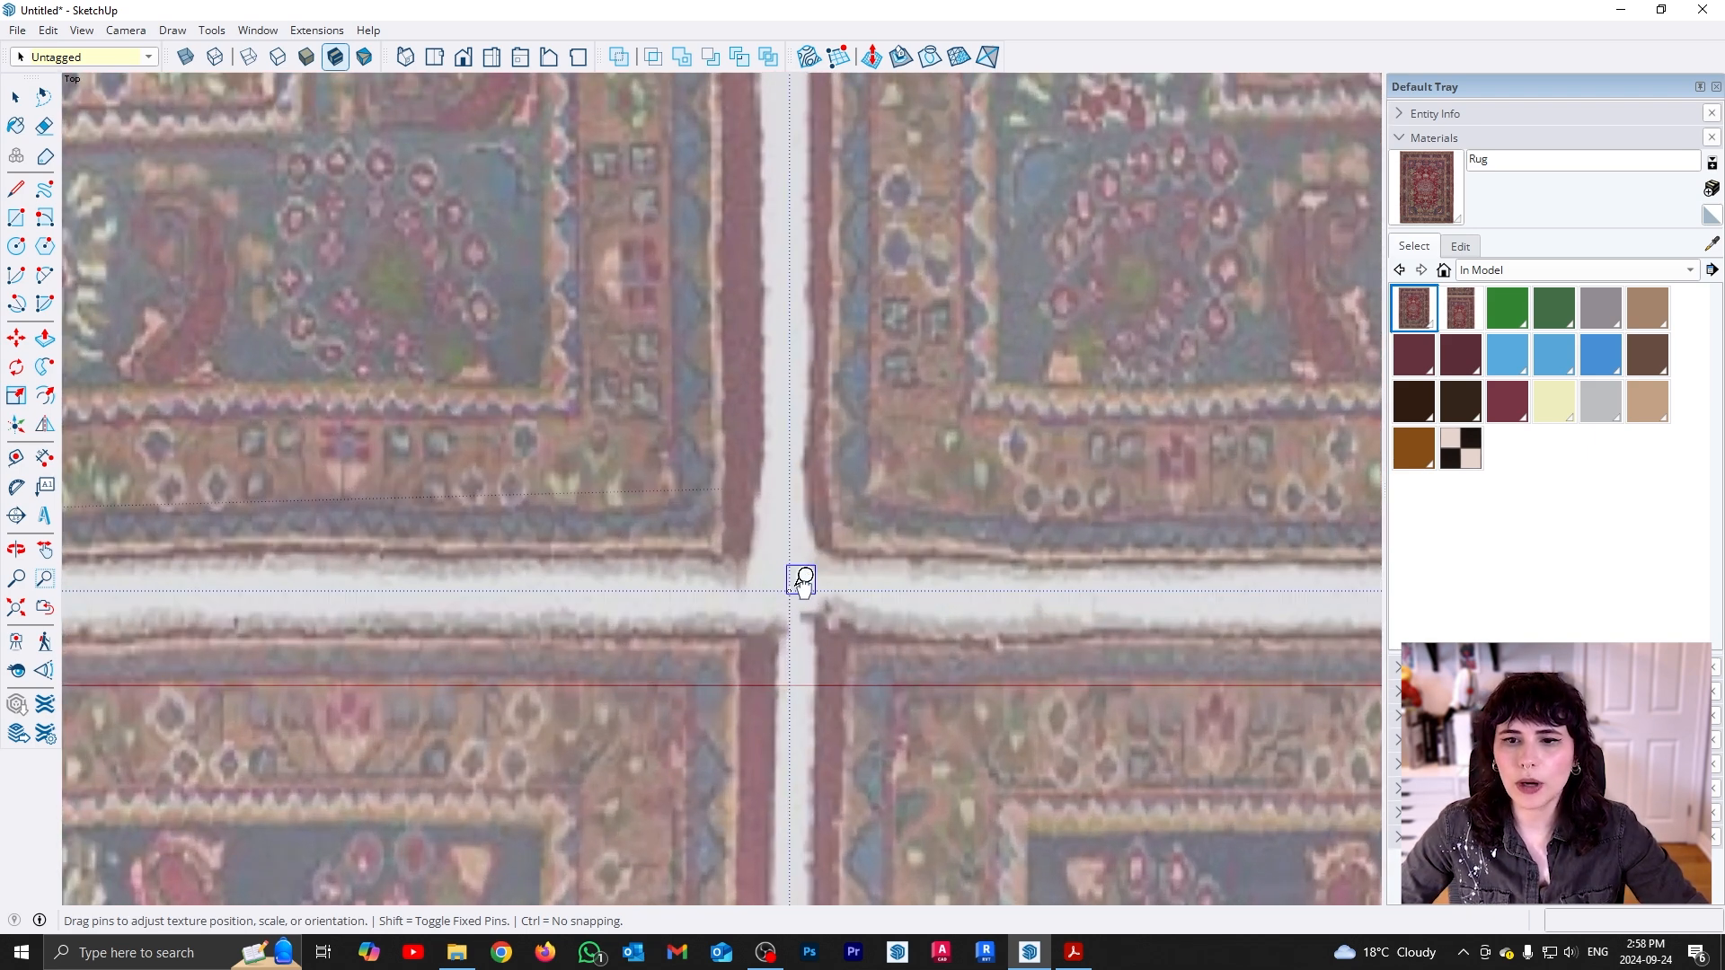
left_click(802, 580)
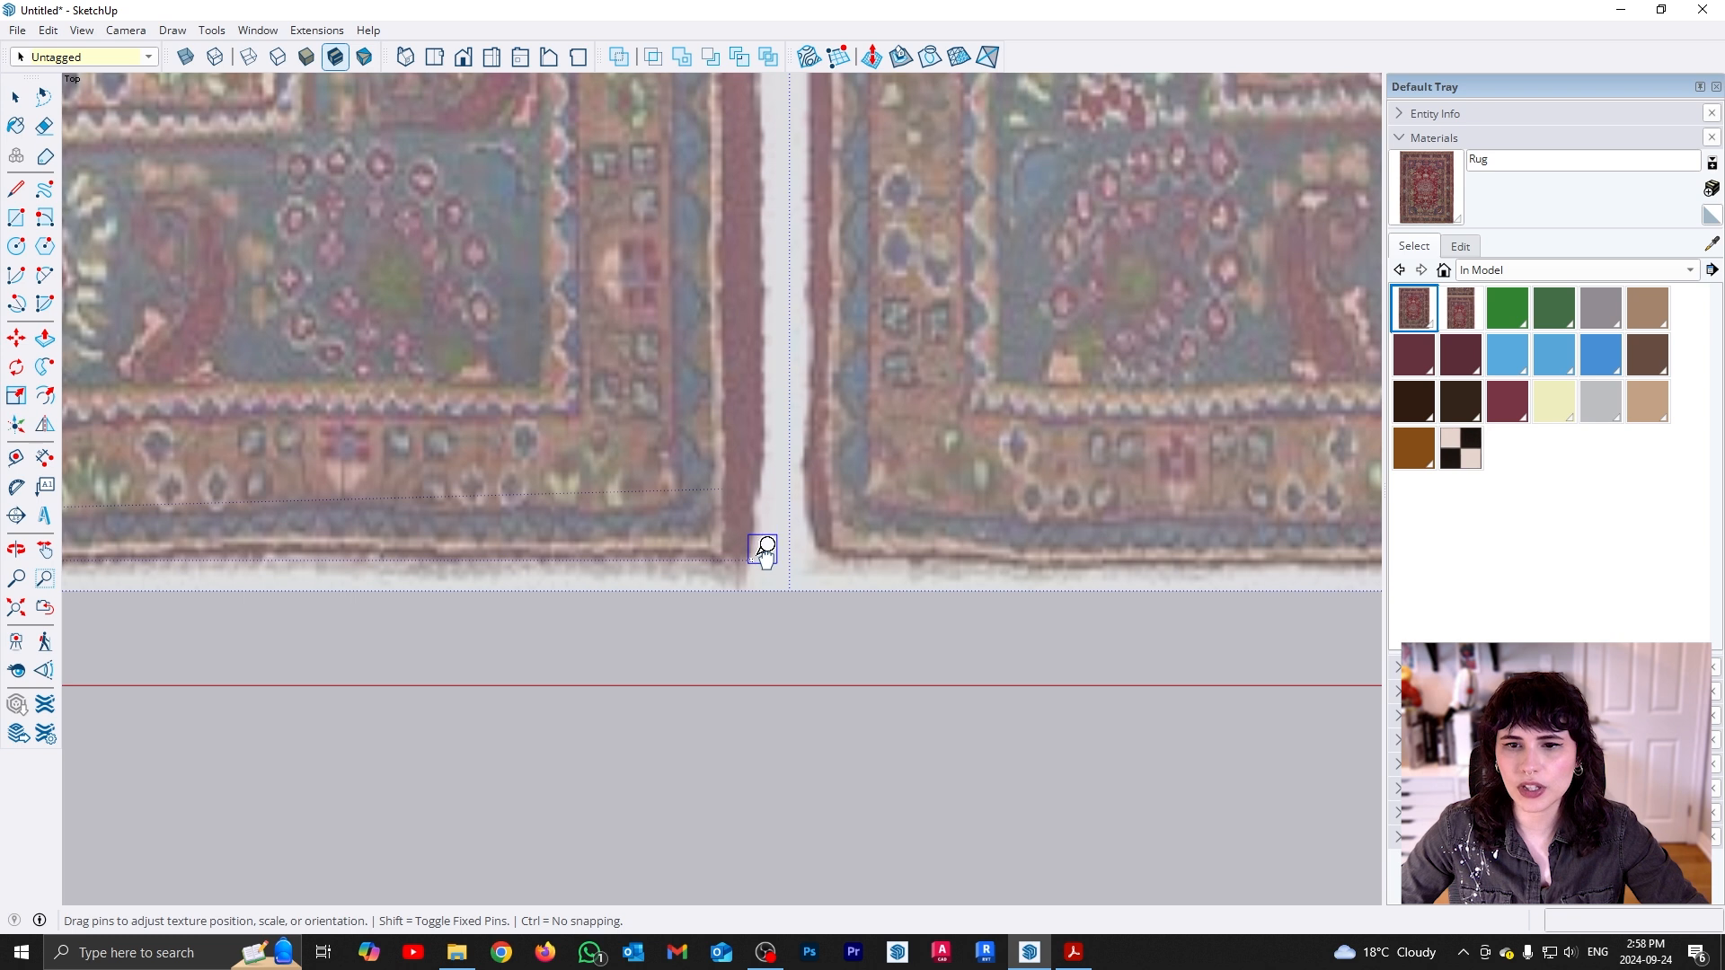
left_click(822, 551)
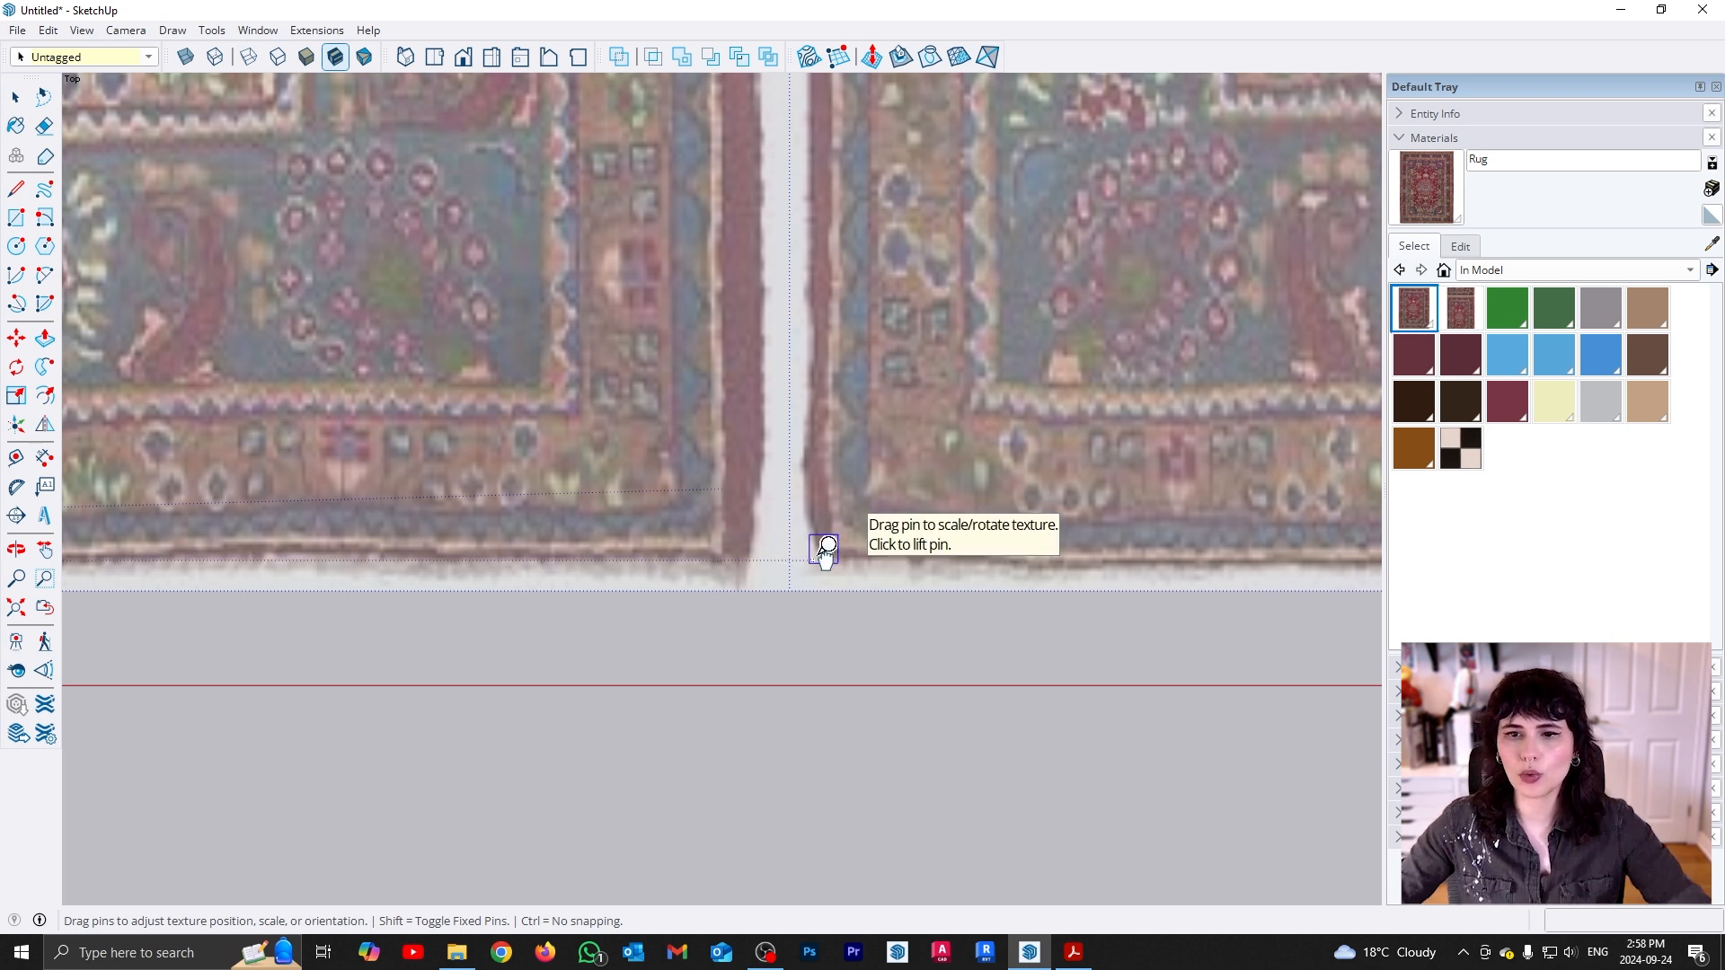
left_click_drag(825, 552, 750, 553)
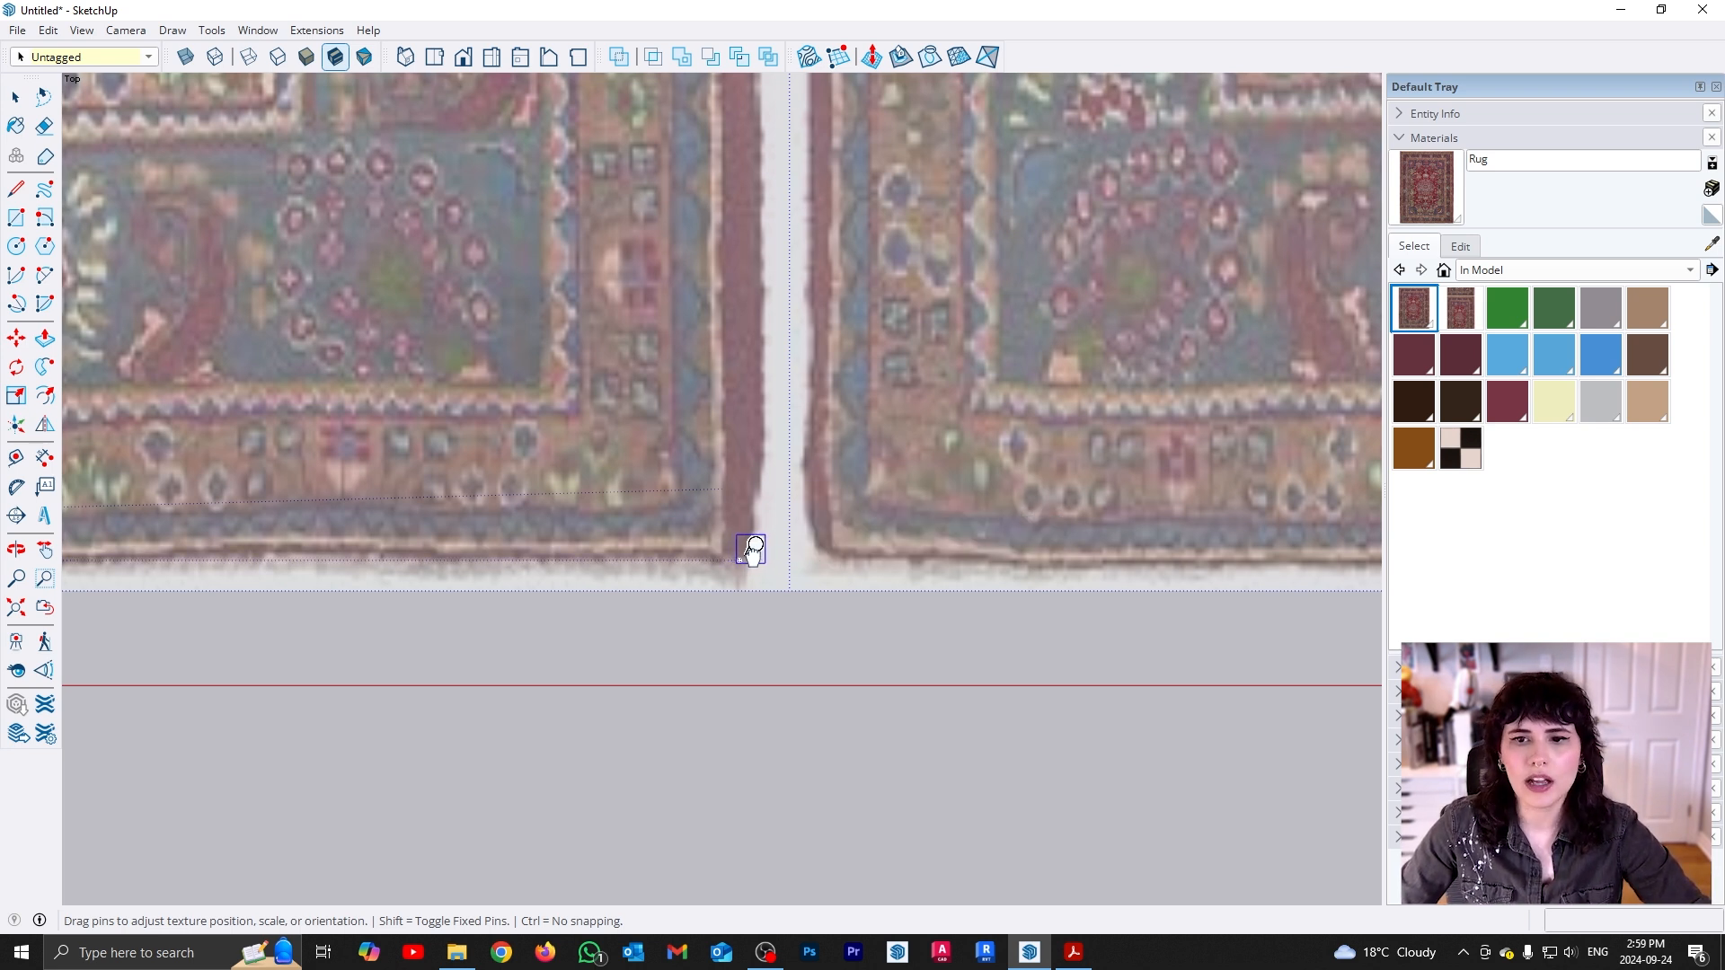
Lift the blue scale/shear pin and place it on the rug image's upper-left corner, inside the white border
scroll(733, 672, "down", 6)
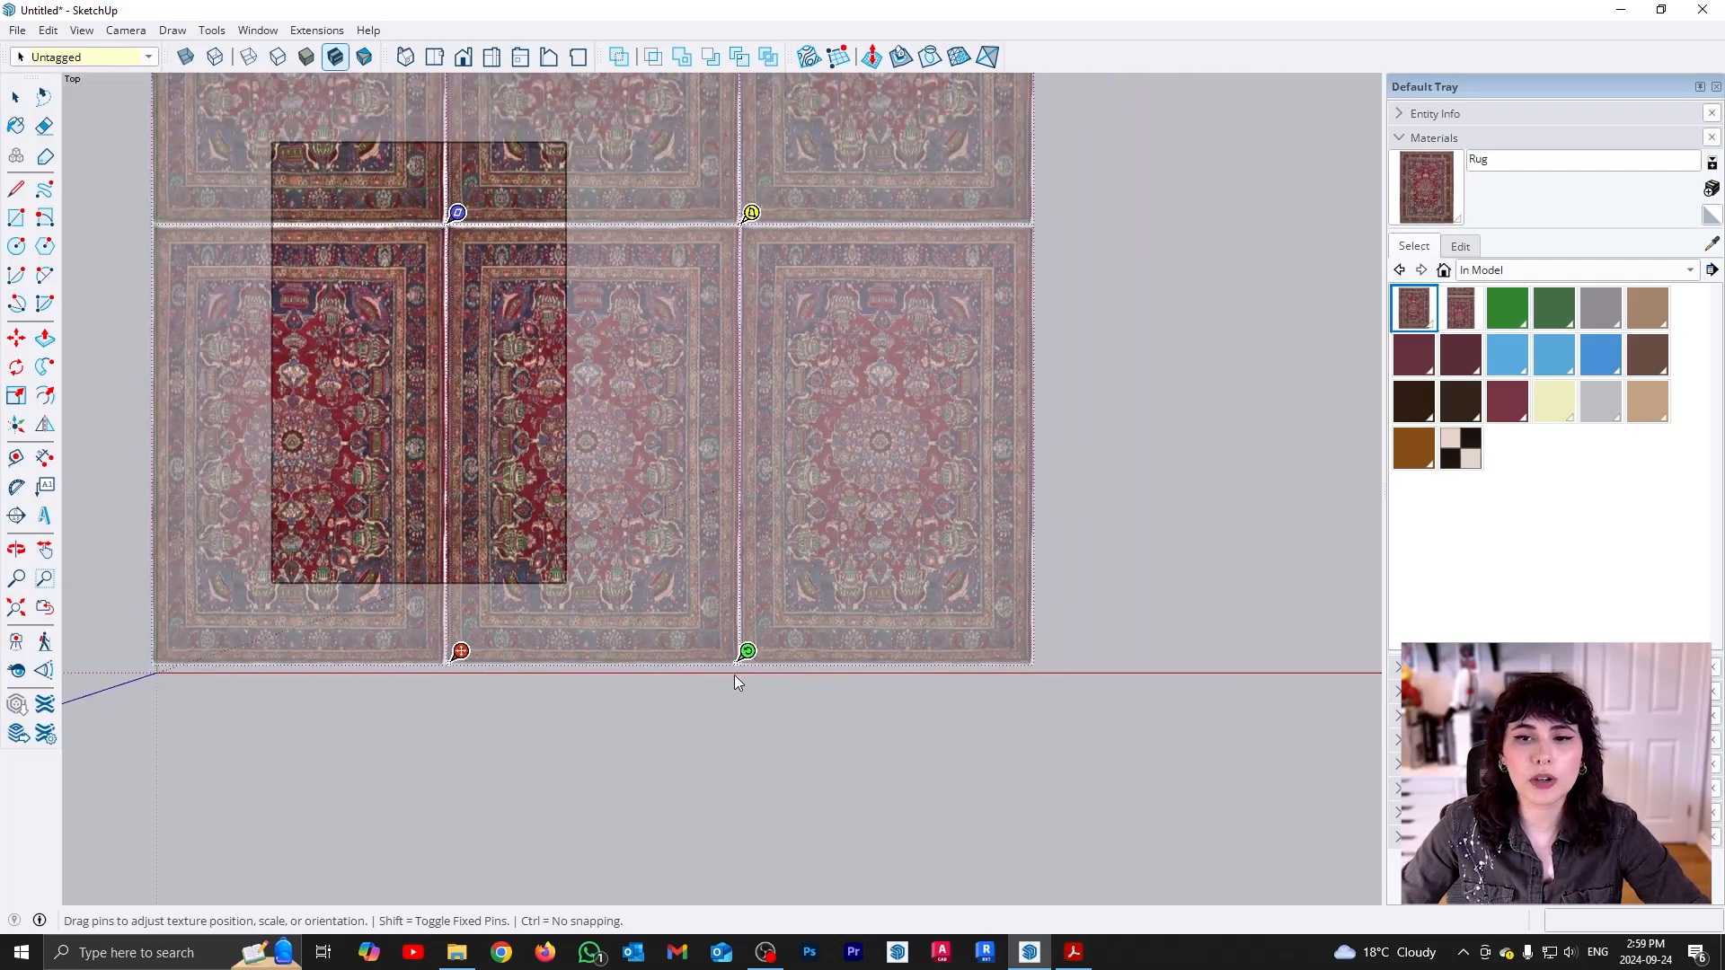
scroll(478, 230, "up", 10)
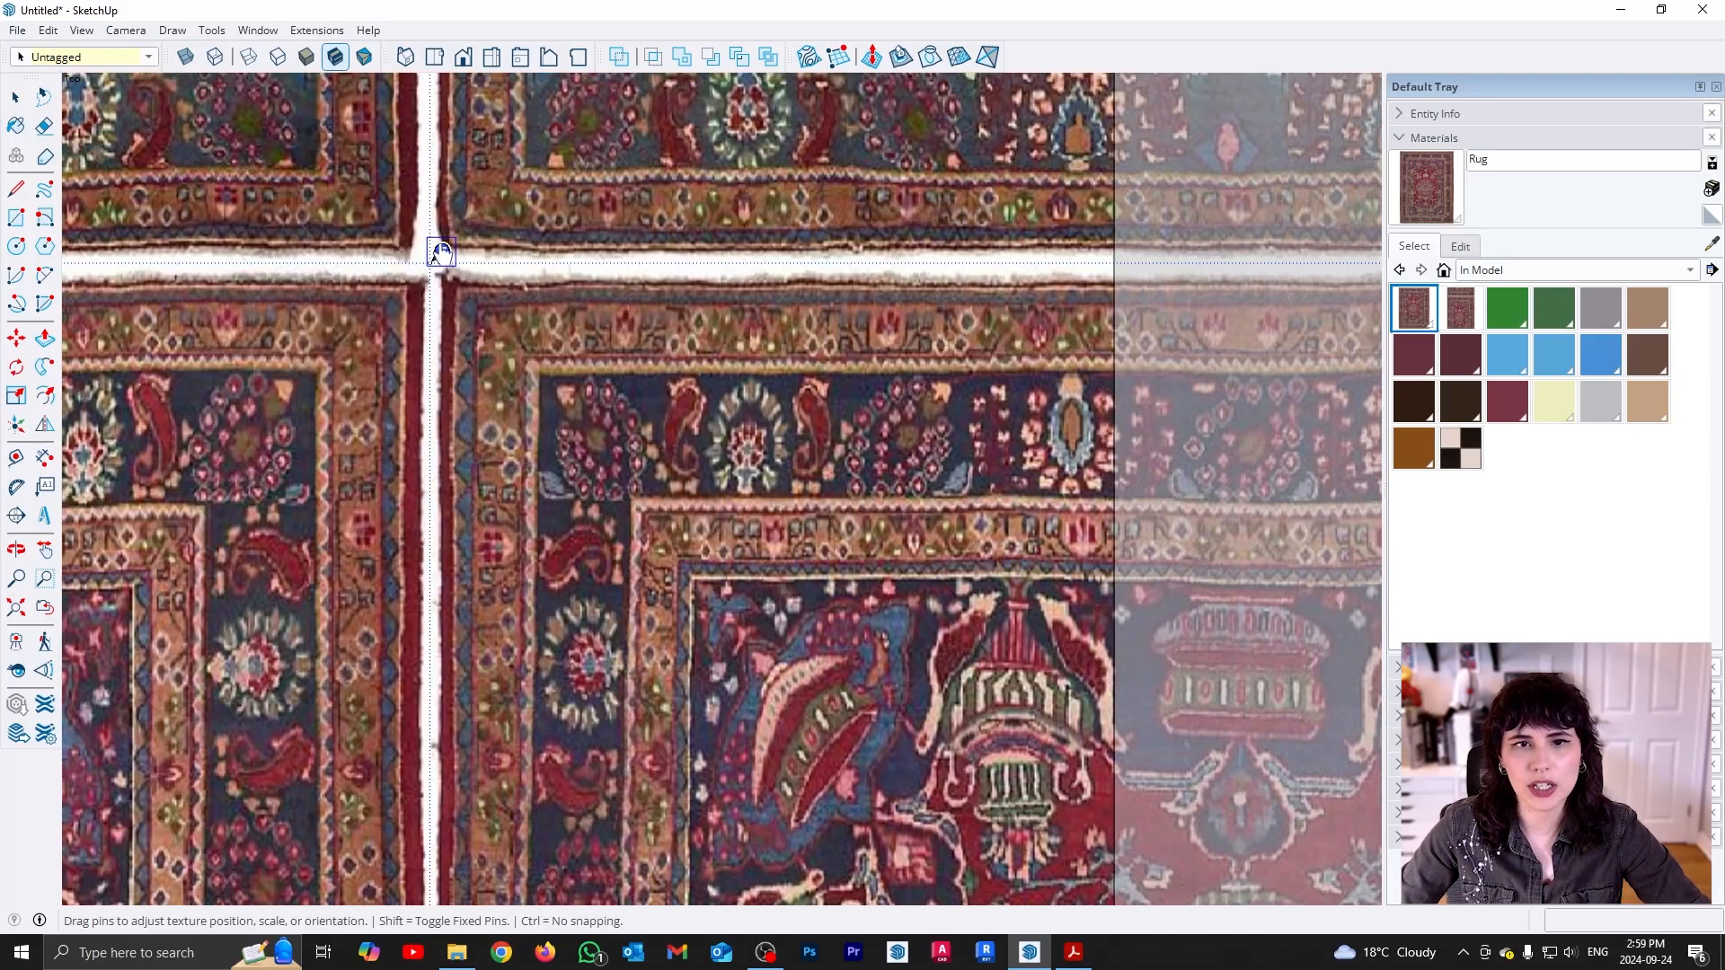
scroll(433, 257, "up", 5)
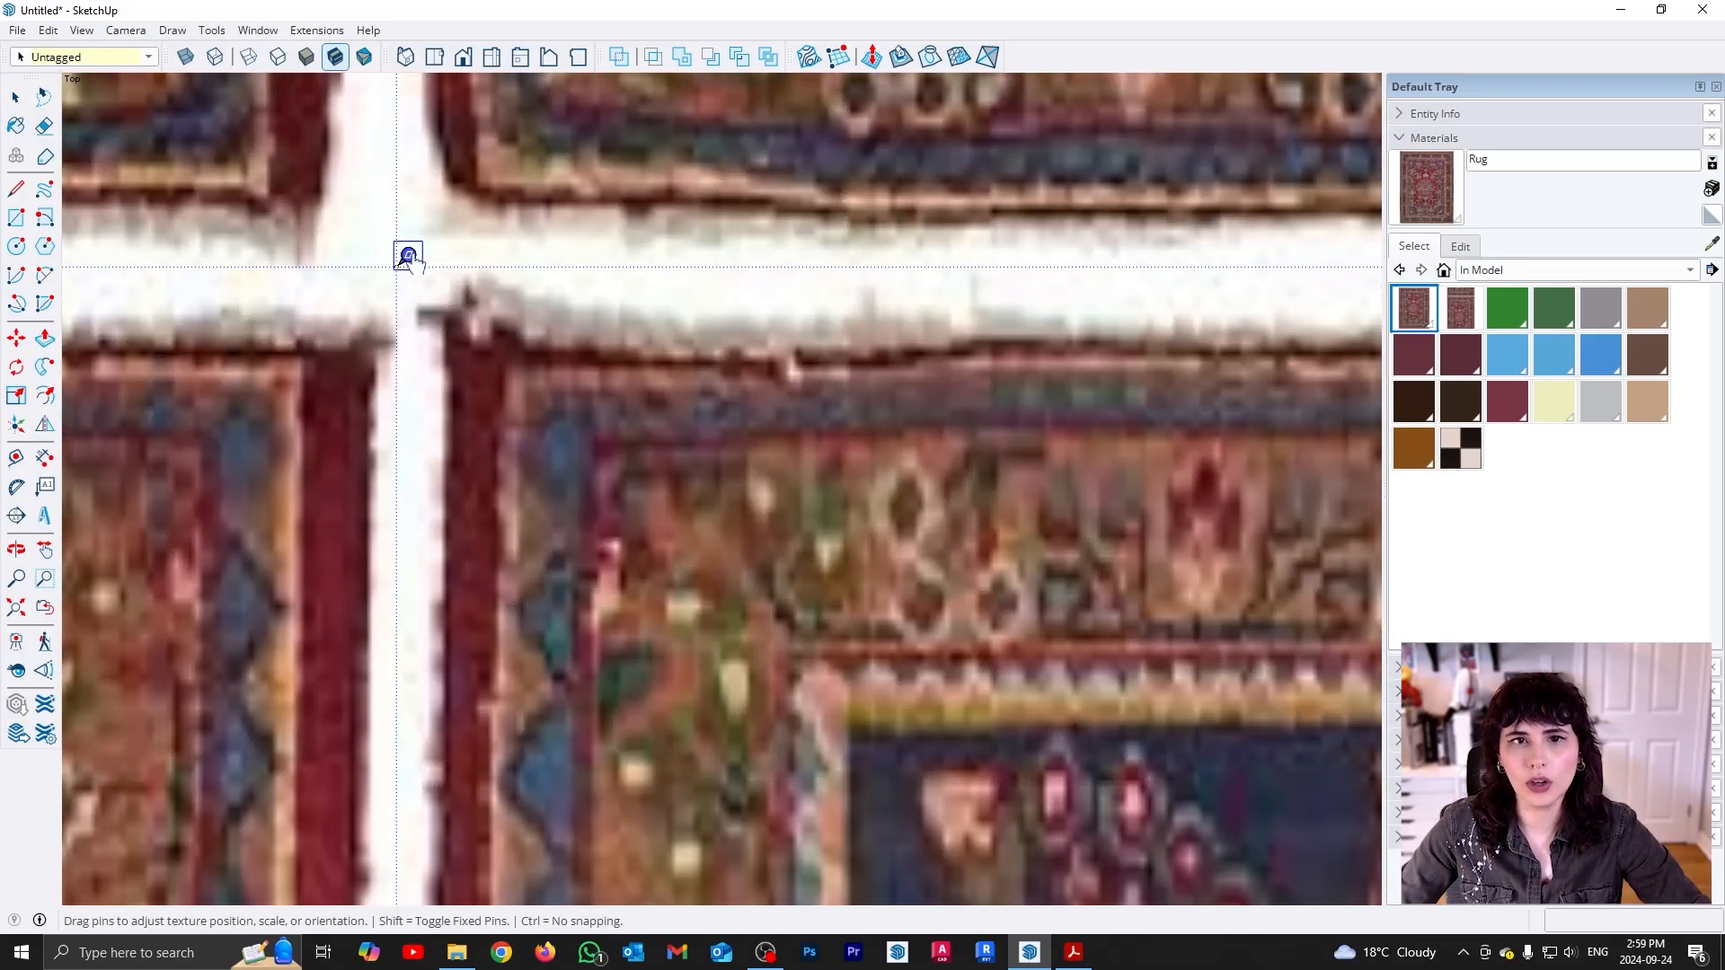
left_click(409, 256)
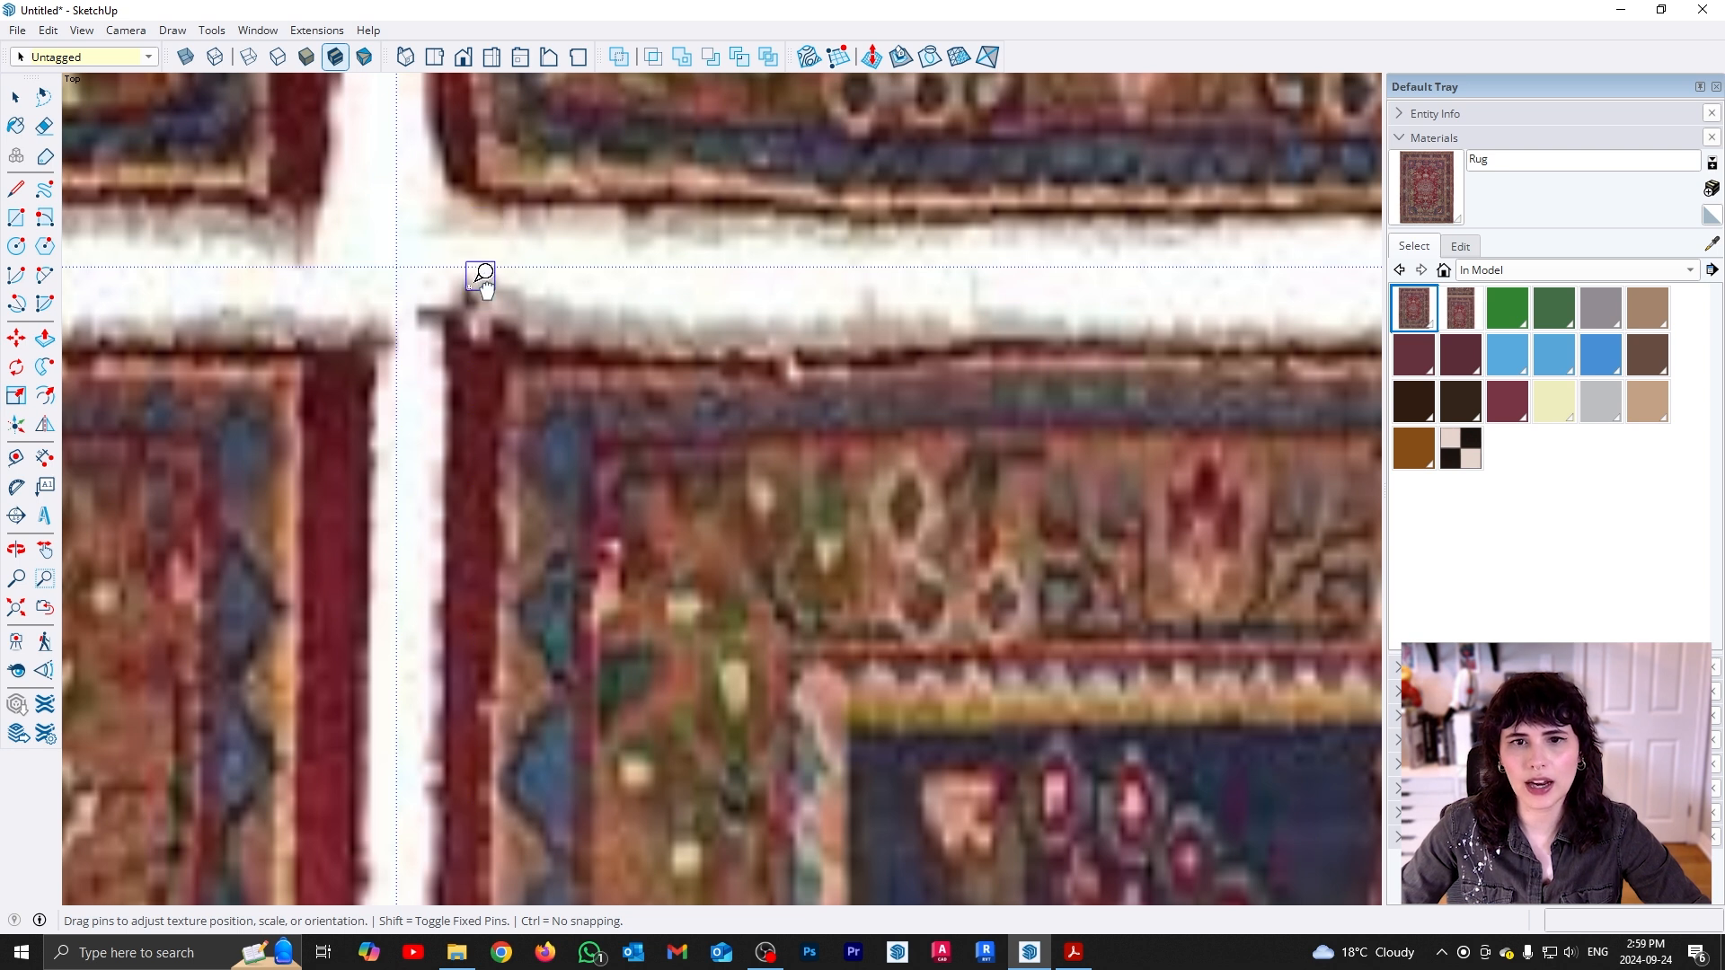
left_click(483, 320)
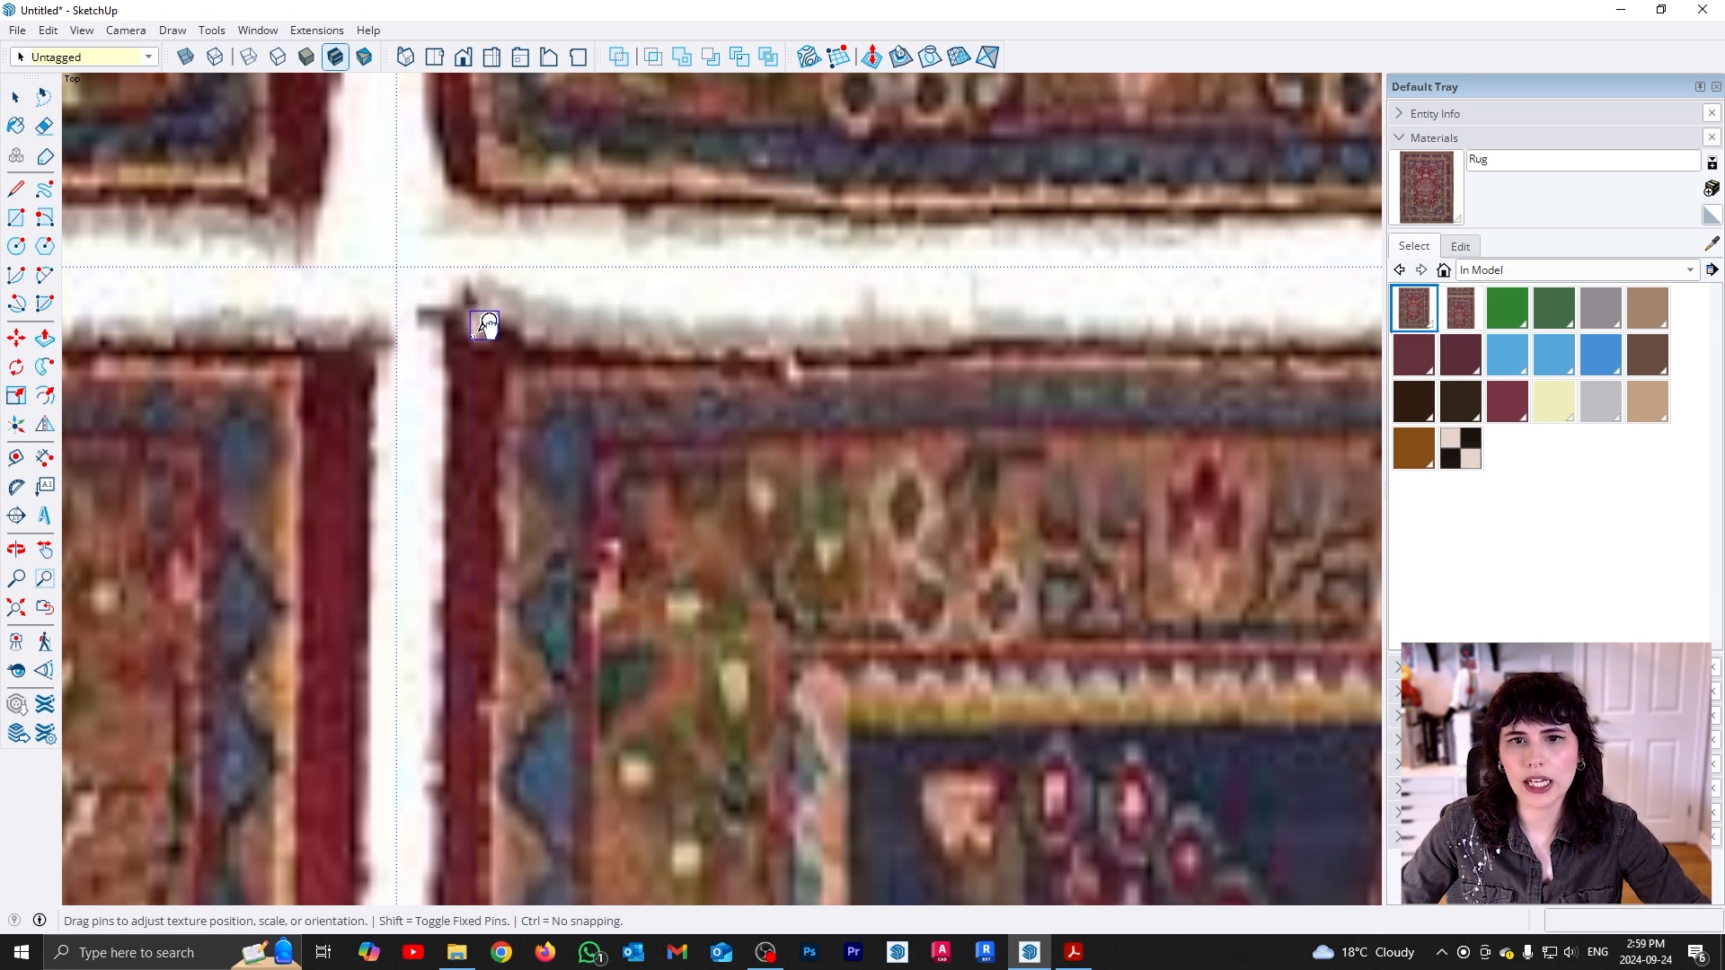
Lift the yellow distort pin and place it on the rug image's upper-right corner, inside the white border
scroll(409, 337, "down", 3)
scroll(423, 346, "down", 3)
scroll(1033, 315, "up", 8)
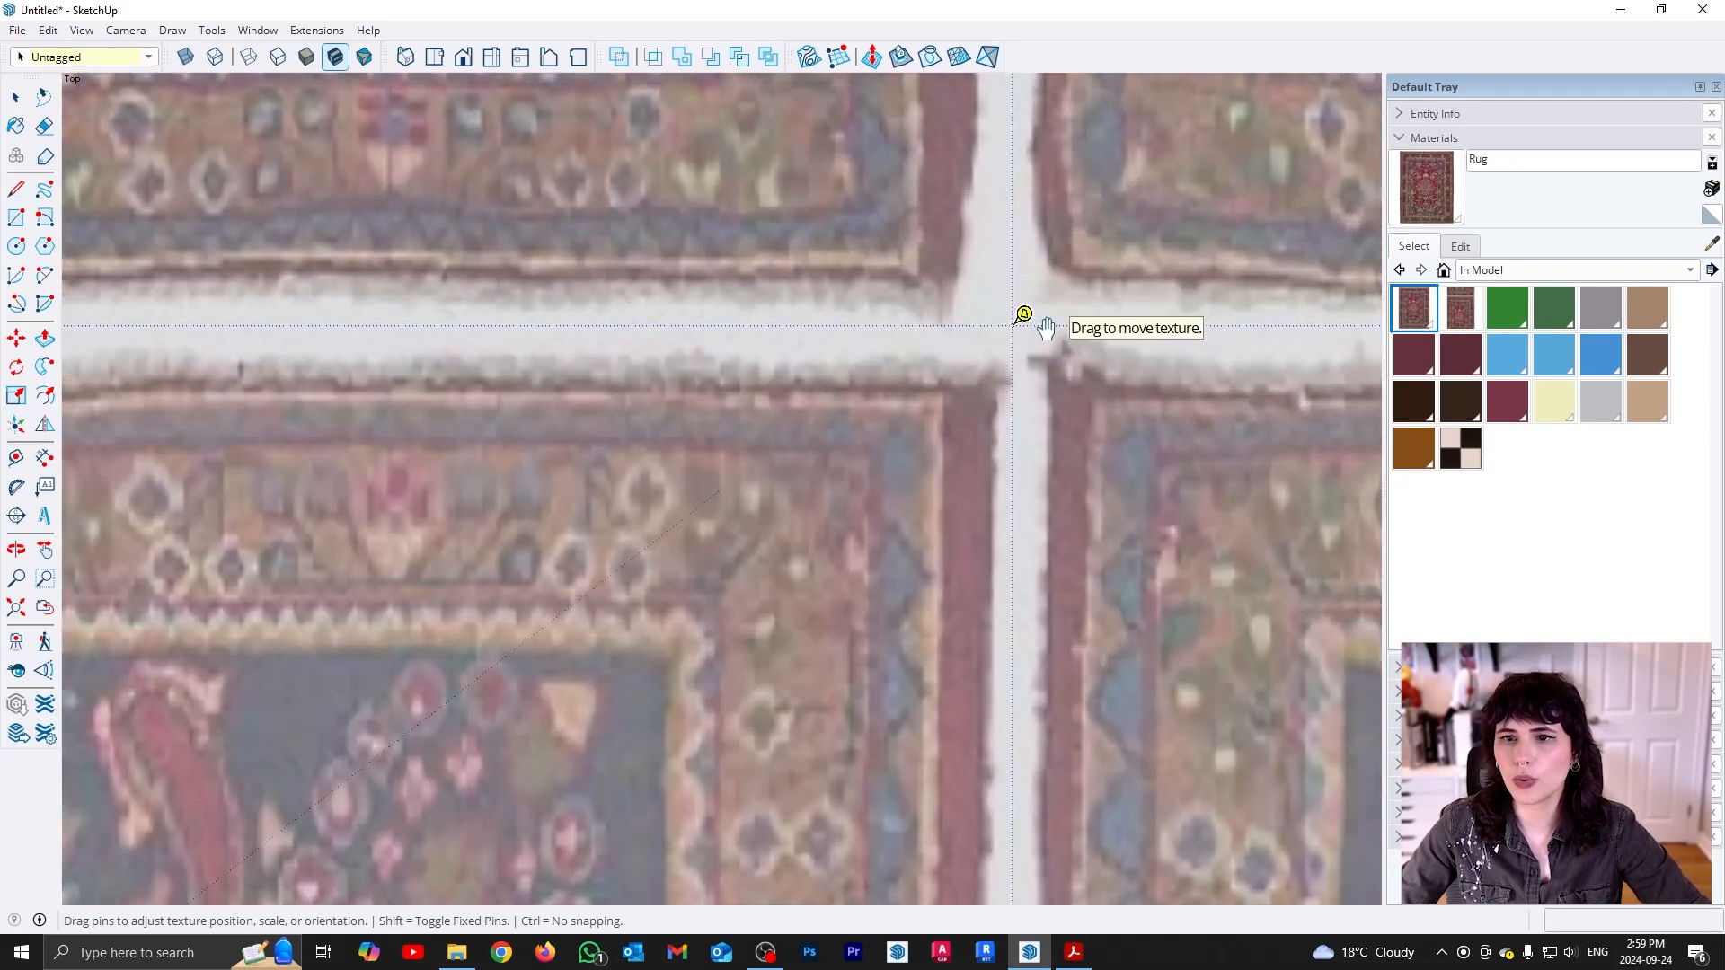
left_click_drag(1024, 314, 913, 388)
left_click(912, 388)
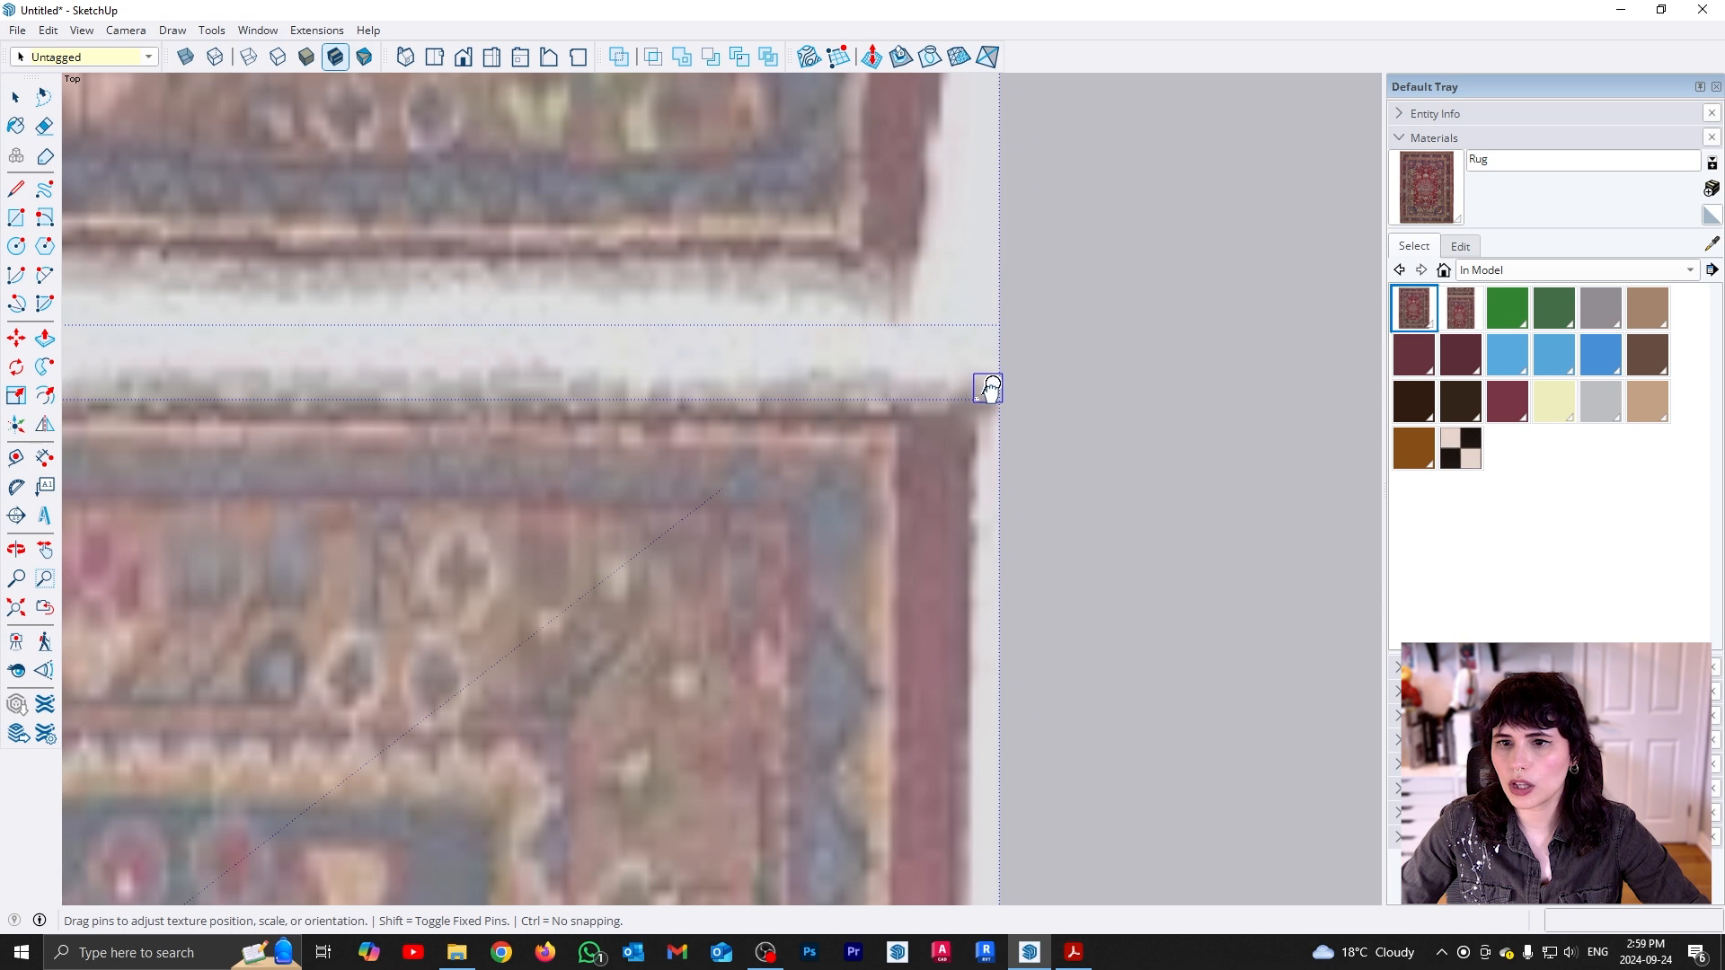
left_click(912, 388)
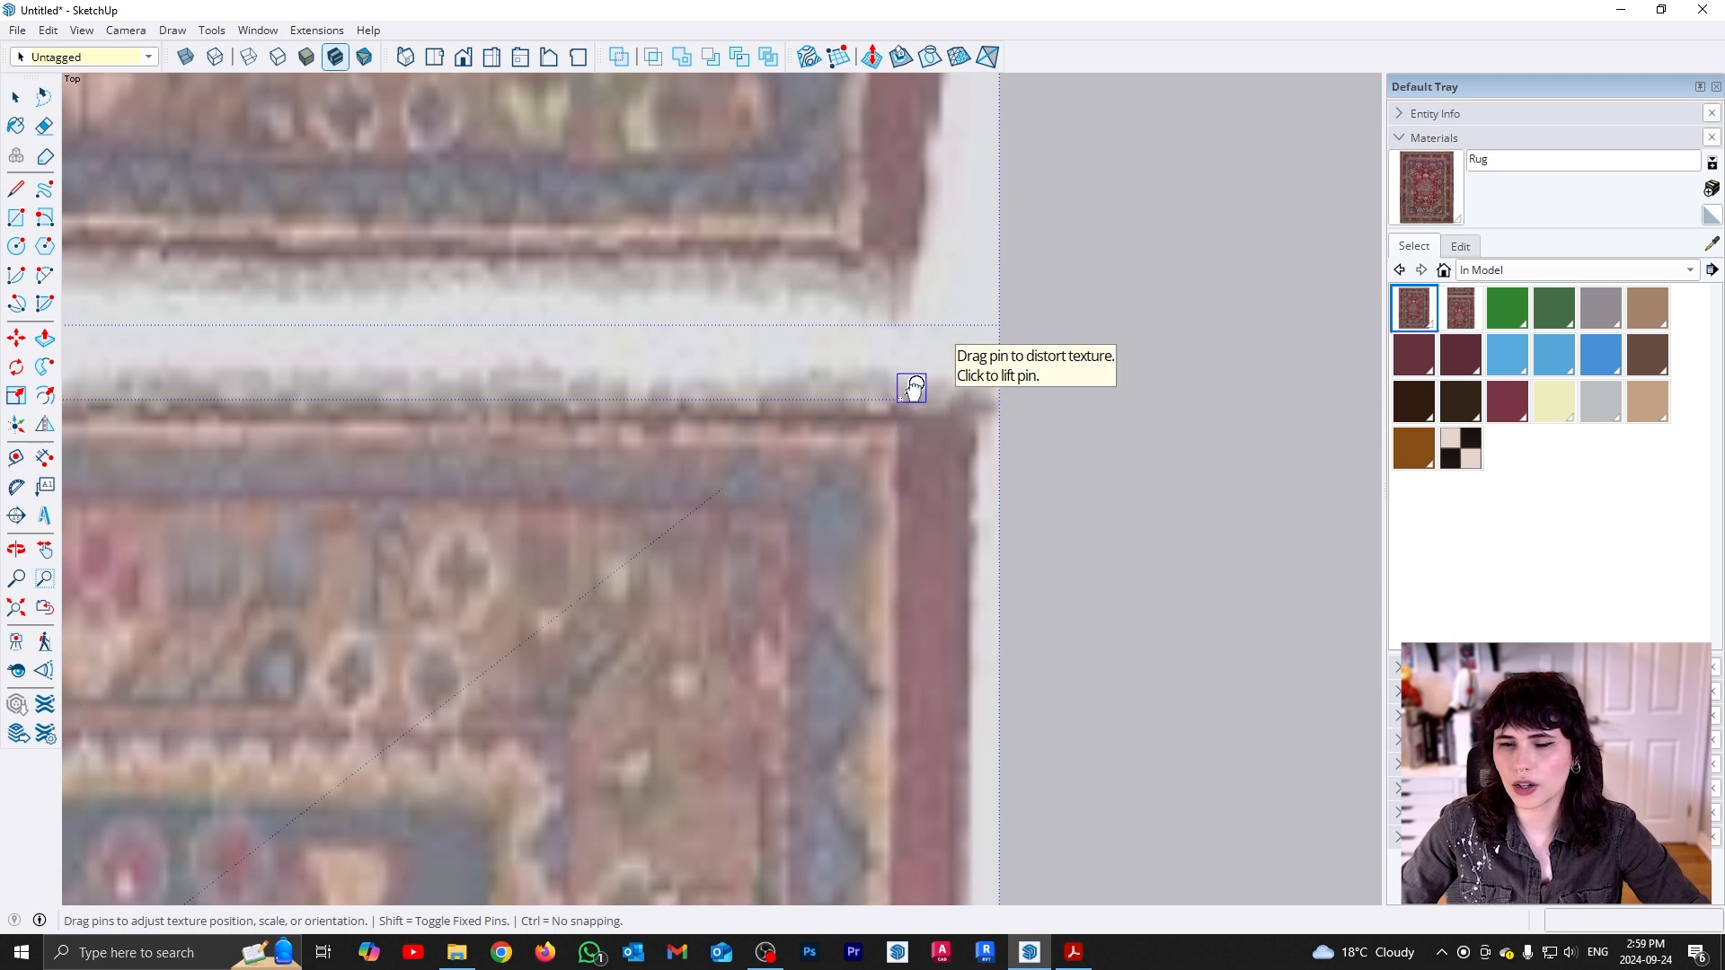
Move the texture to the rectangle's lower-left corner with the red pin and stretch it to the lower-right corner with the green pin
scroll(872, 360, "down", 5)
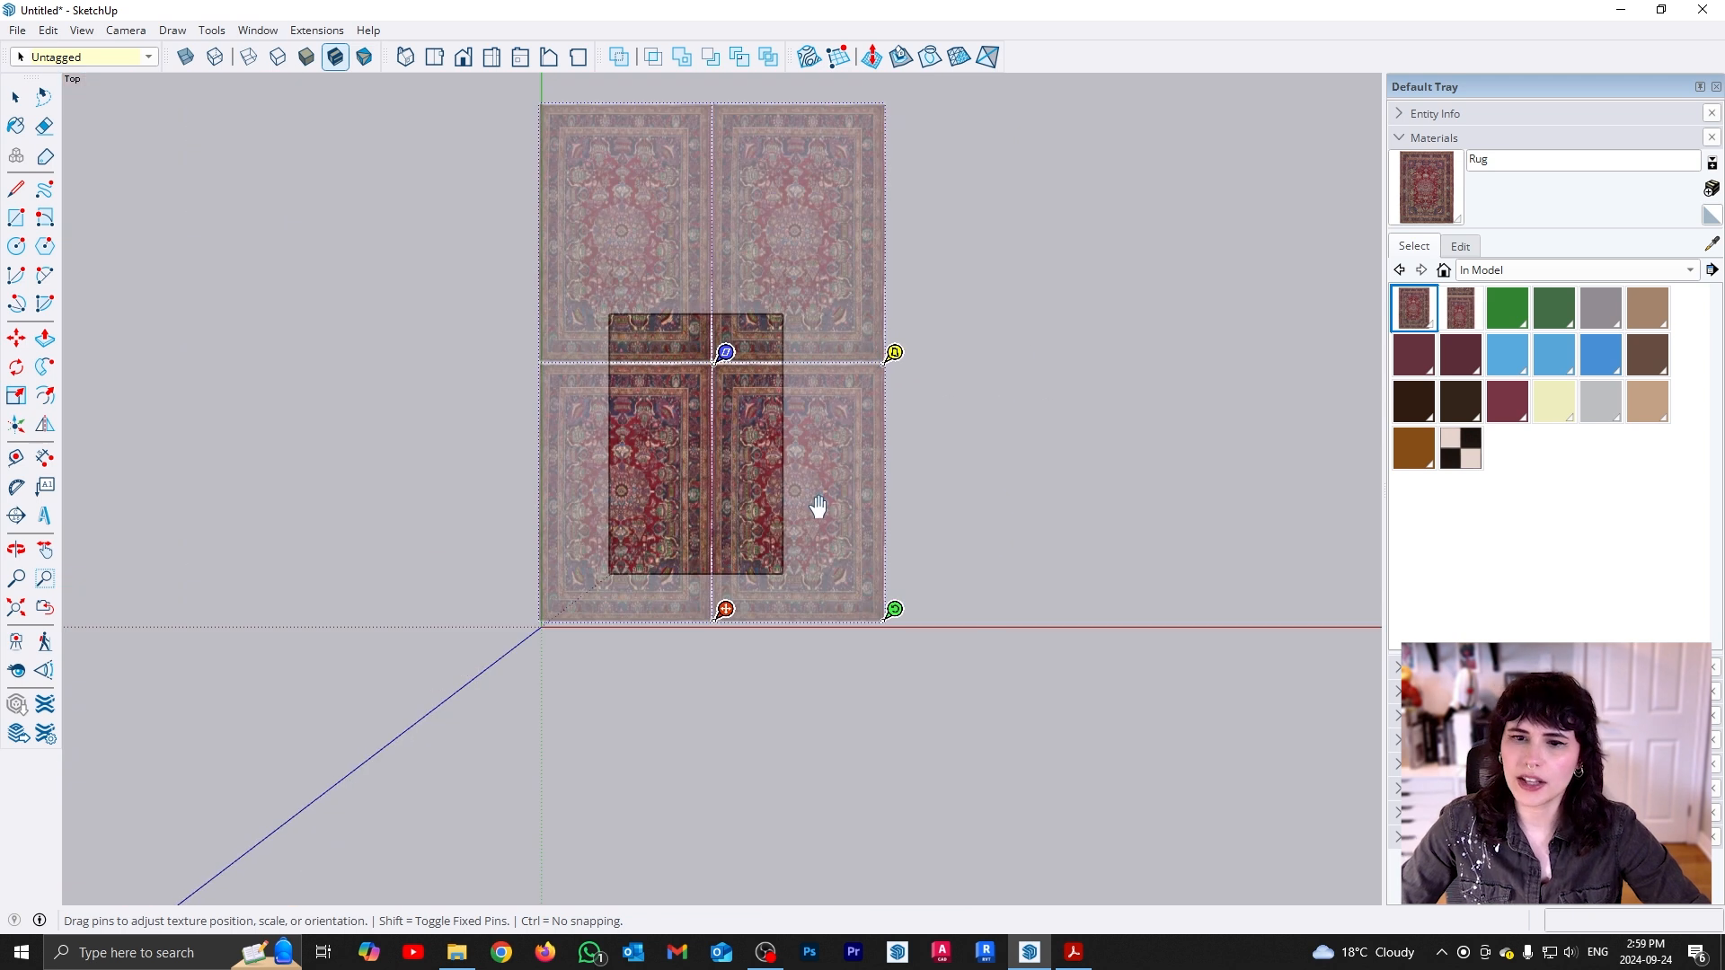
scroll(712, 615, "up", 4)
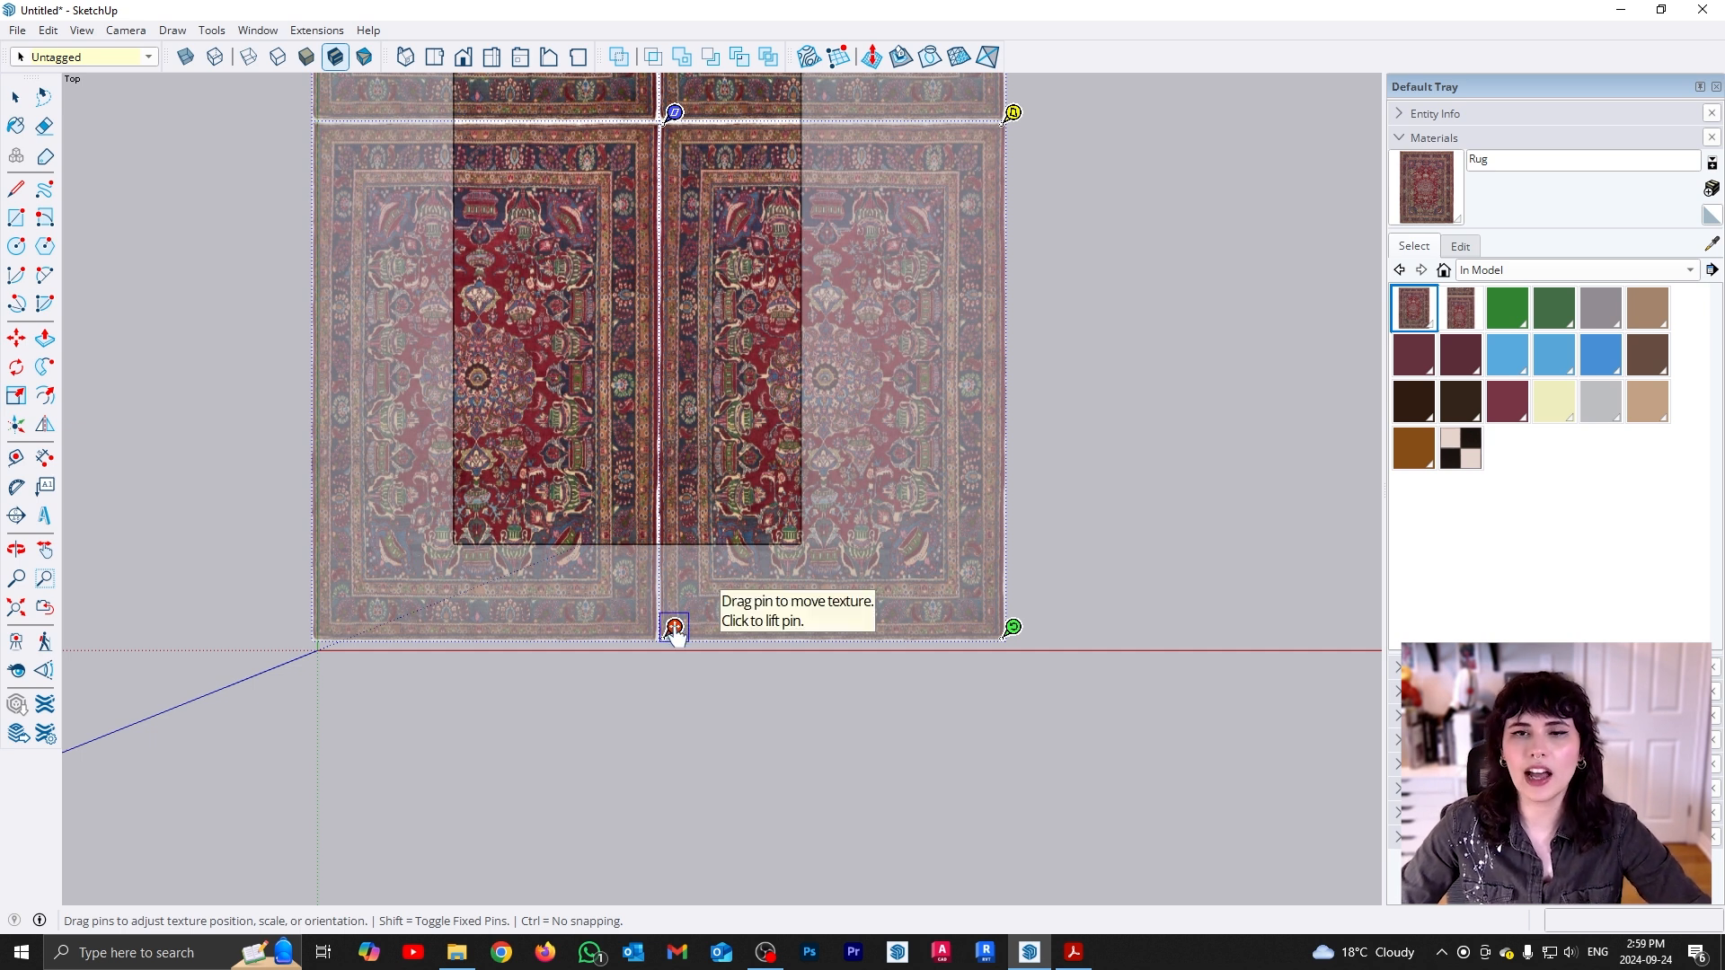
left_click_drag(674, 628, 465, 534)
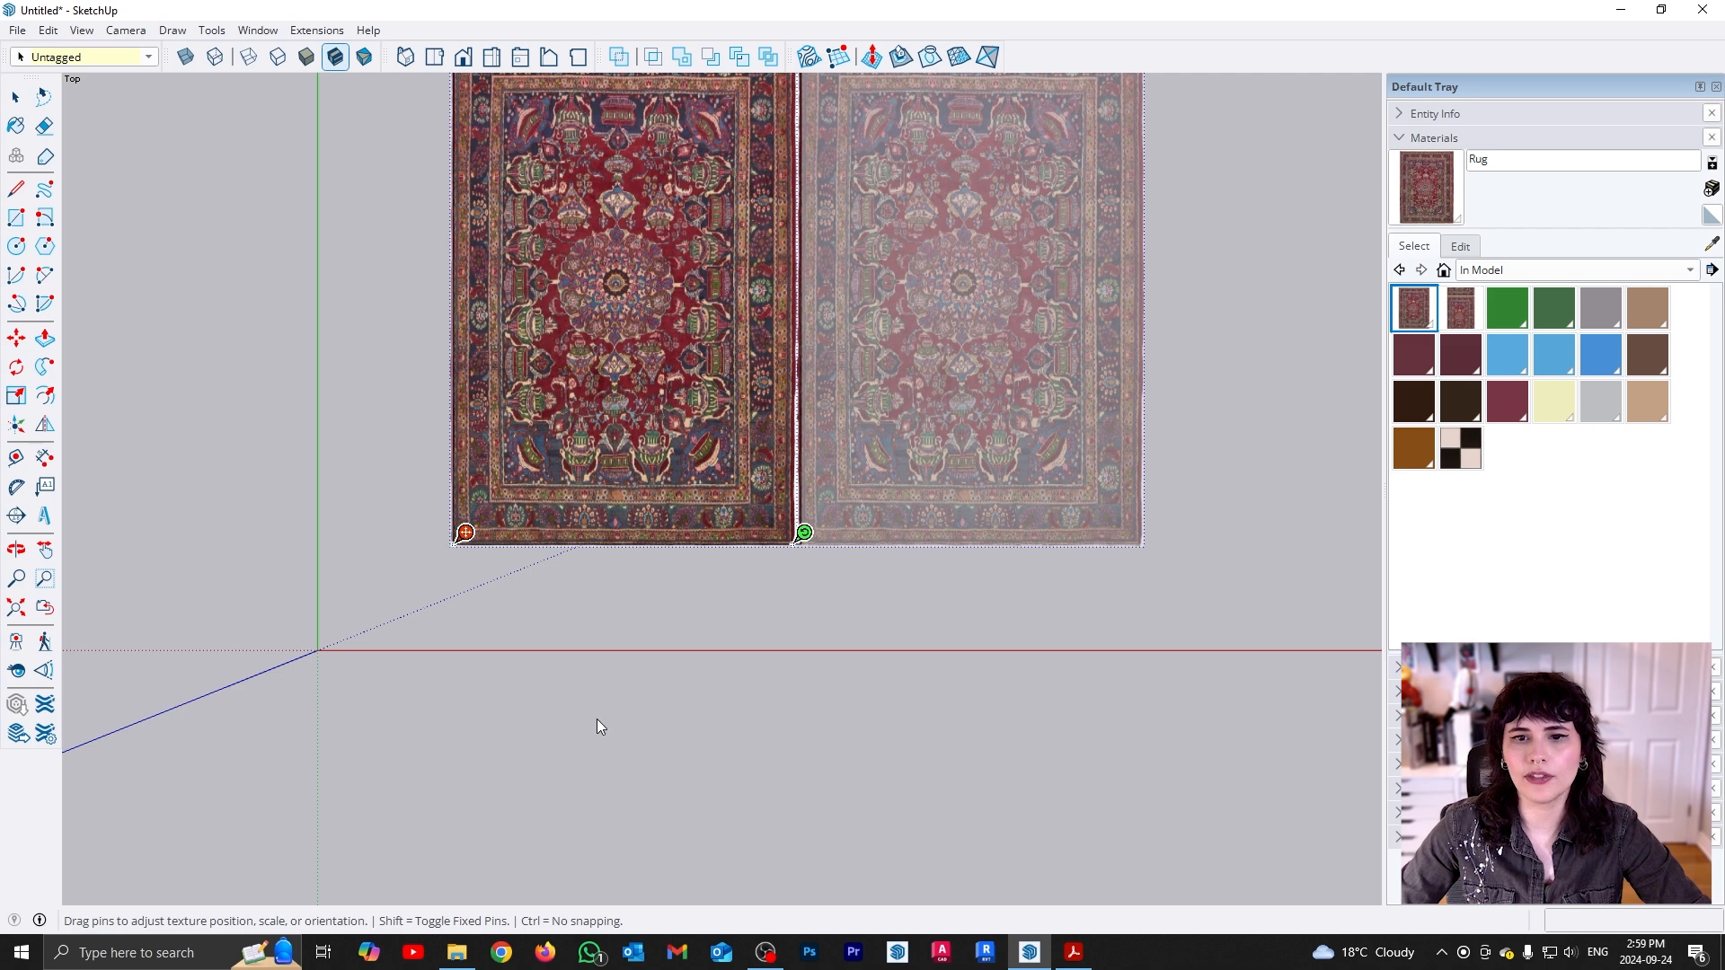
scroll(759, 564, "down", 1)
scroll(710, 593, "up", 6)
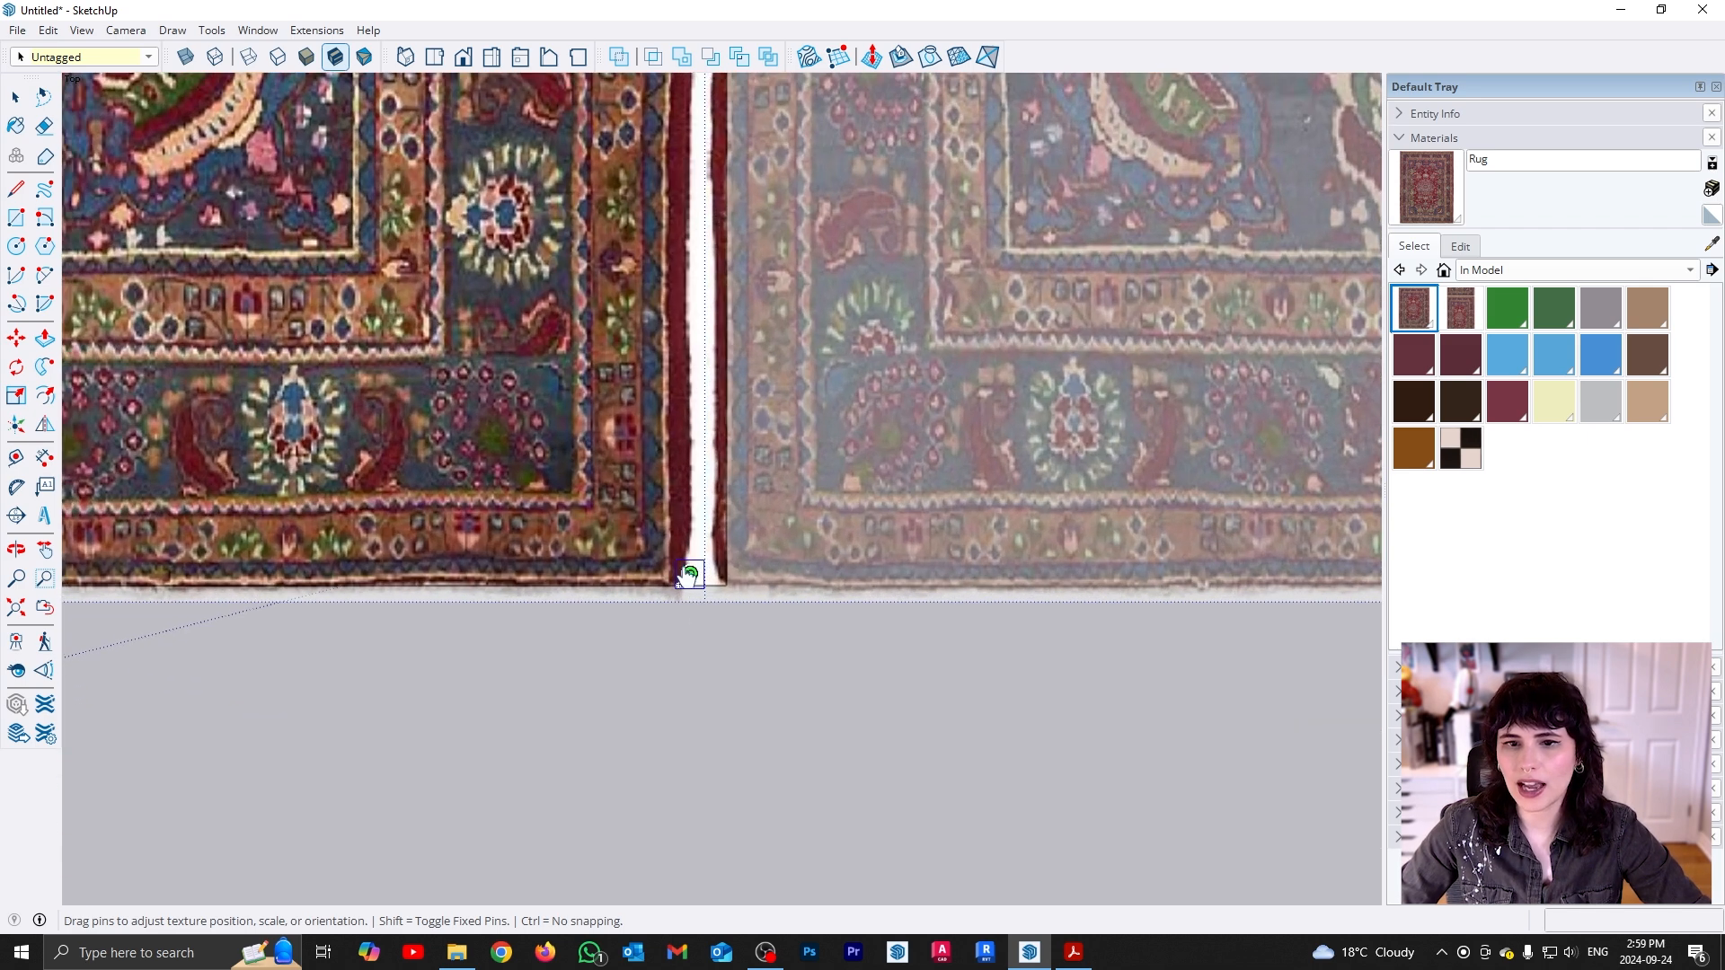
left_click_drag(689, 577, 735, 582)
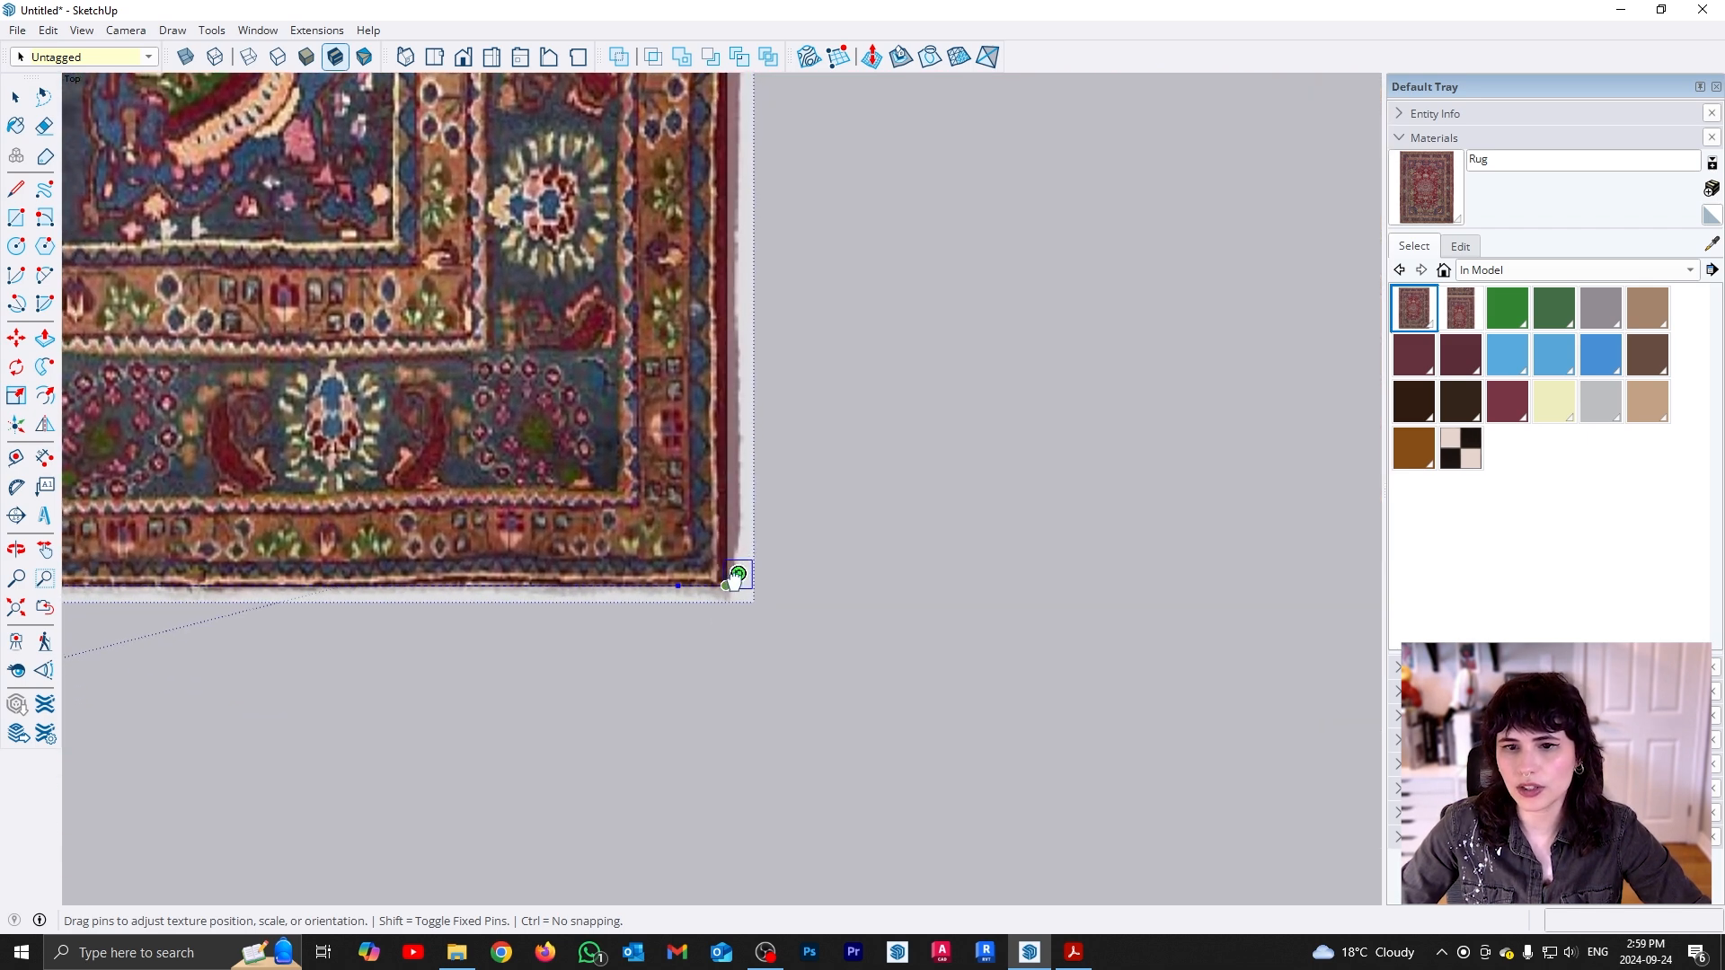
Stretch the rug texture to the rectangle's upper-left corner with the blue pin and to its upper-right corner with the yellow pin
scroll(759, 723, "down", 5)
scroll(489, 342, "up", 6)
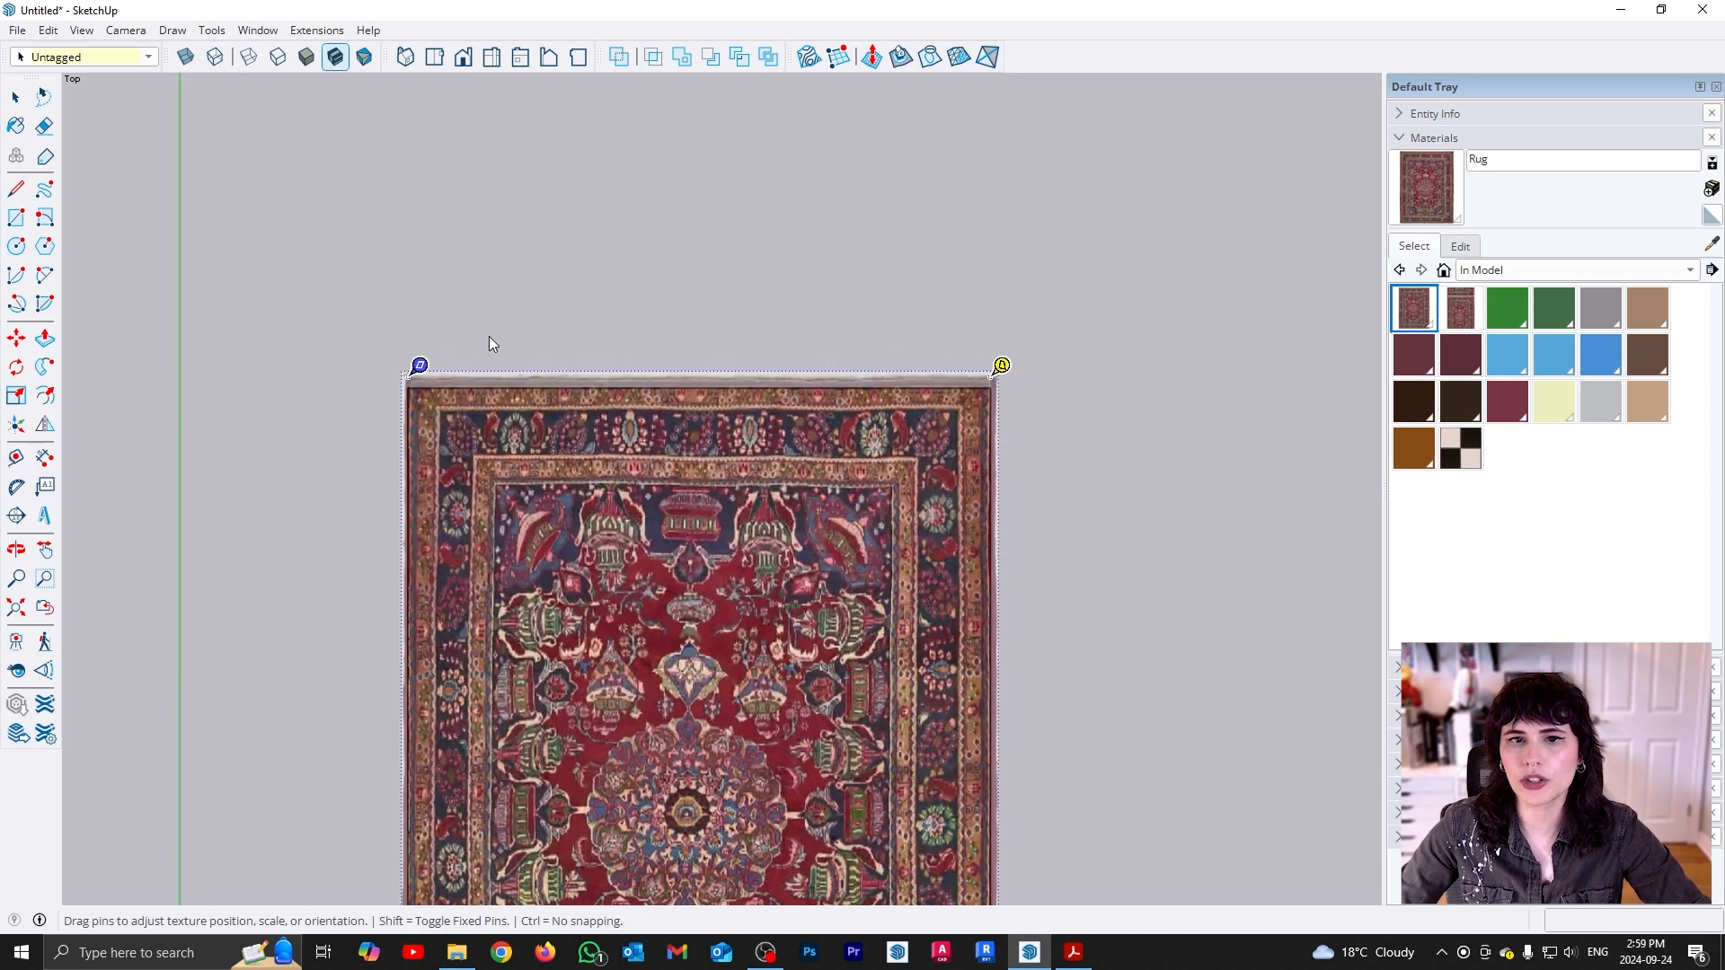
scroll(348, 409, "up", 4)
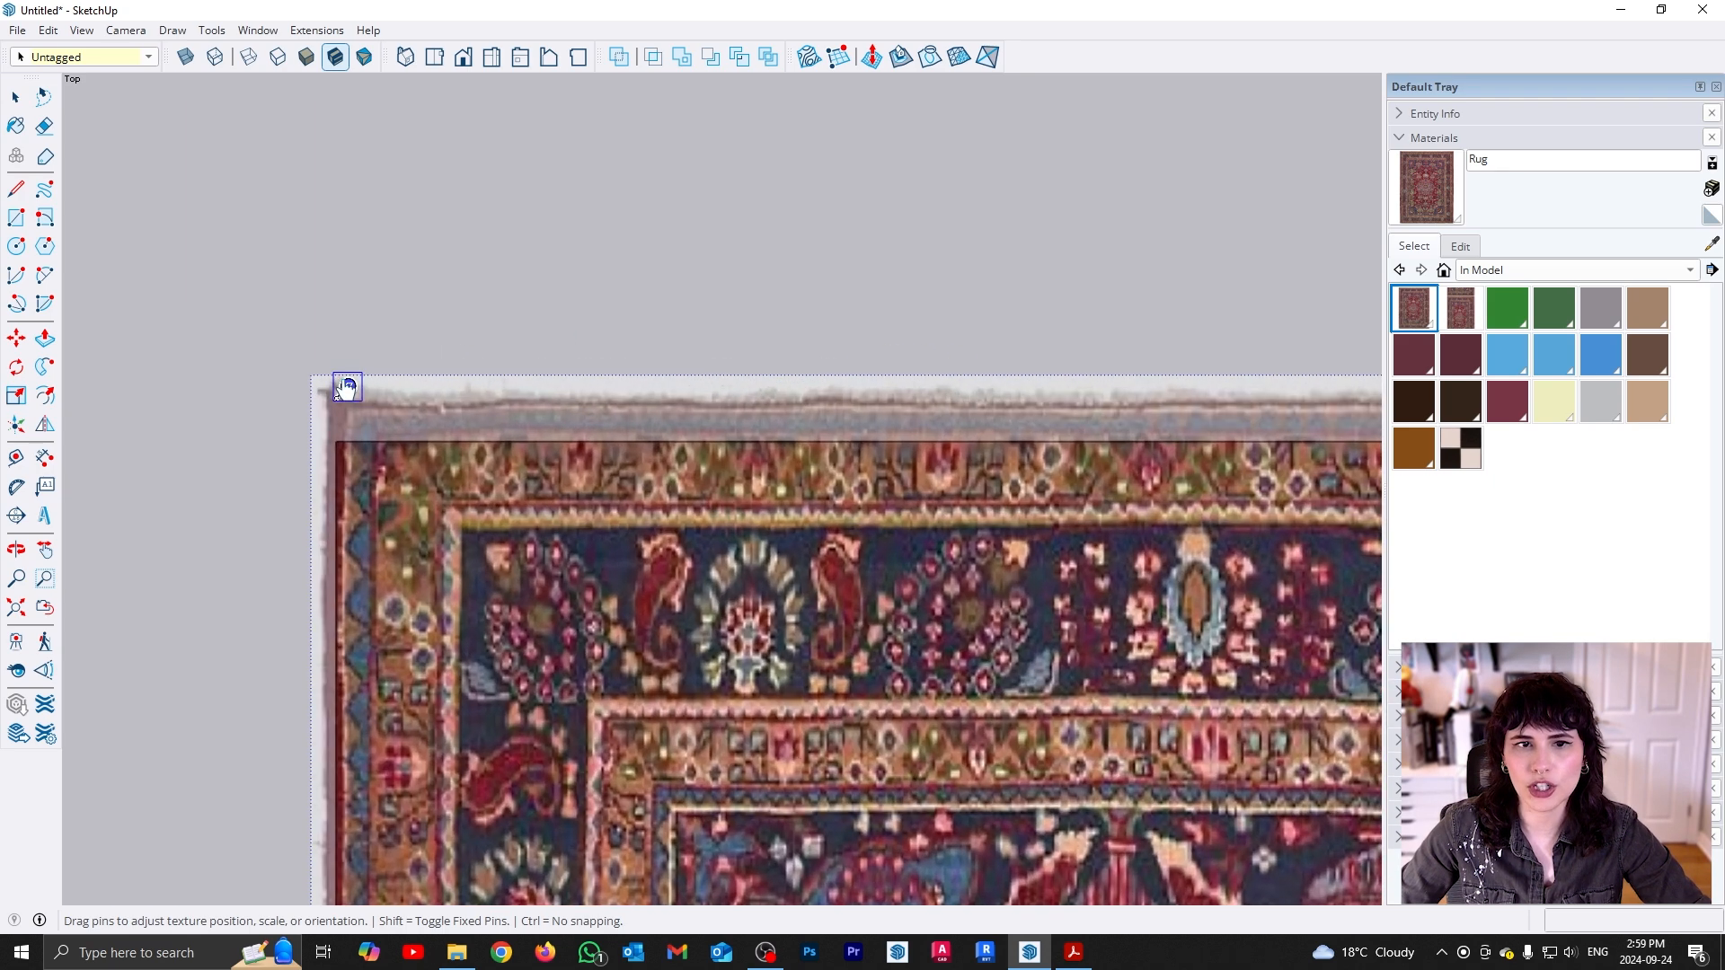
scroll(304, 415, "down", 4)
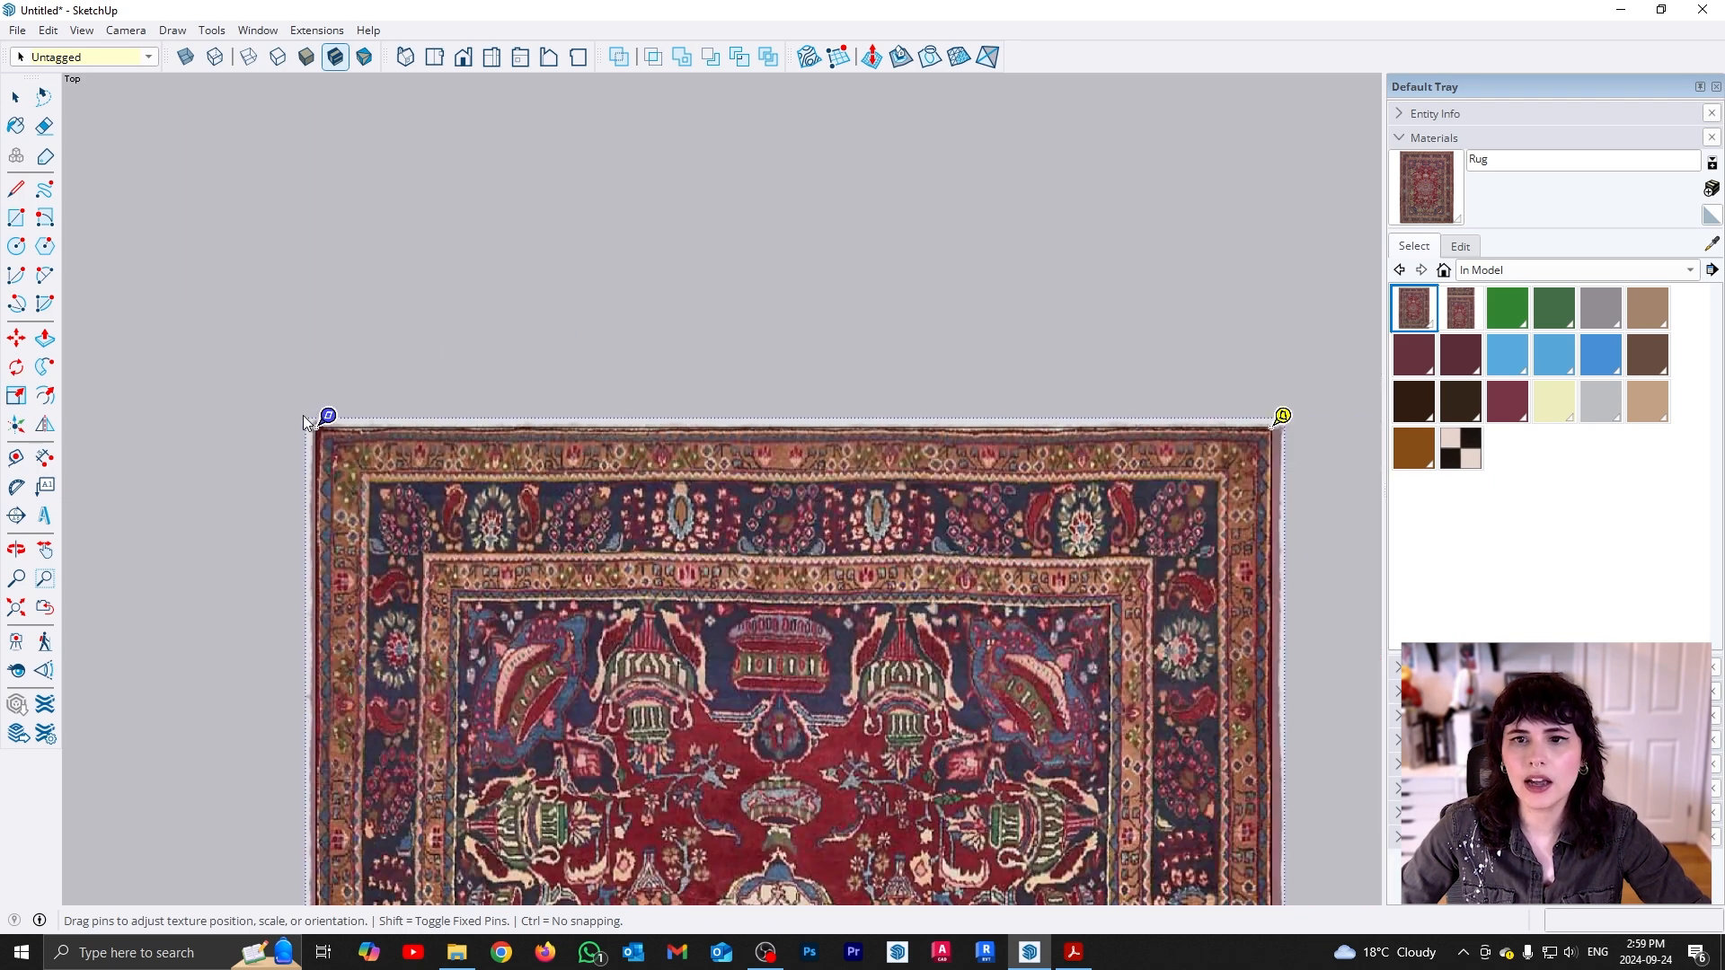
scroll(1062, 381, "up", 3)
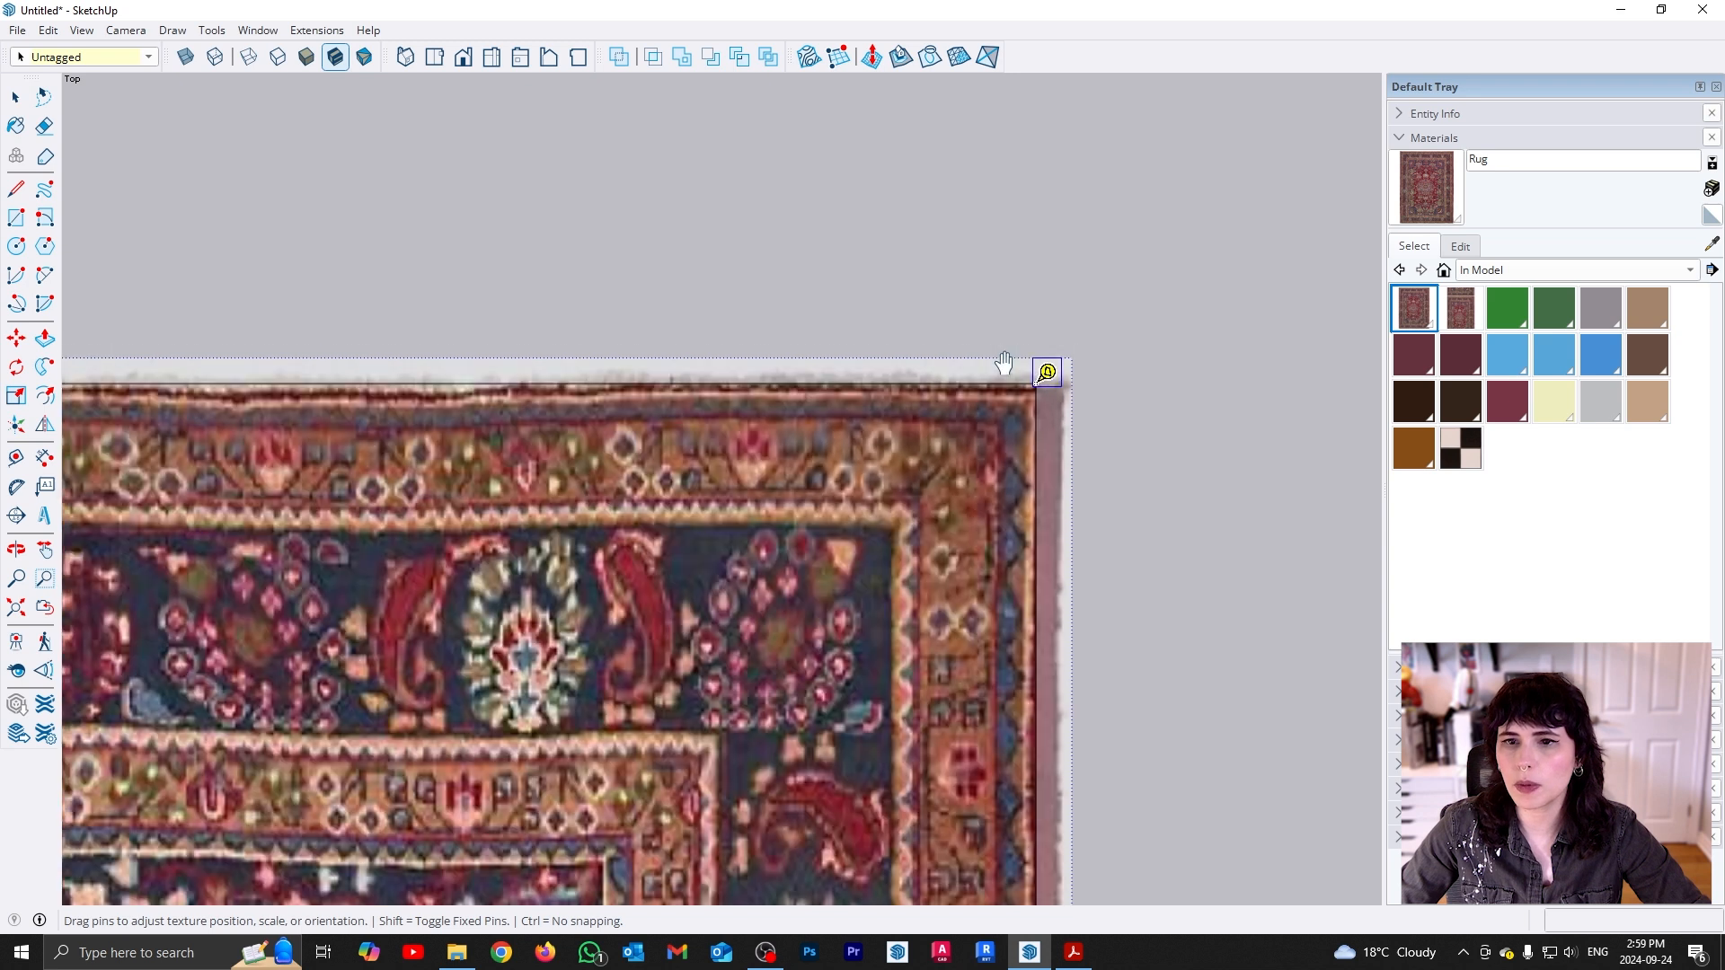
scroll(1048, 370, "down", 6)
scroll(835, 361, "down", 4)
scroll(898, 509, "up", 3)
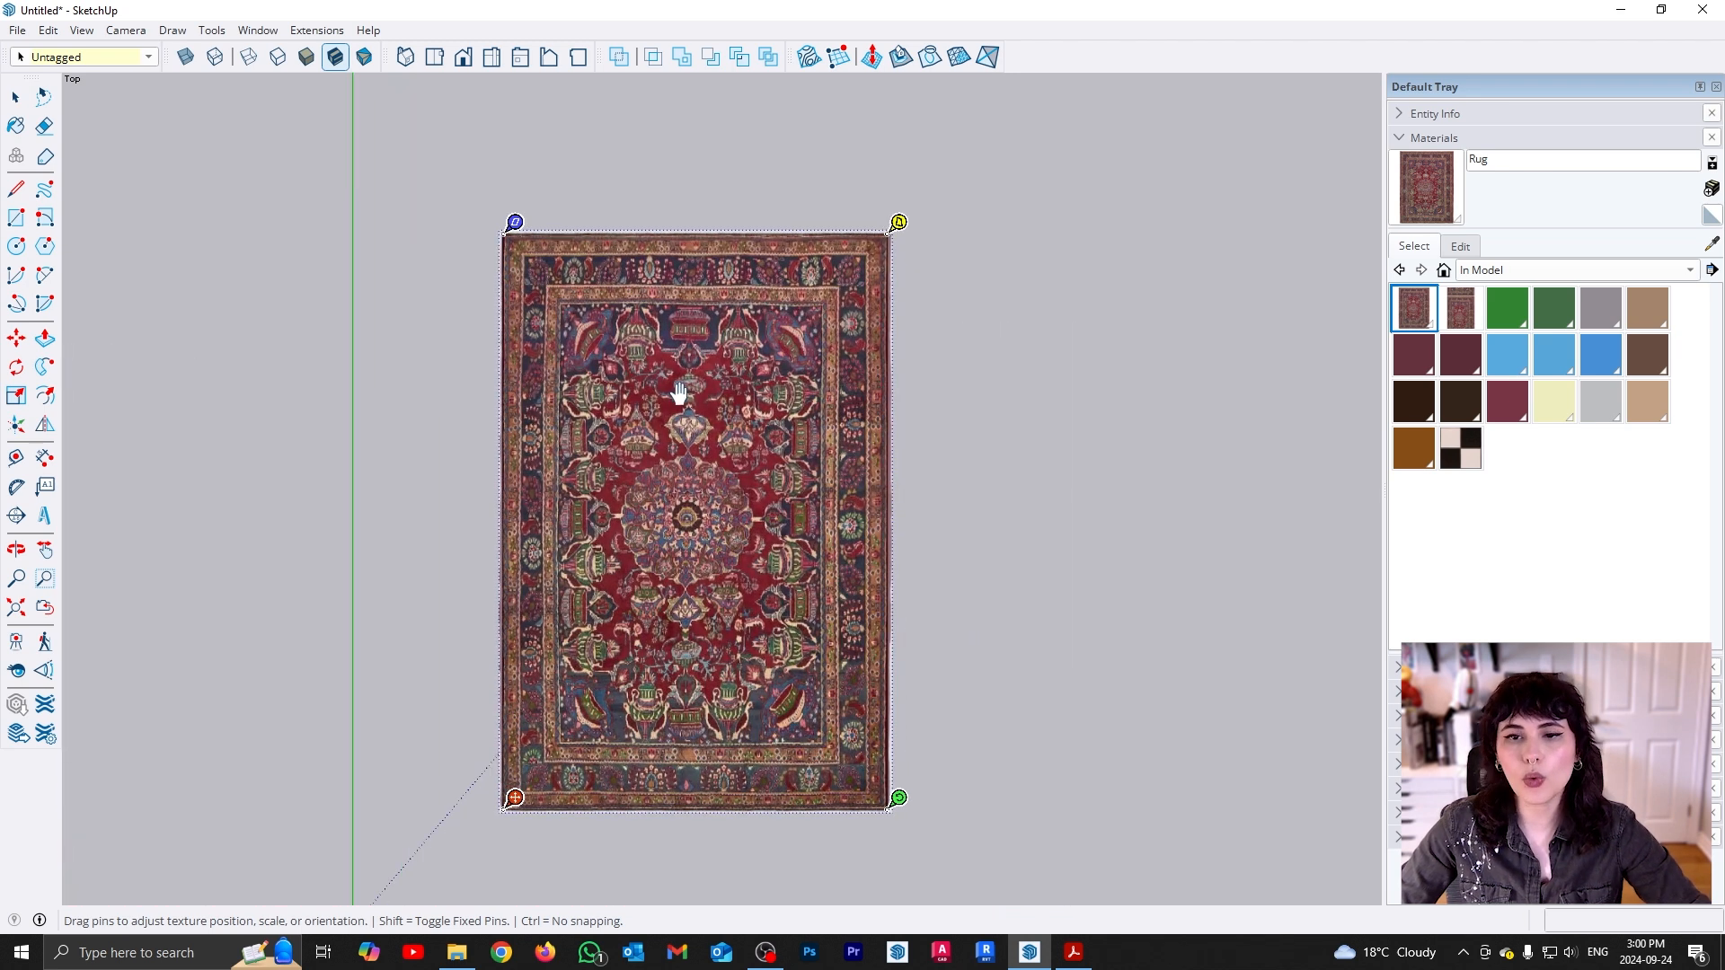
Finish positioning the rug texture and check the rectangle's edges and corners from an angled view
scroll(719, 476, "down", 2)
scroll(786, 558, "down", 2)
scroll(789, 562, "up", 3)
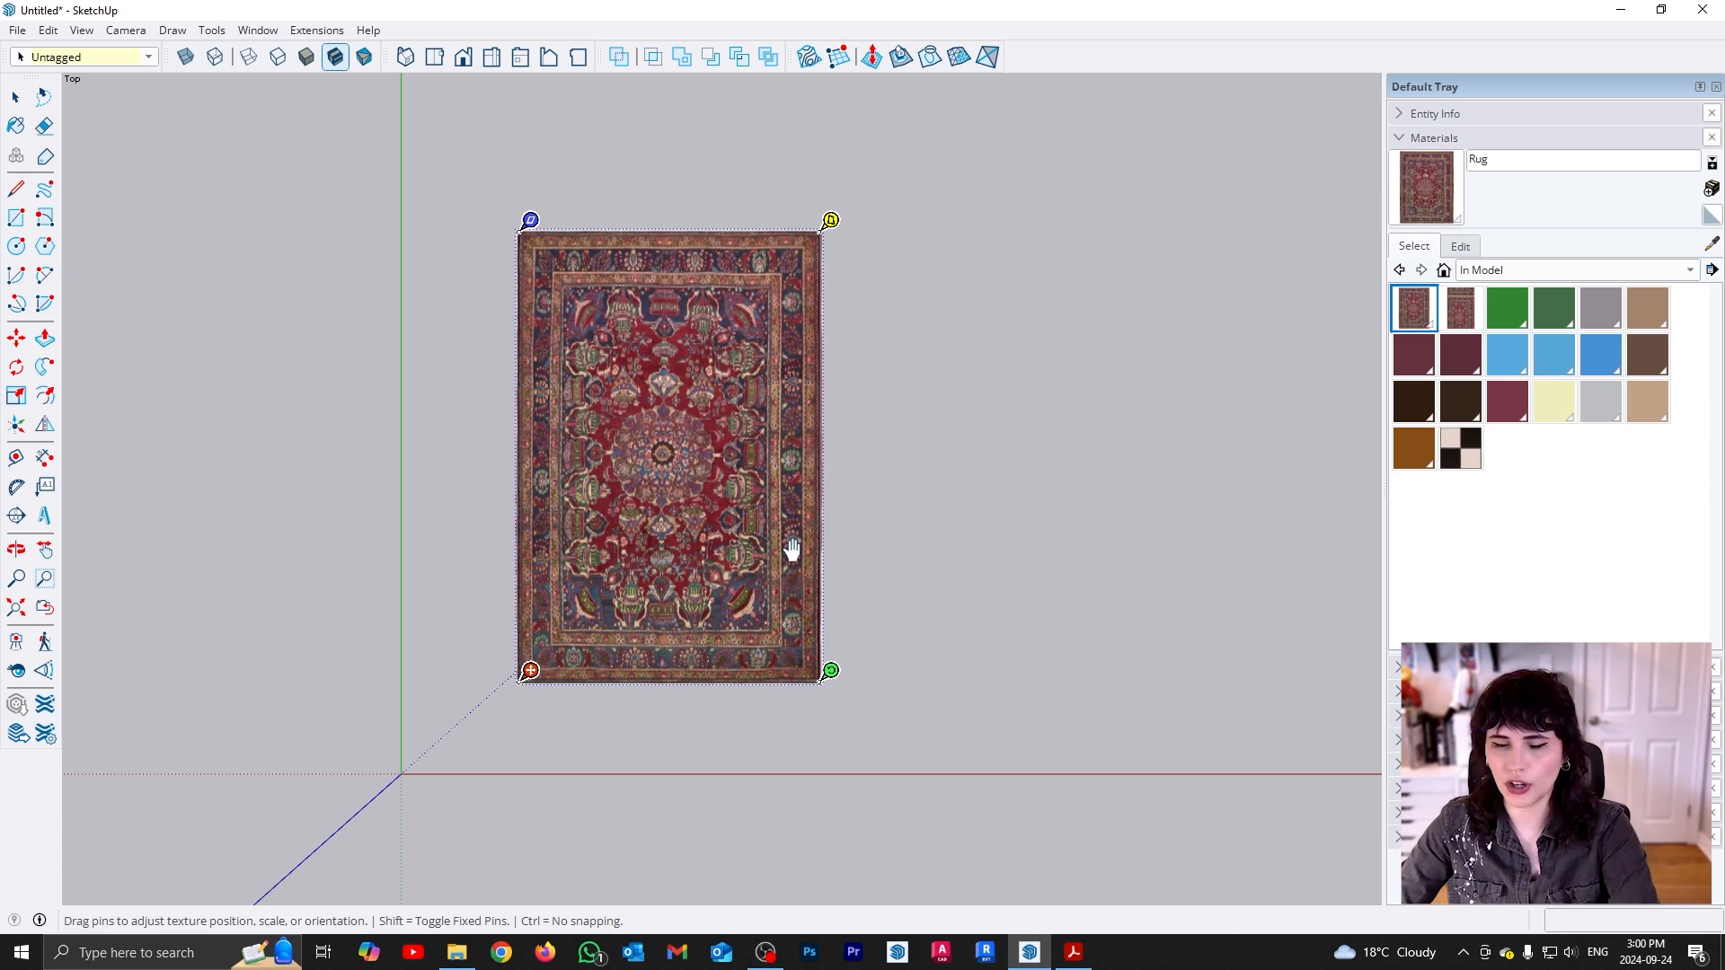
left_click(870, 550)
middle_click_drag(863, 685, 551, 466, "shift")
scroll(654, 771, "up", 8)
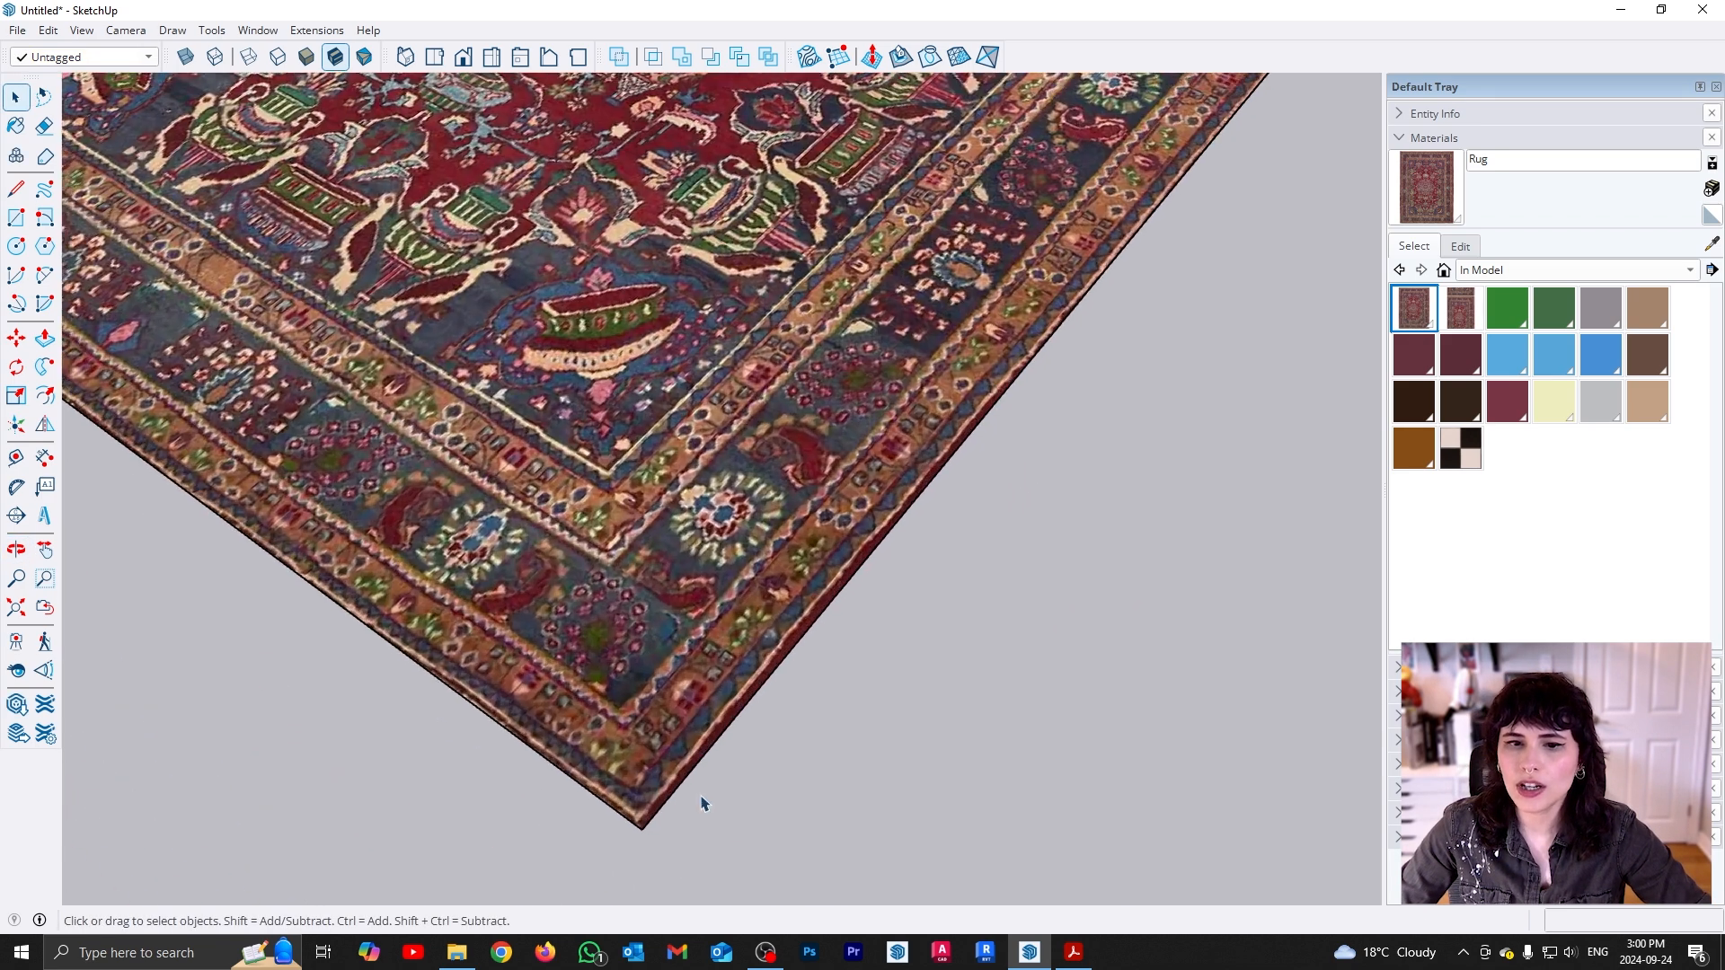
scroll(704, 802, "down", 10)
middle_click_drag(621, 652, 655, 629)
scroll(661, 676, "up", 5)
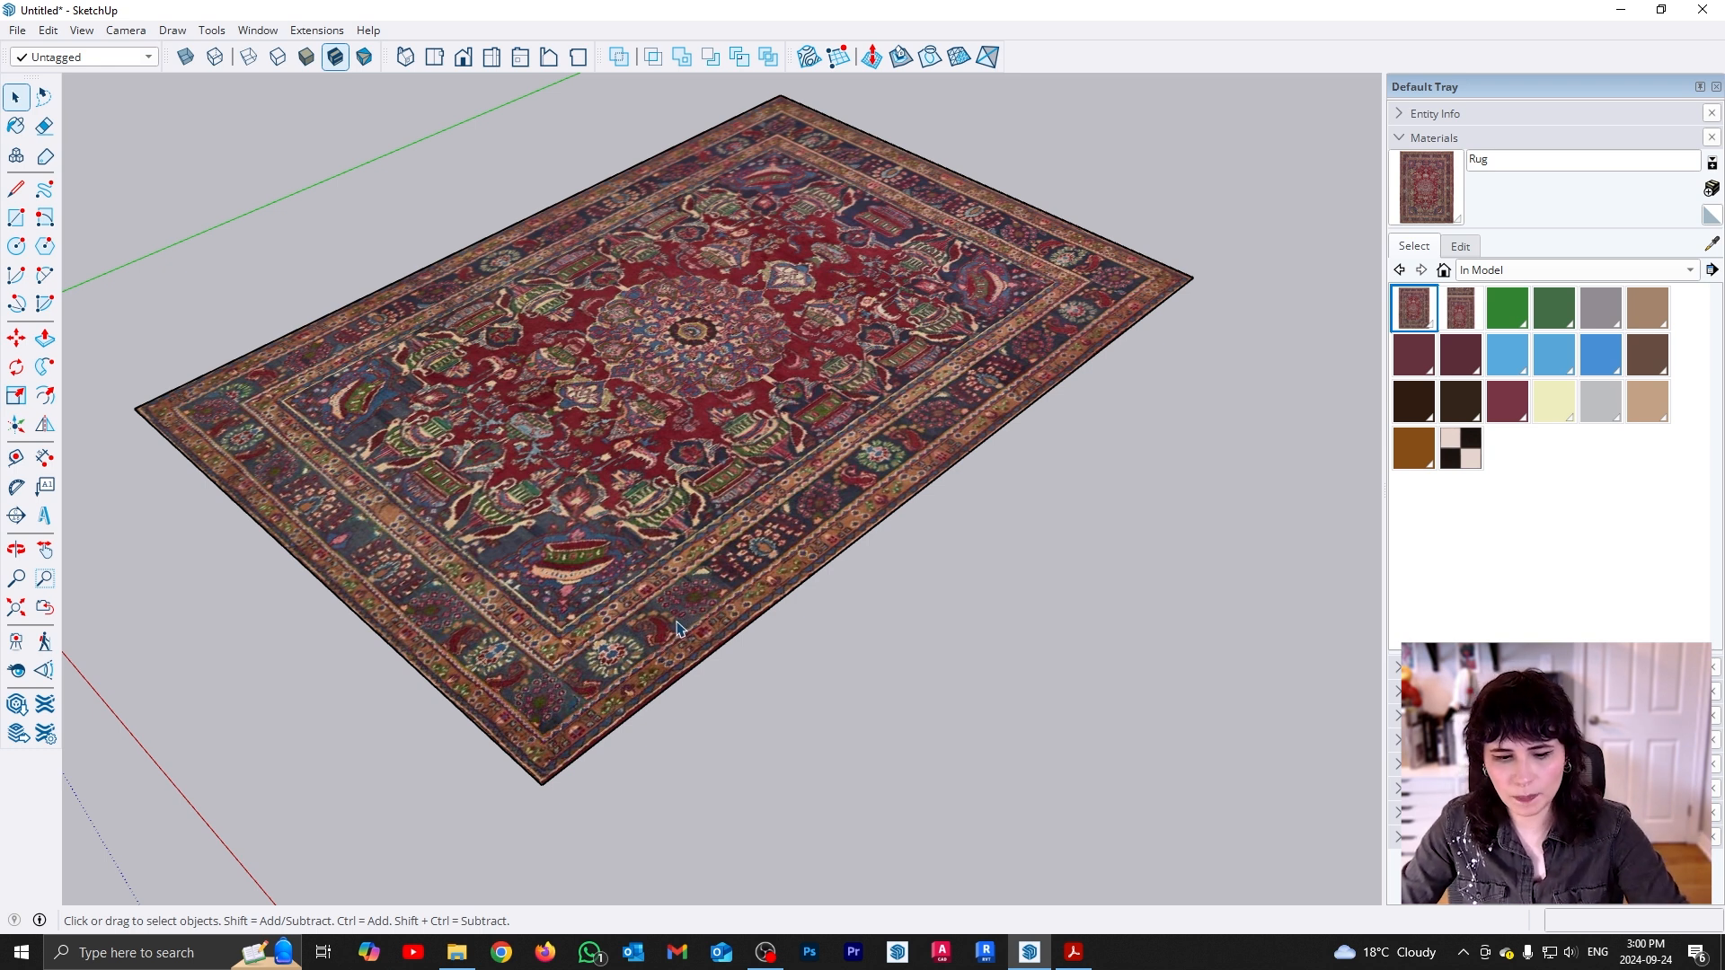
Return to the top view and draw a 2' by 3' rectangle beside the rug
key("2")
scroll(710, 602, "up", 2)
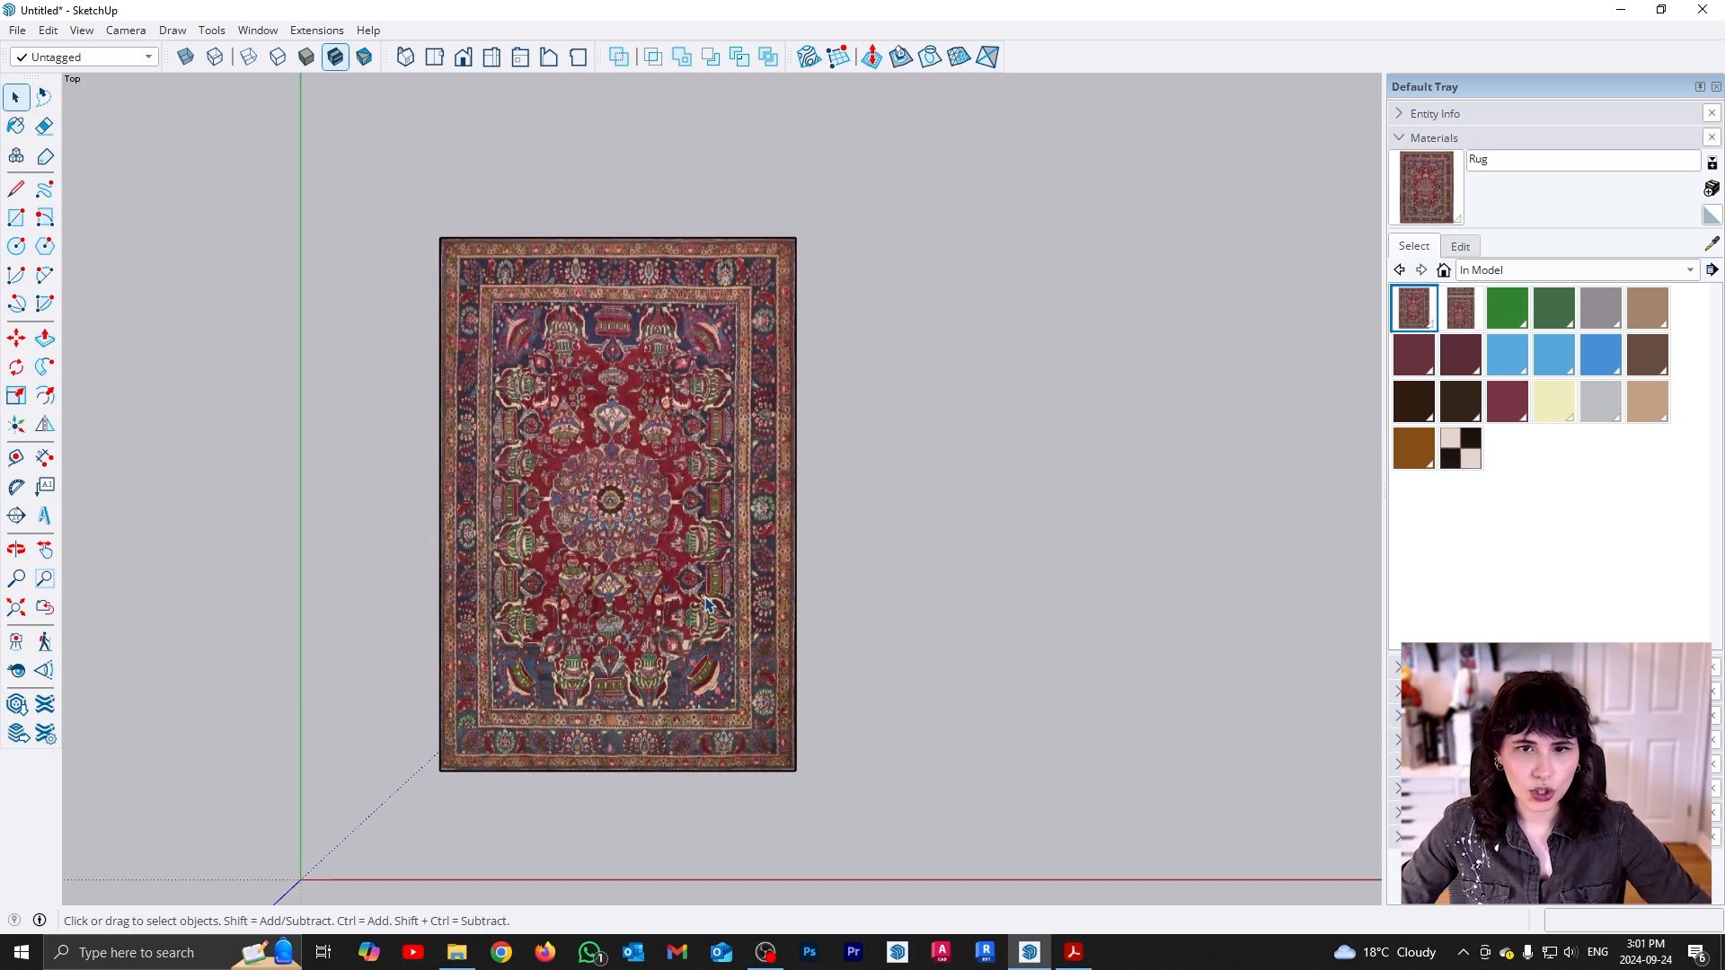
middle_click_drag(1023, 642, 995, 637)
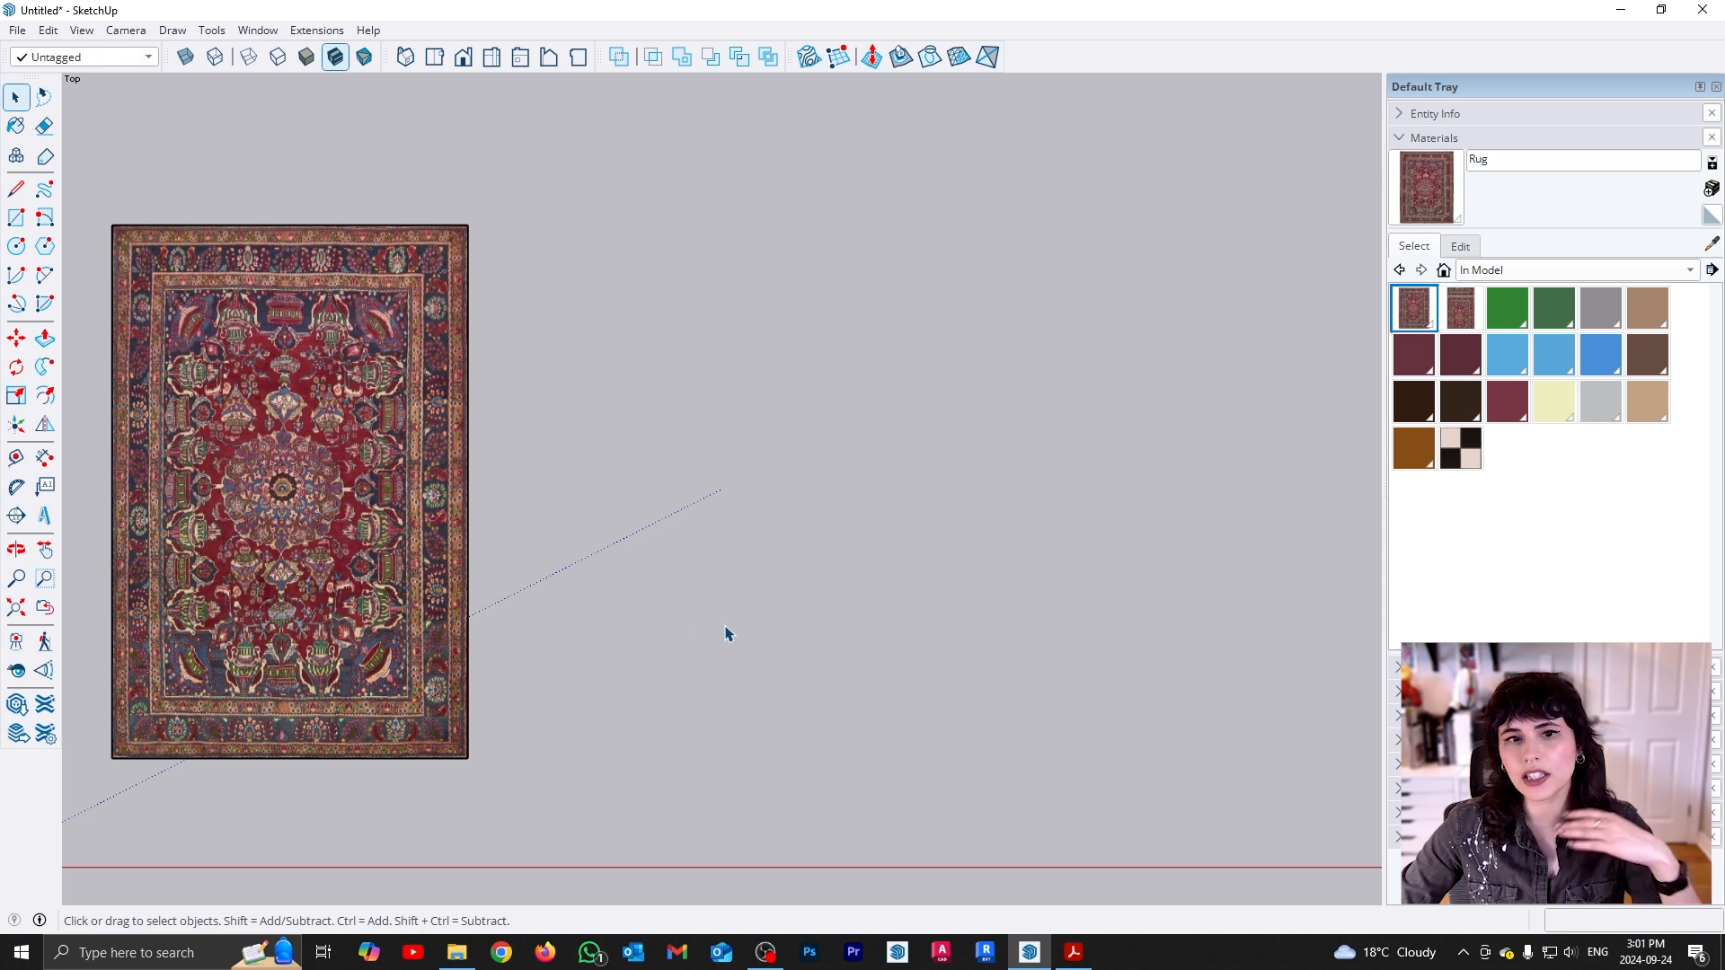
scroll(710, 617, "down", 1)
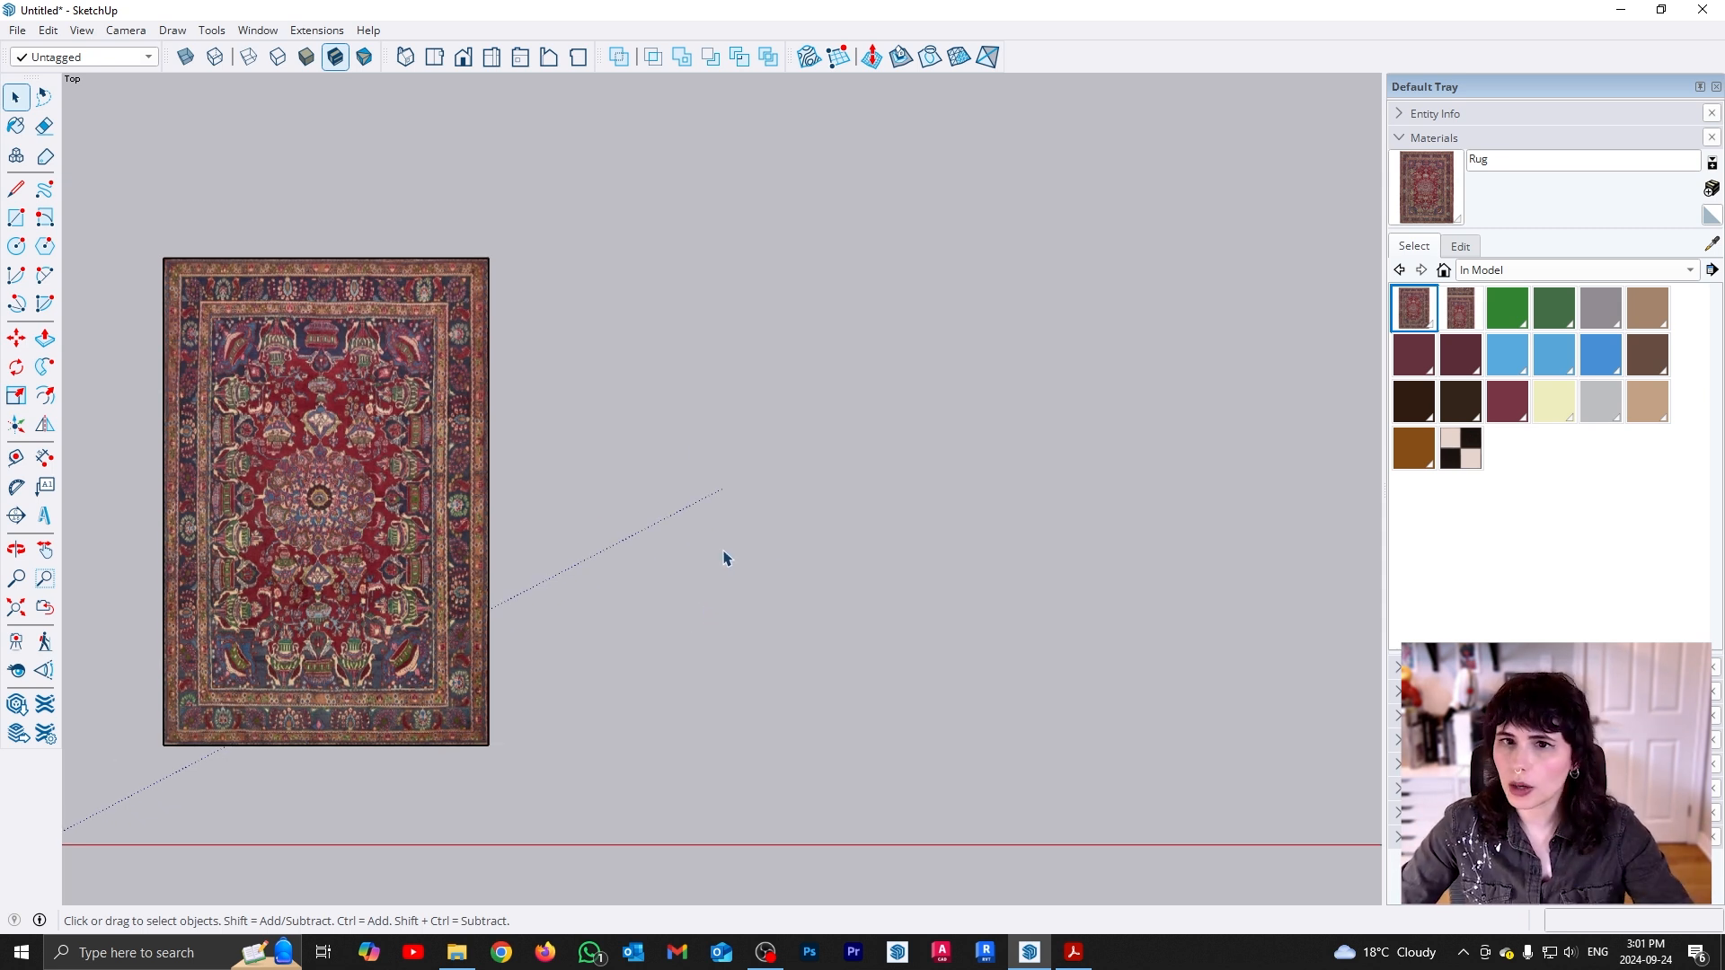
key("r")
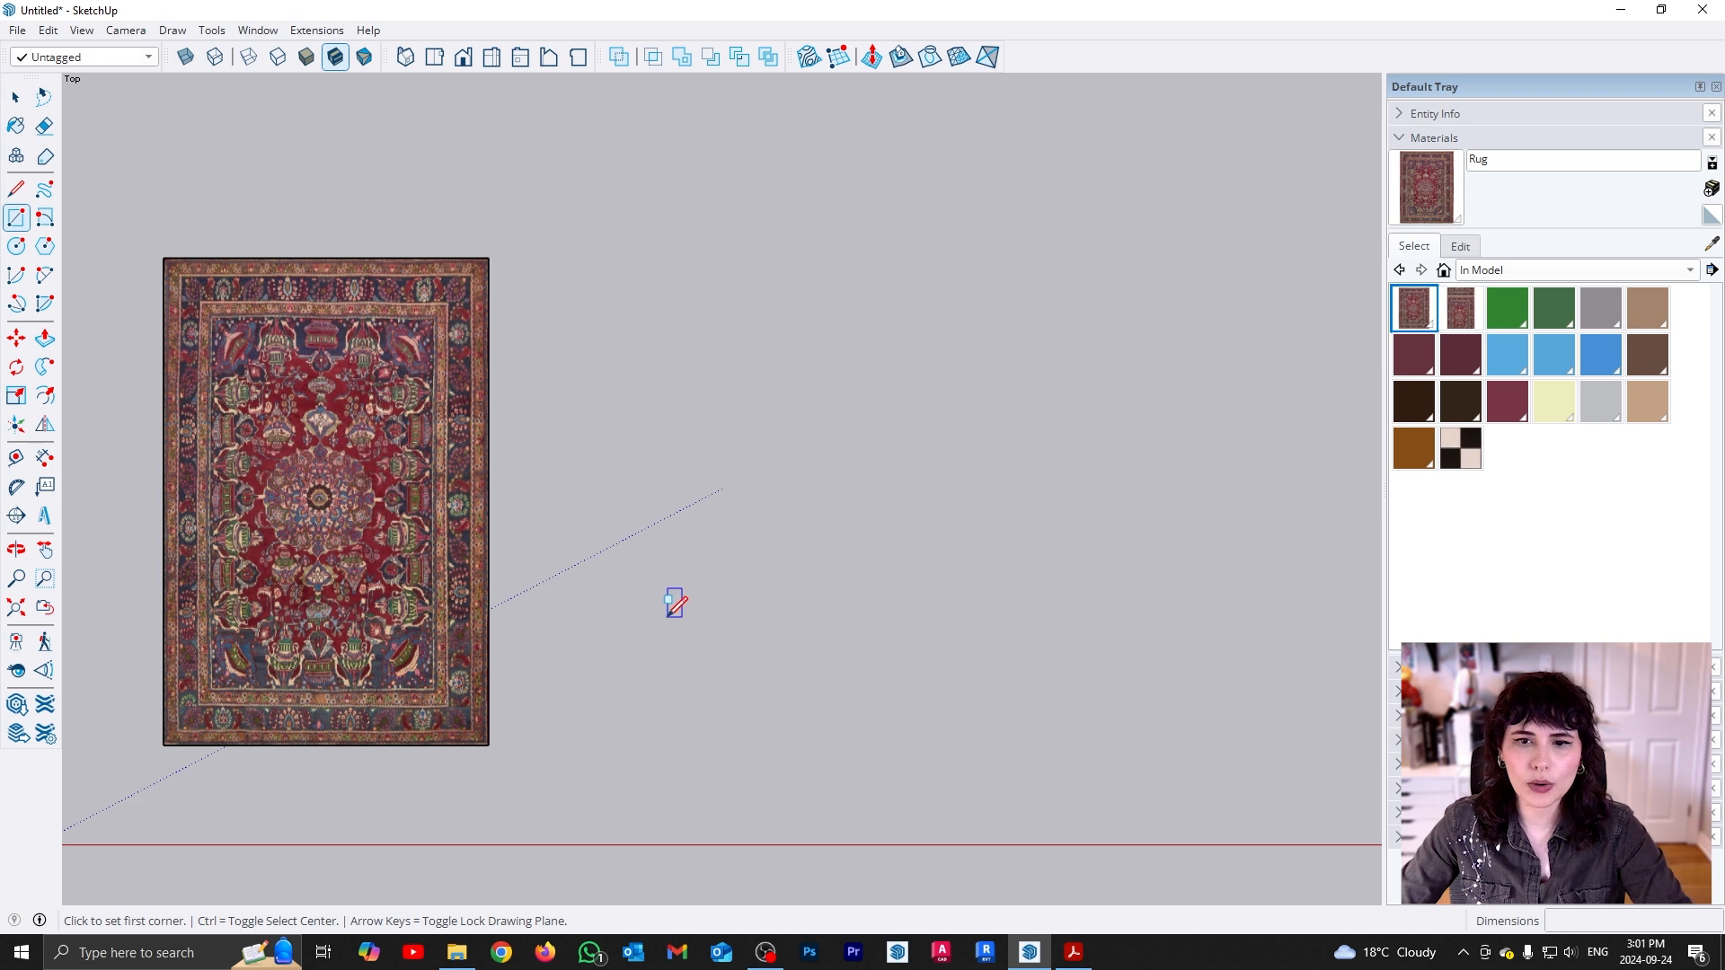
left_click(660, 608)
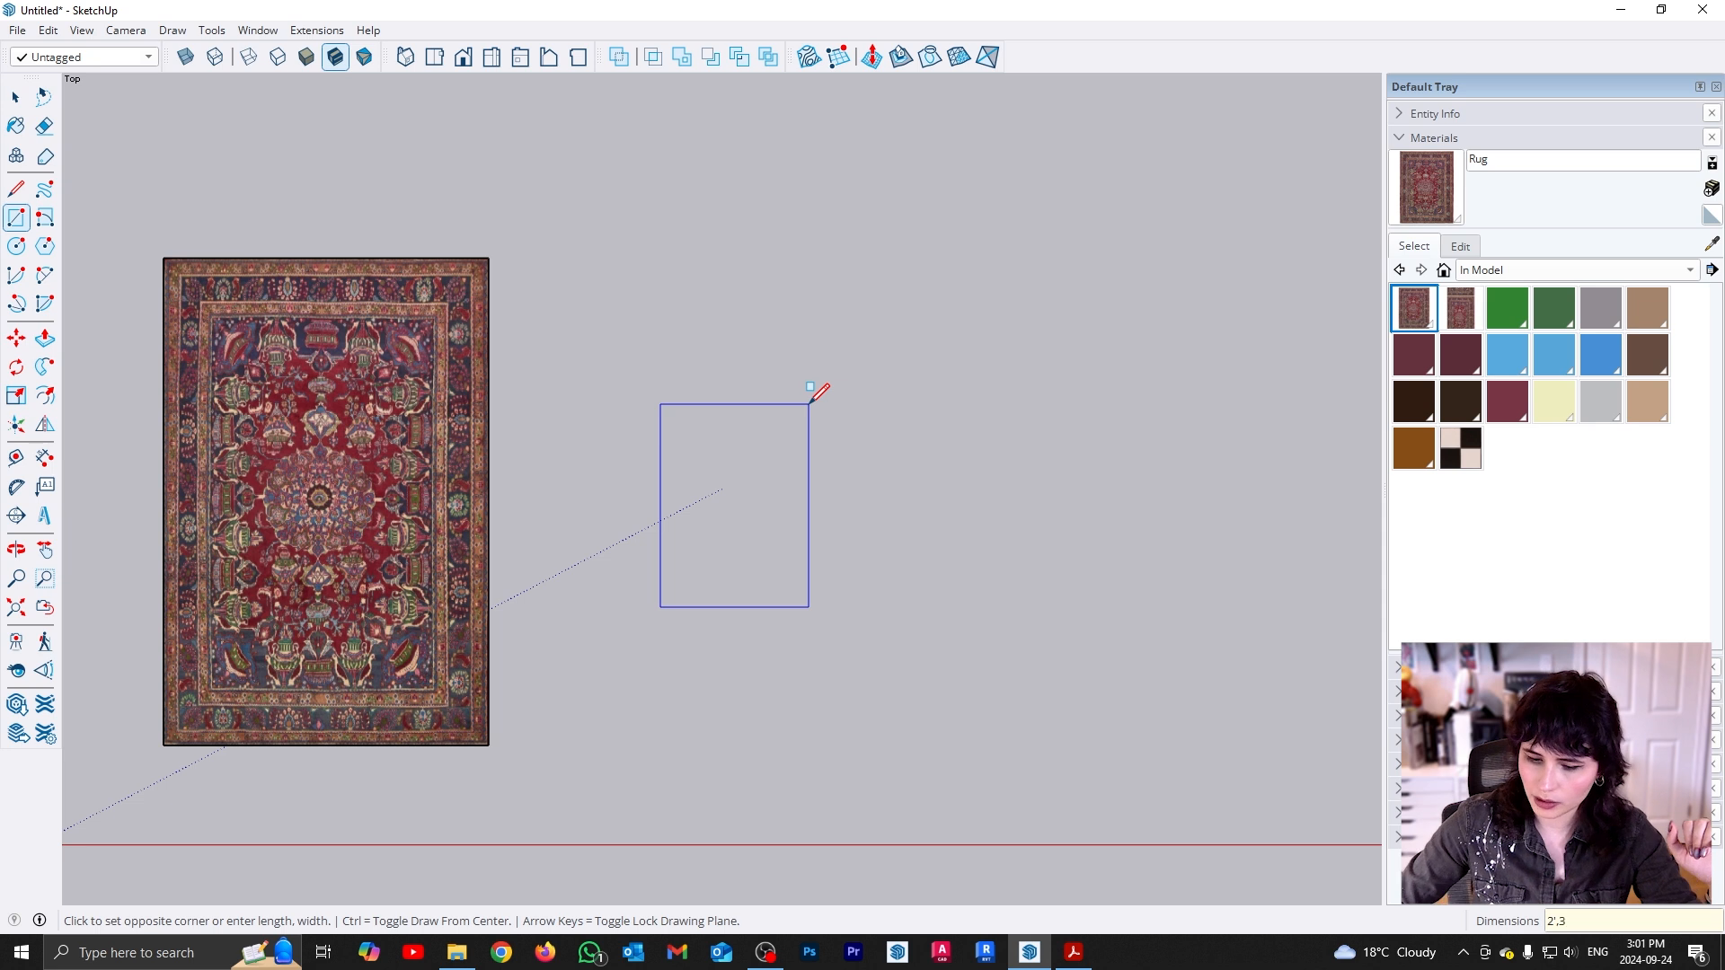
key("Return")
key("space")
Create a new material named Art using the image open-box-papier-mache-geo-panels-dimensional-wall-art-xl.jpg from the Desktop
scroll(789, 563, "up", 3)
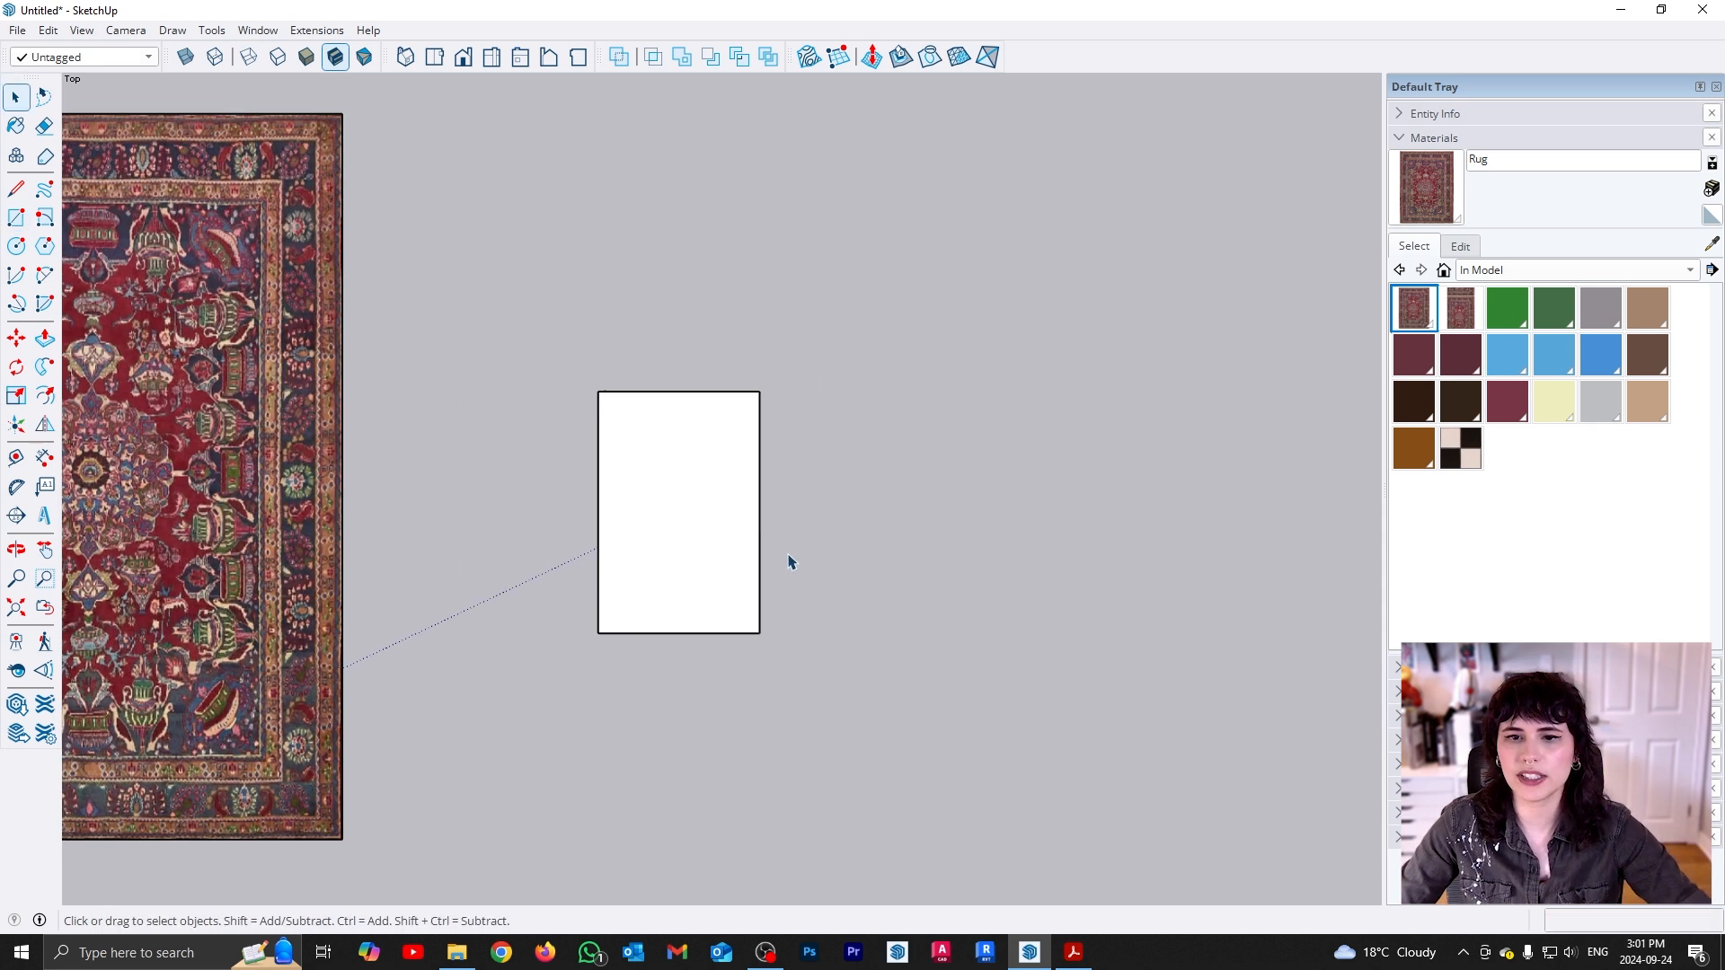
scroll(743, 549, "up", 1)
left_click(1712, 187)
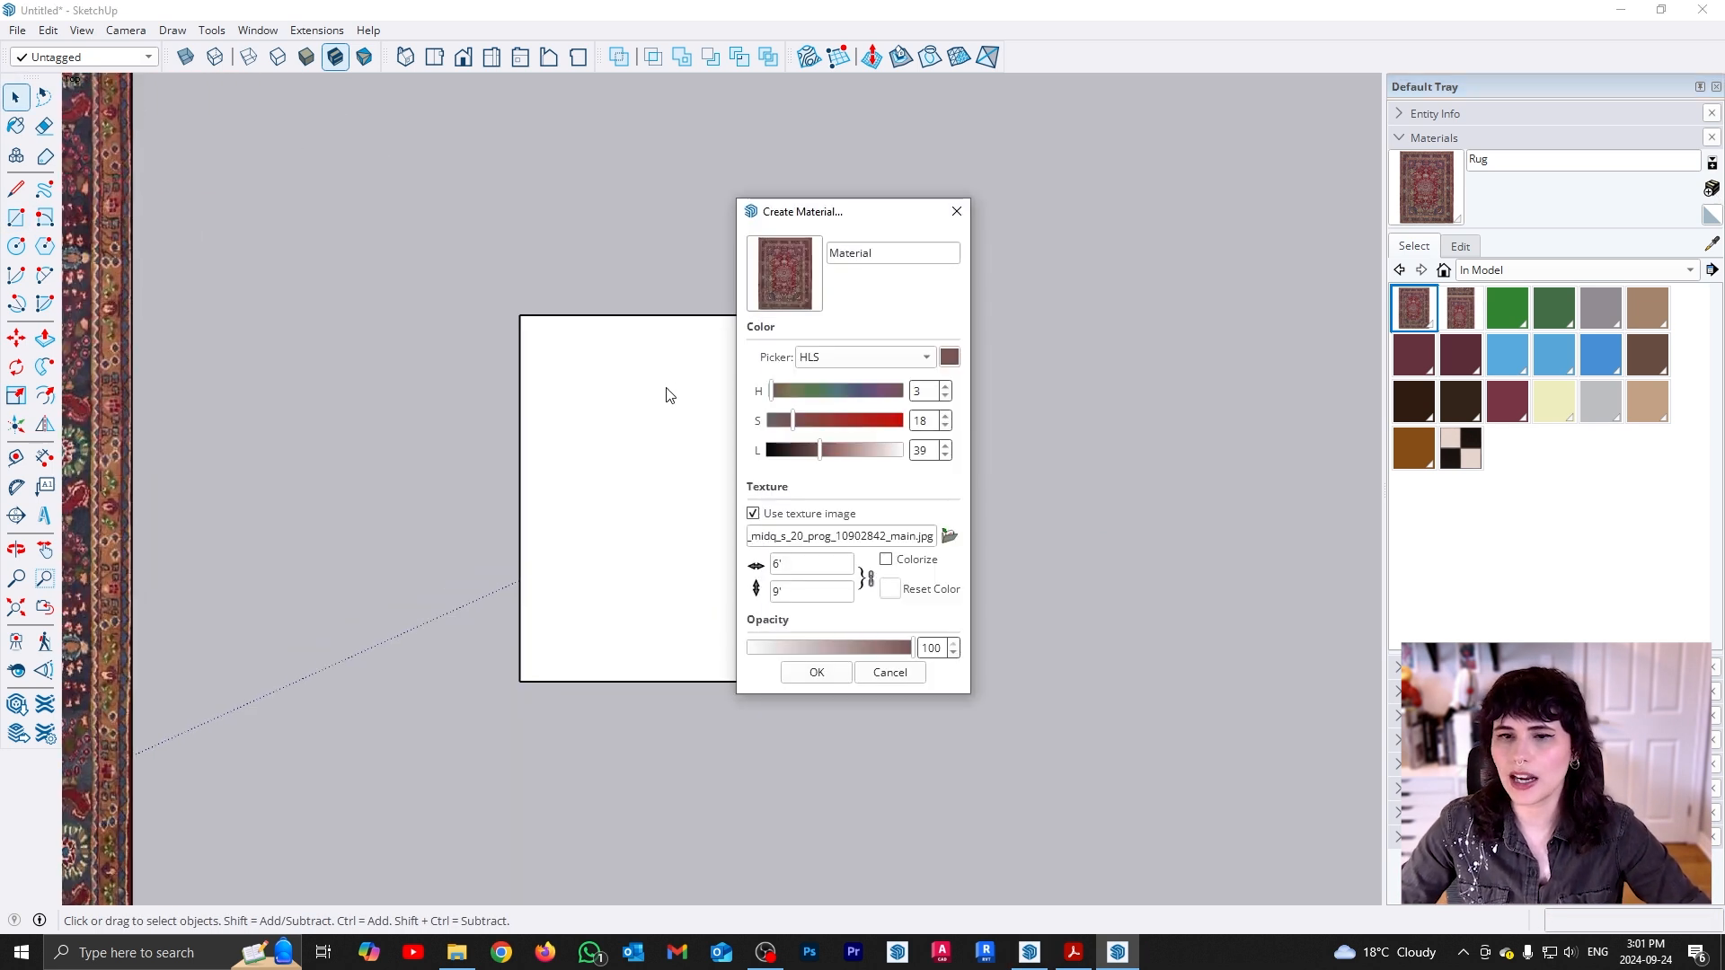
double_click(899, 258)
type("Art")
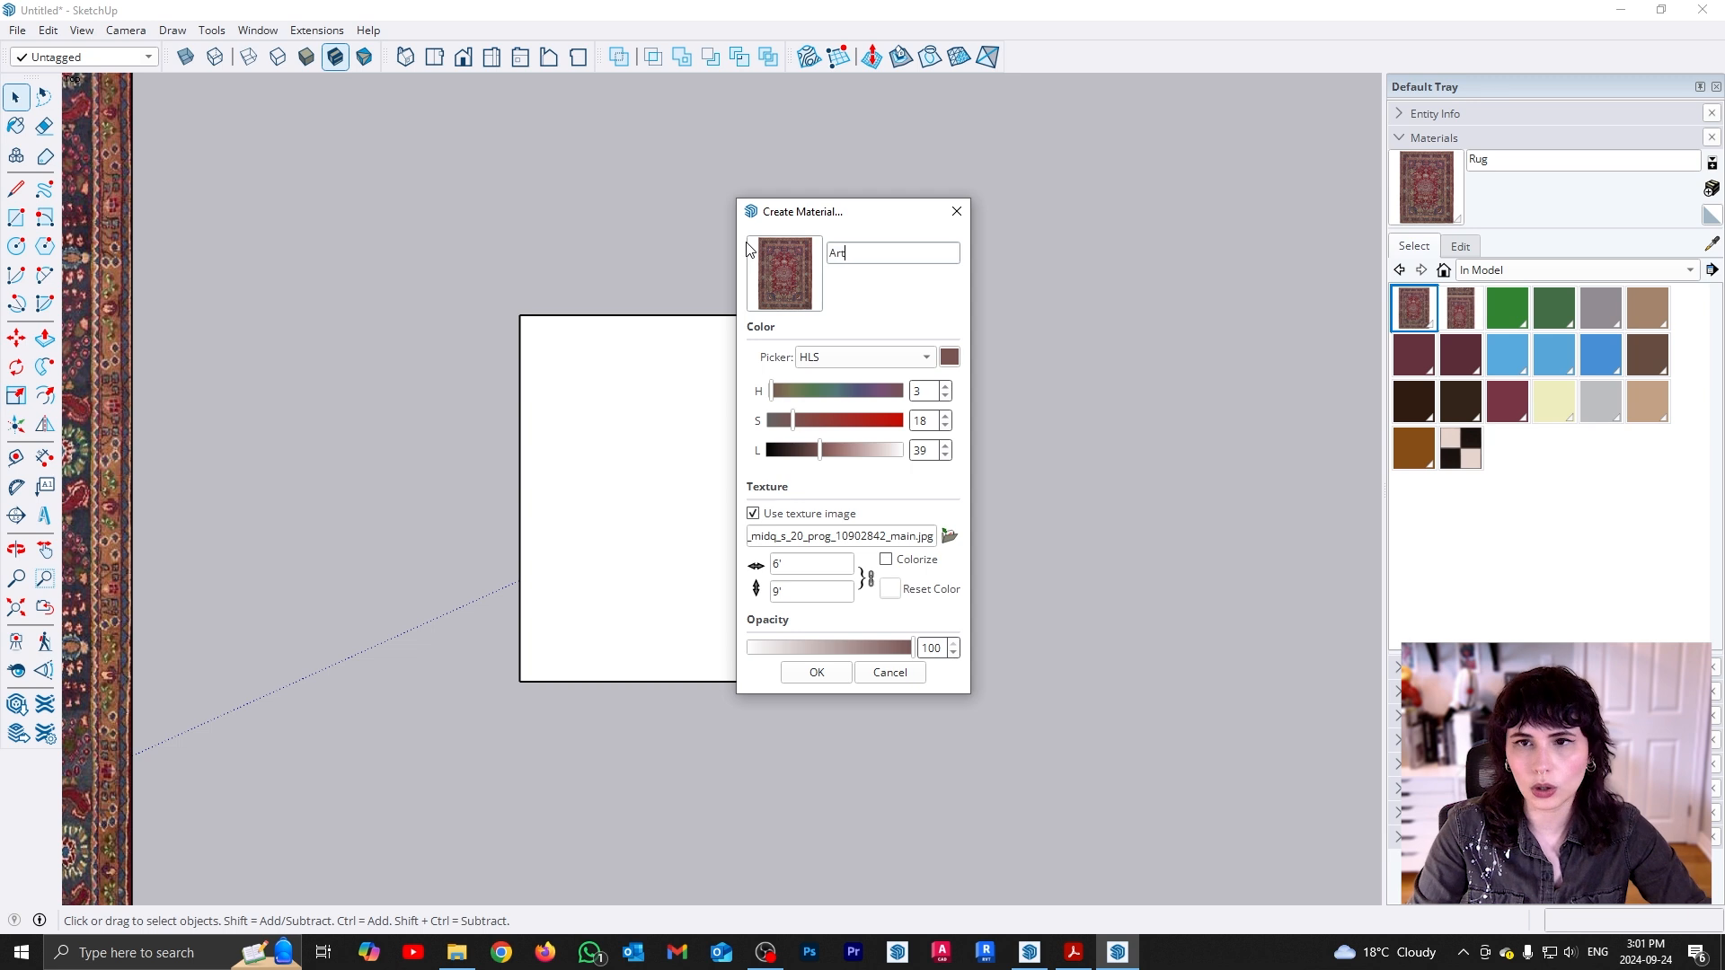
left_click(949, 536)
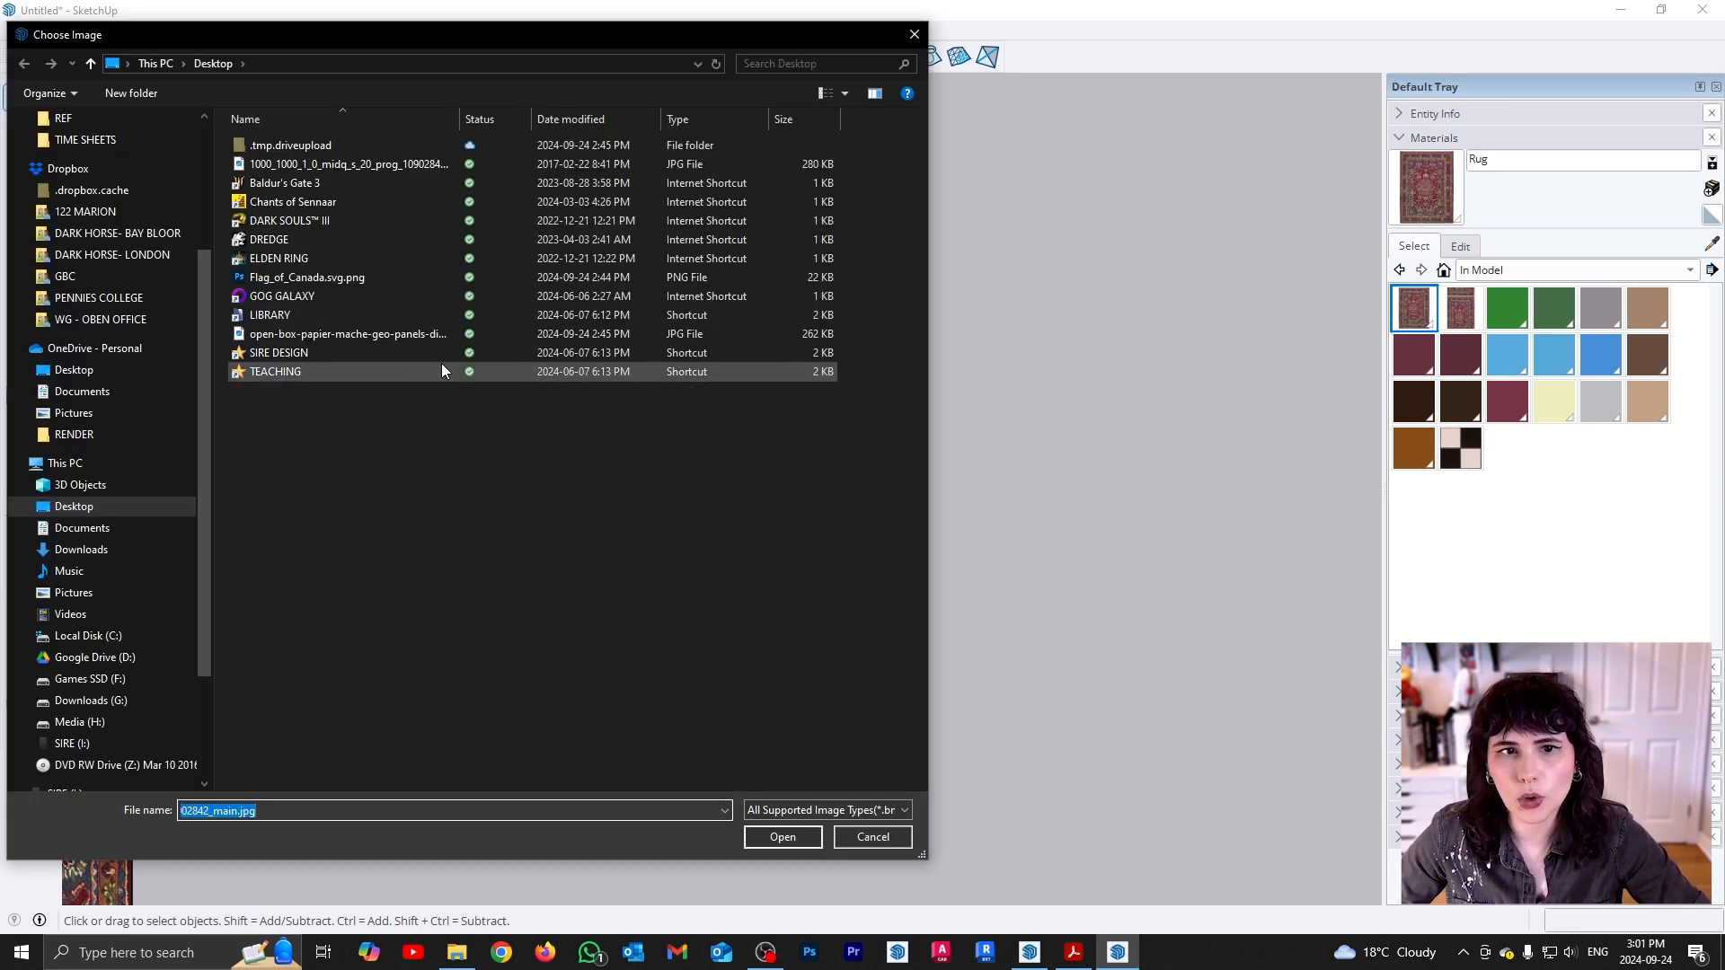
left_click(369, 338)
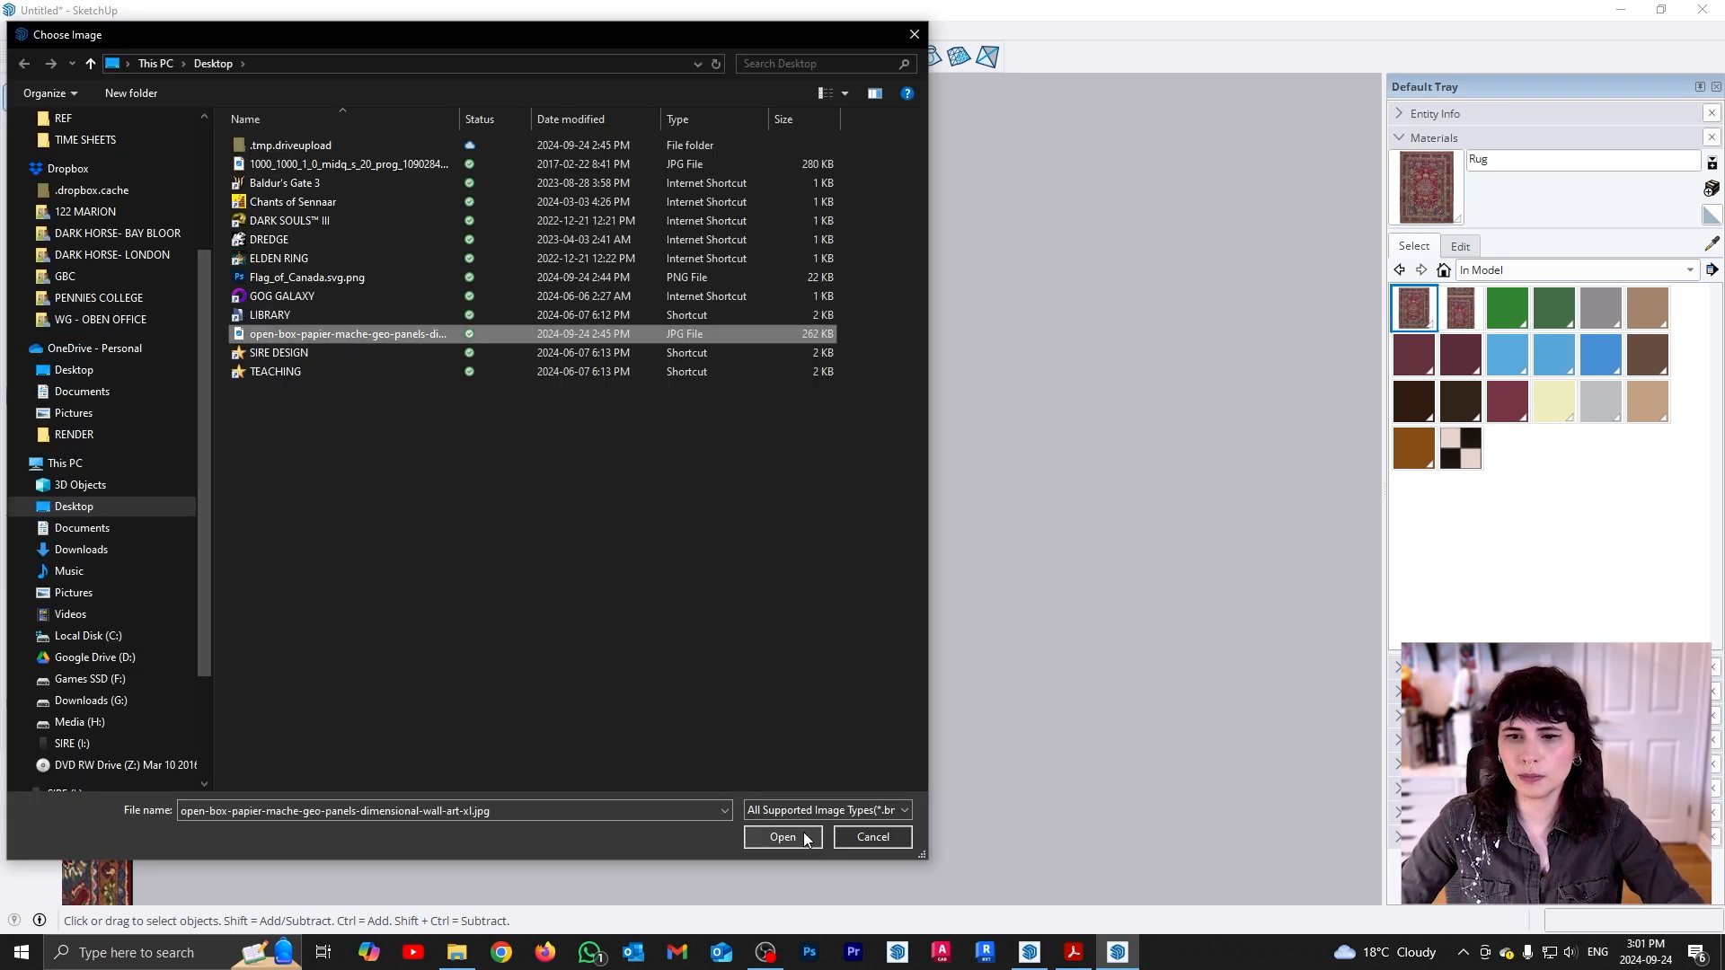
left_click(804, 837)
left_click(817, 673)
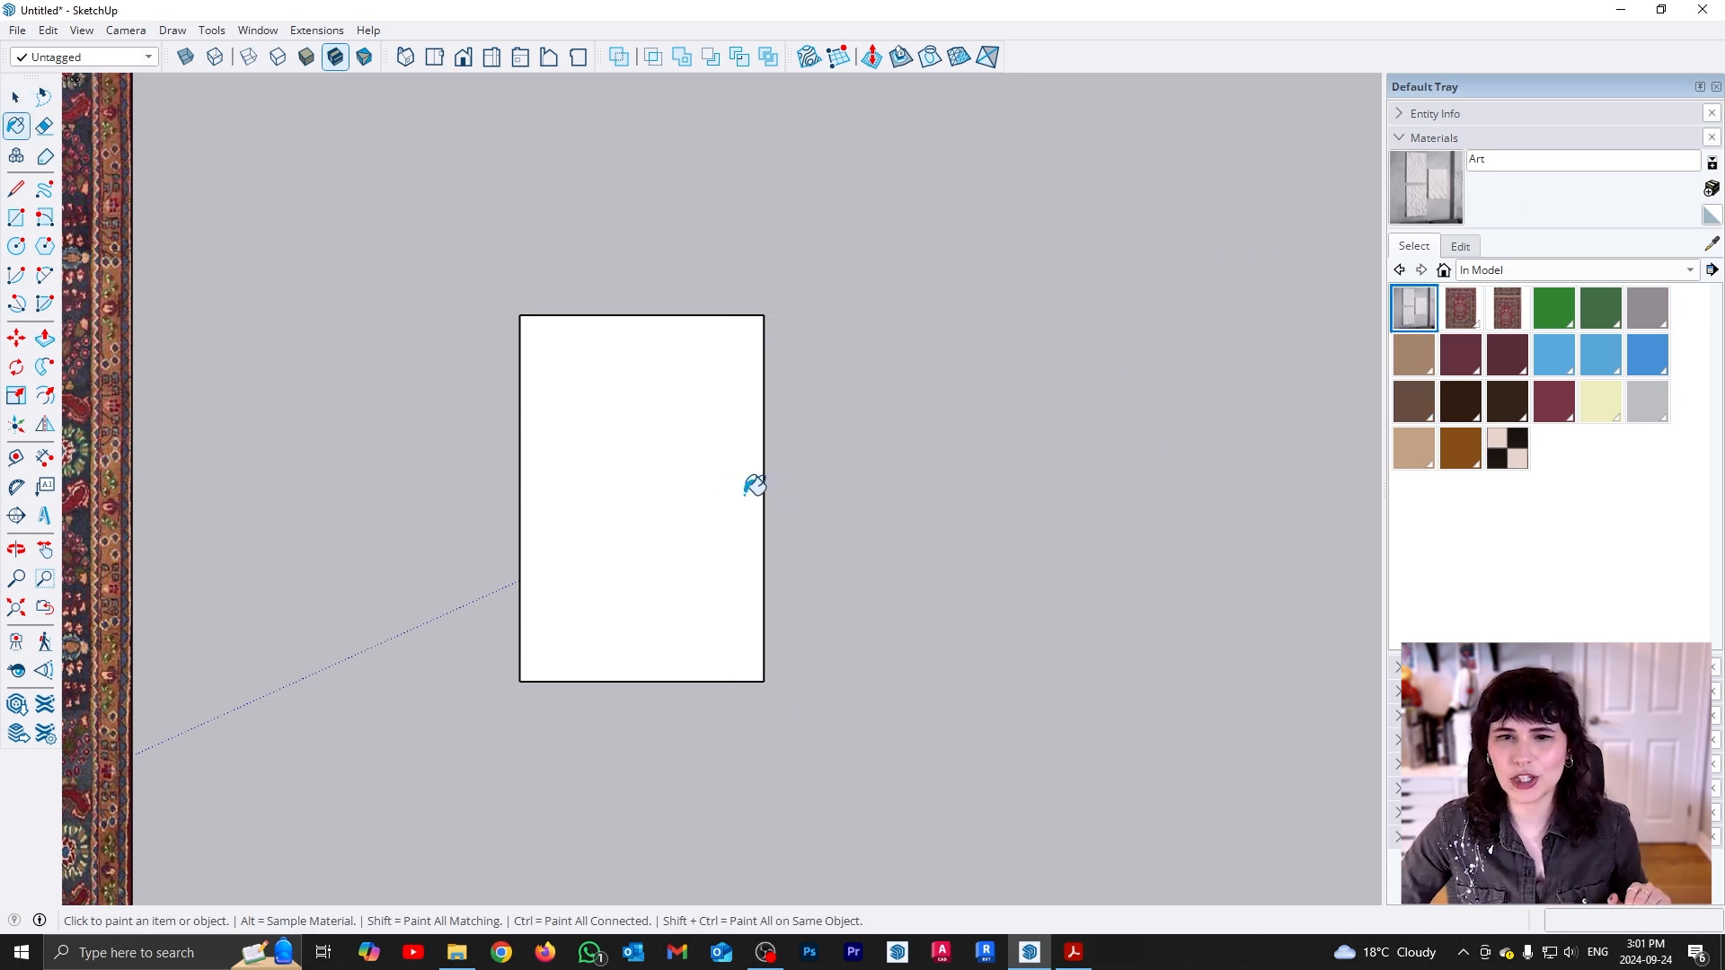
Paint the small rectangle with the Art material and set the texture's height to 2'
left_click(669, 508)
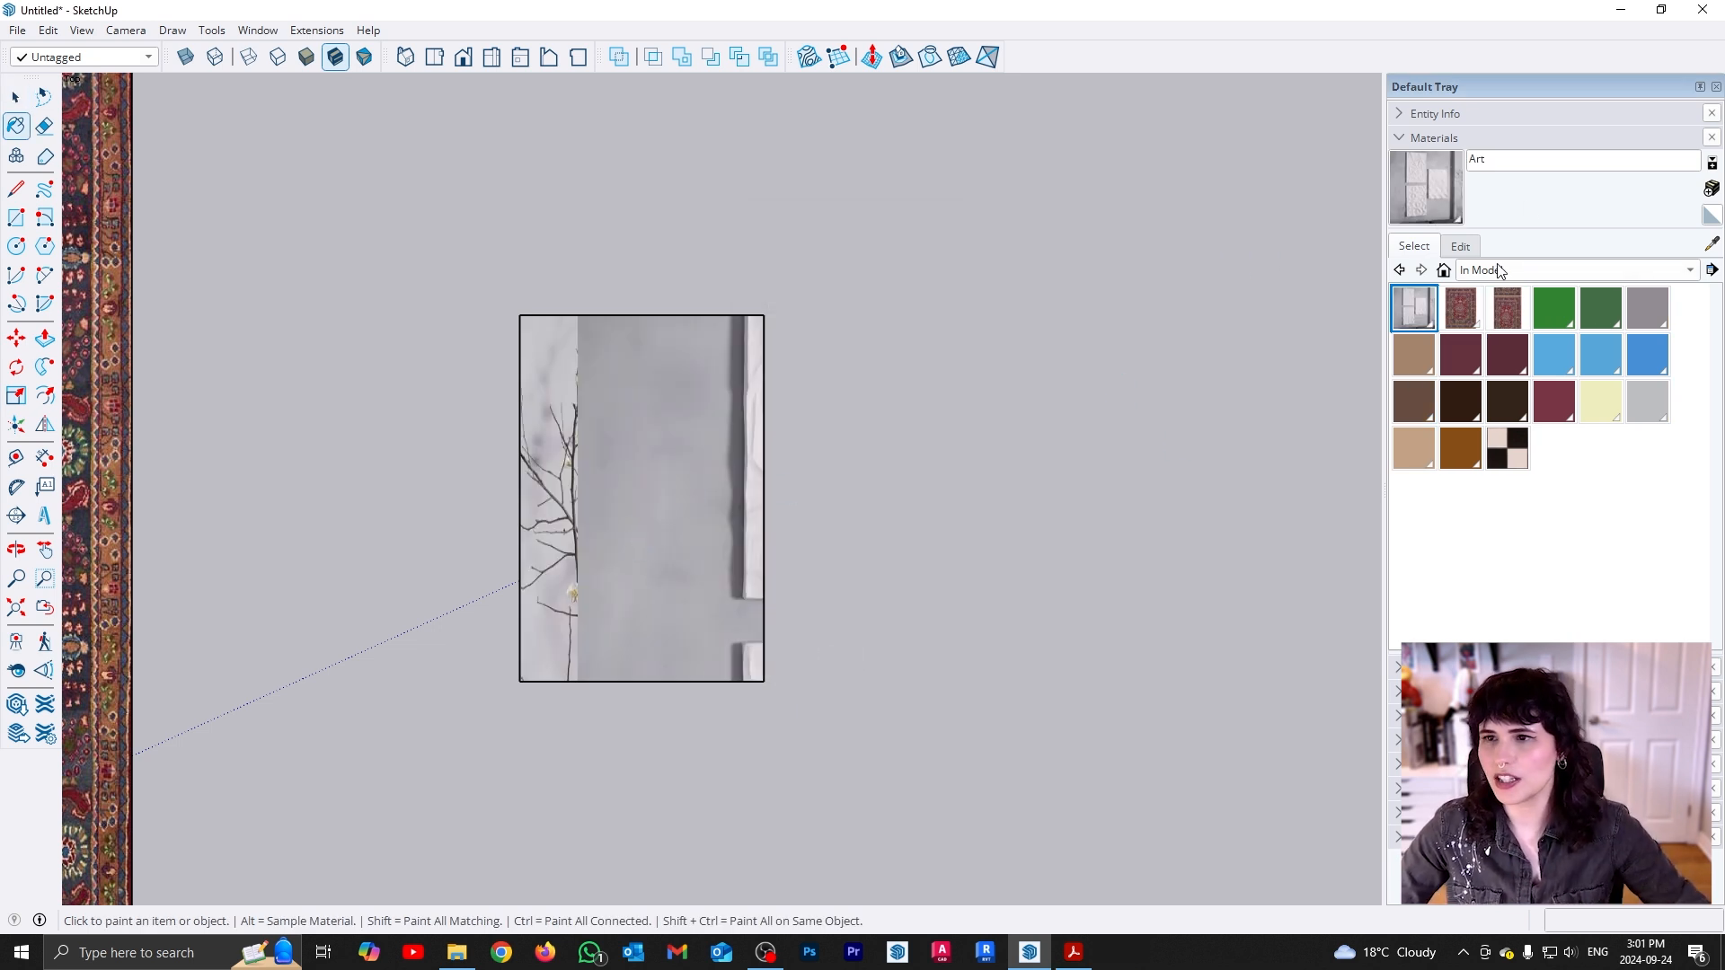
left_click(1461, 247)
left_click(1480, 552)
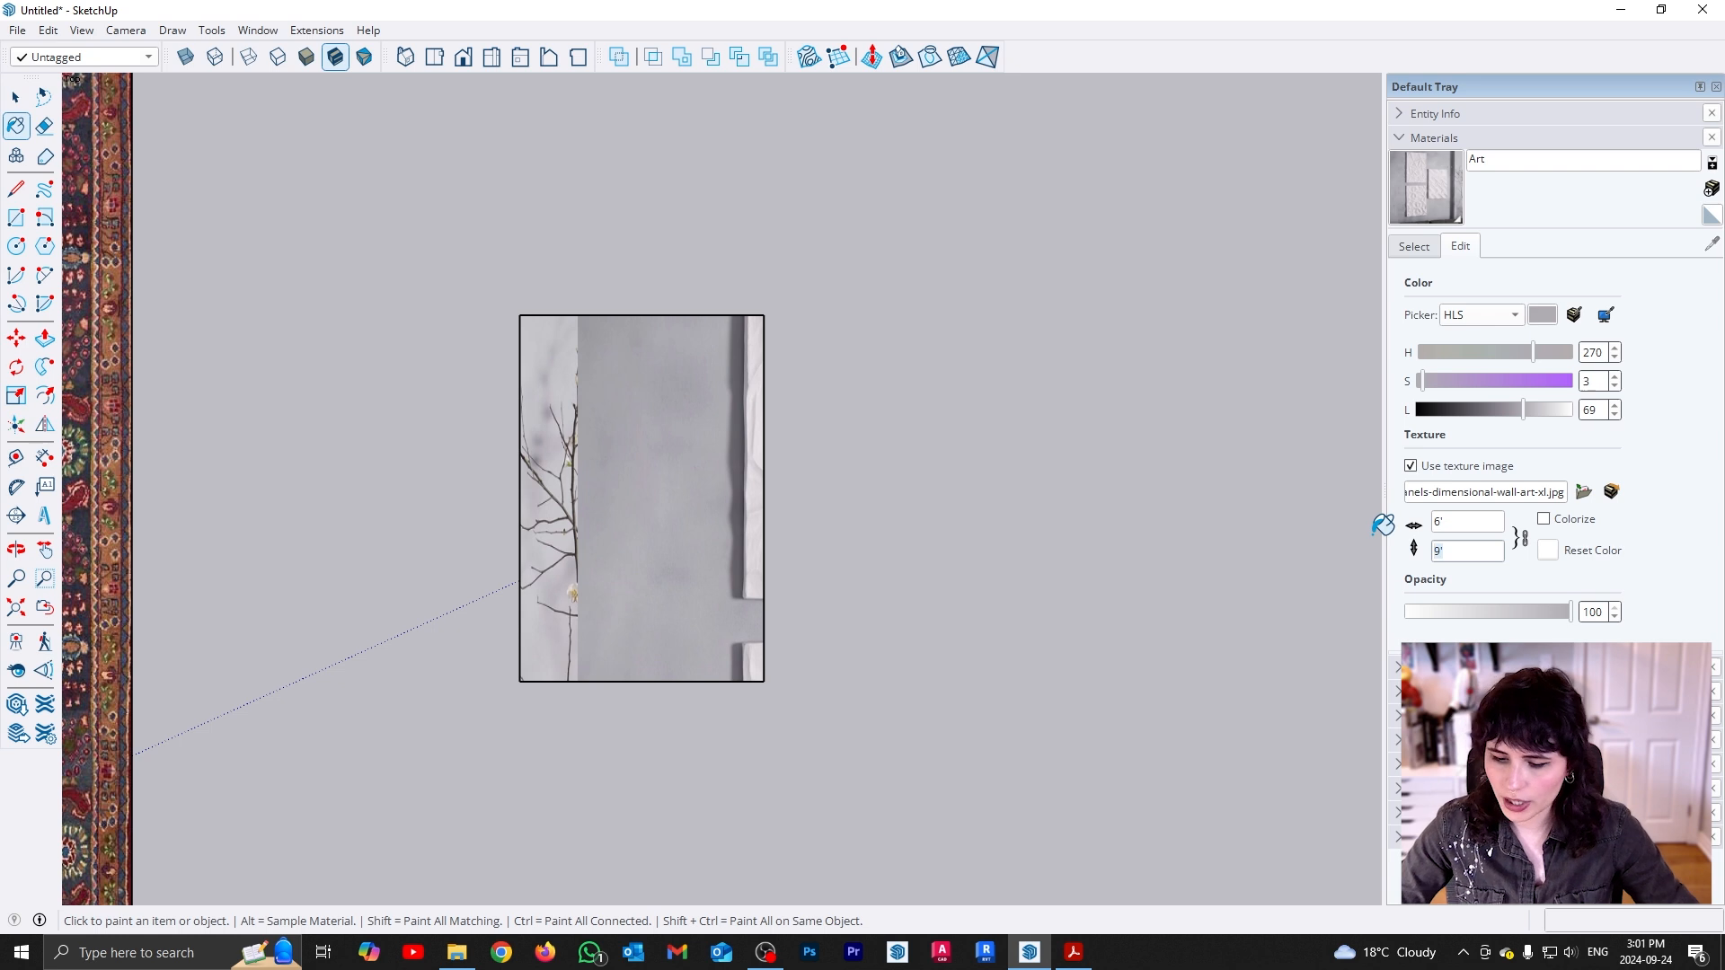
type("2'")
key("Return")
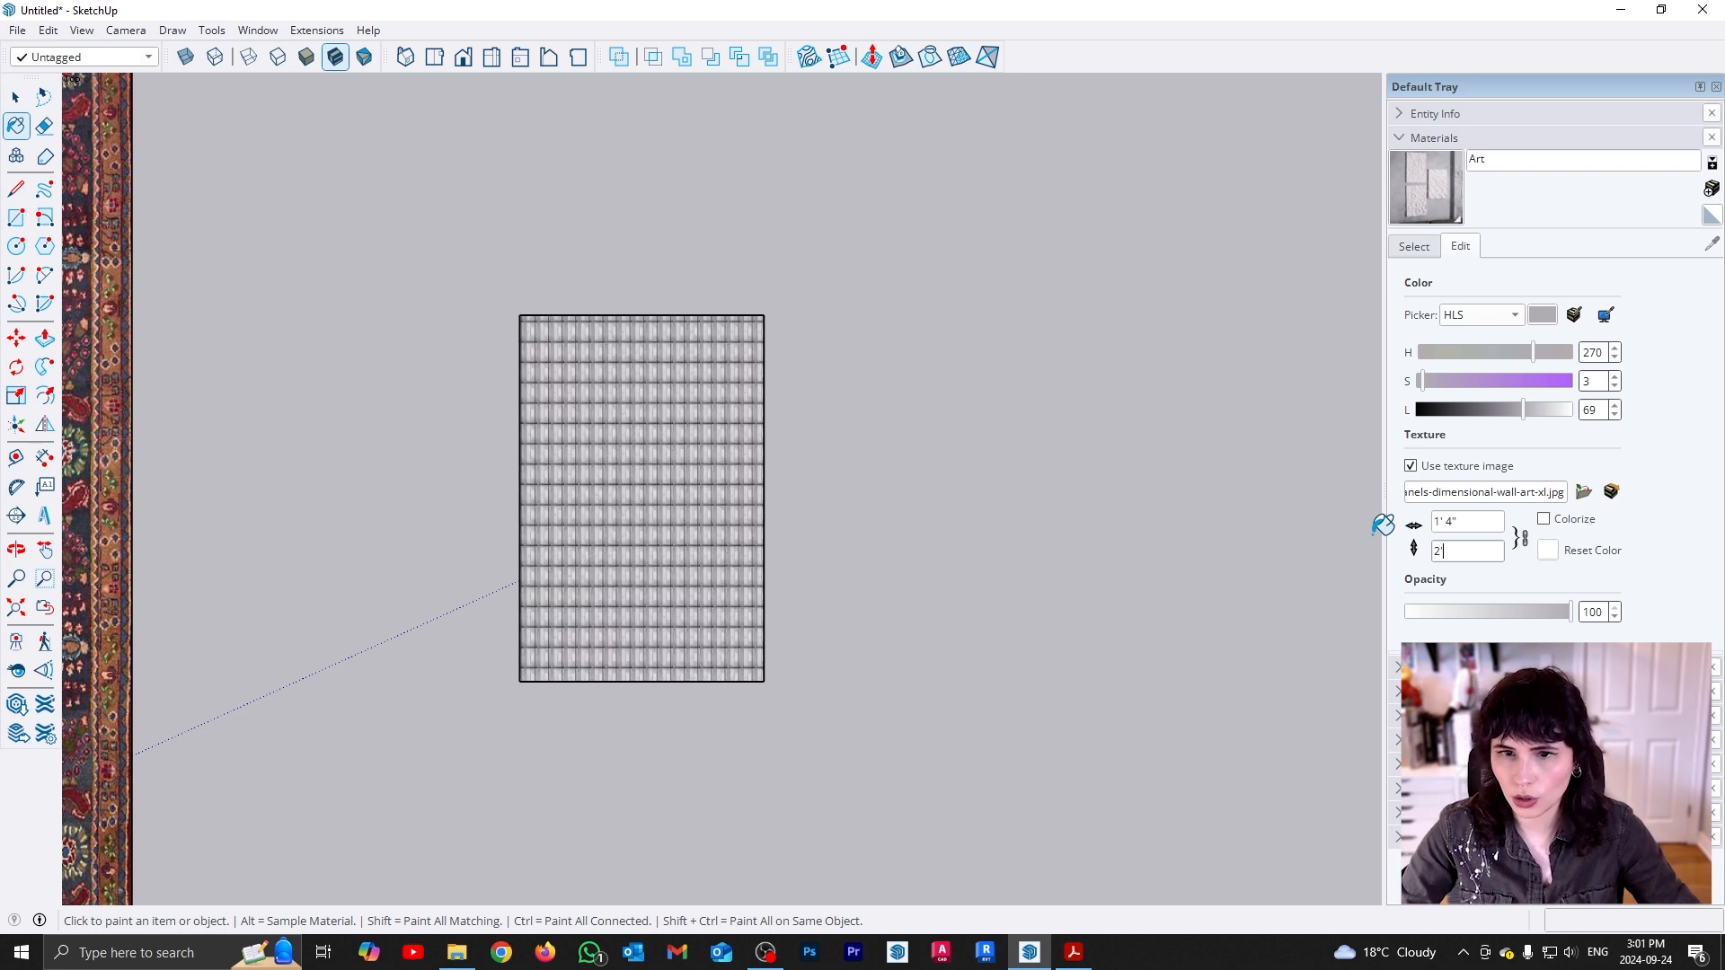
scroll(653, 564, "up", 3)
scroll(654, 560, "up", 1)
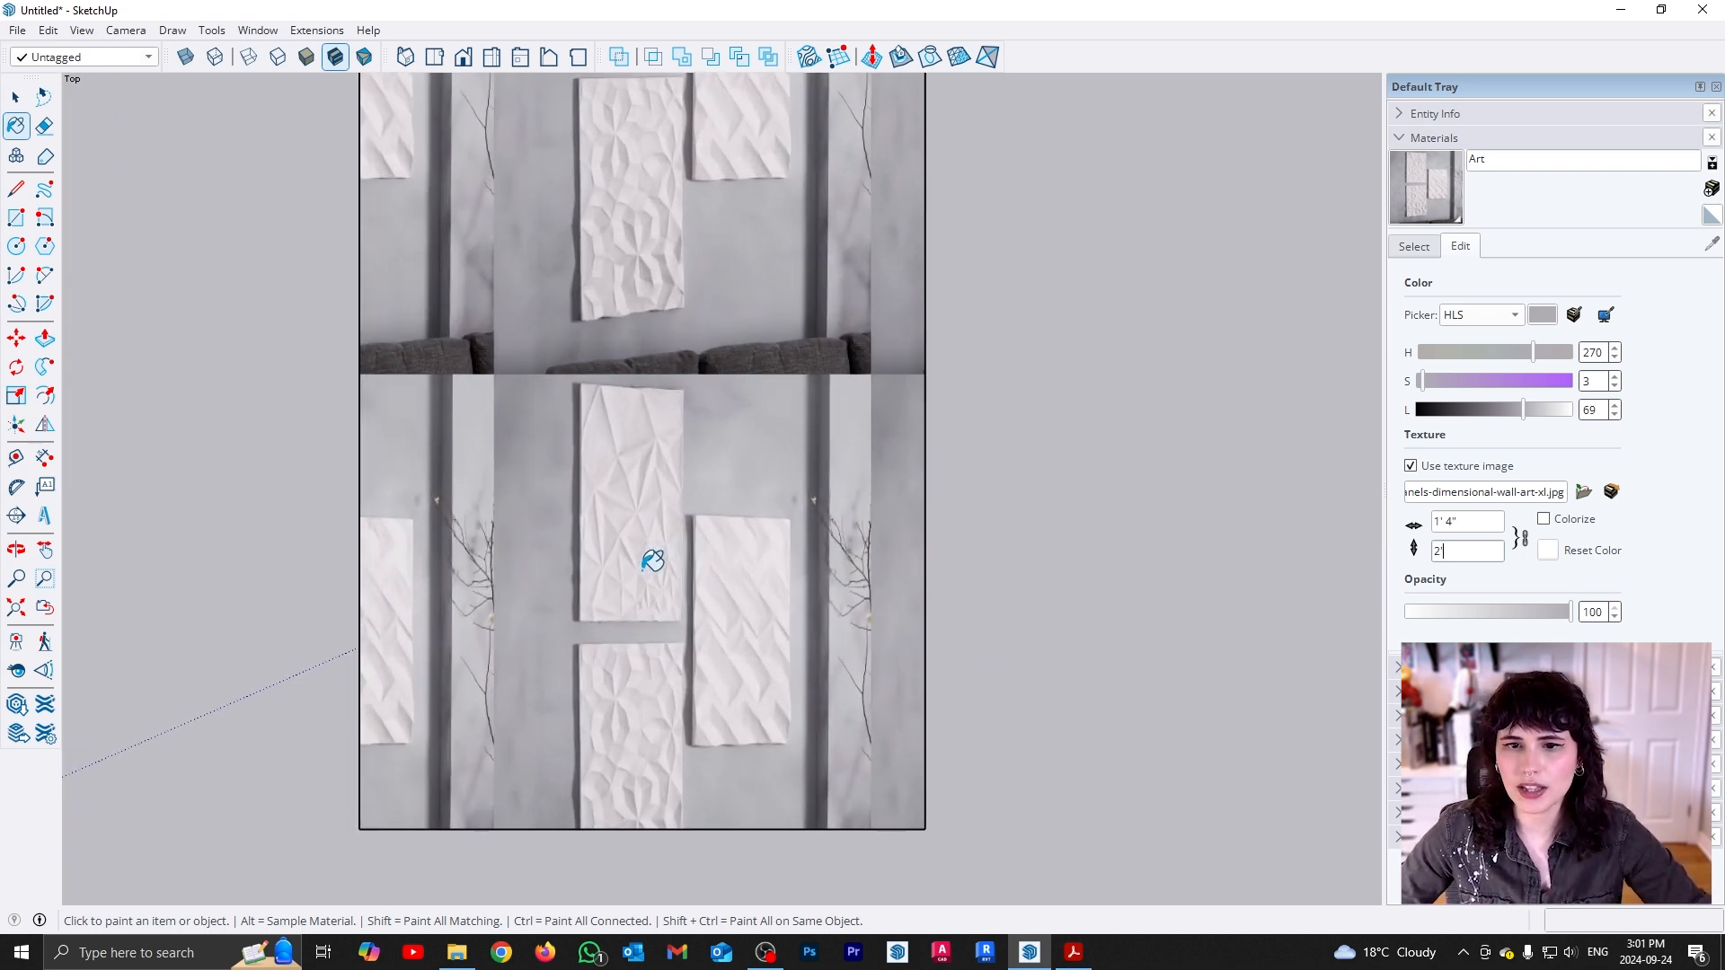
key("space")
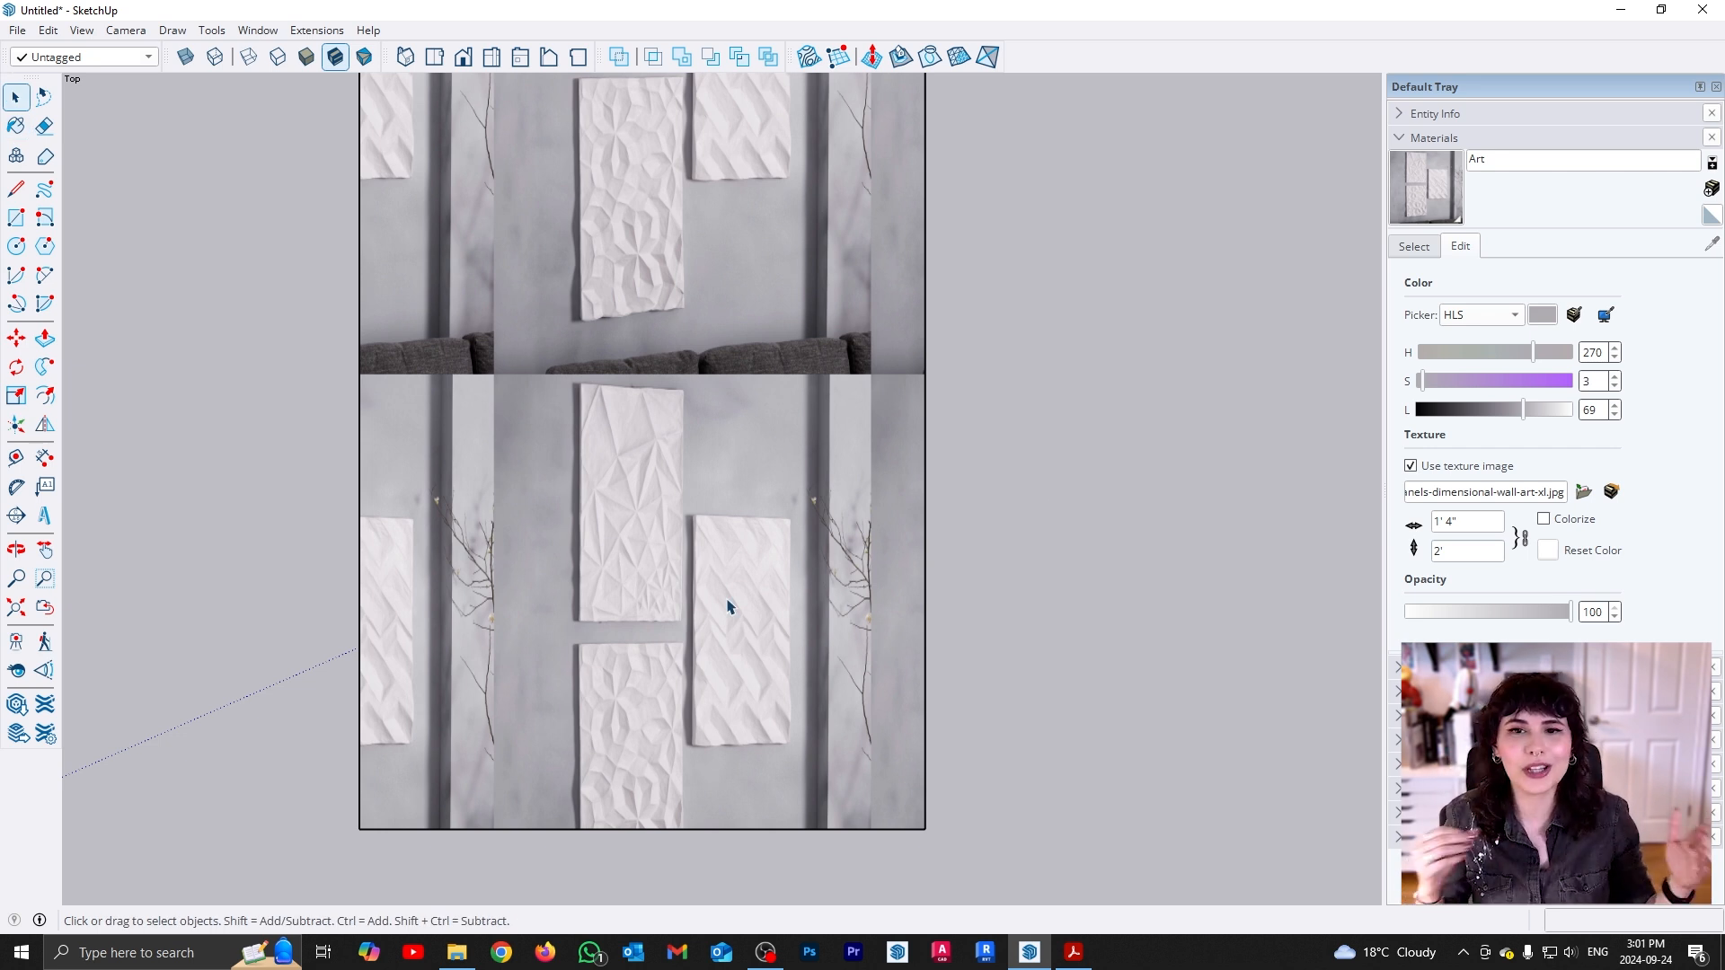
Start positioning the Art texture and move it up and slightly left so one complete image tile lies within the rectangle
scroll(728, 608, "down", 2)
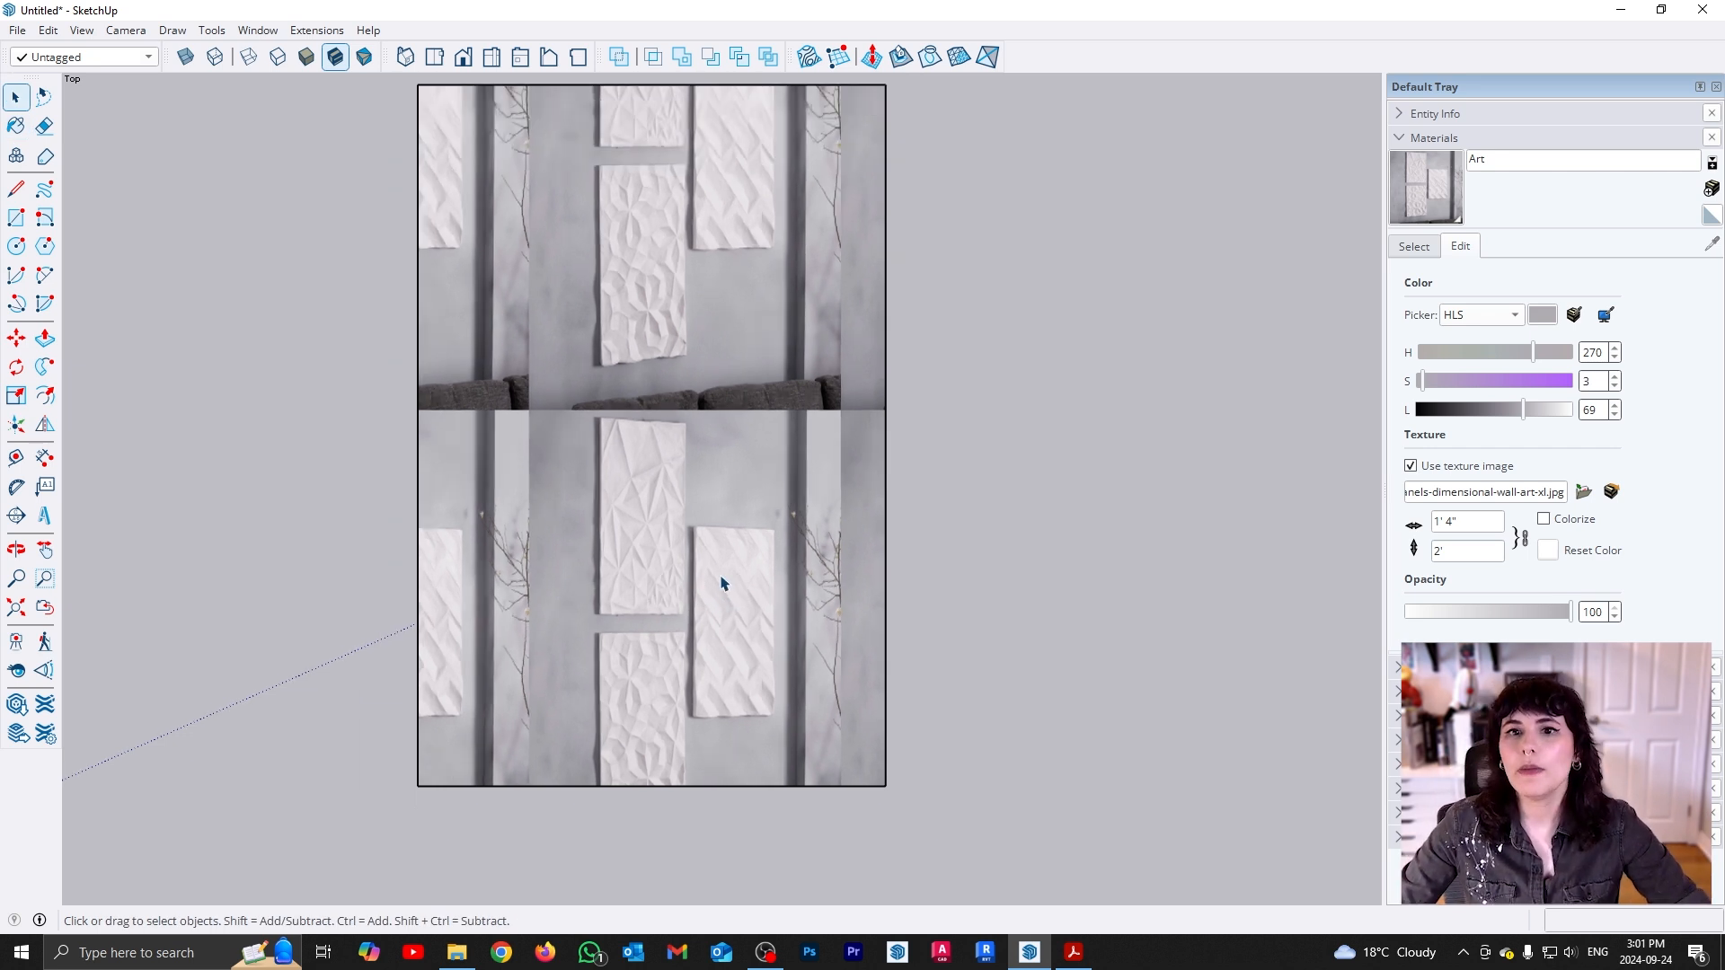
scroll(712, 320, "up", 4)
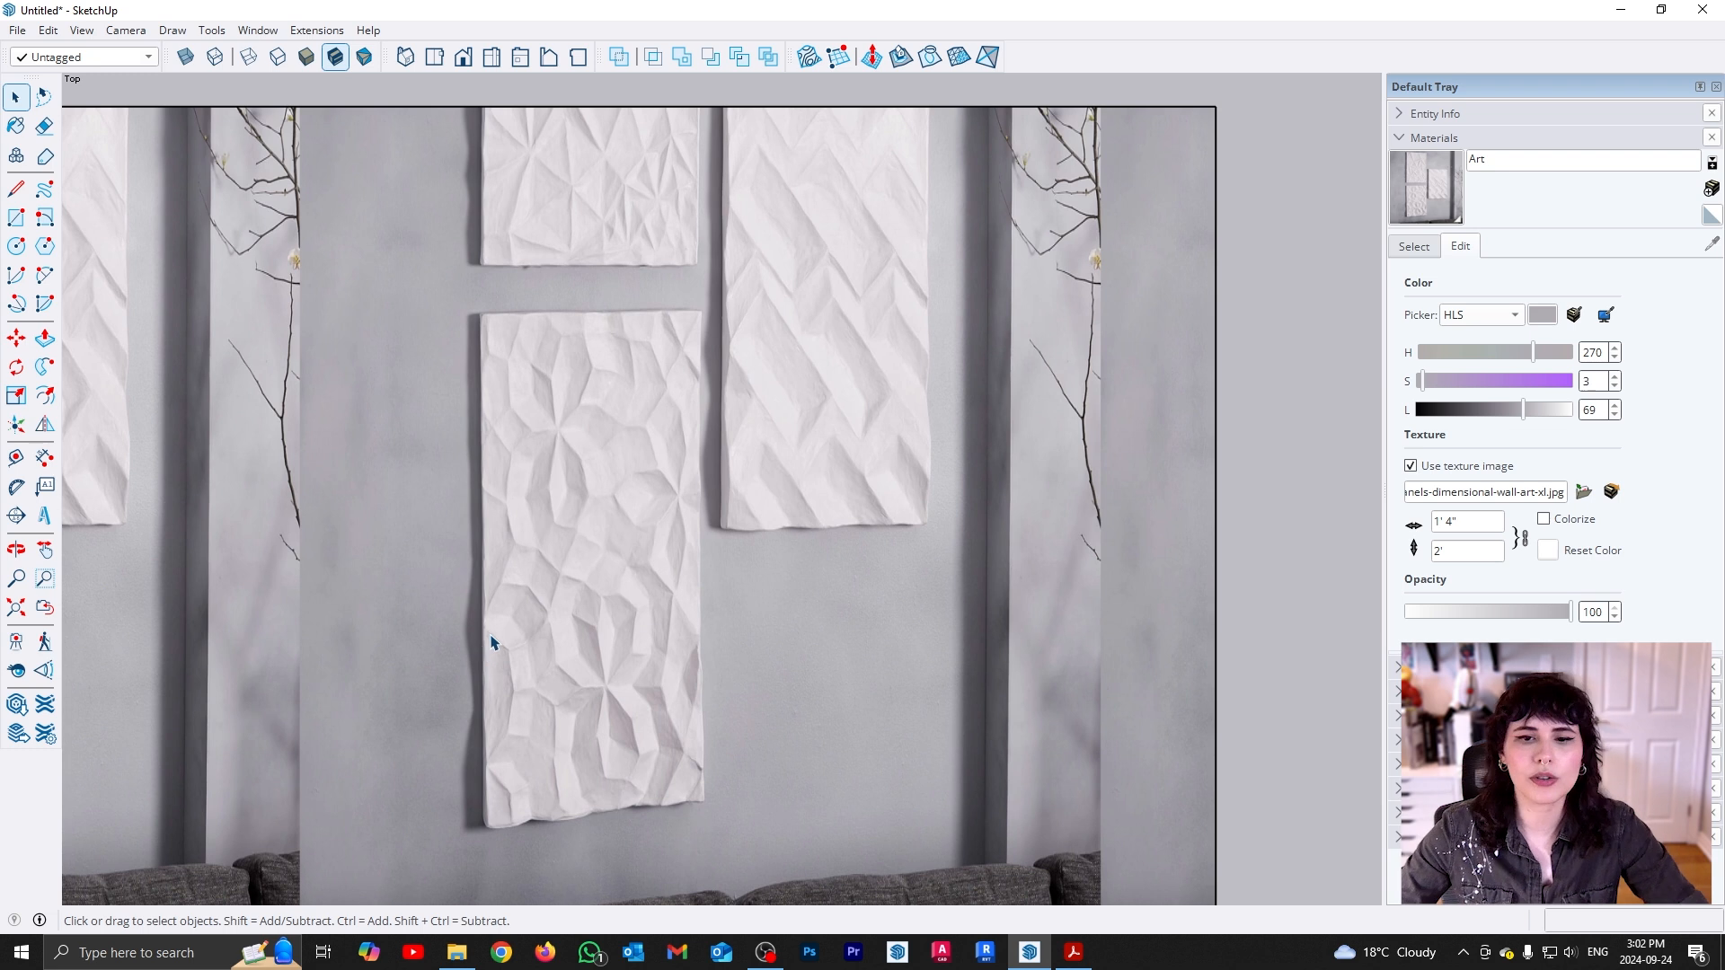
scroll(500, 576, "down", 10)
scroll(609, 613, "up", 2)
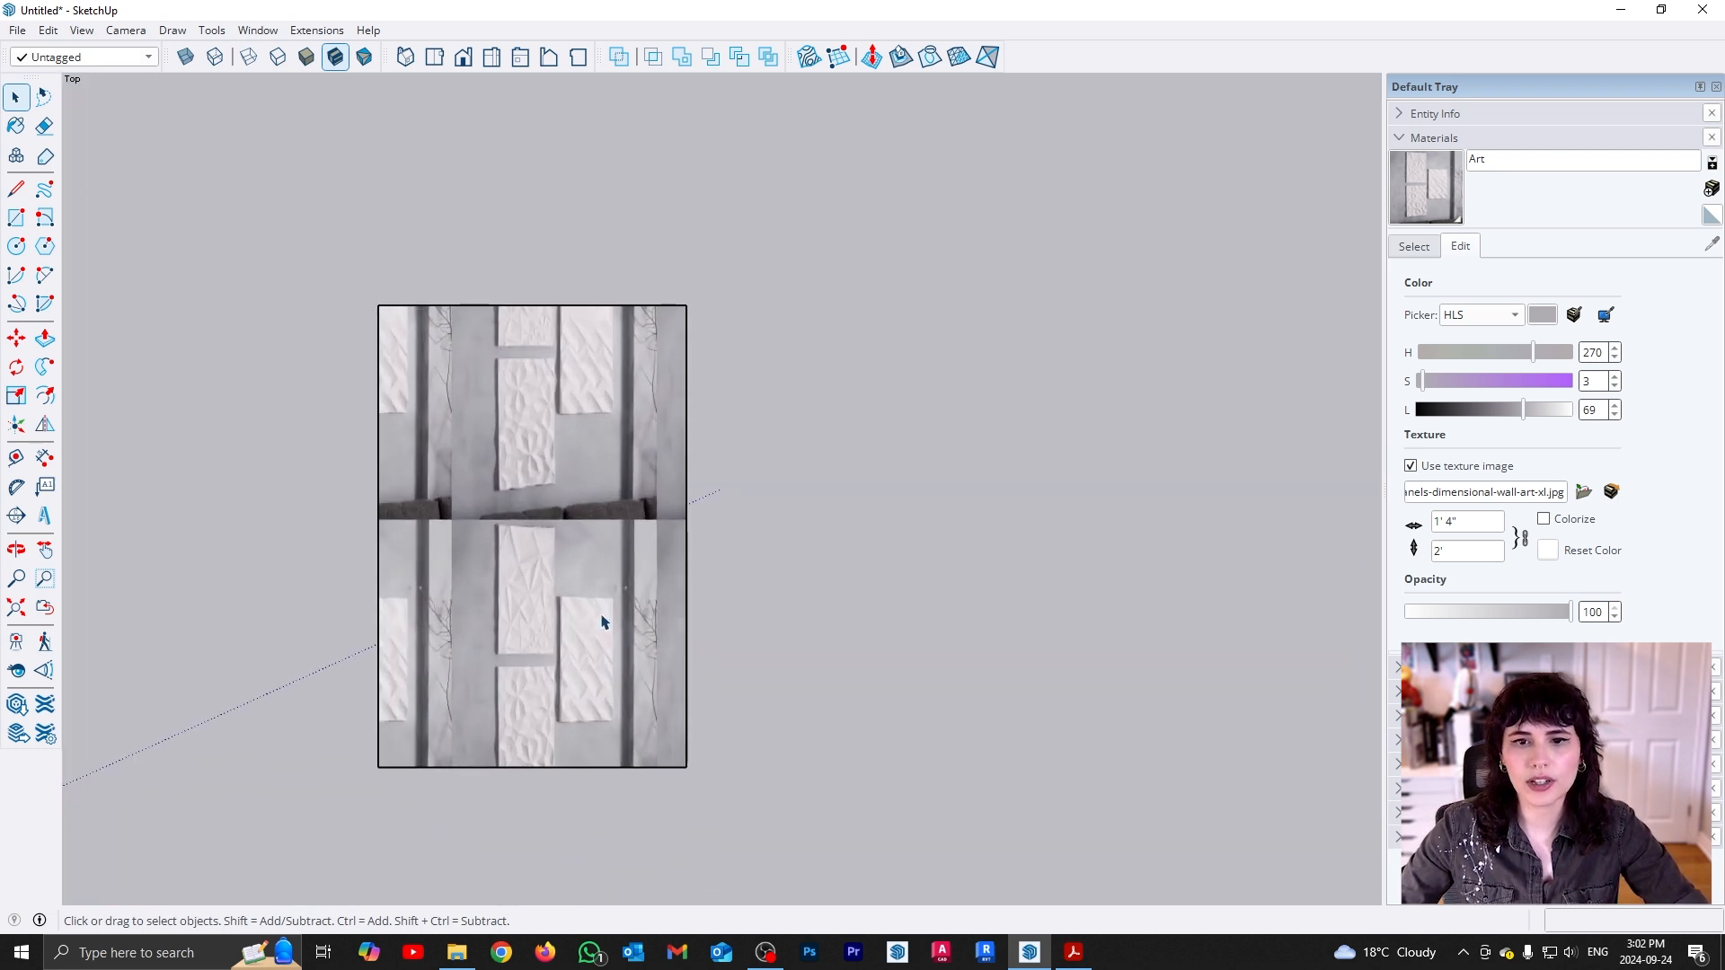
scroll(466, 674, "up", 1)
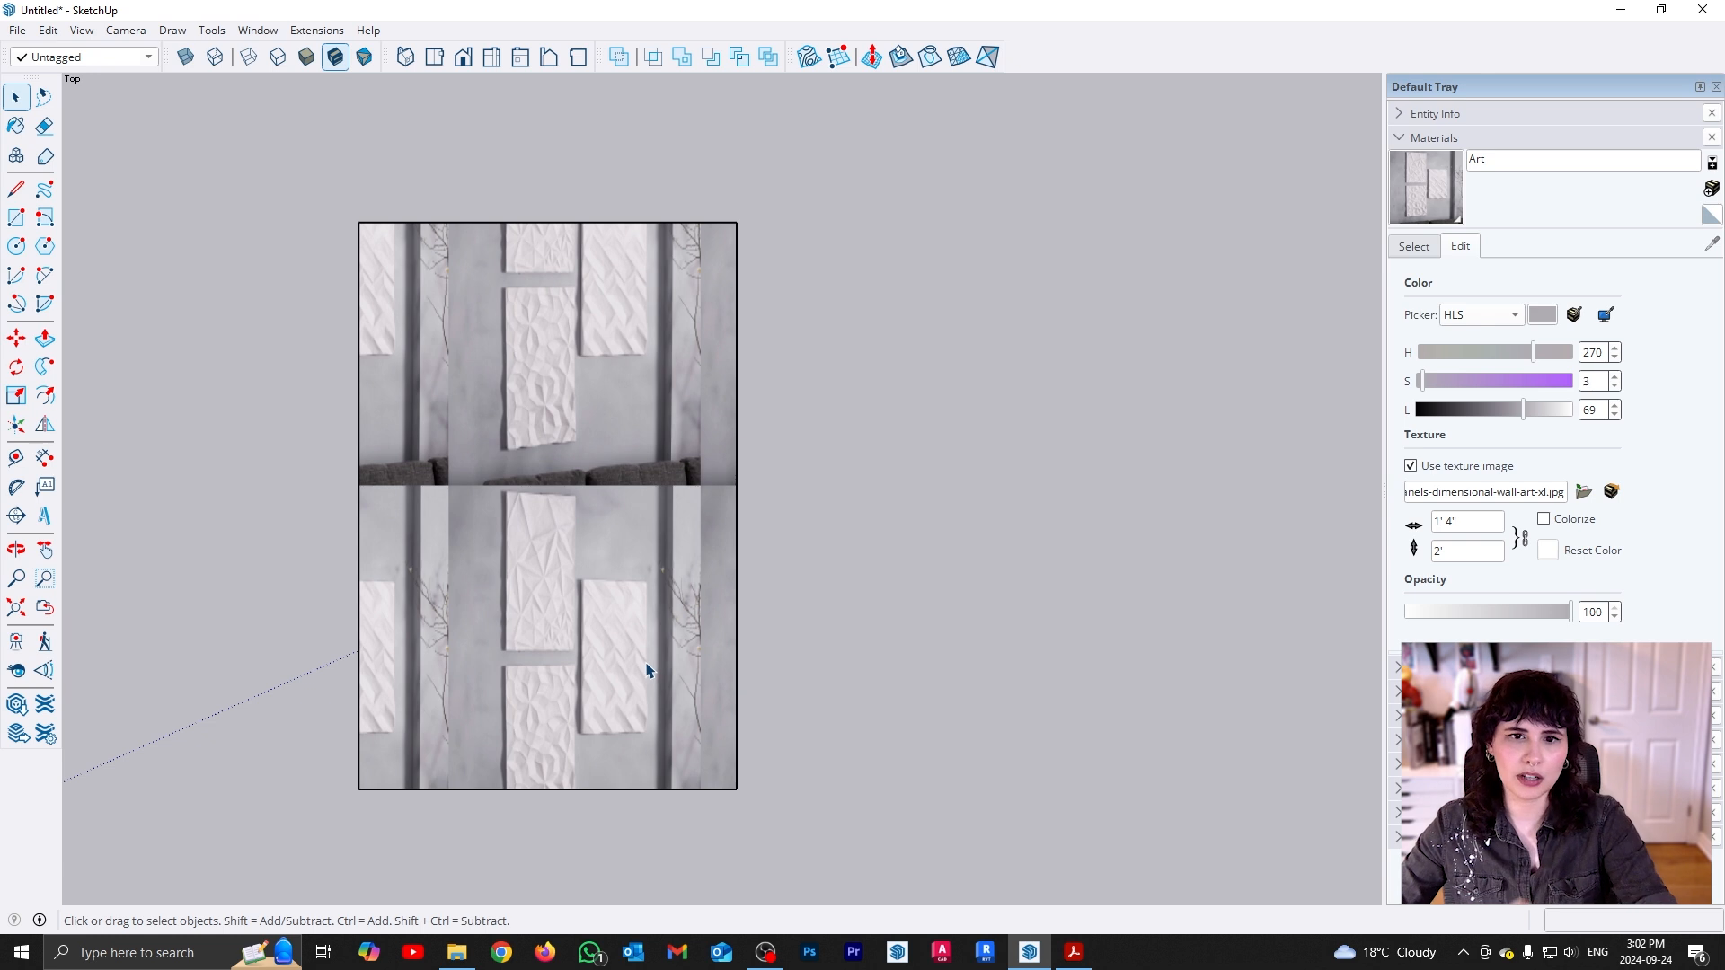
right_click(629, 613)
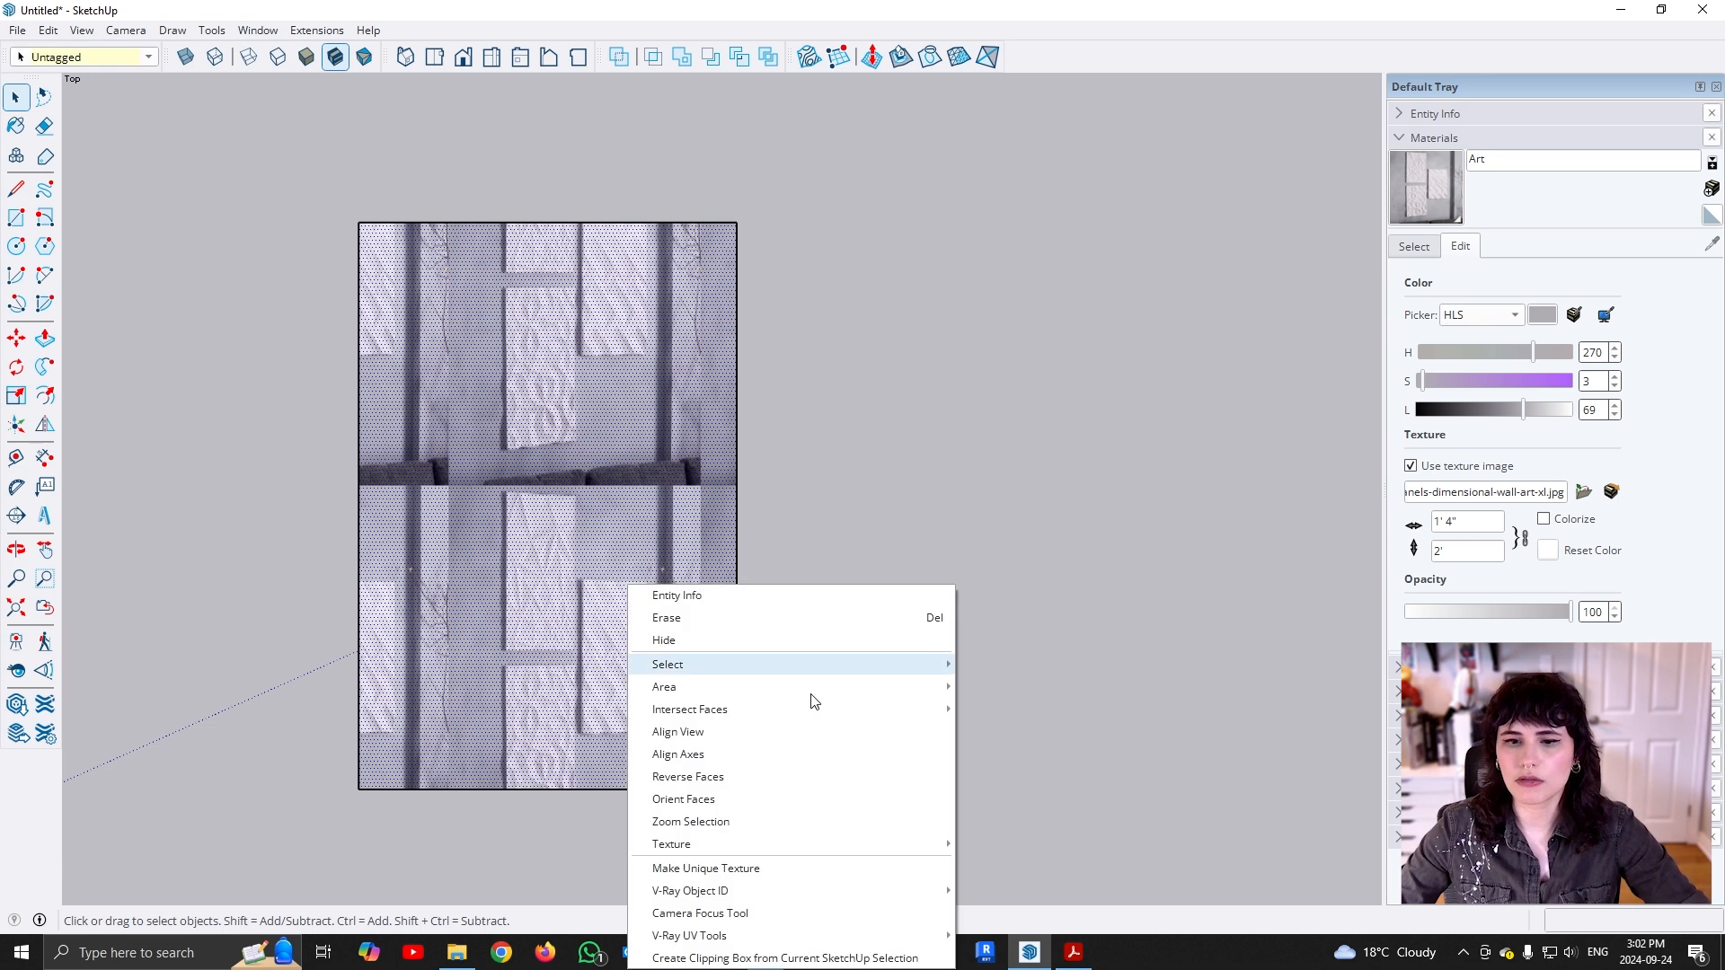
mouse_move(924, 845)
left_click(1040, 848)
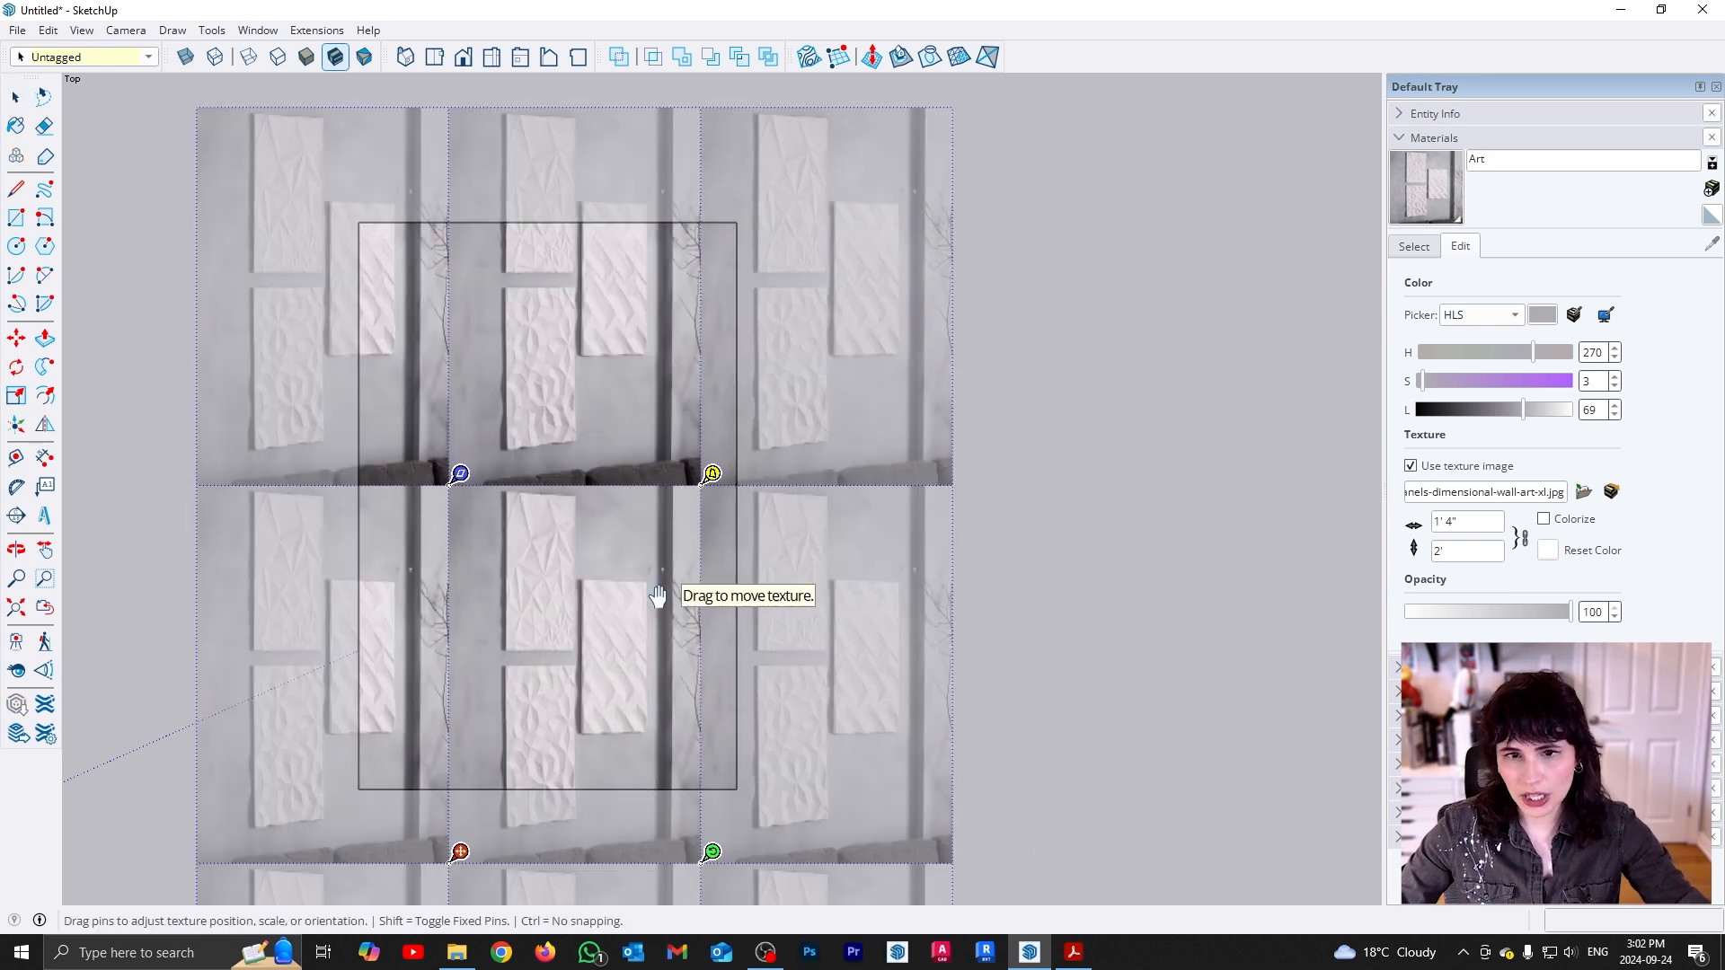
scroll(635, 543, "down", 1)
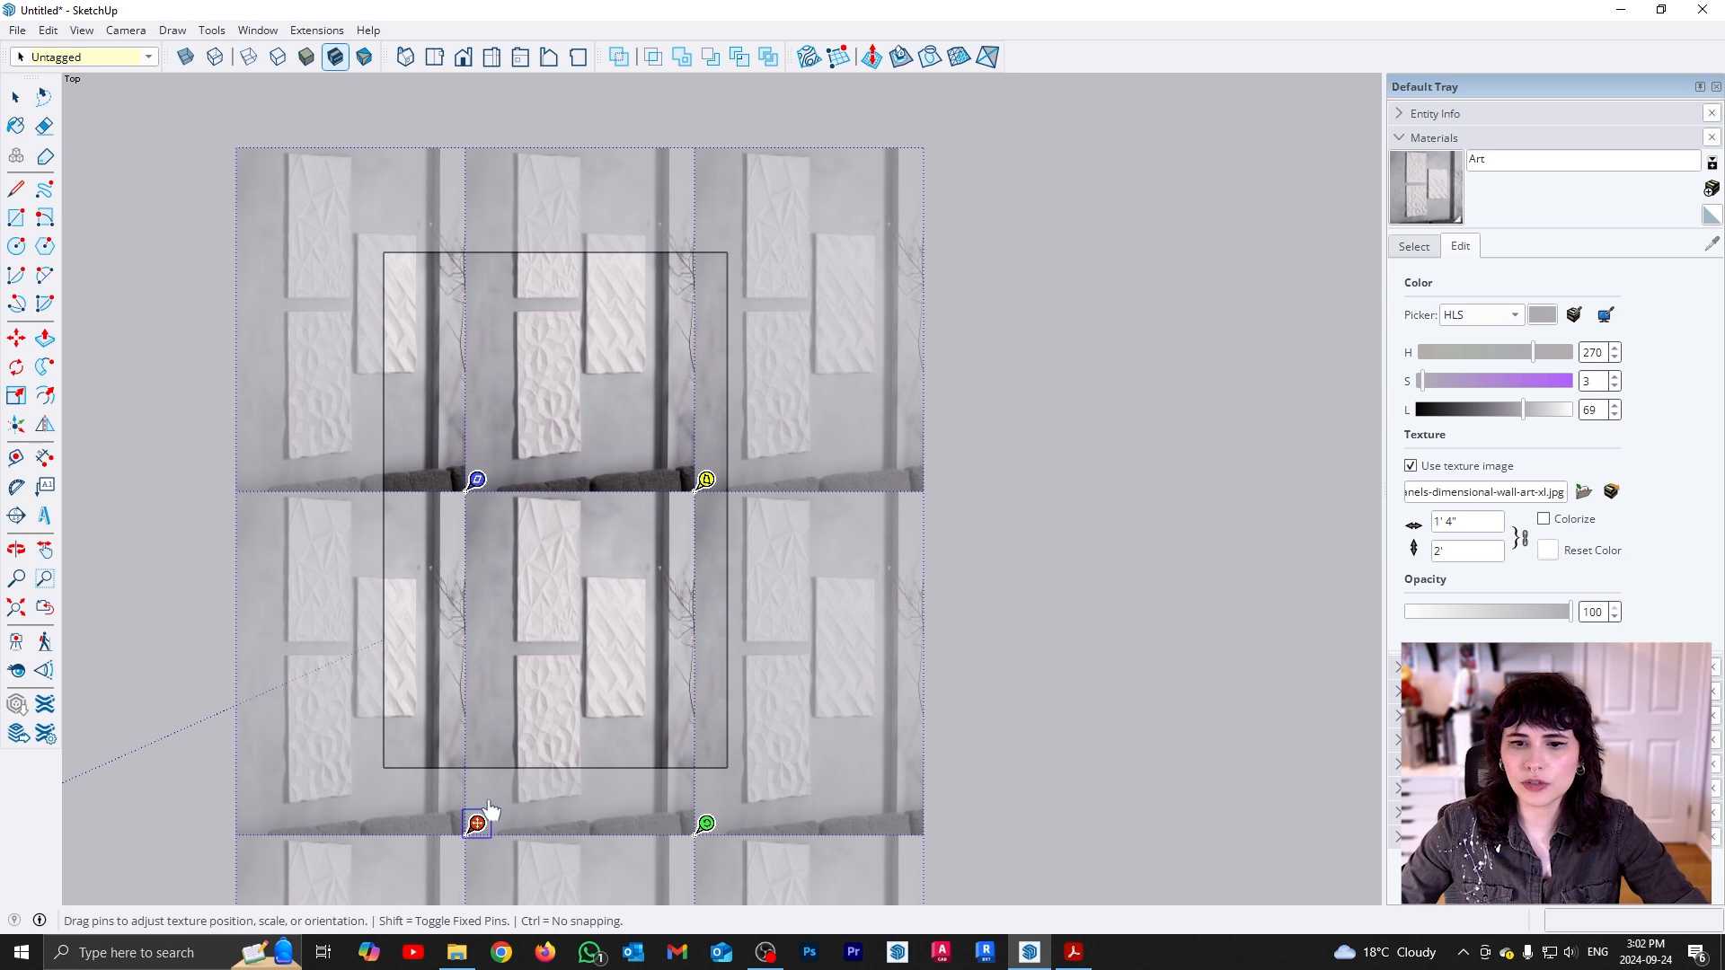
left_click_drag(574, 632, 531, 566)
scroll(506, 620, "up", 1)
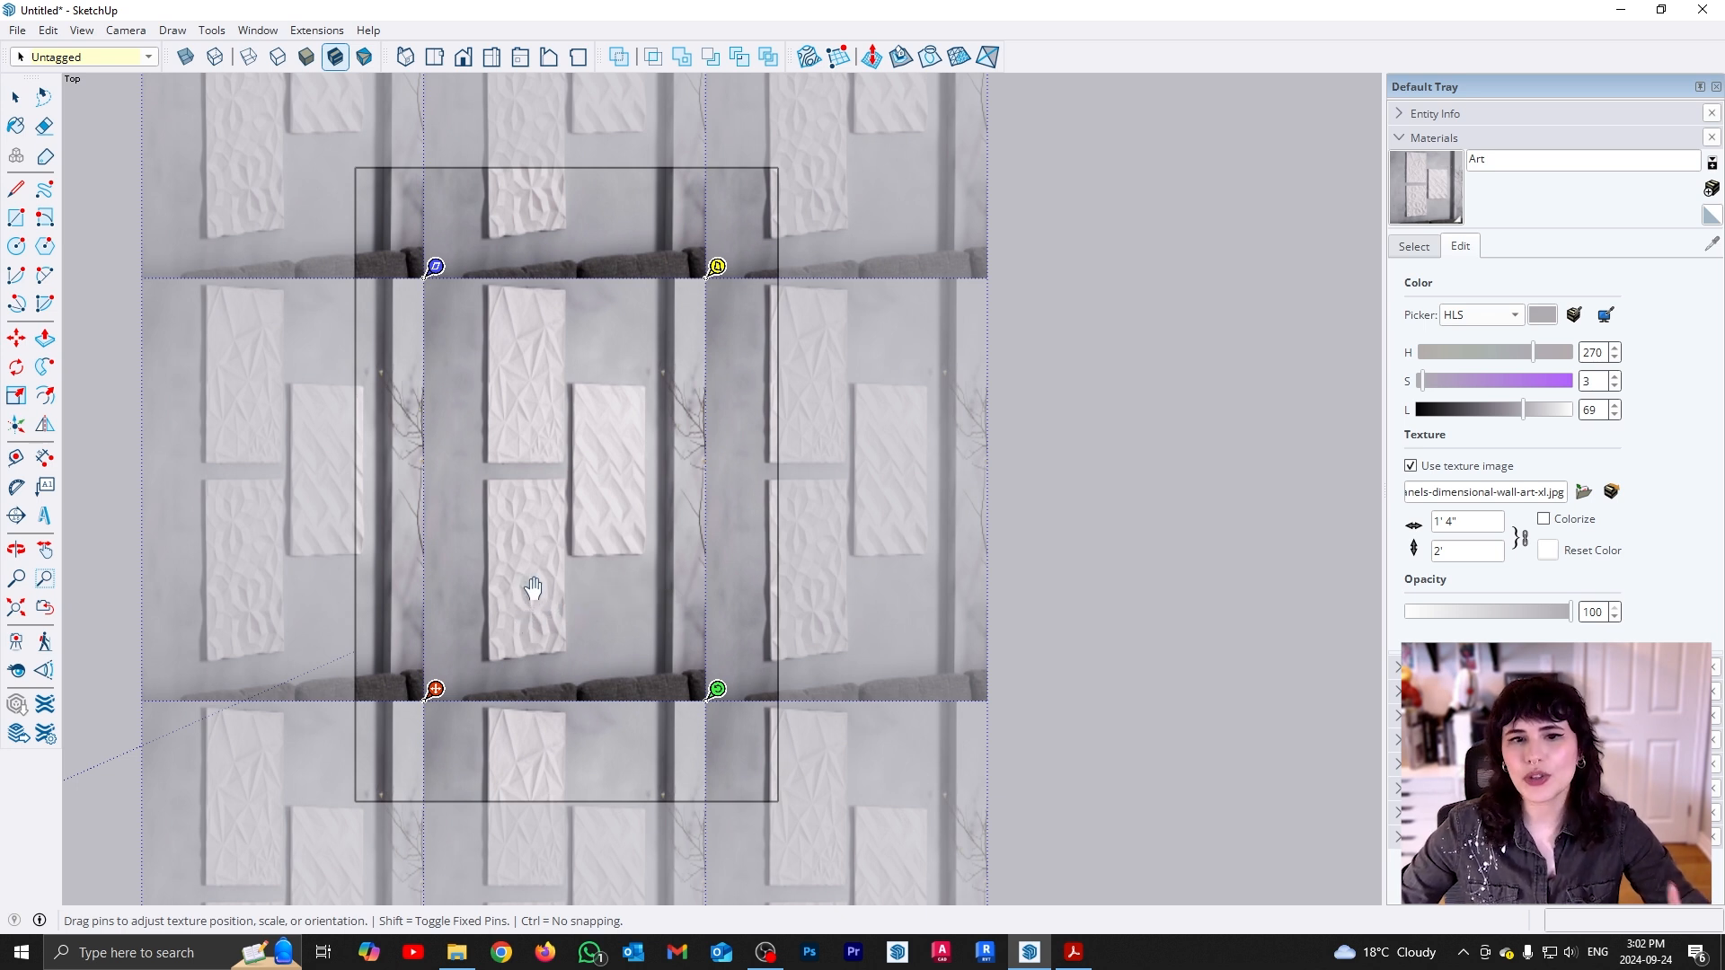
Turn off Fixed Pins for the Art texture to switch to the free pins
right_click(534, 586)
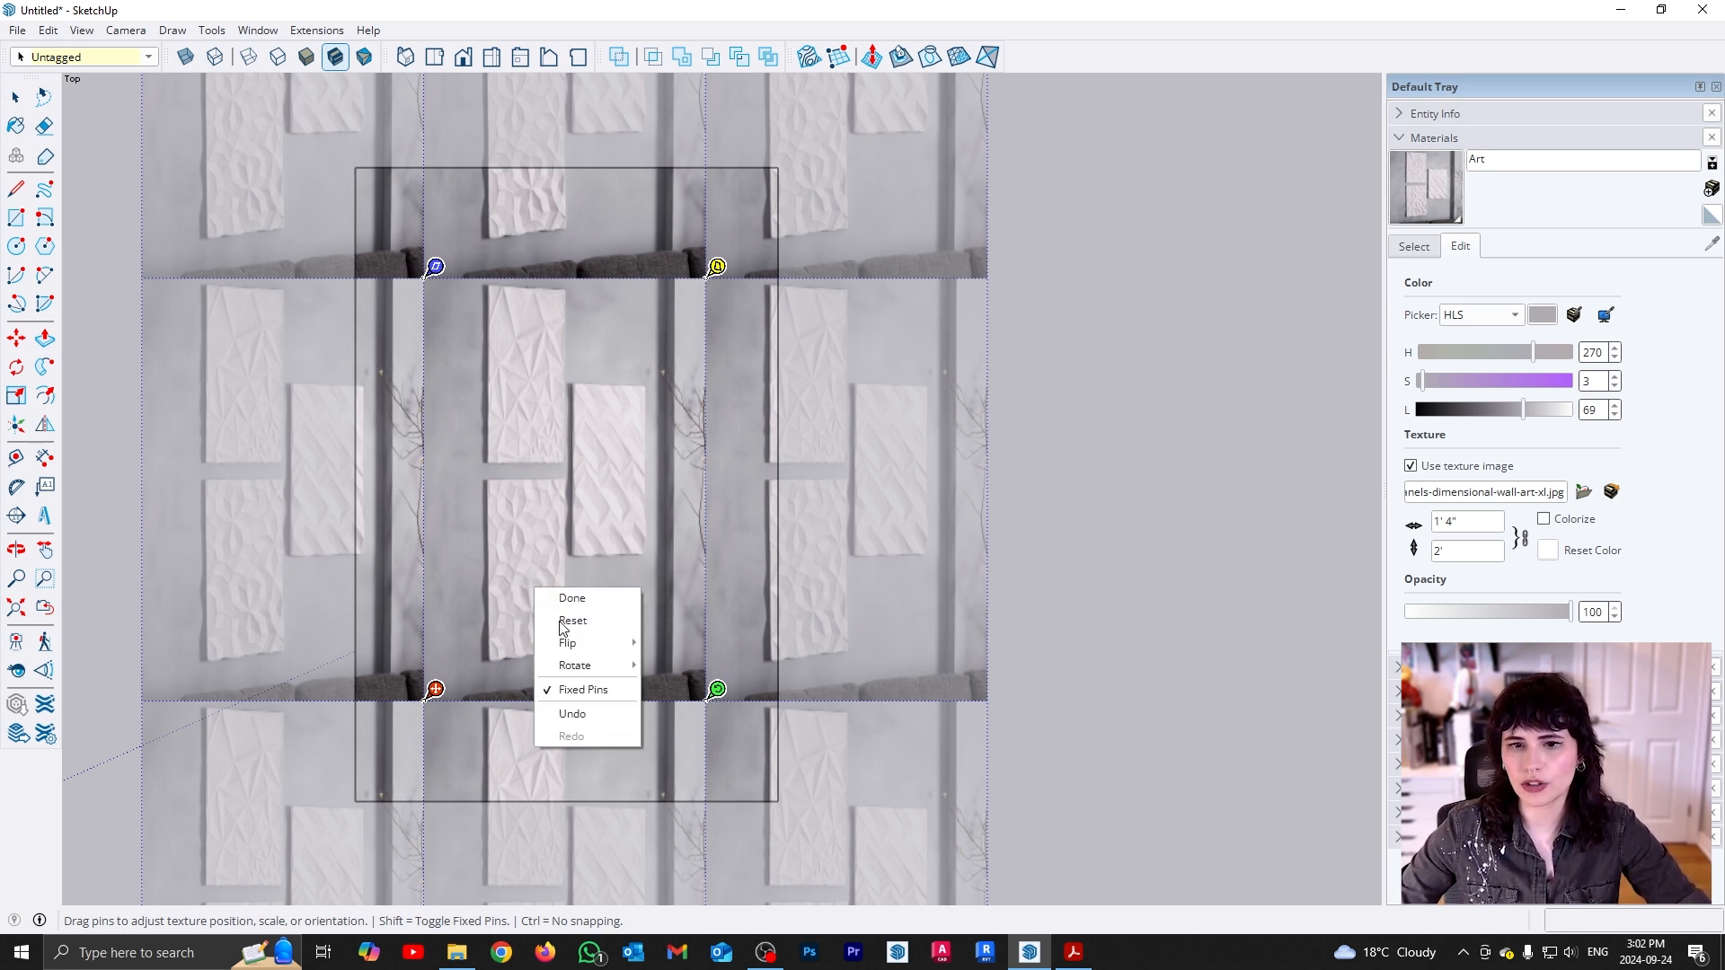
left_click(592, 699)
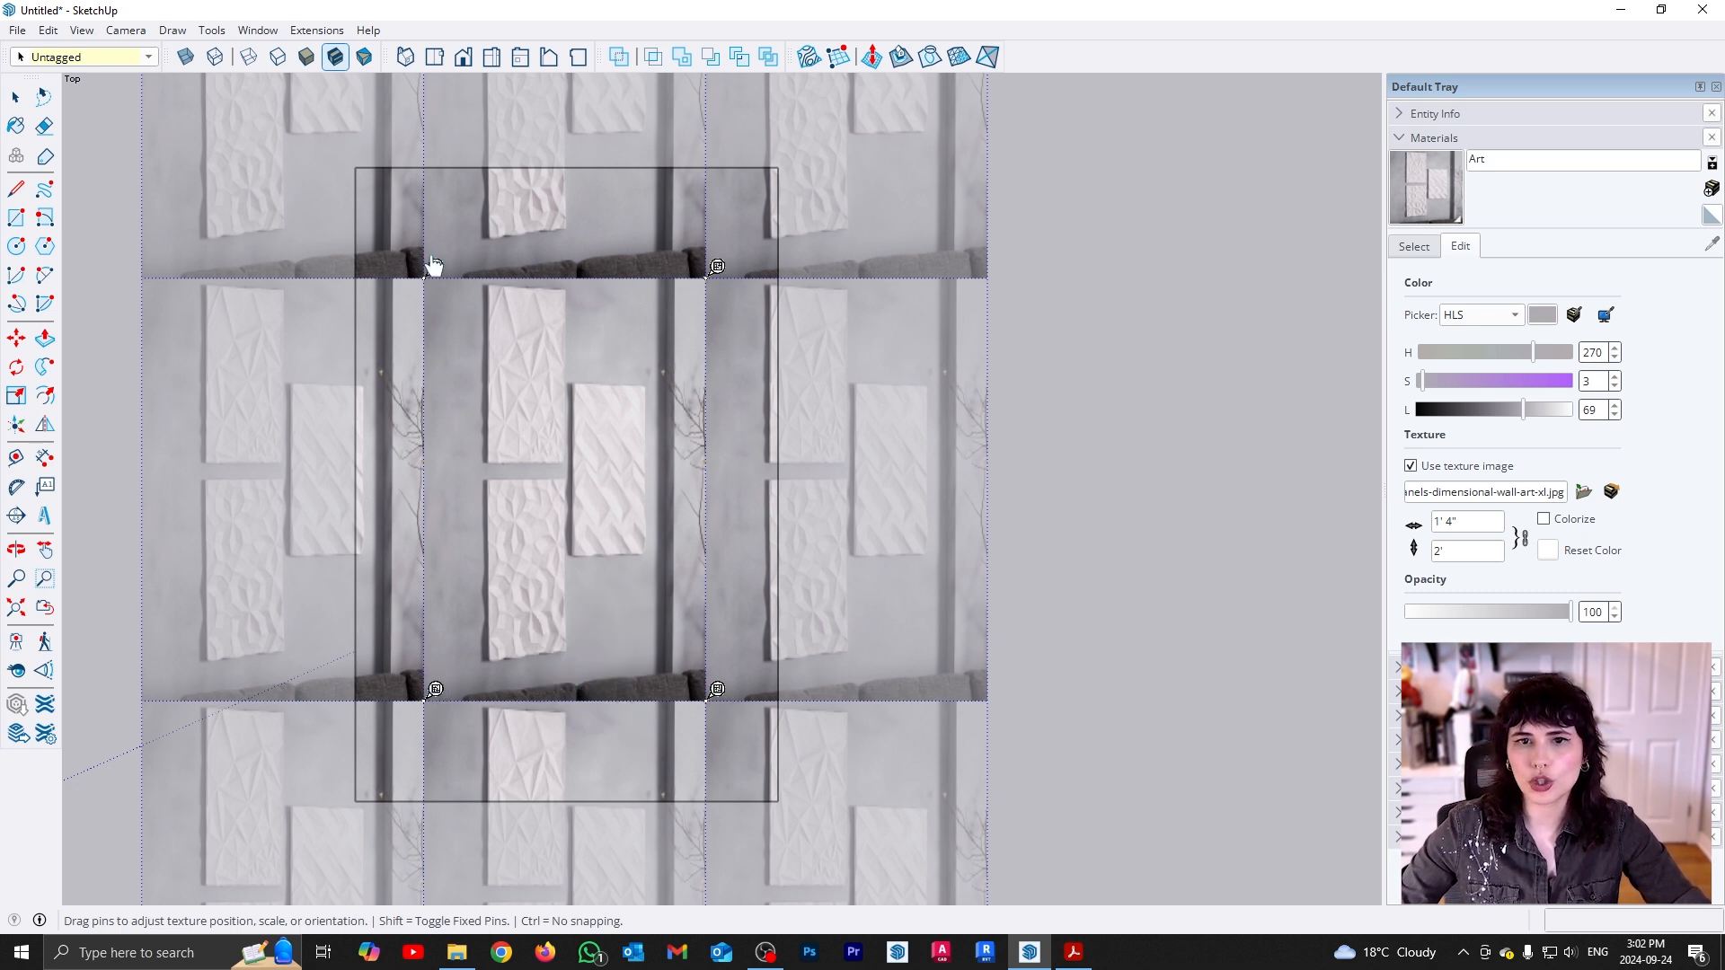
scroll(454, 697, "down", 1)
scroll(463, 714, "up", 2)
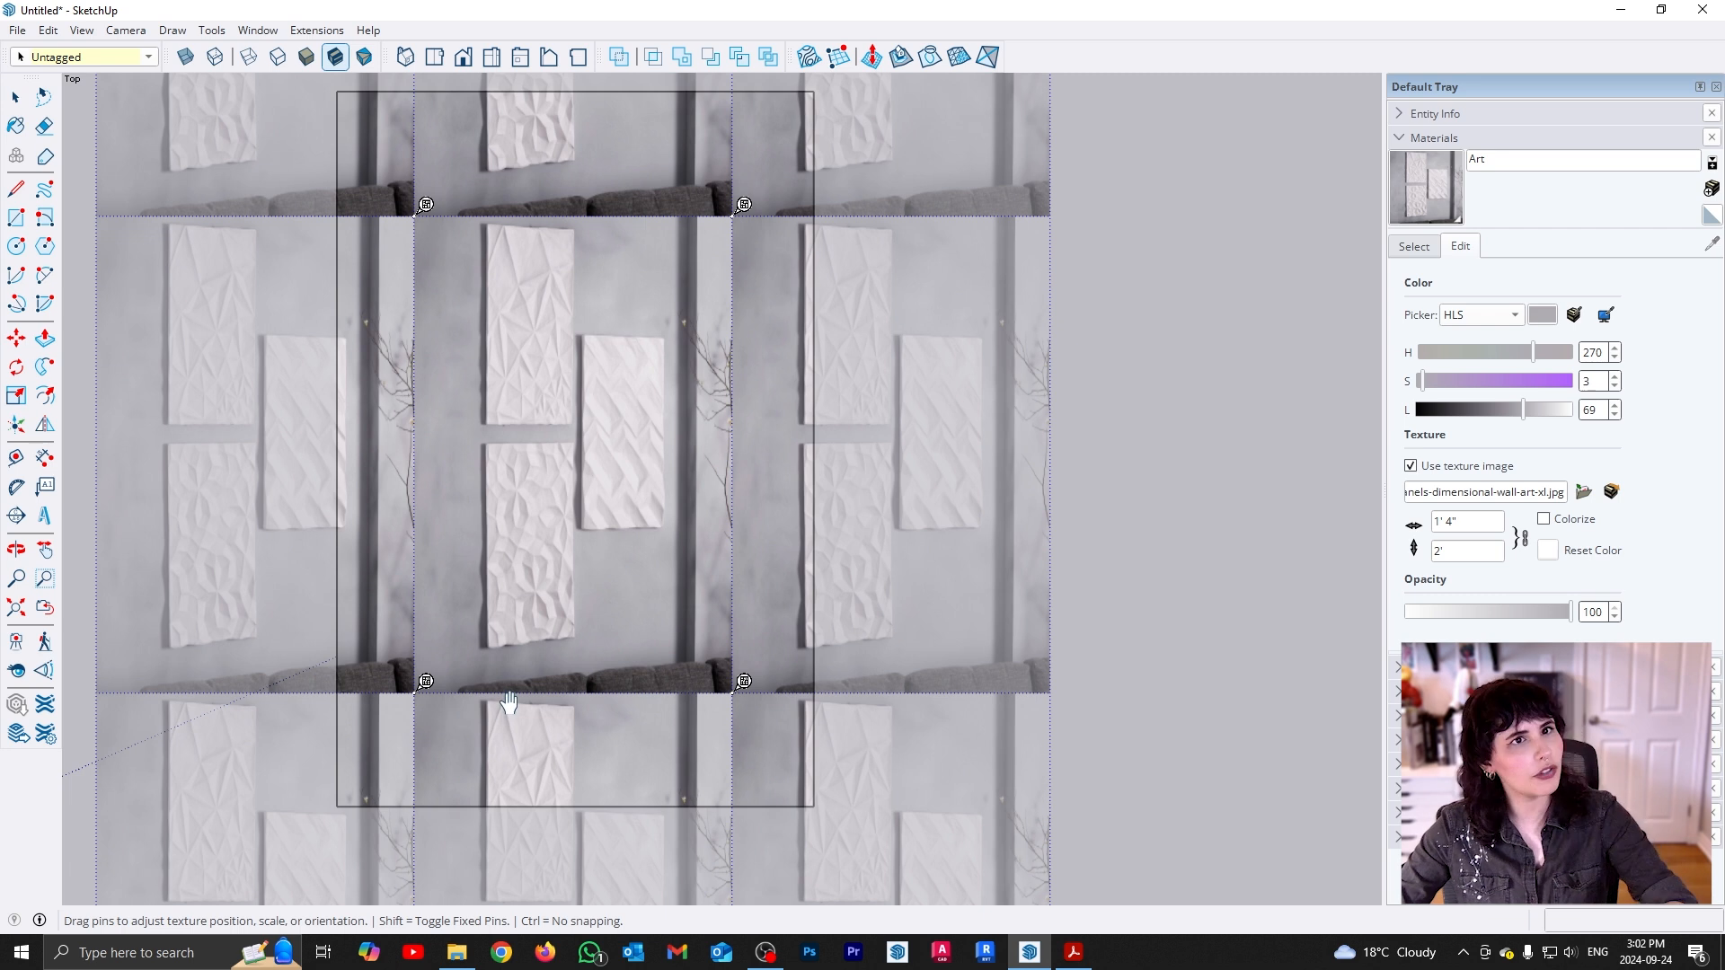
Lift the two lower free pins and place them on the lower corners of the image's lower-left wall panel
scroll(488, 708, "up", 2)
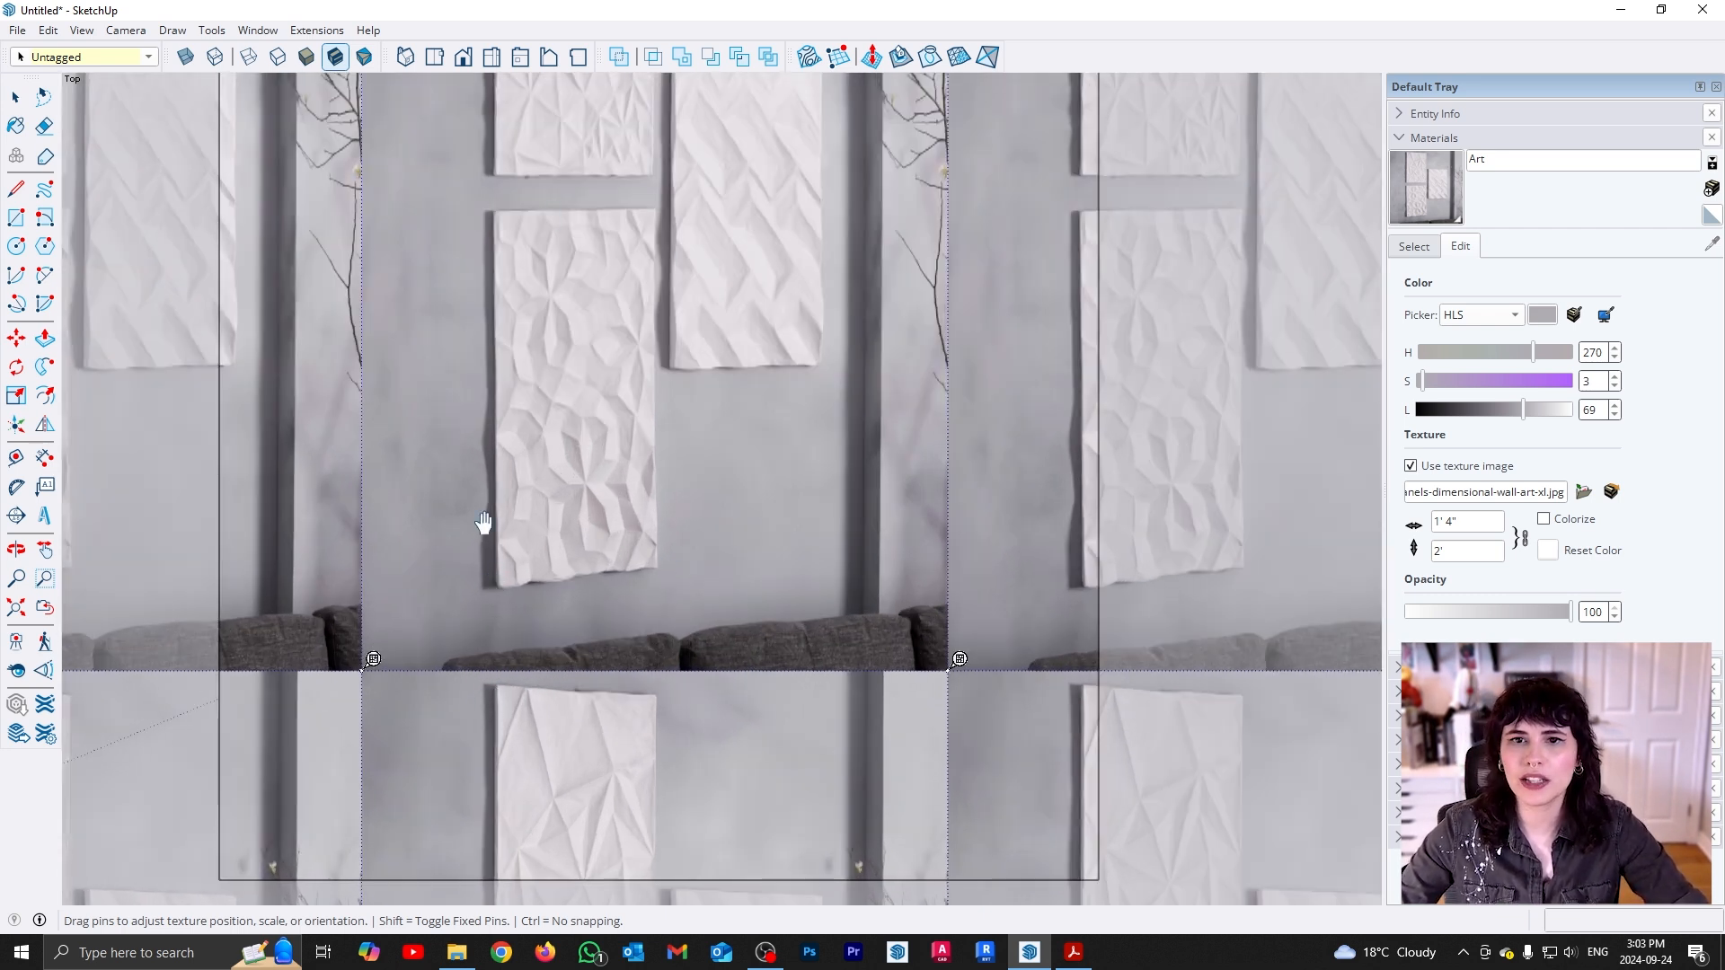
left_click(373, 663)
scroll(501, 586, "up", 2)
left_click(486, 598)
scroll(368, 672, "down", 3)
left_click(1099, 734)
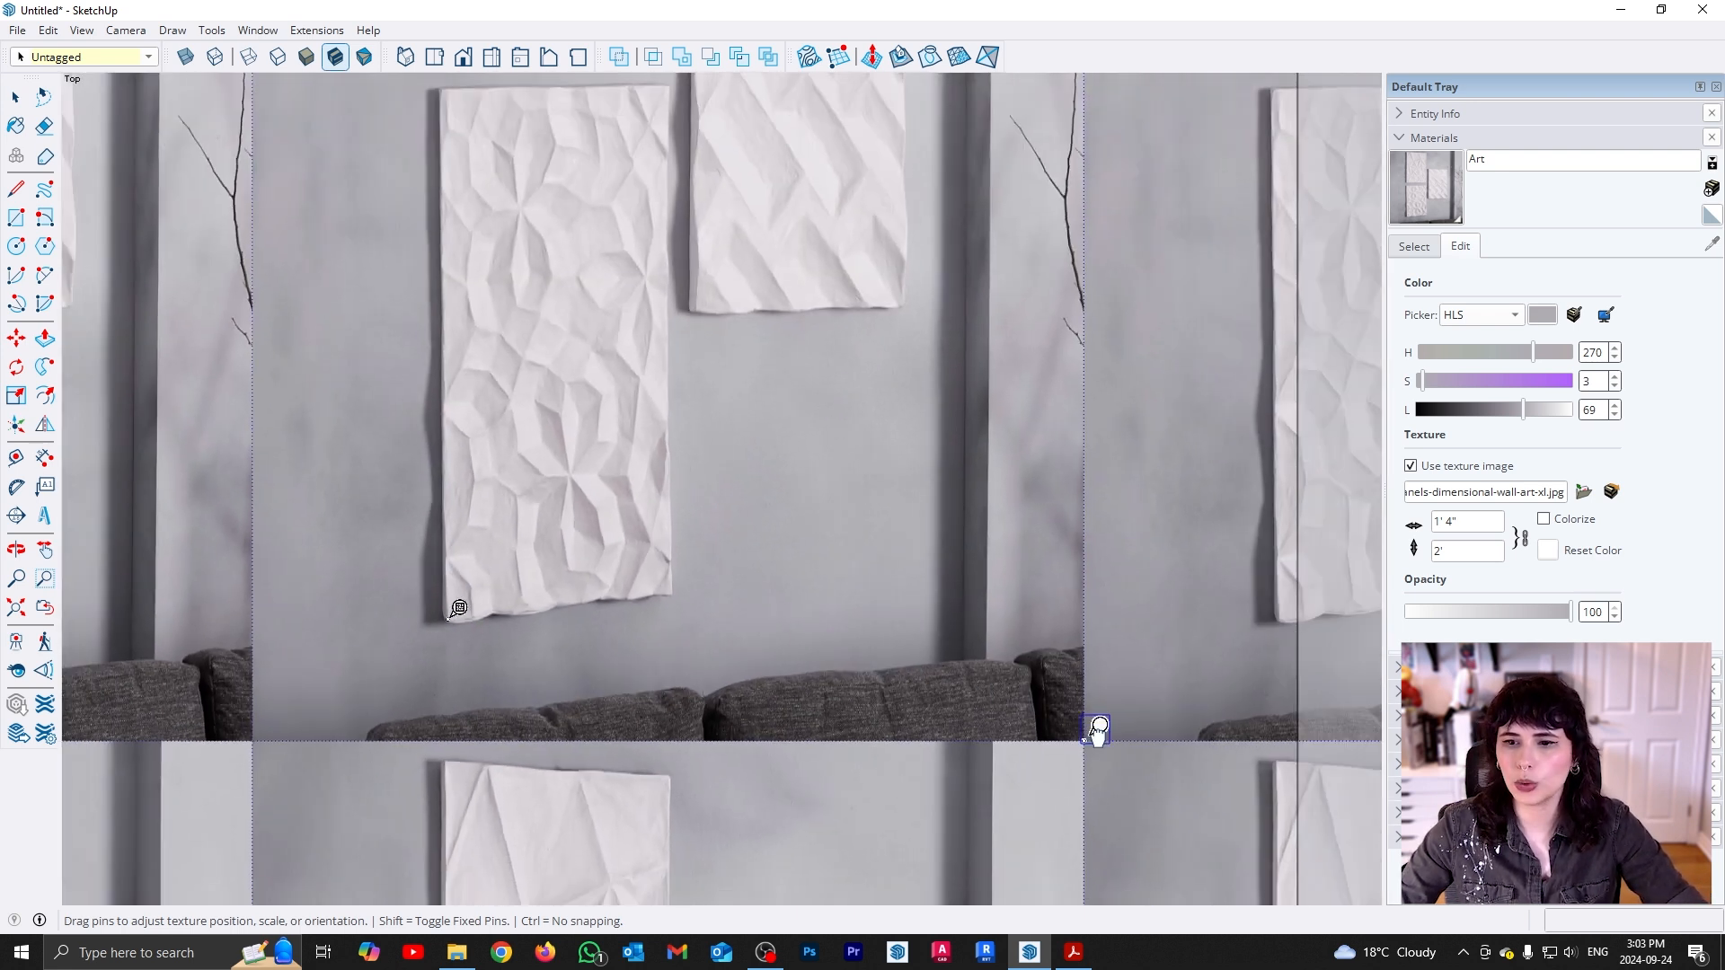
scroll(674, 558, "up", 2)
left_click(694, 594)
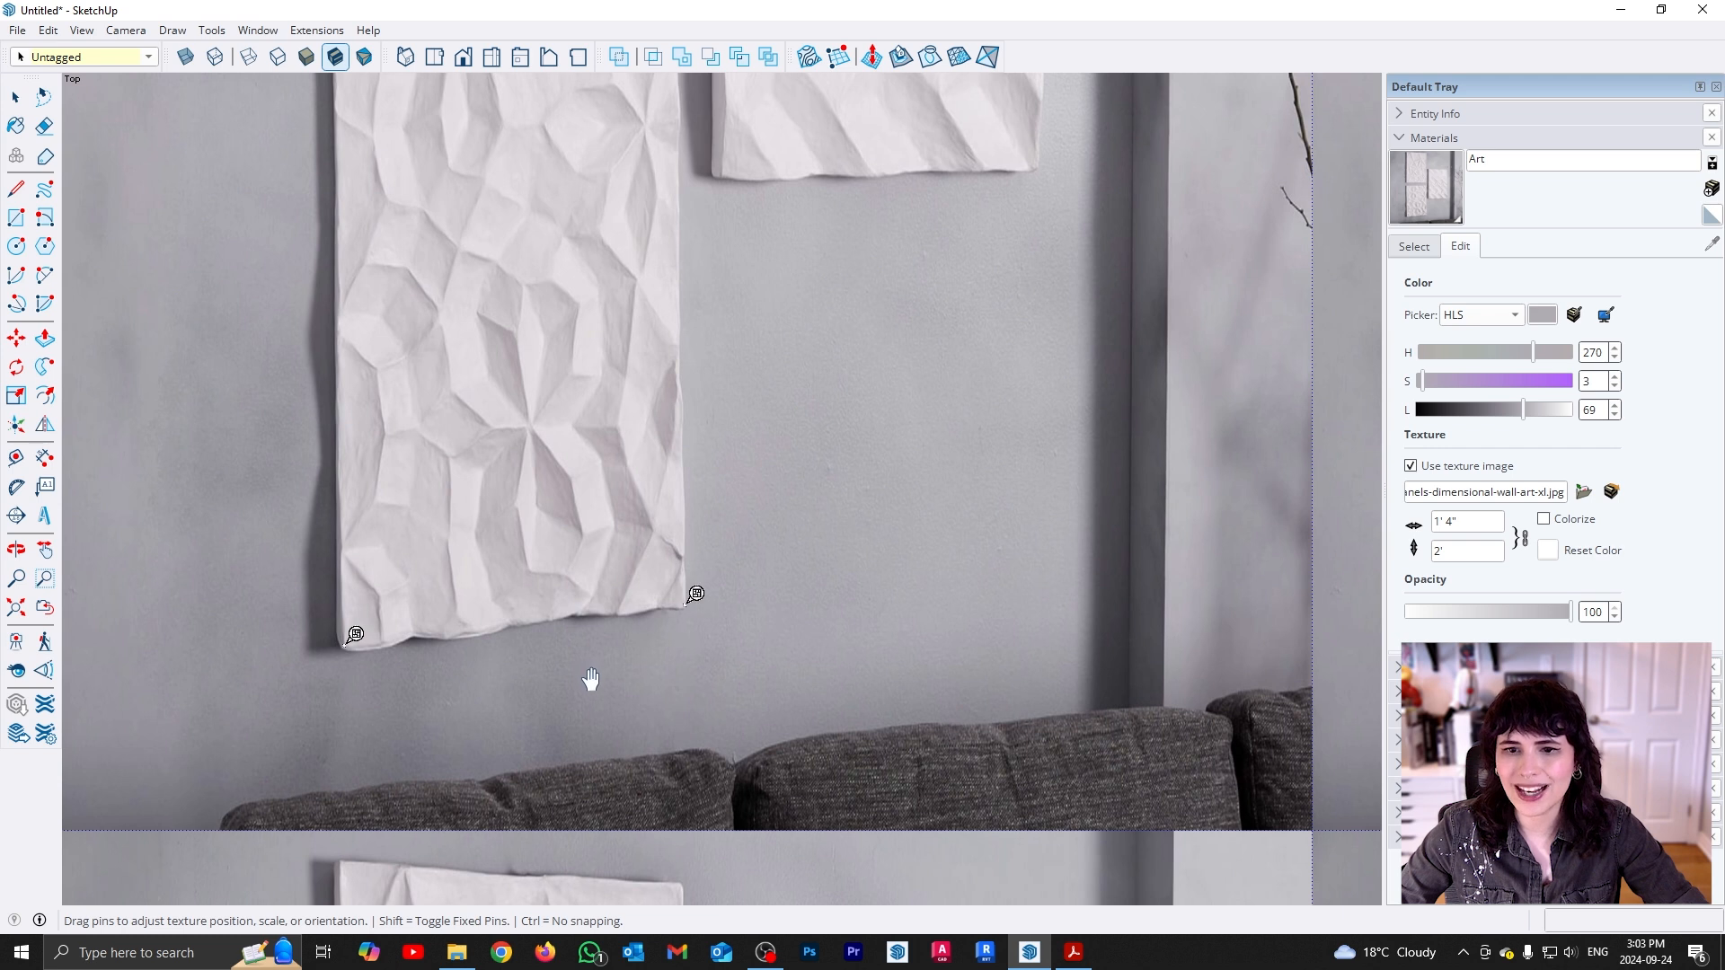
Lift the two upper free pins and place them on the upper corners of the same lower-left wall panel
scroll(590, 680, "down", 5)
left_click(414, 97)
scroll(516, 365, "up", 4)
left_click(463, 365)
scroll(486, 476, "down", 3)
scroll(625, 434, "down", 1)
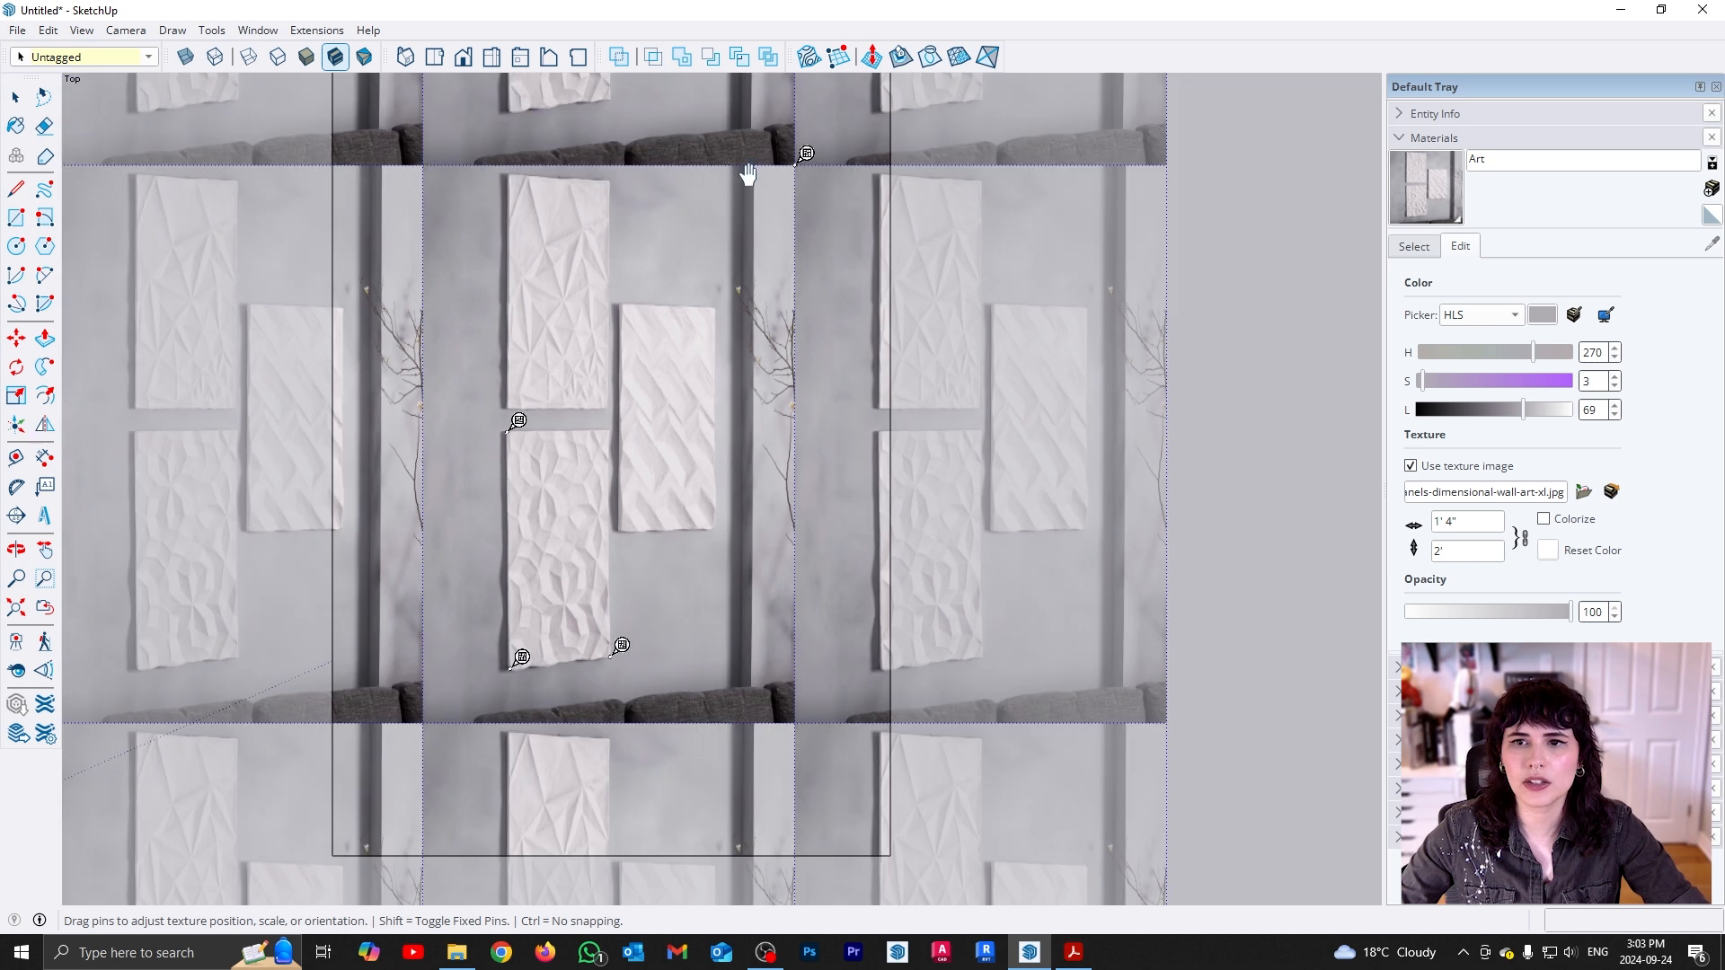
left_click(807, 154)
scroll(585, 443, "up", 4)
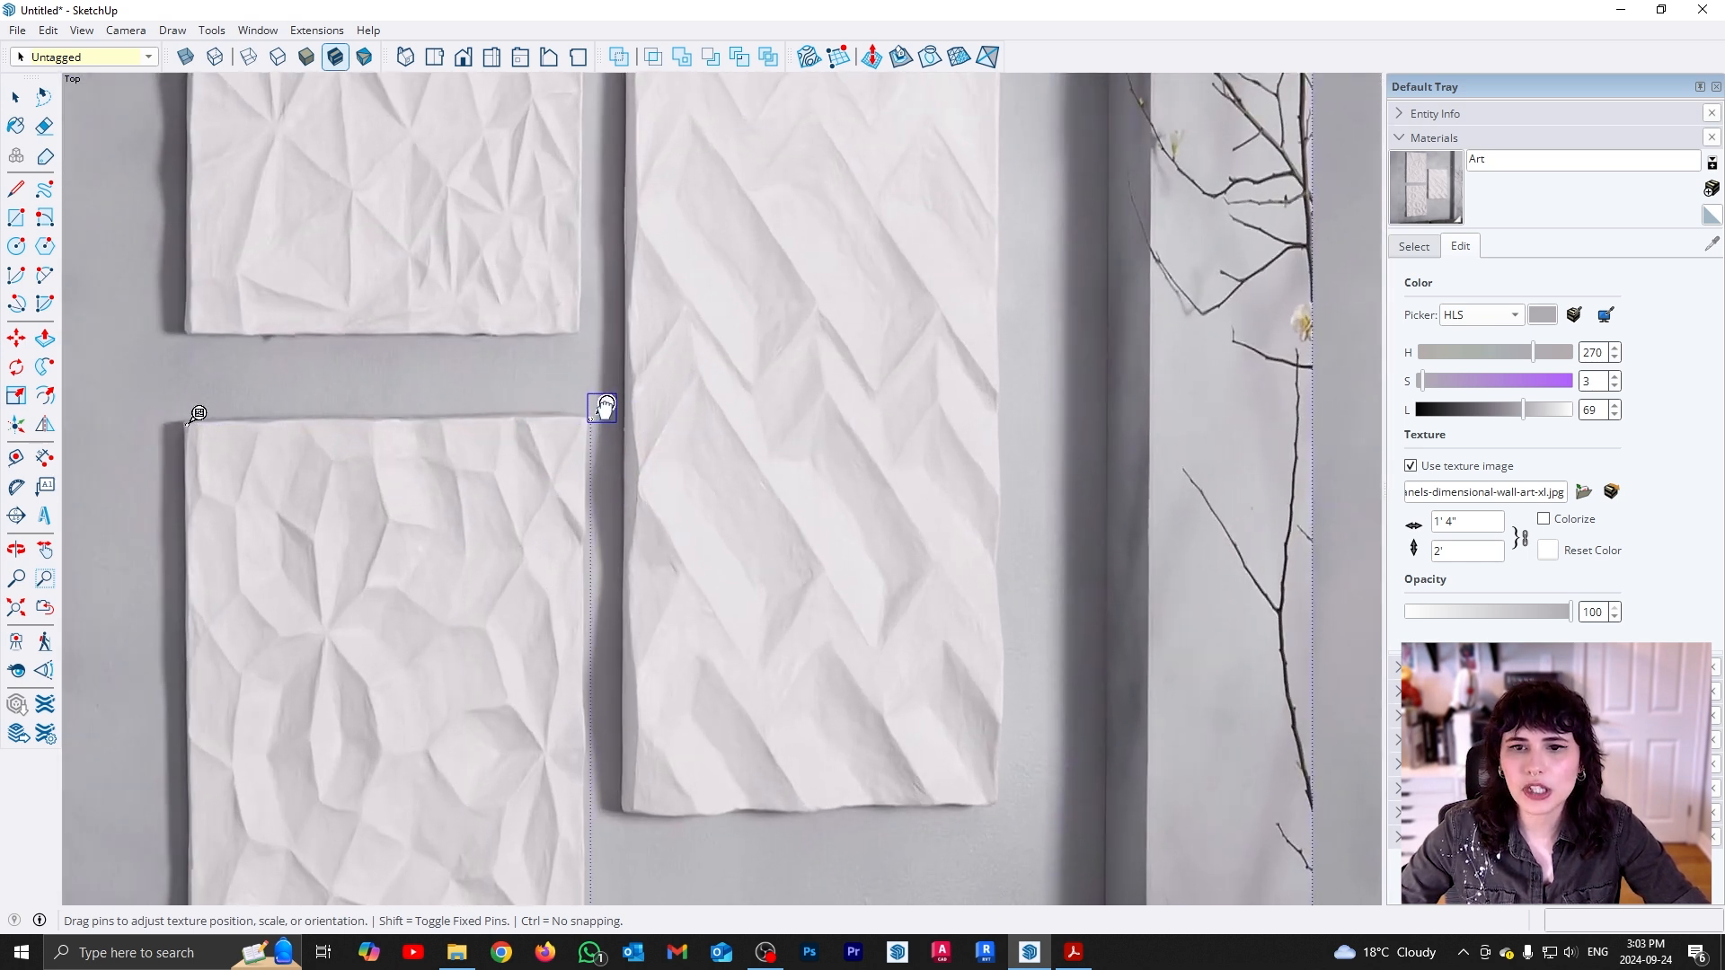
left_click(596, 406)
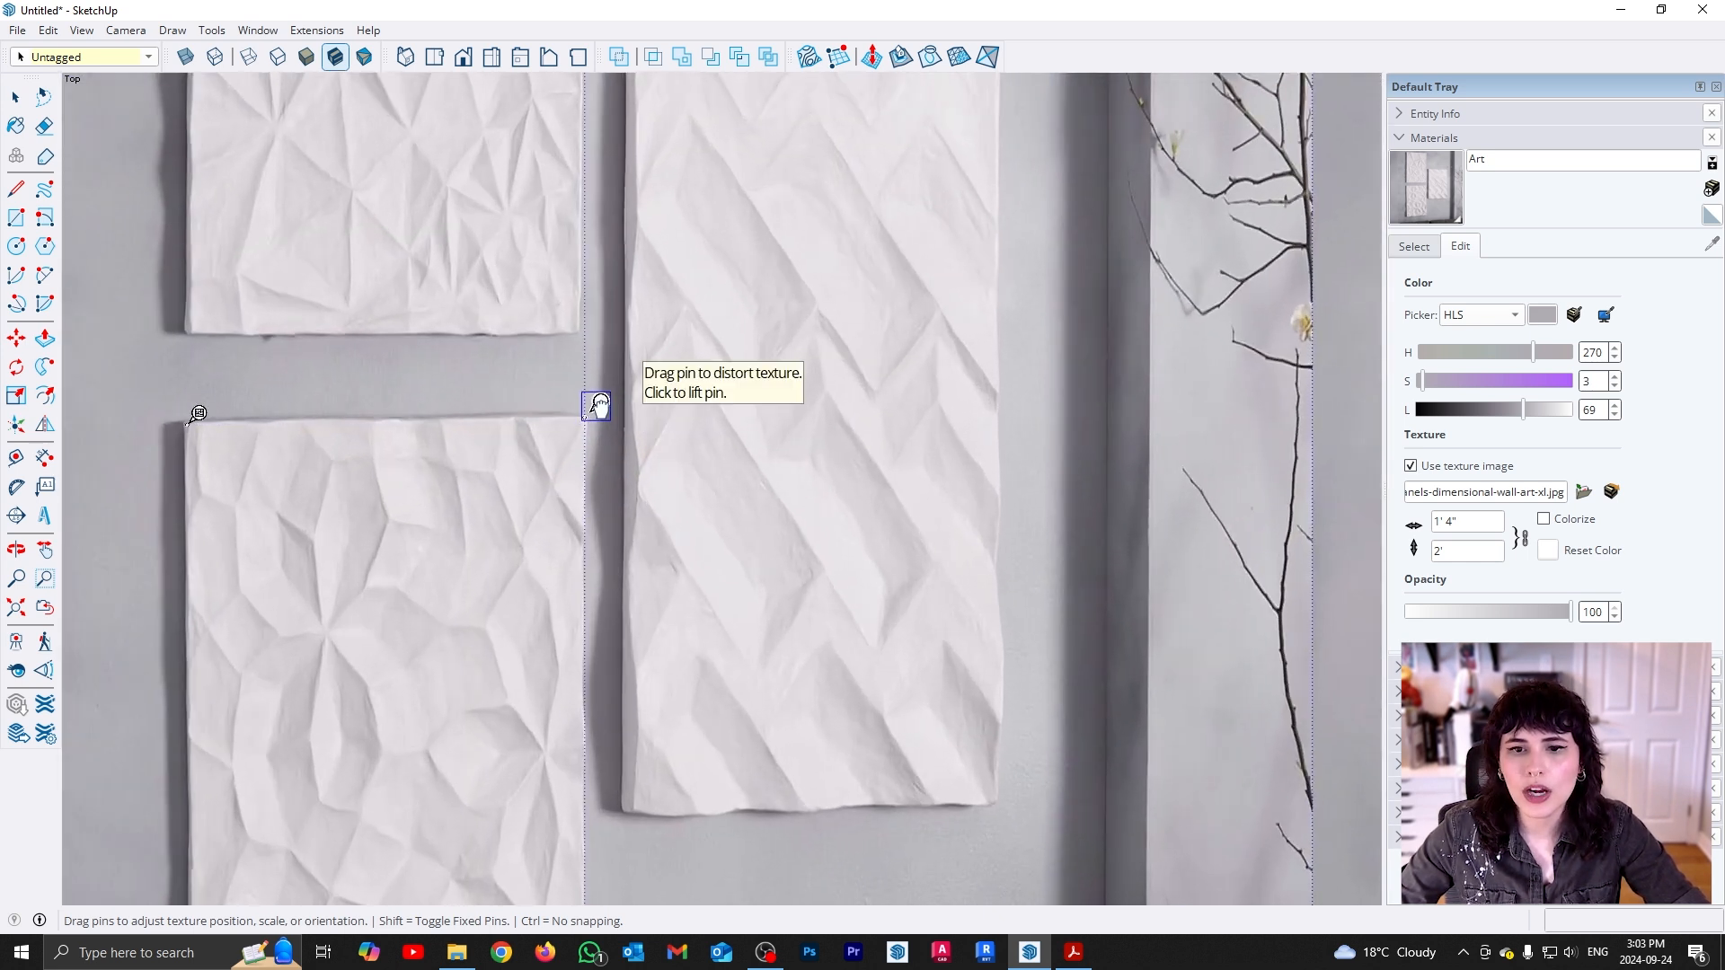
scroll(595, 438, "down", 3)
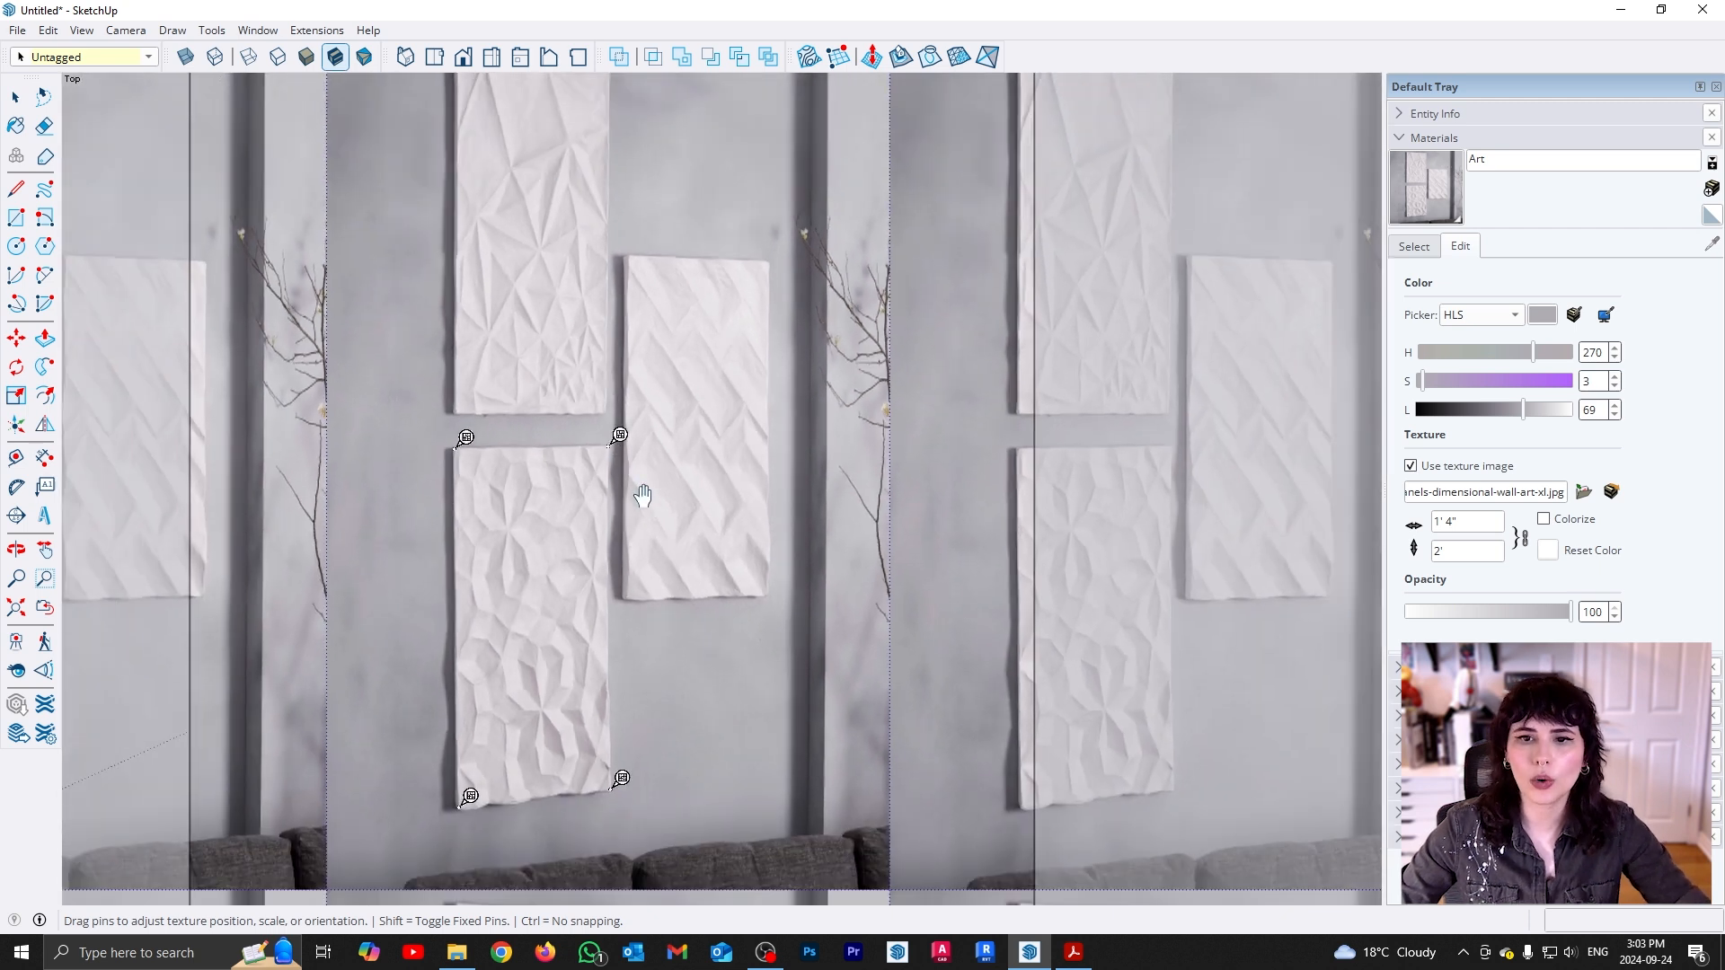
Stretch the Art texture by moving its four pins to the matching corners of the rectangle, and finish the texture positioning
scroll(642, 495, "down", 4)
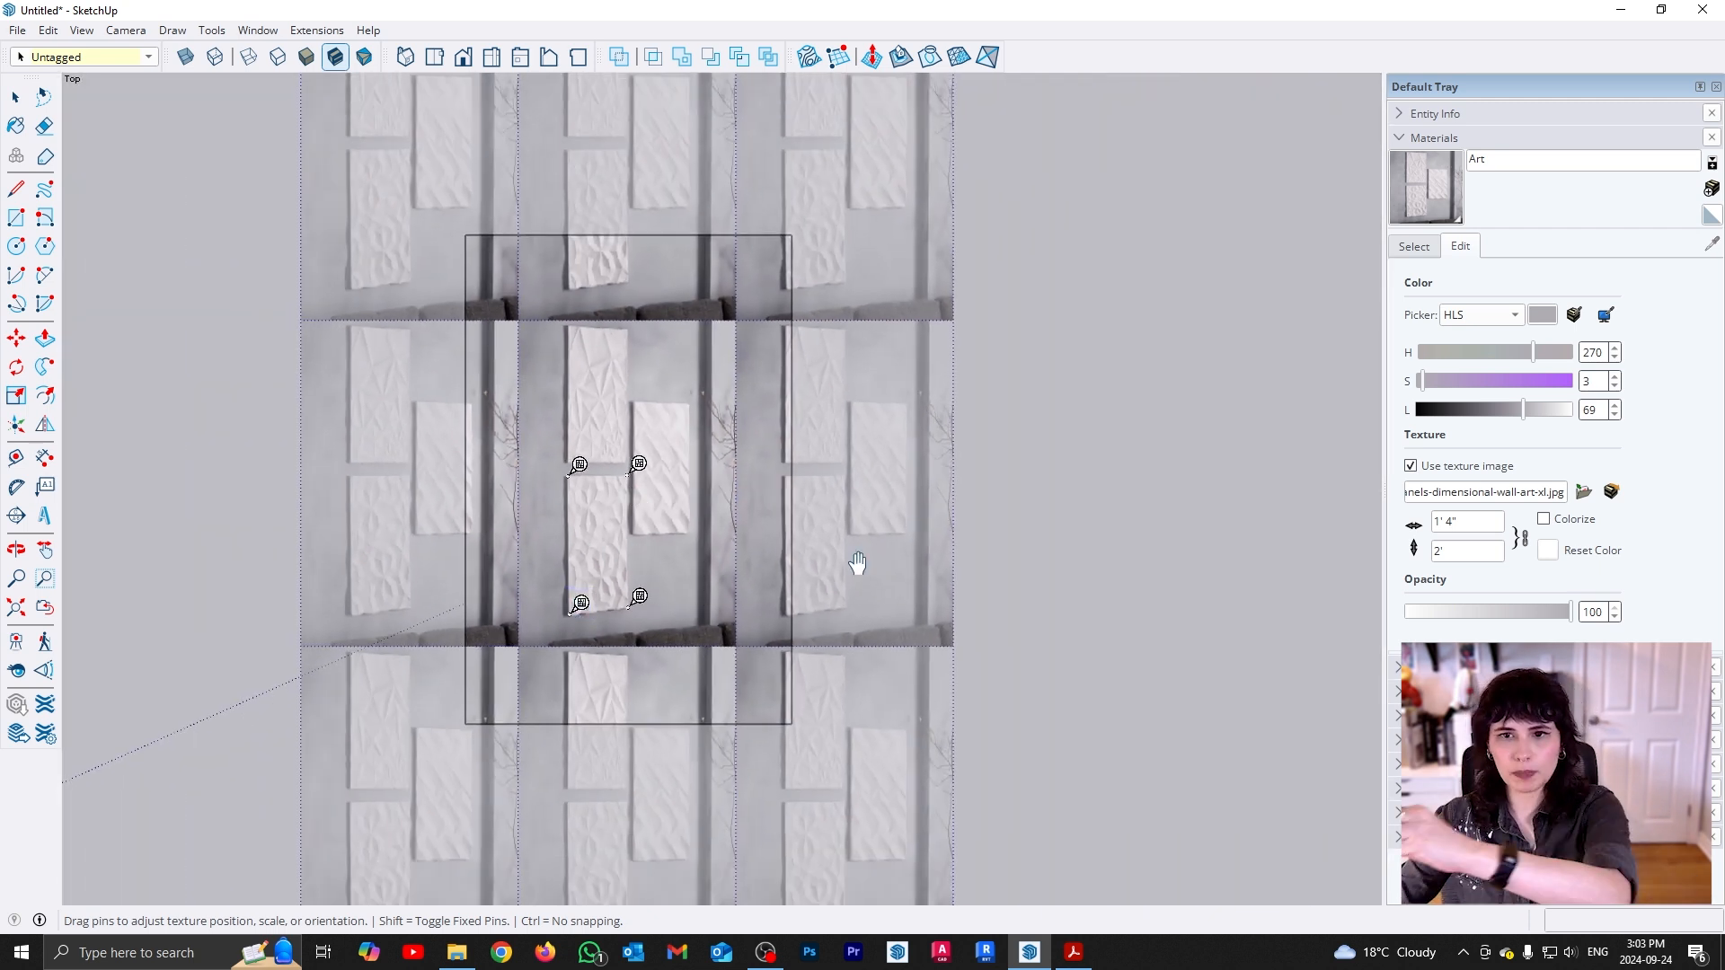
left_click_drag(582, 604, 477, 714)
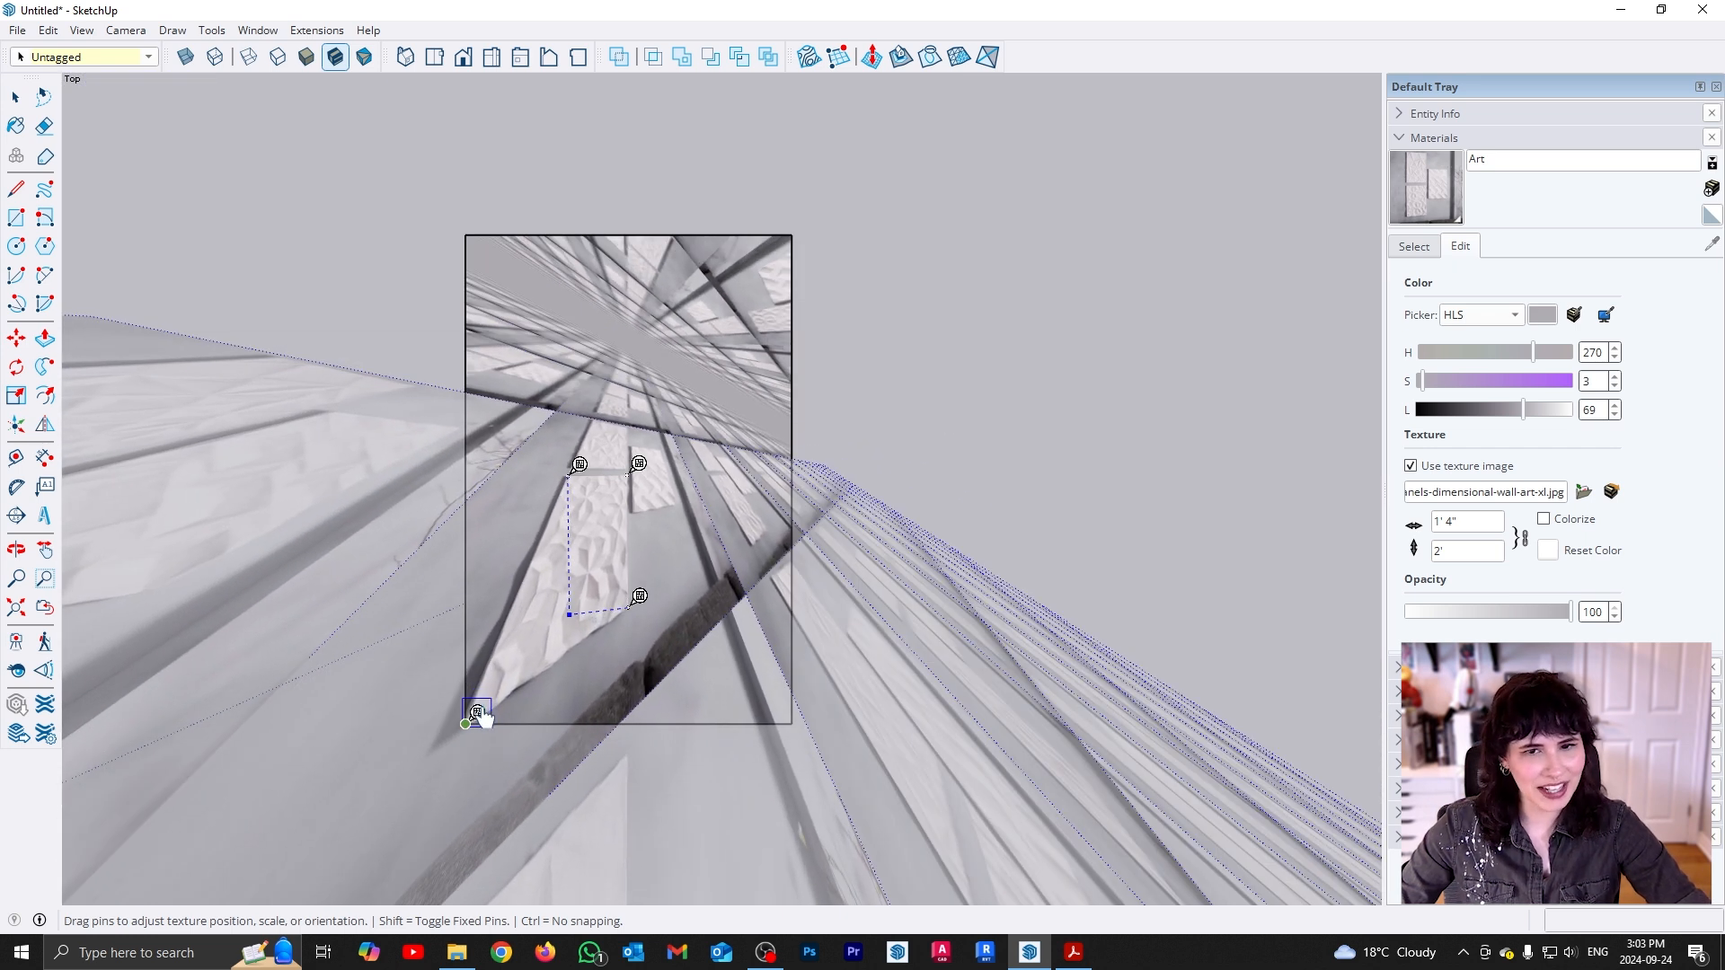
left_click_drag(654, 616, 804, 719)
left_click_drag(579, 465, 475, 226)
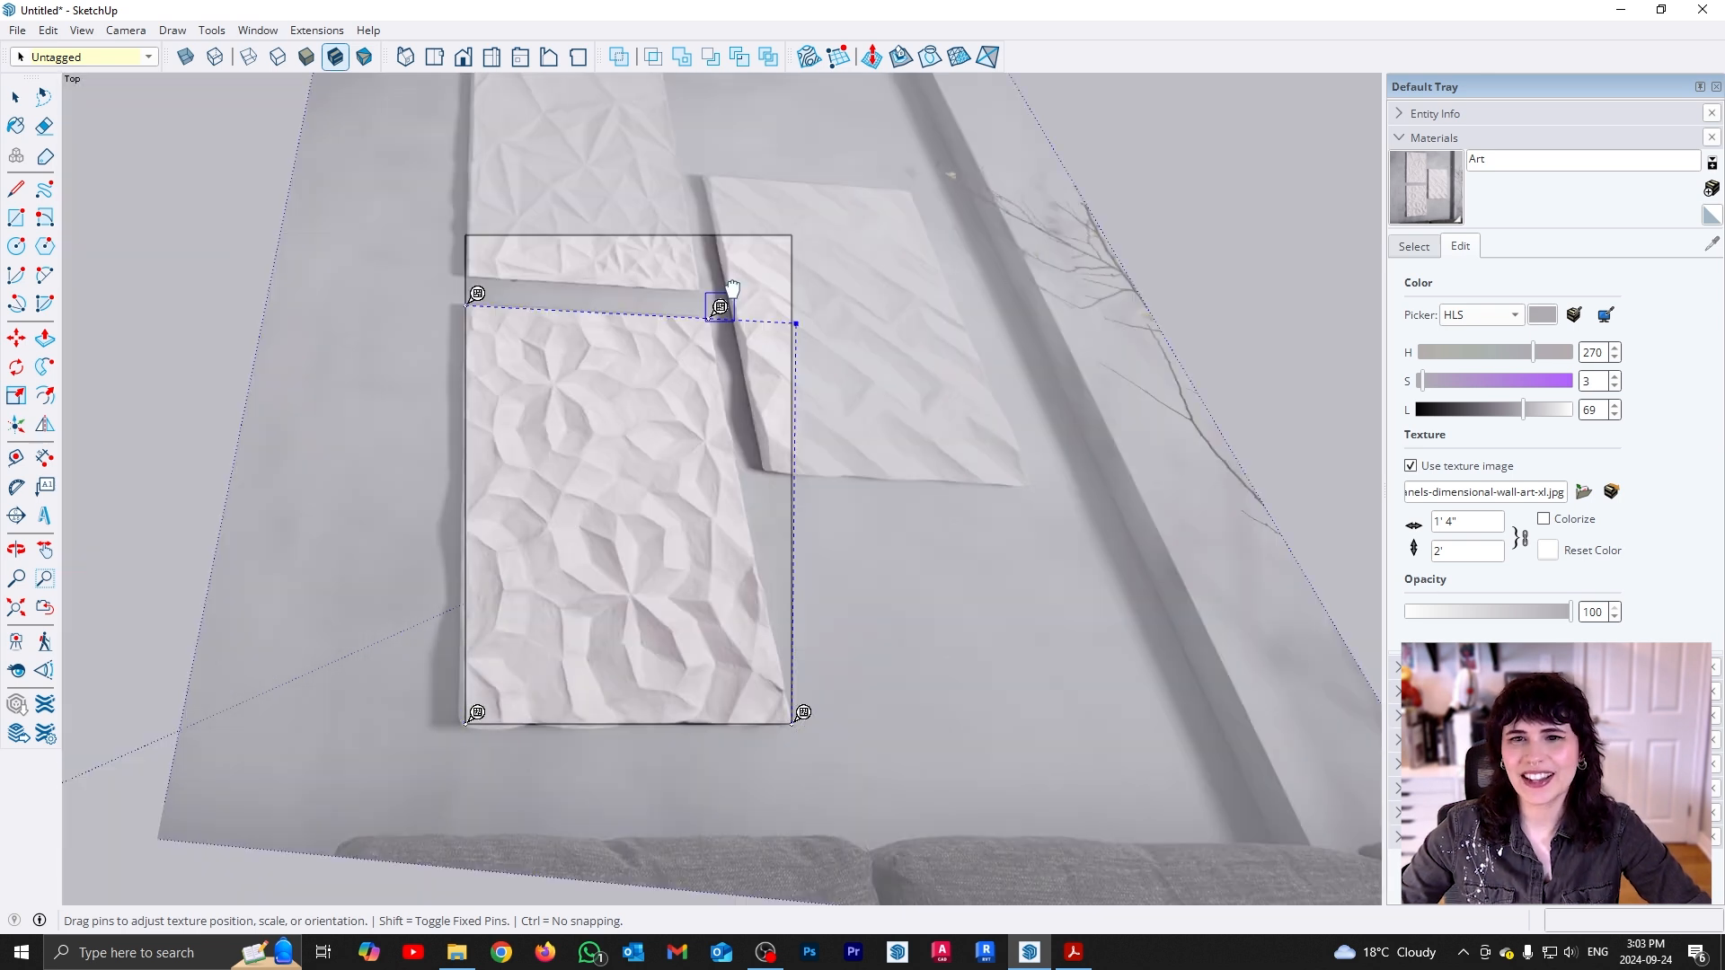
left_click_drag(721, 300, 804, 226)
left_click_drag(477, 292, 475, 225)
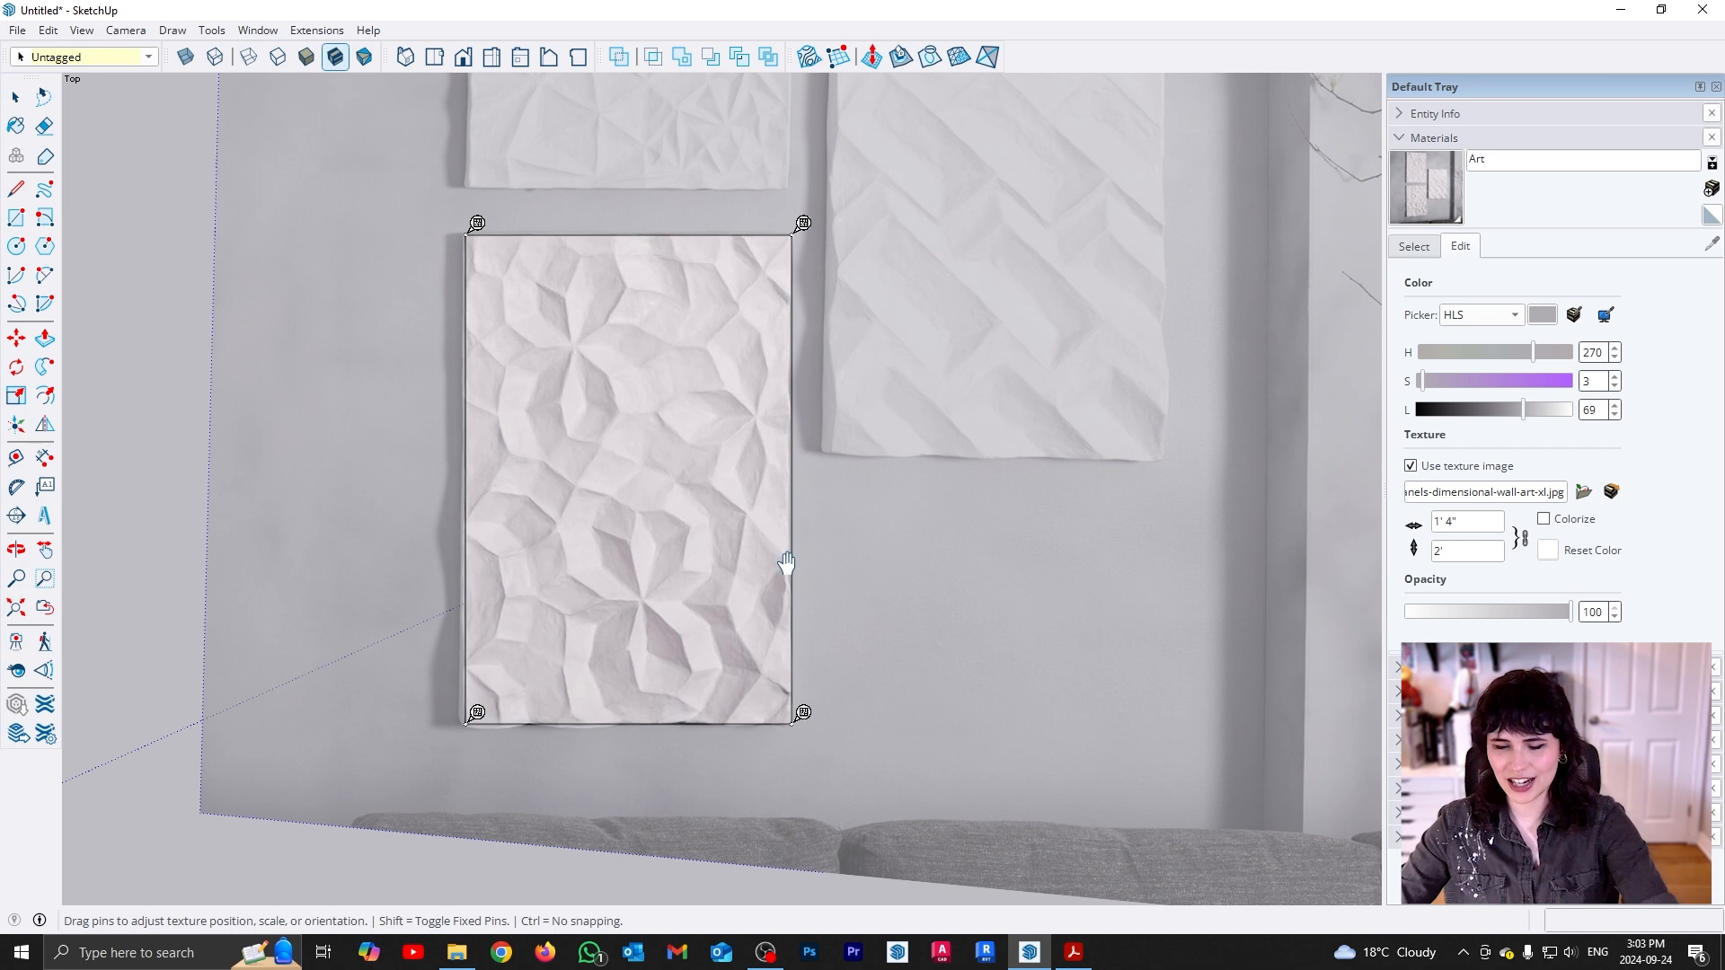
key("Return")
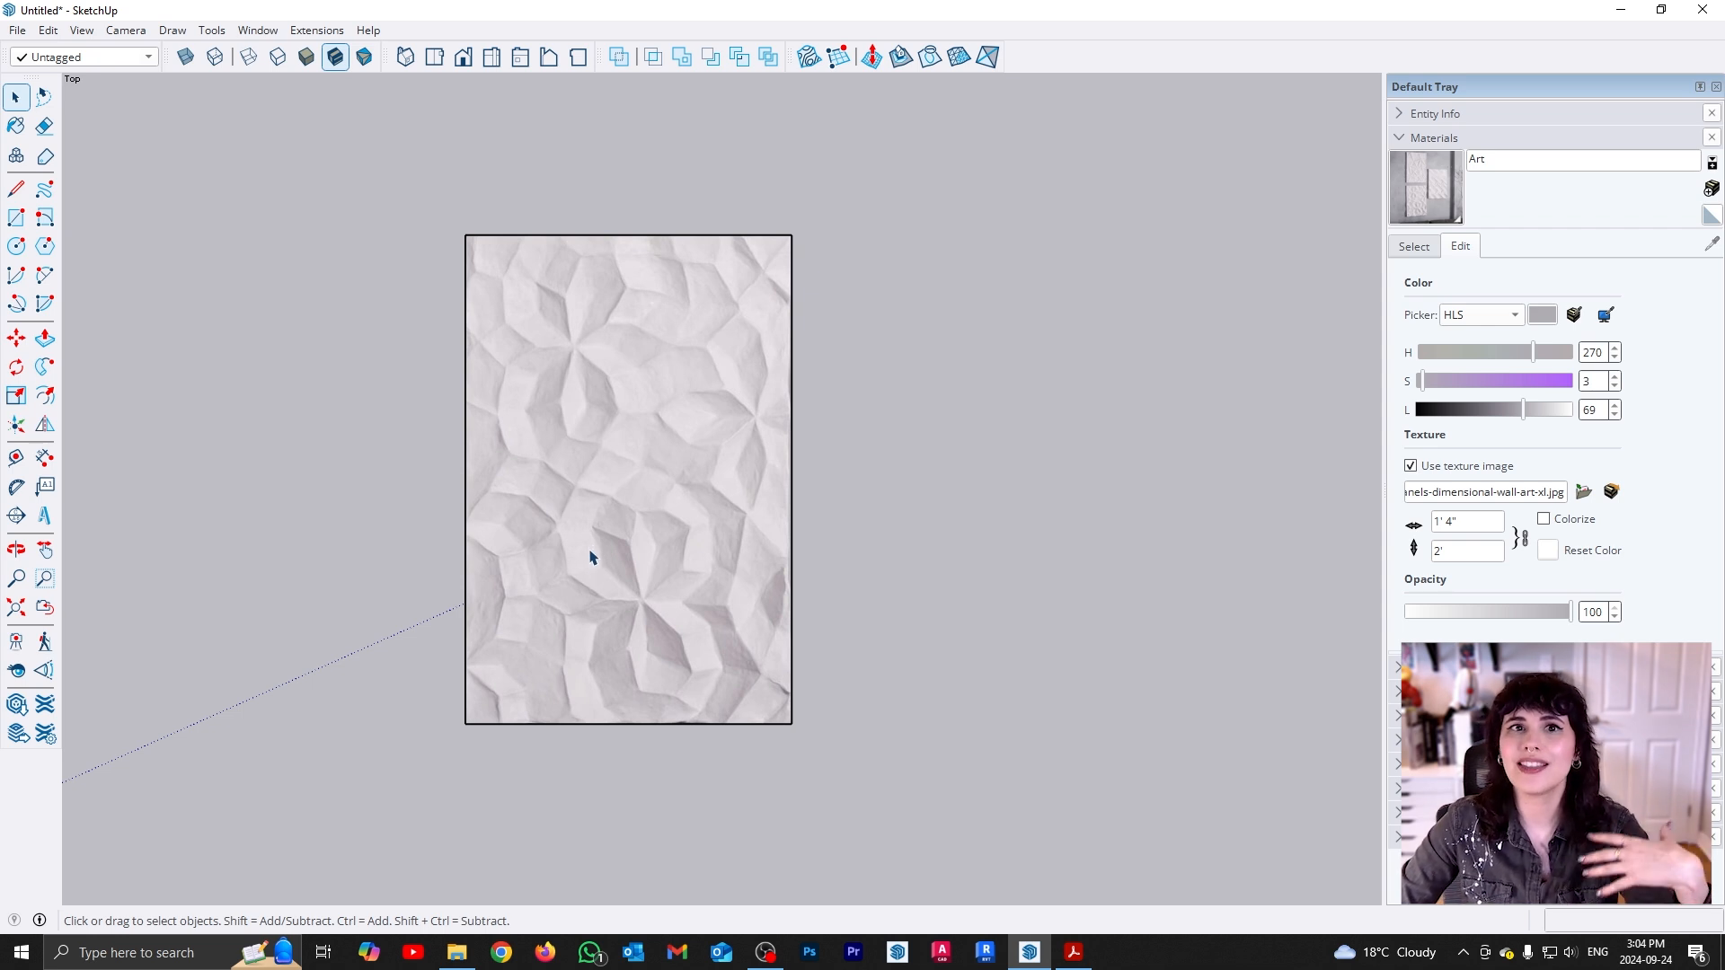
Draw two connected two-point arcs beside the Art rectangle, the first bulging down and the second up, forming a wavy line
scroll(593, 544, "down", 8)
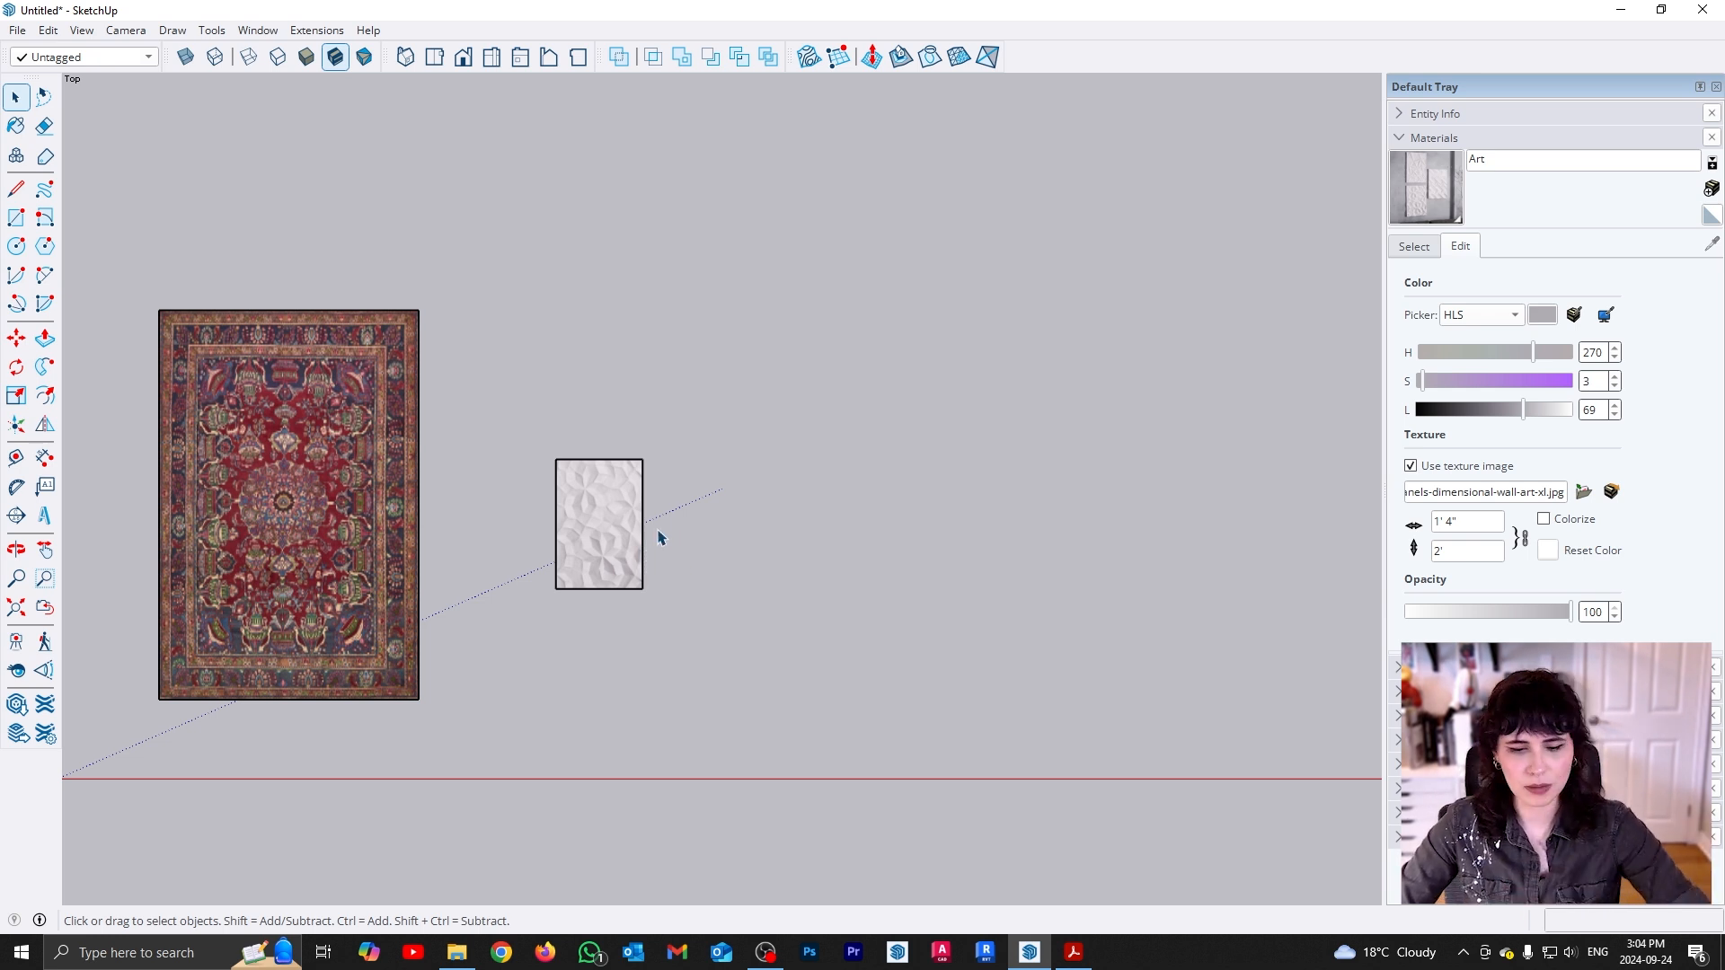
middle_click_drag(808, 530, 555, 554, "shift")
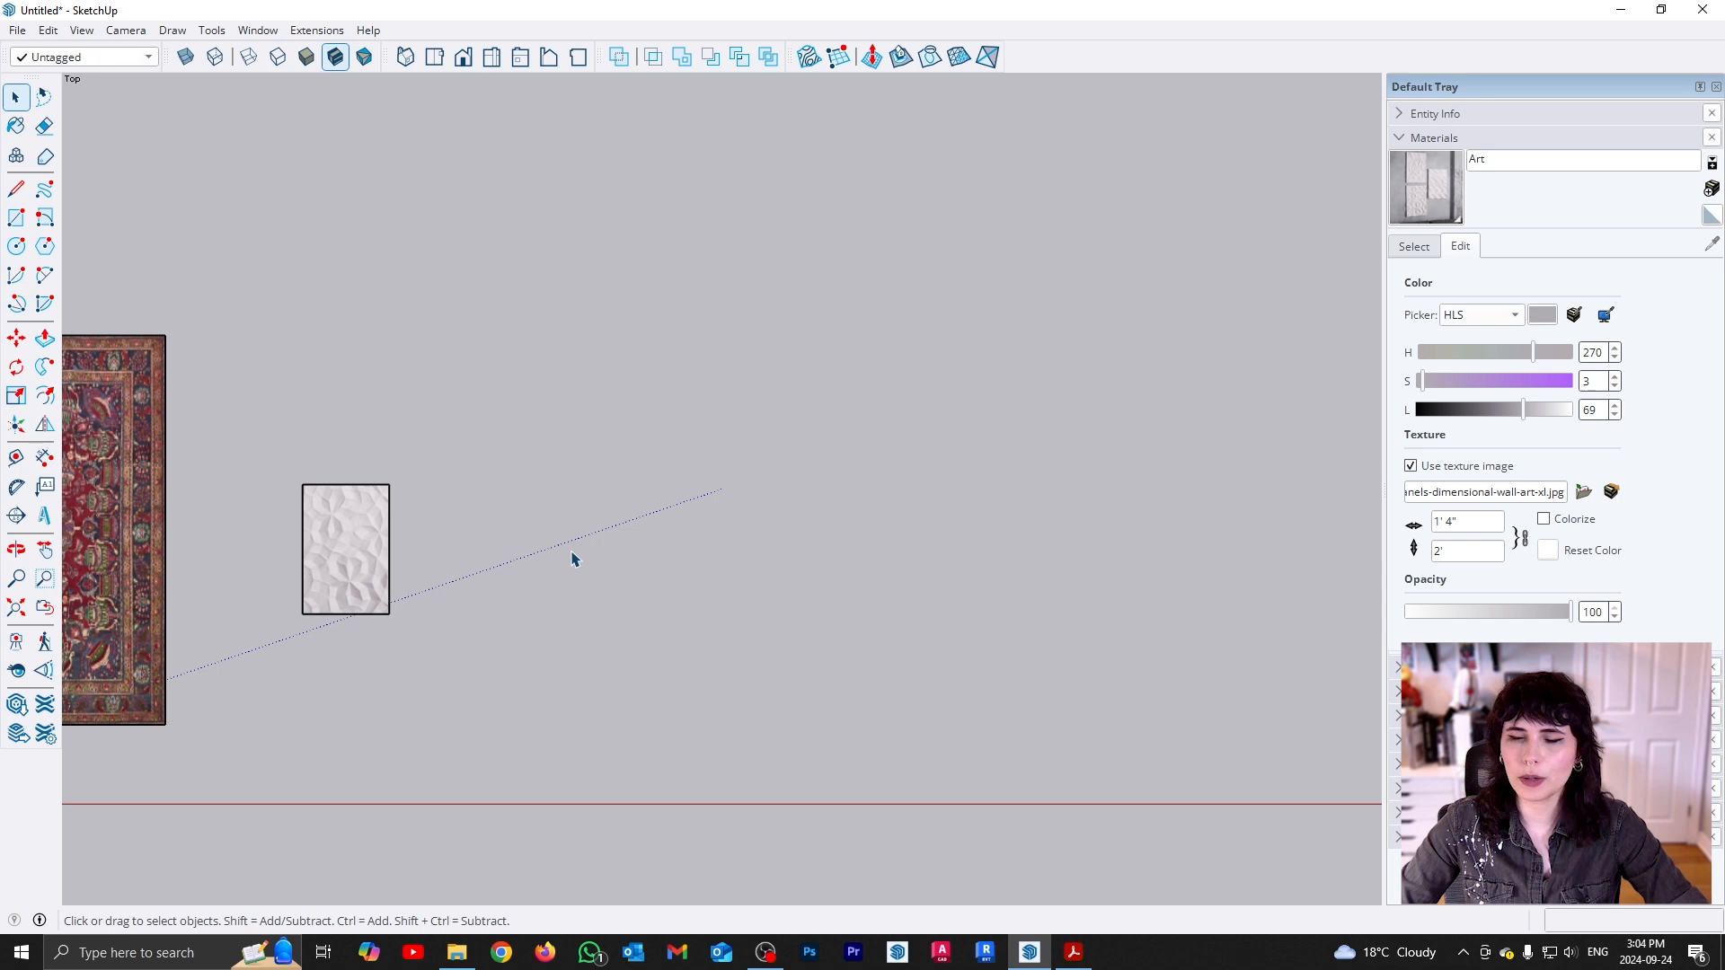
key("a")
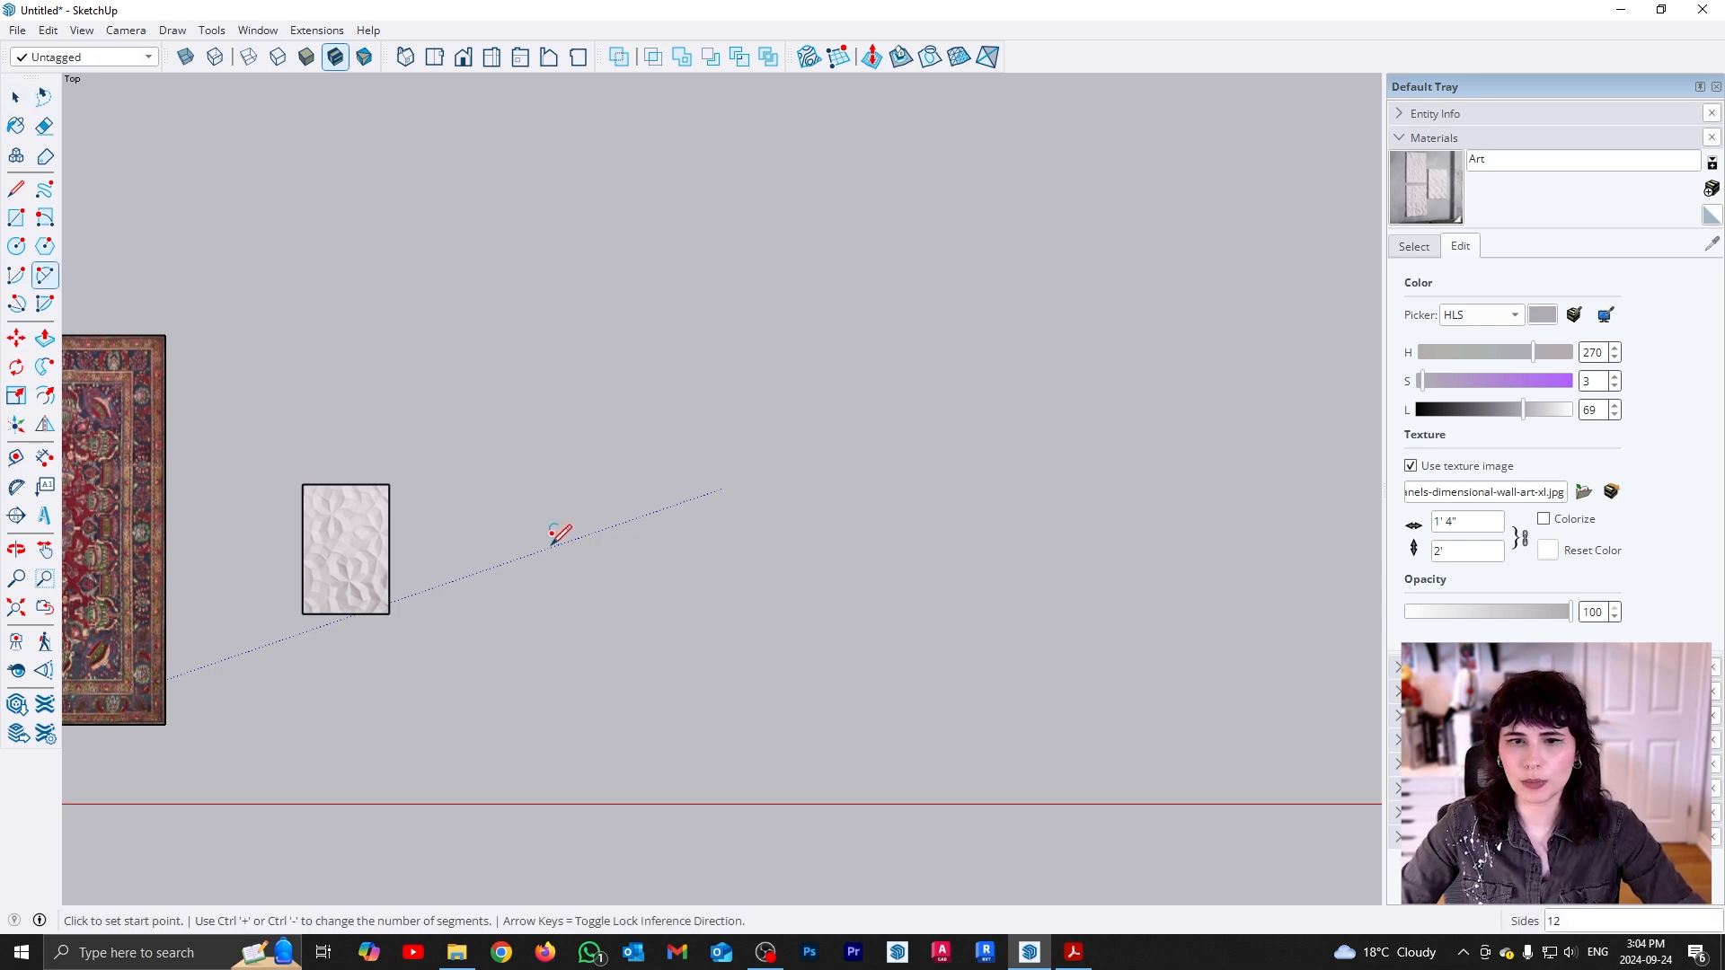
left_click(521, 538)
left_click(648, 537)
left_click(586, 564)
left_click(753, 538)
left_click(703, 512)
Close the wavy line into a face from the top view with three straight lines behind it
key("l")
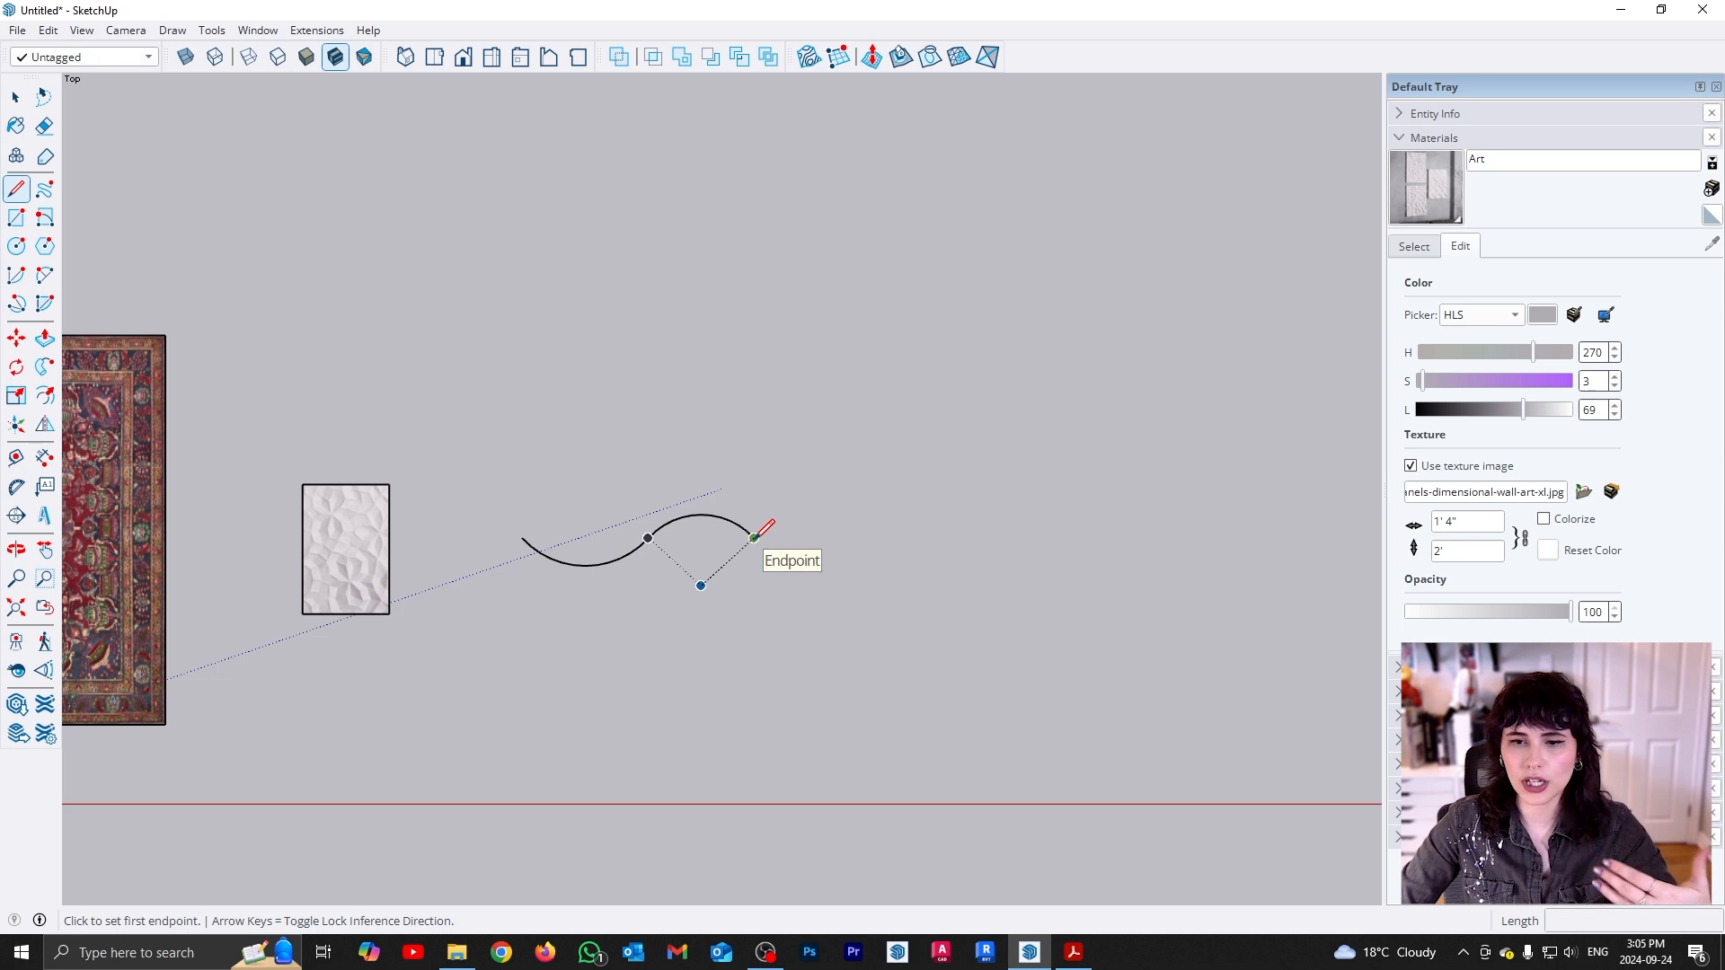
middle_click_drag(767, 542, 581, 528)
key("p")
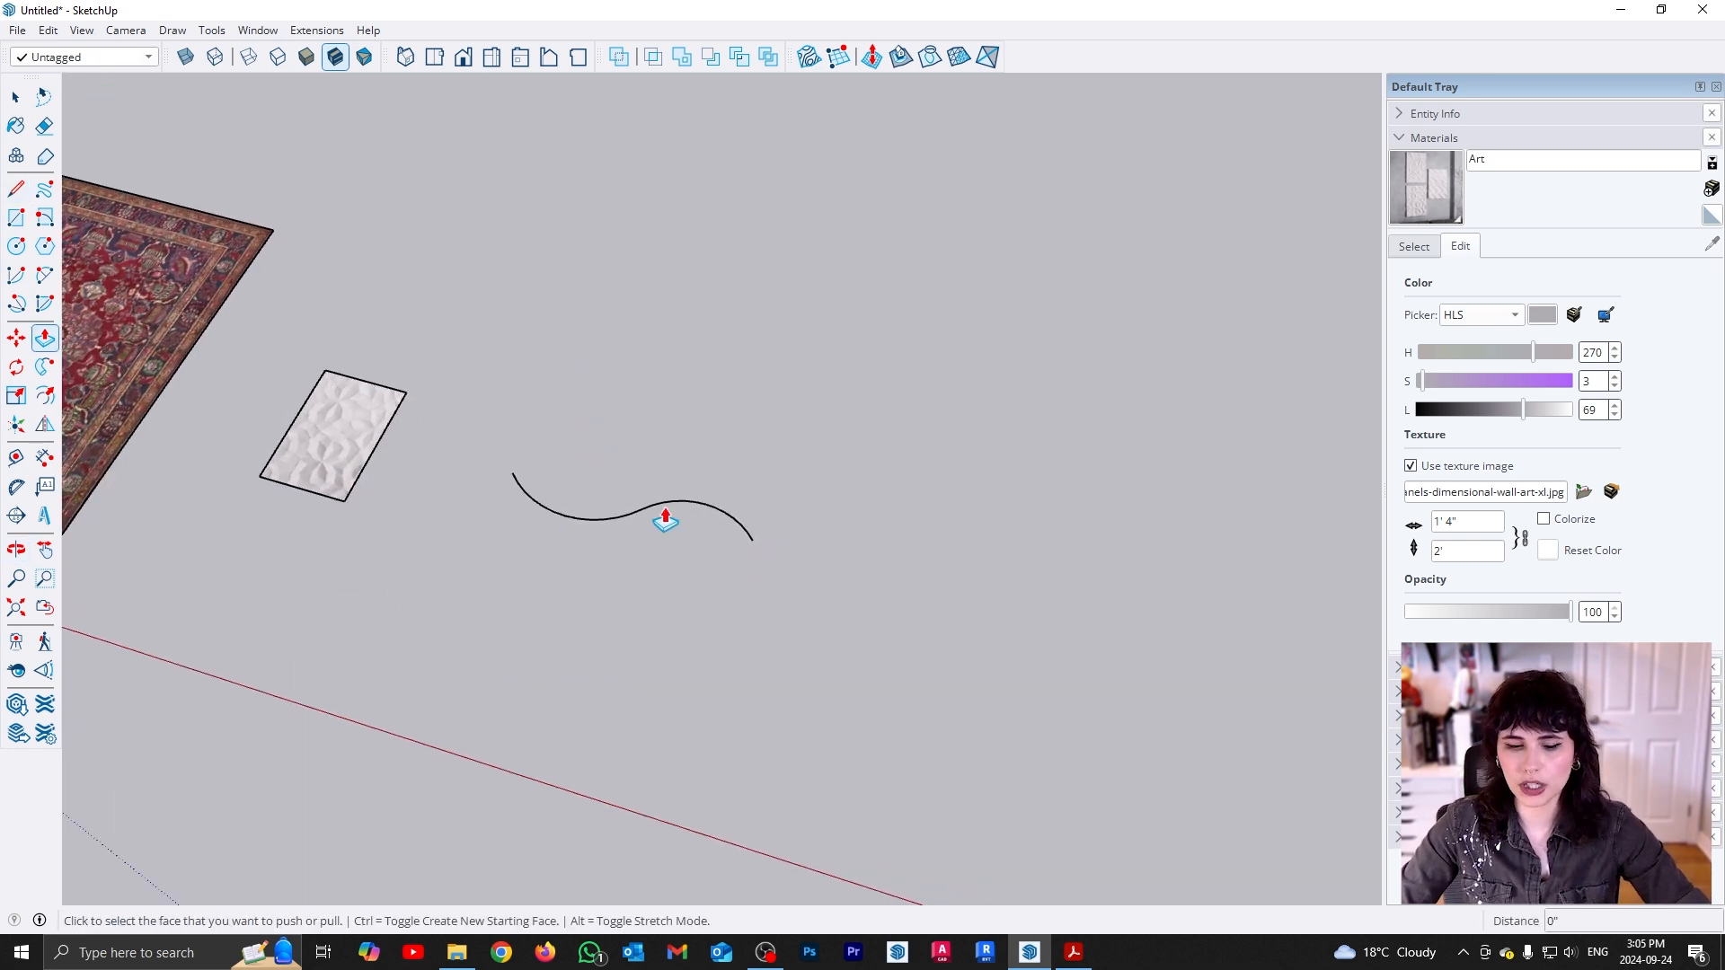
key("F2")
key("l")
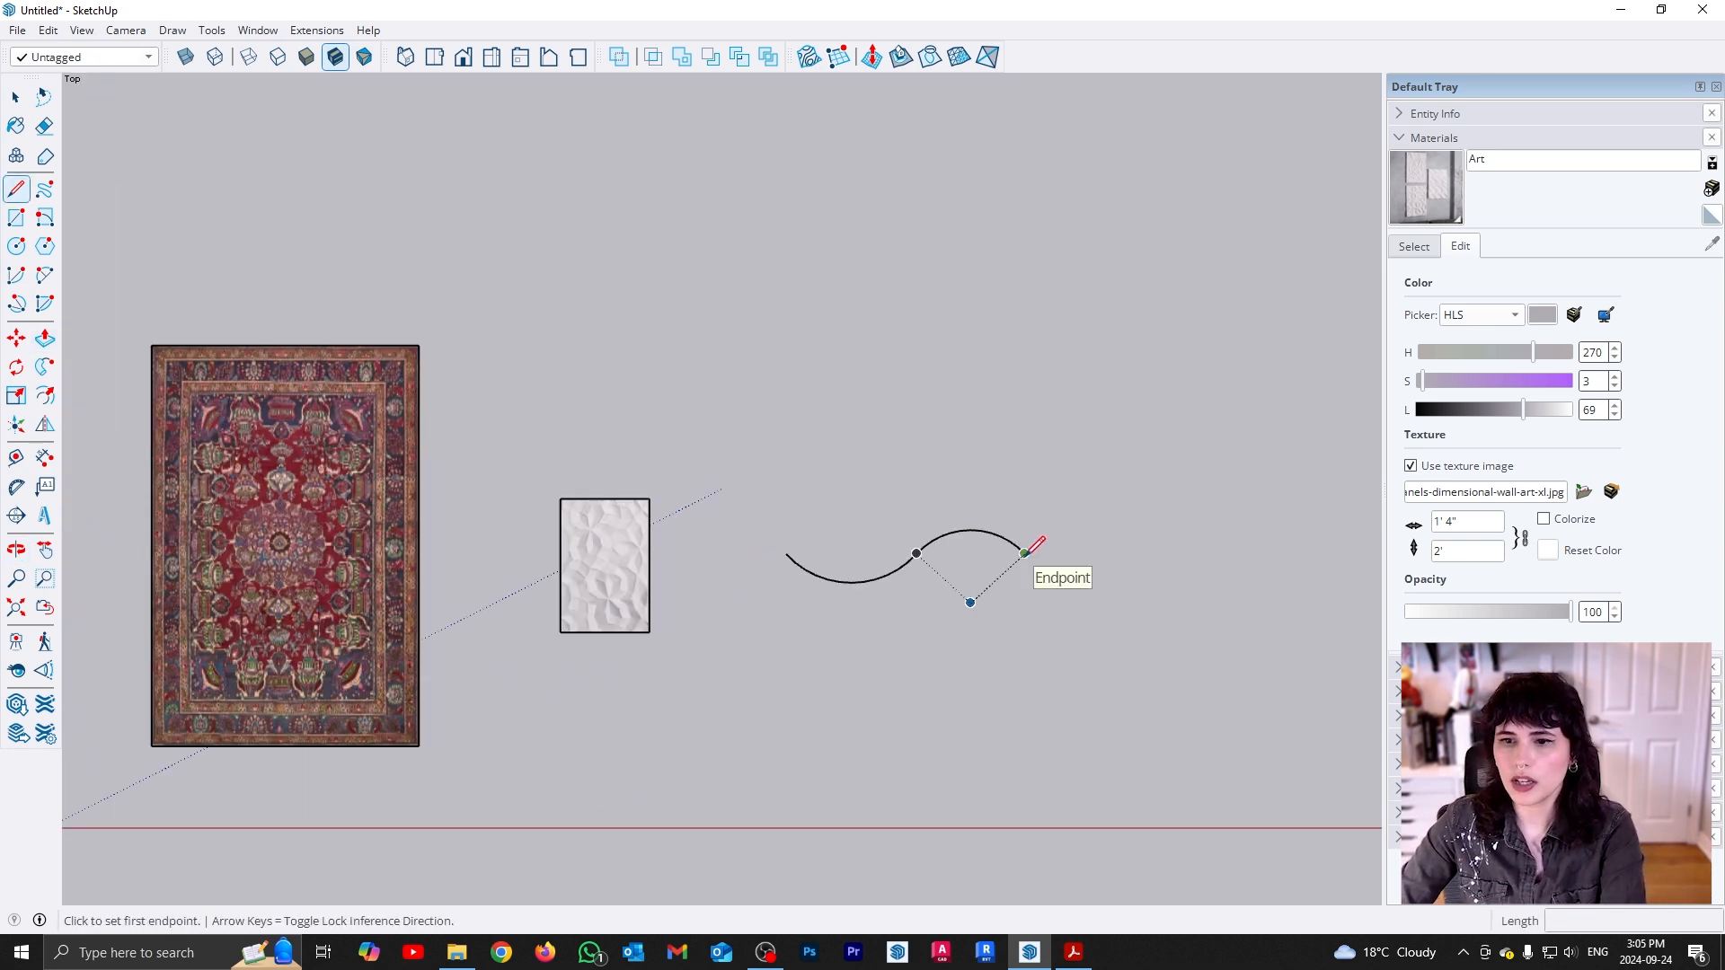
left_click(1026, 553)
left_click(1025, 469)
left_click(785, 469)
left_click(785, 552)
Push/Pull the wavy face upward by about 3' 5 15/16"
middle_click_drag(1040, 482, 1013, 649)
key("space")
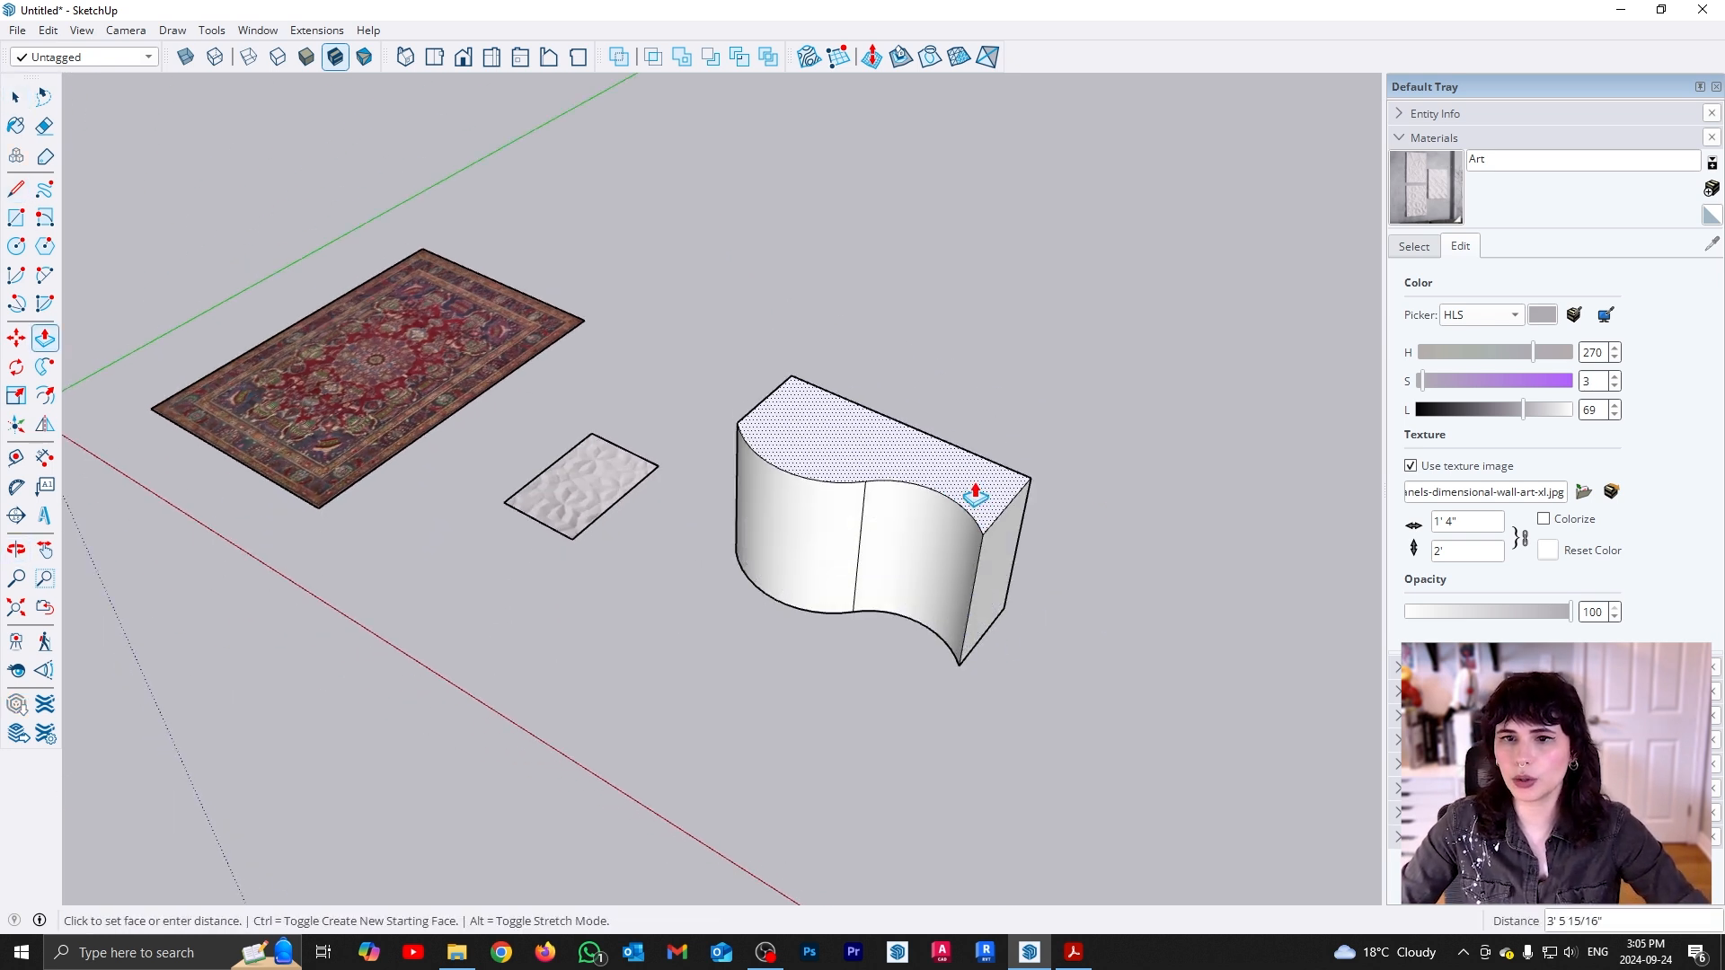
left_click(970, 490)
Delete the flat faces and edges of the extruded solid, leaving only its wavy front surface
middle_click_drag(1117, 558, 888, 857)
left_click(836, 467)
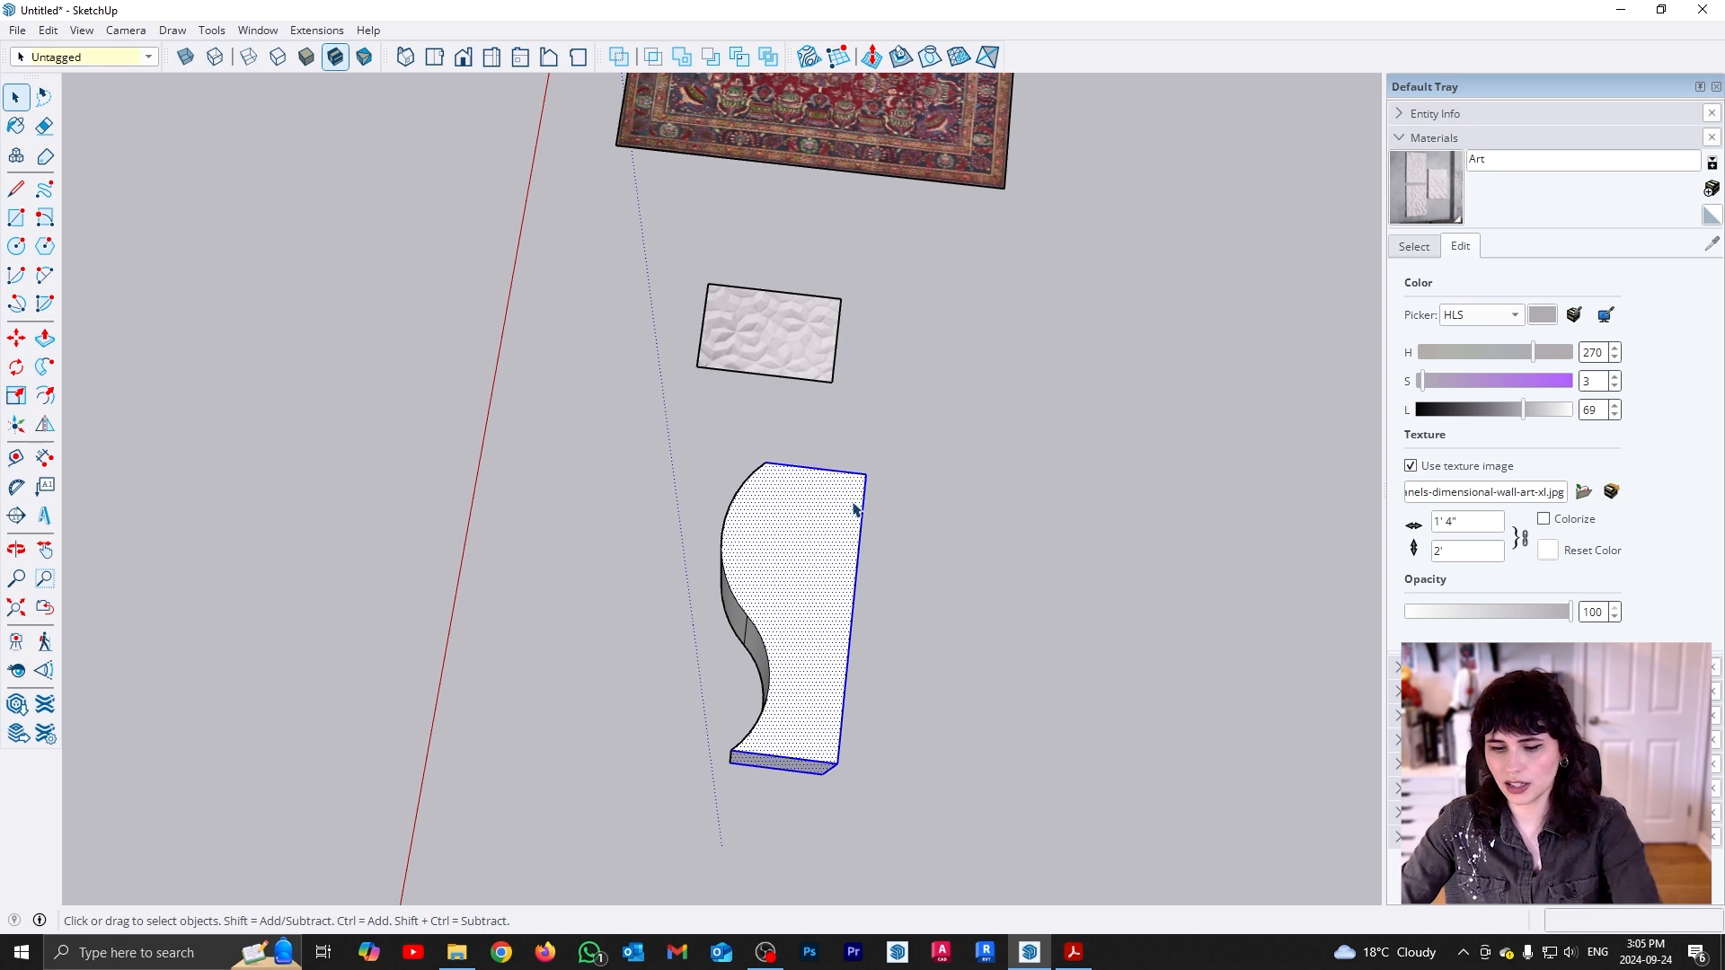
key("Delete")
Soften and smooth the seam between the two curved halves of the wavy surface
middle_click_drag(809, 474, 778, 422)
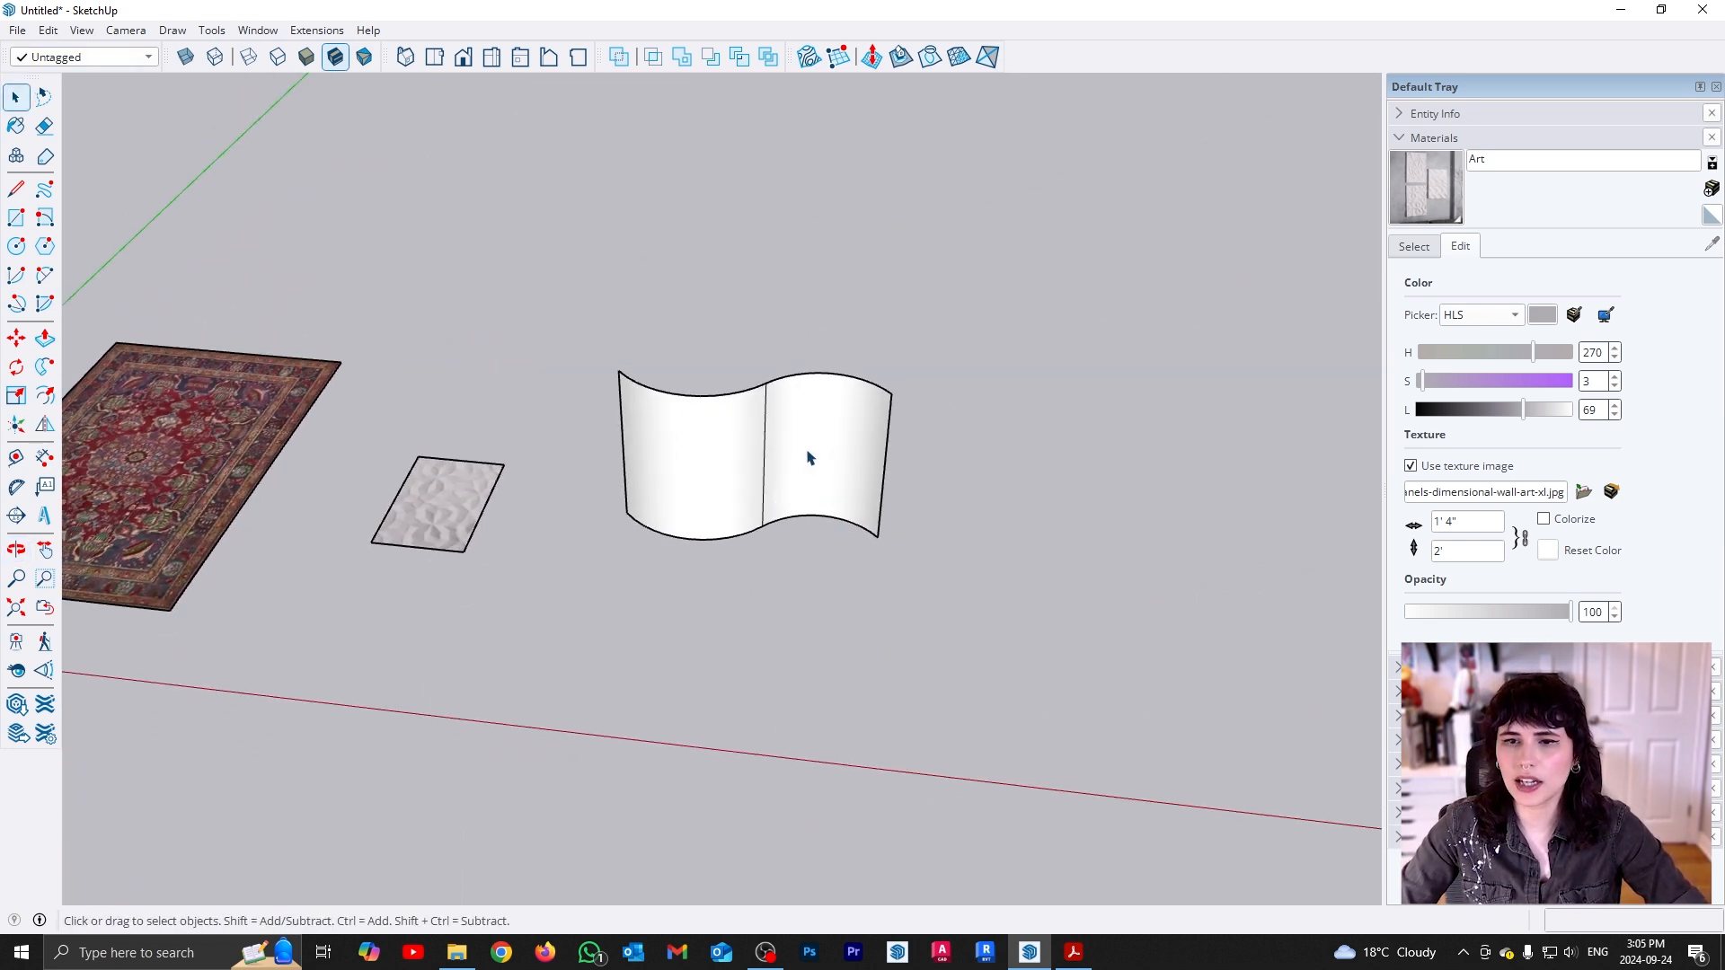
triple_click(807, 456)
right_click(807, 454)
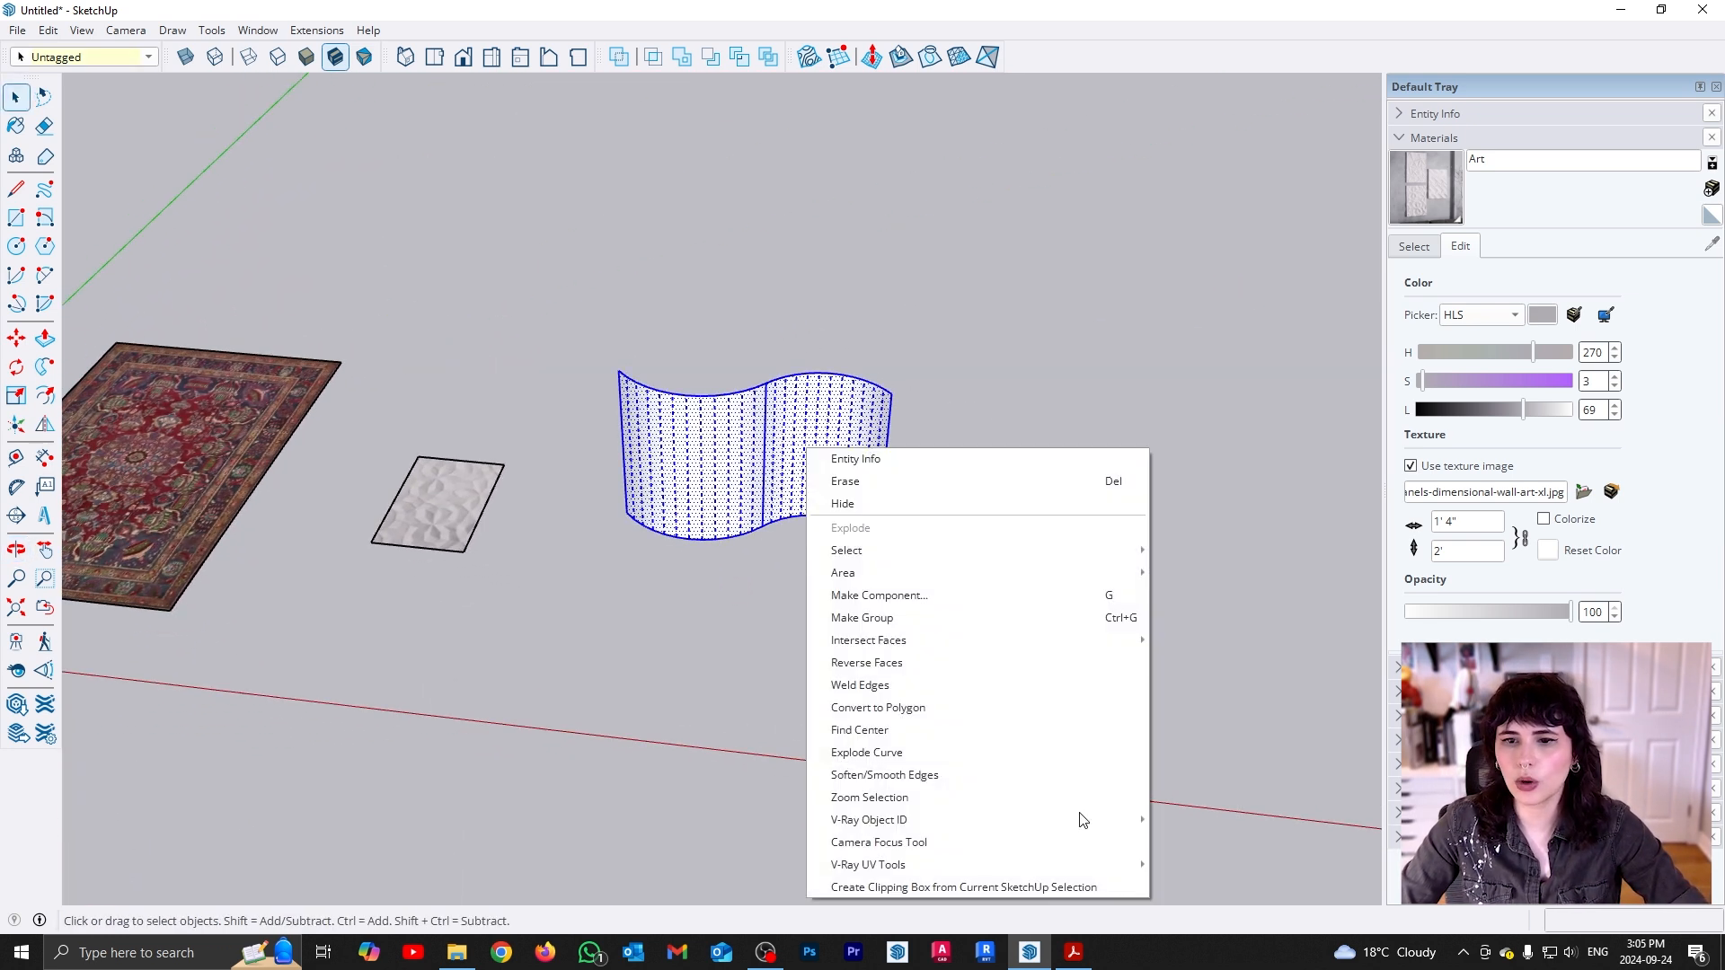
left_click(946, 779)
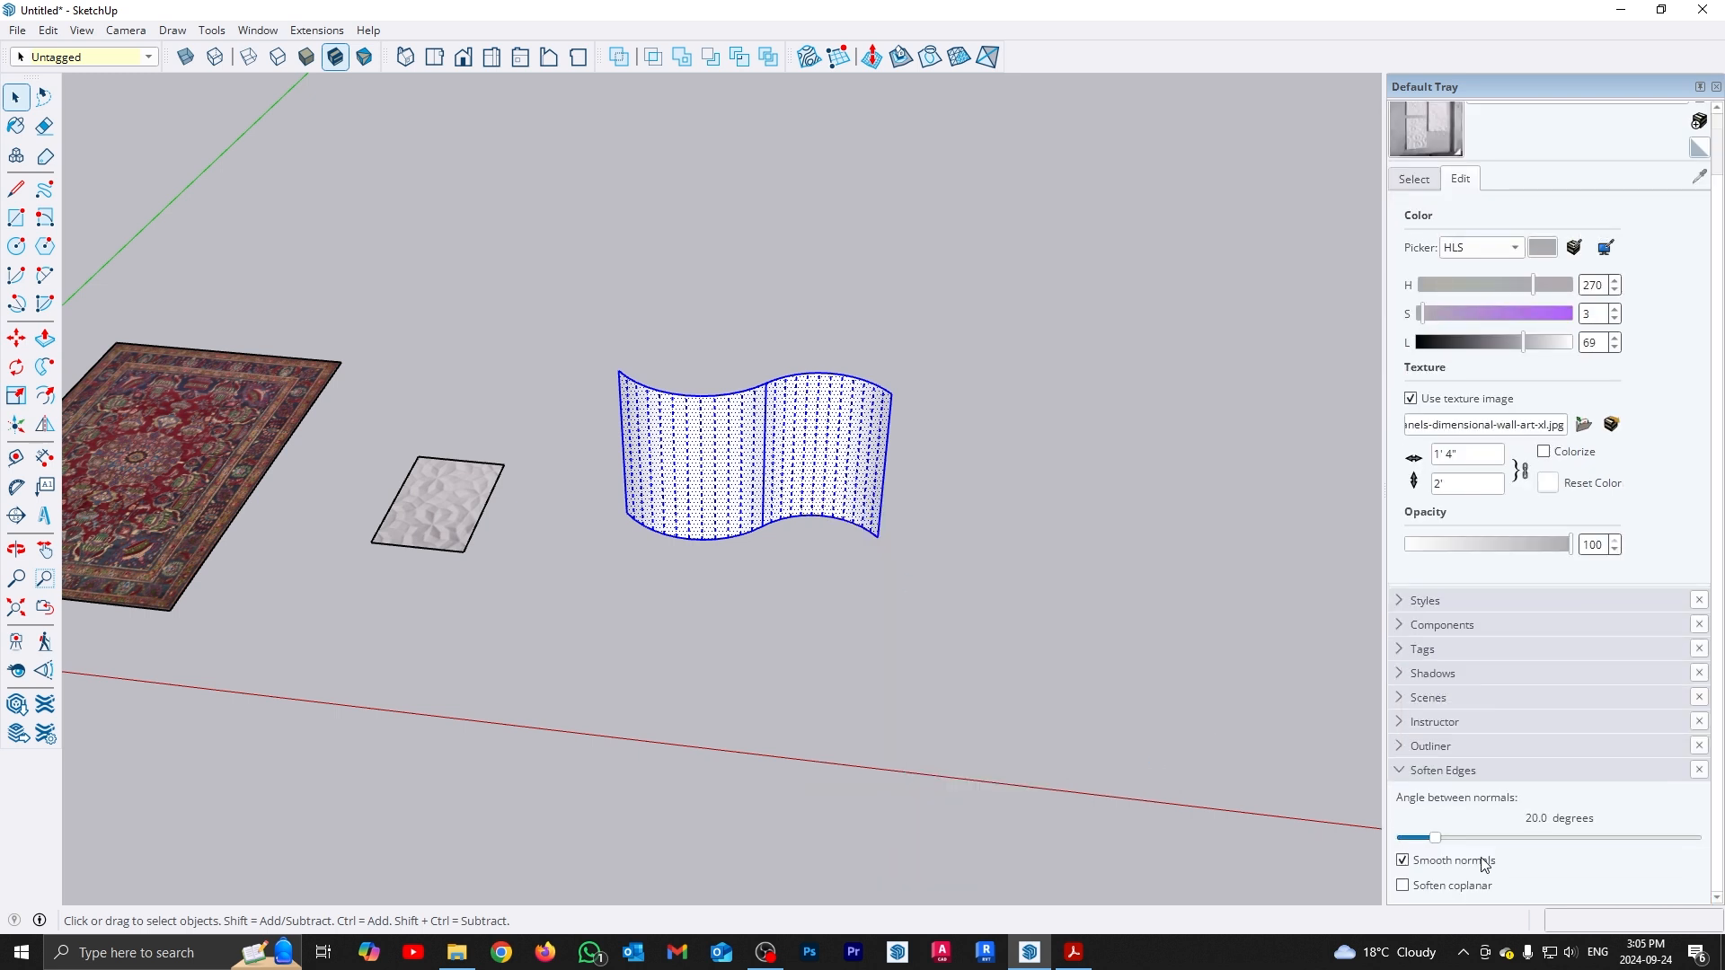
left_click(913, 693)
Select the whole wavy surface and place a copy of it beside the original along the red axis
middle_click_drag(1019, 620, 676, 483)
left_click(676, 482, "shift")
scroll(673, 476, "up", 2)
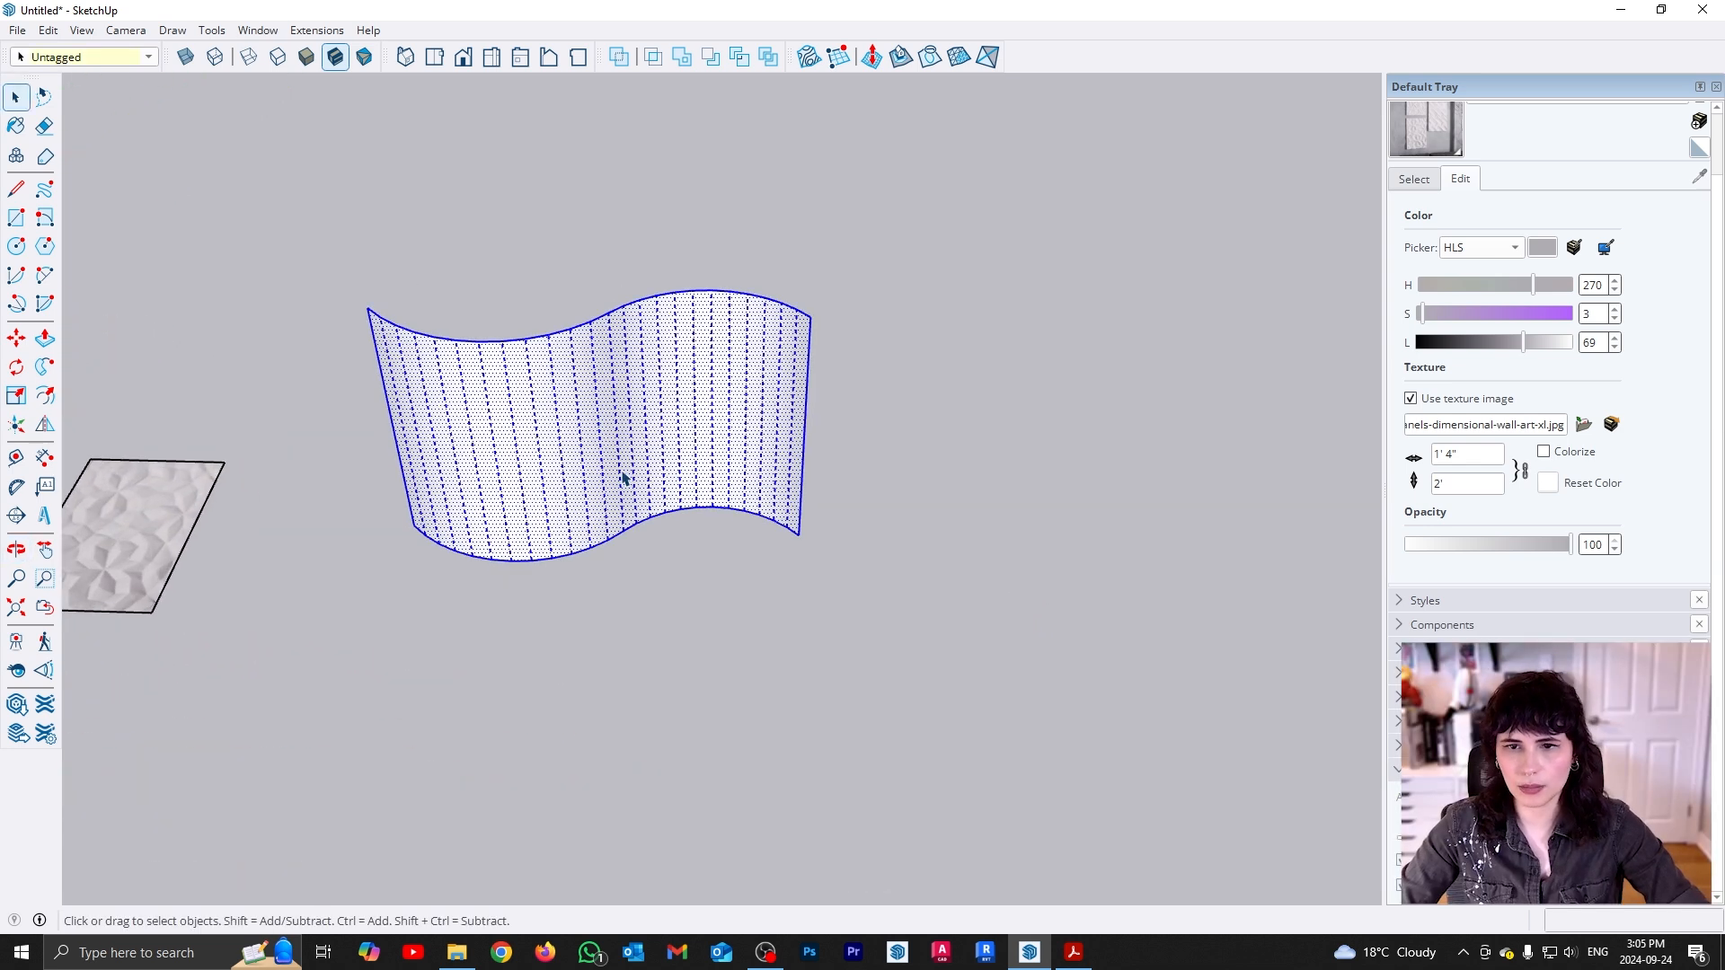
scroll(625, 473, "down", 4)
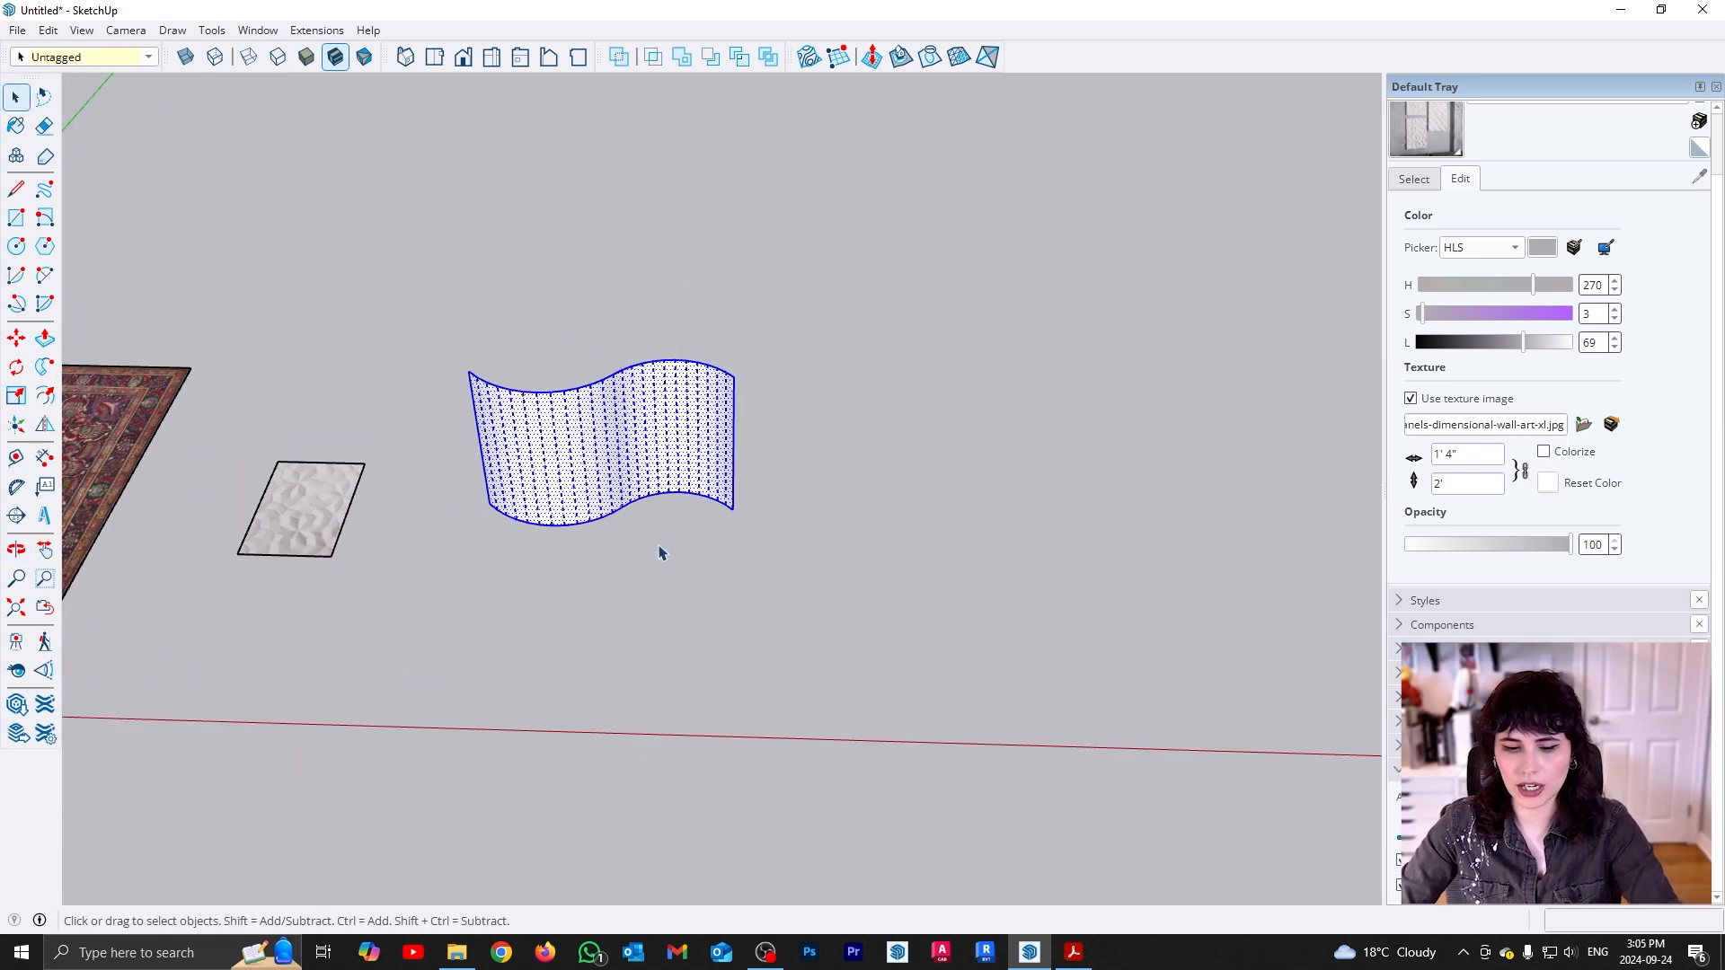
key("m")
mouse_move(620, 546)
left_mouse_down("ctrl")
mouse_move(1016, 567)
mouse_move(1072, 552)
left_mouse_up("ctrl")
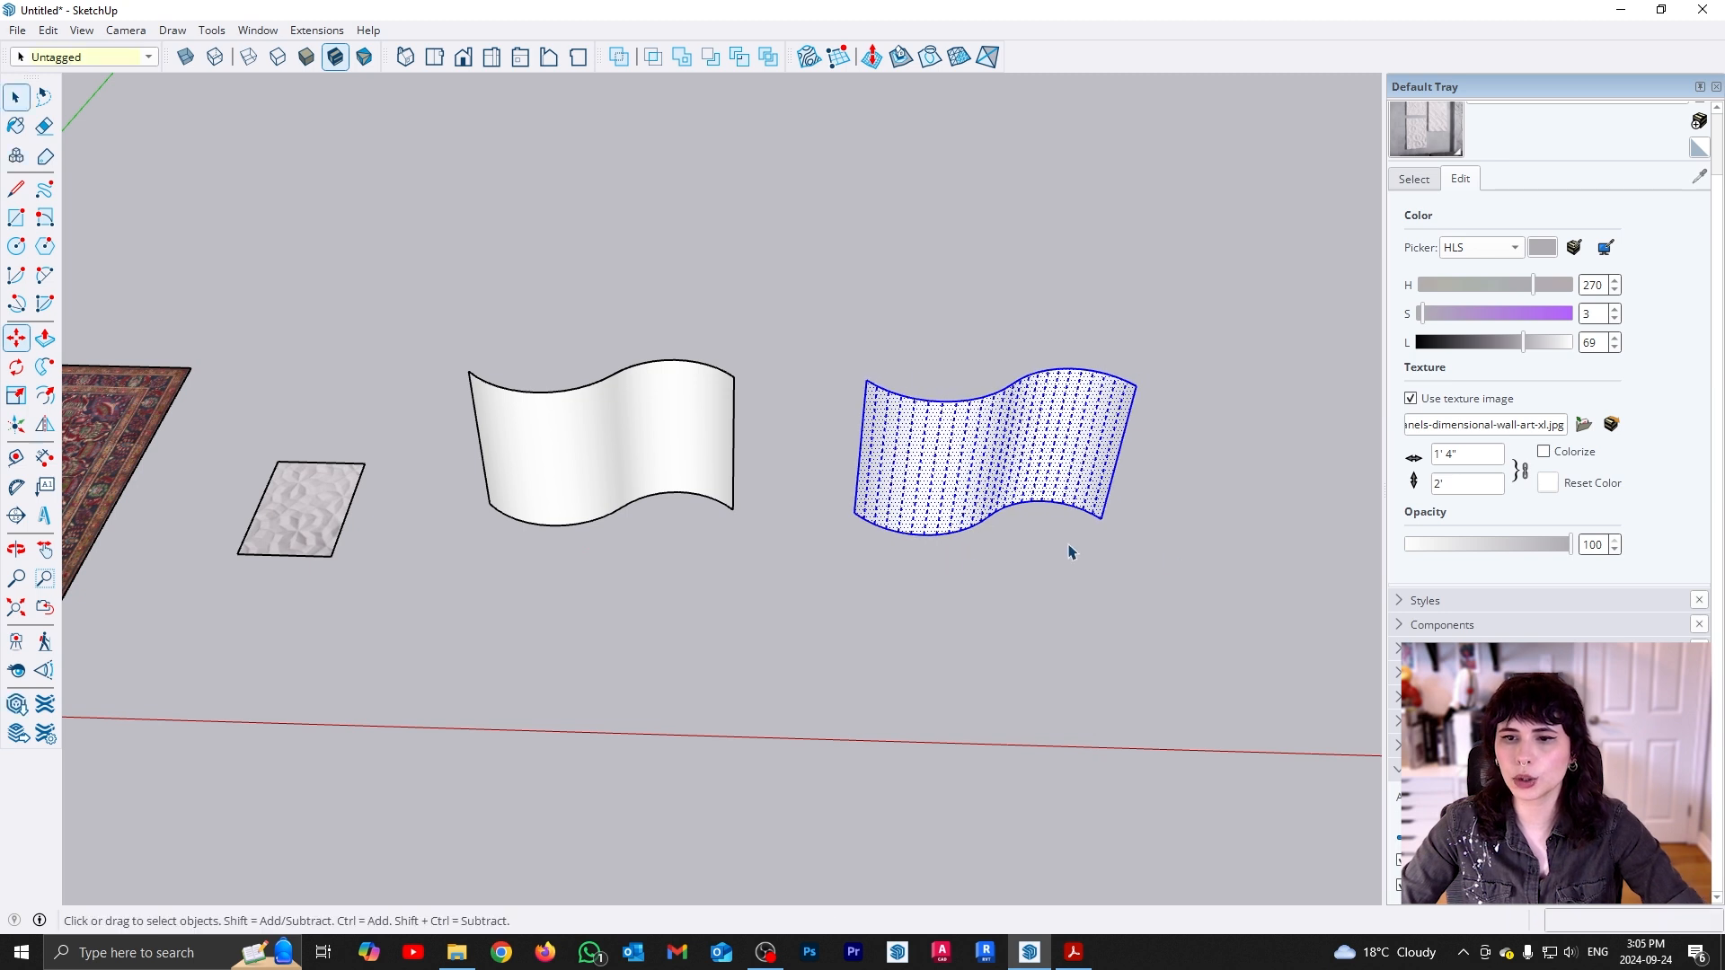
key("space")
middle_click_drag(1069, 551, 1012, 524)
left_click(857, 605)
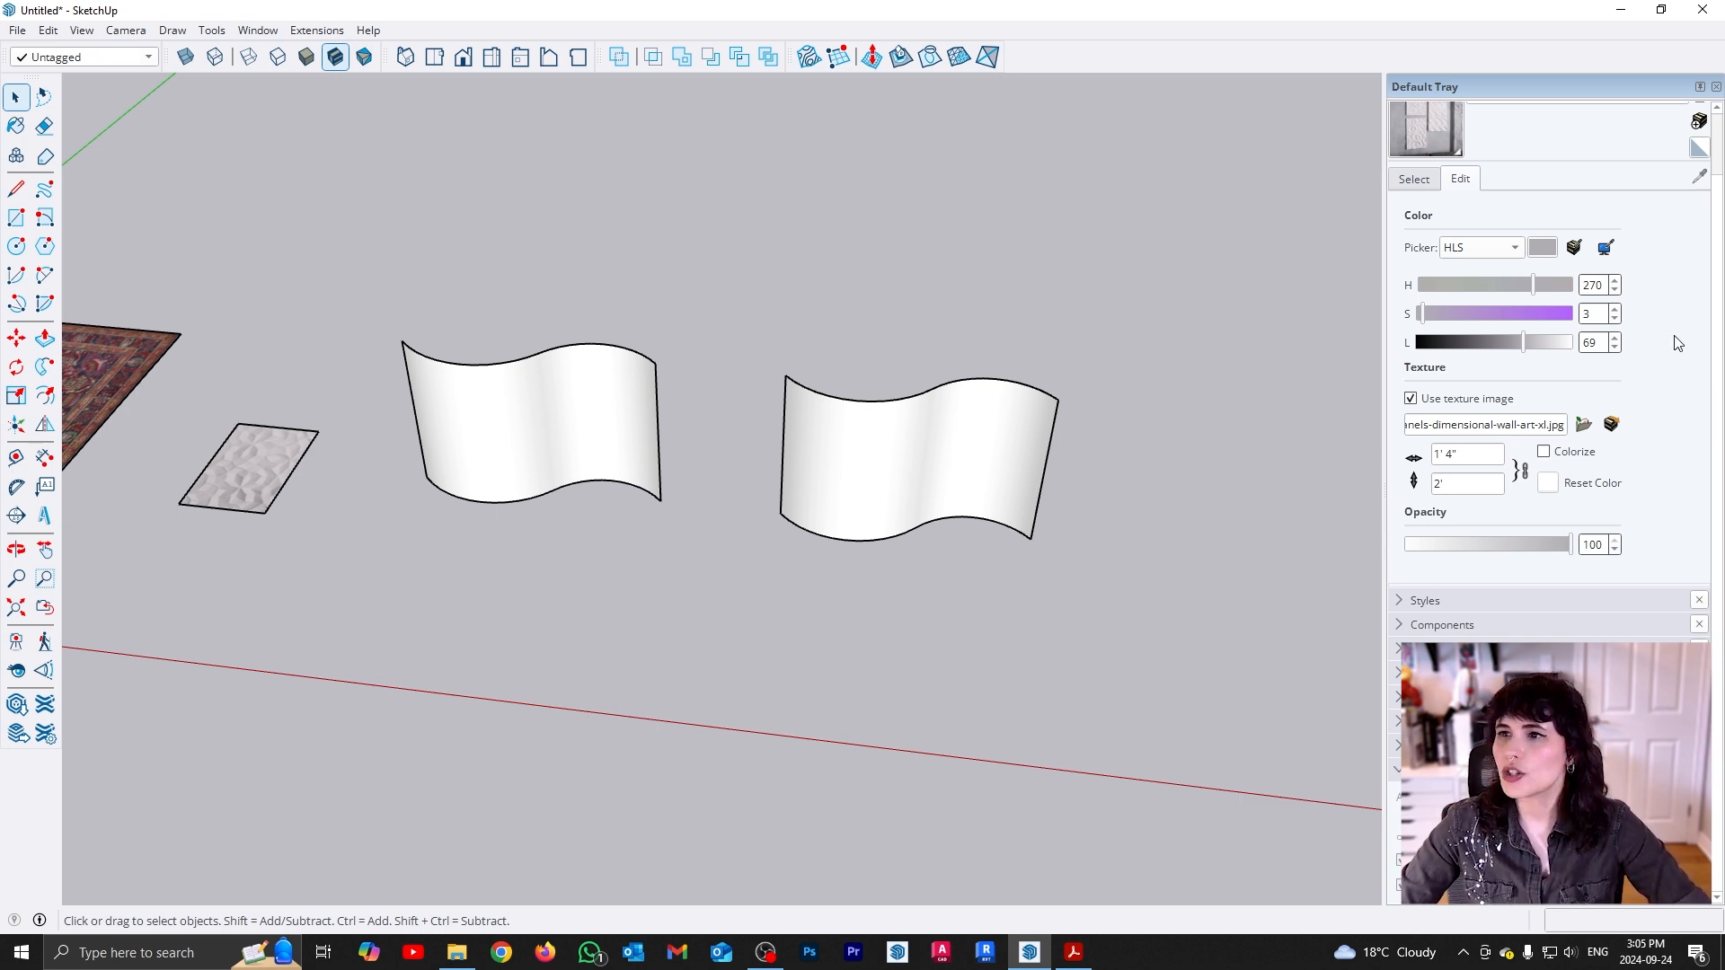
Create a new material named Flag using the image Flag_of_Canada.svg.png from the Desktop
scroll(1677, 342, "up", 2)
left_click(1700, 188)
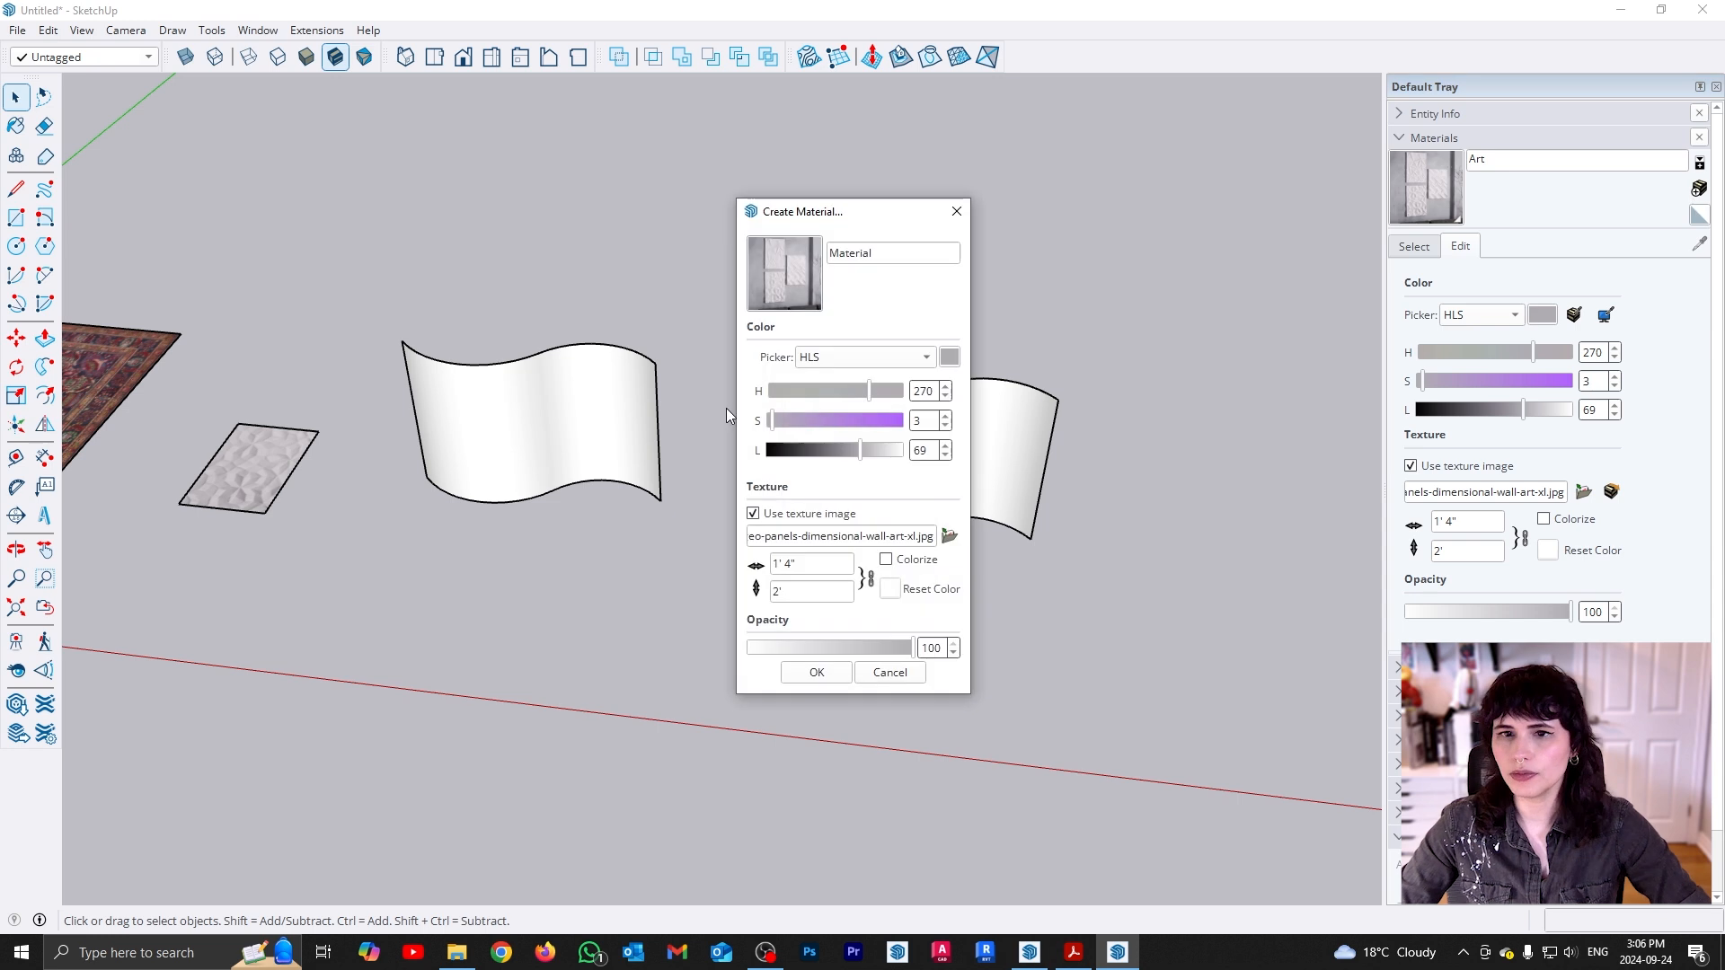
left_click(949, 536)
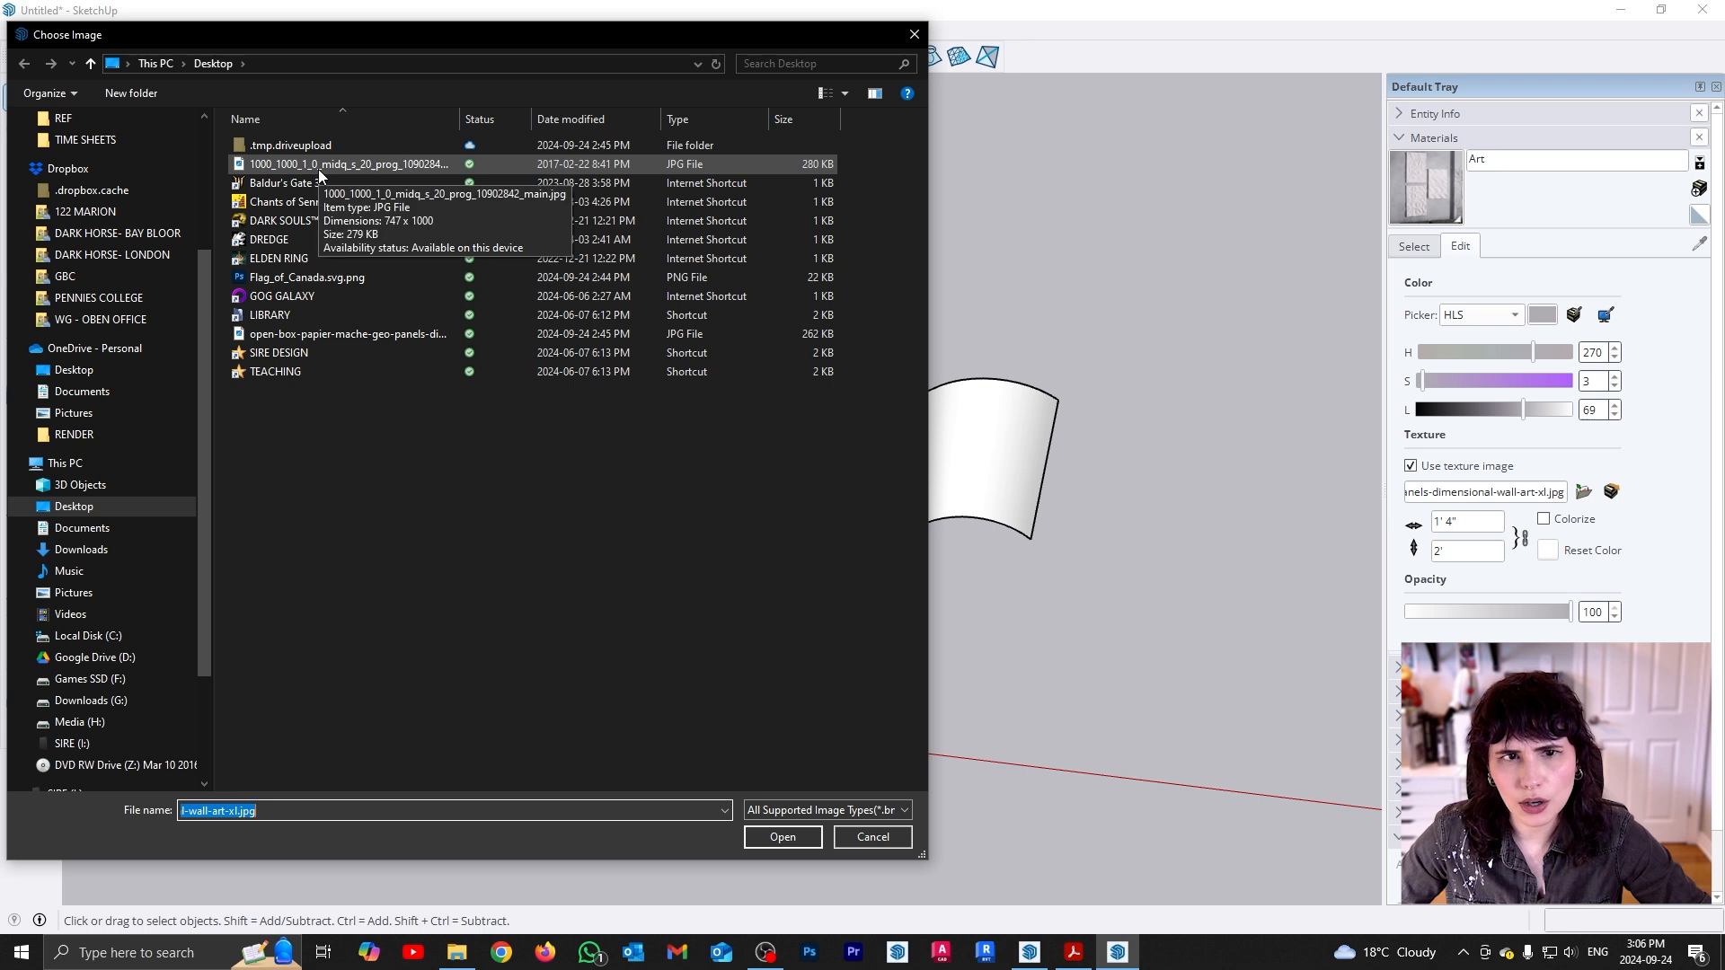
double_click(296, 279)
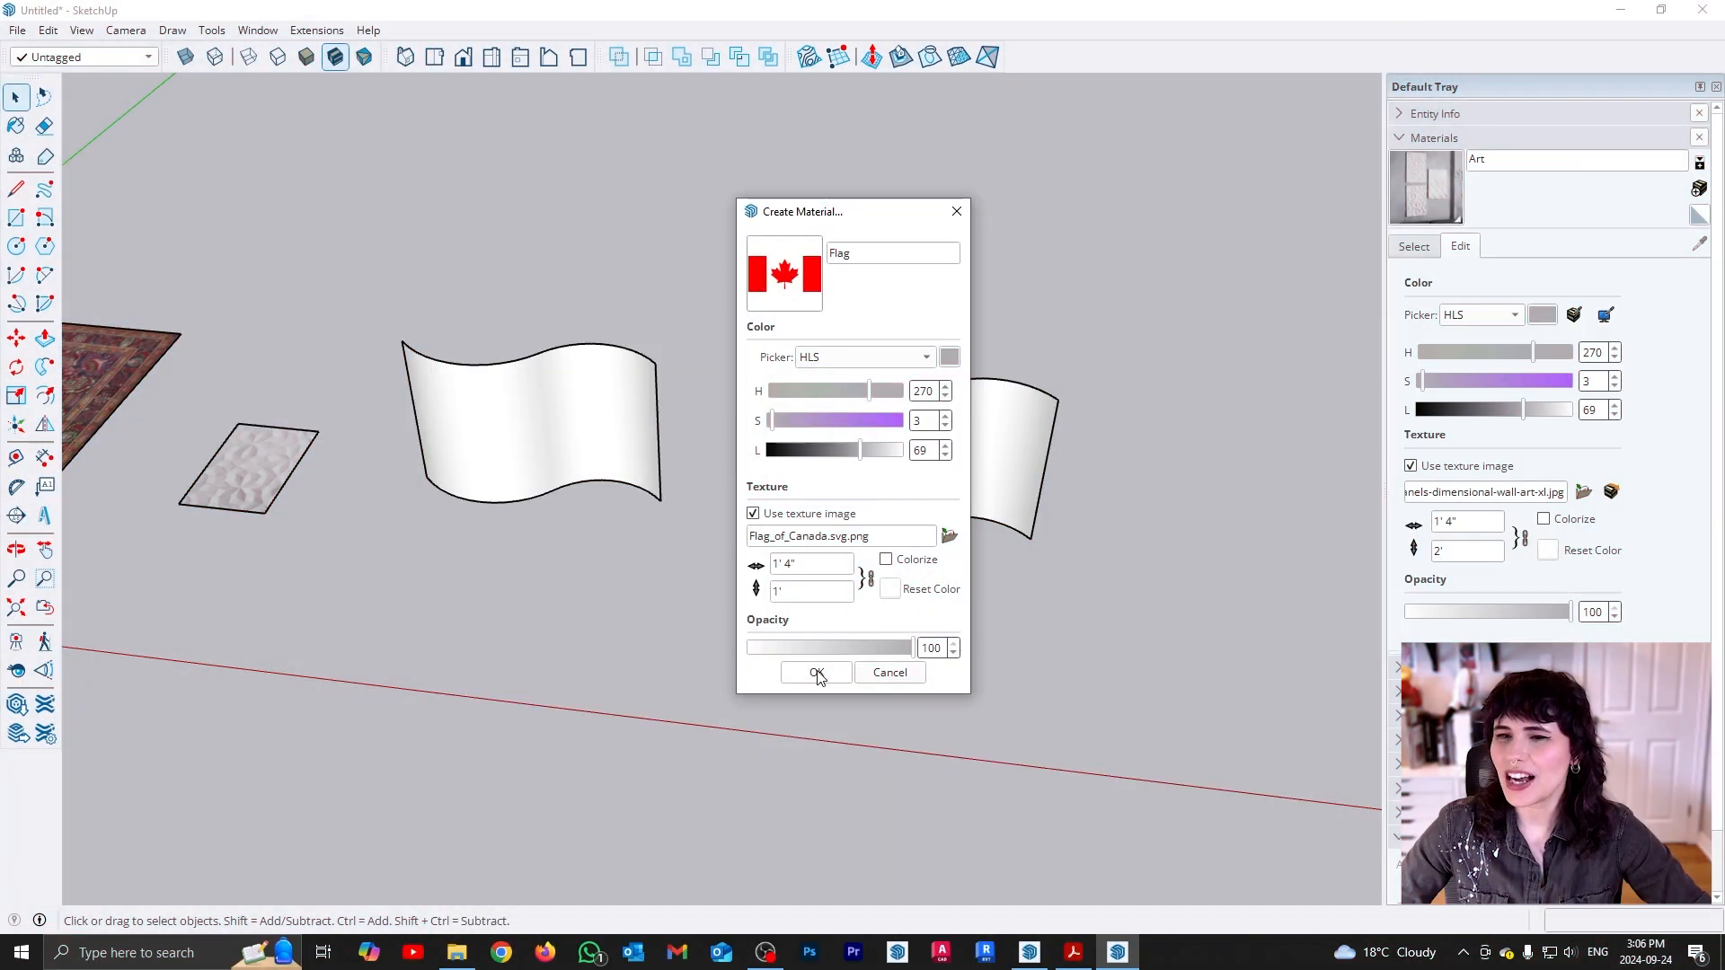
left_click(814, 673)
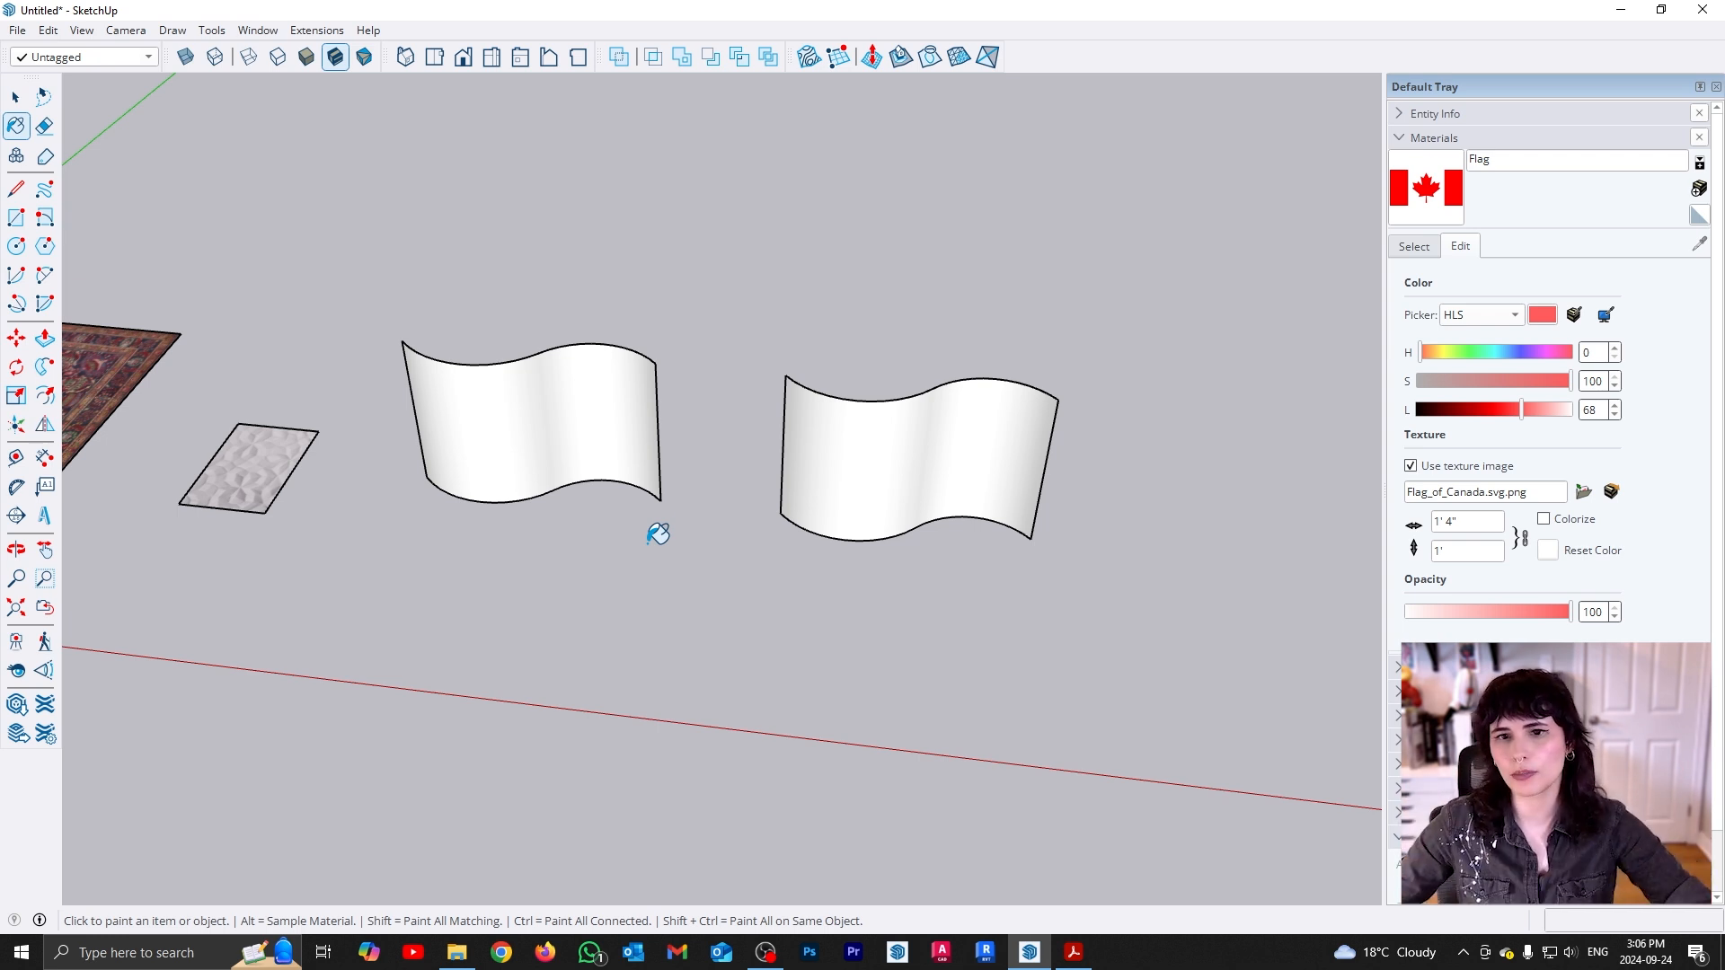
Paint both wavy surfaces with the Flag material
mouse_move(647, 520)
middle_mouse_down()
mouse_move(769, 563)
mouse_move(781, 500)
middle_mouse_up()
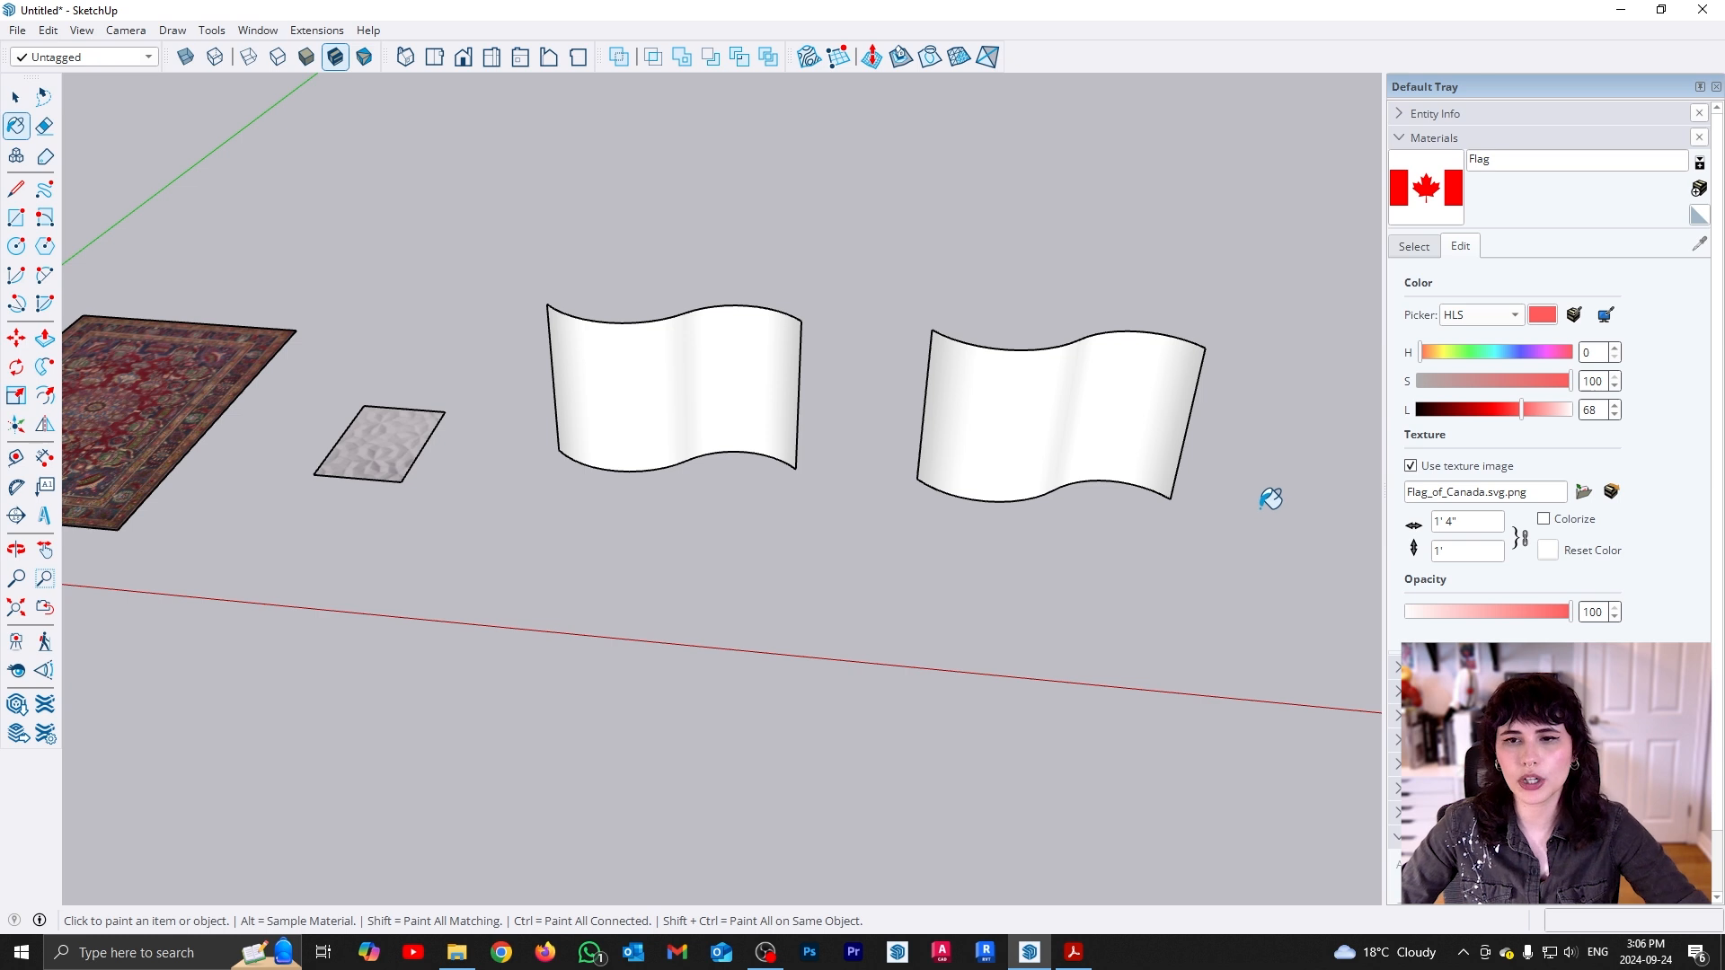
middle_click_drag(915, 489, 974, 505)
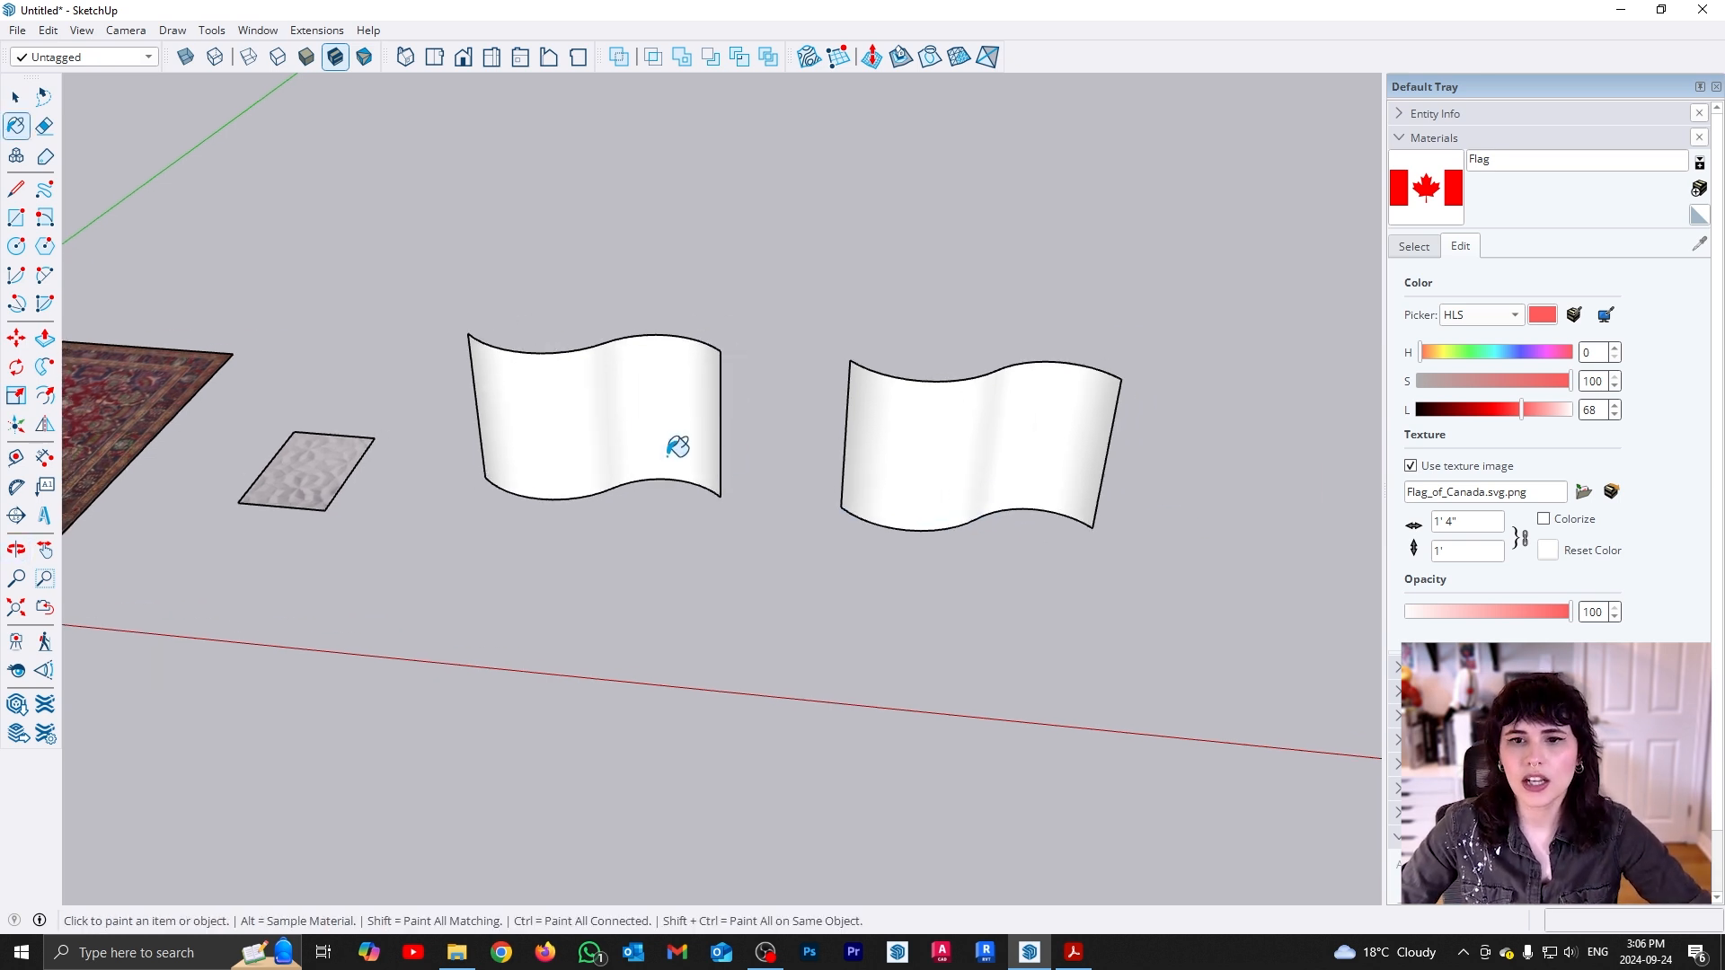
left_click(571, 418)
mouse_move(836, 629)
middle_mouse_down()
mouse_move(1171, 566)
mouse_move(550, 563)
mouse_move(610, 447)
mouse_move(604, 467)
mouse_move(770, 578)
mouse_move(522, 620)
mouse_move(721, 624)
middle_mouse_up()
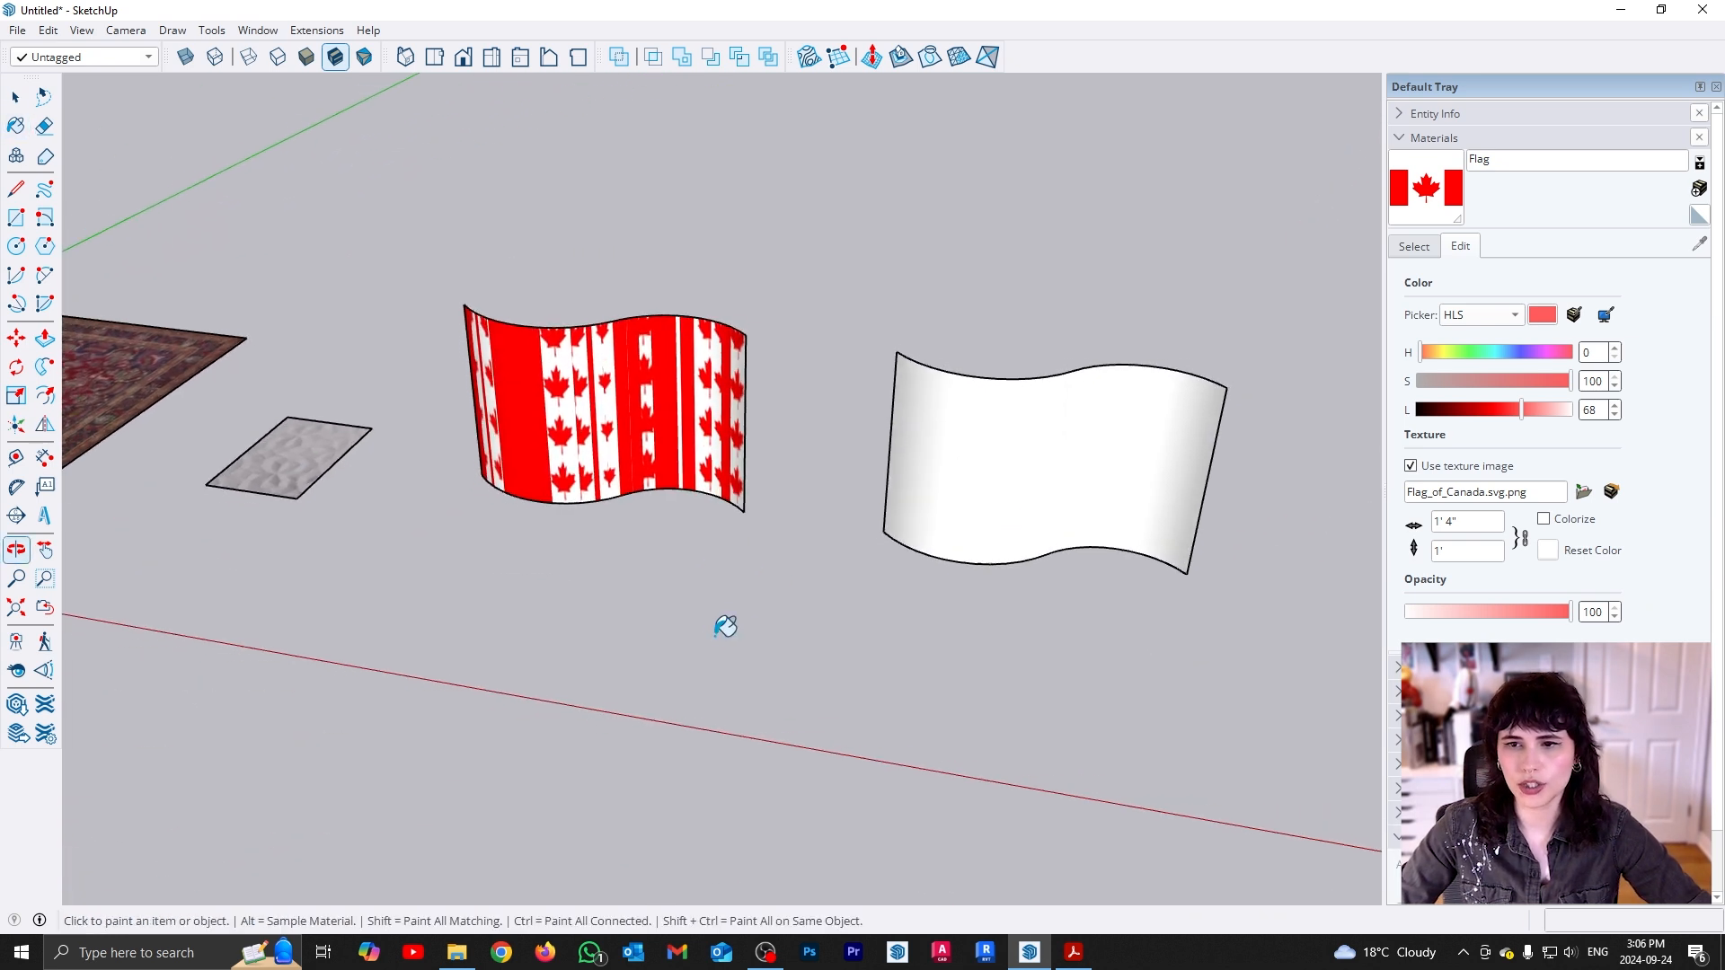
left_click(1013, 491)
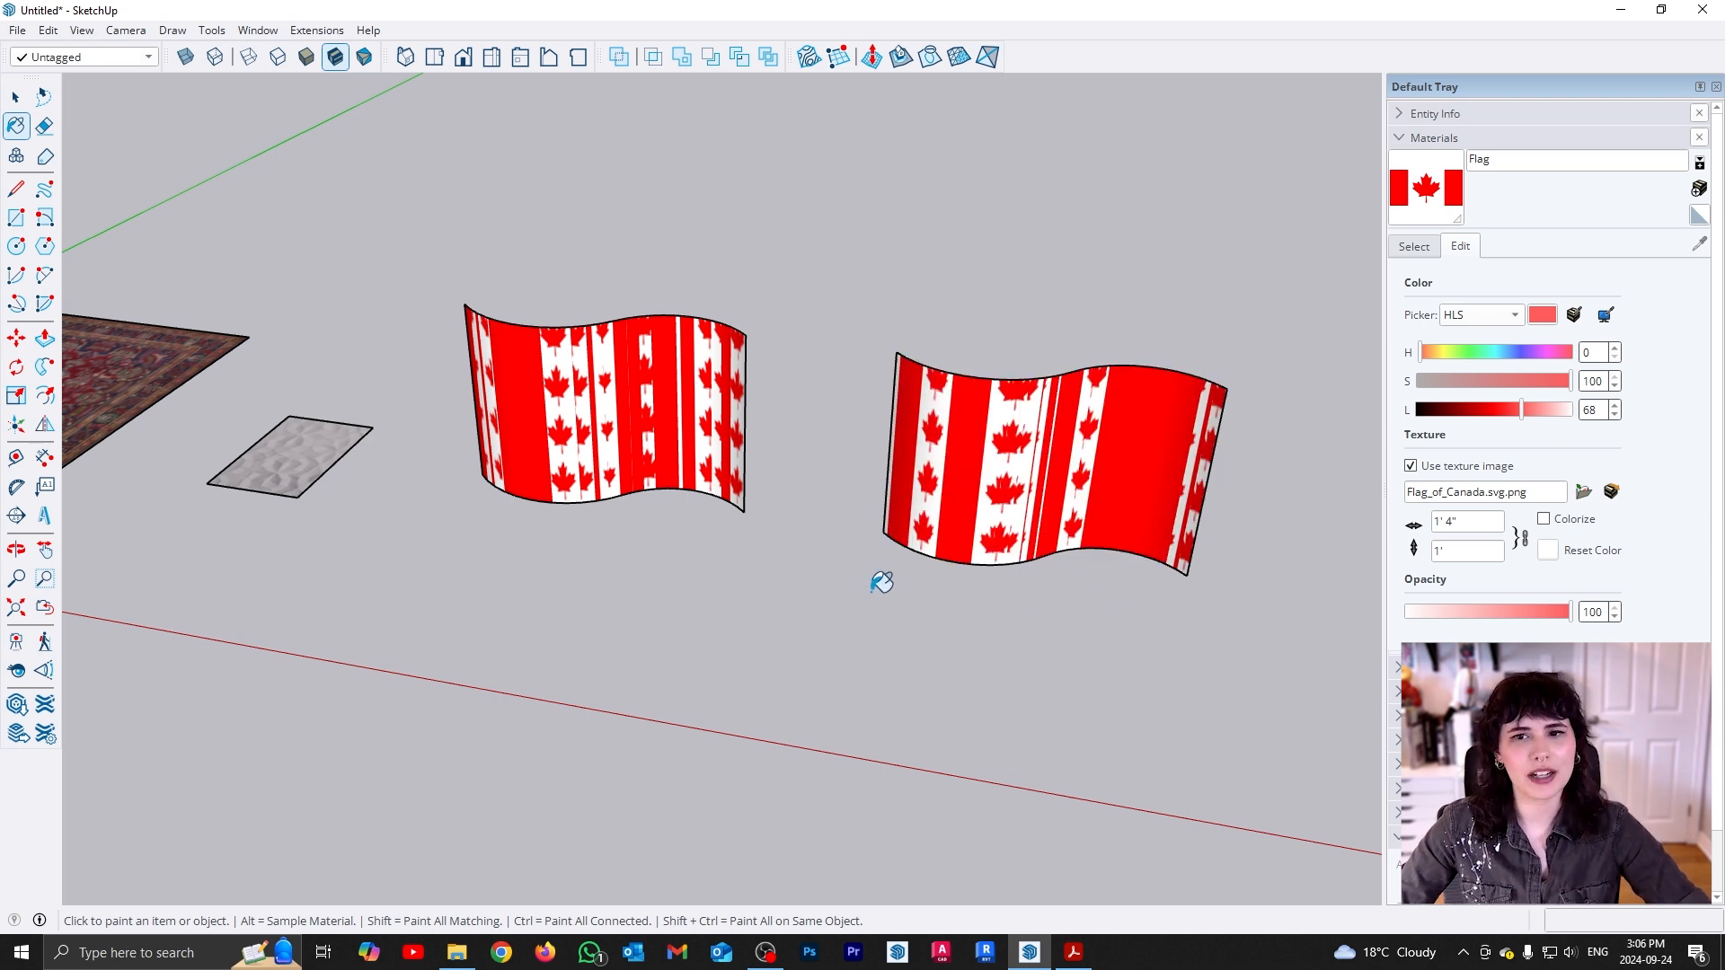
Show hidden geometry and examine how the flag texture tiles across the strips of both wavy surfaces
key("space")
middle_click_drag(756, 511, 907, 629)
scroll(1091, 647, "up", 1)
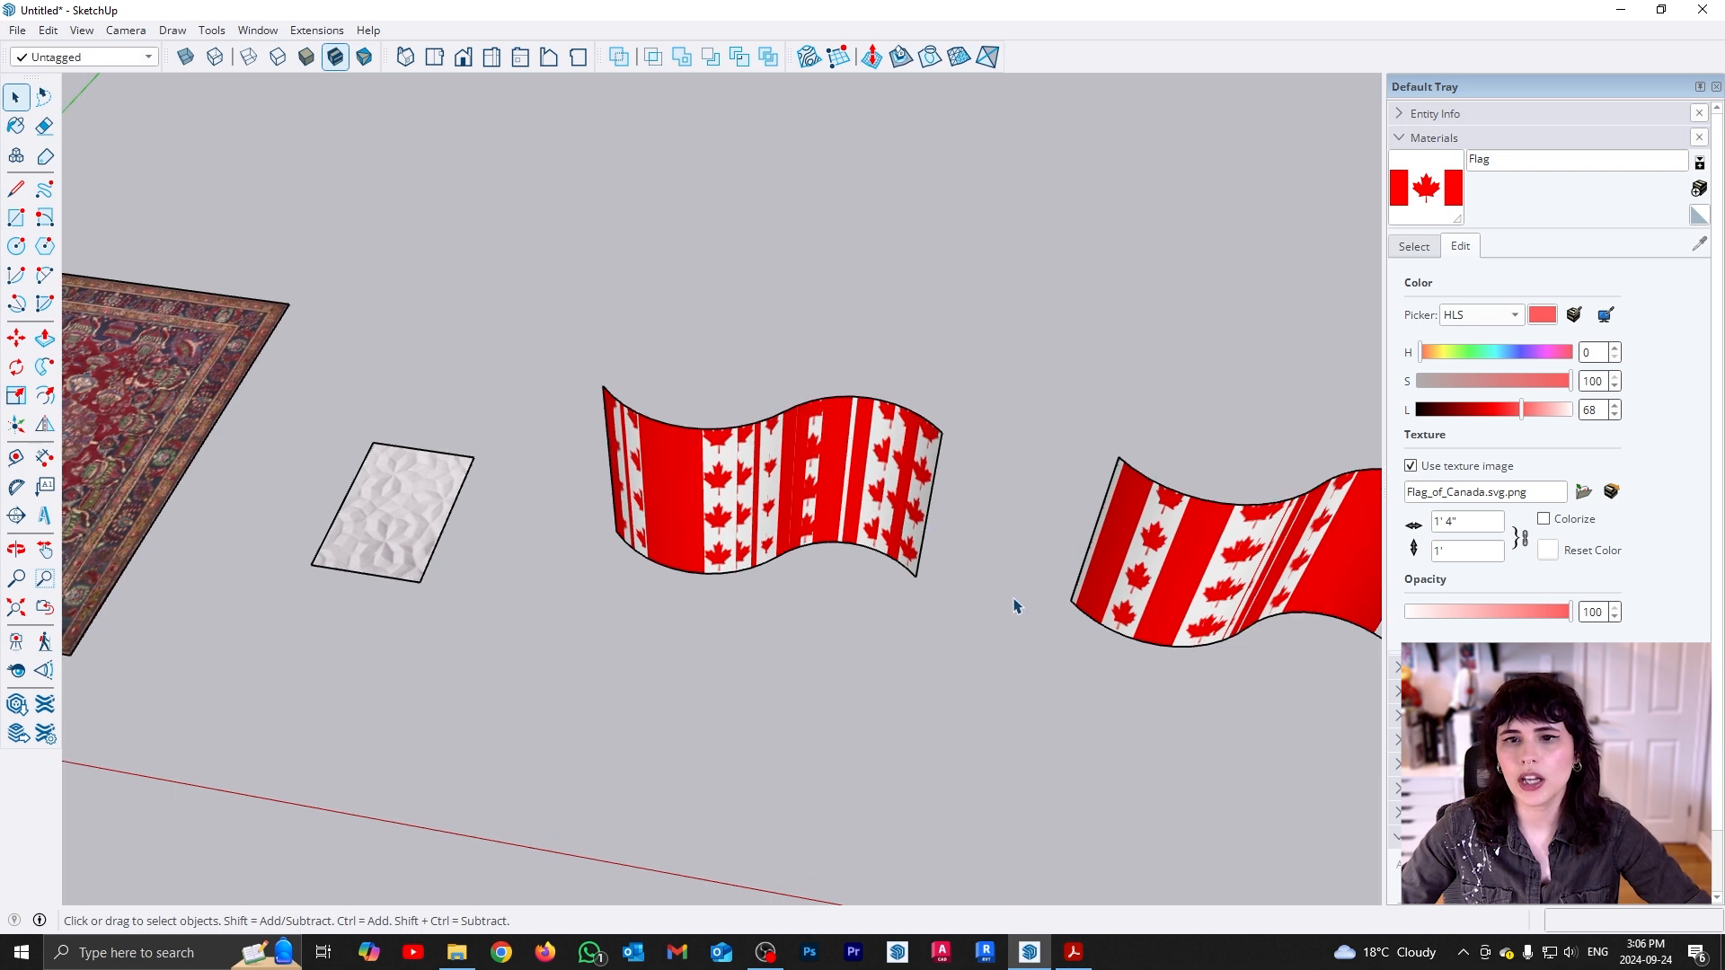
scroll(701, 539, "up", 3)
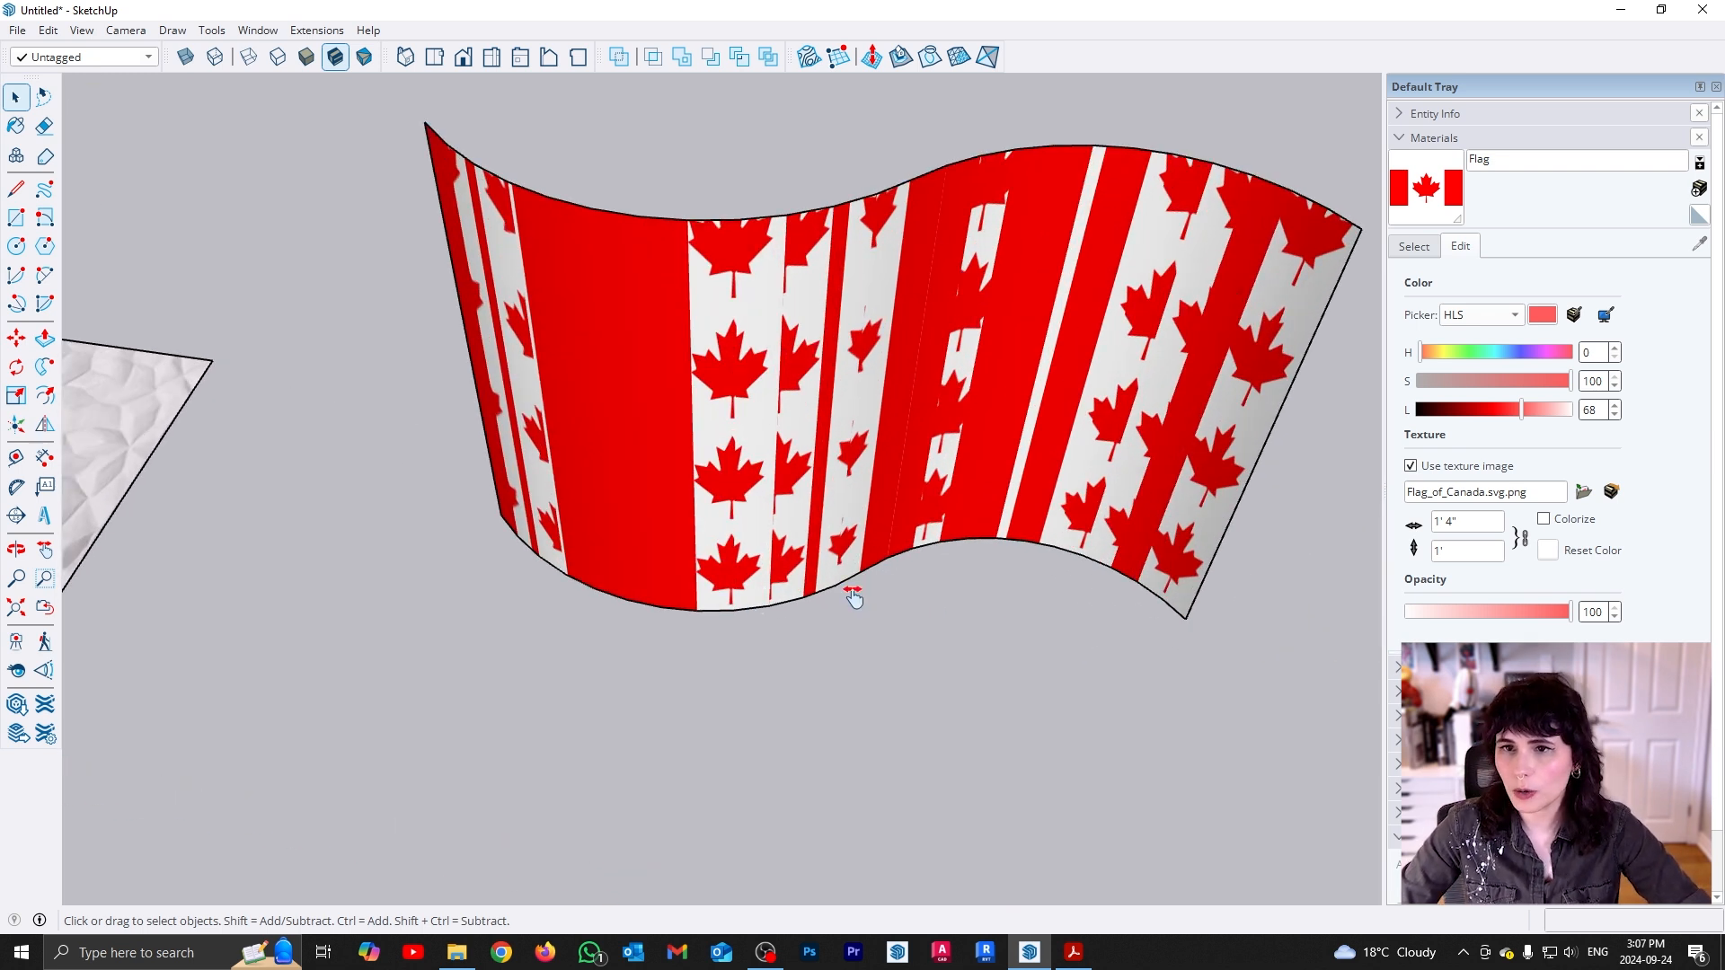
middle_click_drag(851, 597, 844, 647)
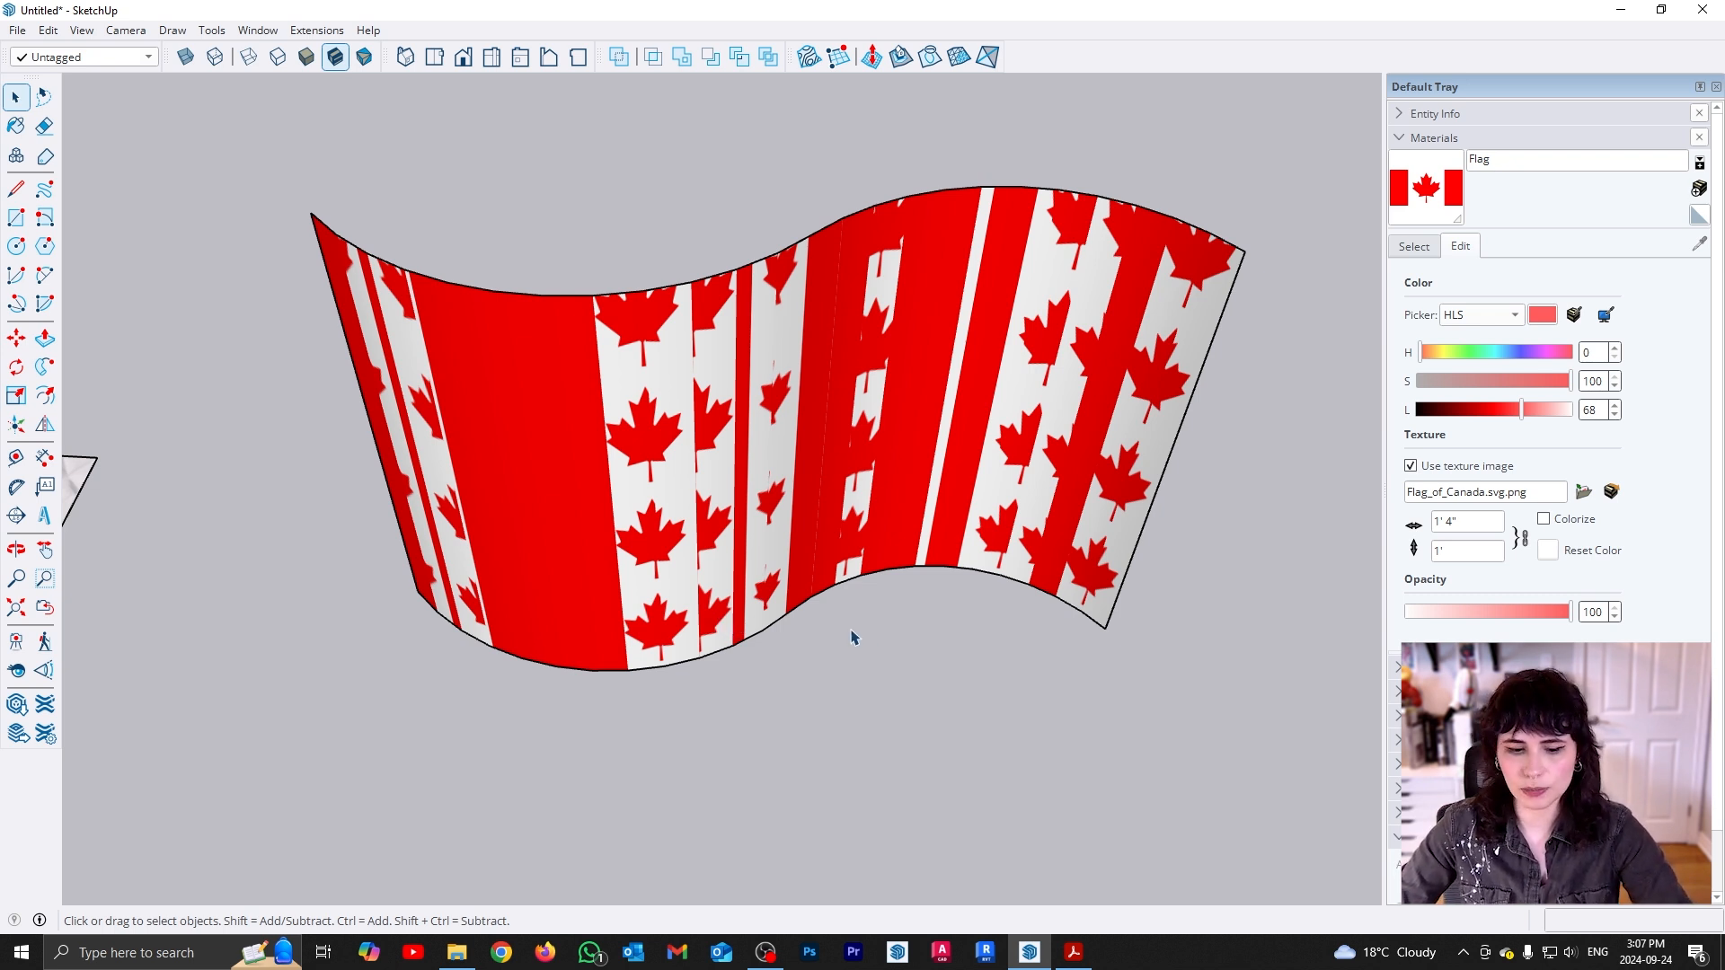
middle_click_drag(598, 571, 717, 584)
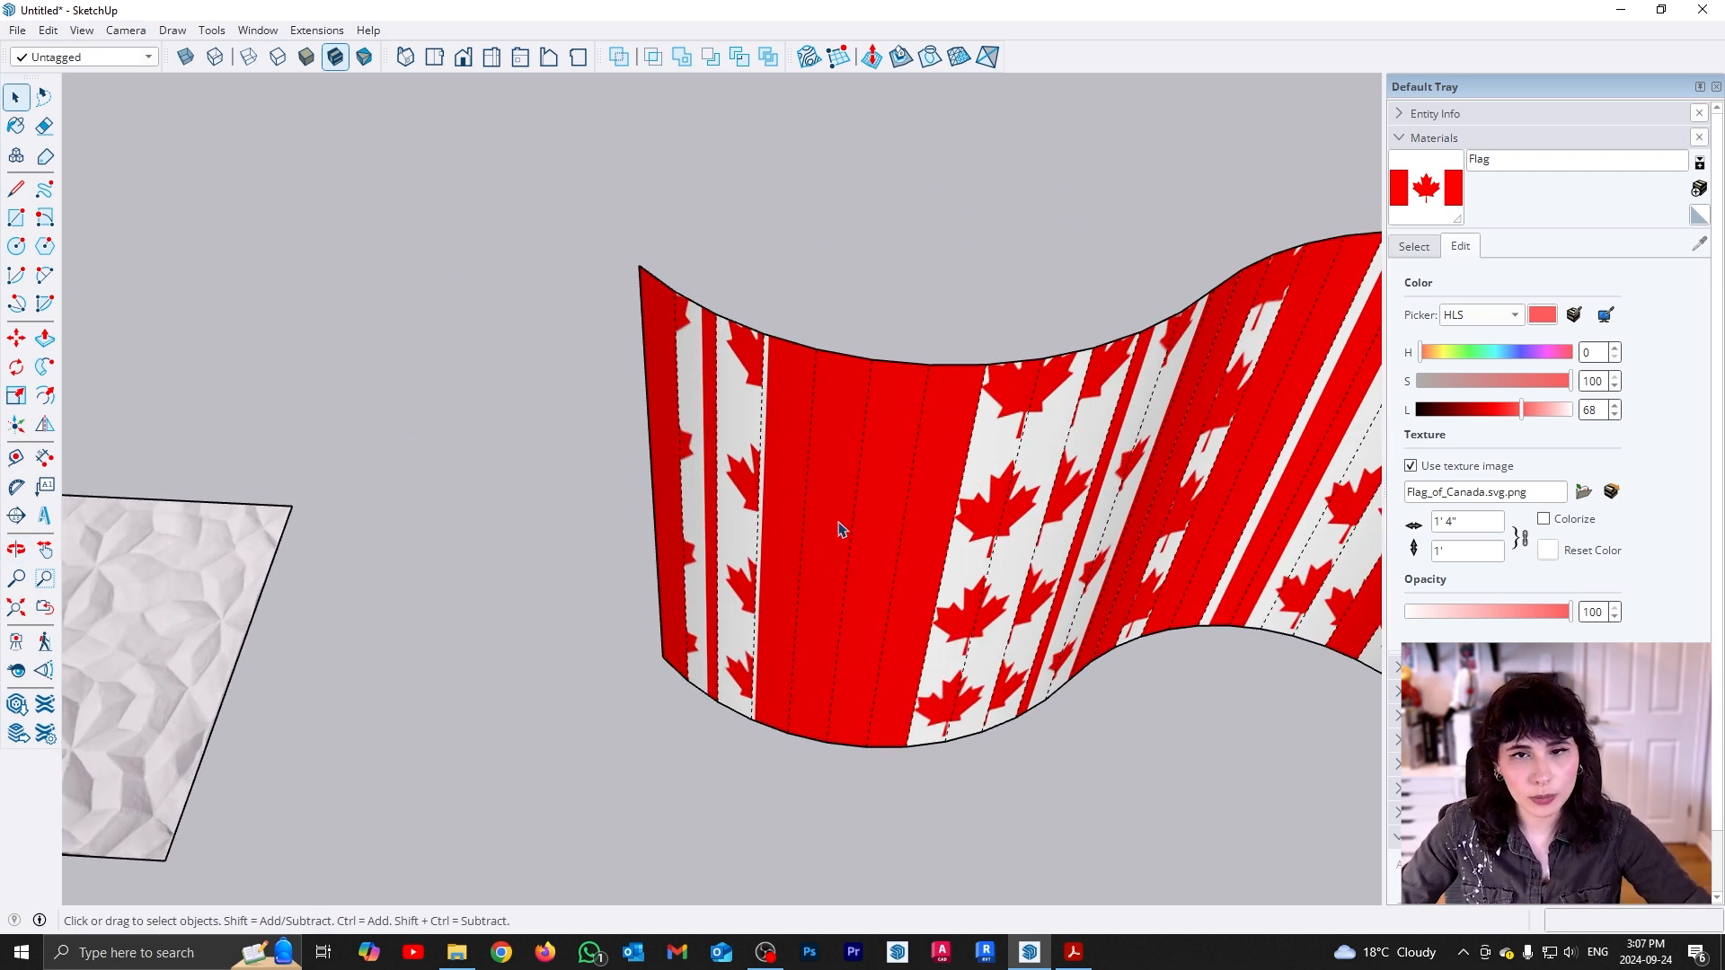
middle_click_drag(836, 528, 730, 543)
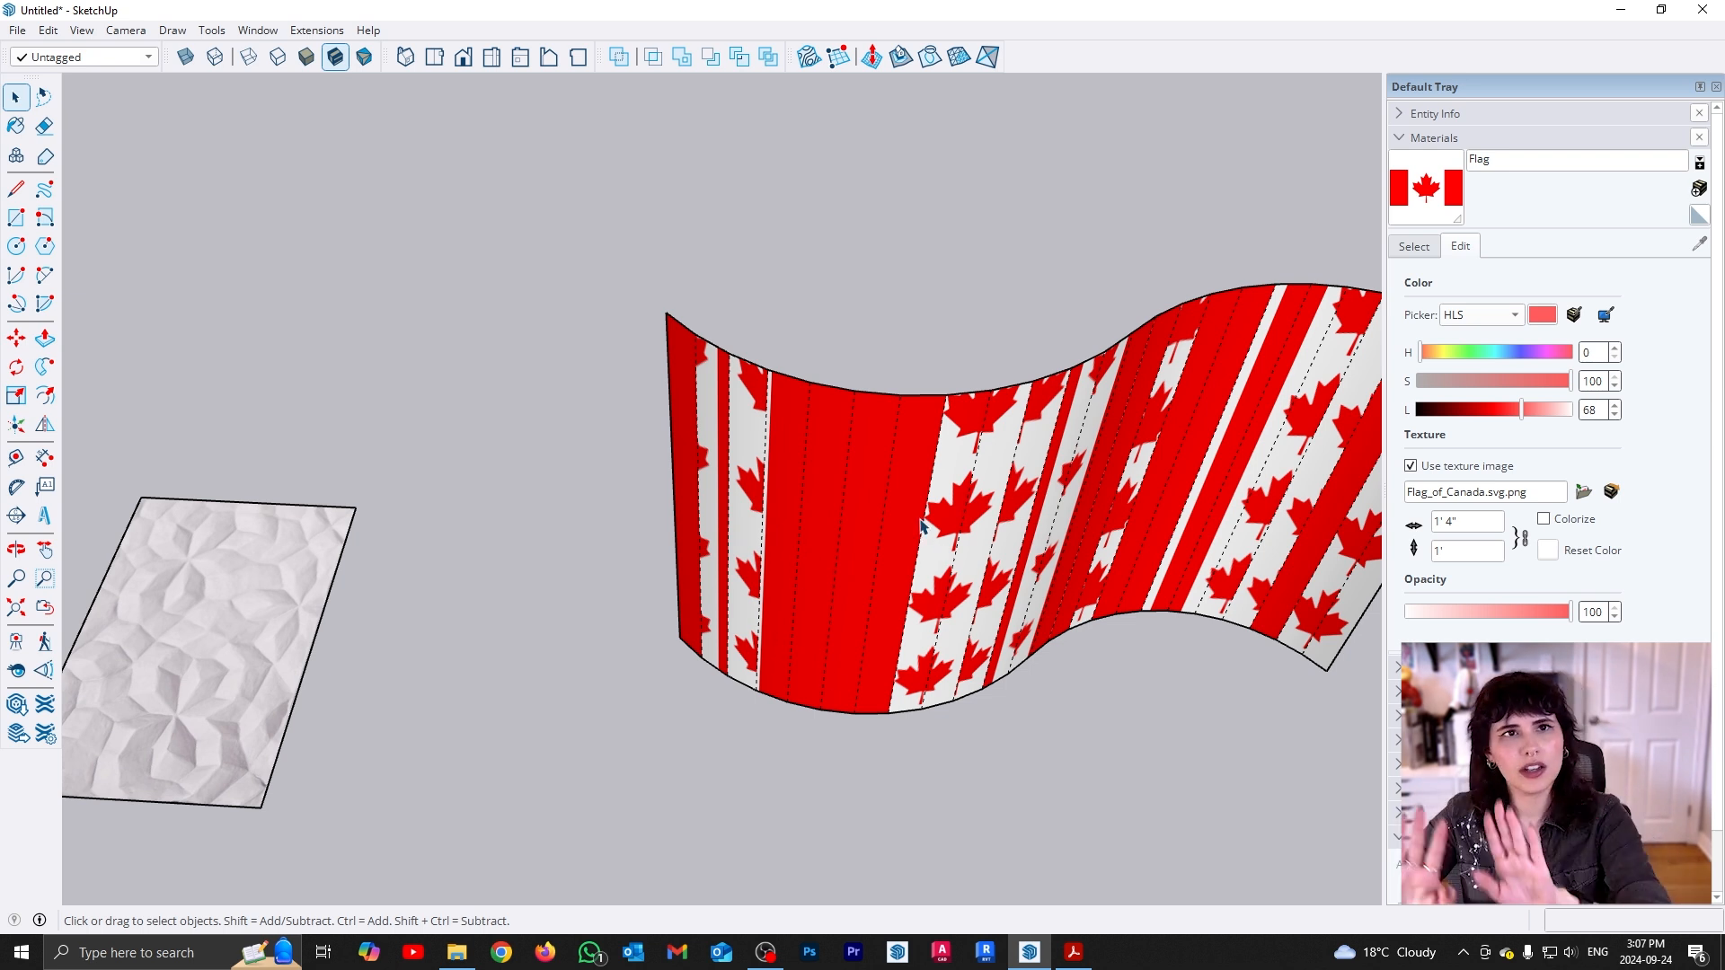
scroll(799, 609, "down", 2)
middle_click_drag(798, 608, 563, 562)
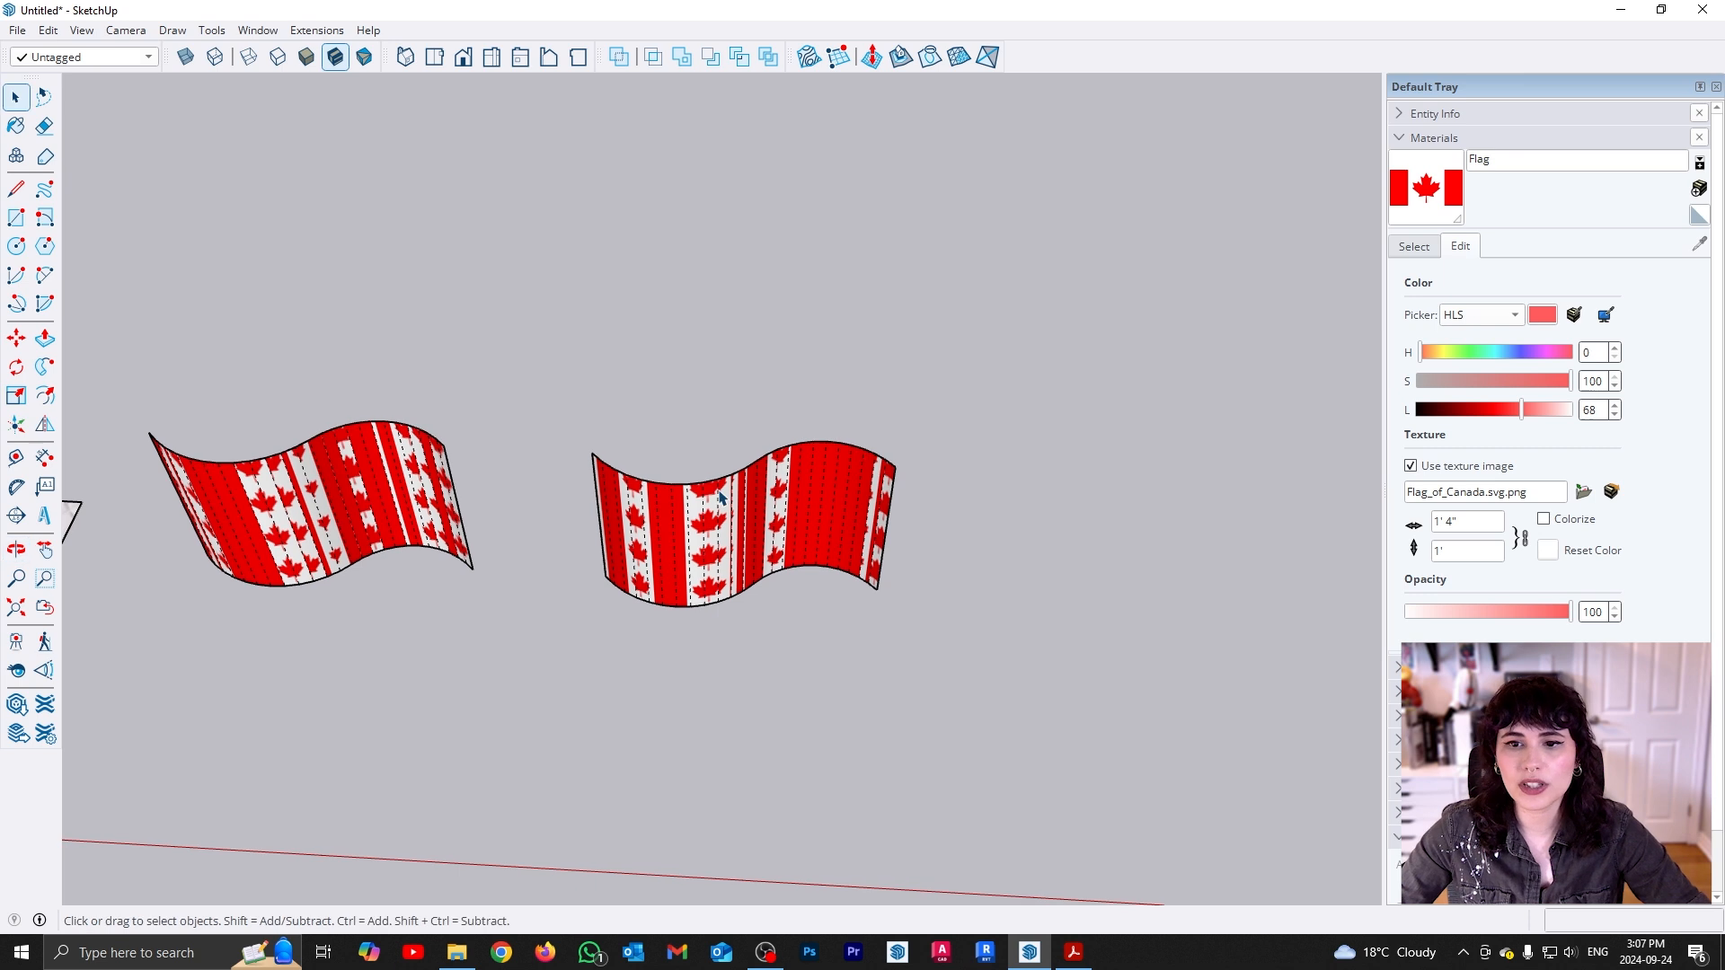
Open the copied wavy surface for editing, turn off hidden geometry, and leave the group
scroll(691, 546, "up", 2)
scroll(720, 559, "up", 1)
double_click(756, 567)
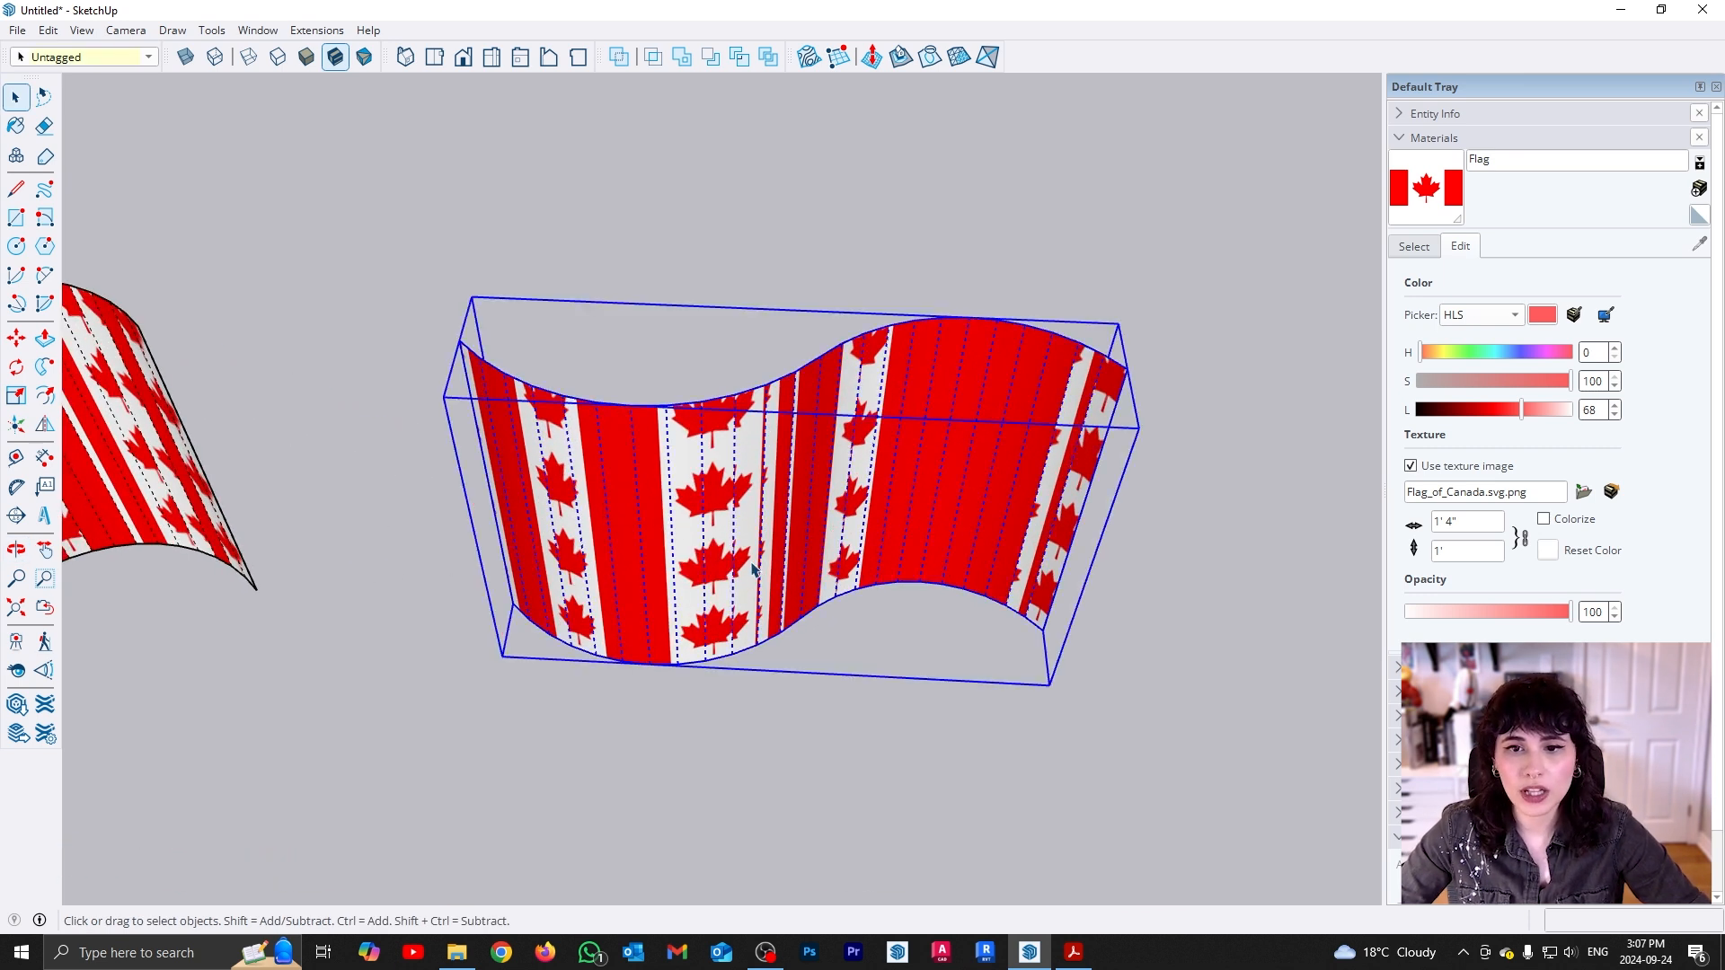
key("alt+h")
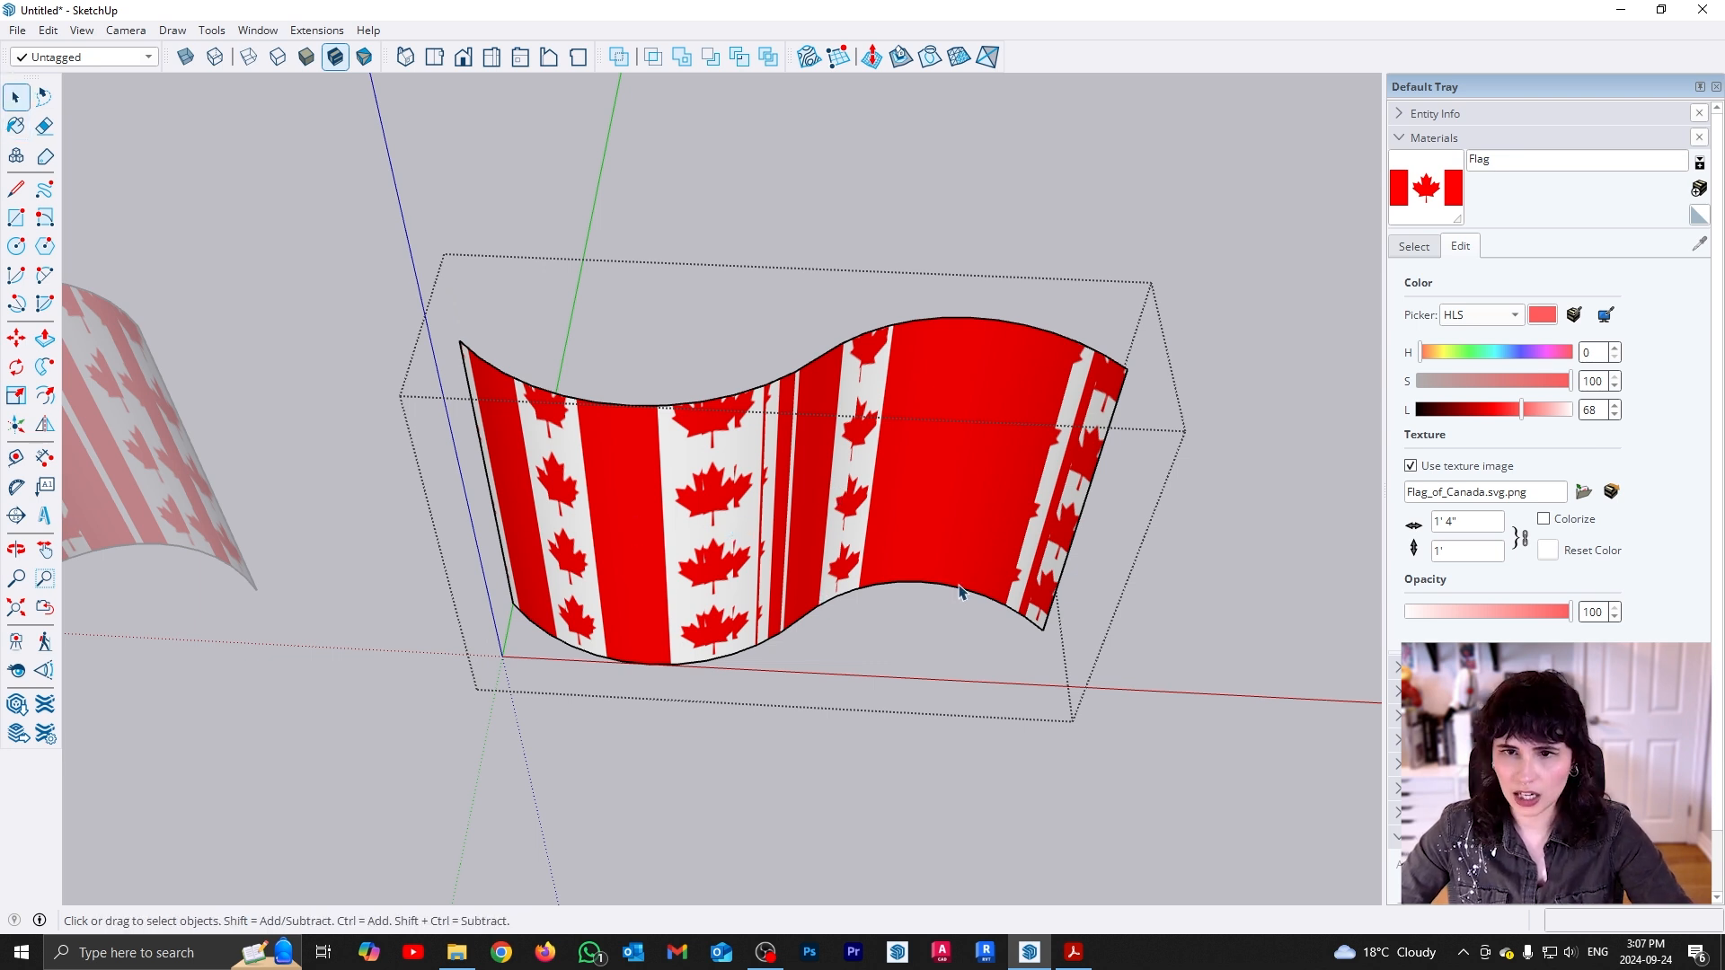
key("Escape")
Delete the copied wavy surface group, keeping only the original
scroll(955, 603, "down", 5)
scroll(937, 613, "up", 2)
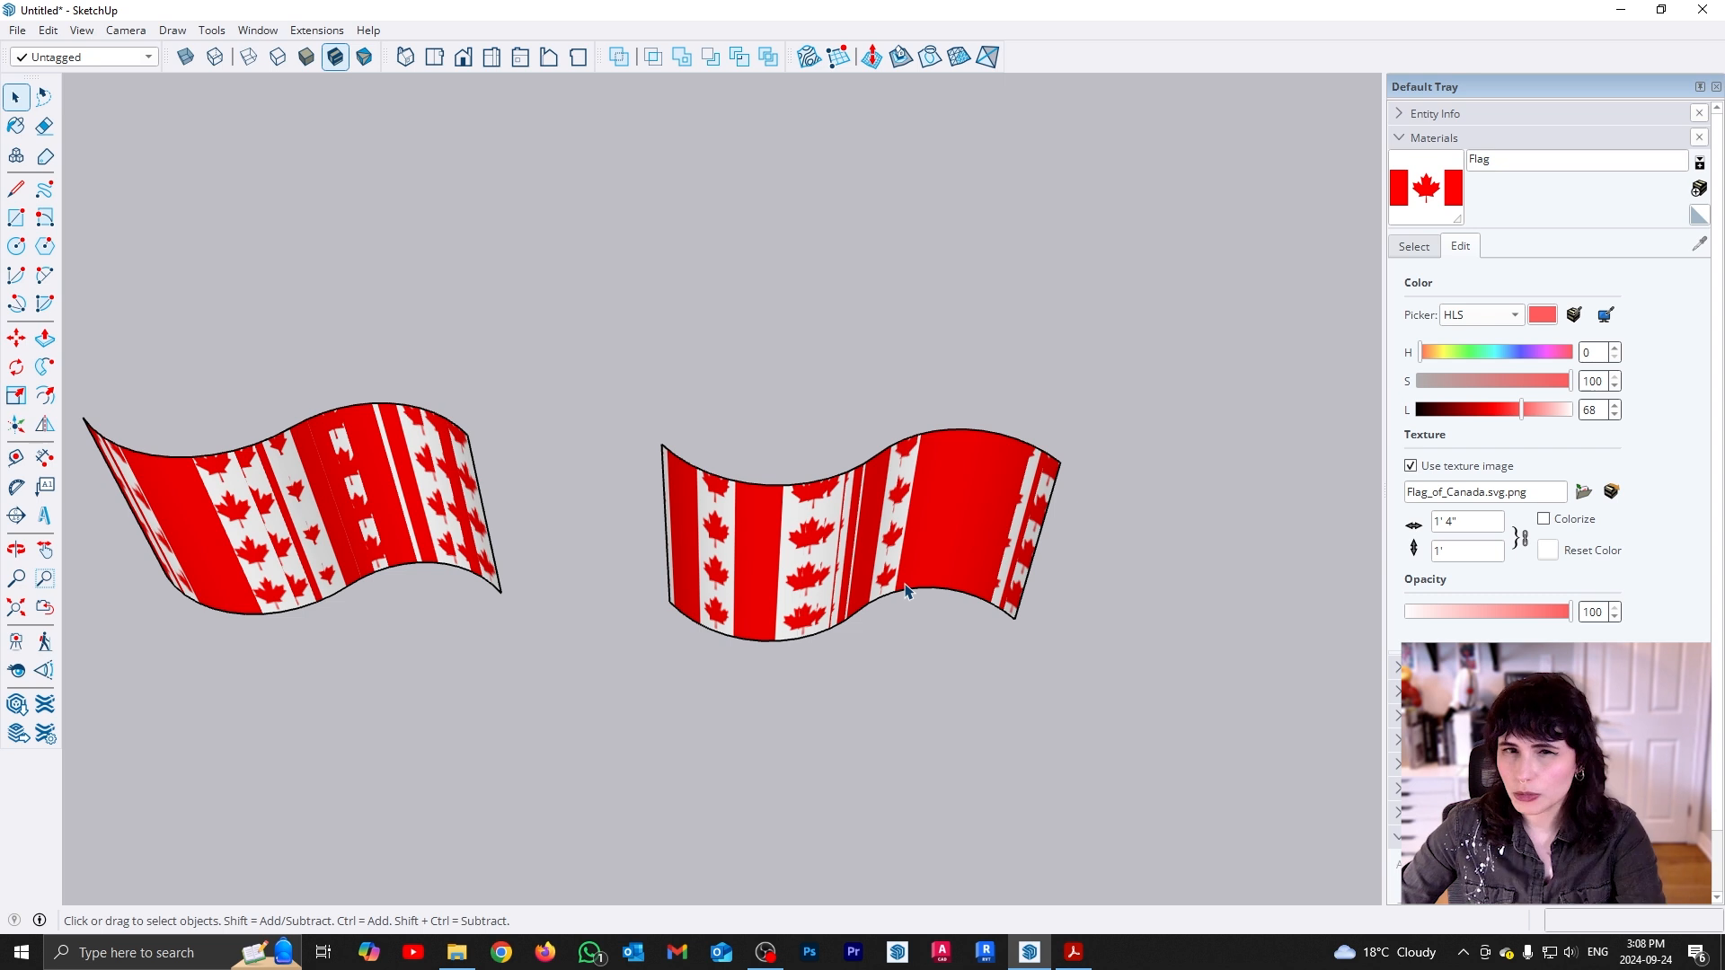
left_click(905, 589)
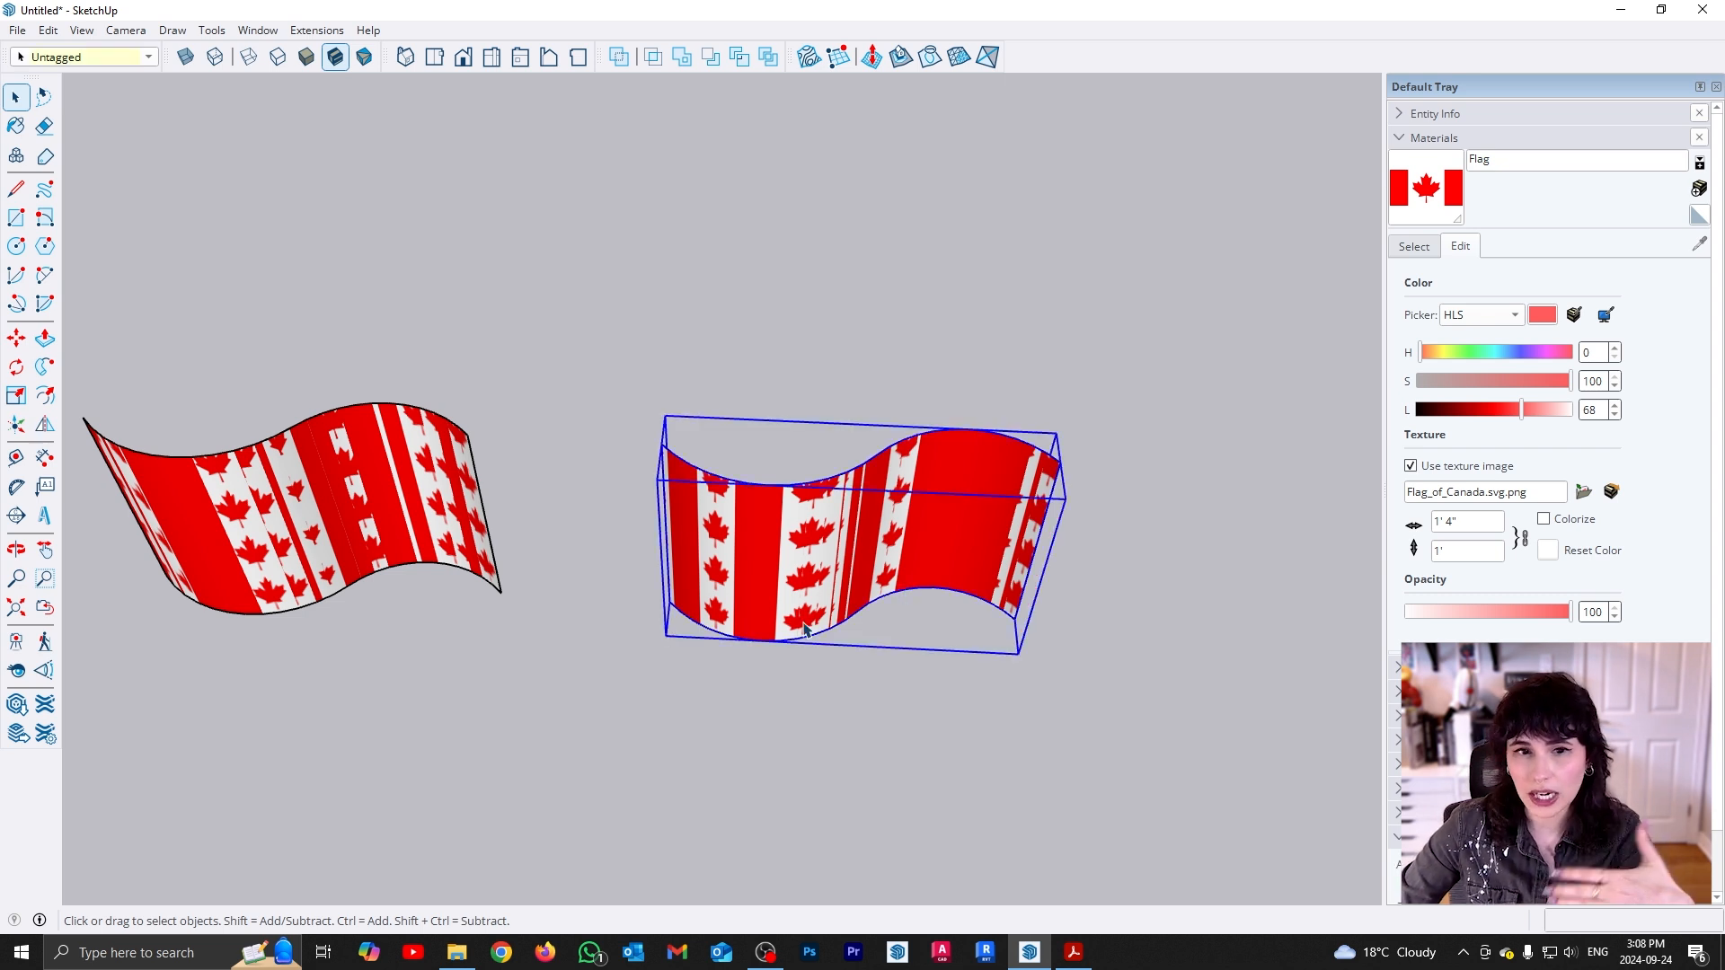
middle_click_drag(807, 630, 844, 553)
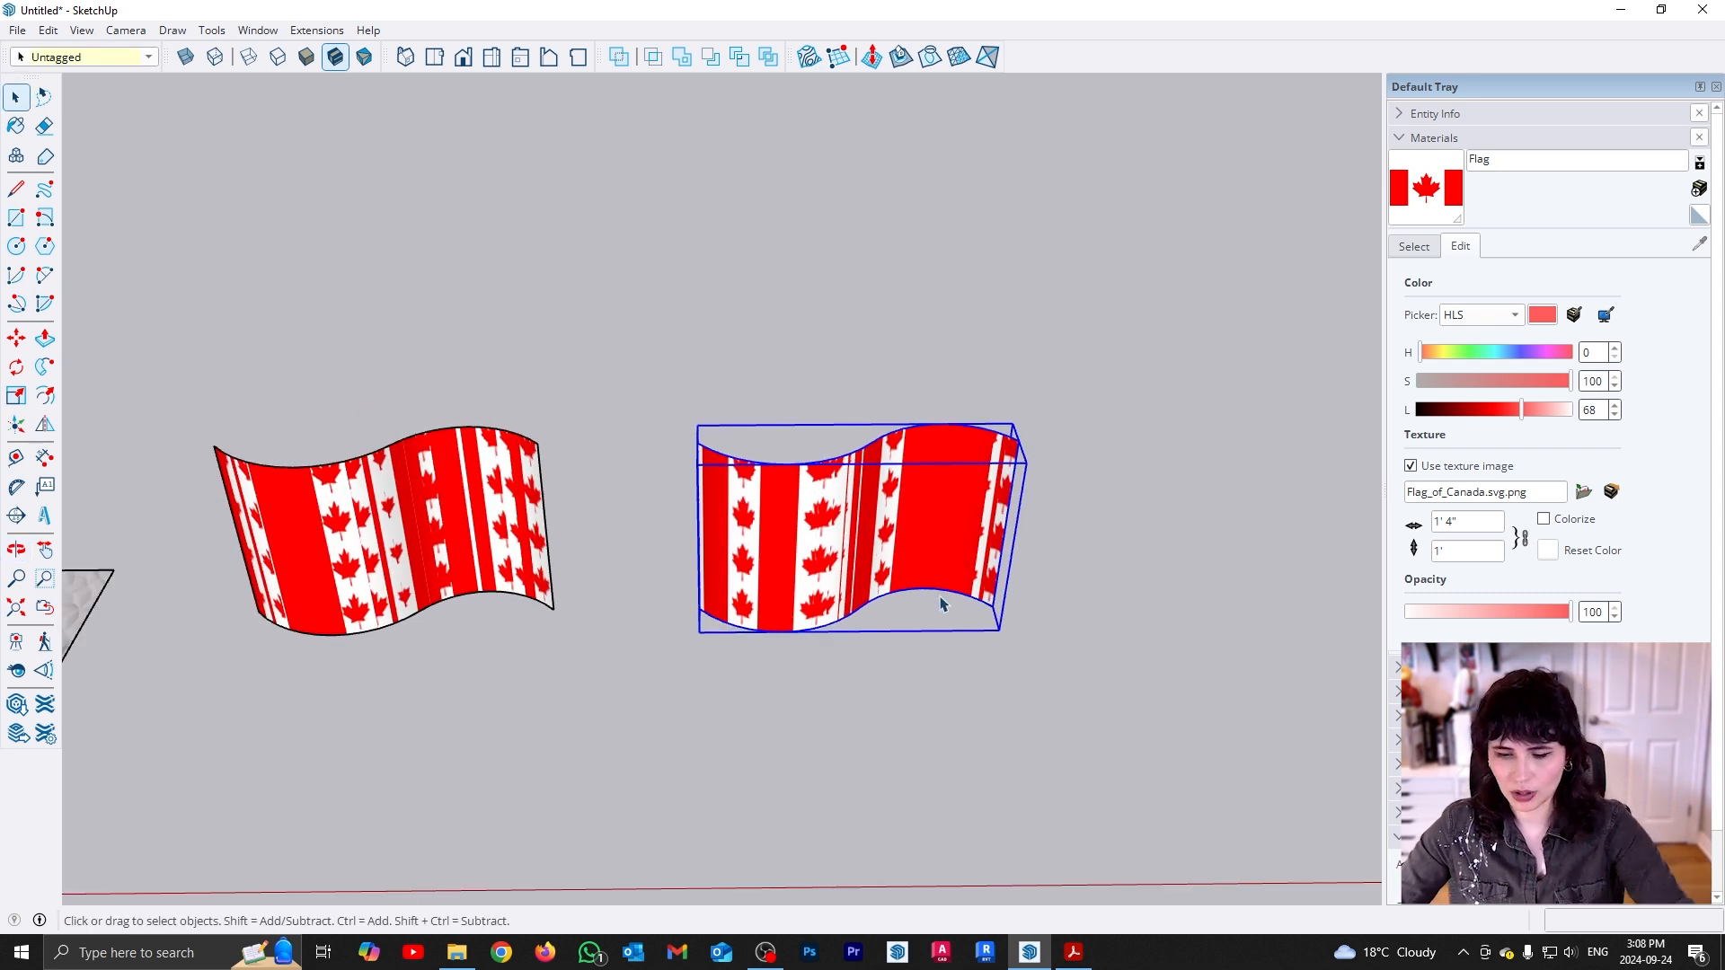
key("Delete")
Check which texture options are offered for the original wavy surface as one smoothed face
middle_click_drag(396, 581, 883, 647)
scroll(733, 674, "up", 5)
right_click(693, 565)
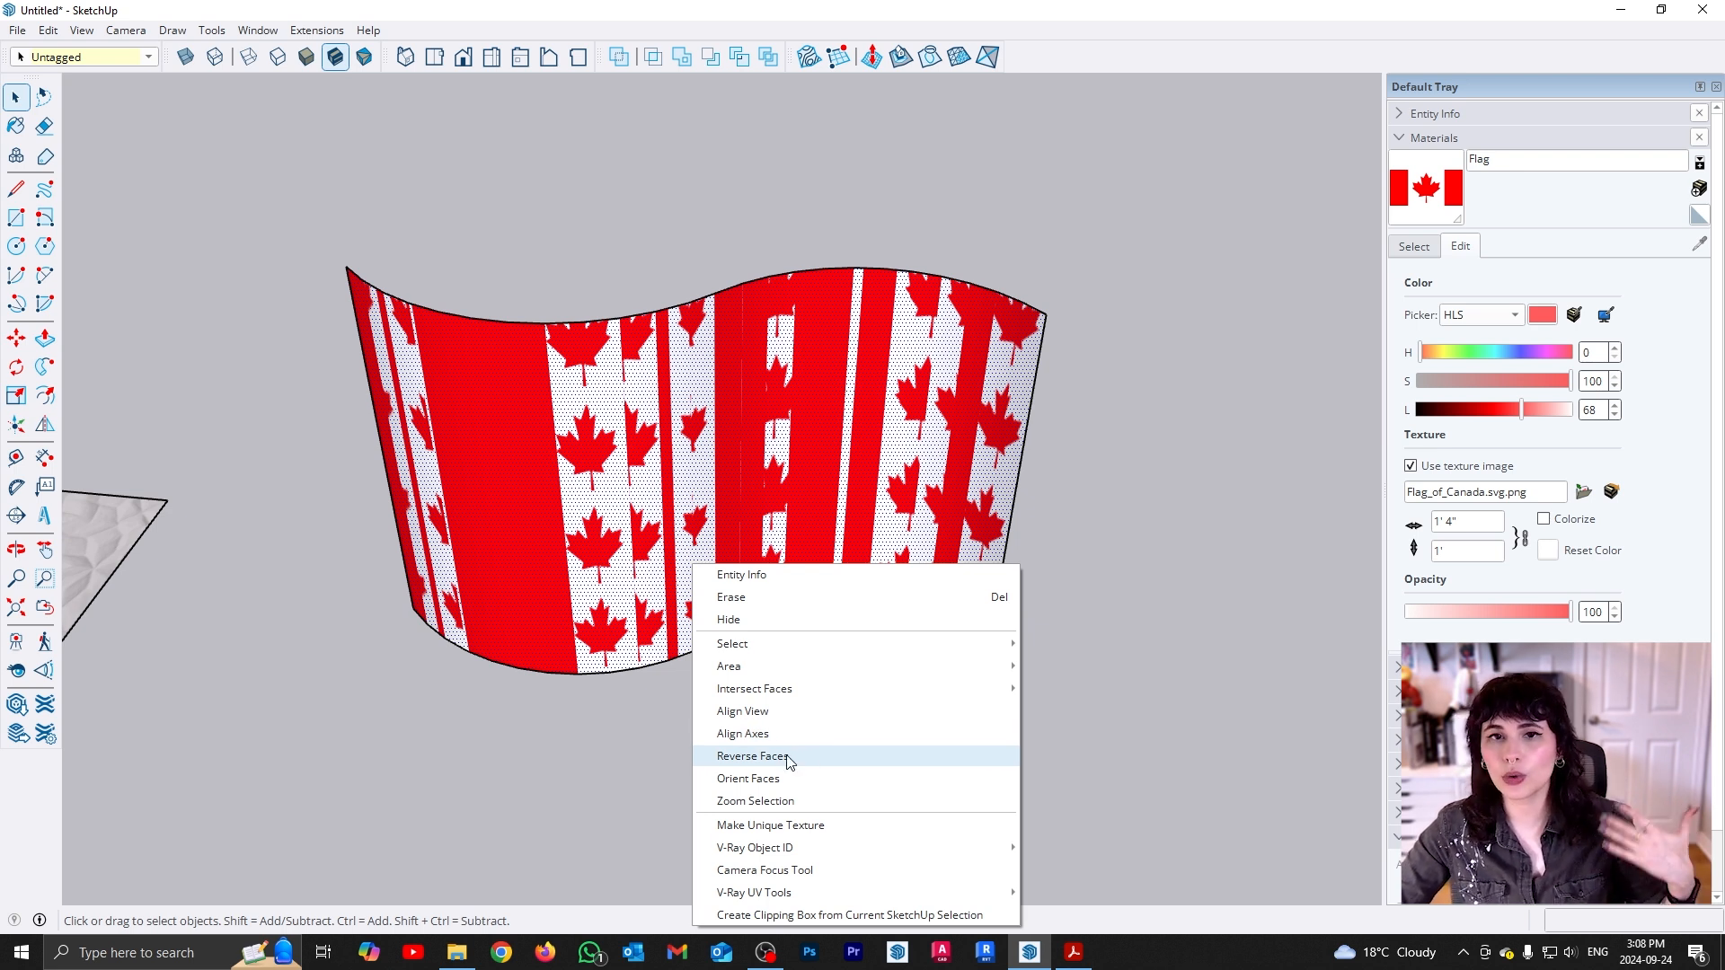
left_click(586, 742)
Show hidden geometry and reposition the flag texture on the wavy surface's first strip with fixed pins, moving its origin to the strip's lower corner
middle_click_drag(637, 658, 778, 748)
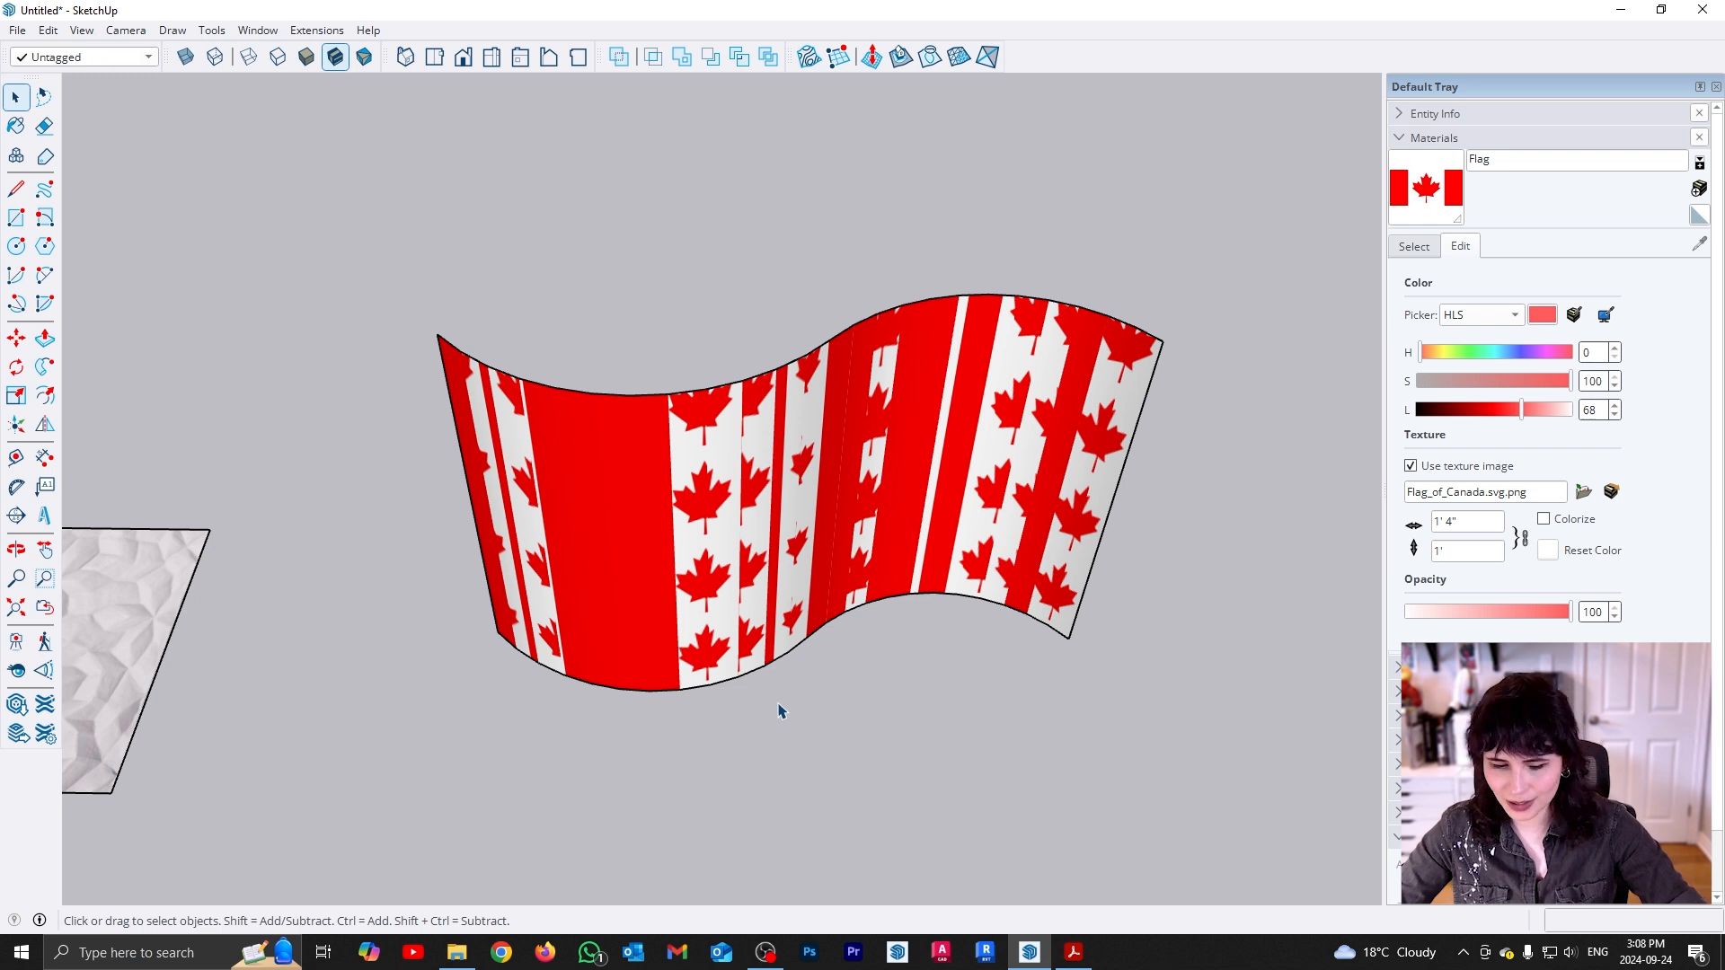
middle_click_drag(494, 578, 559, 694)
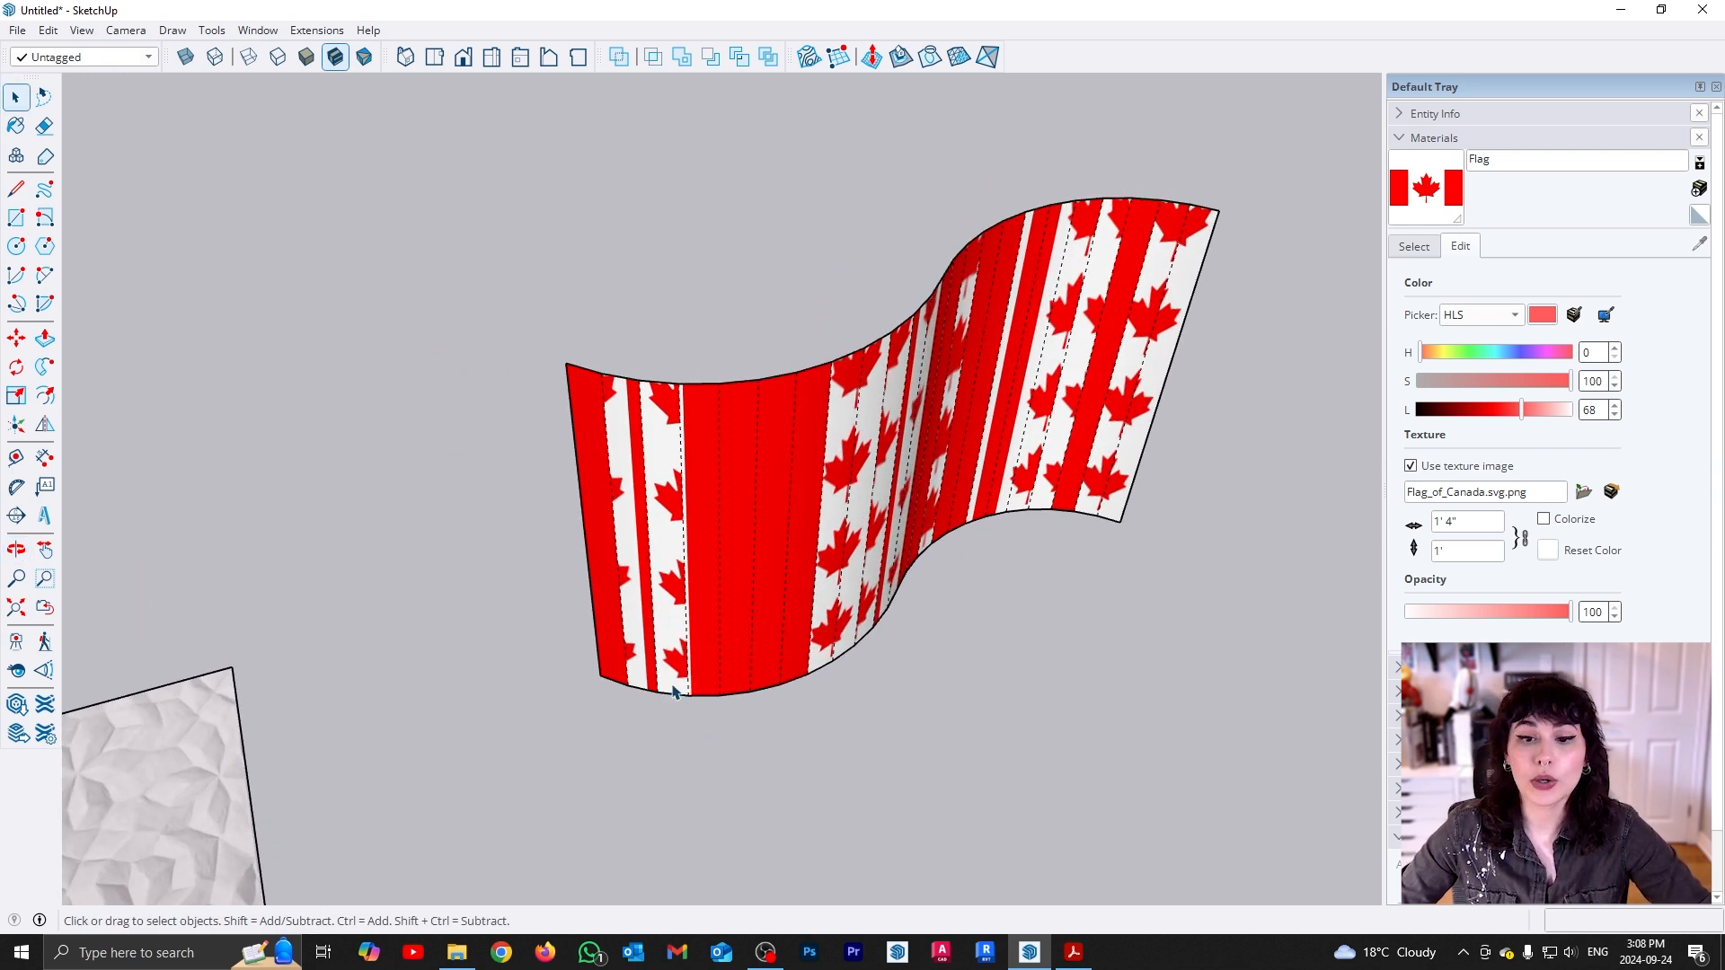
scroll(600, 683, "up", 3)
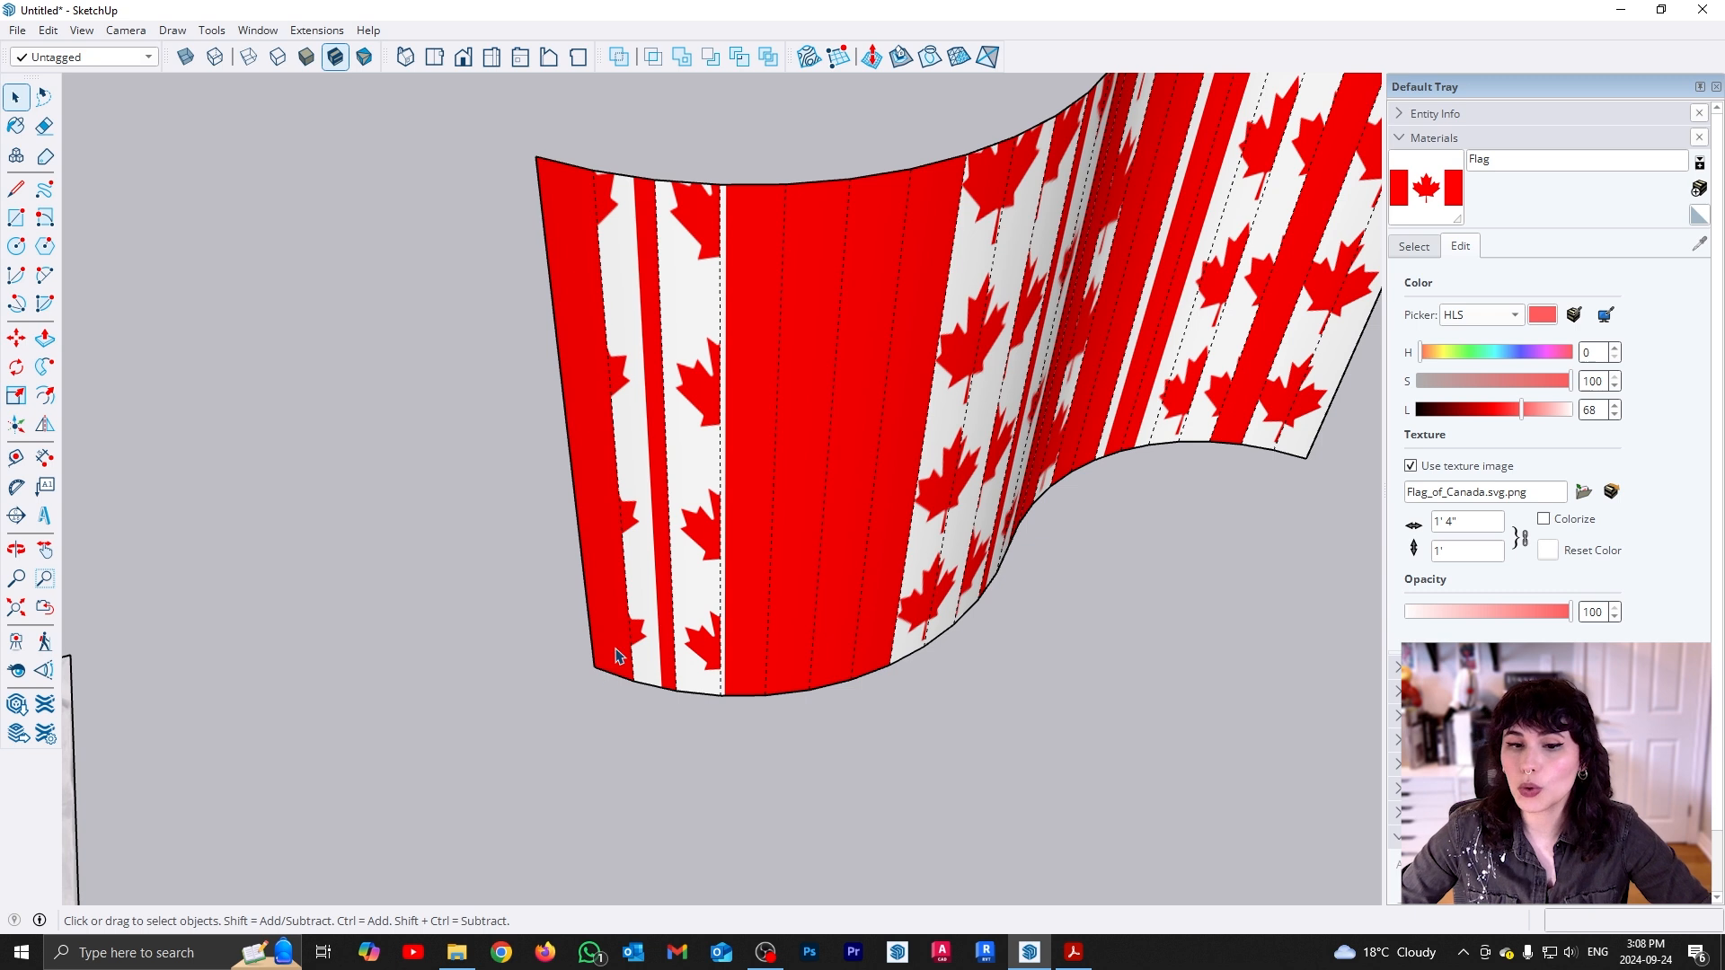
right_click(614, 648)
mouse_move(825, 524)
left_click(988, 522)
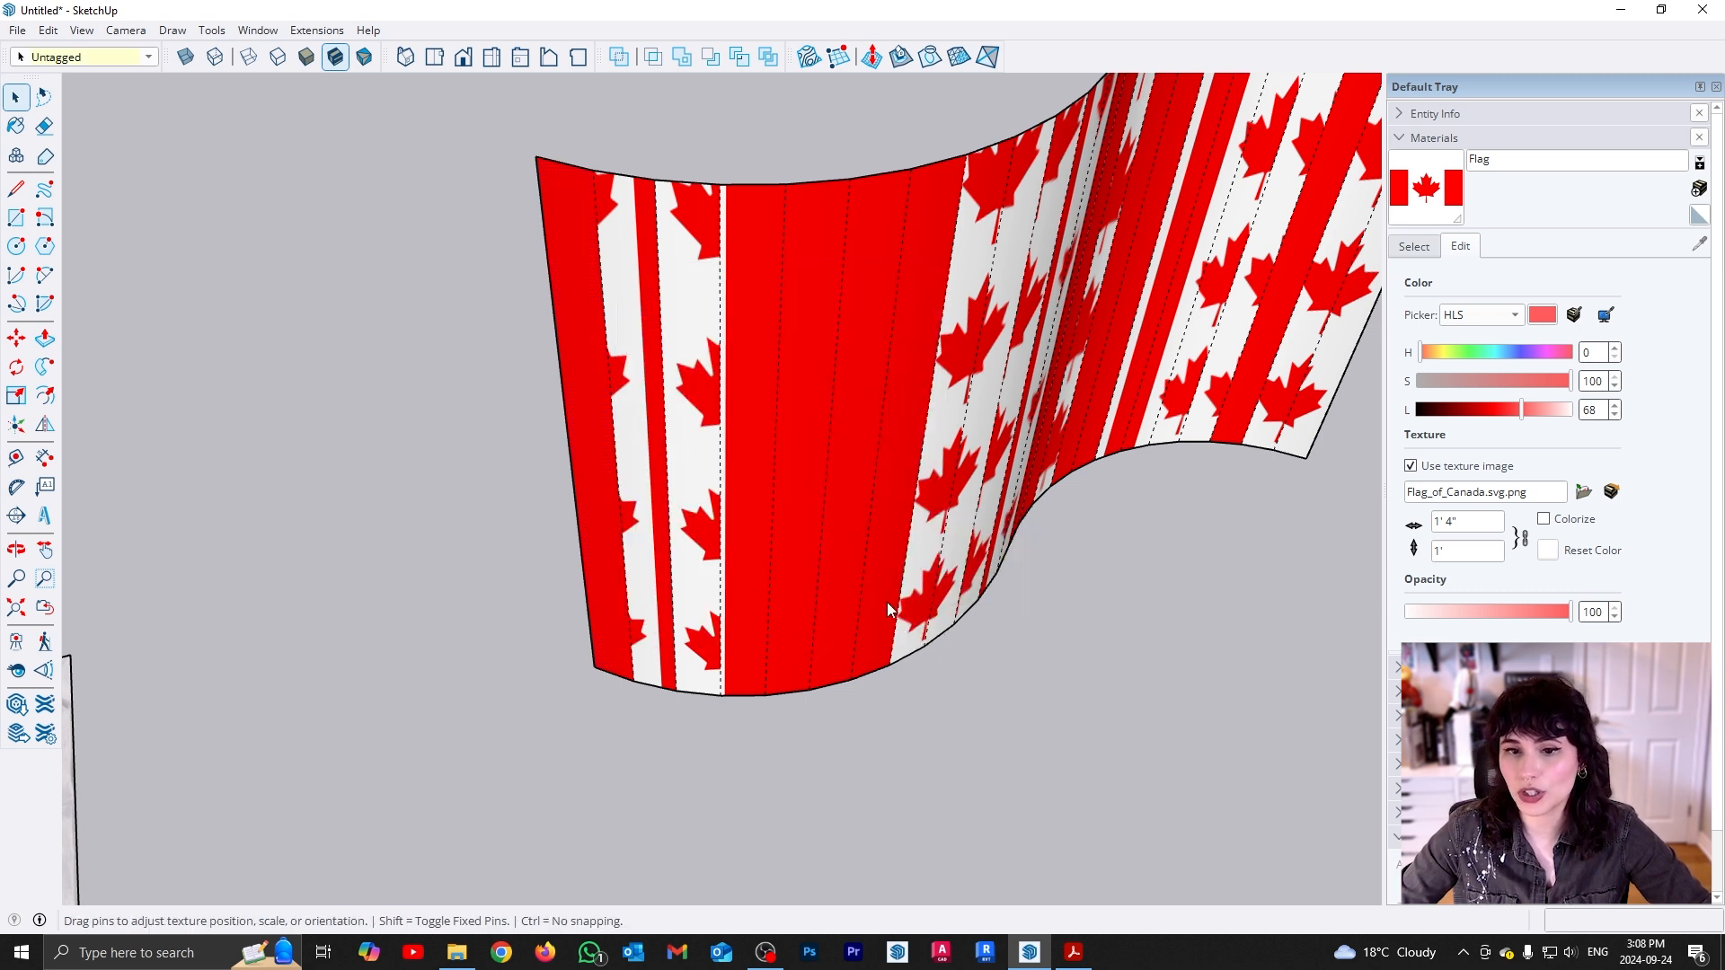
right_click(557, 653)
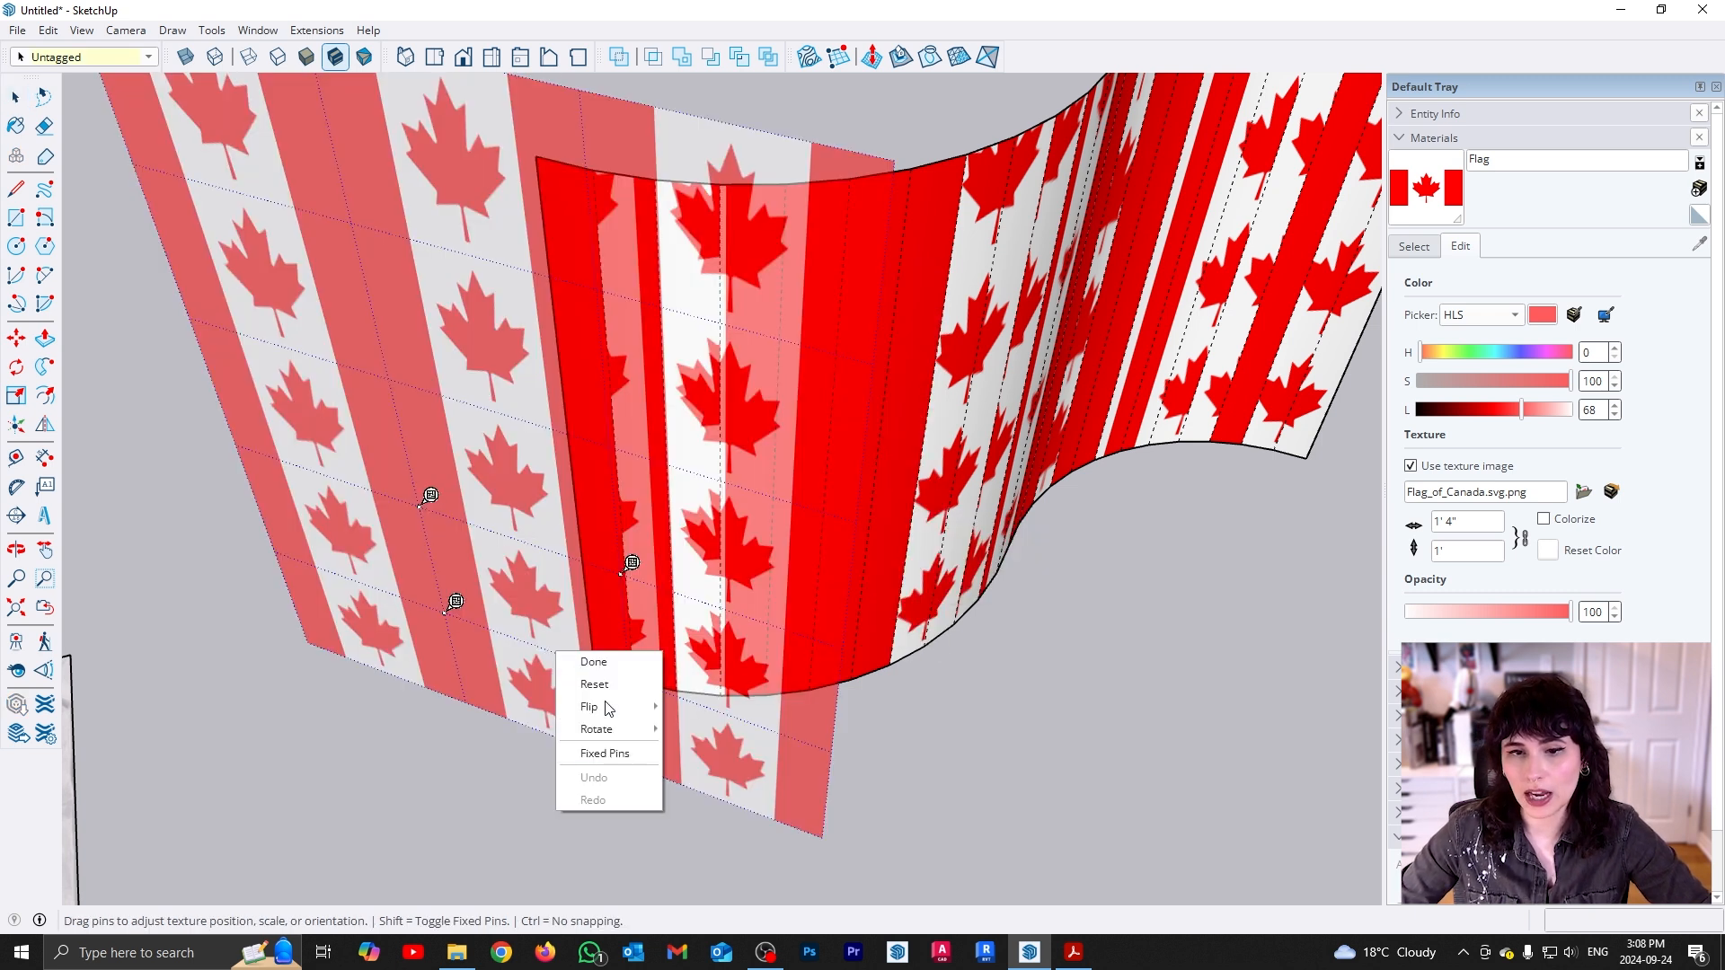
left_click(604, 753)
left_click_drag(456, 603, 604, 660)
key("Return")
Reposition the flag texture on the second strip so it continues from the first strip, and deselect it
right_click(670, 672)
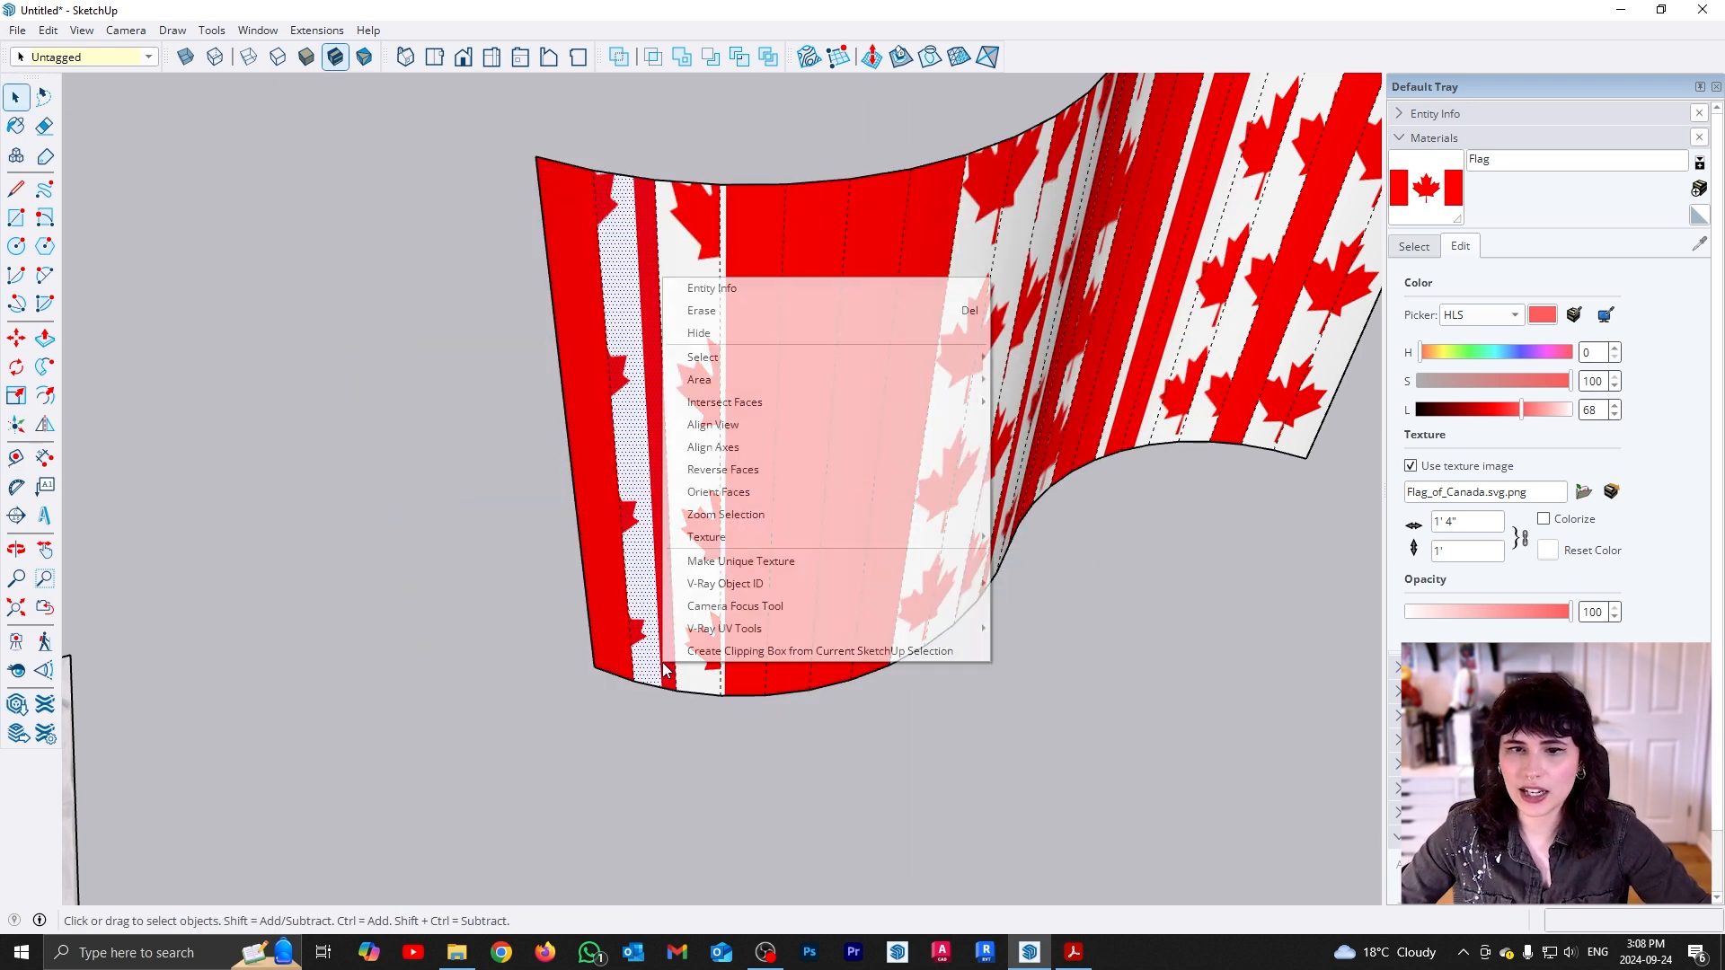
mouse_move(868, 542)
left_click(1047, 539)
left_click_drag(512, 643, 600, 661)
left_click(709, 748)
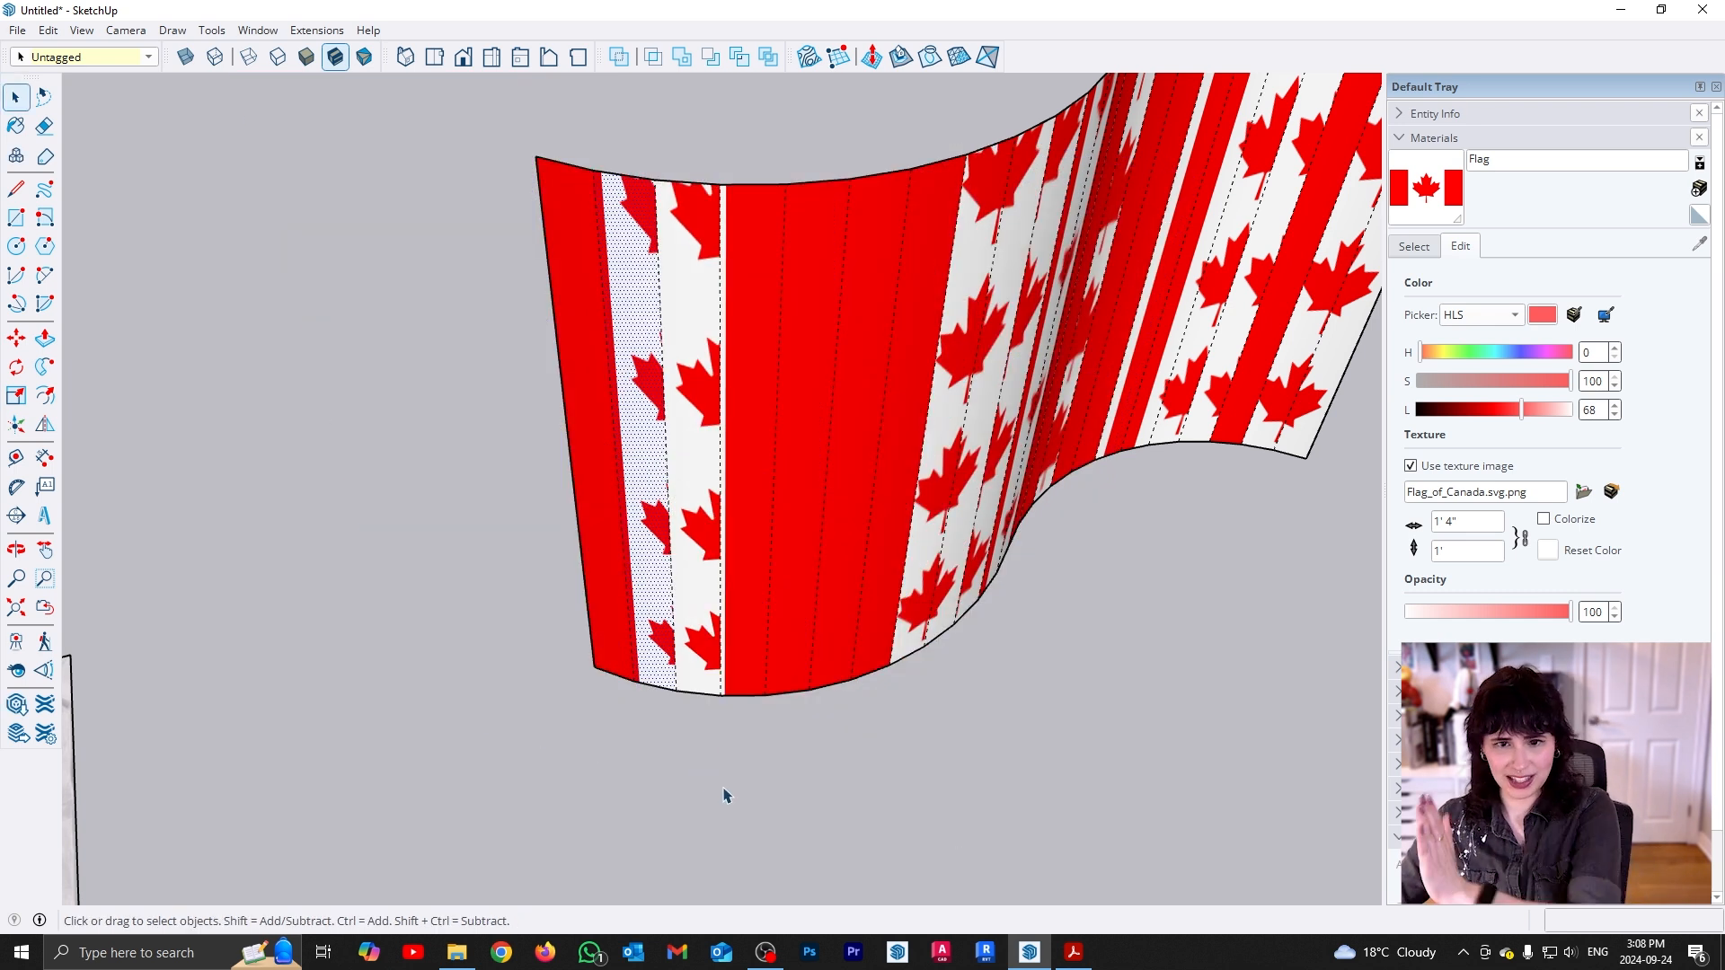
left_click(701, 743)
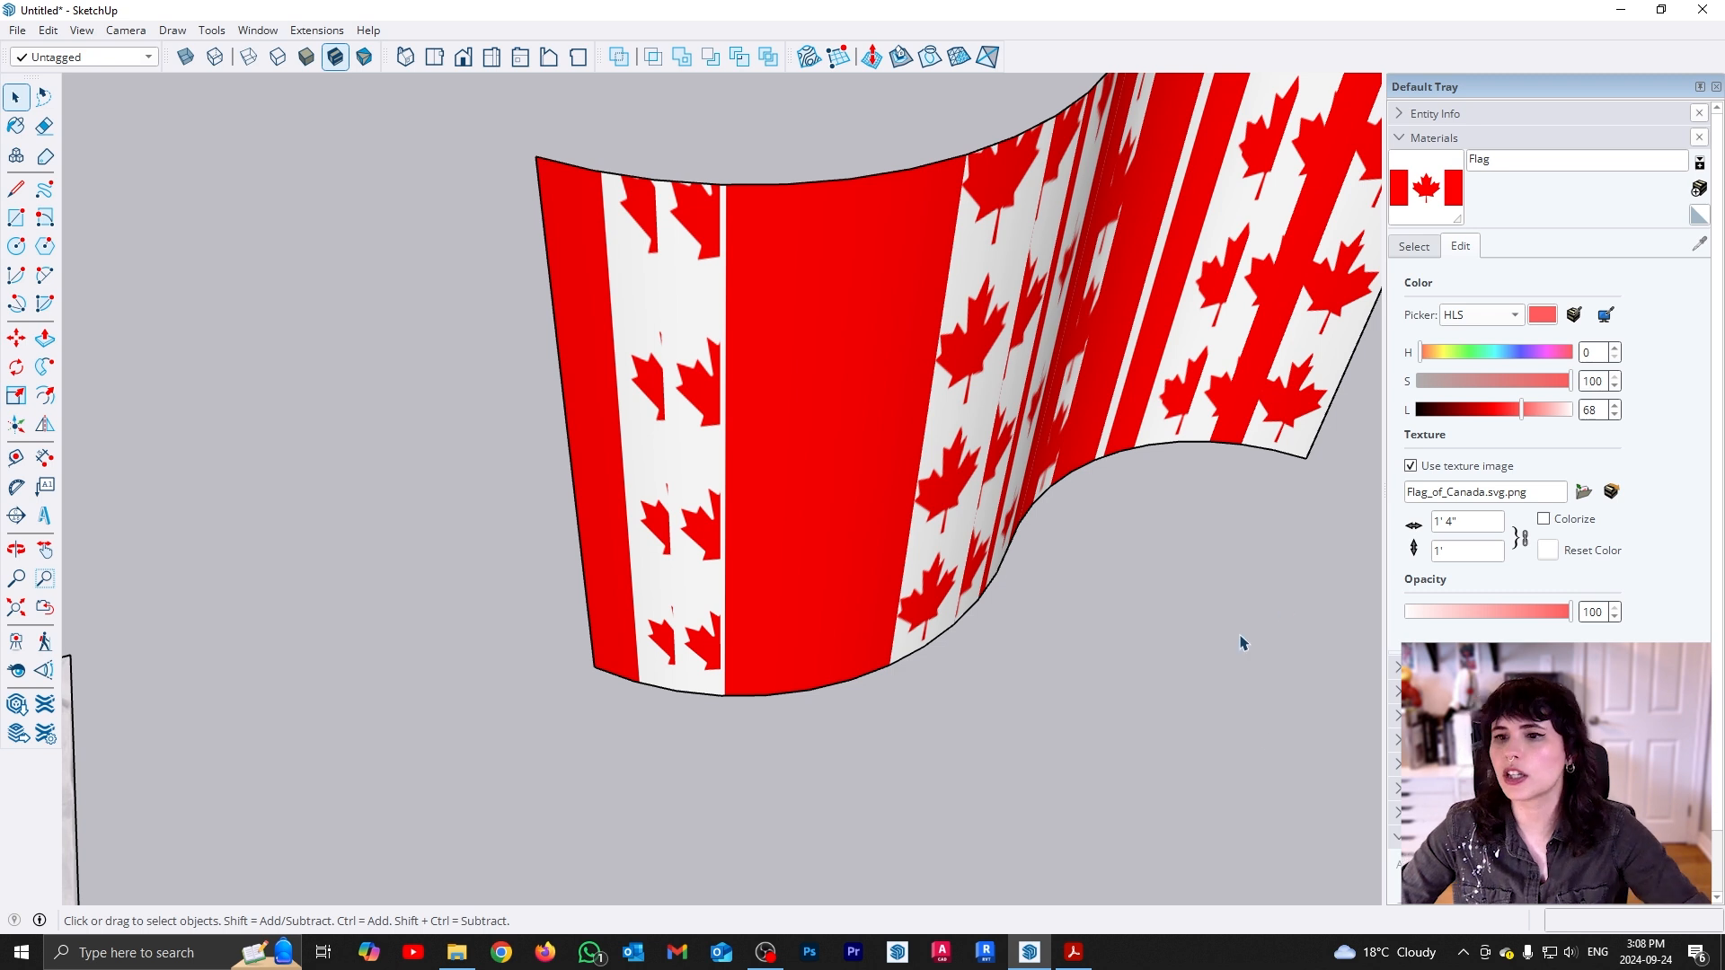
Draw a line from the wavy surface's lower front corner outward along the green axis
scroll(786, 607, "down", 5)
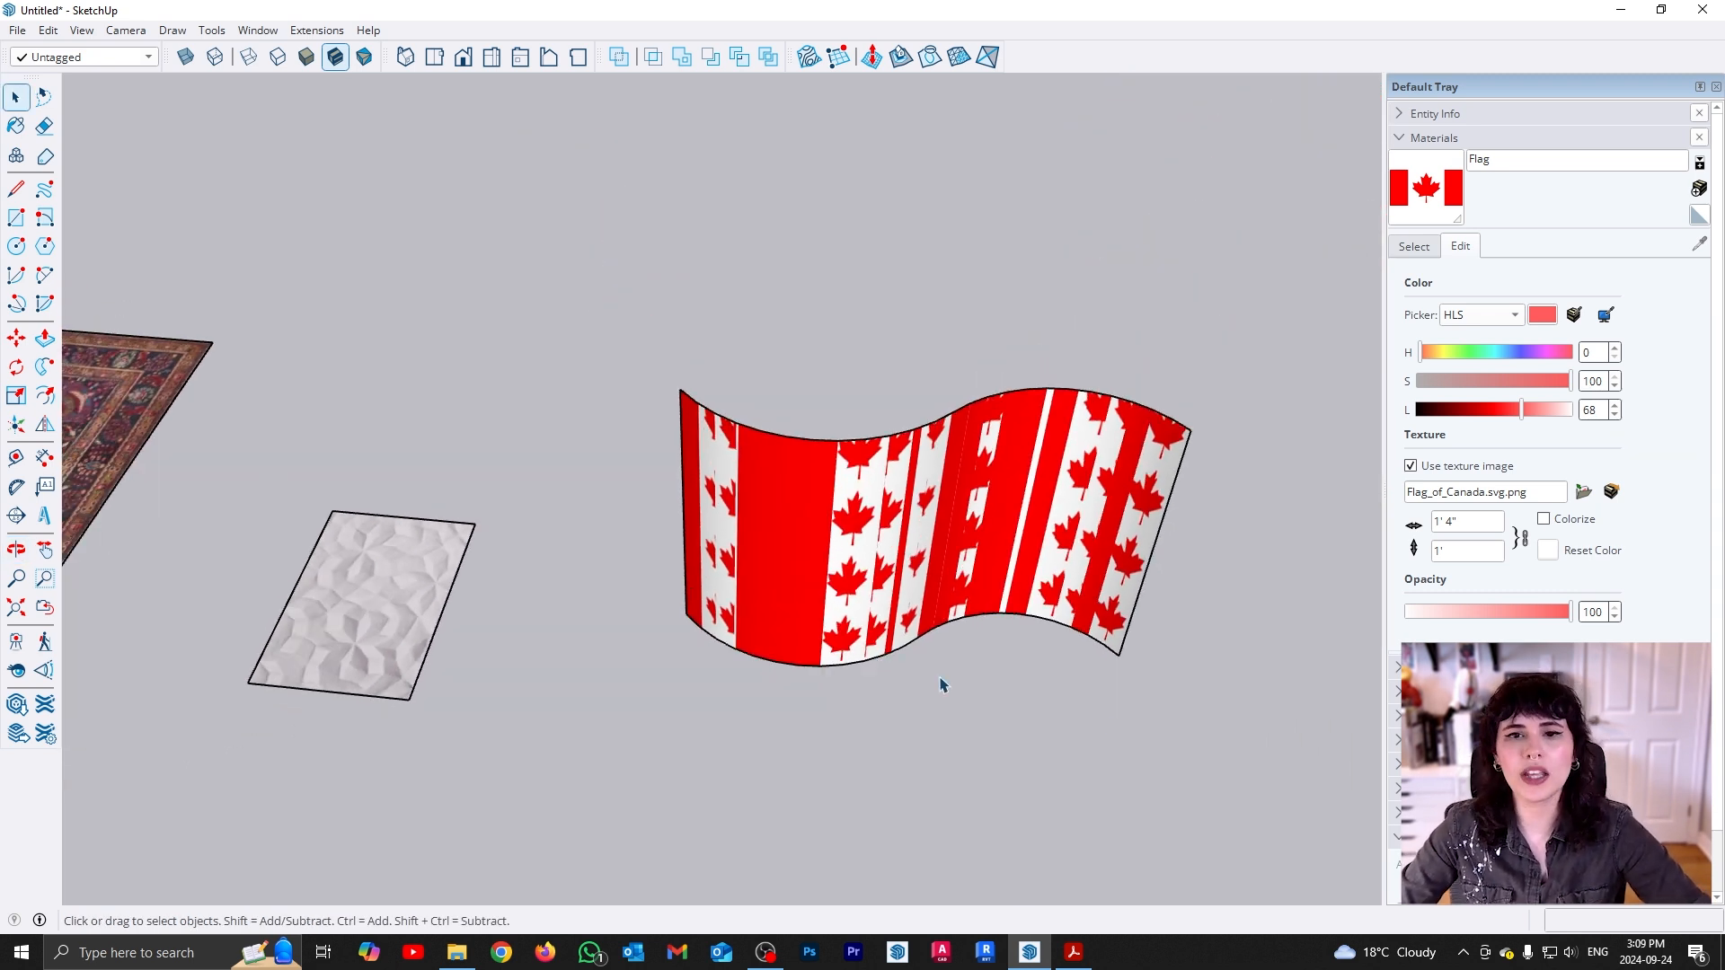
middle_click_drag(1043, 782, 913, 801, "shift")
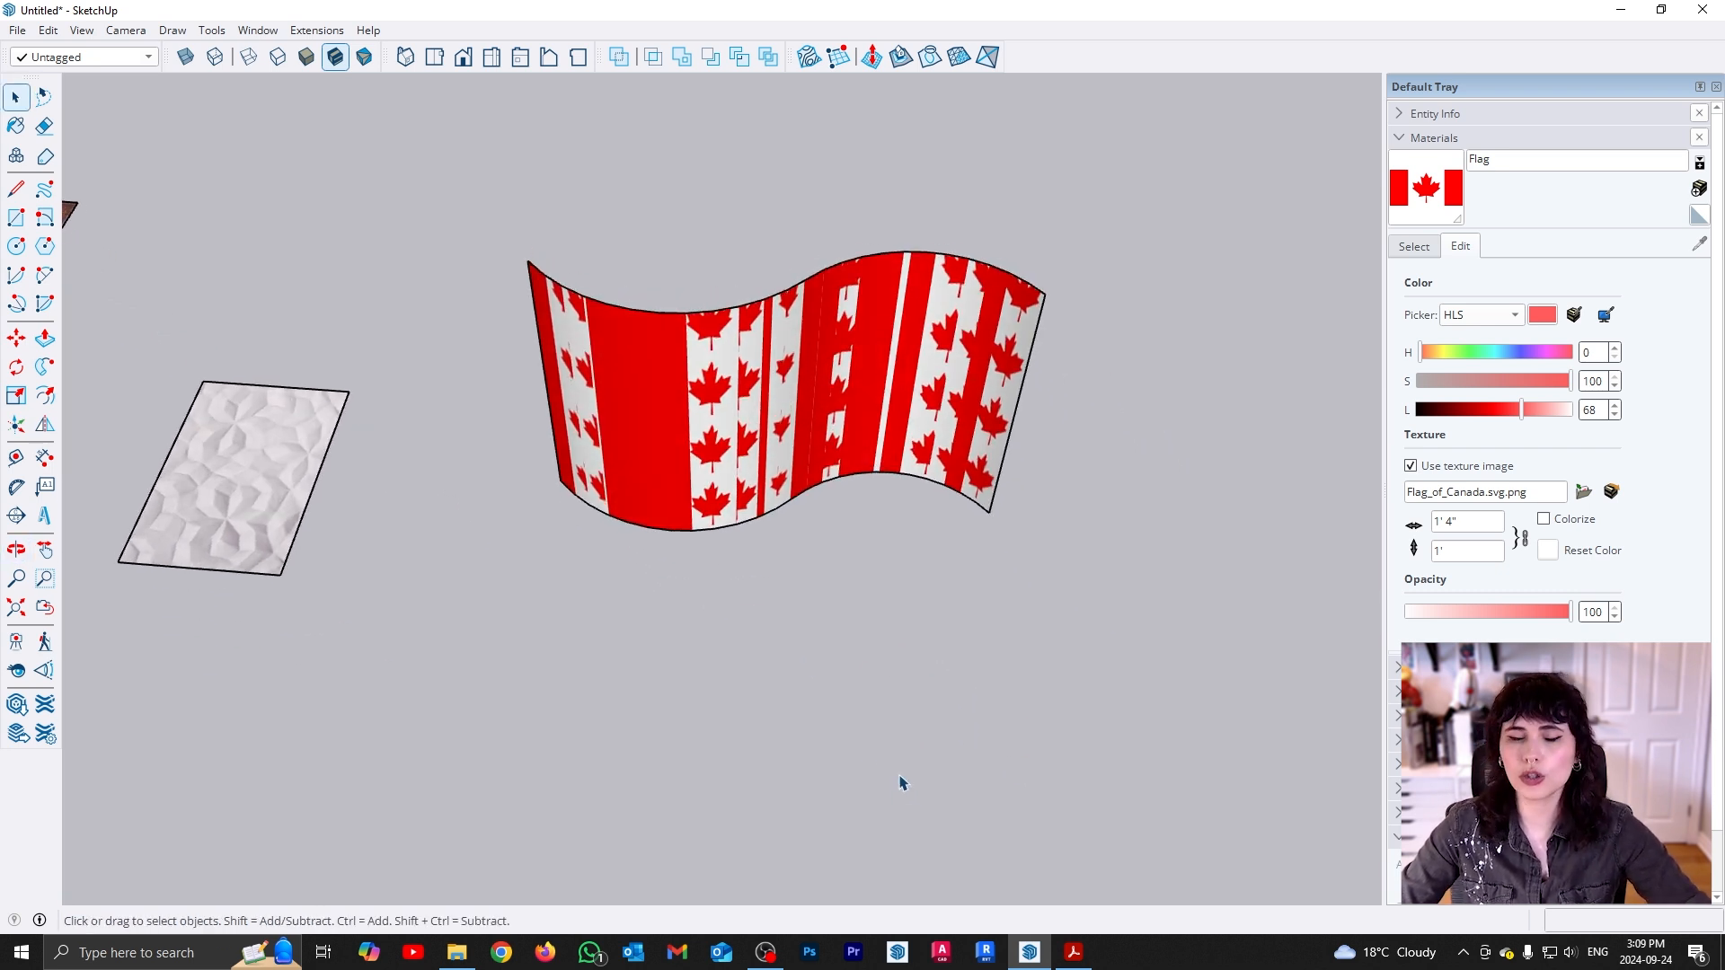
scroll(864, 748, "up", 1)
scroll(786, 739, "down", 2)
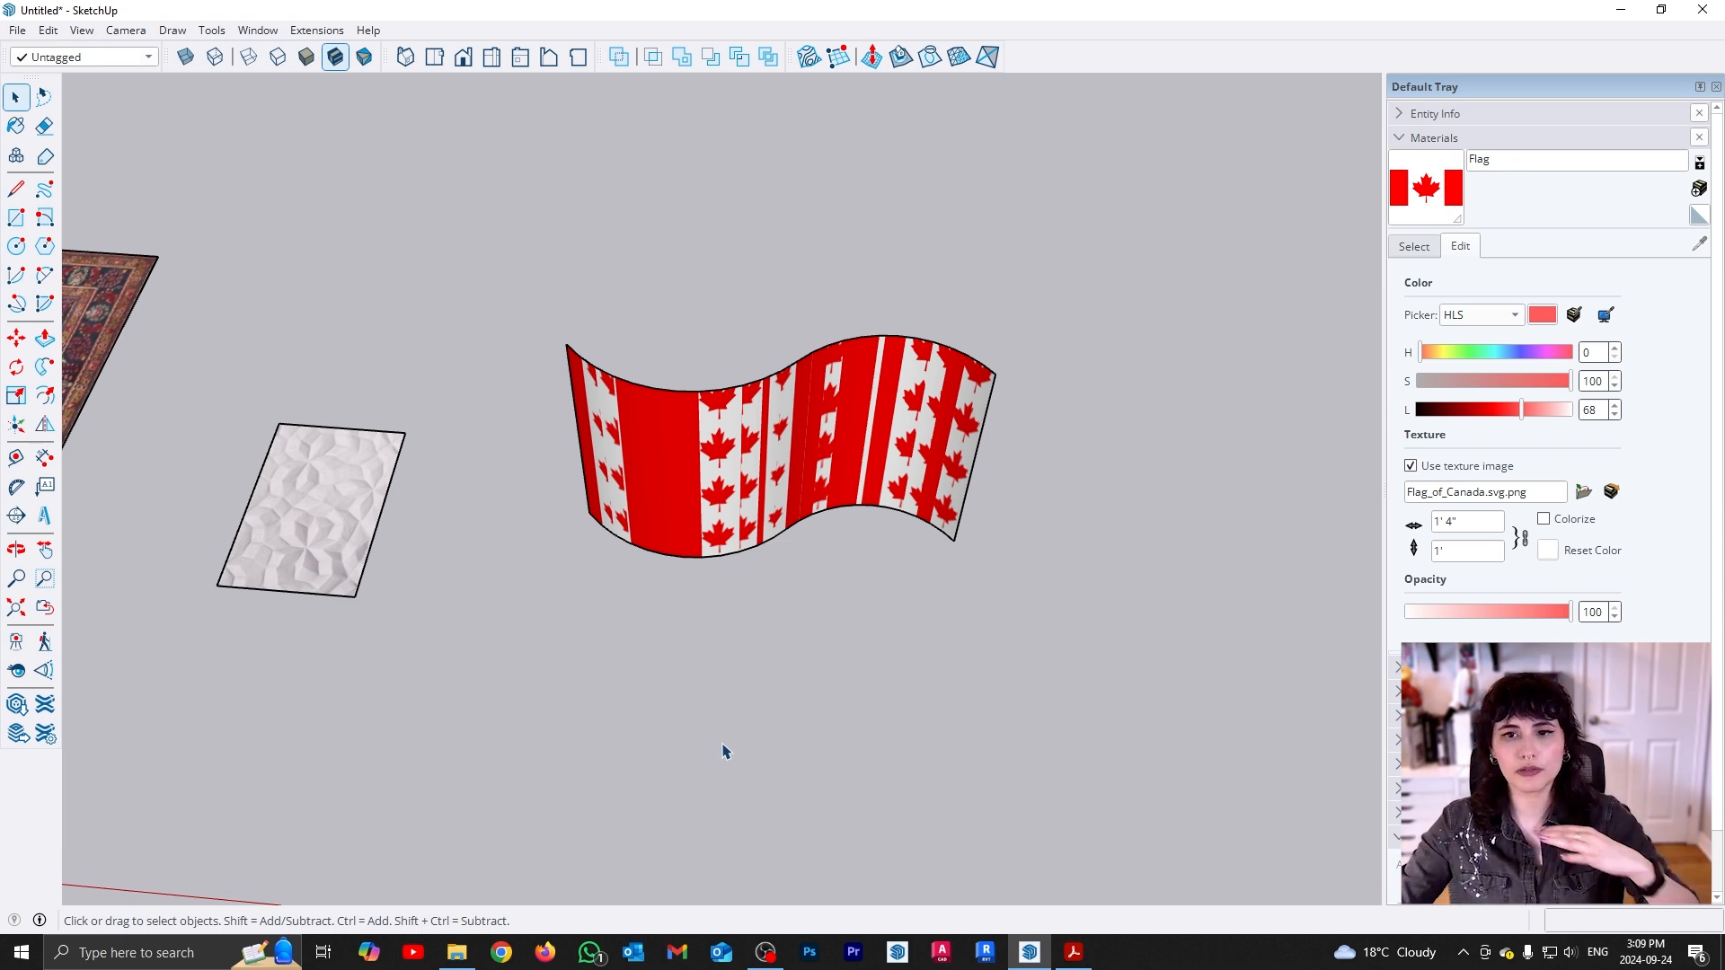
key("l")
left_click(589, 513)
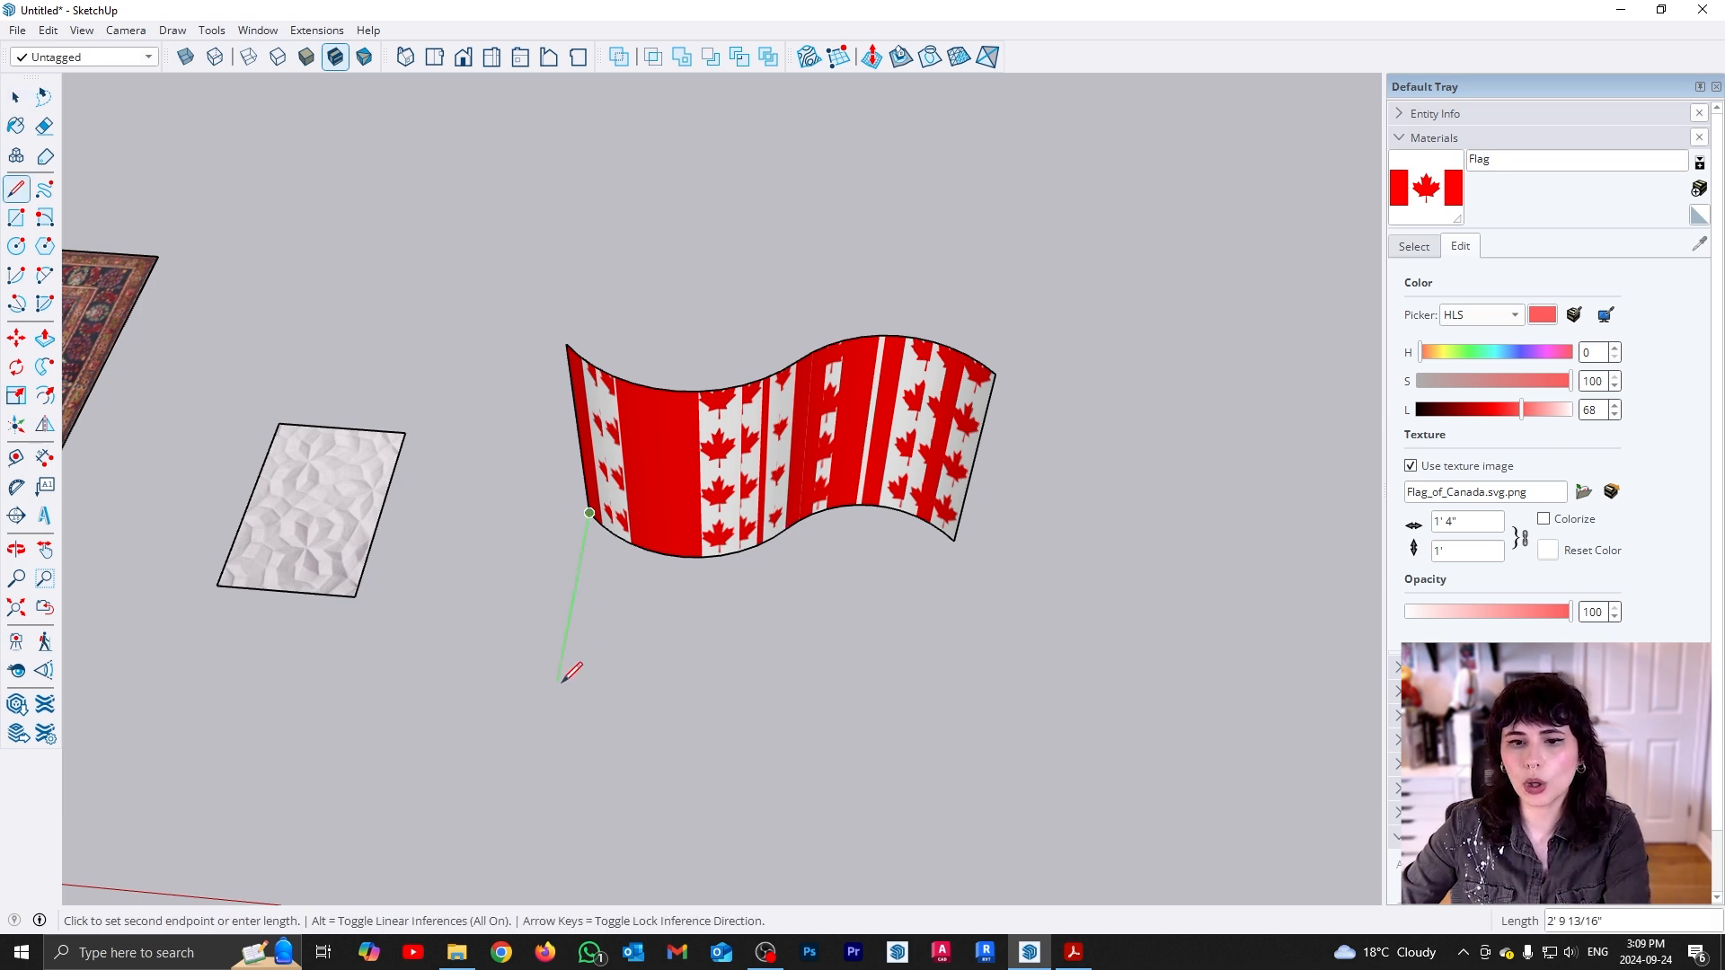
left_click(552, 708)
Draw a flat vertical rectangle from the line's end, matching the wavy surface's overall width and height
left_click(997, 371)
left_click(1000, 370)
left_click(582, 339)
left_click(552, 708)
mouse_move(1008, 708)
middle_mouse_down()
mouse_move(319, 580)
mouse_move(1078, 596)
mouse_move(618, 308)
middle_mouse_up()
middle_click_drag(910, 615, 634, 745)
middle_click_drag(644, 680, 919, 654)
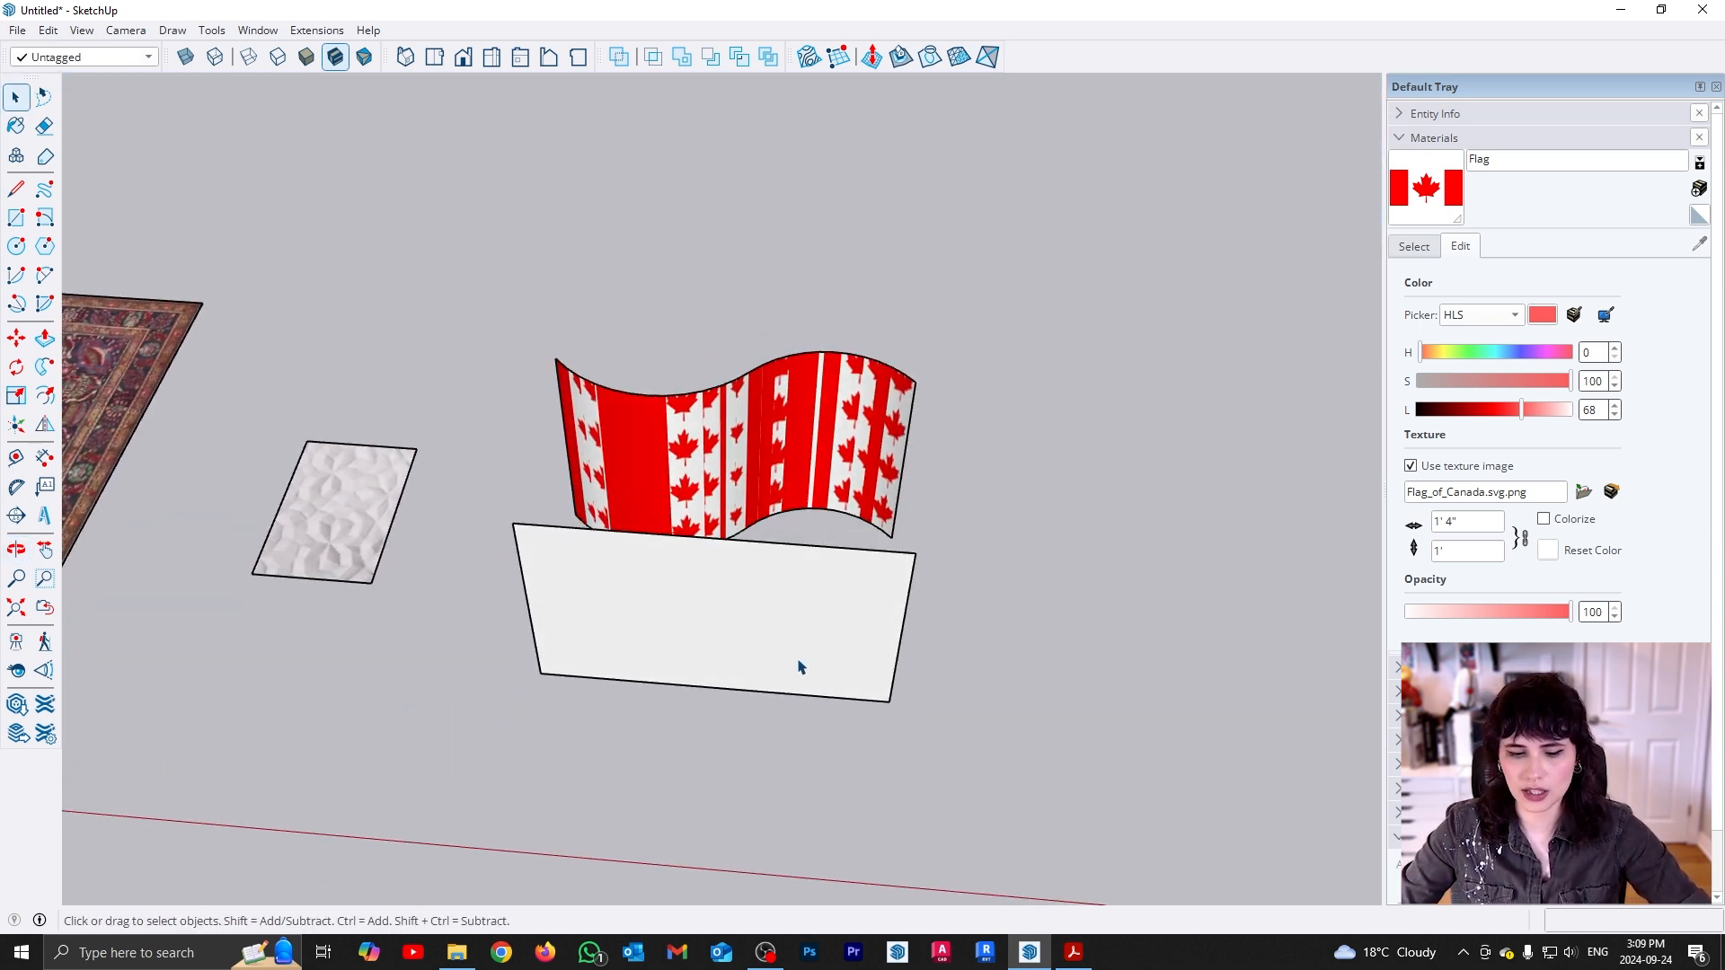
Paint the flat rectangle in front of the wavy surface with the Flag material
key("b")
scroll(743, 619, "up", 1)
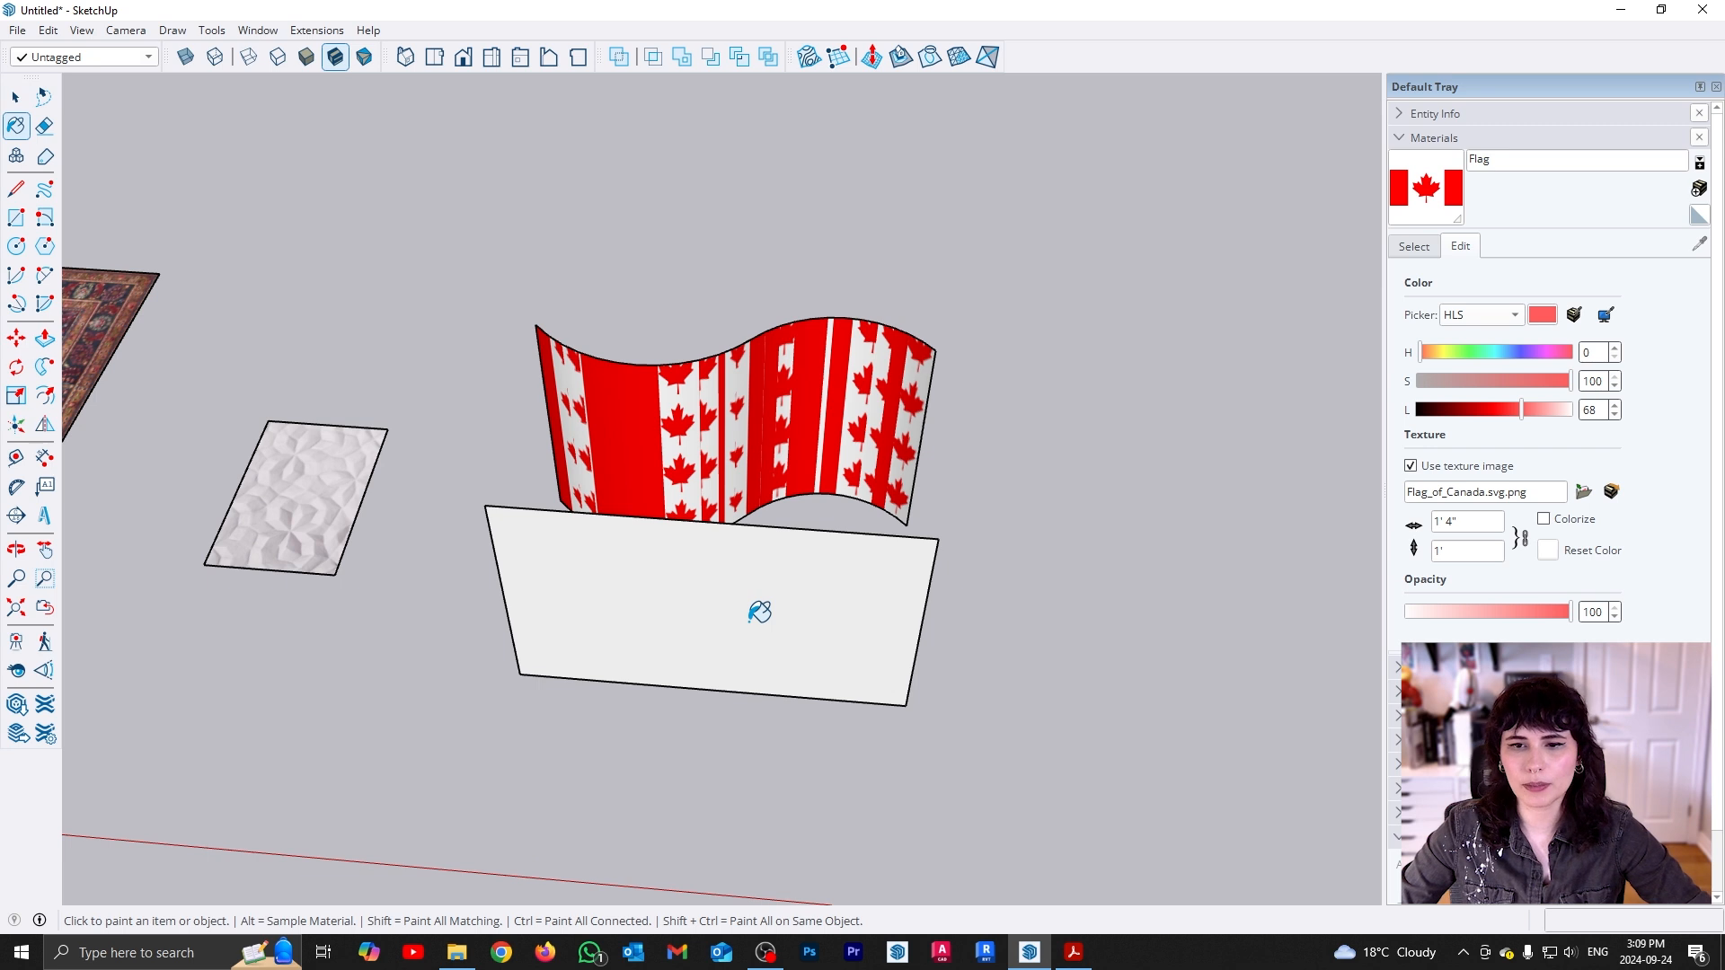
left_click(751, 618)
key("space")
Position the rectangle's texture with fixed pins at its corners so a single flag fills the face
middle_click_drag(737, 709, 740, 654)
right_click(738, 649)
mouse_move(1001, 510)
left_click(1097, 511)
left_click_drag(675, 670, 919, 689)
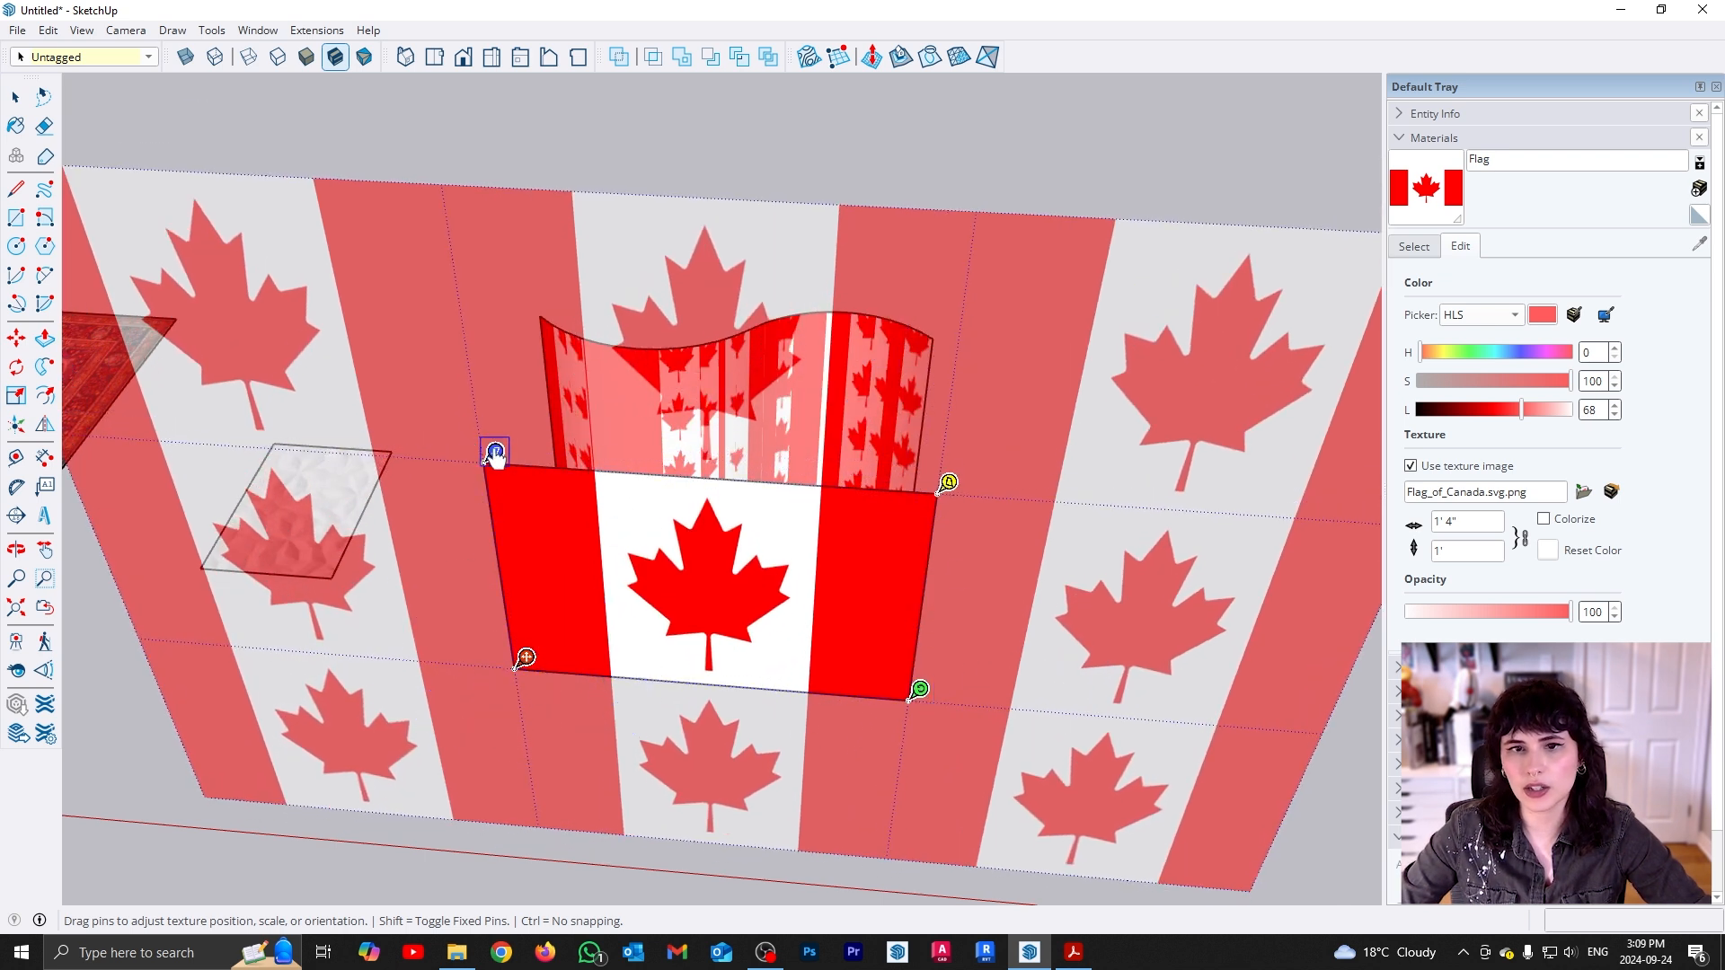
left_click(1001, 604)
middle_click_drag(944, 551, 853, 620)
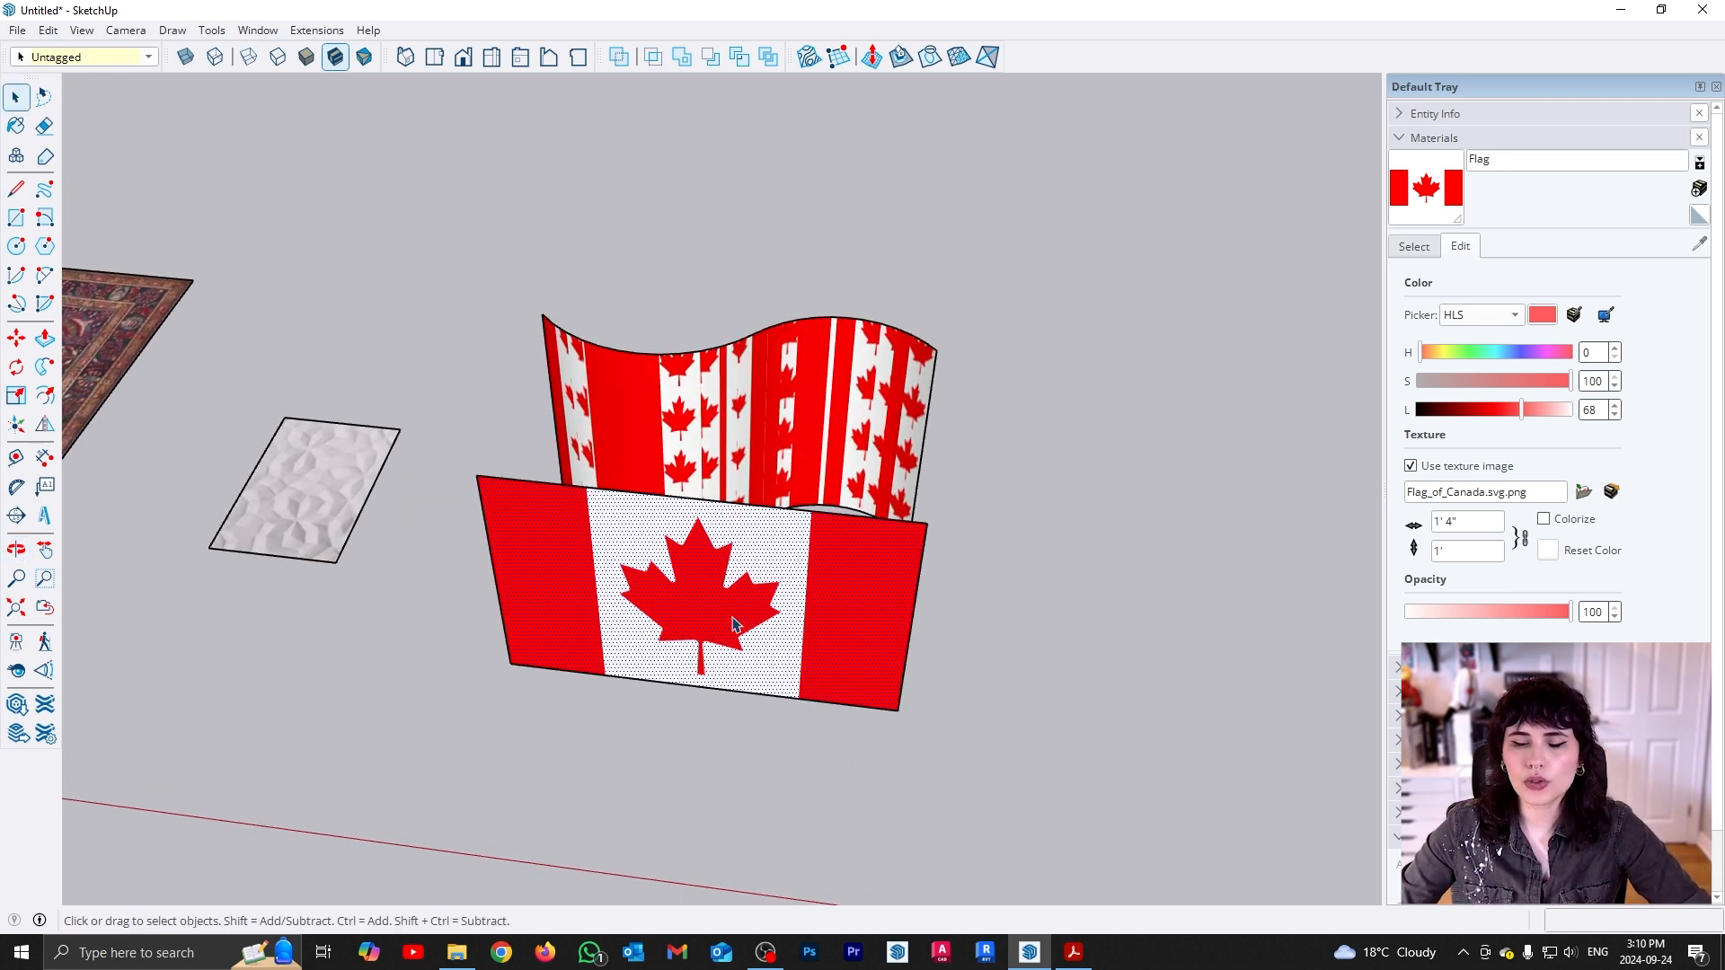
Set the flat rectangle's flag texture to Projected
scroll(754, 620, "up", 2)
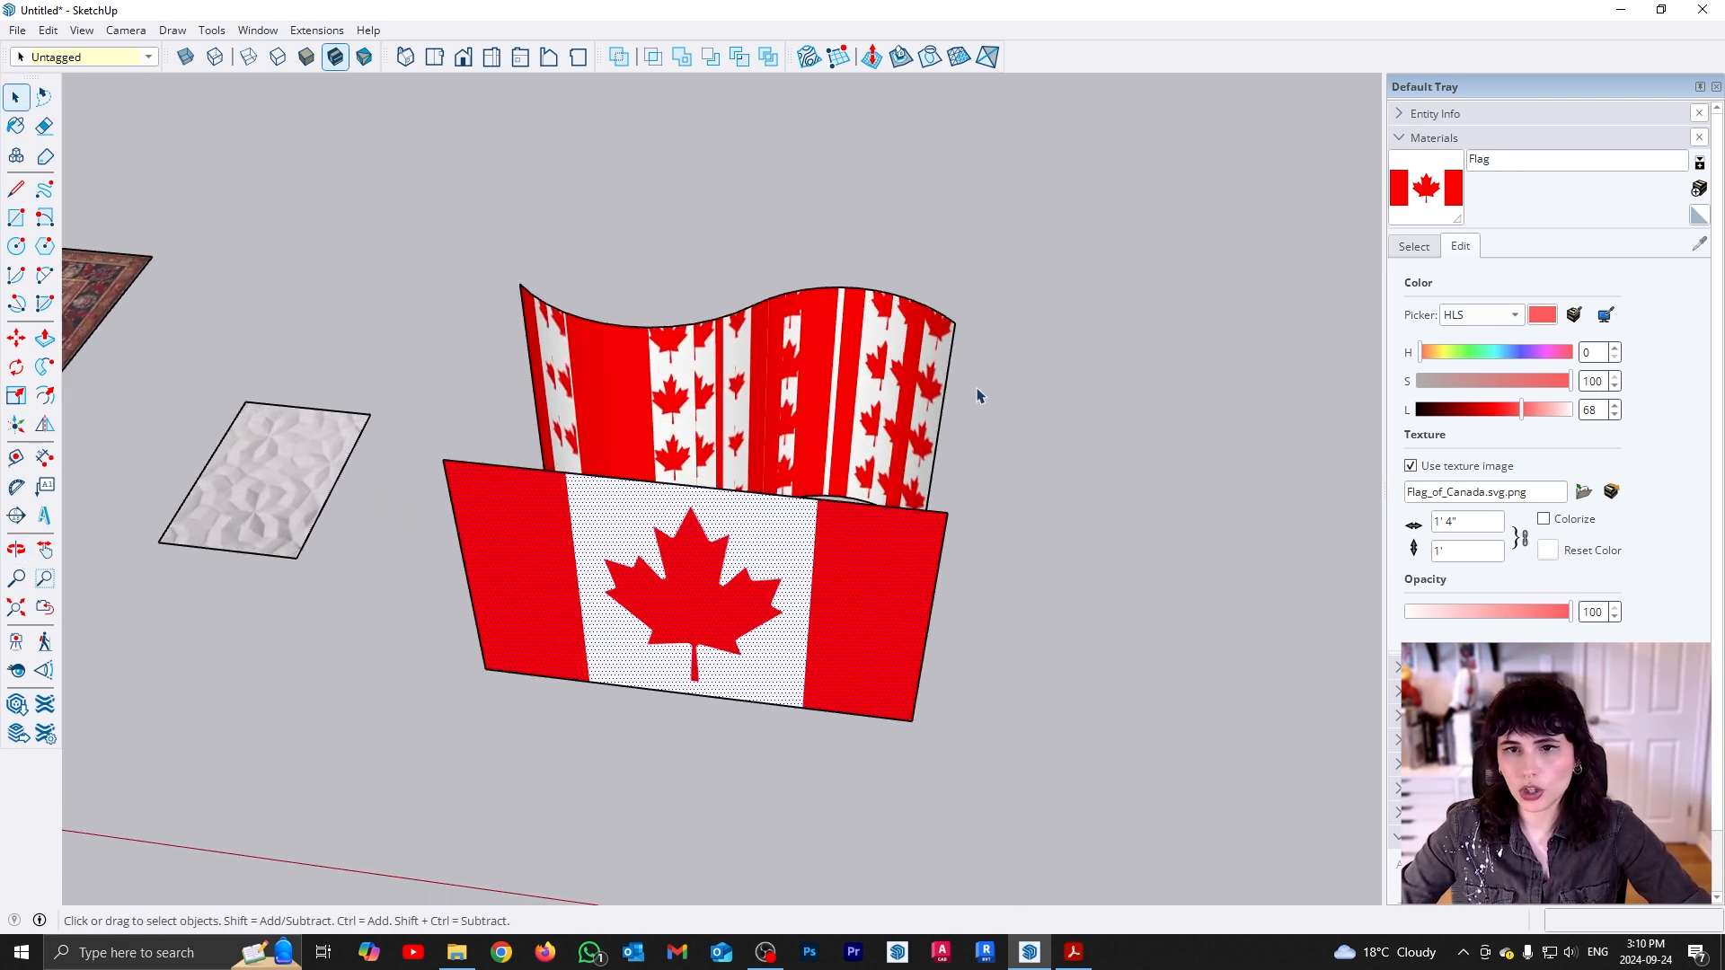
right_click(757, 601)
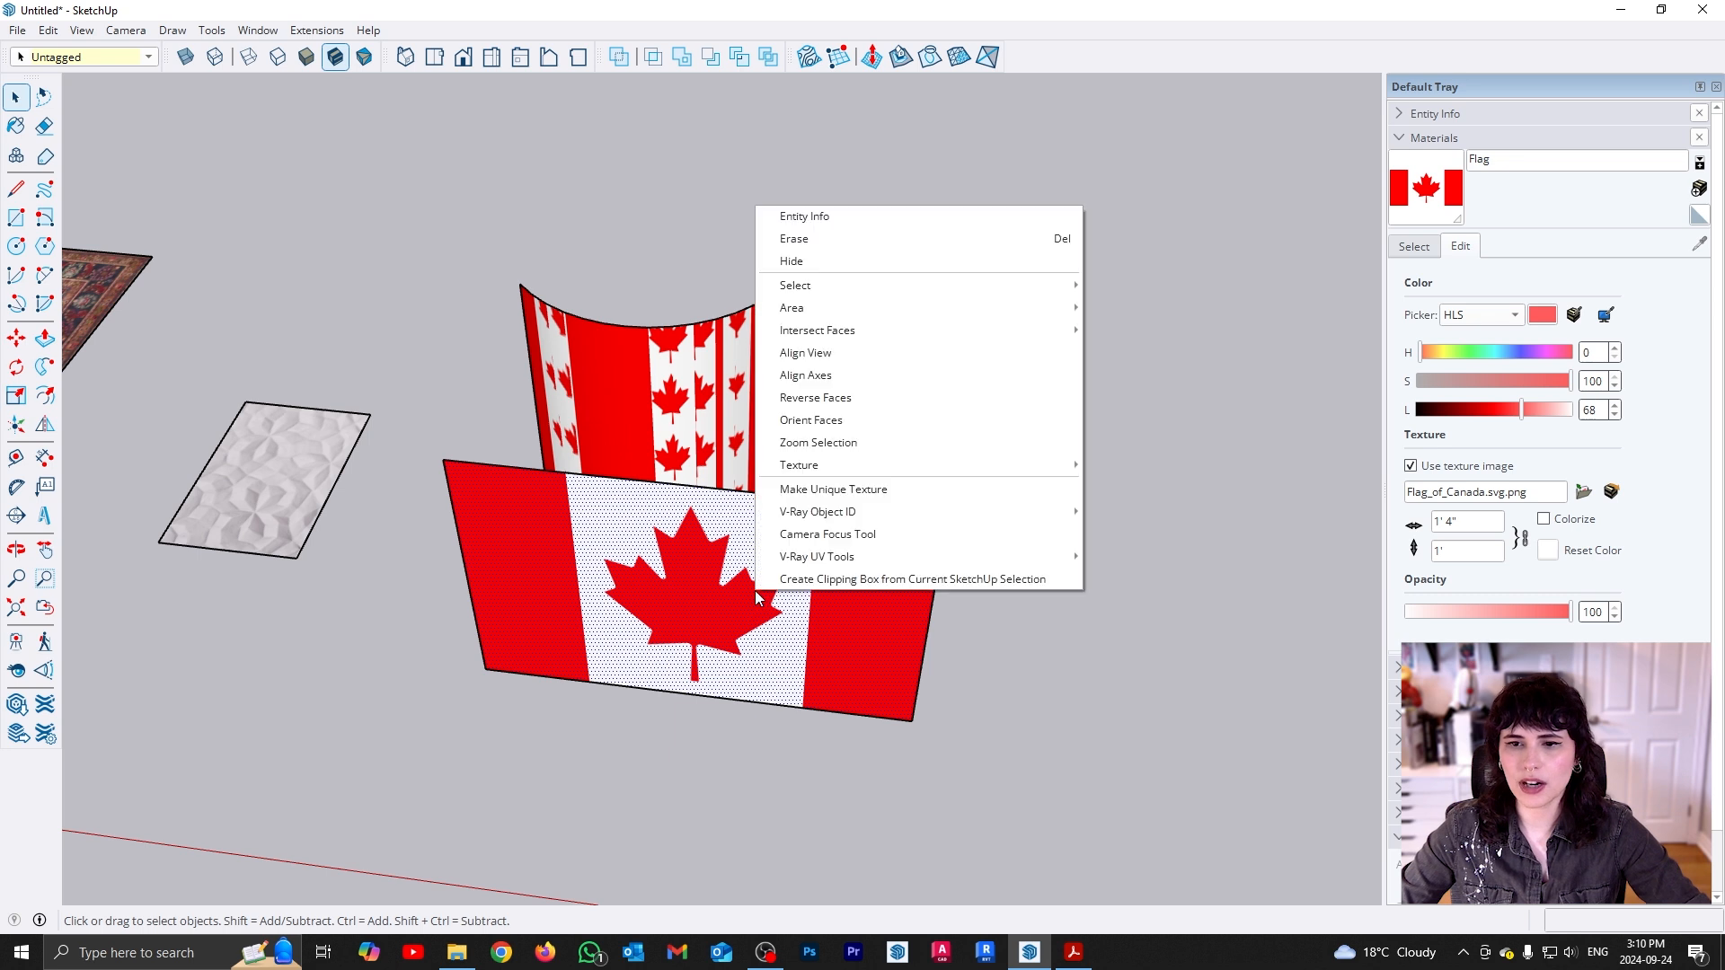
mouse_move(1065, 474)
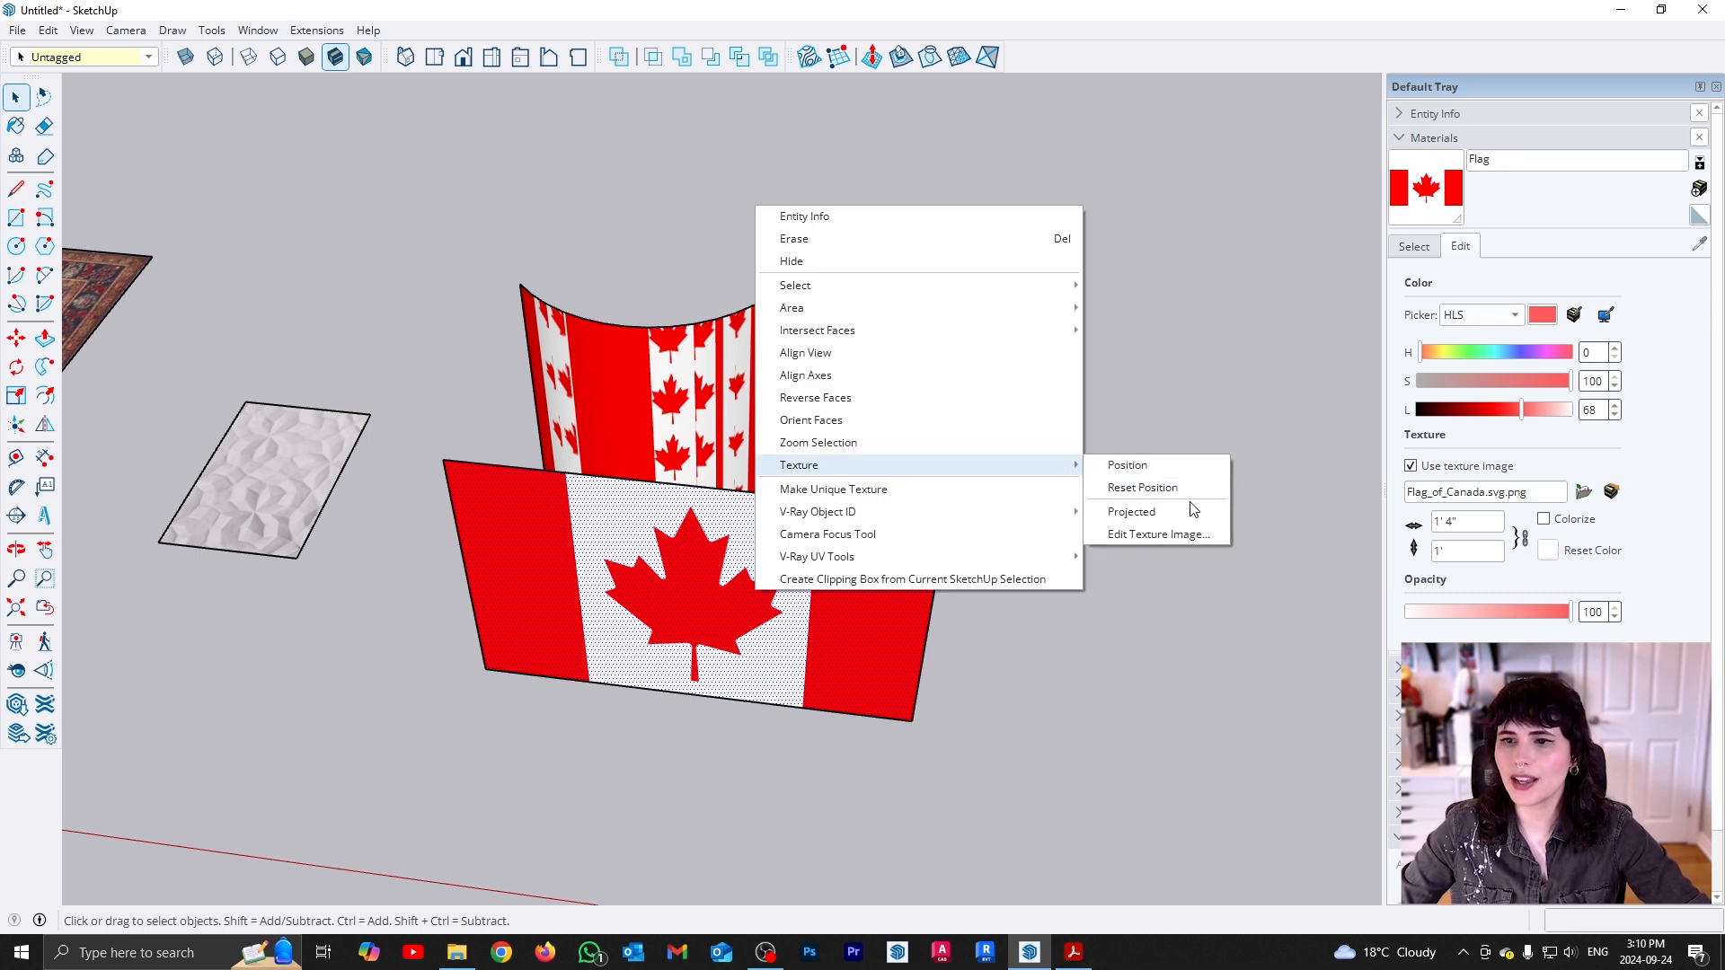
left_click(1164, 519)
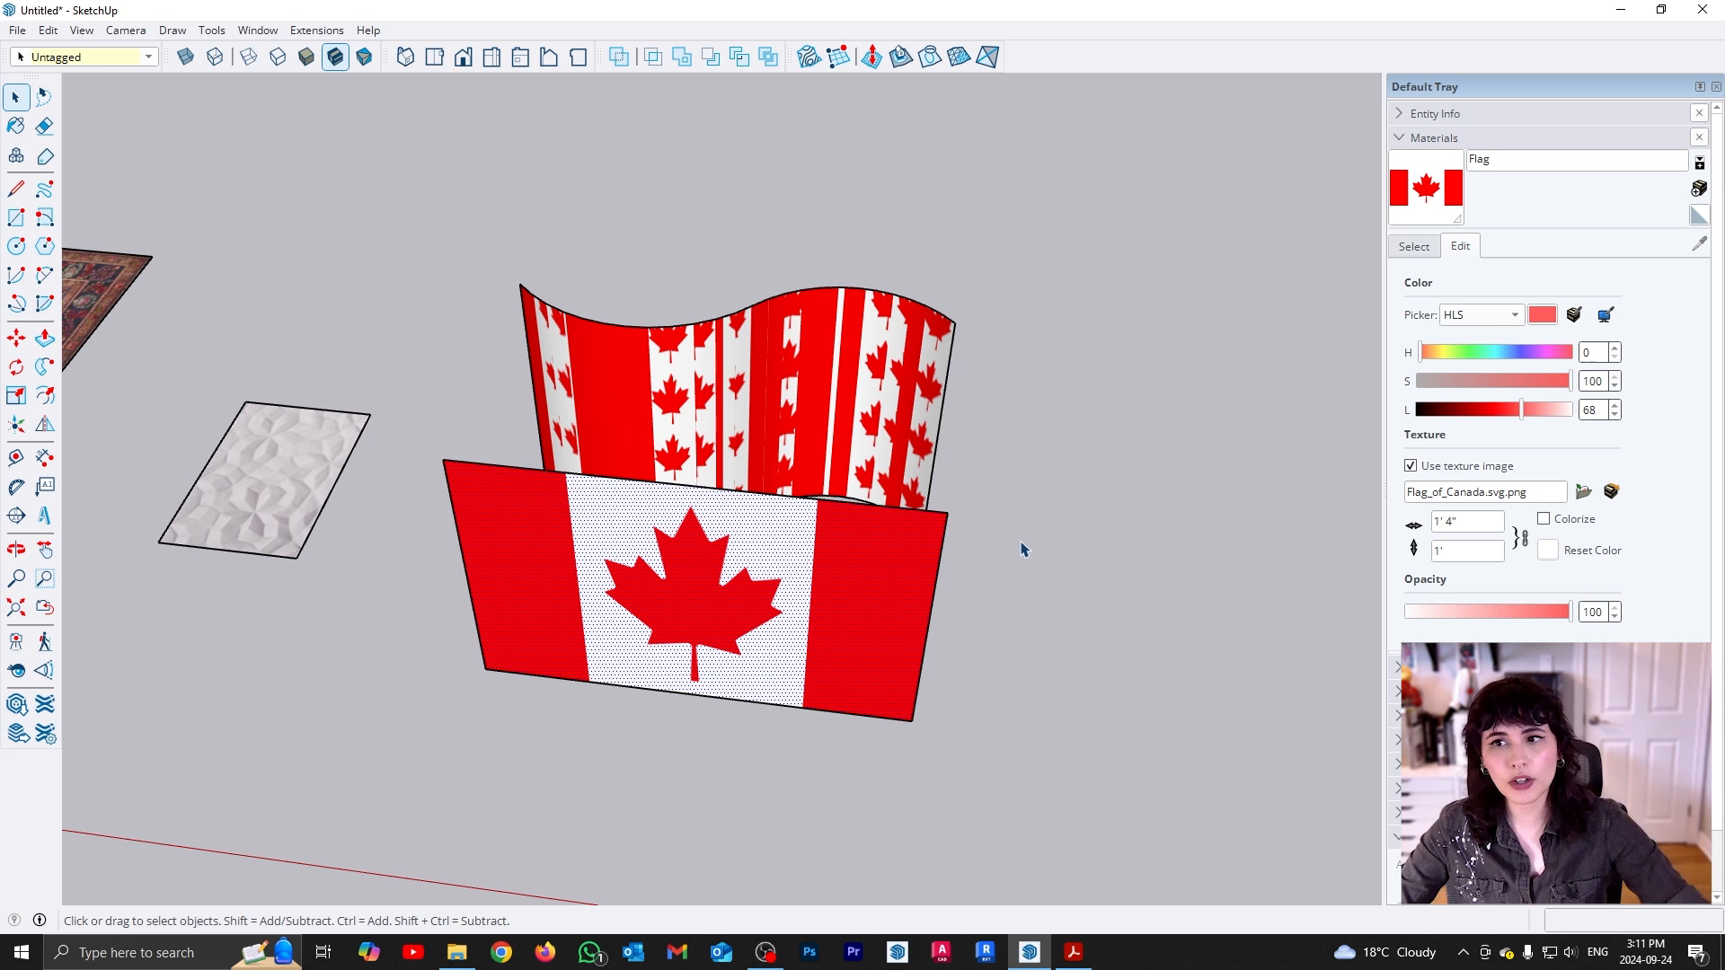
Sample the flat rectangle's projected flag texture and paint it onto the wavy surface behind it
middle_click_drag(954, 639, 791, 600)
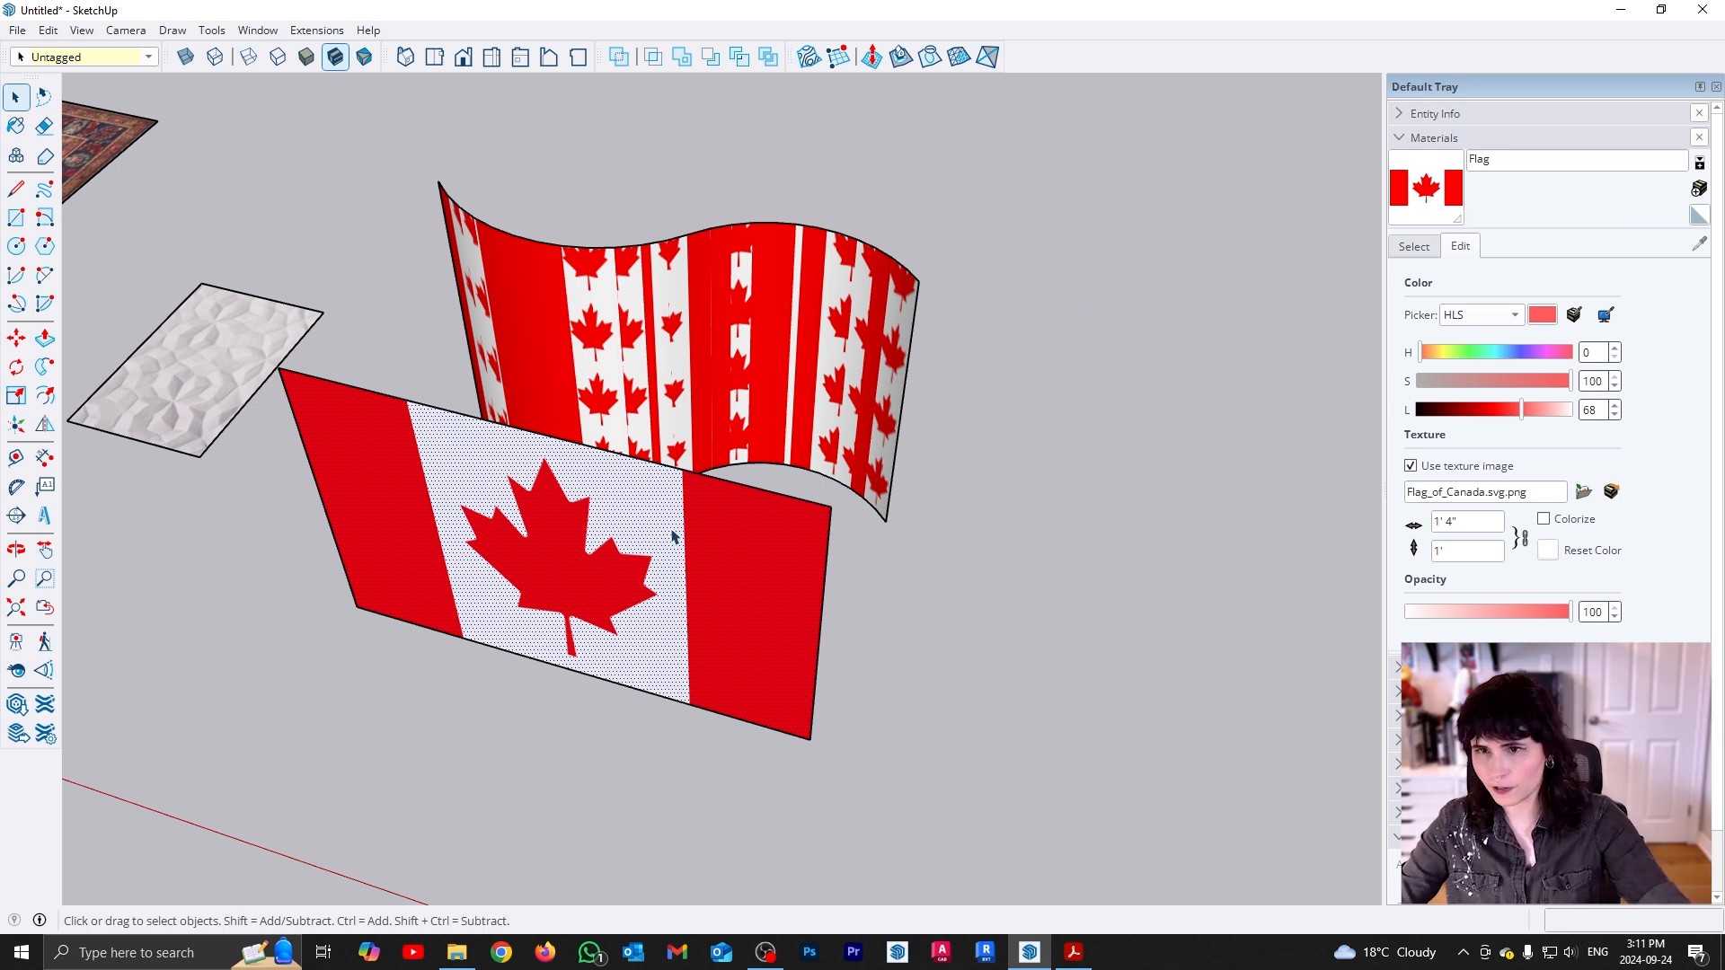
left_click(1443, 198)
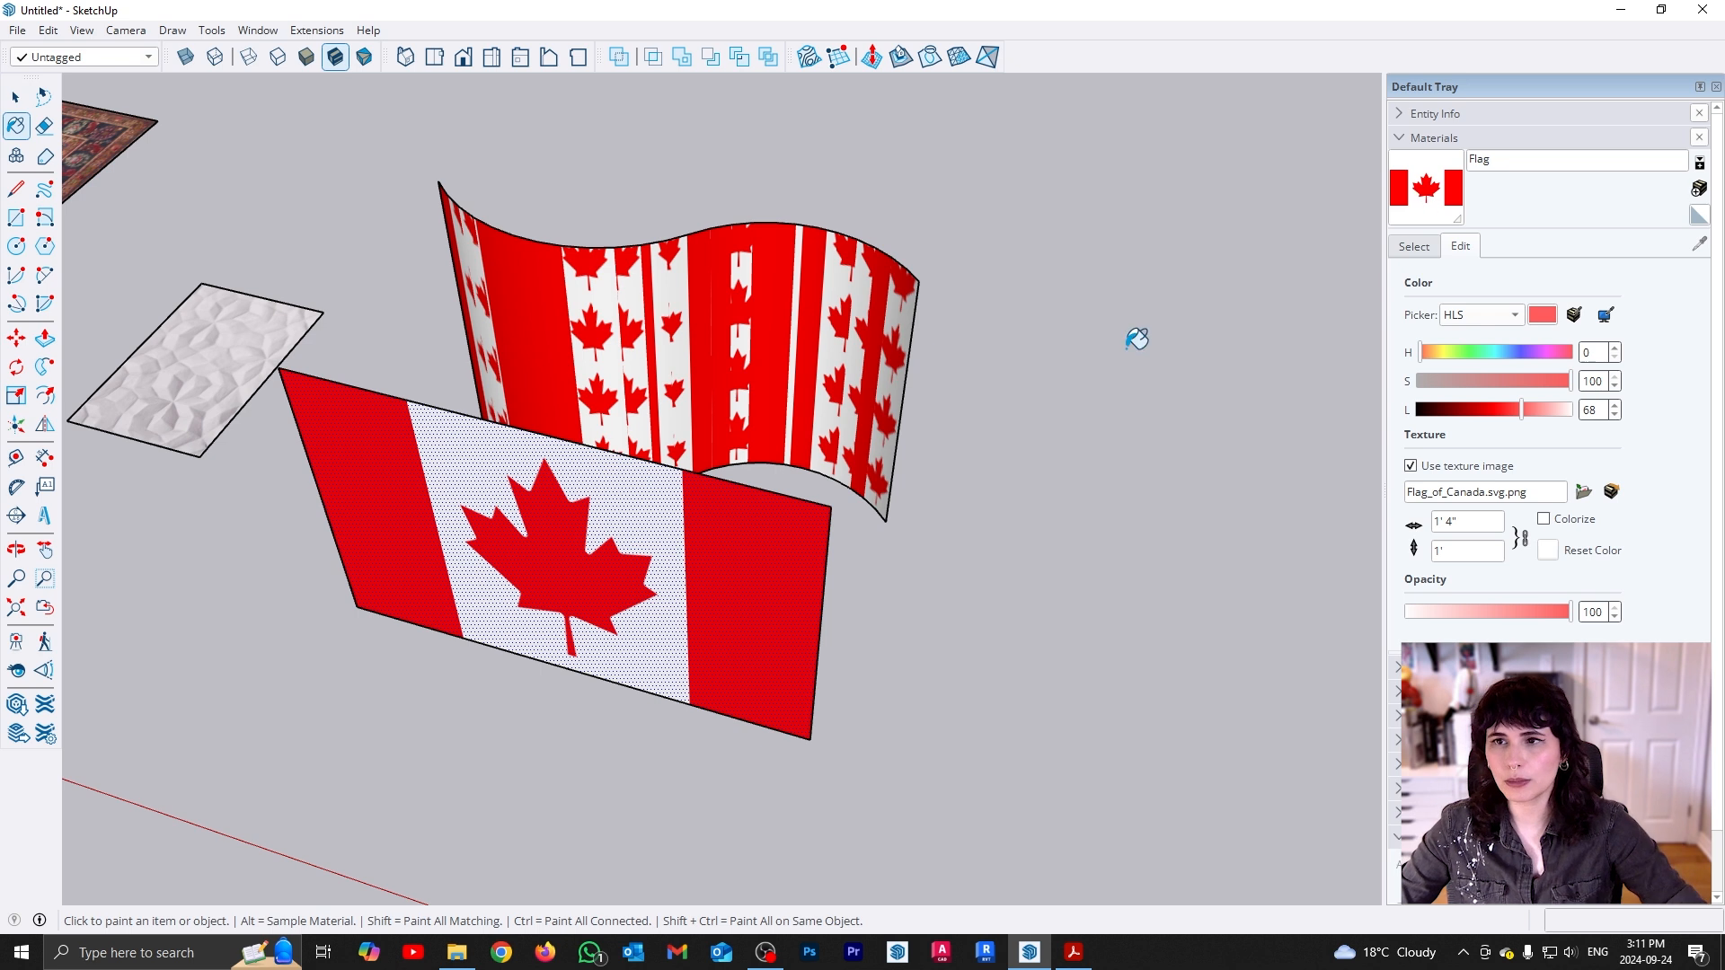
middle_click_drag(615, 323, 857, 402)
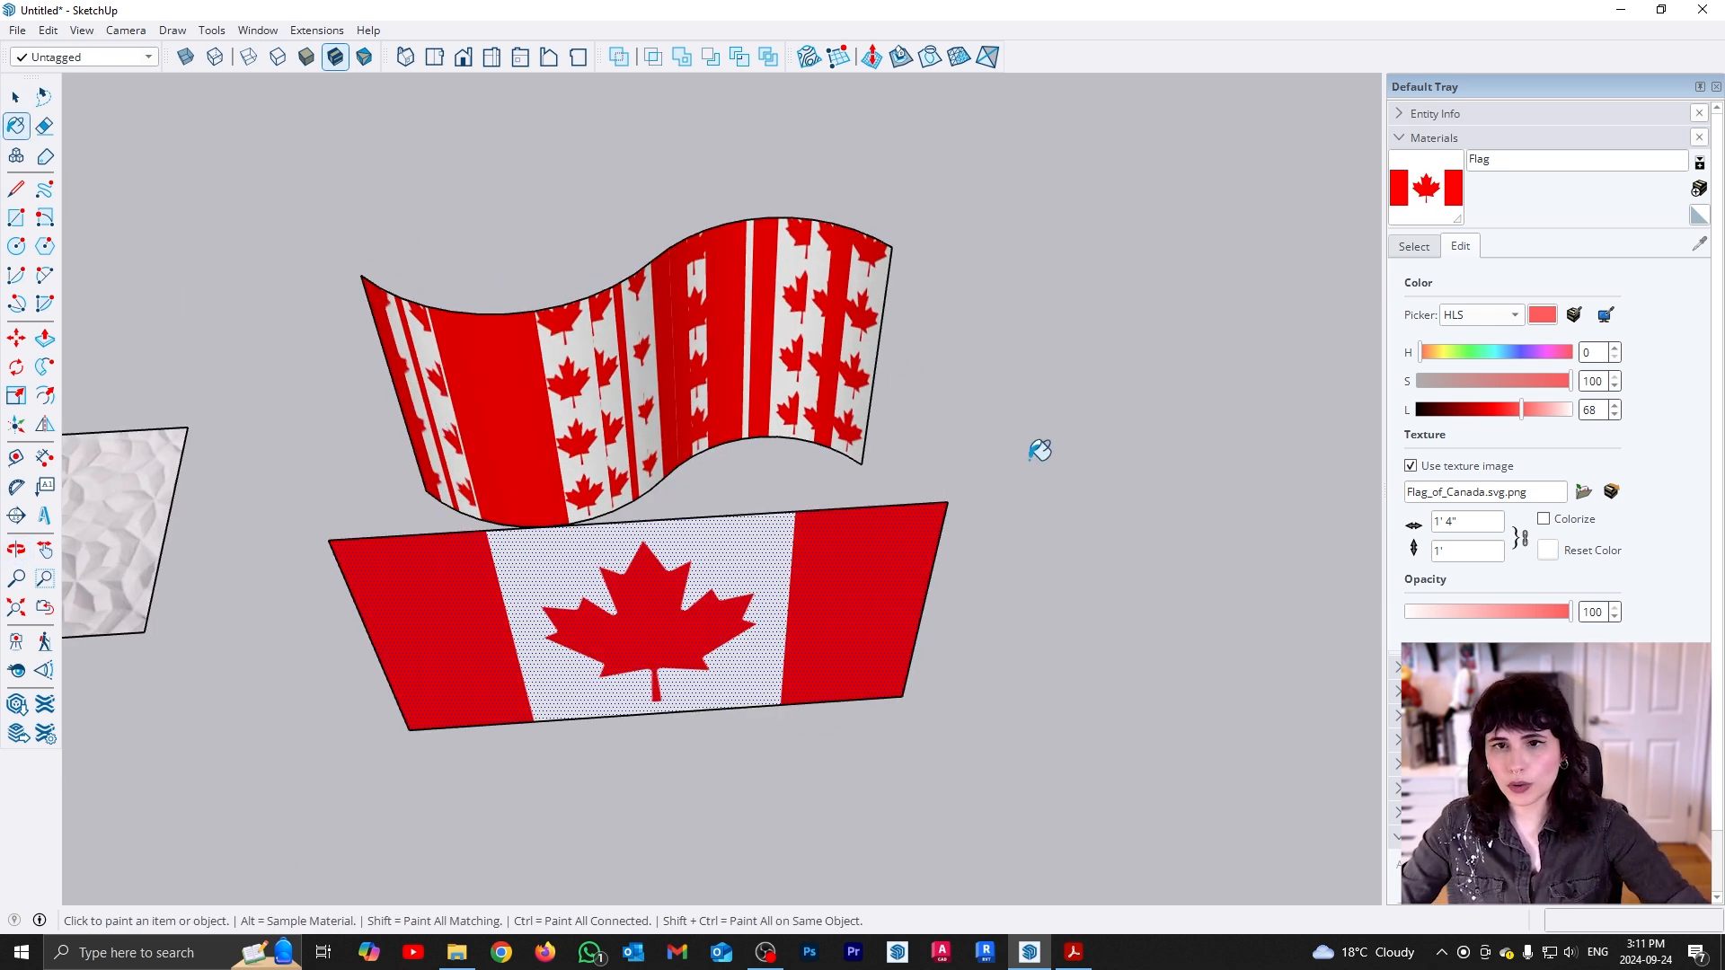
middle_click_drag(1039, 450, 710, 440)
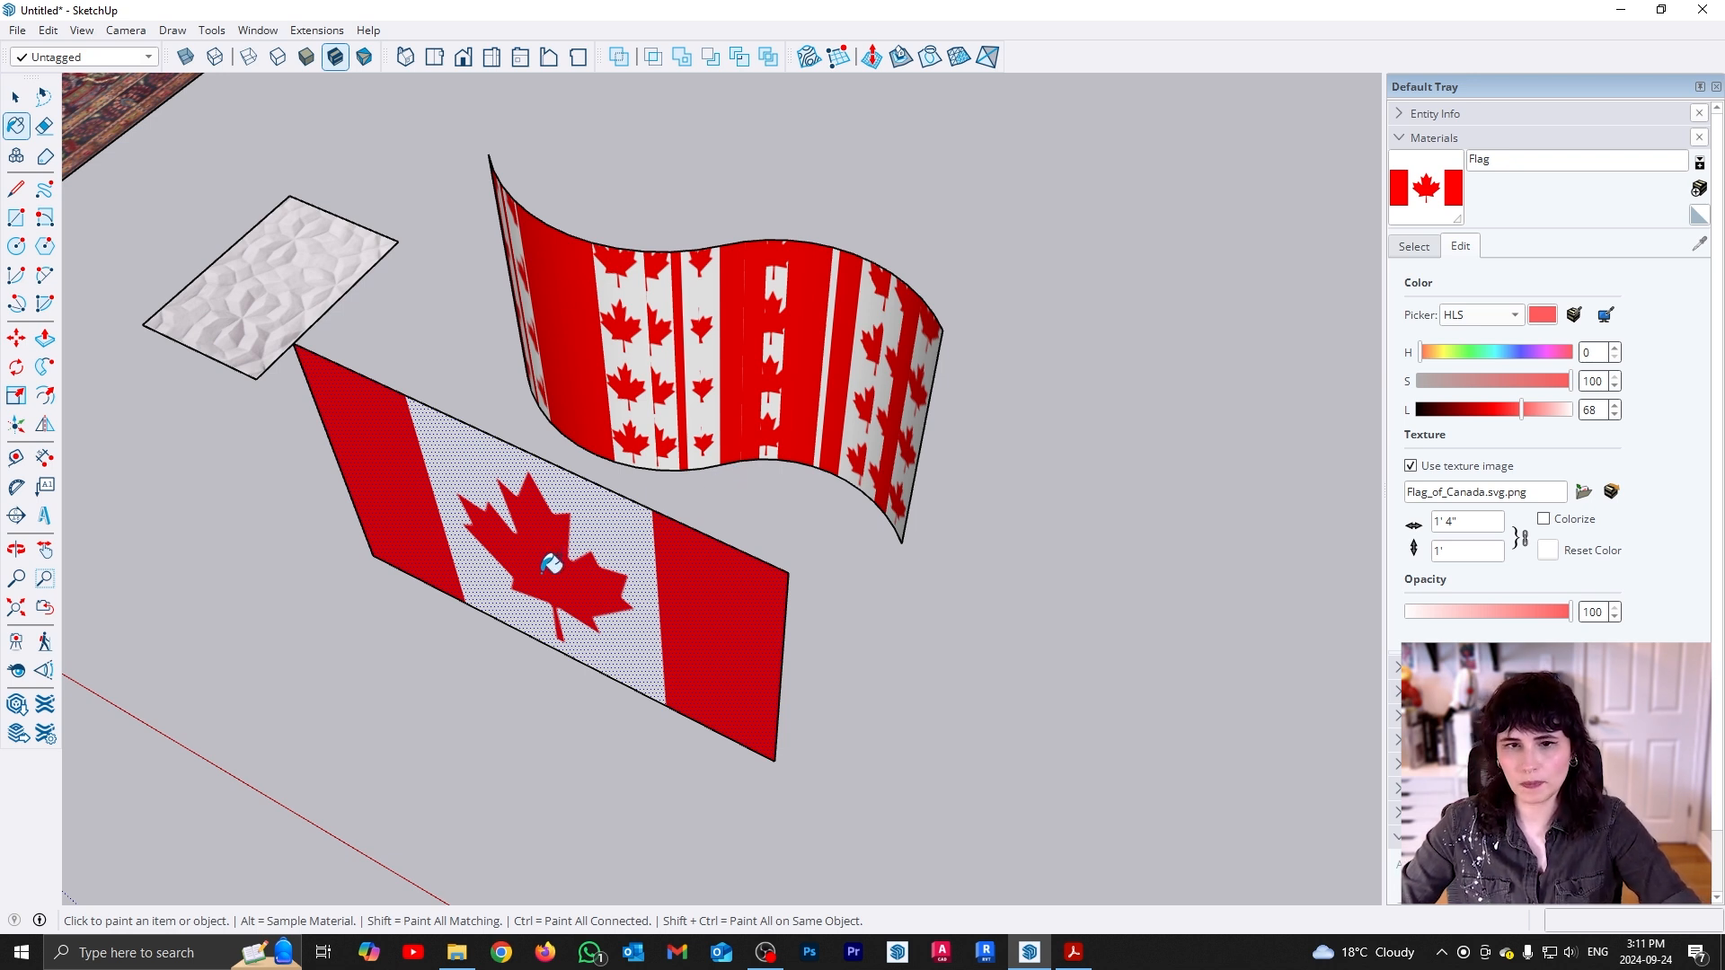
key("alt")
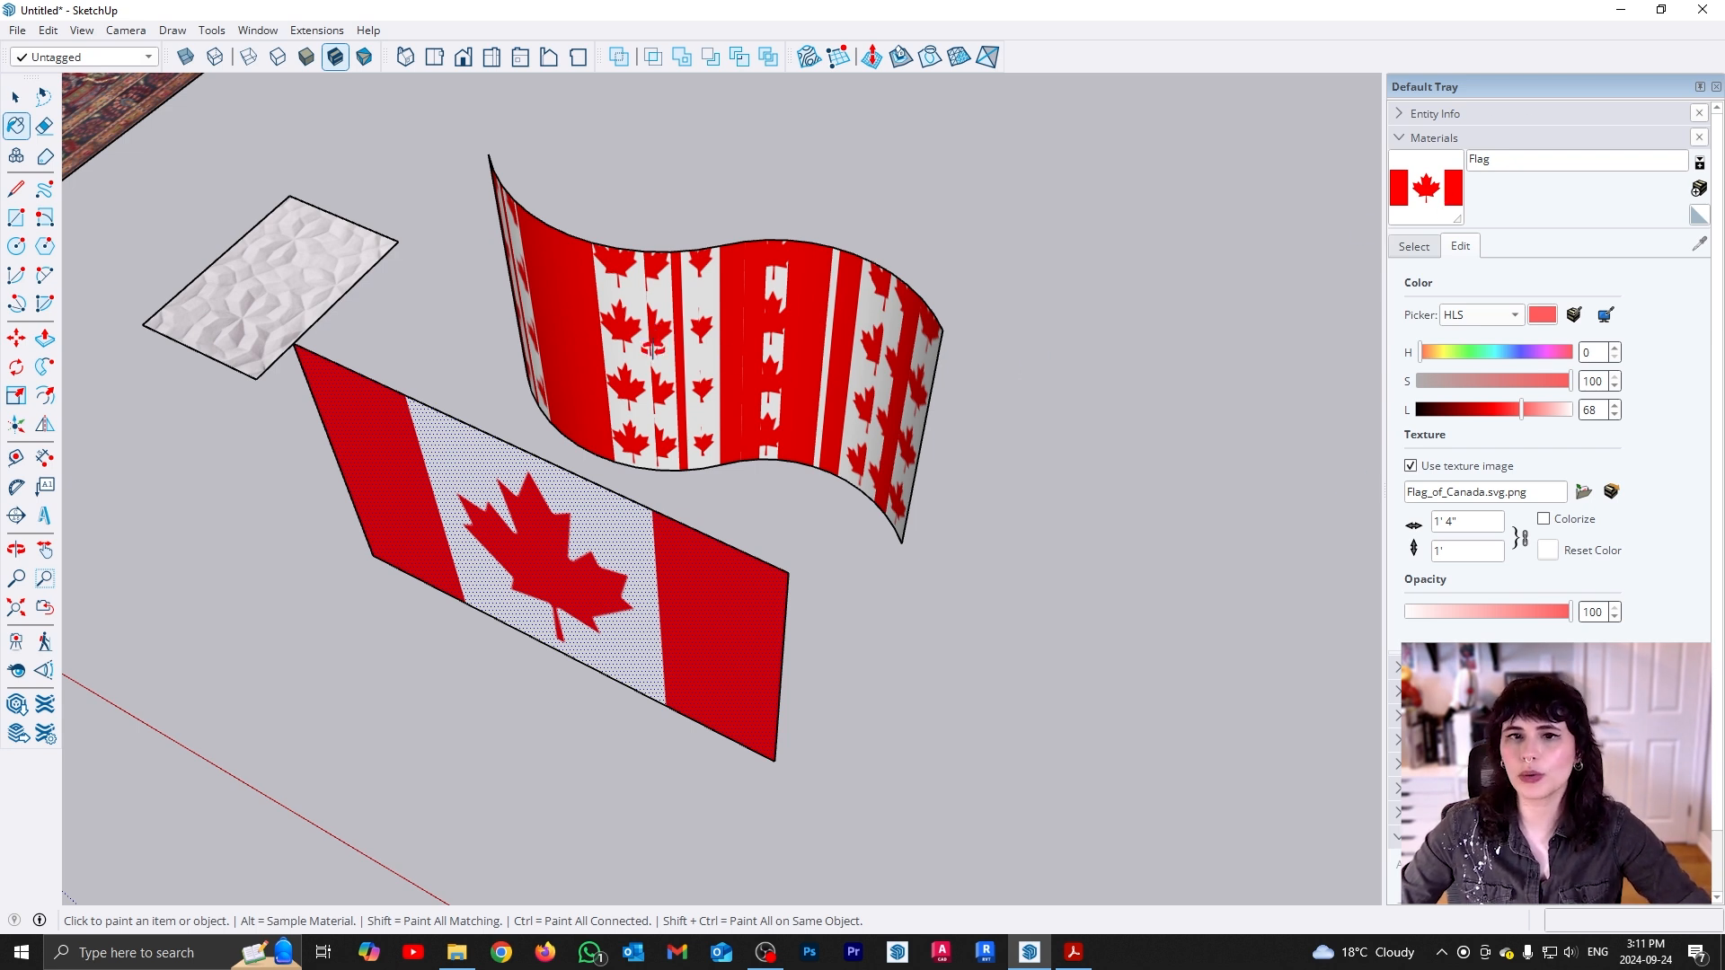
middle_click_drag(653, 351, 774, 366)
left_click(635, 373)
mouse_move(638, 373)
middle_mouse_down()
mouse_move(863, 408)
mouse_move(1114, 396)
mouse_move(266, 345)
mouse_move(575, 395)
middle_mouse_up()
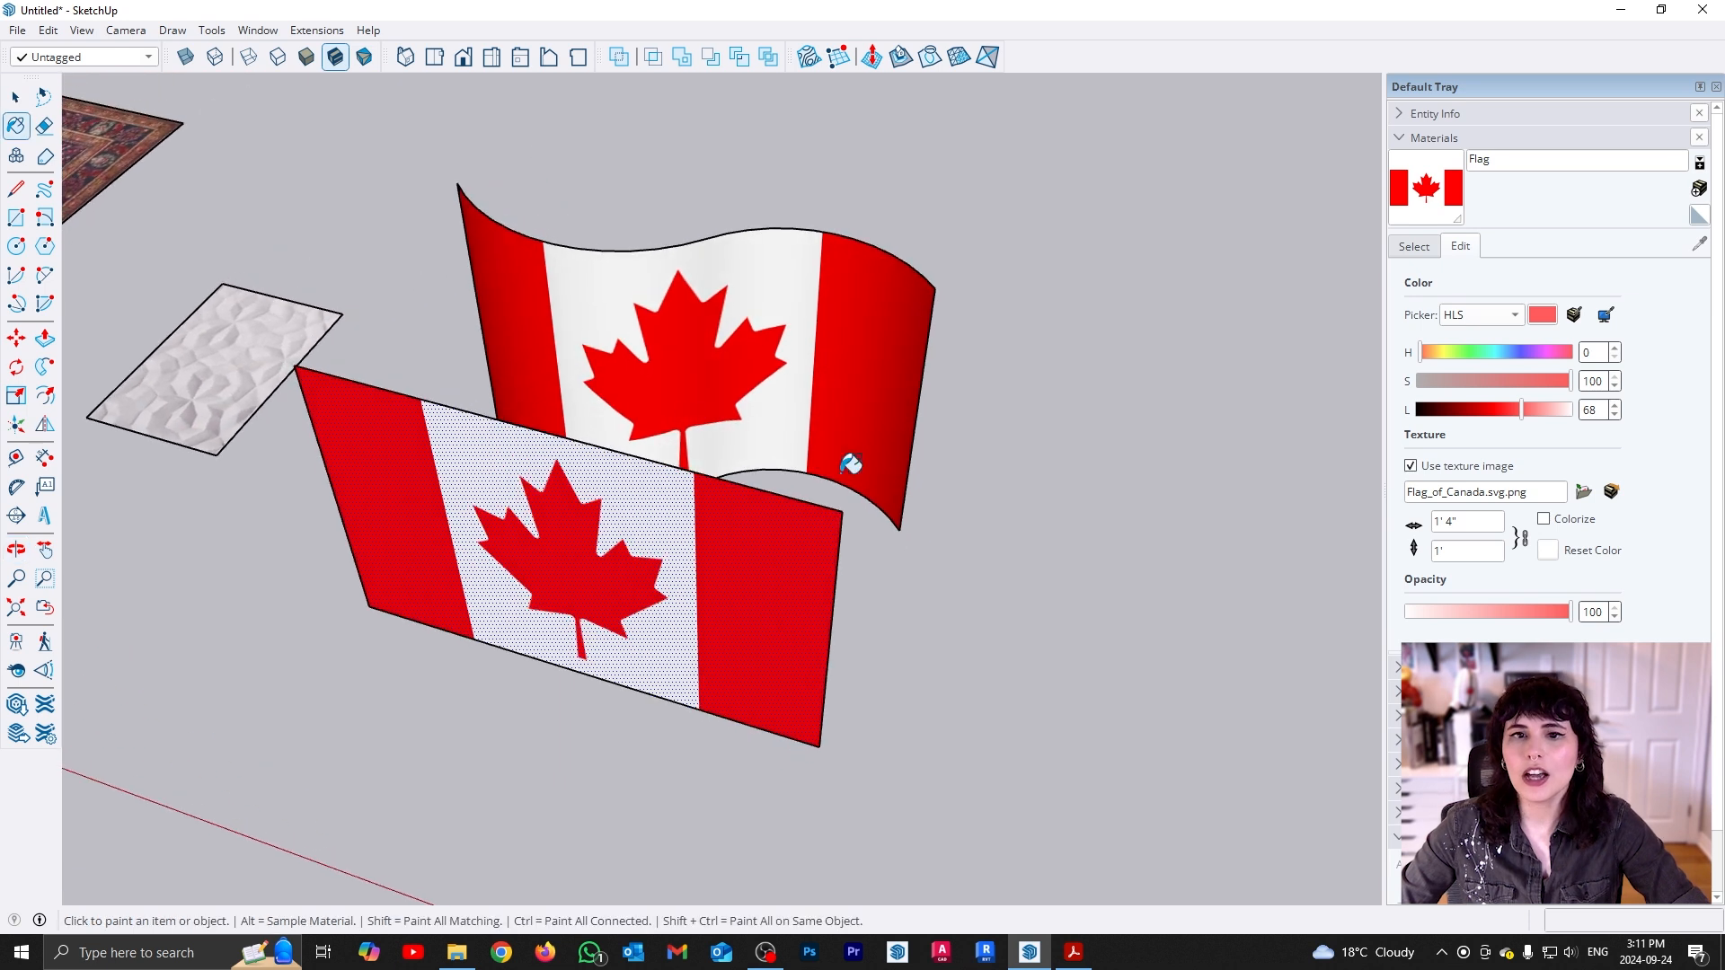
Delete the flat flag rectangle in front of the wavy surface and undo that deletion
scroll(643, 427, "down", 2)
scroll(700, 513, "down", 1)
scroll(700, 512, "up", 1)
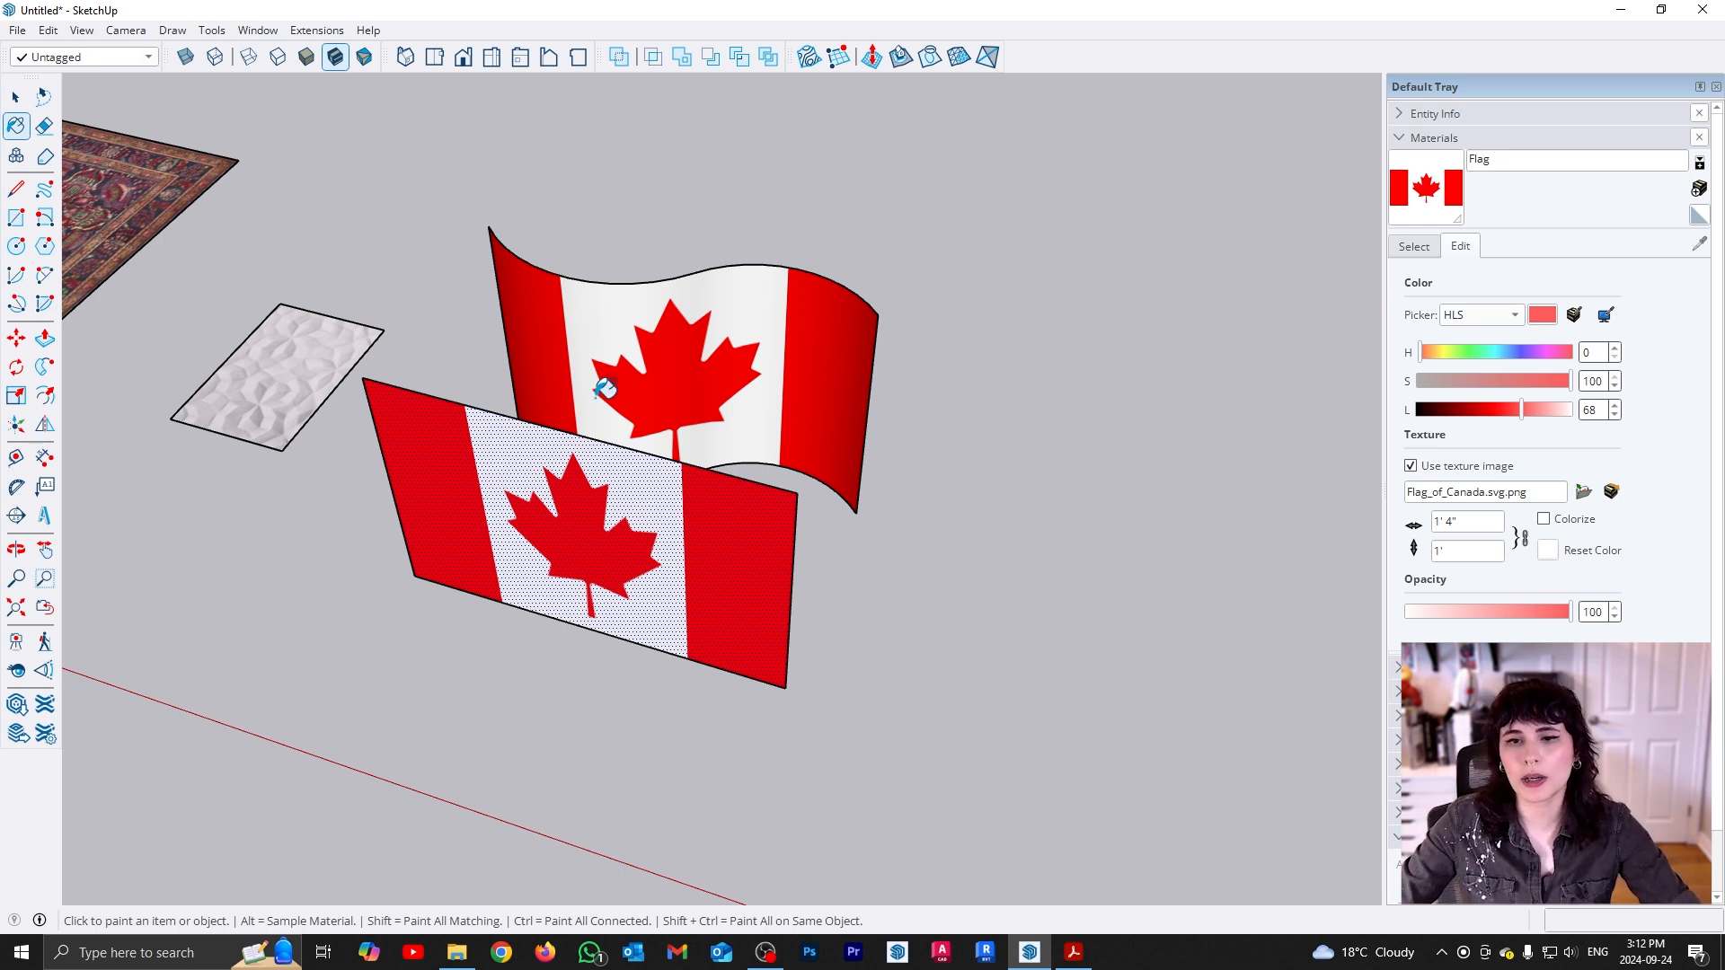
middle_click_drag(553, 443, 1244, 509)
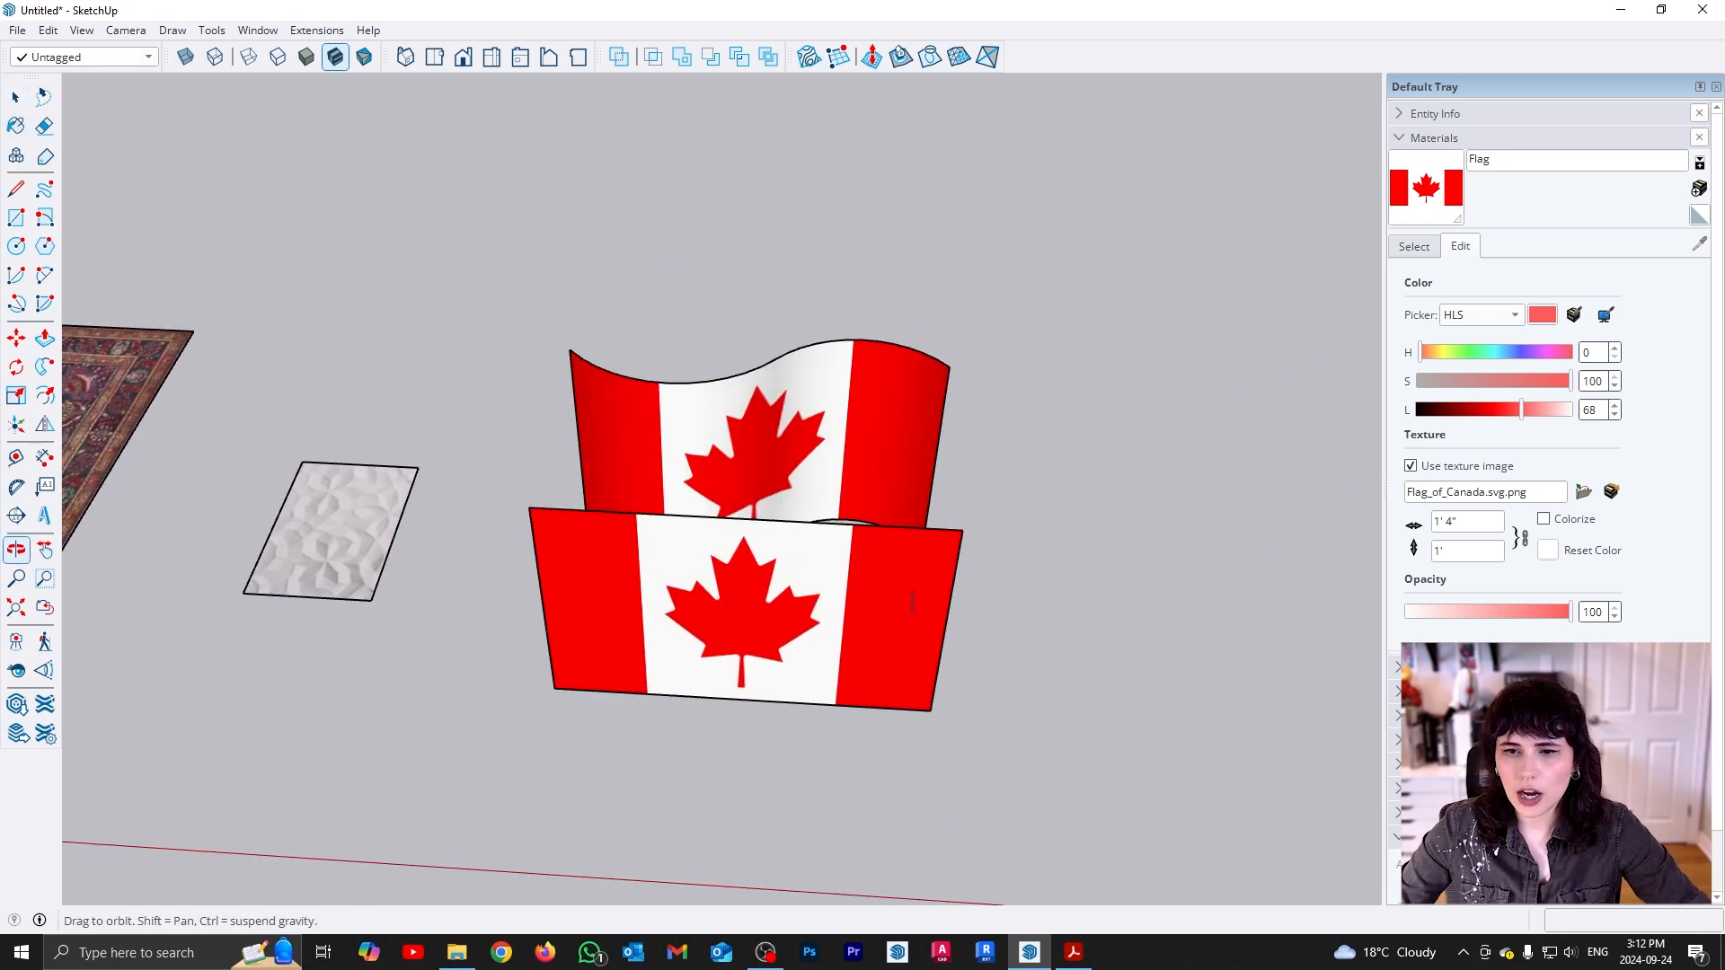
mouse_move(944, 561)
middle_mouse_down()
mouse_move(869, 619)
mouse_move(900, 683)
mouse_move(747, 597)
middle_mouse_up()
scroll(870, 613, "up", 1)
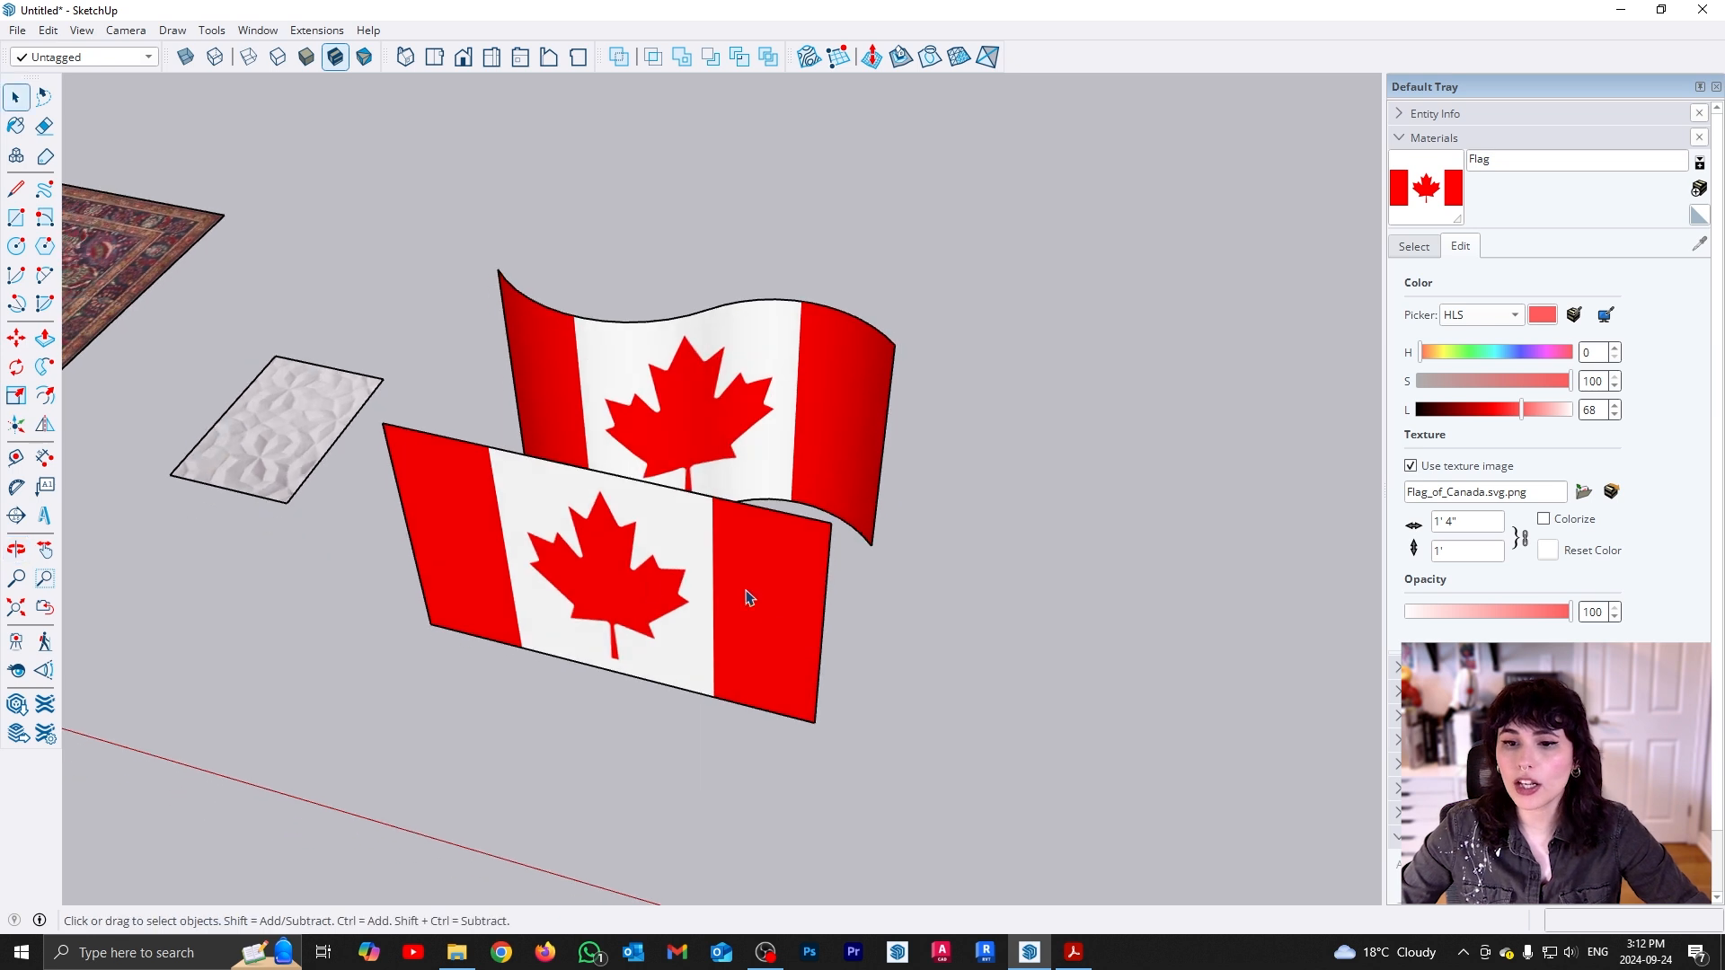
left_click(755, 611)
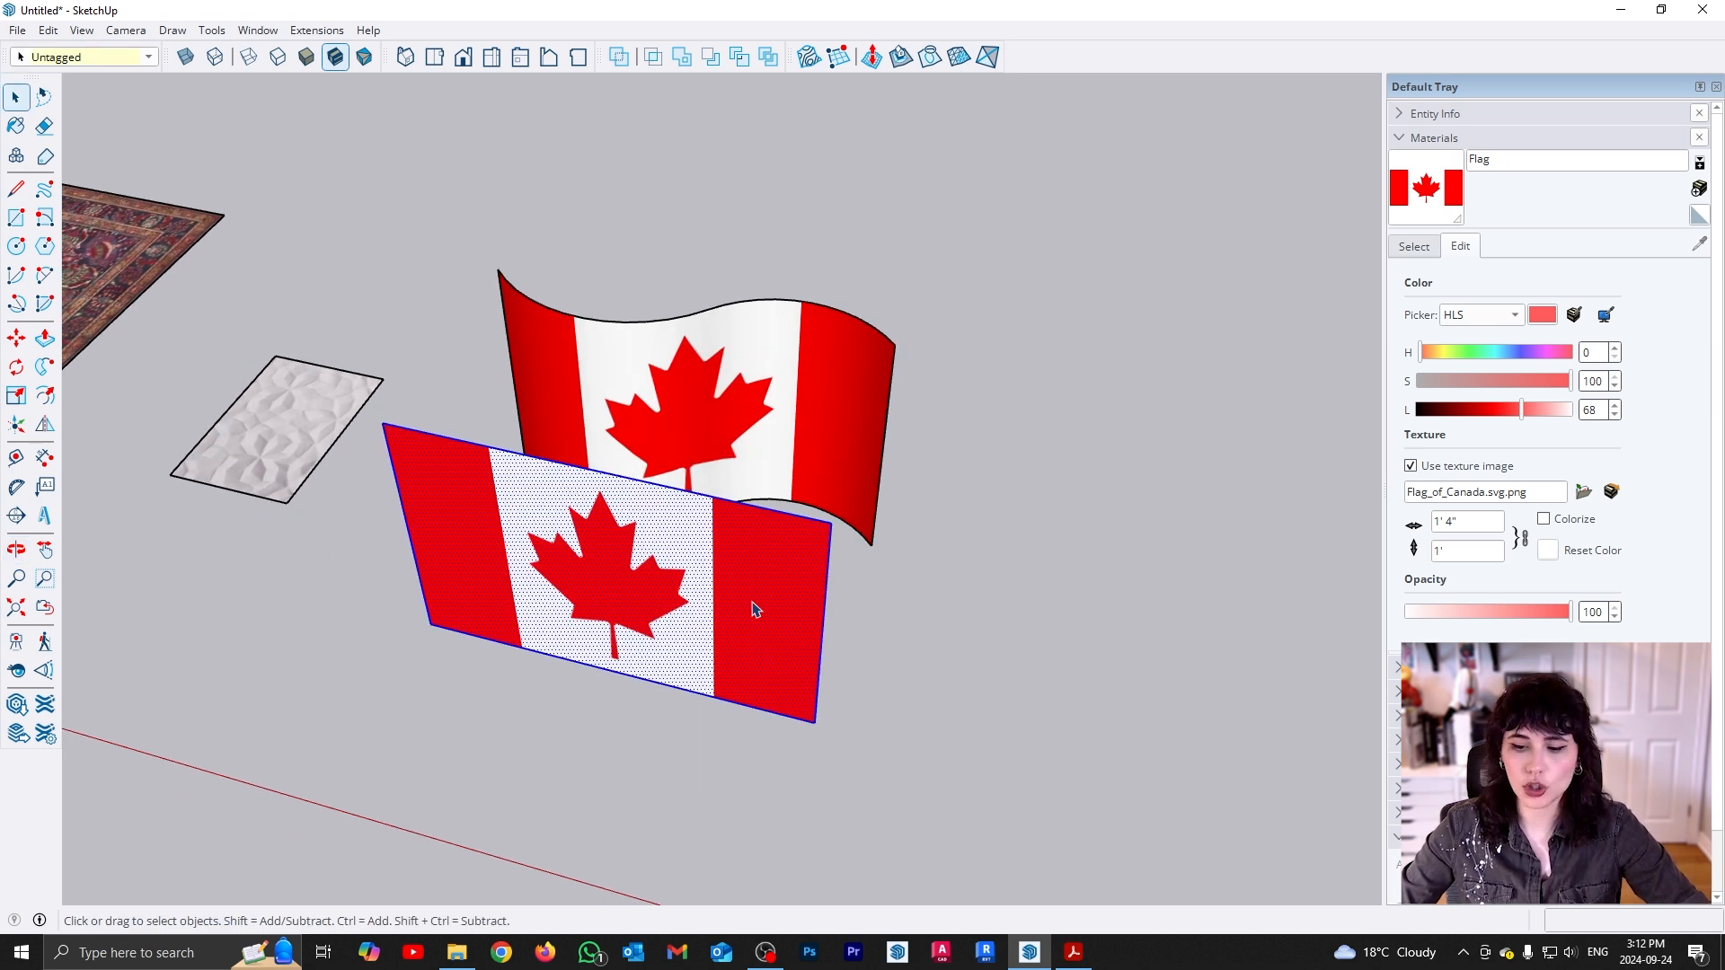
key("Delete")
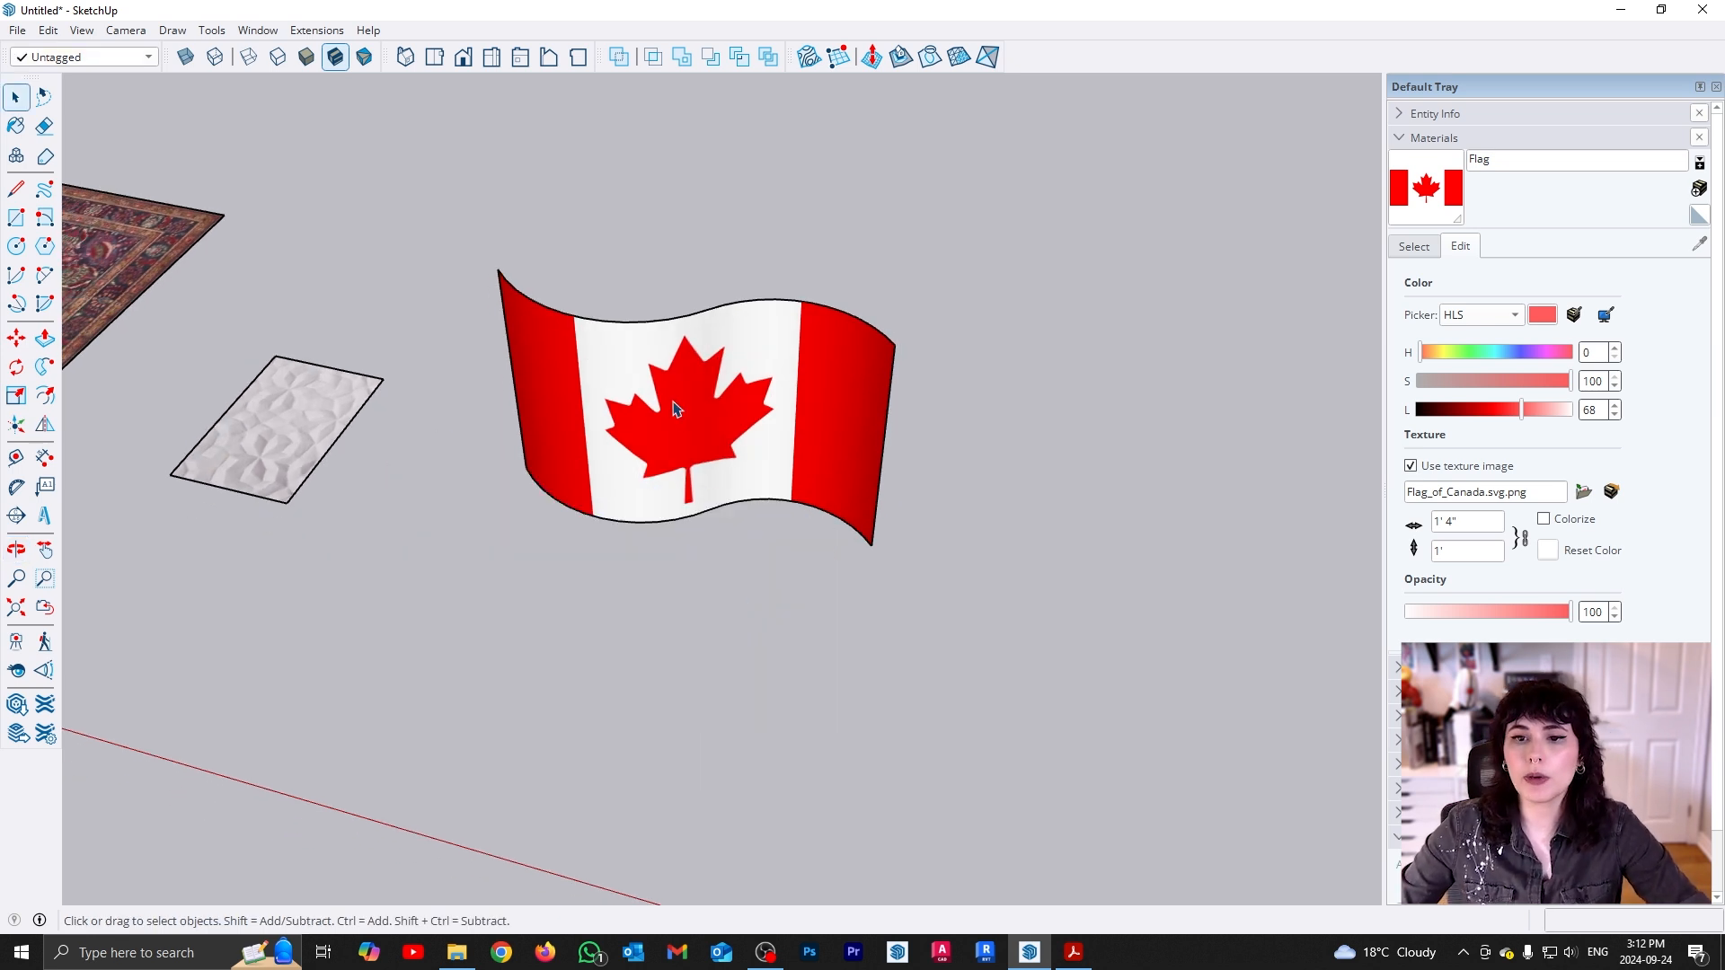
middle_click_drag(656, 501, 699, 515)
right_click(668, 449)
left_click(556, 575)
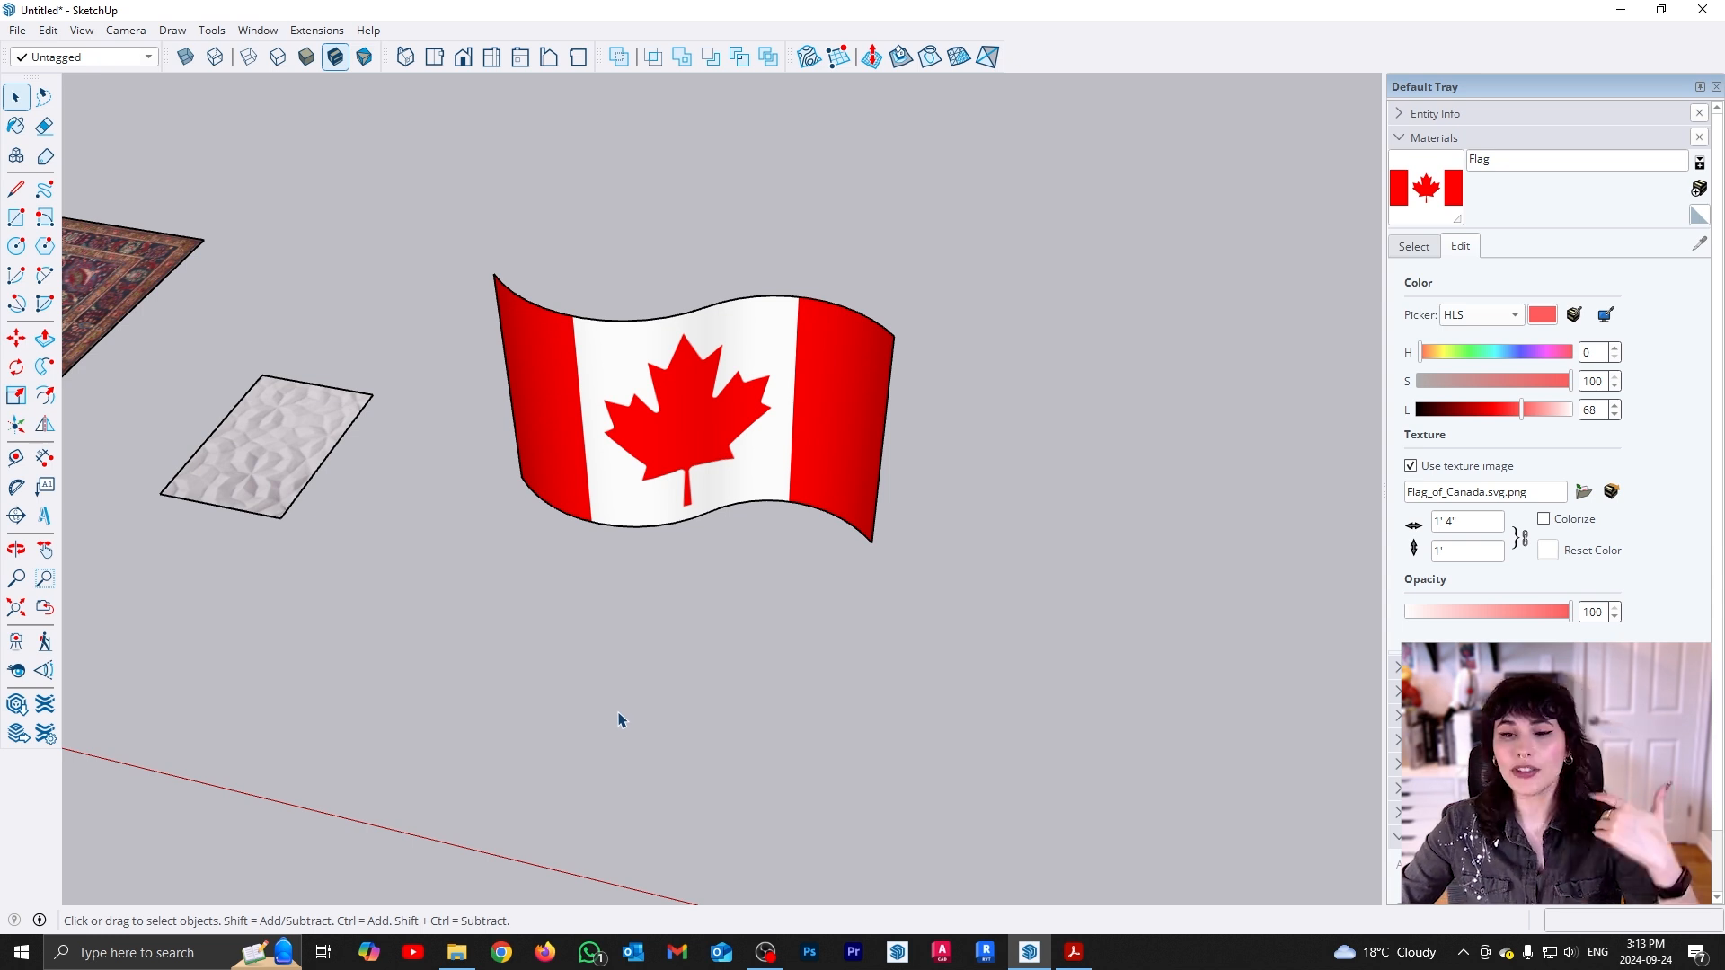
key("ctrl+z")
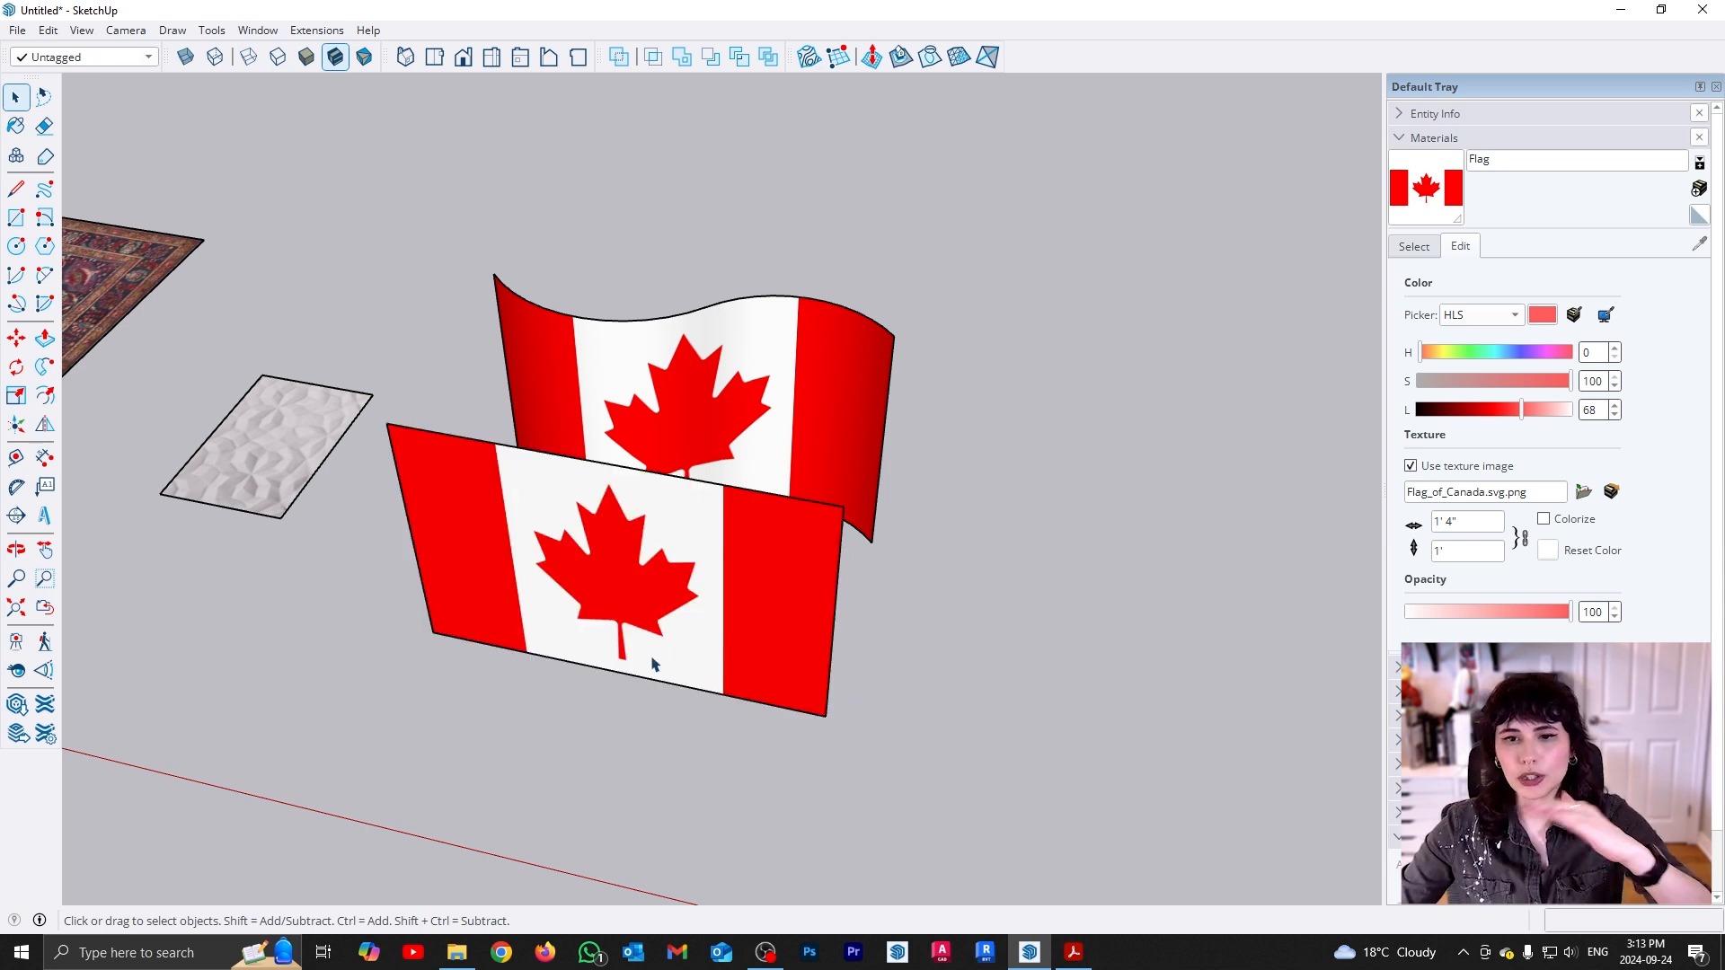
middle_click_drag(1078, 648, 759, 654, "shift")
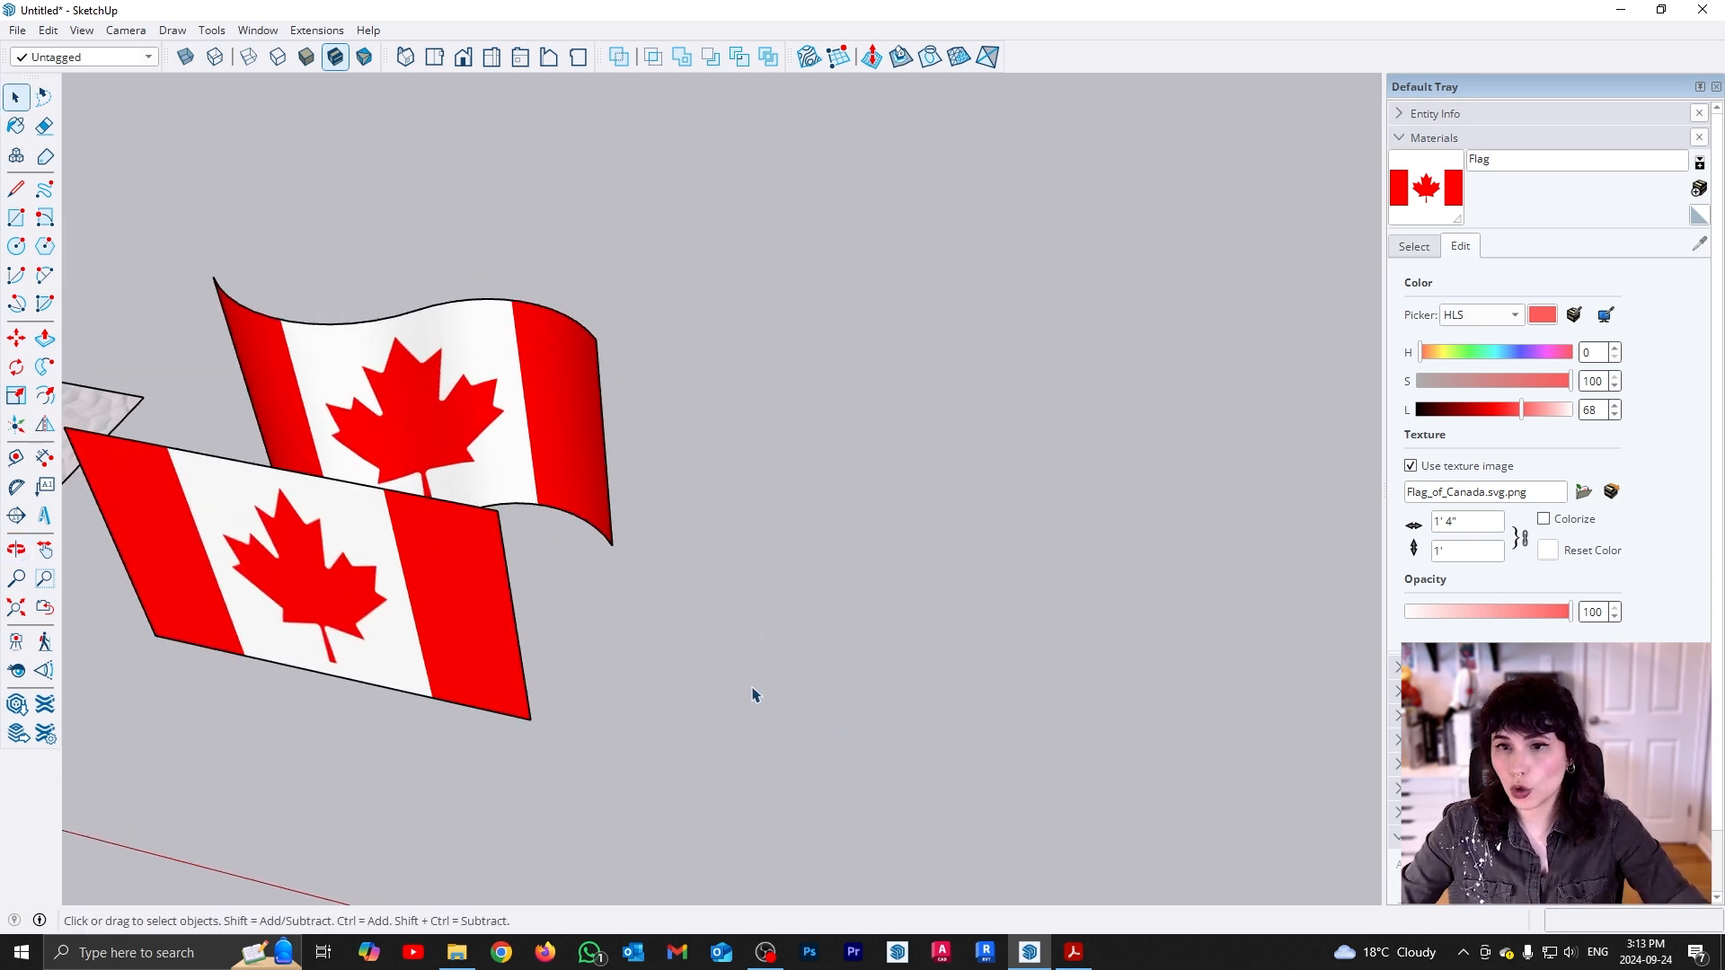
key("r")
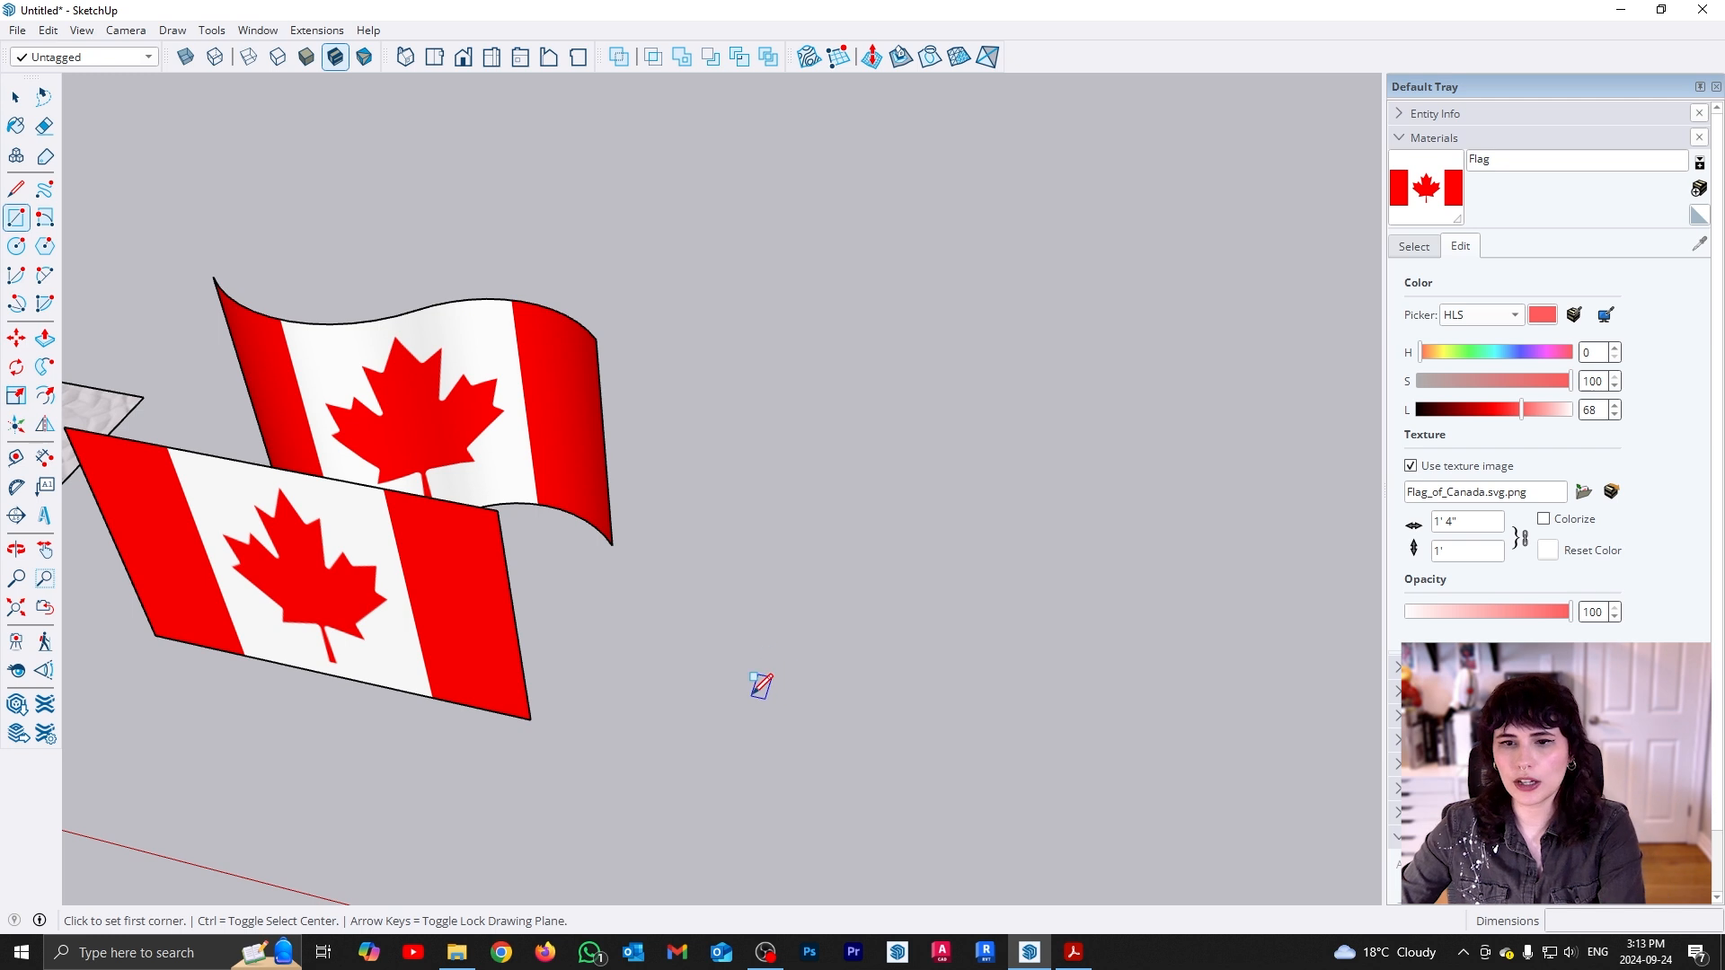
left_click(755, 690)
key("Escape")
Draw a vertical four-sided face with lines, about 3' 8" high, beside the flags and perpendicular to the flat rectangle
key("l")
left_click(762, 713)
left_click(828, 496)
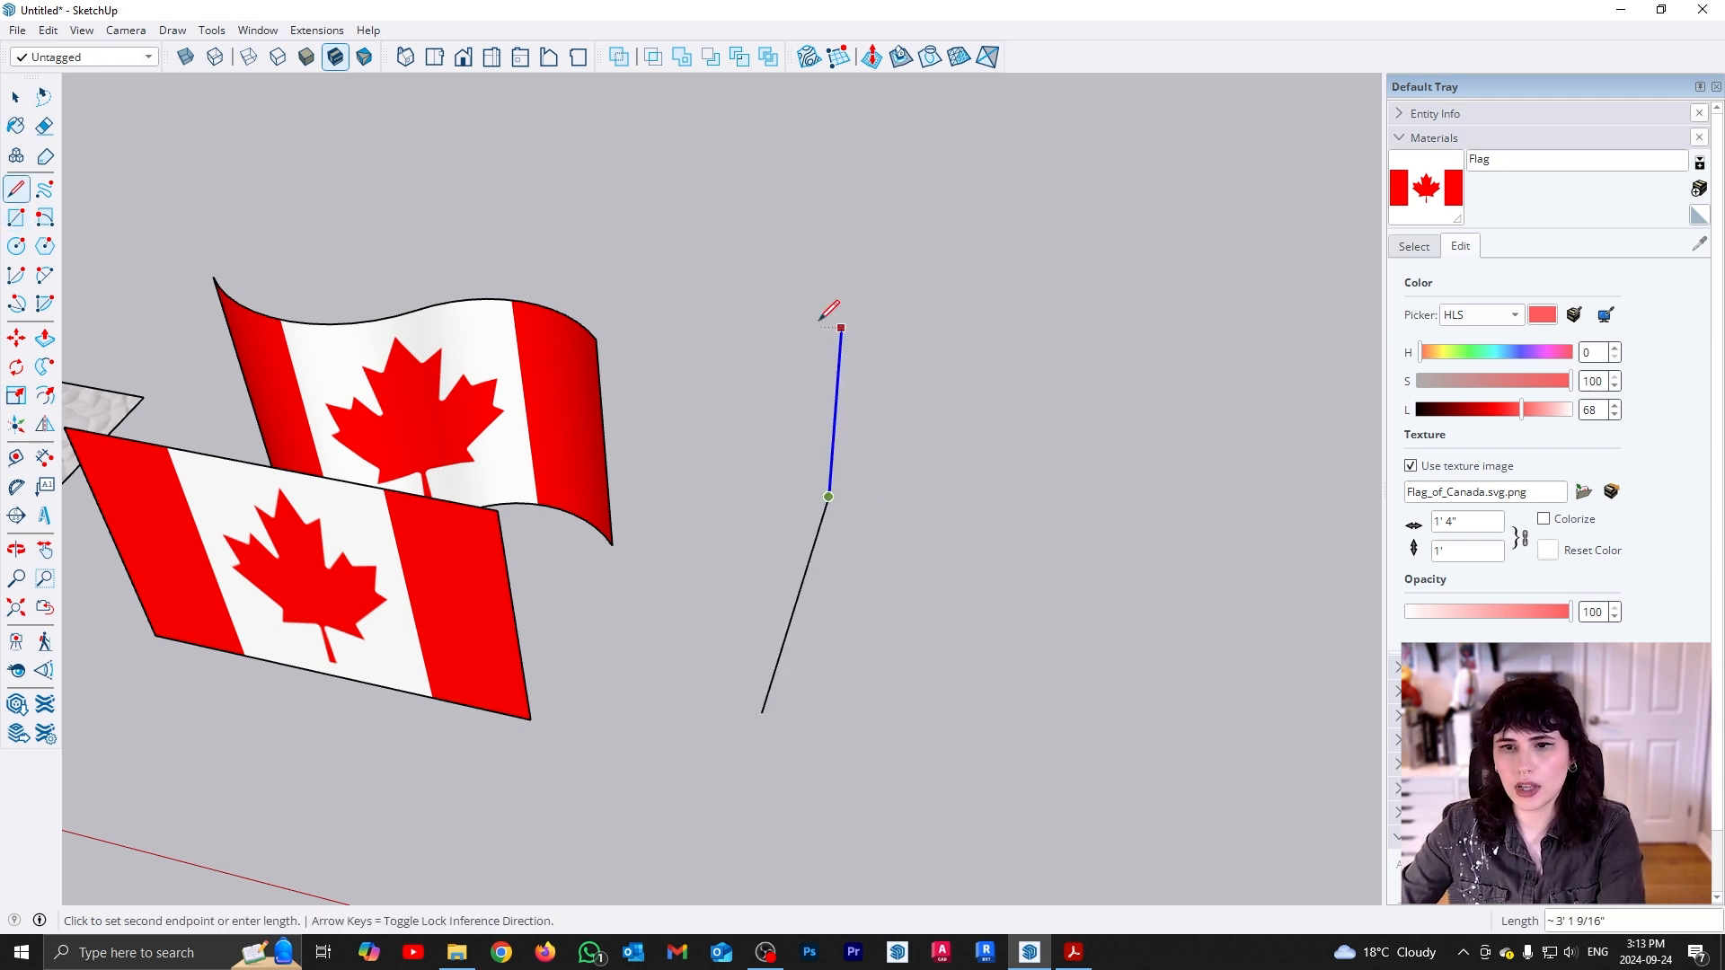
left_click(841, 314)
middle_click_drag(855, 596, 501, 551)
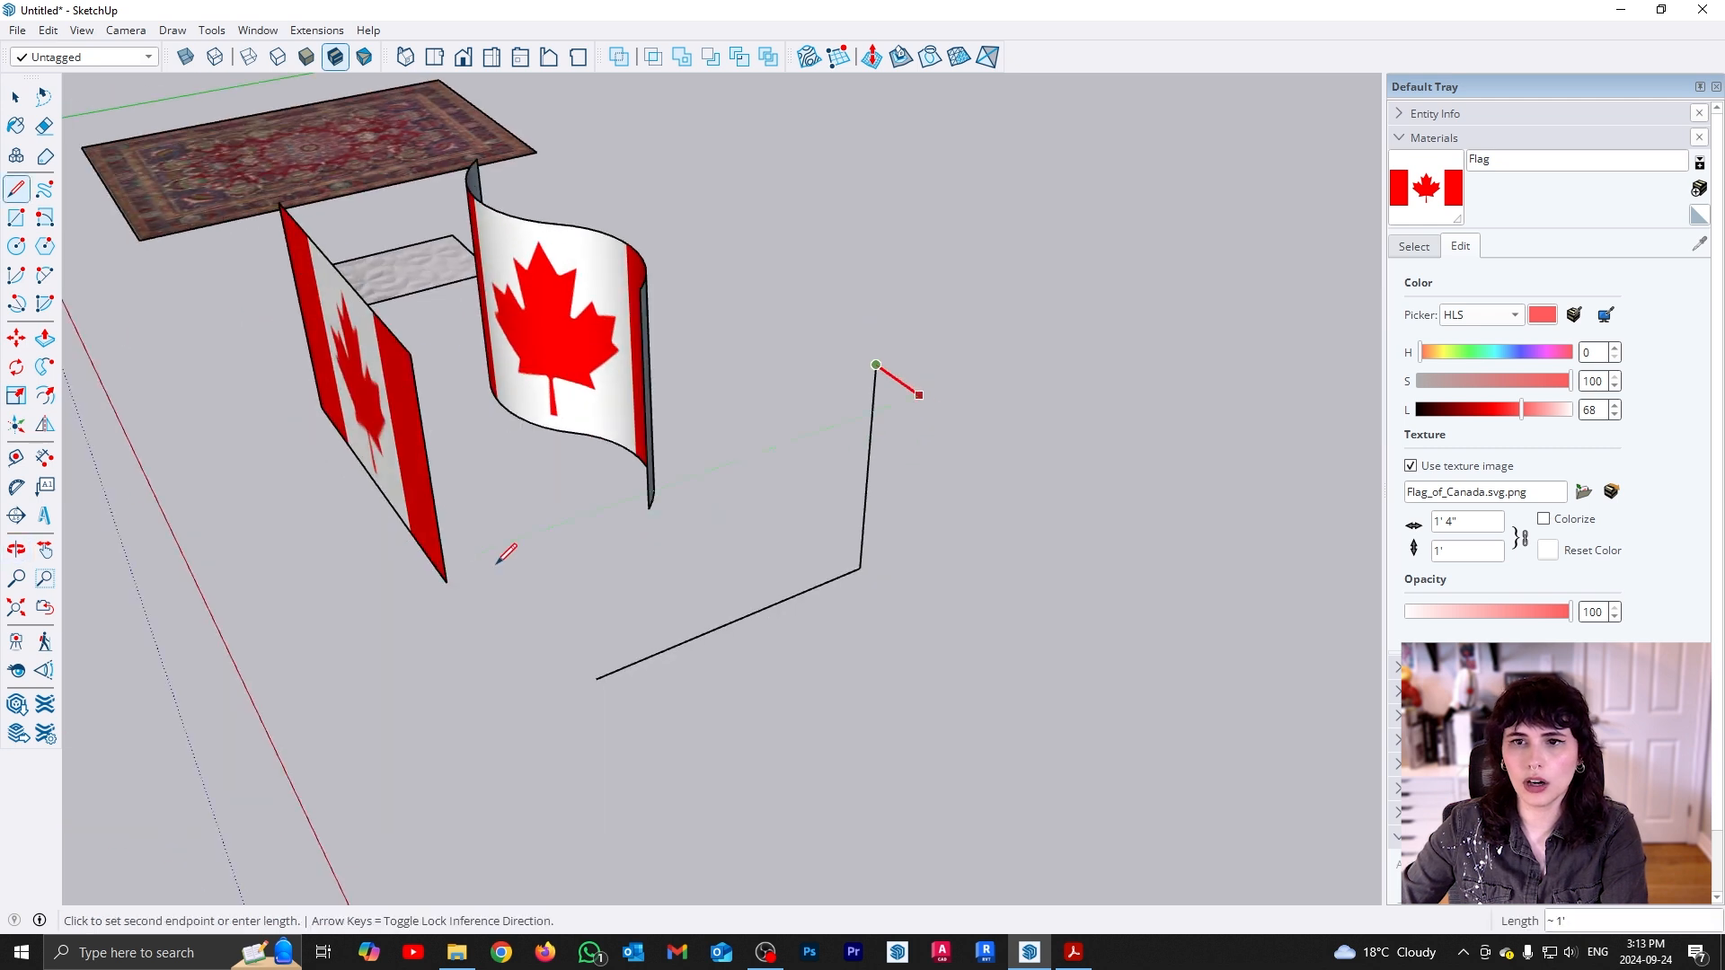
key("Escape")
key("ctrl+z")
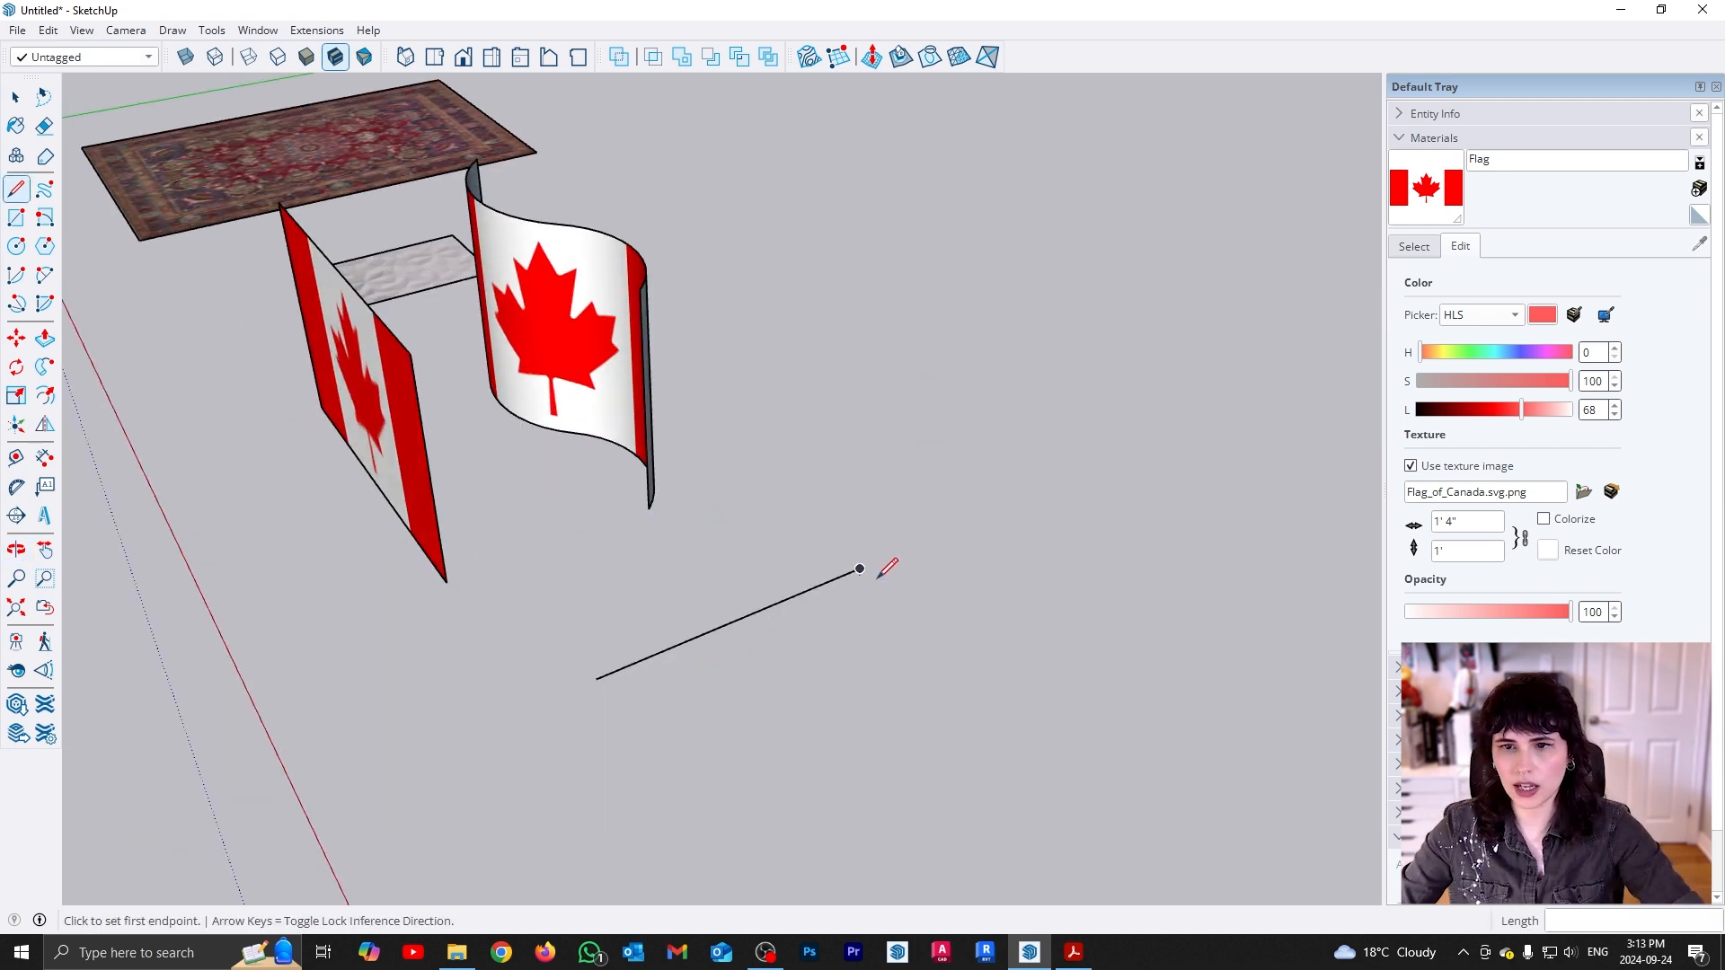
left_click(861, 568)
left_click(646, 282)
left_click(597, 675)
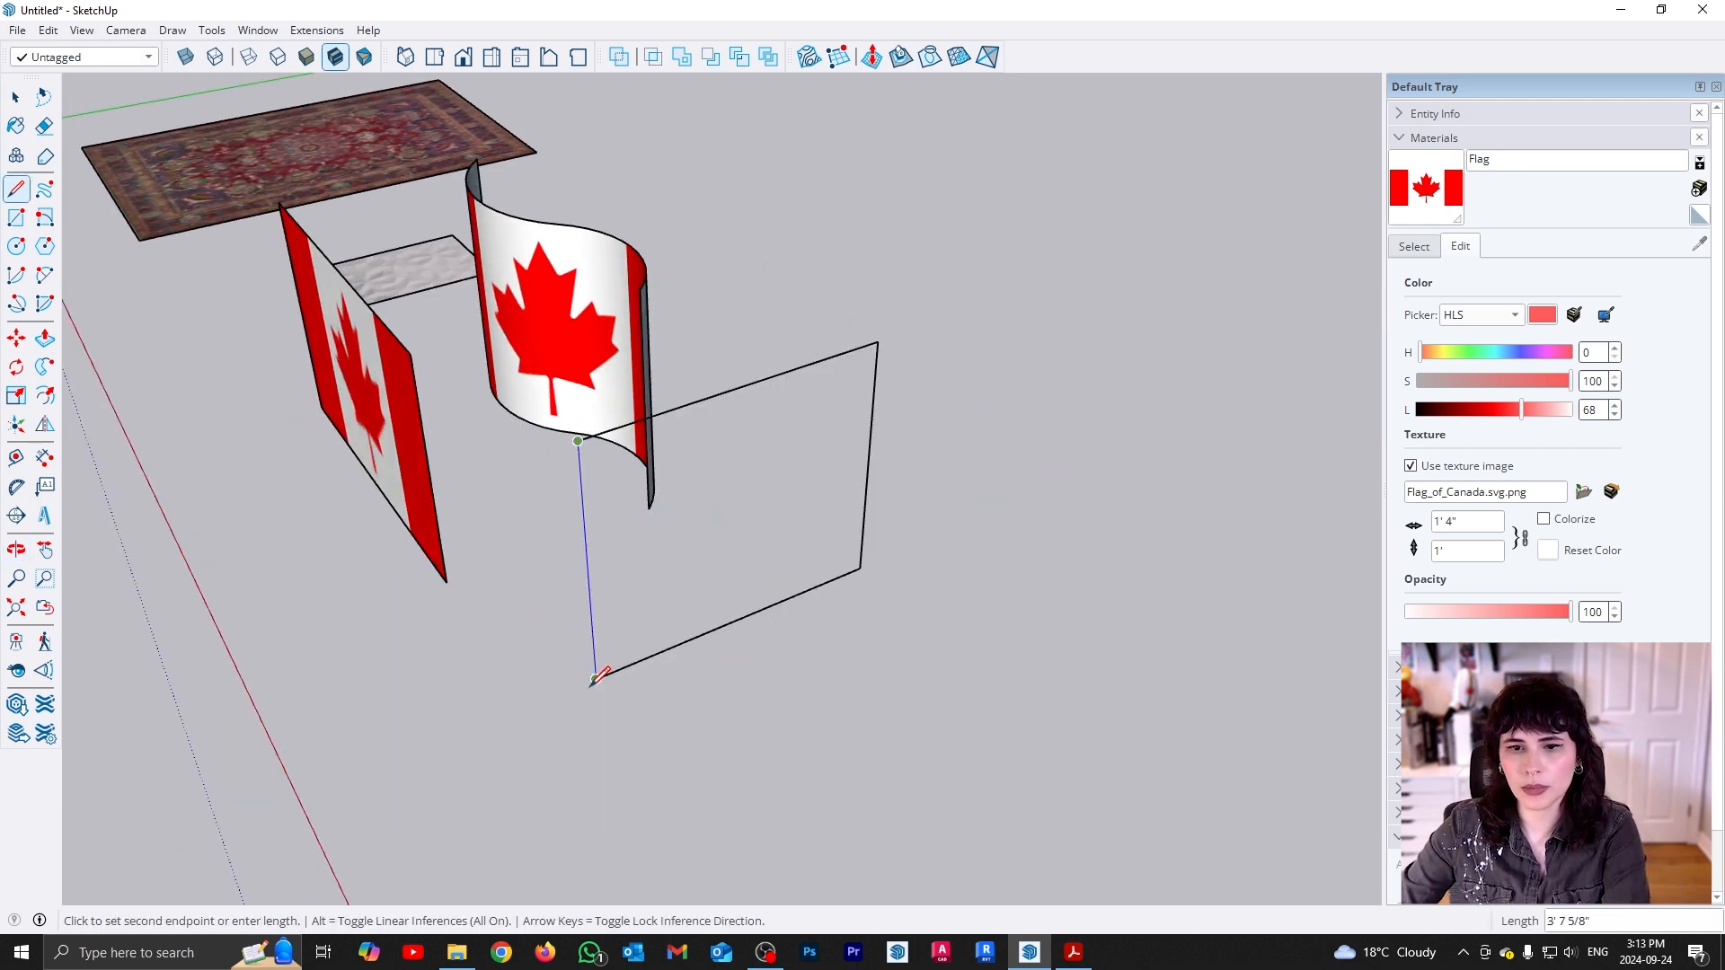
left_click(596, 679)
Paint the new perpendicular face with the Flag material and turn off Projected for its texture
key("b")
left_click(820, 578)
key("space")
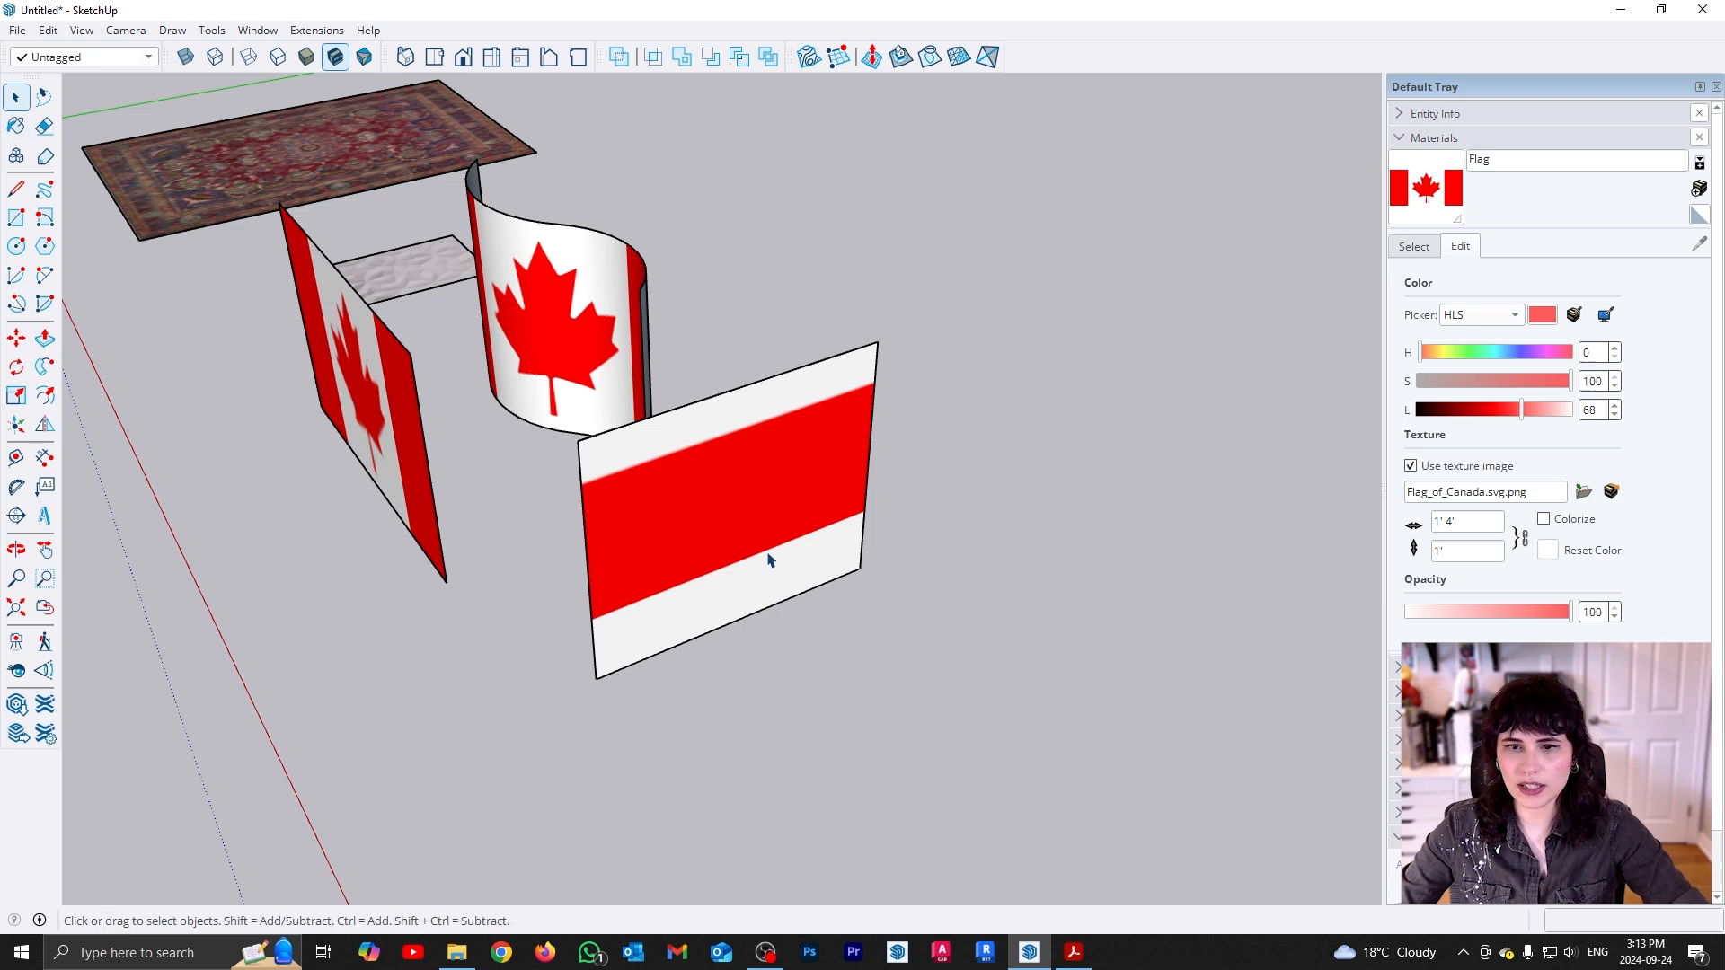
middle_click_drag(955, 608, 720, 609)
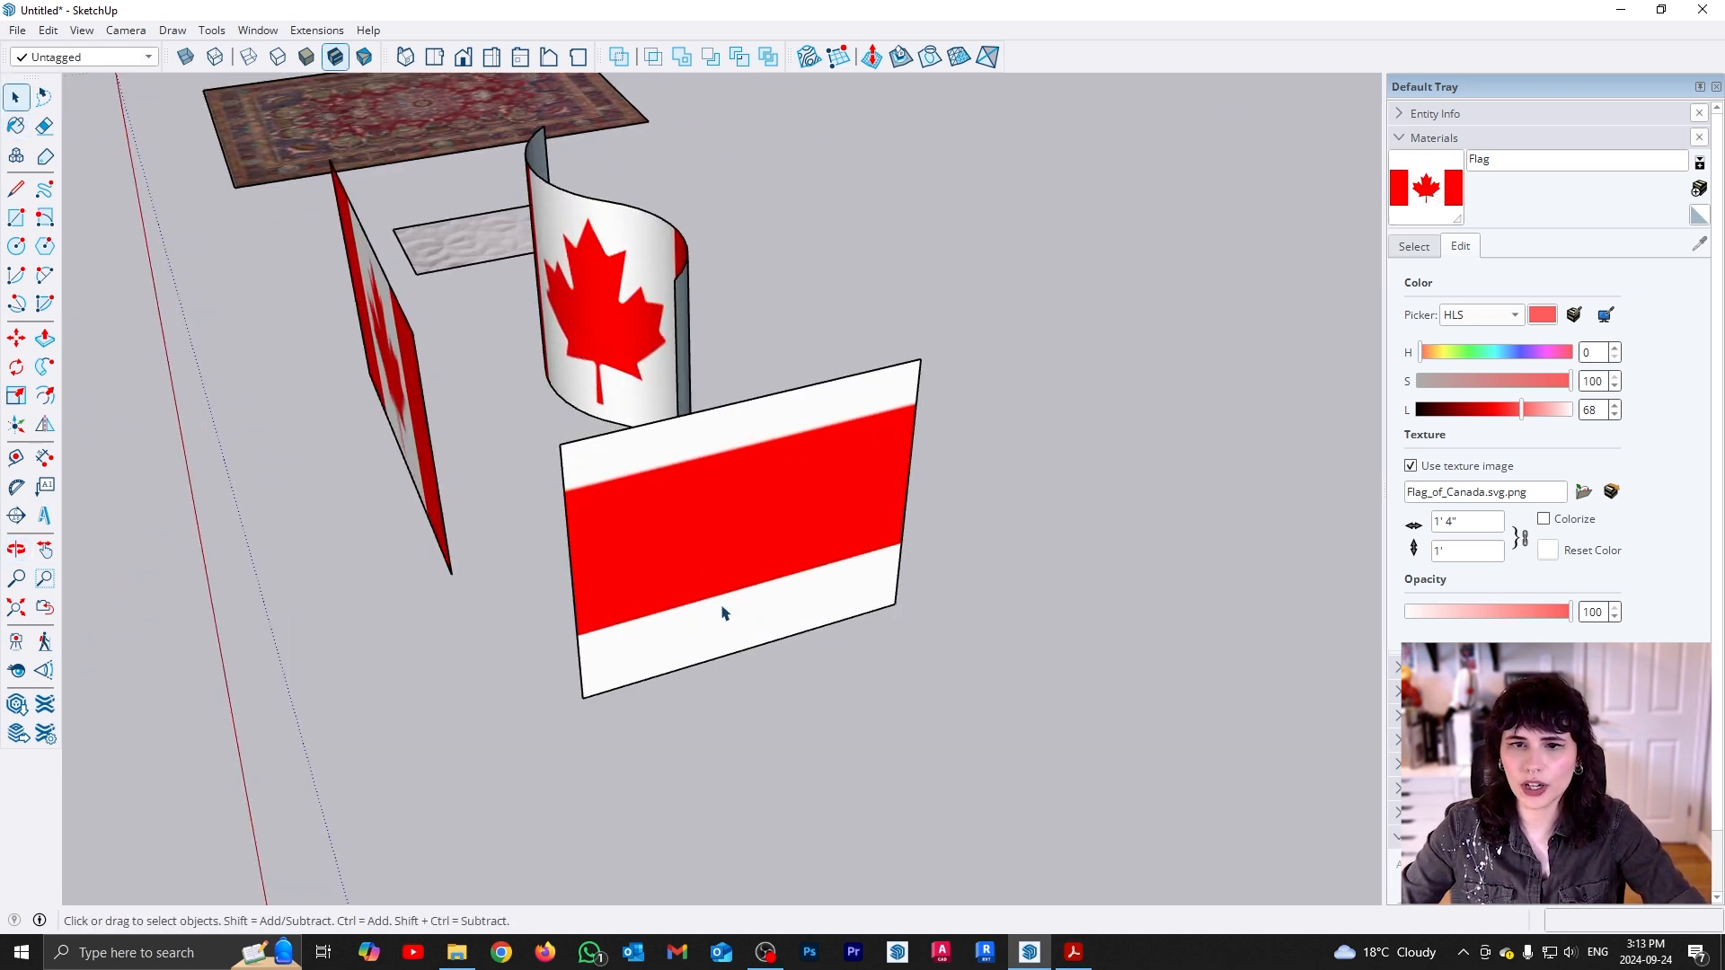
right_click(721, 622)
mouse_move(990, 478)
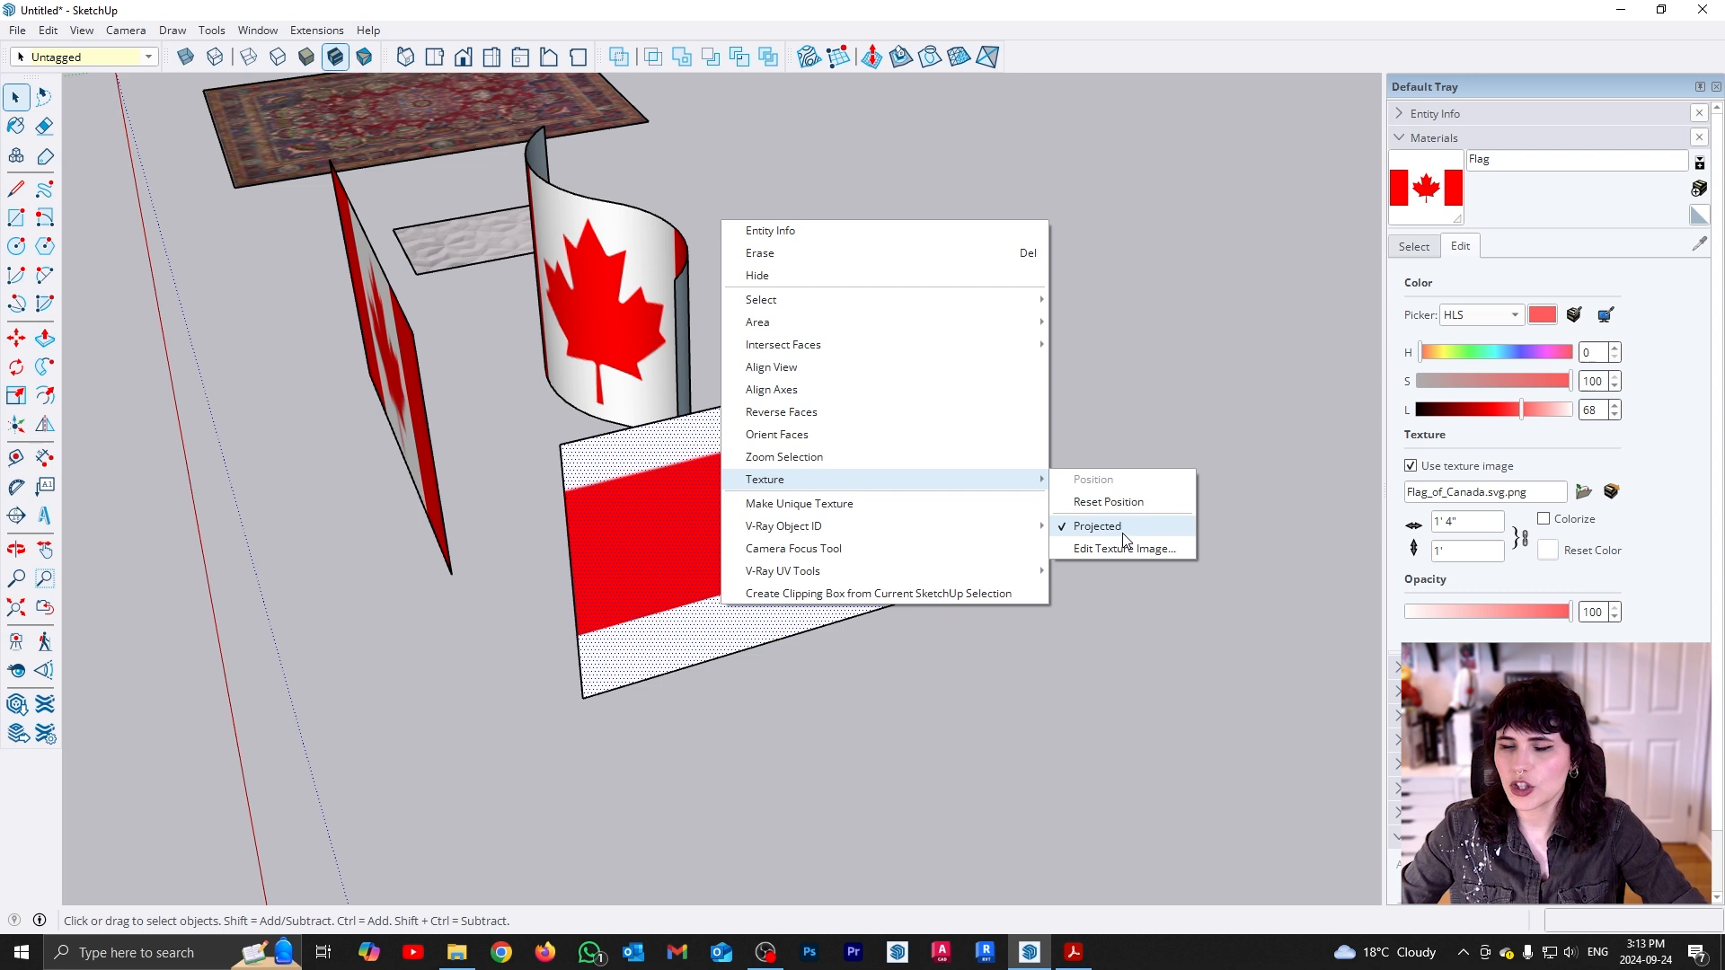
left_click(1123, 538)
Position the perpendicular face's texture by its pins so a single flag fills the face
right_click(661, 593)
mouse_move(942, 465)
left_click(1021, 467)
left_click_drag(320, 770, 595, 688)
left_click_drag(989, 568, 906, 593)
left_click_drag(577, 496, 570, 434)
left_click(965, 649)
Set the perpendicular face's flag texture to Projected
middle_click_drag(473, 578, 497, 493)
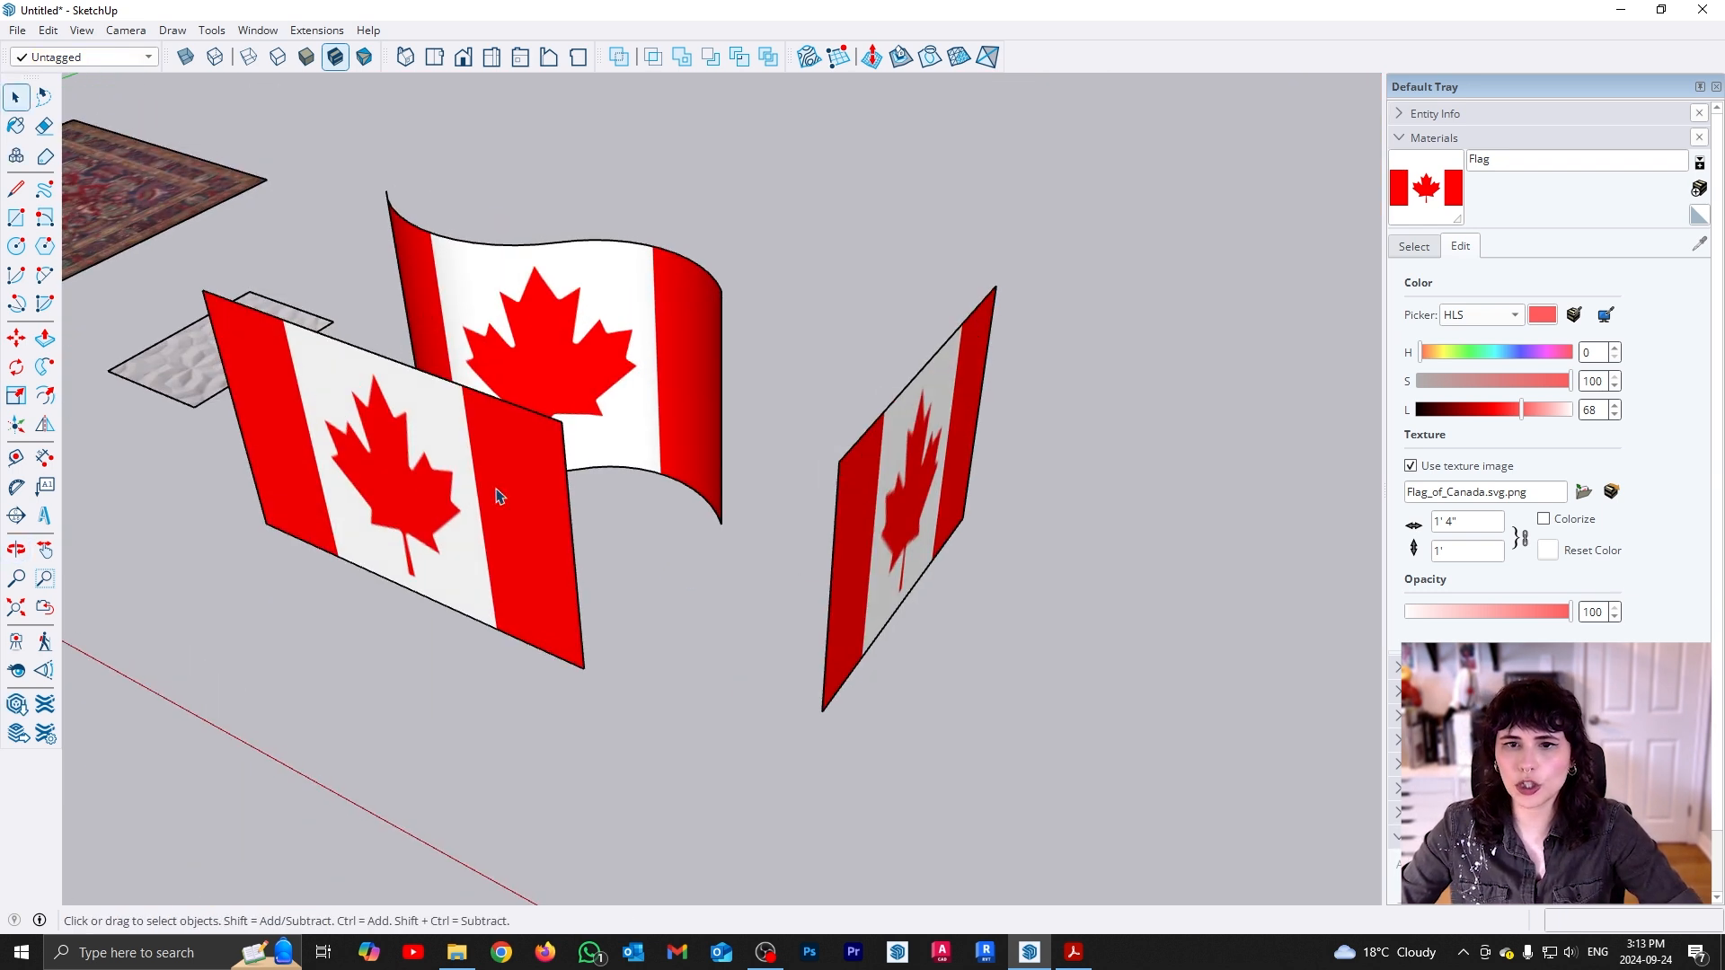
middle_click_drag(979, 528, 790, 511)
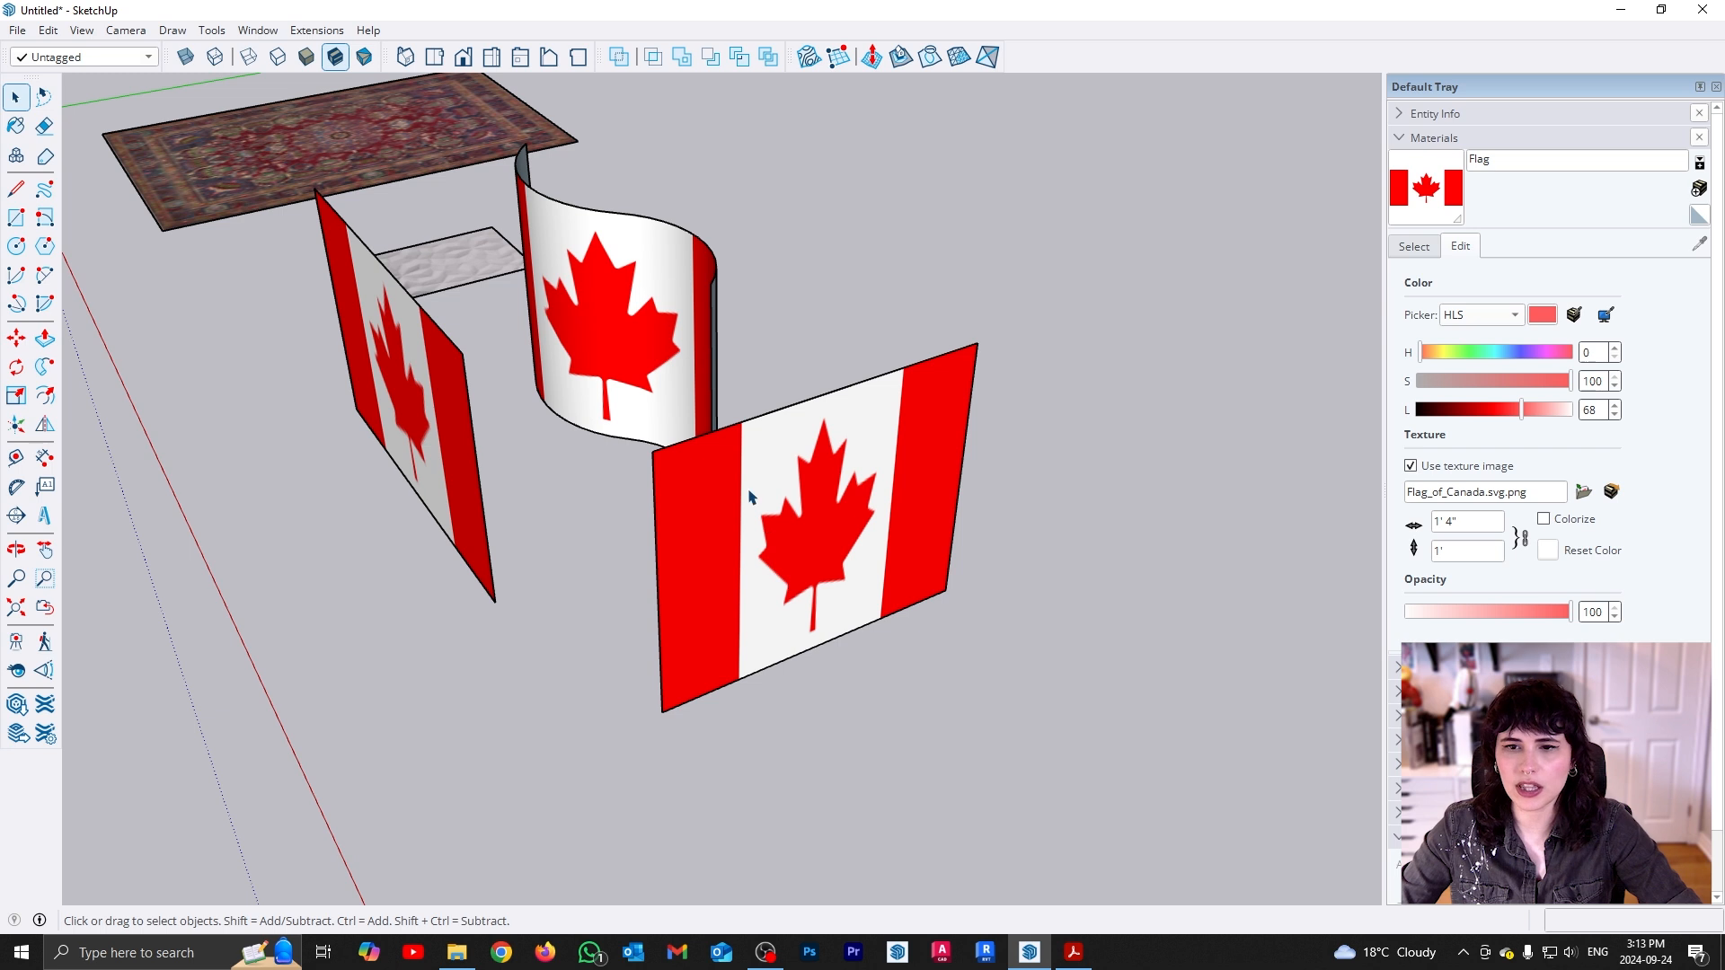
right_click(832, 500)
mouse_move(1141, 760)
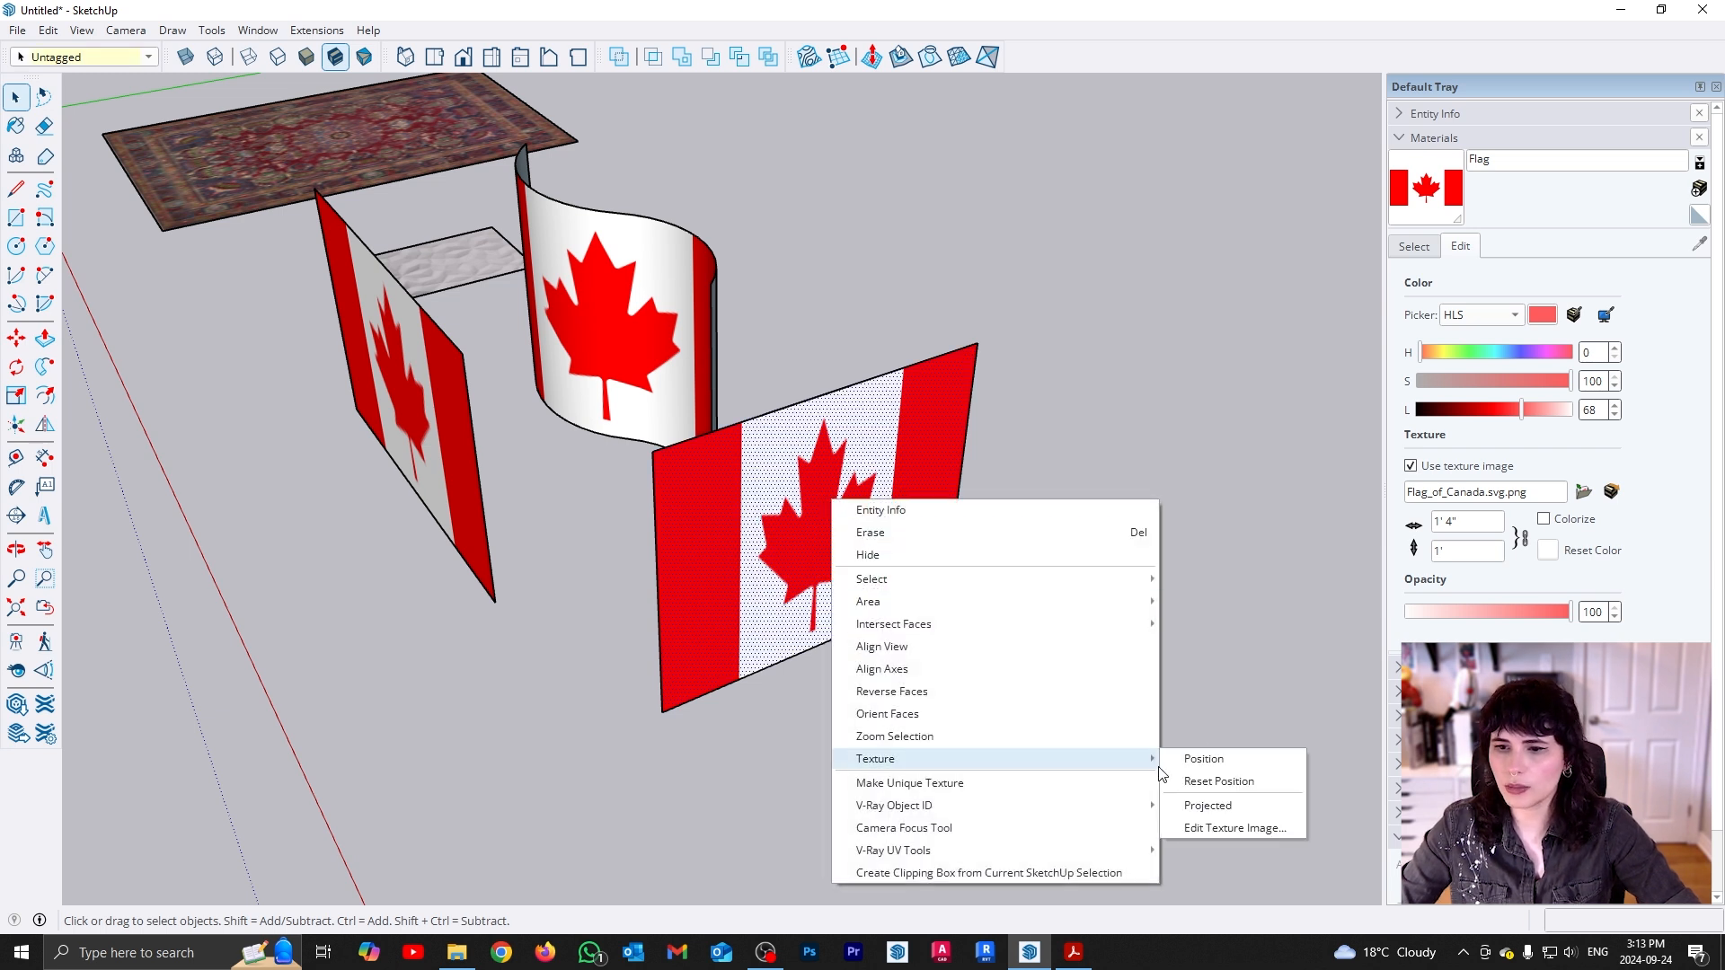
left_click(1213, 806)
Apply the front rectangle's projected flag texture to the perpendicular face
middle_click_drag(659, 509, 885, 563)
mouse_move(449, 564)
middle_mouse_down()
mouse_move(1150, 613)
mouse_move(847, 605)
middle_mouse_up()
left_click(721, 539)
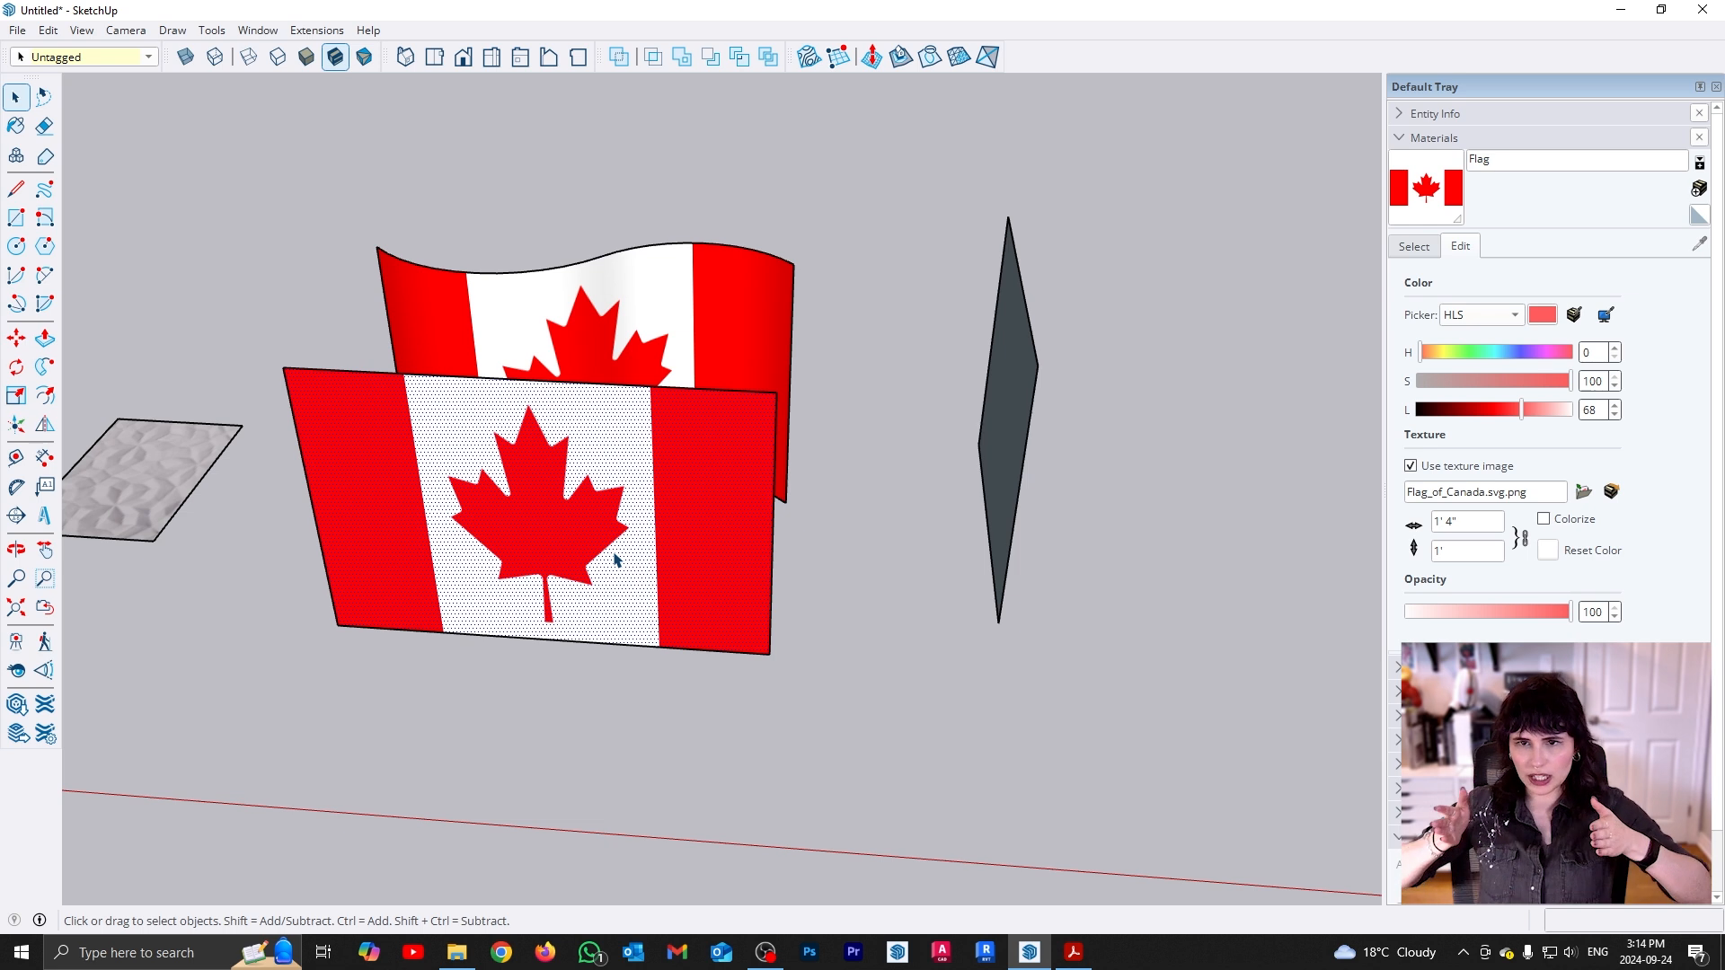
middle_click_drag(1060, 599, 693, 579)
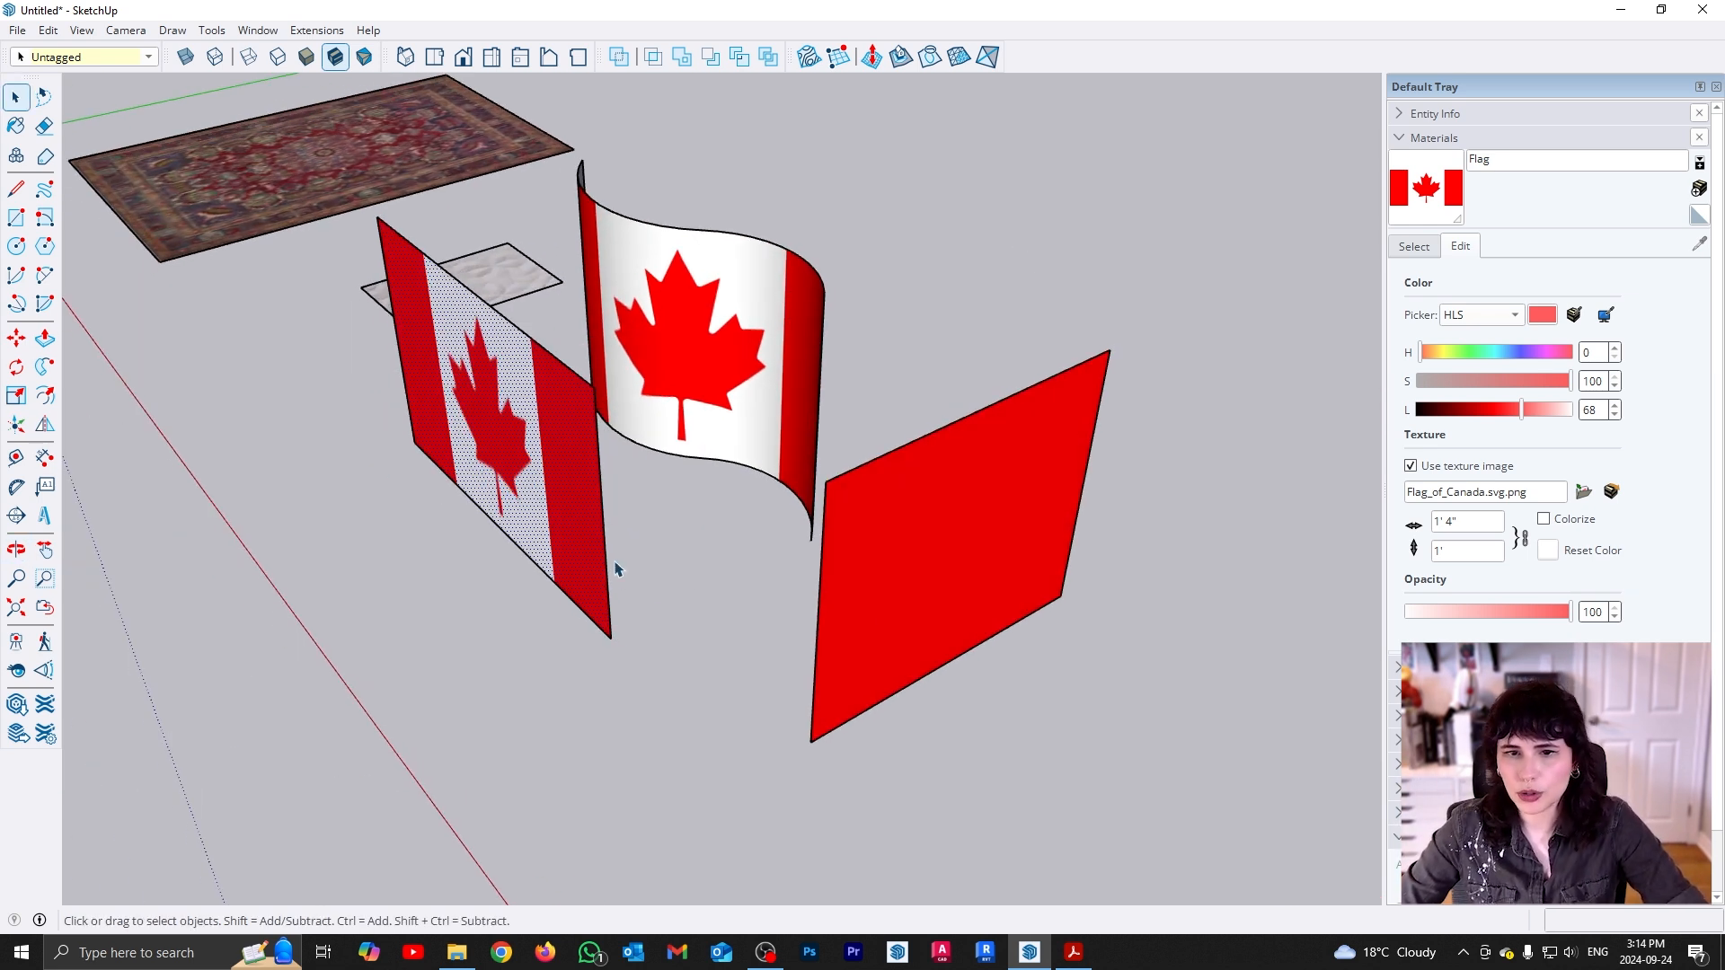
Move the perpendicular face along the red axis so it crosses the middle of the wavy flag
left_click(930, 657)
key("m")
left_click(1143, 740)
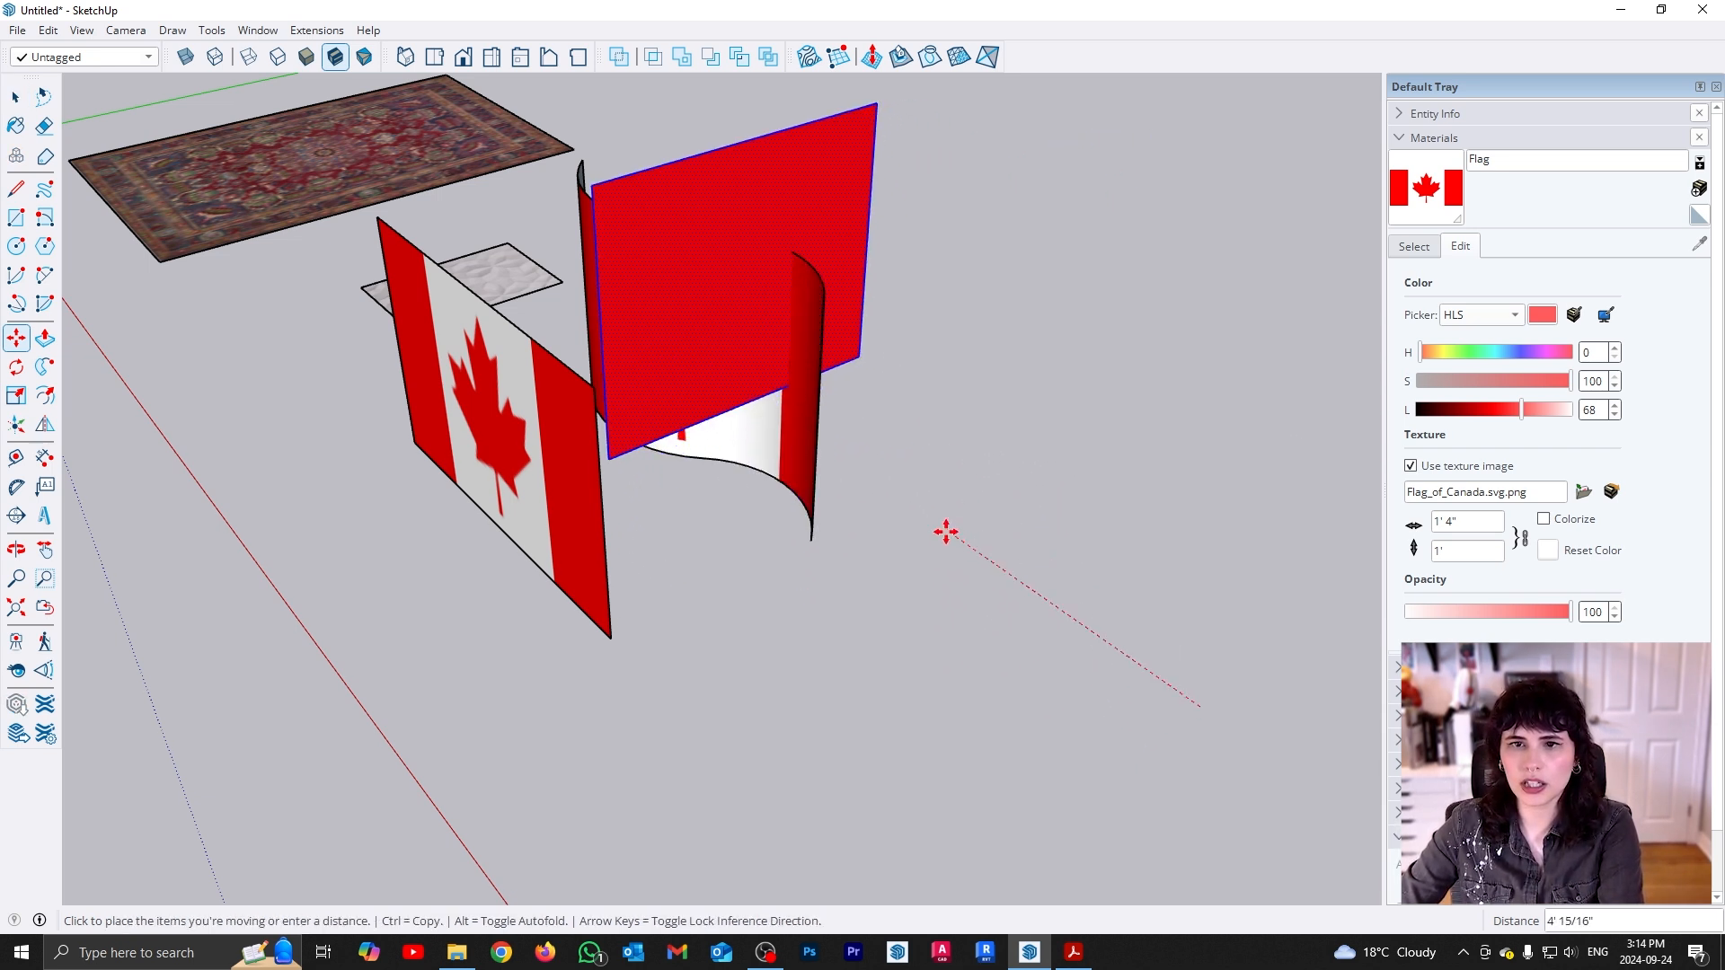
left_click(933, 517)
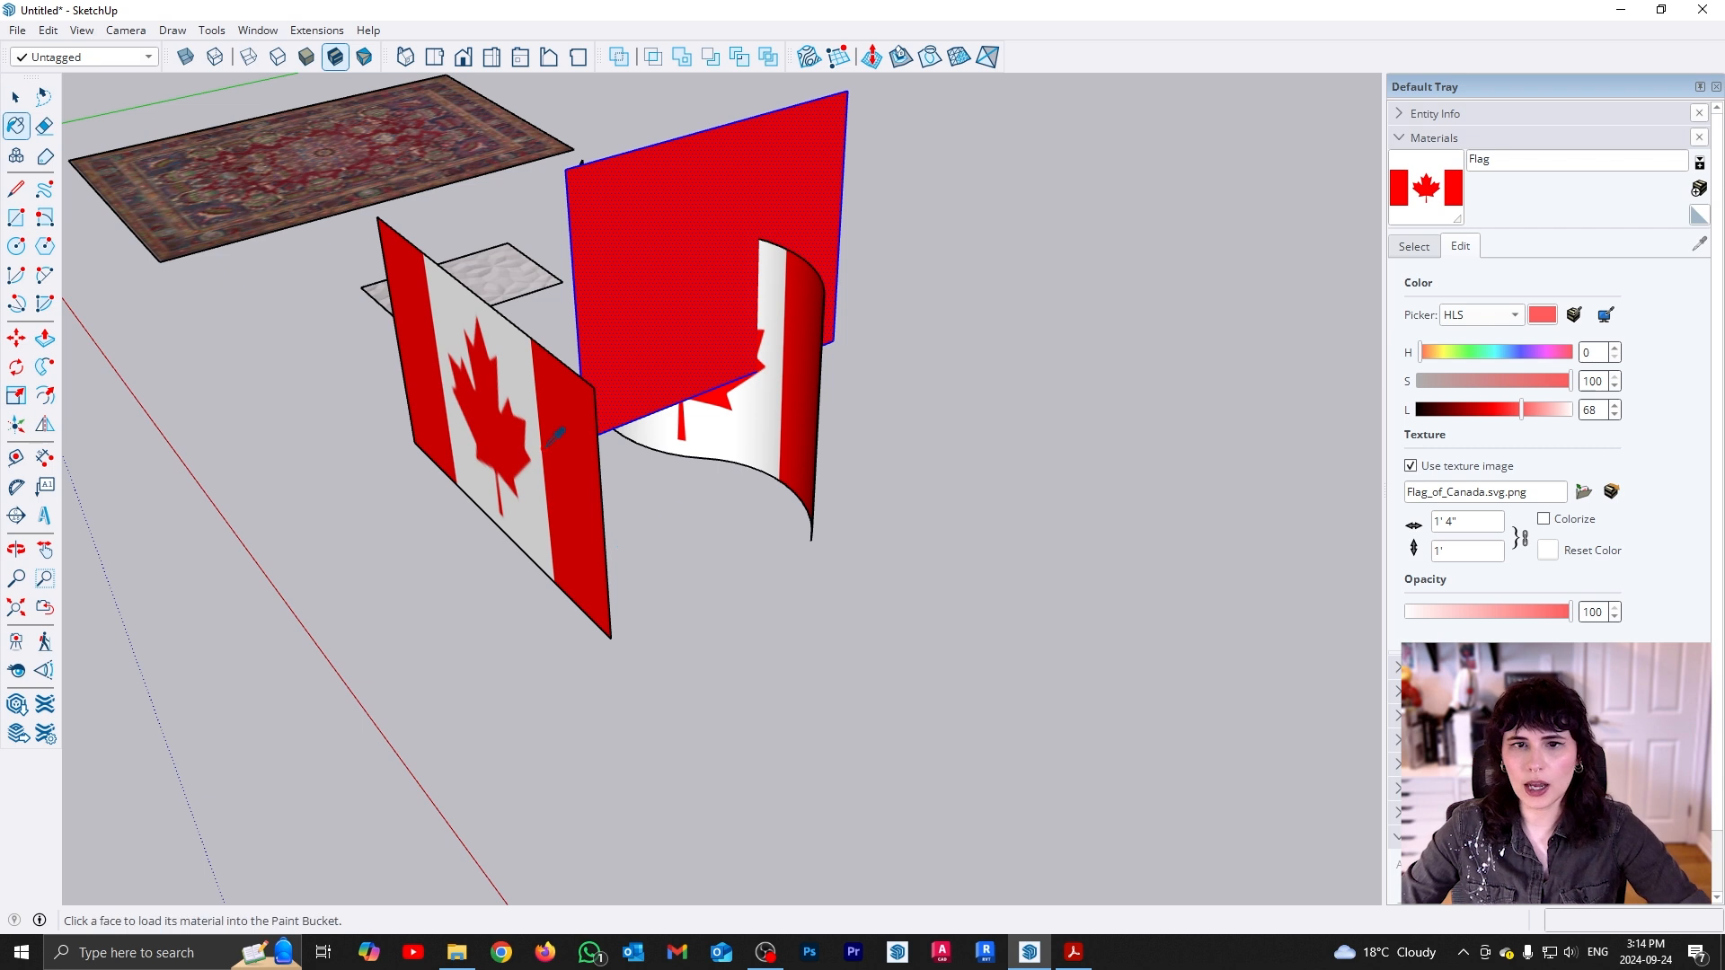
Repaint the face crossing the wavy flag with the projected texture sampled from the front rectangle
left_click(655, 288)
mouse_move(763, 389)
middle_mouse_down()
mouse_move(737, 389)
mouse_move(756, 324)
middle_mouse_up()
scroll(710, 355, "up", 6)
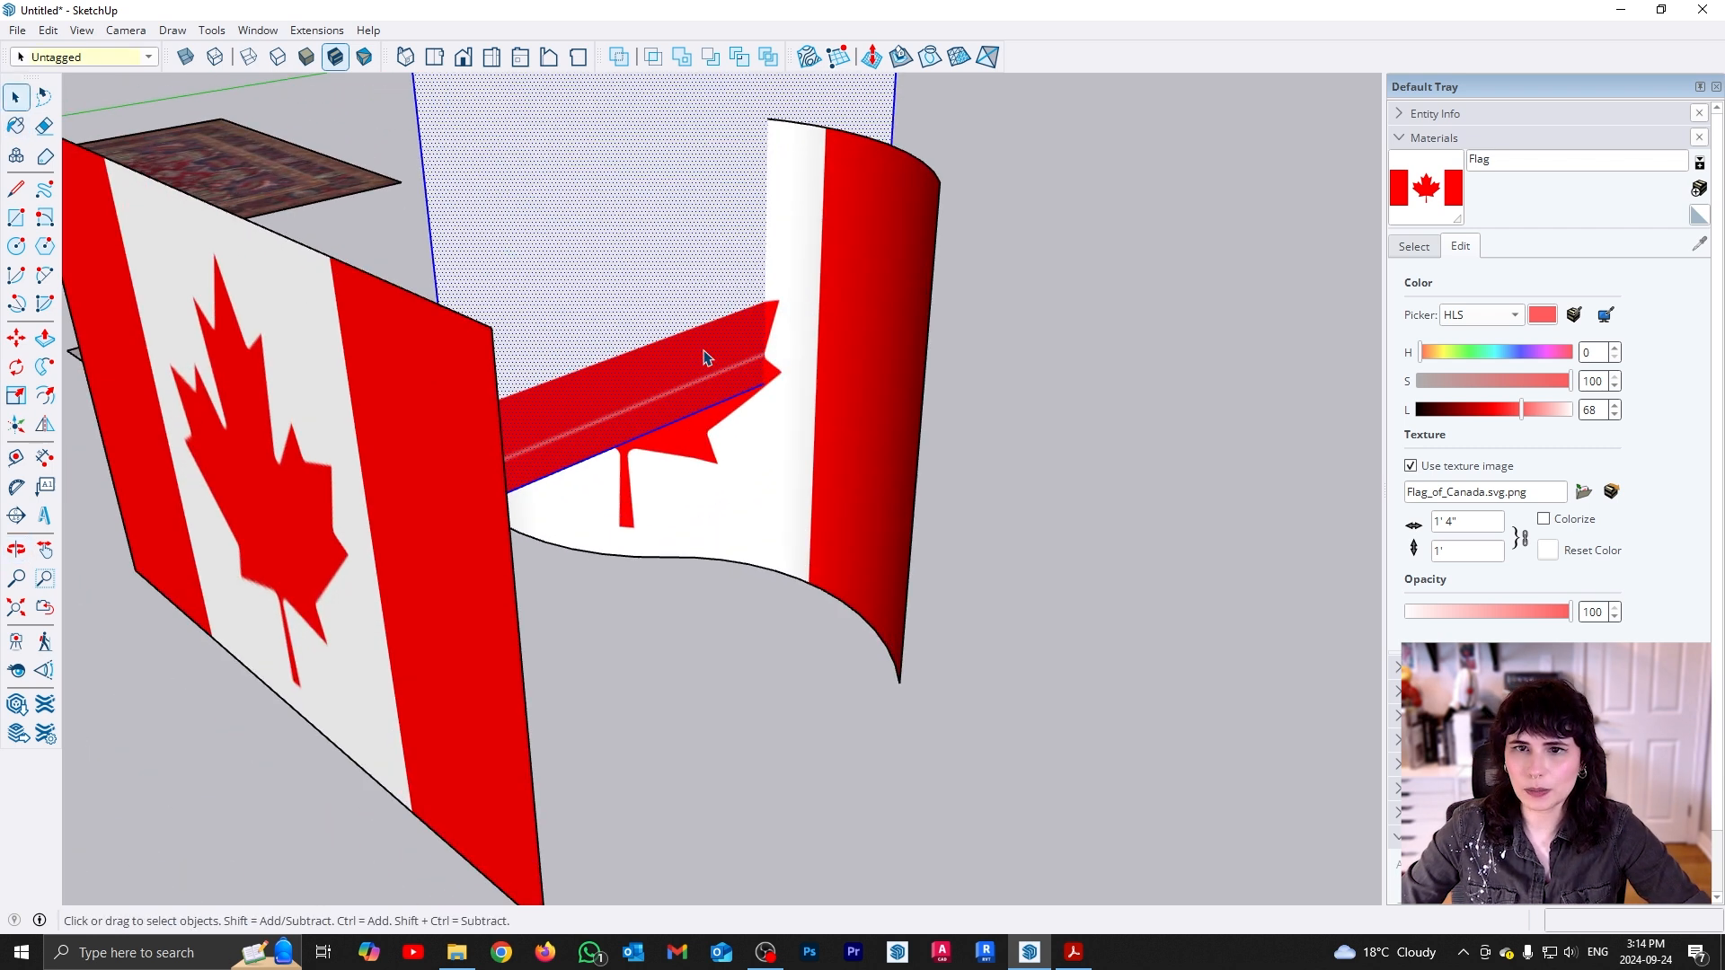
scroll(721, 402, "down", 5)
scroll(716, 401, "down", 2)
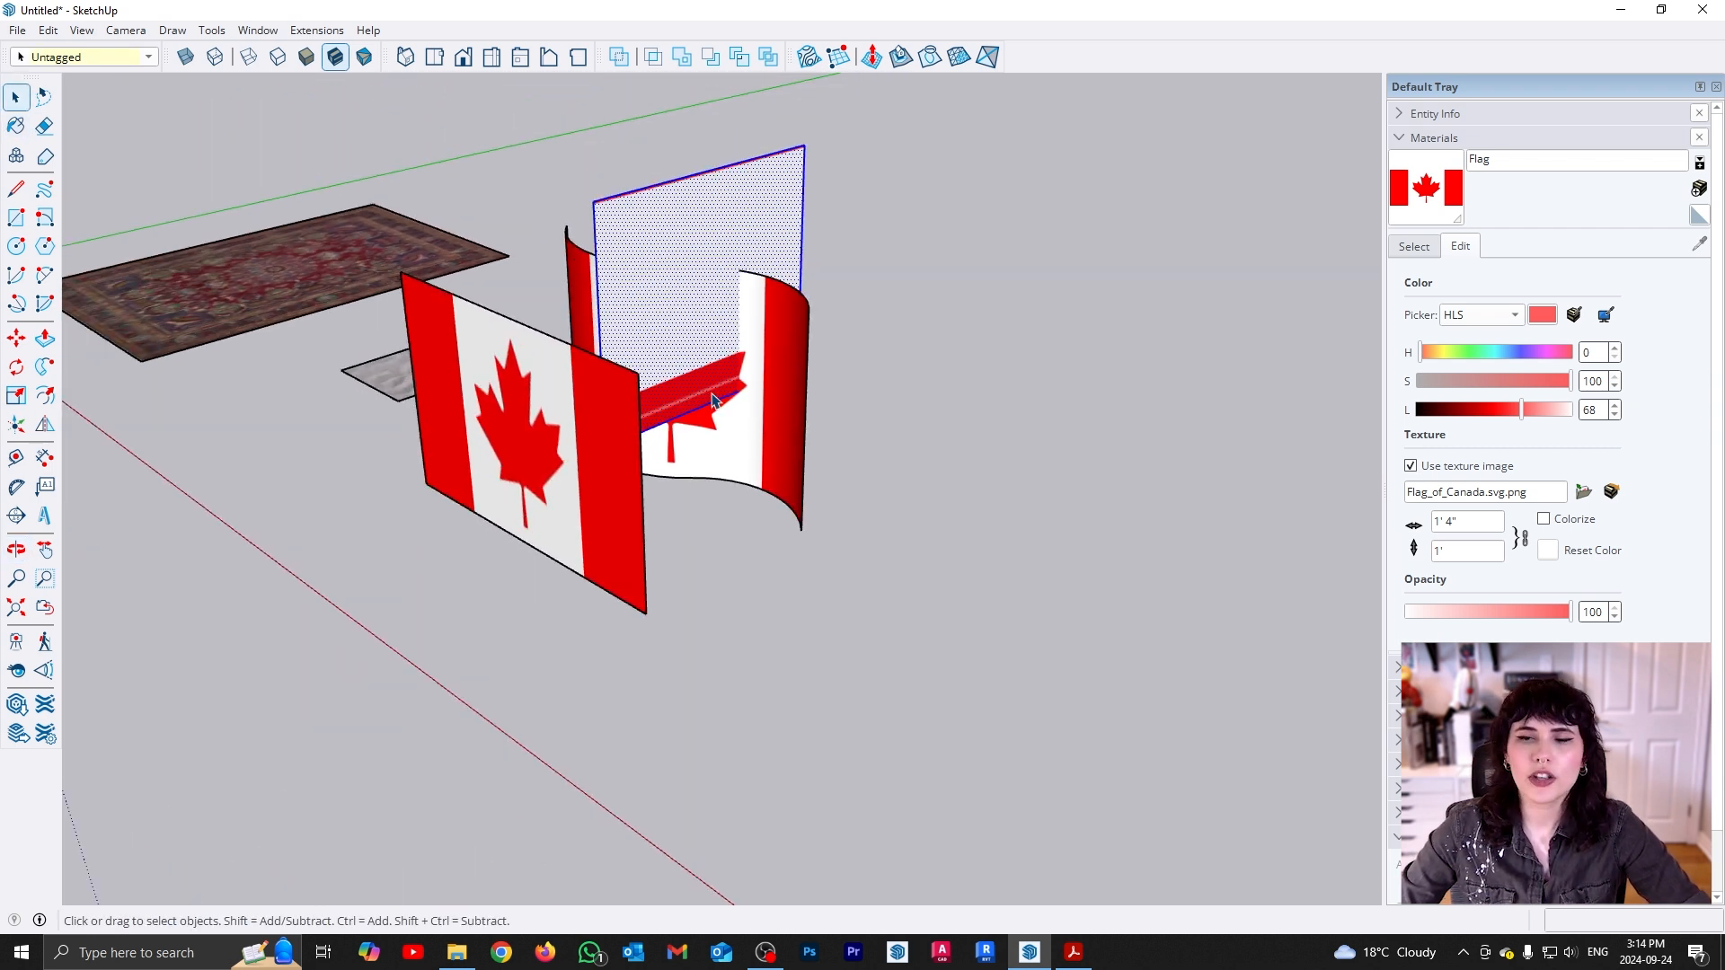
middle_click_drag(663, 386, 548, 506)
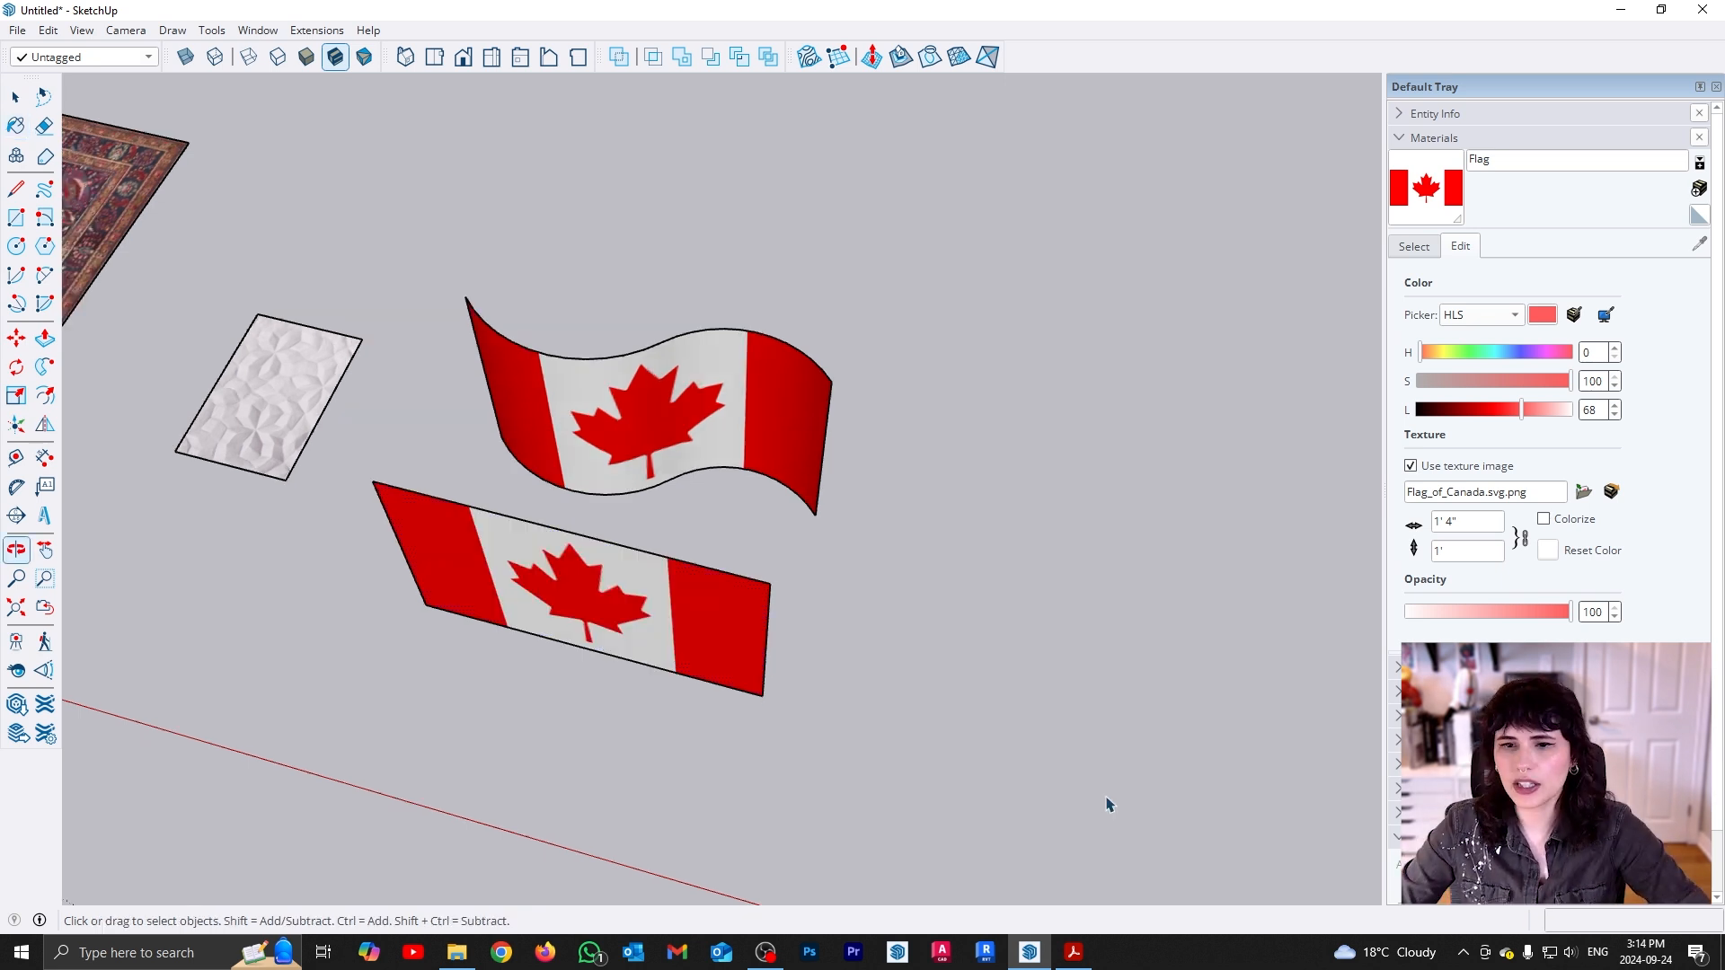
Delete the flat flag rectangle, leaving only the textured wavy surface
scroll(790, 605, "up", 3)
scroll(767, 589, "down", 3)
middle_click_drag(767, 590, 801, 617)
scroll(500, 559, "up", 2)
middle_click_drag(501, 557, 562, 412)
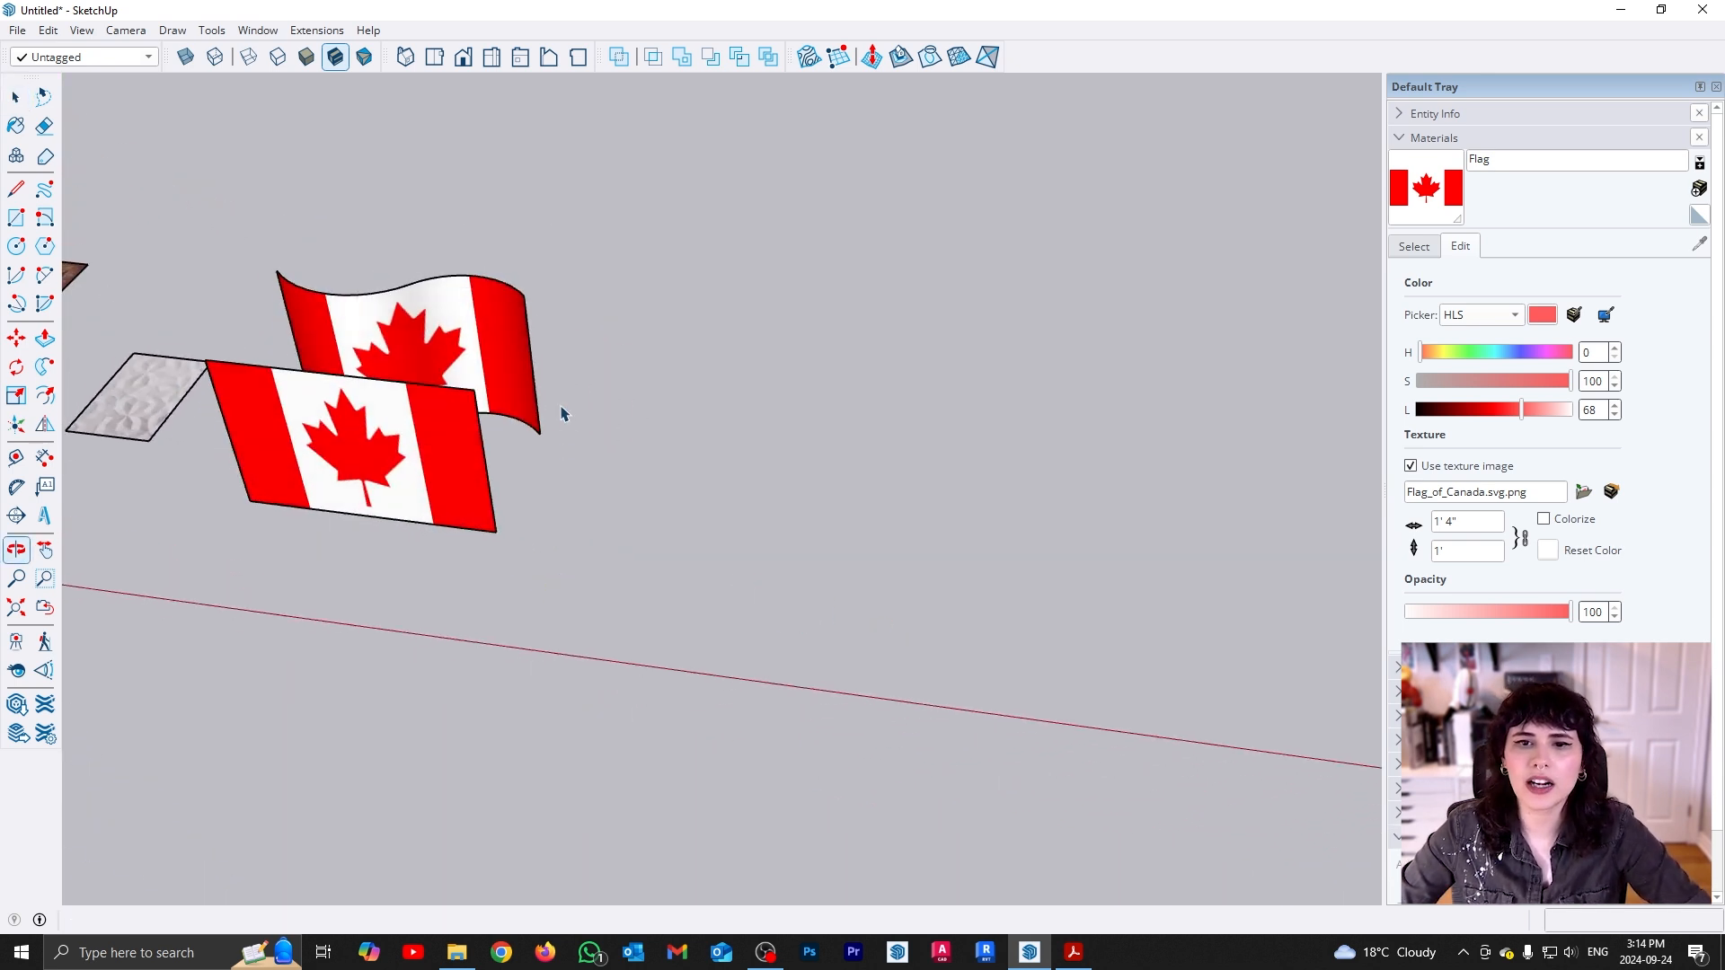
scroll(441, 501, "up", 1)
left_click(458, 516)
key("Delete")
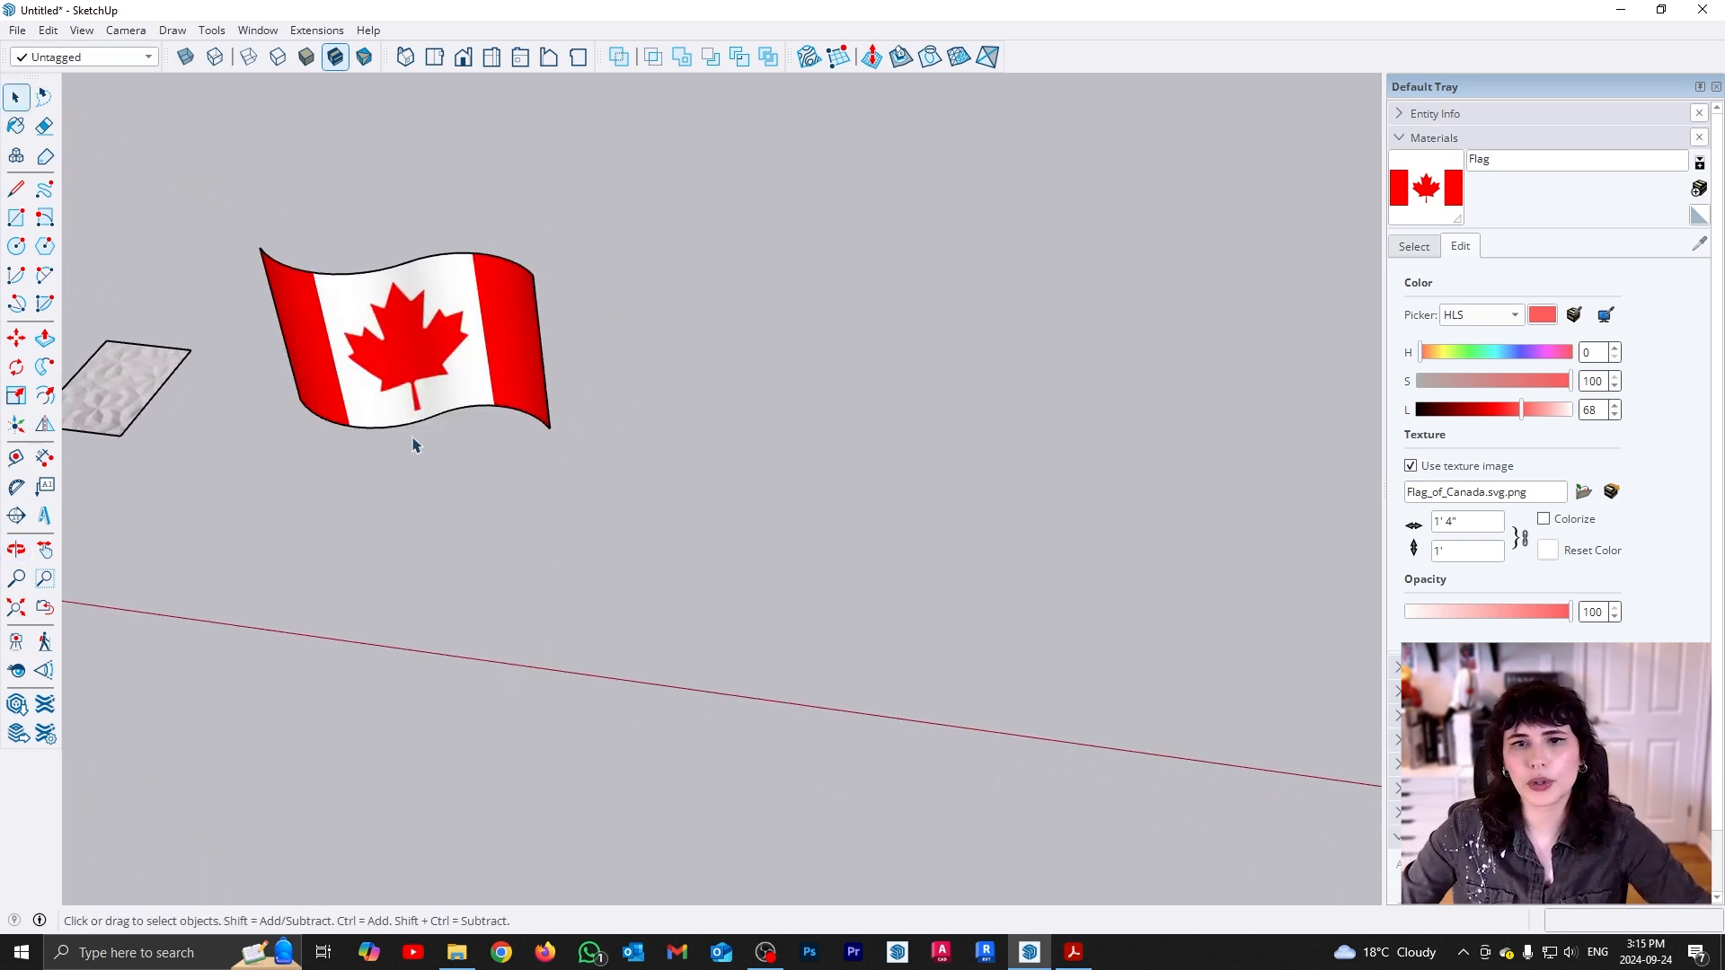
Draw a ground rectangle about 8' by 3' 6" beside the flag and extrude it upward about 3 1/4" into a countertop slab
key("r")
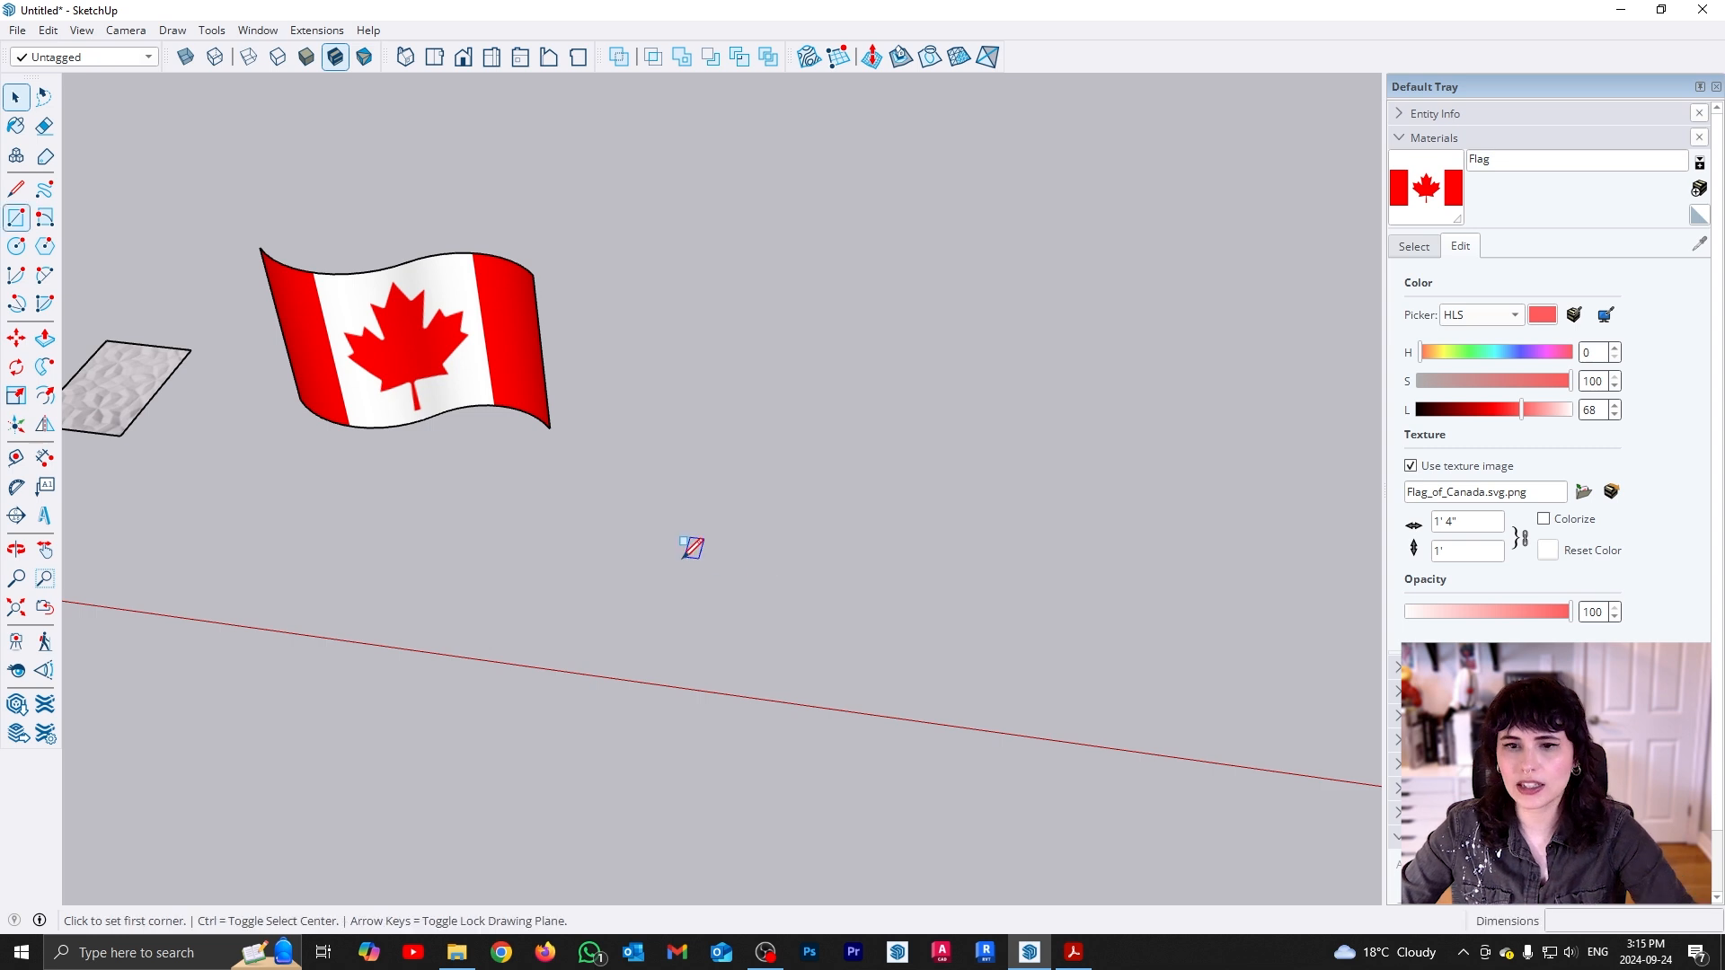
left_click(669, 571)
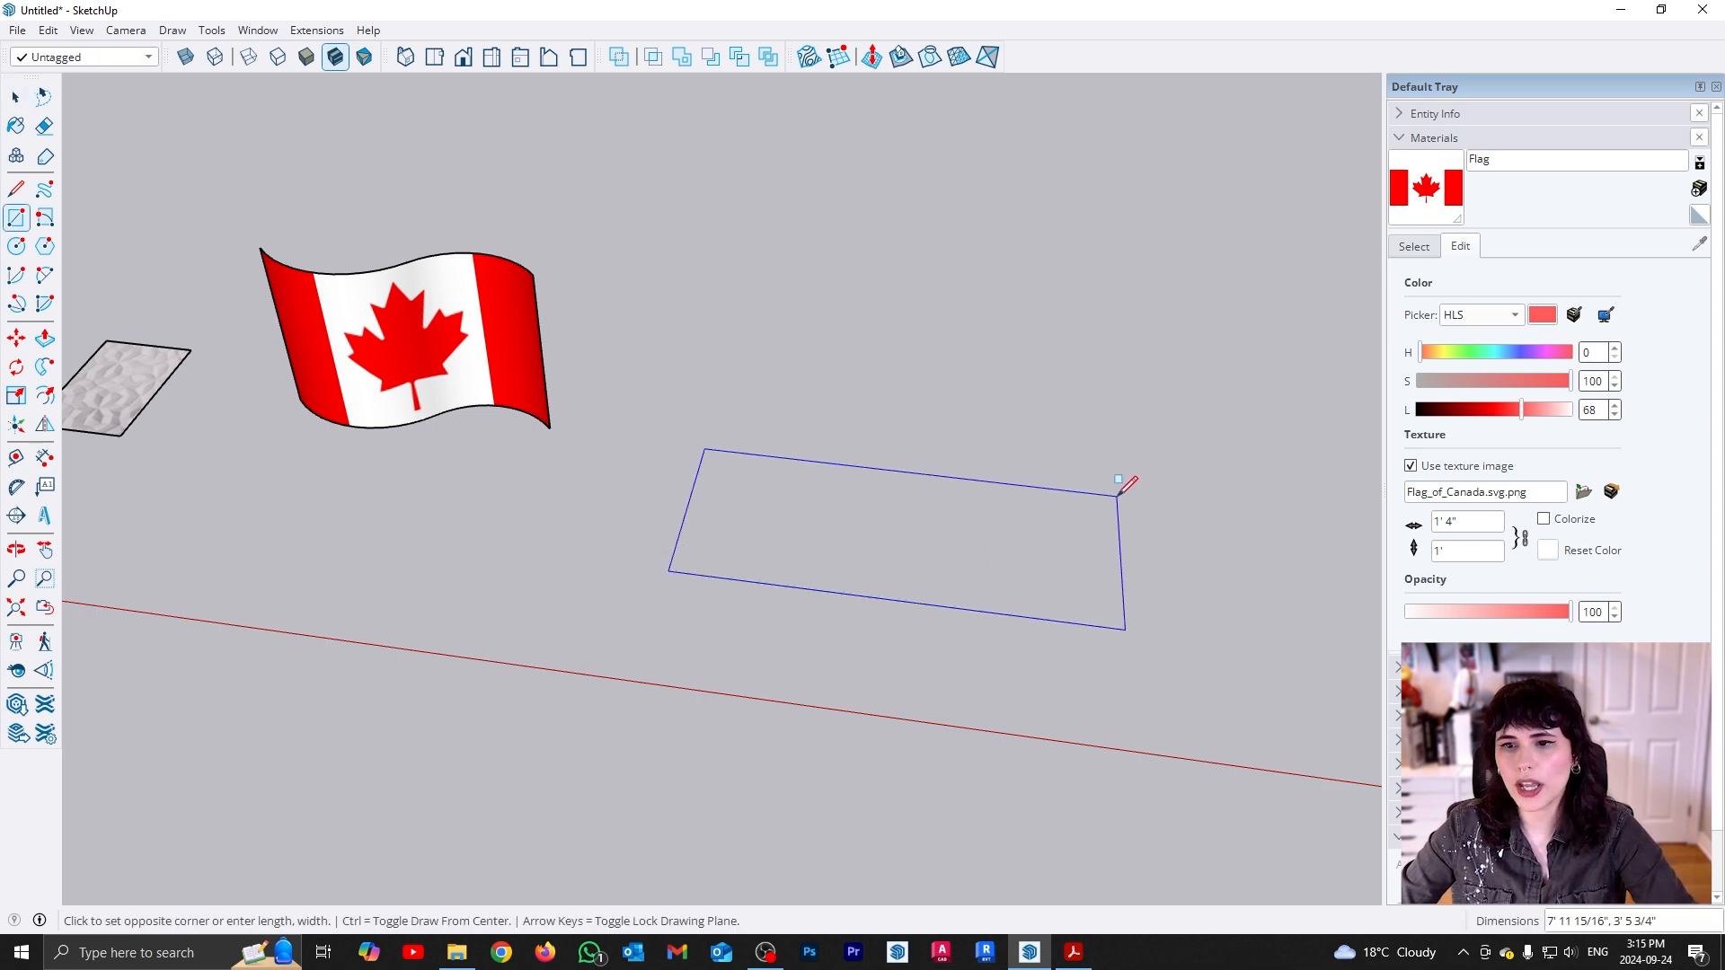
left_click(1125, 490)
key("p")
left_click(1043, 604)
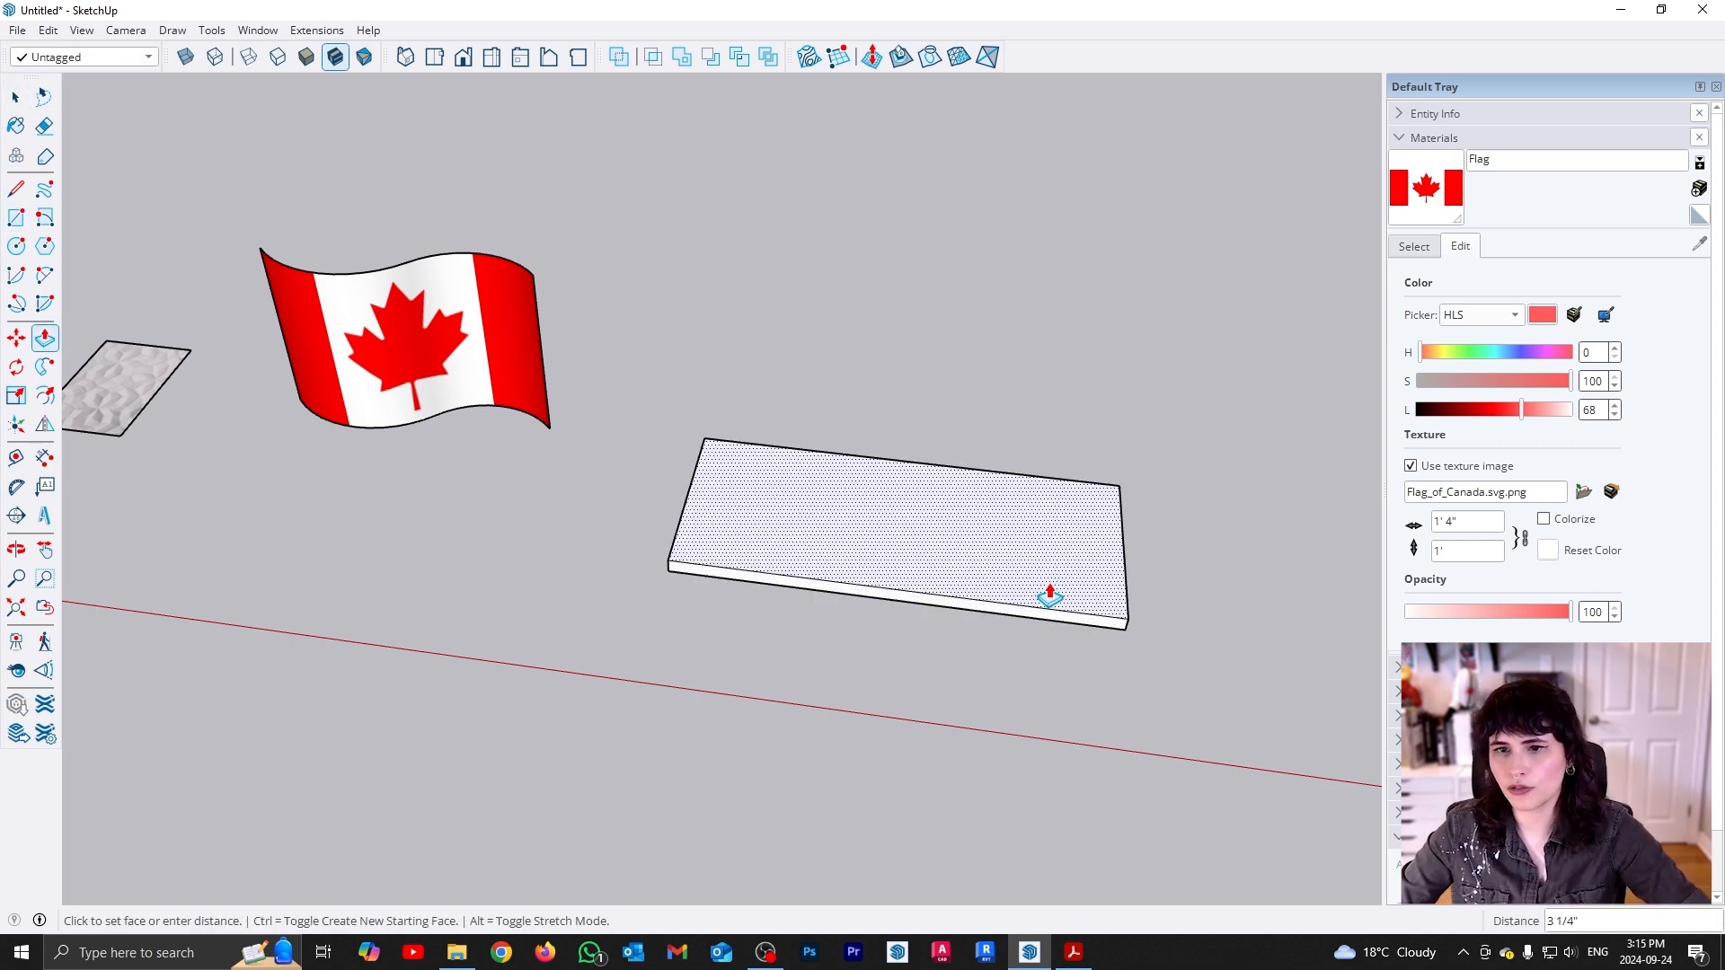
left_click(1050, 598)
key("space")
Draw a short line outward from the bottom corner at the back of the slab's end face
middle_click_drag(680, 559, 1120, 477)
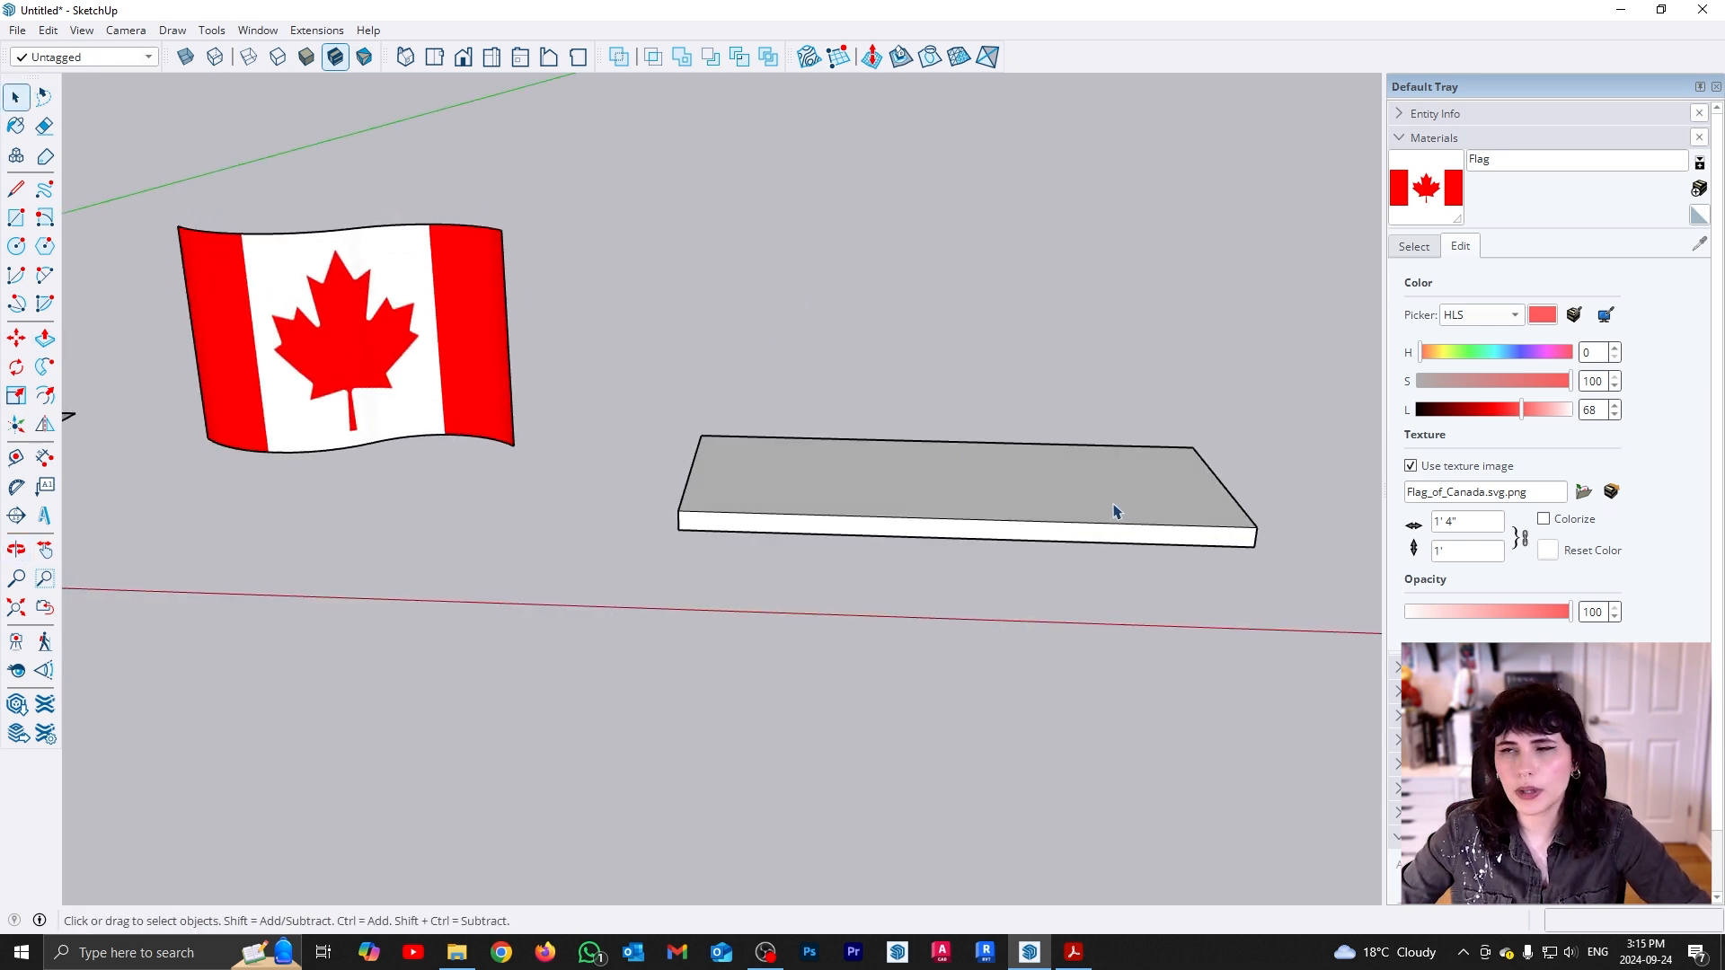
middle_click_drag(803, 499, 871, 725)
scroll(879, 653, "up", 2)
mouse_move(776, 617)
middle_mouse_down()
mouse_move(793, 346)
mouse_move(704, 462)
middle_mouse_up()
scroll(697, 462, "up", 3)
key("l")
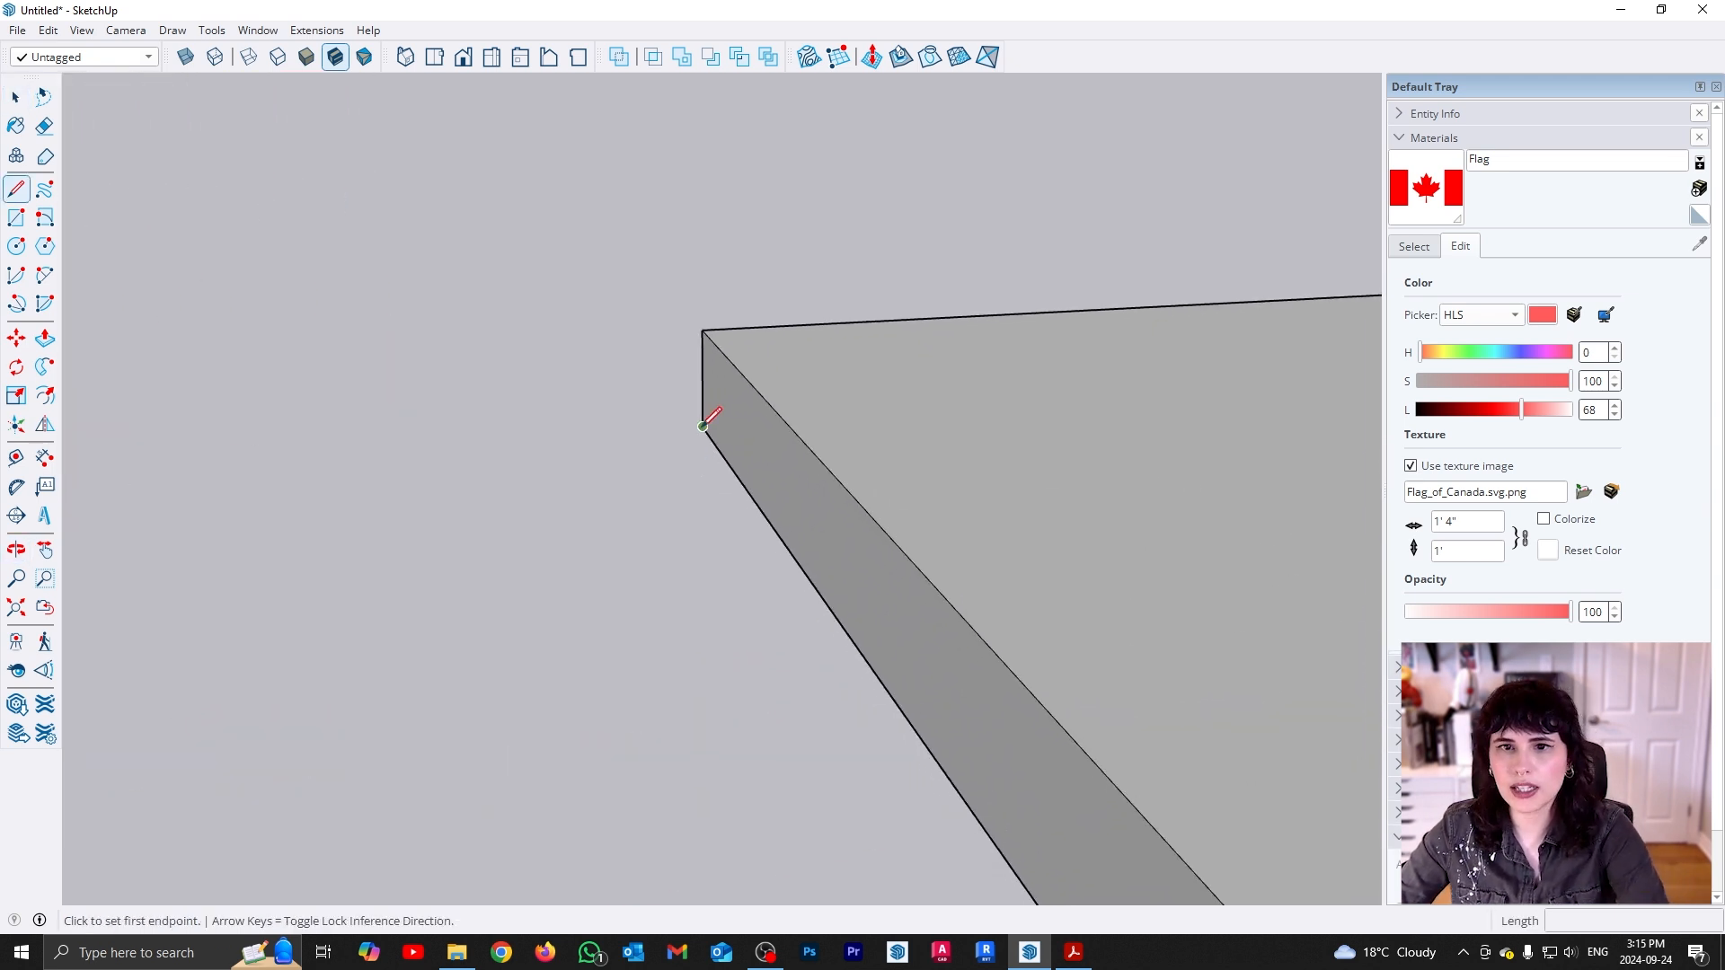
left_click(703, 425)
left_click(608, 434)
Draw connected arcs from the short line's outer end up to the slab's top corner, closing the moulded edge profile
key("a")
left_click(608, 434)
mouse_move(643, 374)
middle_mouse_down()
mouse_move(659, 296)
mouse_move(660, 390)
mouse_move(658, 370)
middle_mouse_up()
left_click(657, 377)
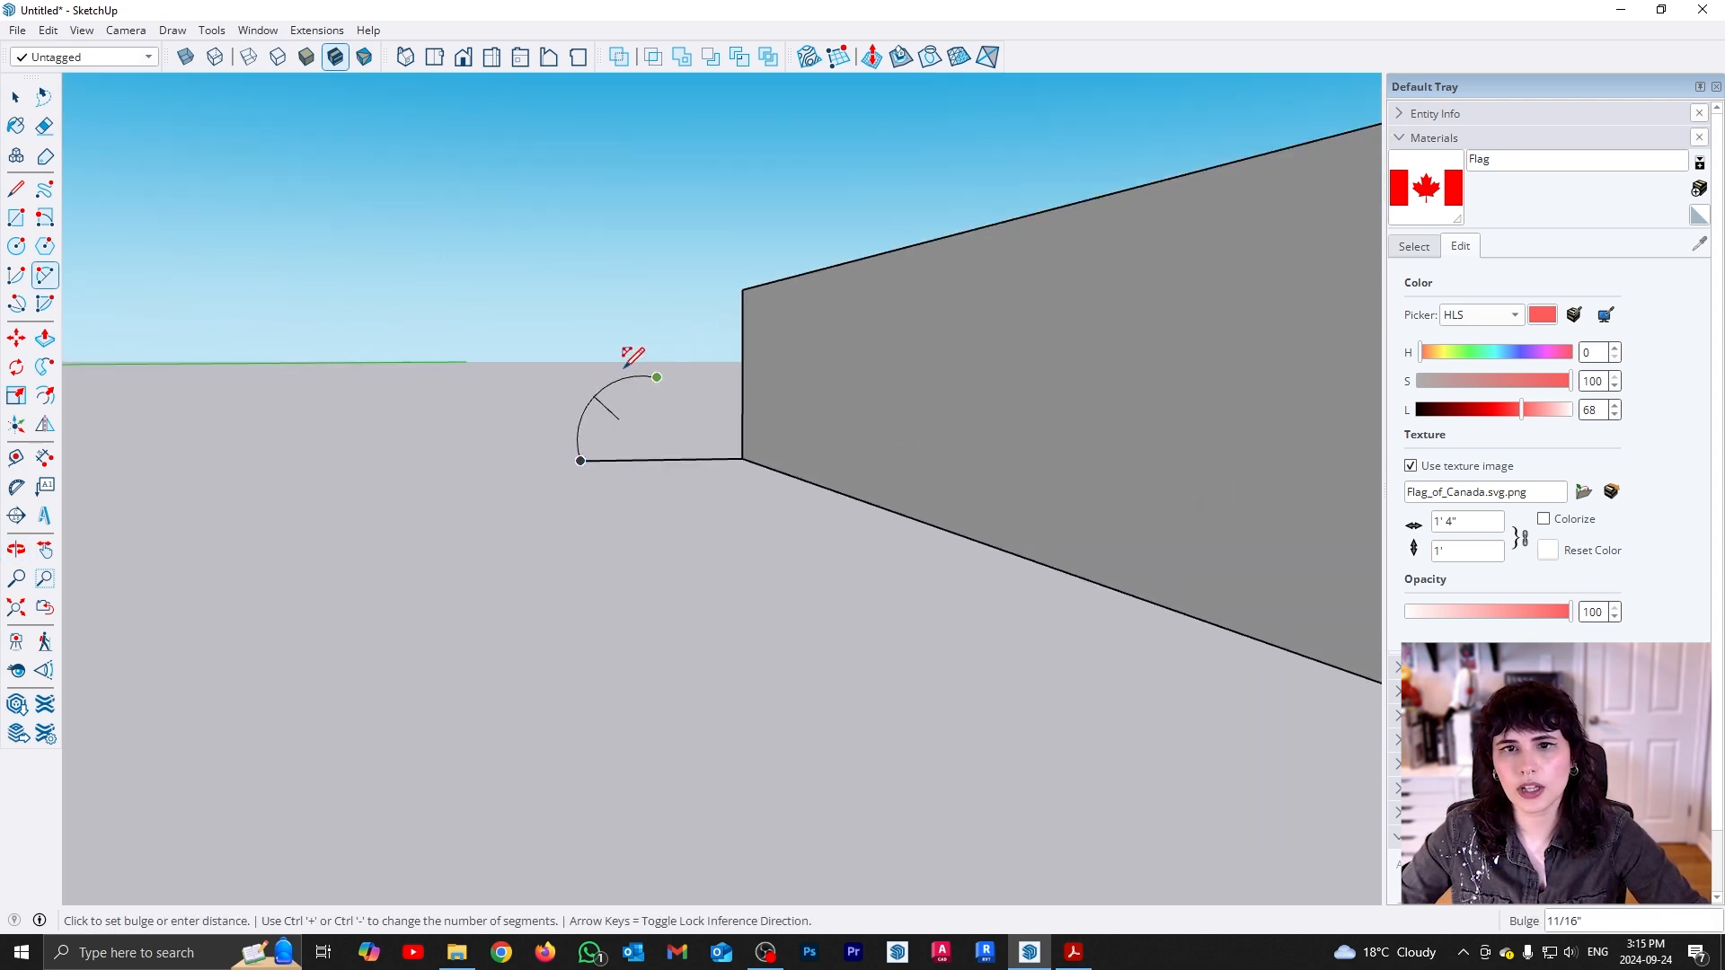
left_click(627, 356)
left_click(700, 349)
left_click(700, 349)
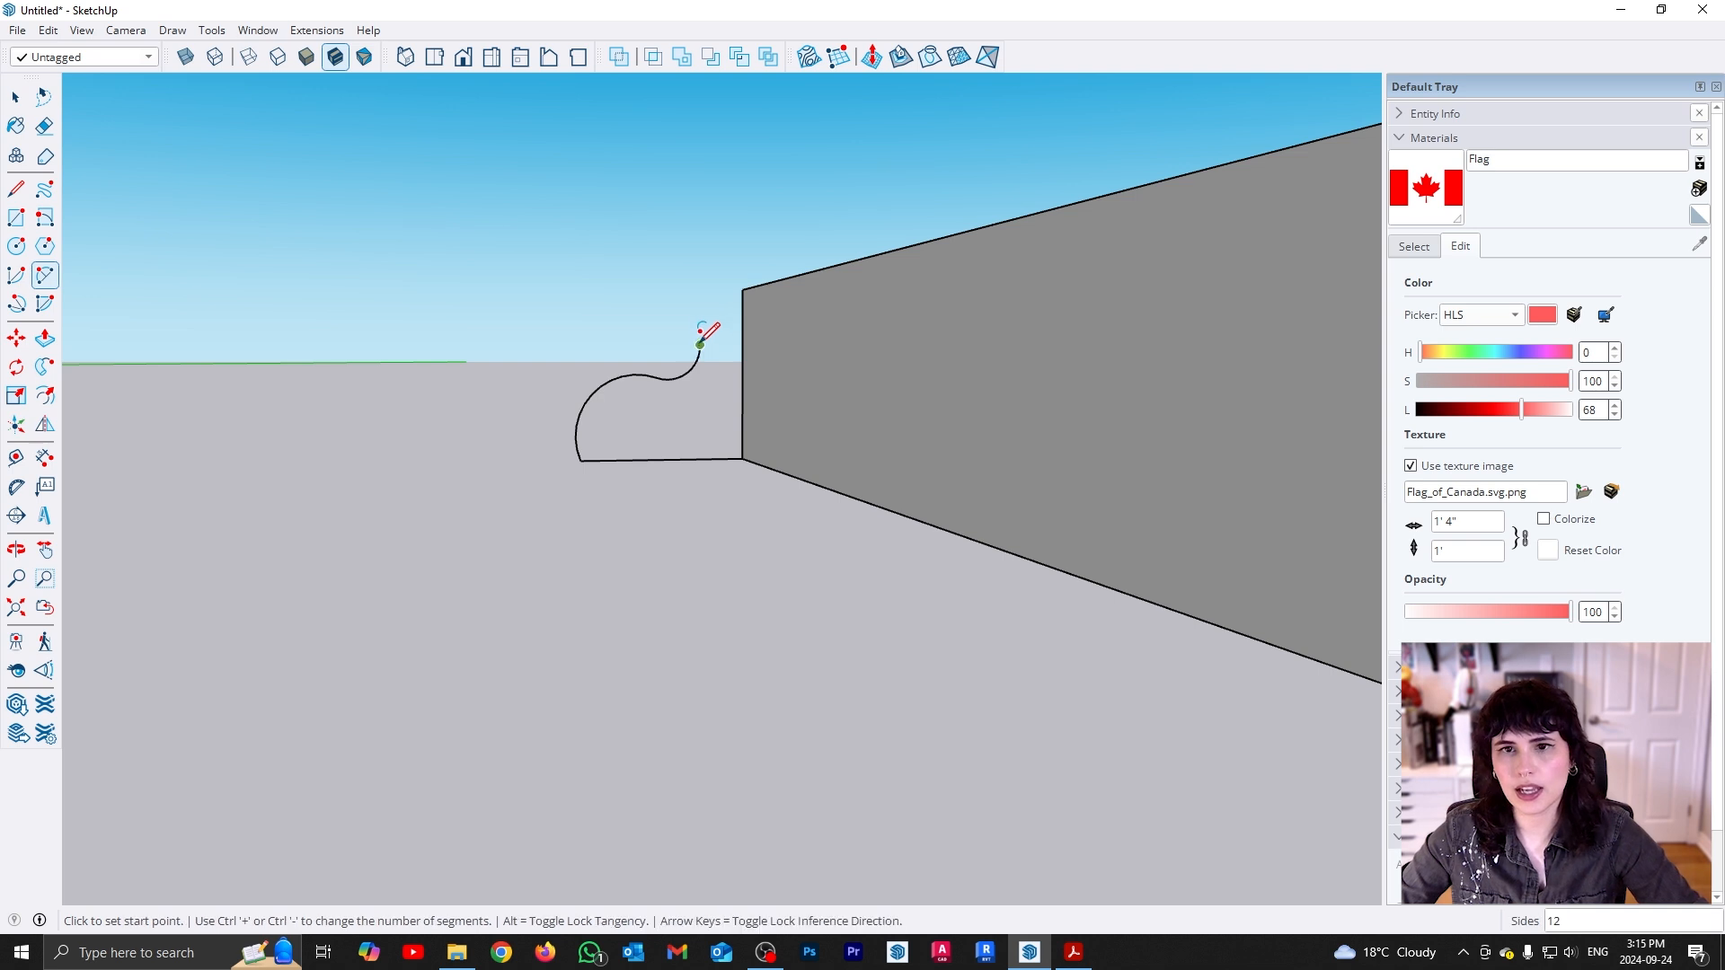
left_click(743, 288)
key("space")
Sweep the edge profile with Follow Me along the slab's front and both end top edges
middle_click_drag(889, 395, 677, 686)
scroll(684, 598, "down", 10)
middle_click_drag(690, 604, 770, 616)
scroll(770, 616, "up", 5)
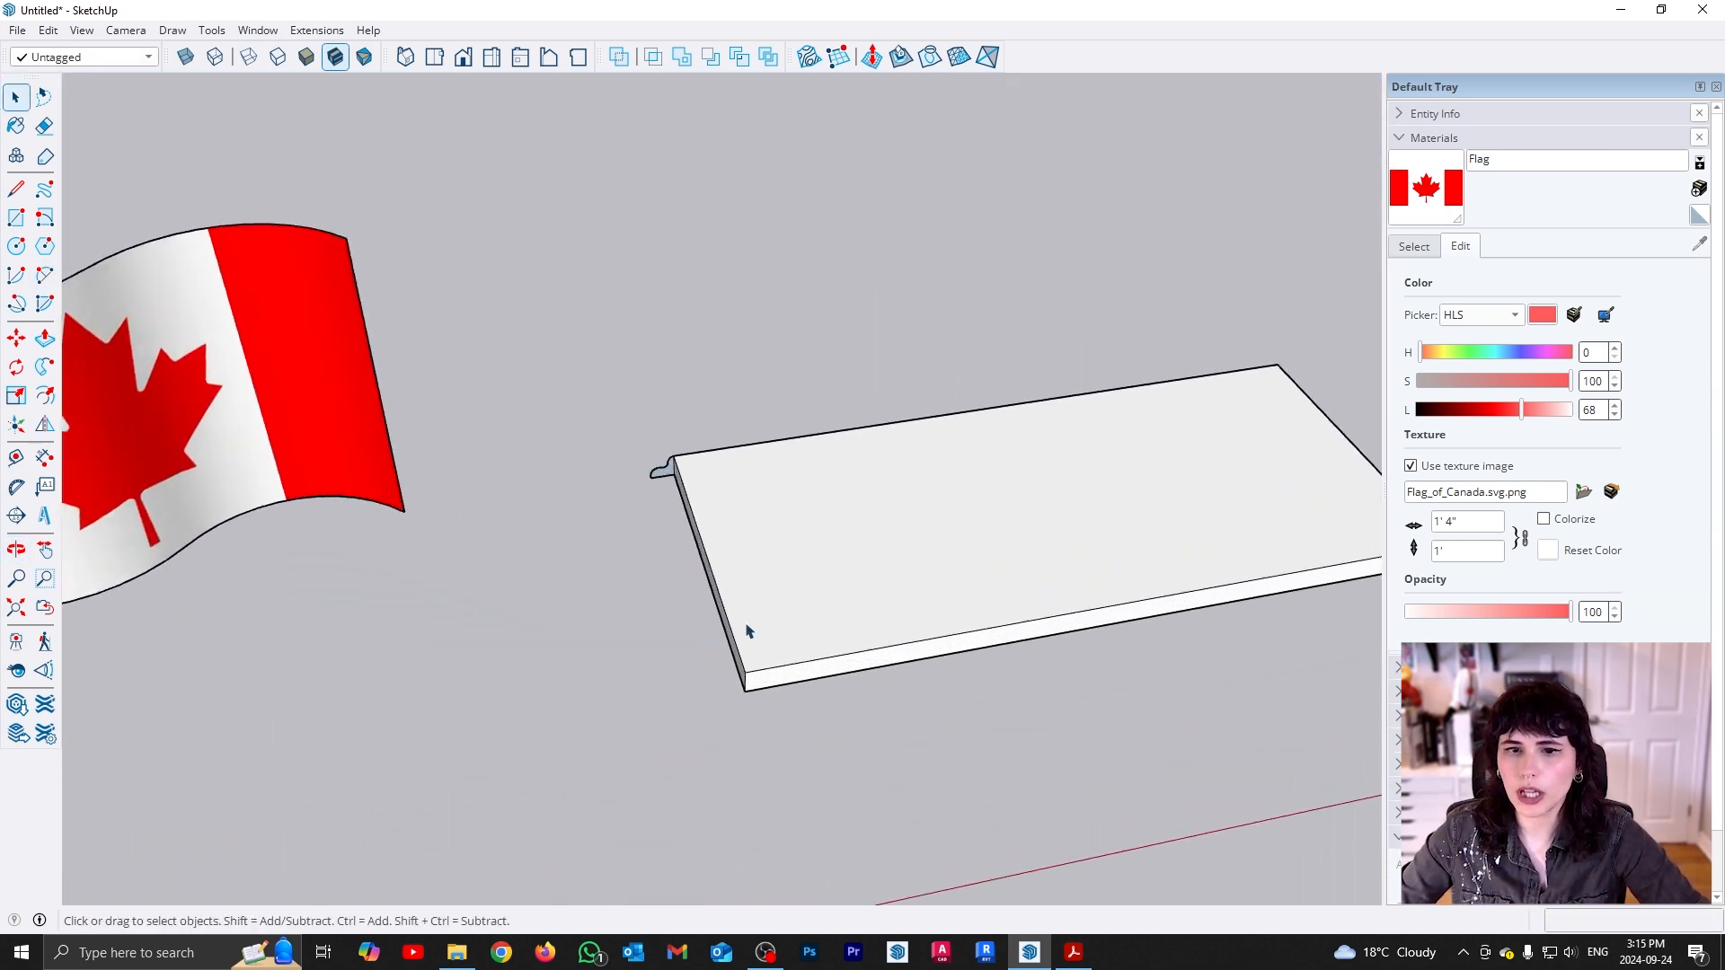
left_click(787, 654)
left_click(1050, 581, "ctrl")
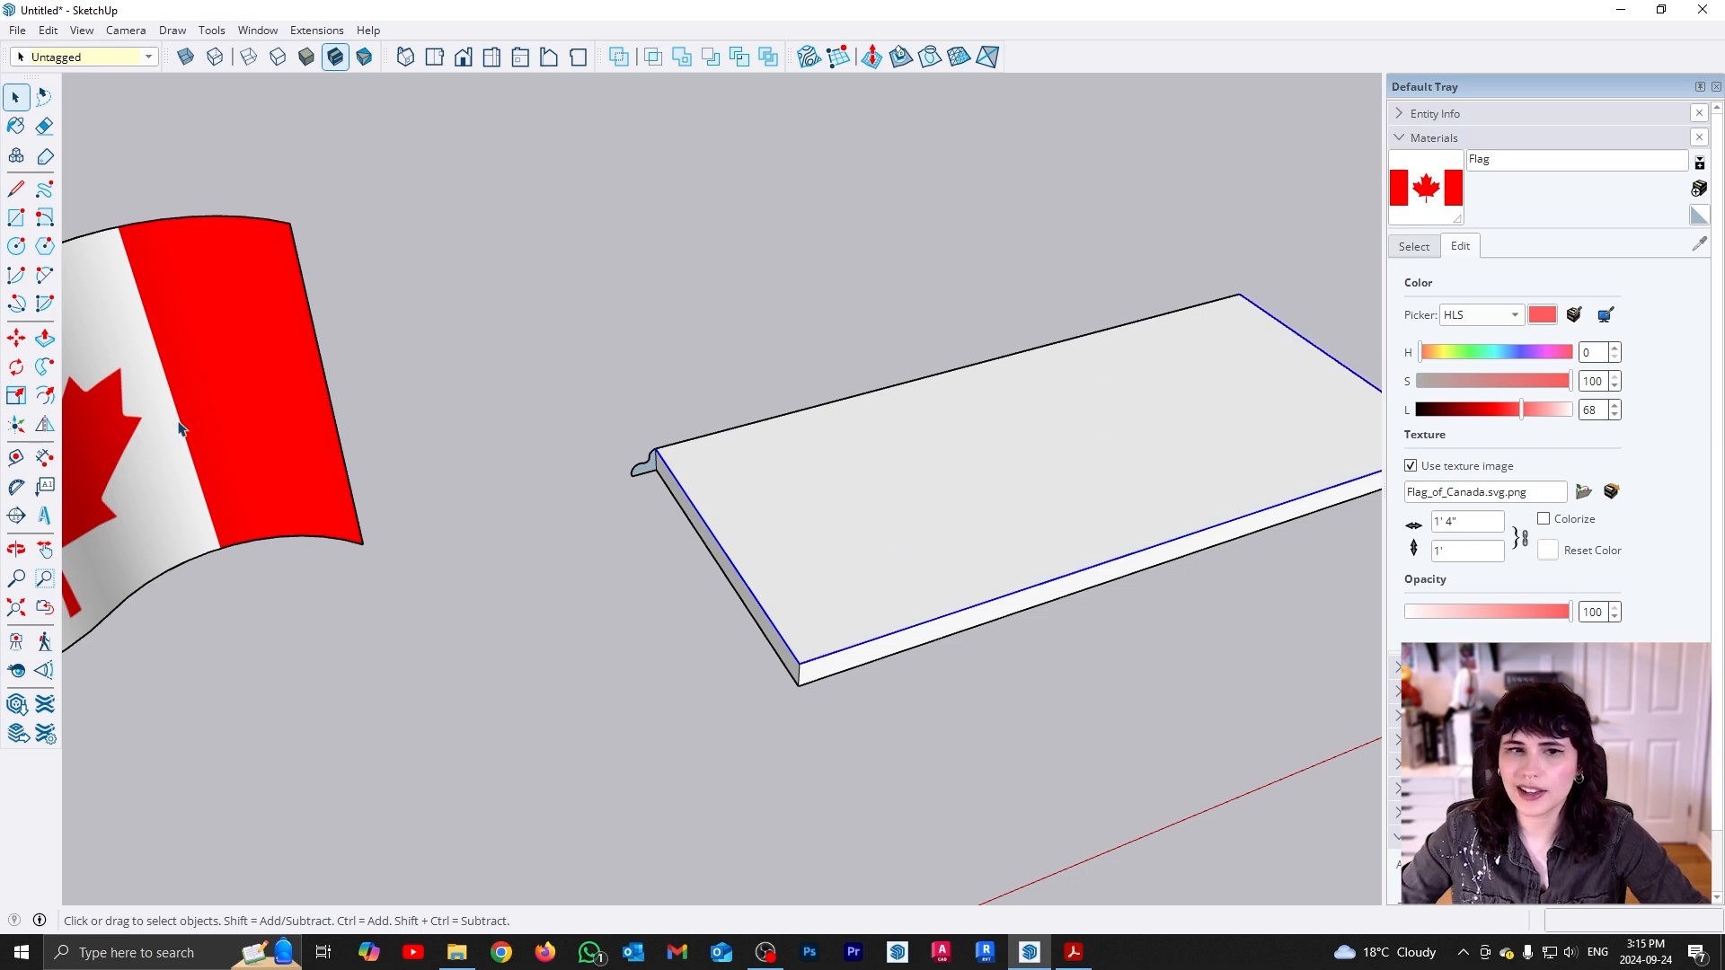
left_click(45, 367)
left_click(640, 467)
key("space")
Select all of the countertop's connected geometry and make it a group
middle_click_drag(1165, 726, 1060, 665)
triple_click(828, 584)
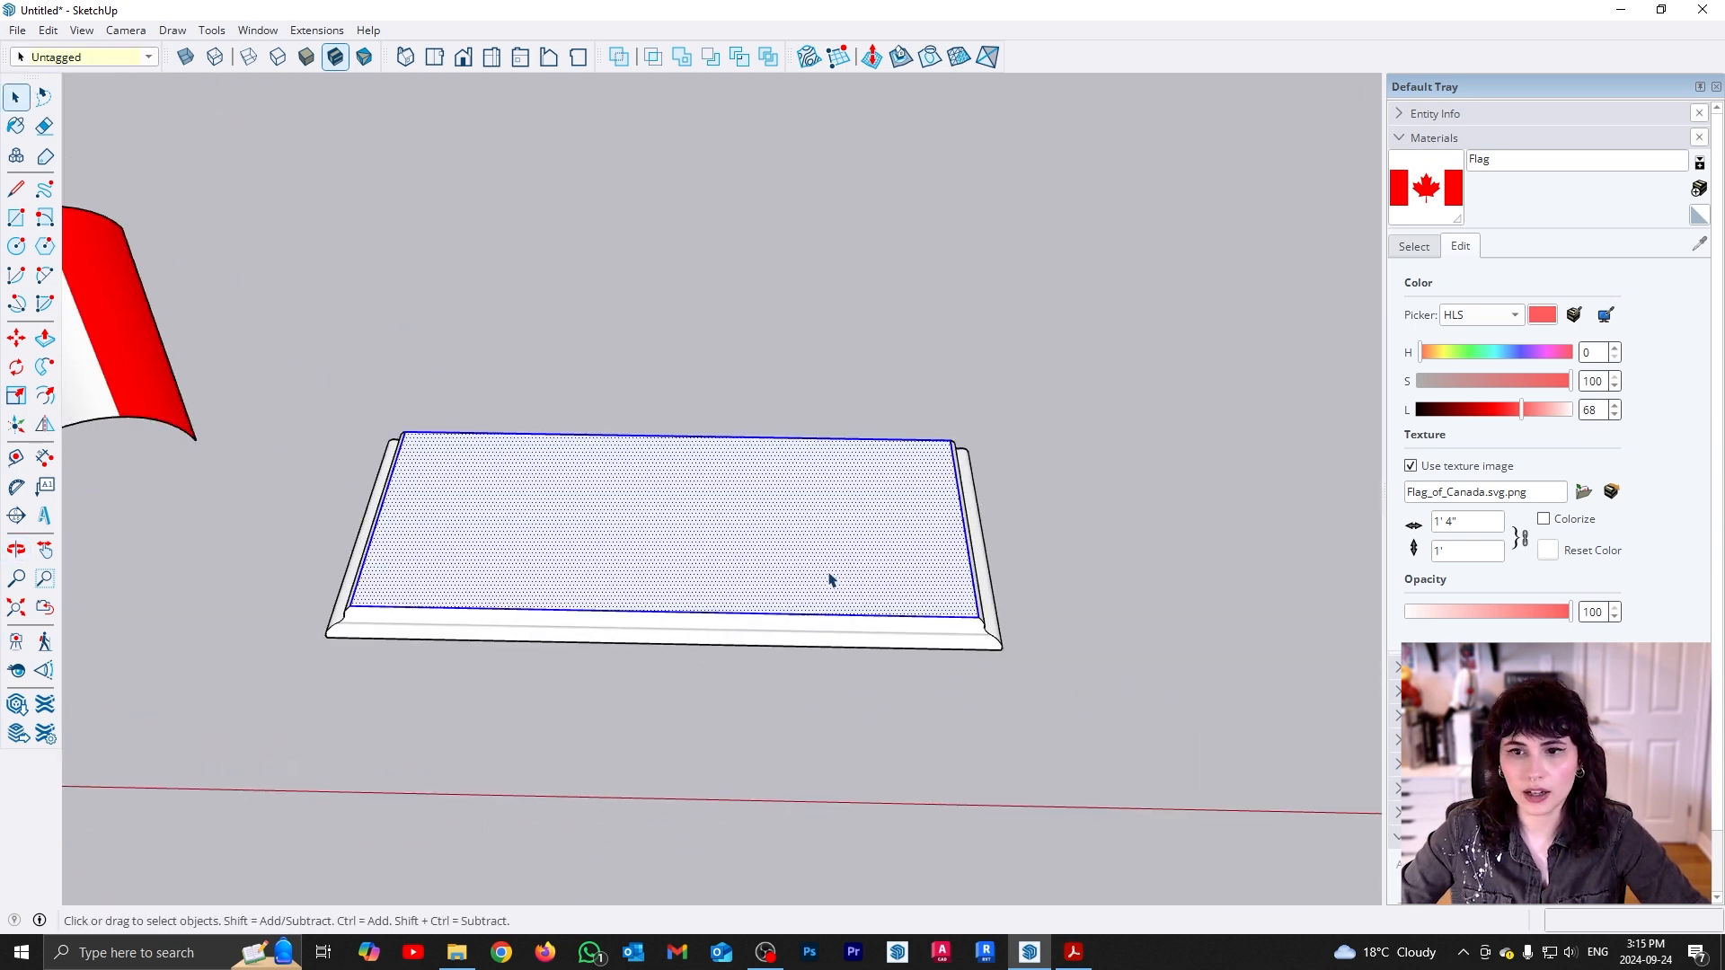
left_click(1204, 694)
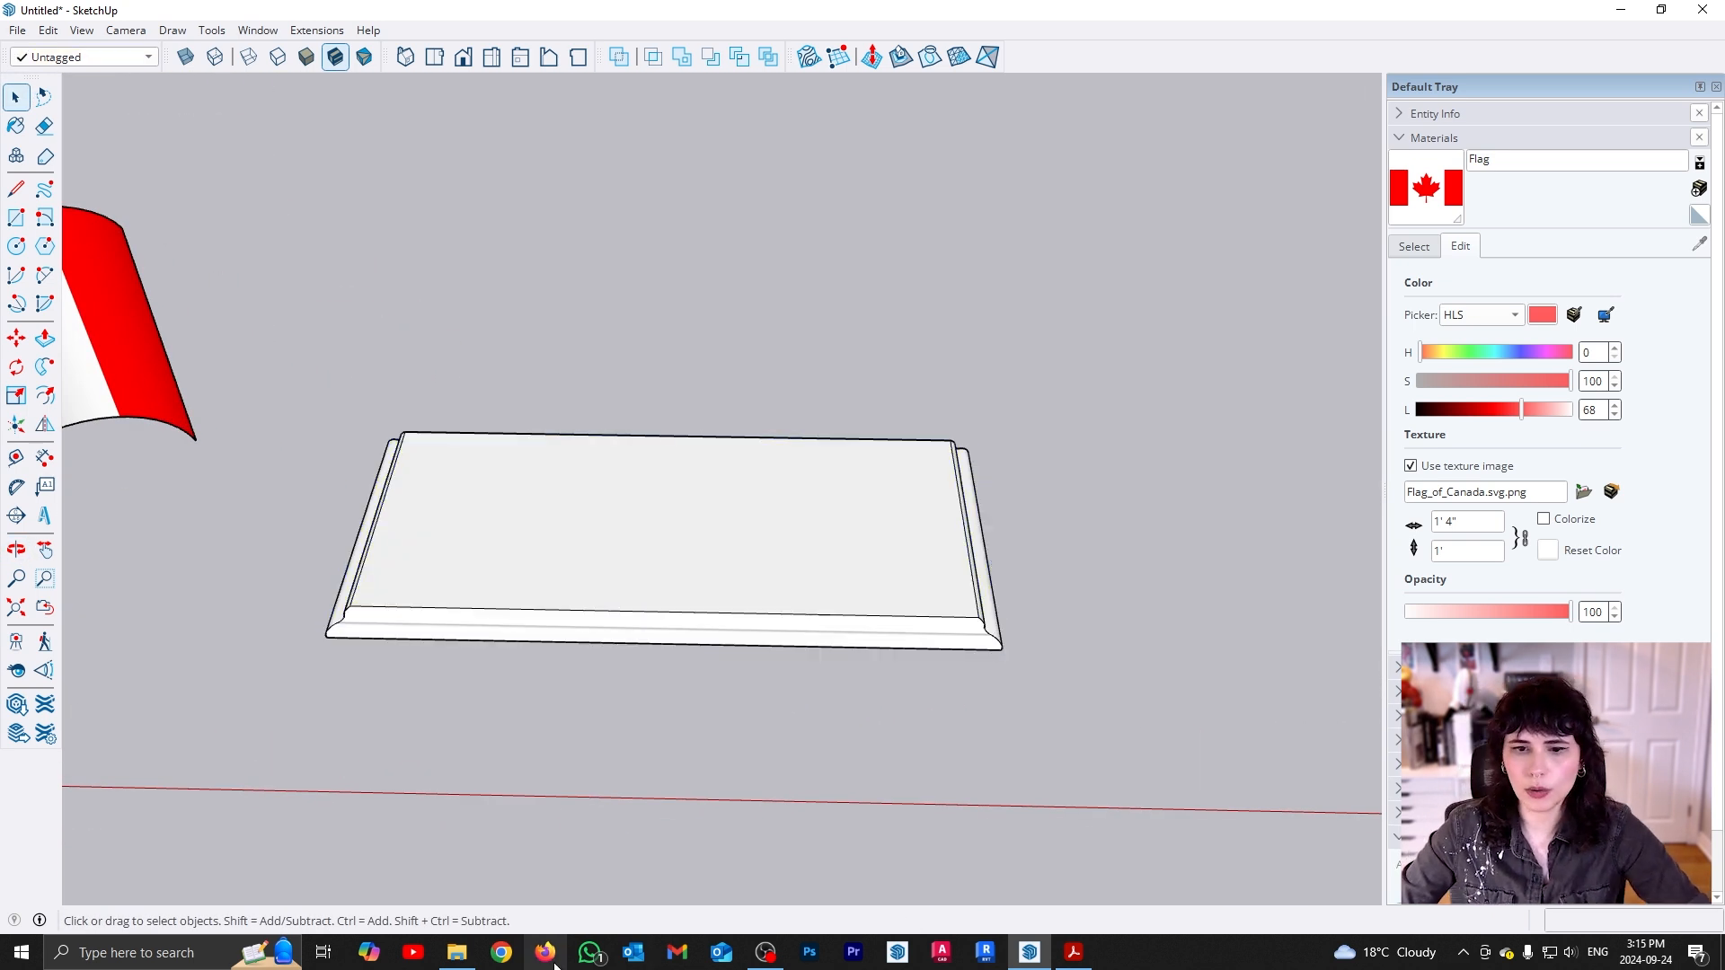
Create a new material named Marble using the JPG on the Desktop whose file name starts with 534a4901
left_click(1699, 188)
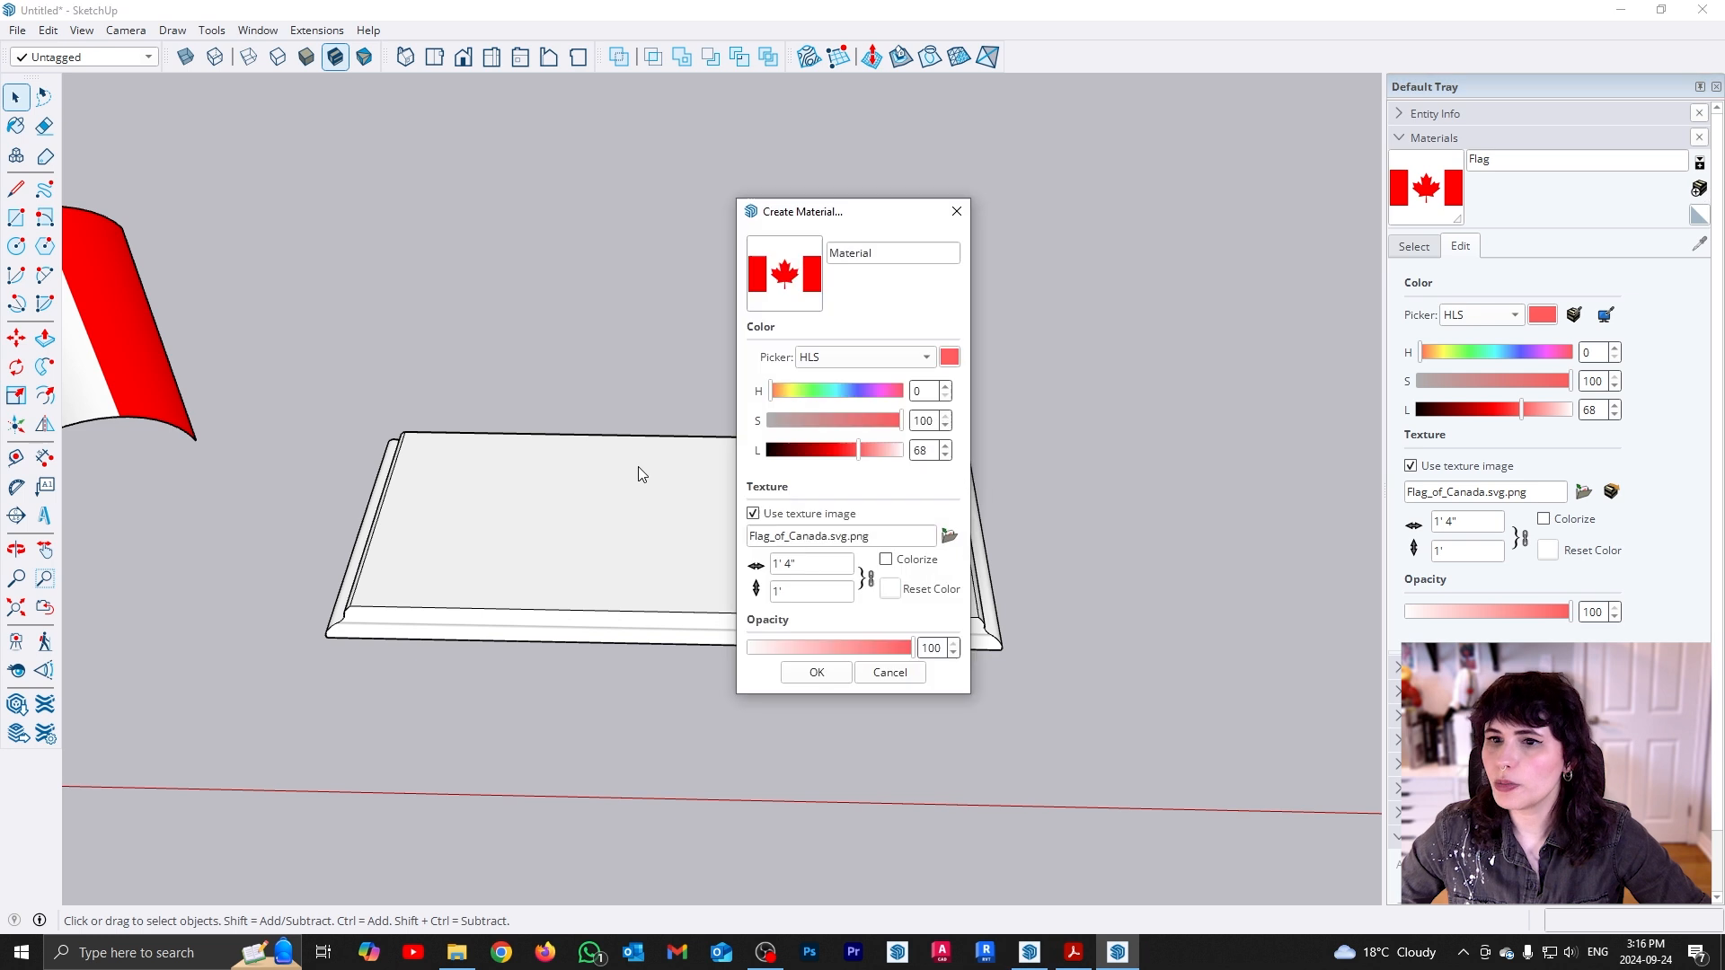
type("MAr")
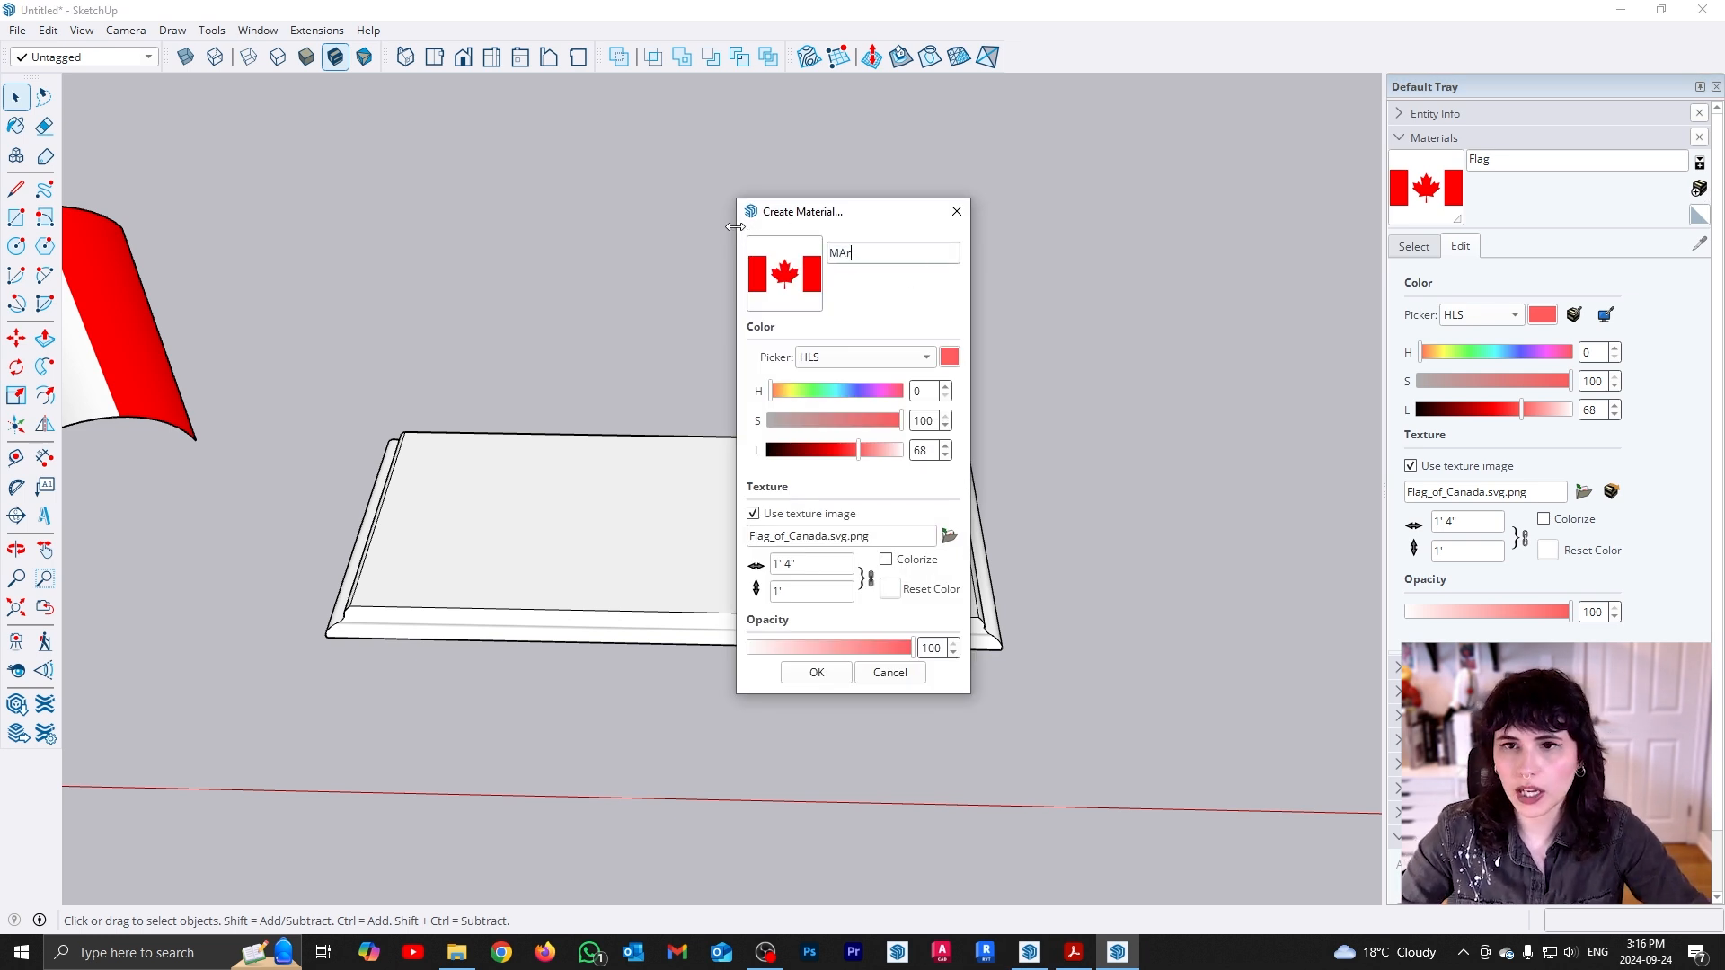
left_click(949, 536)
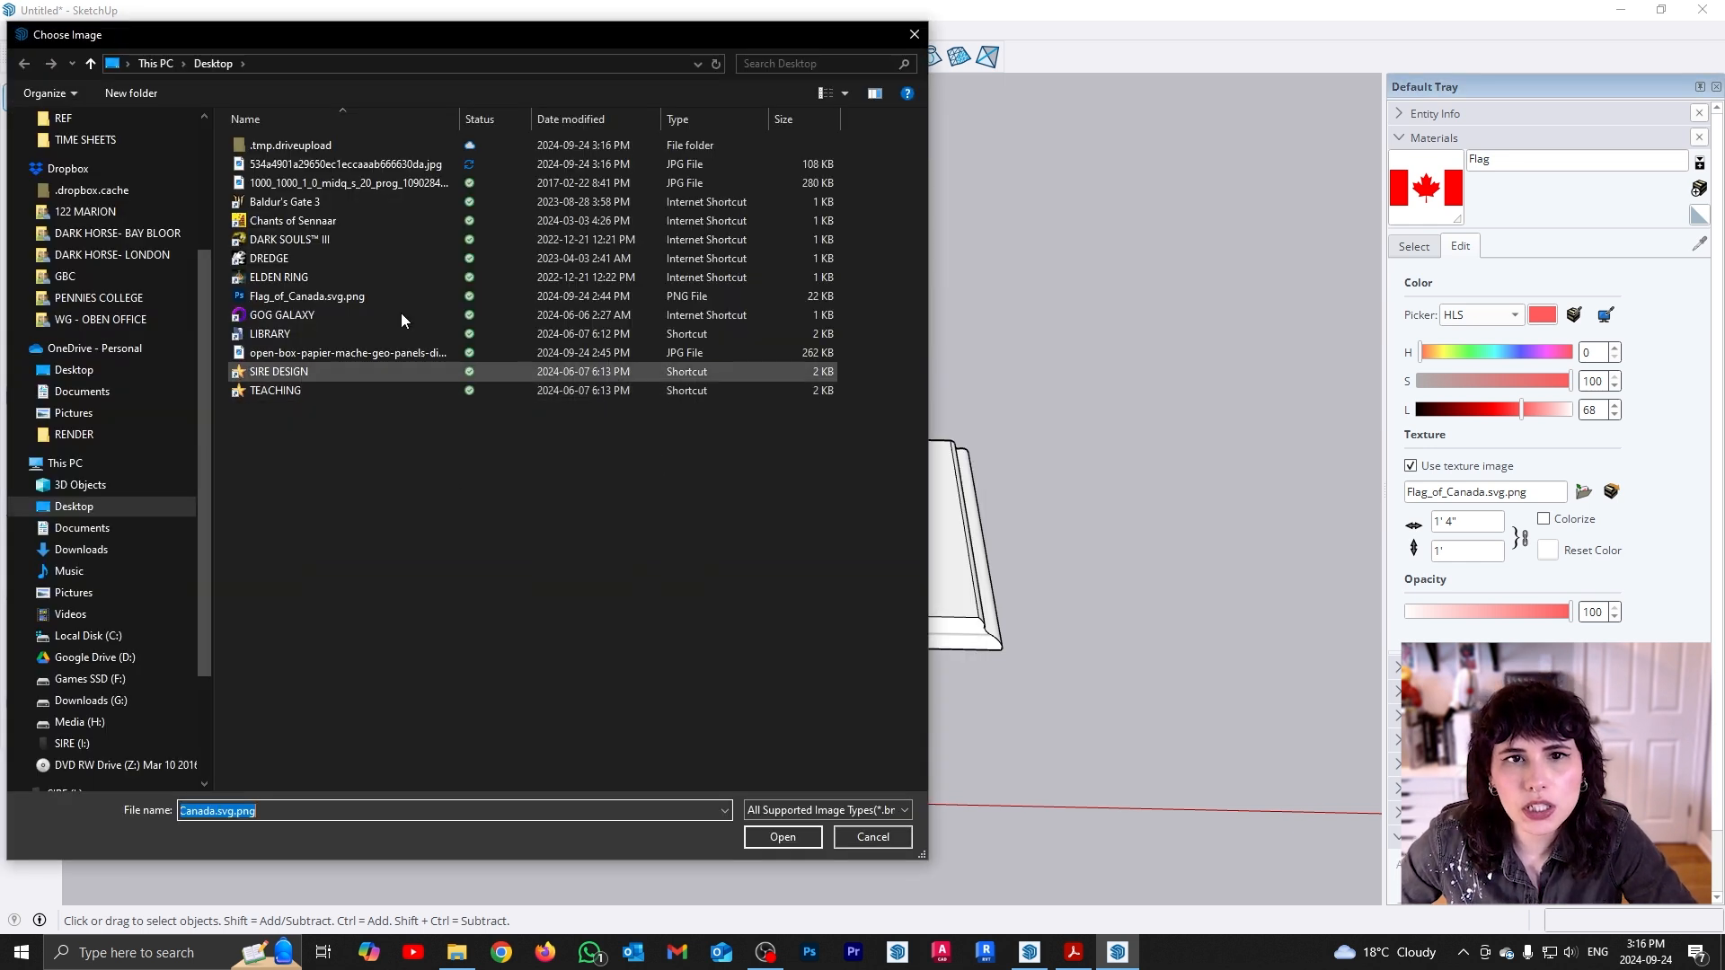
double_click(359, 165)
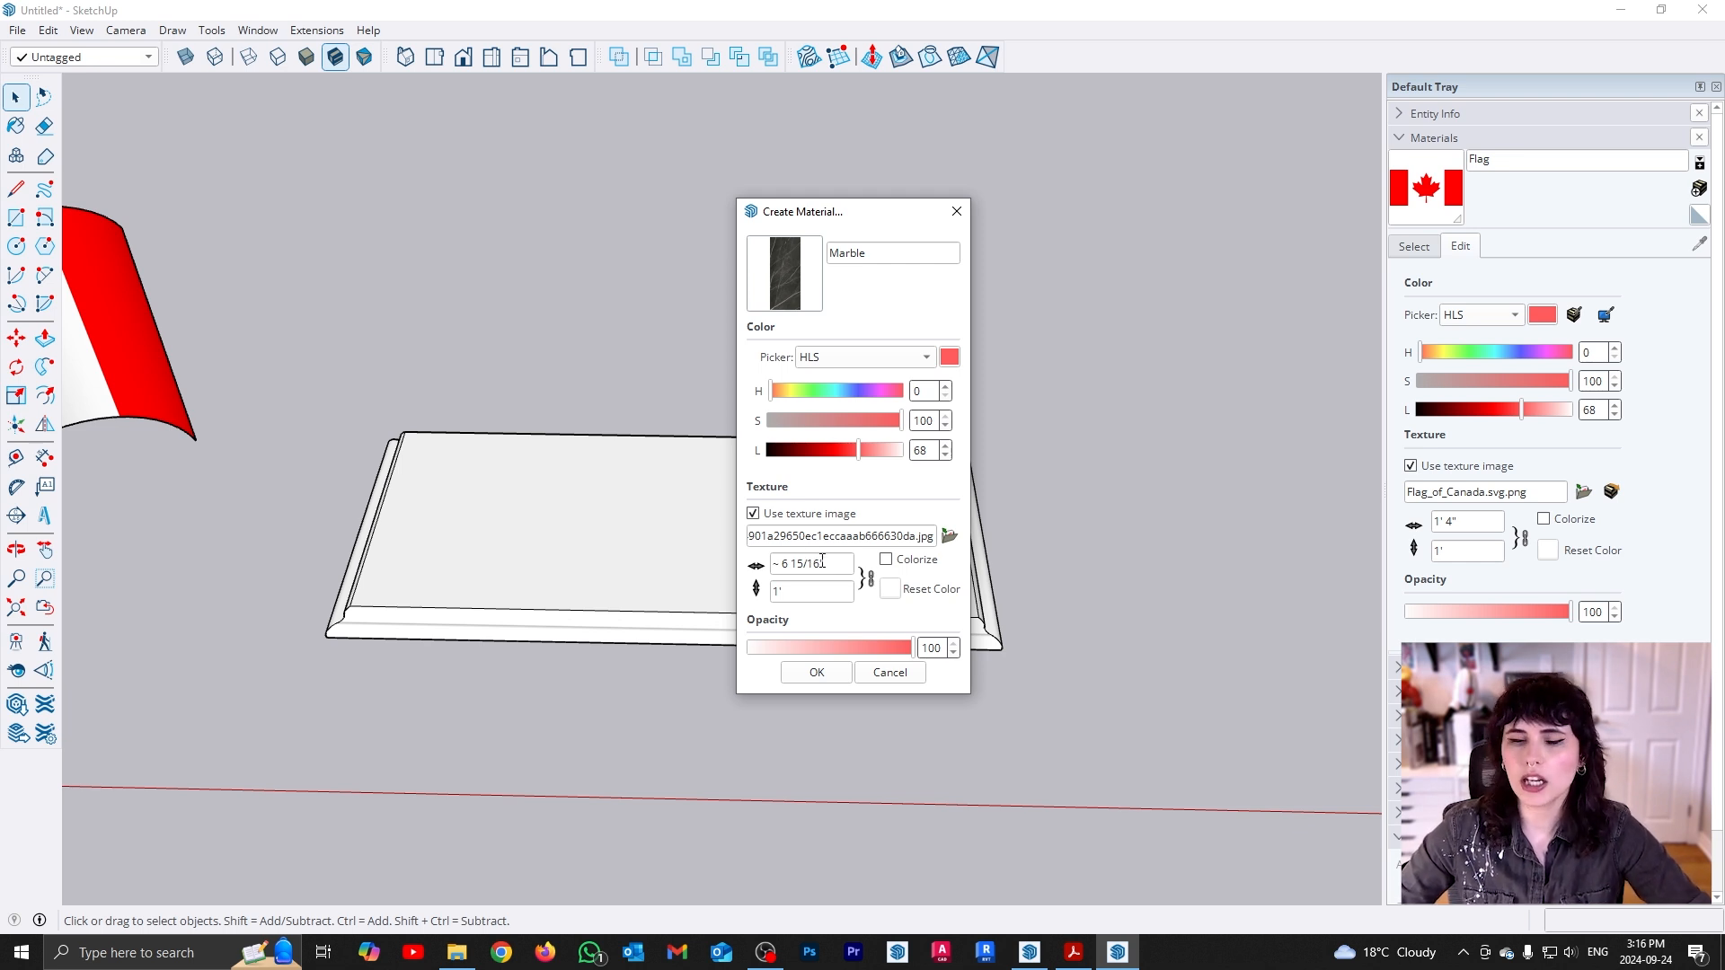
left_click(842, 672)
Paint the countertop group with the Marble material
mouse_move(840, 662)
middle_mouse_down()
mouse_move(755, 667)
mouse_move(744, 636)
middle_mouse_up()
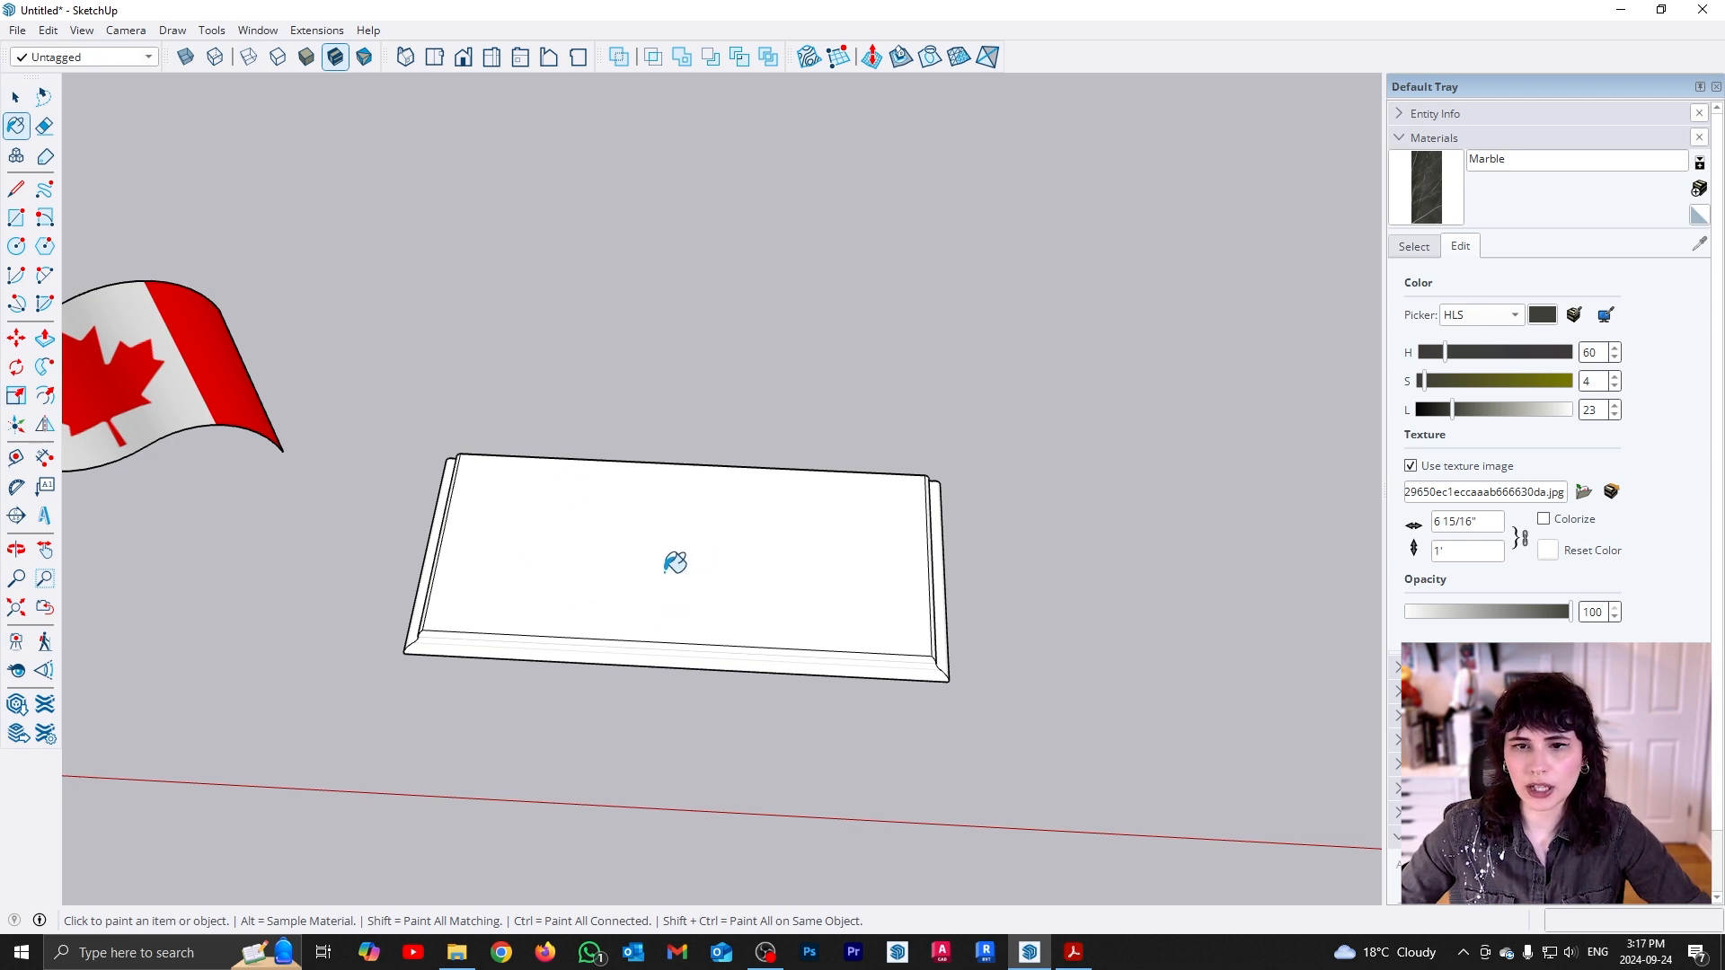
left_click(675, 562)
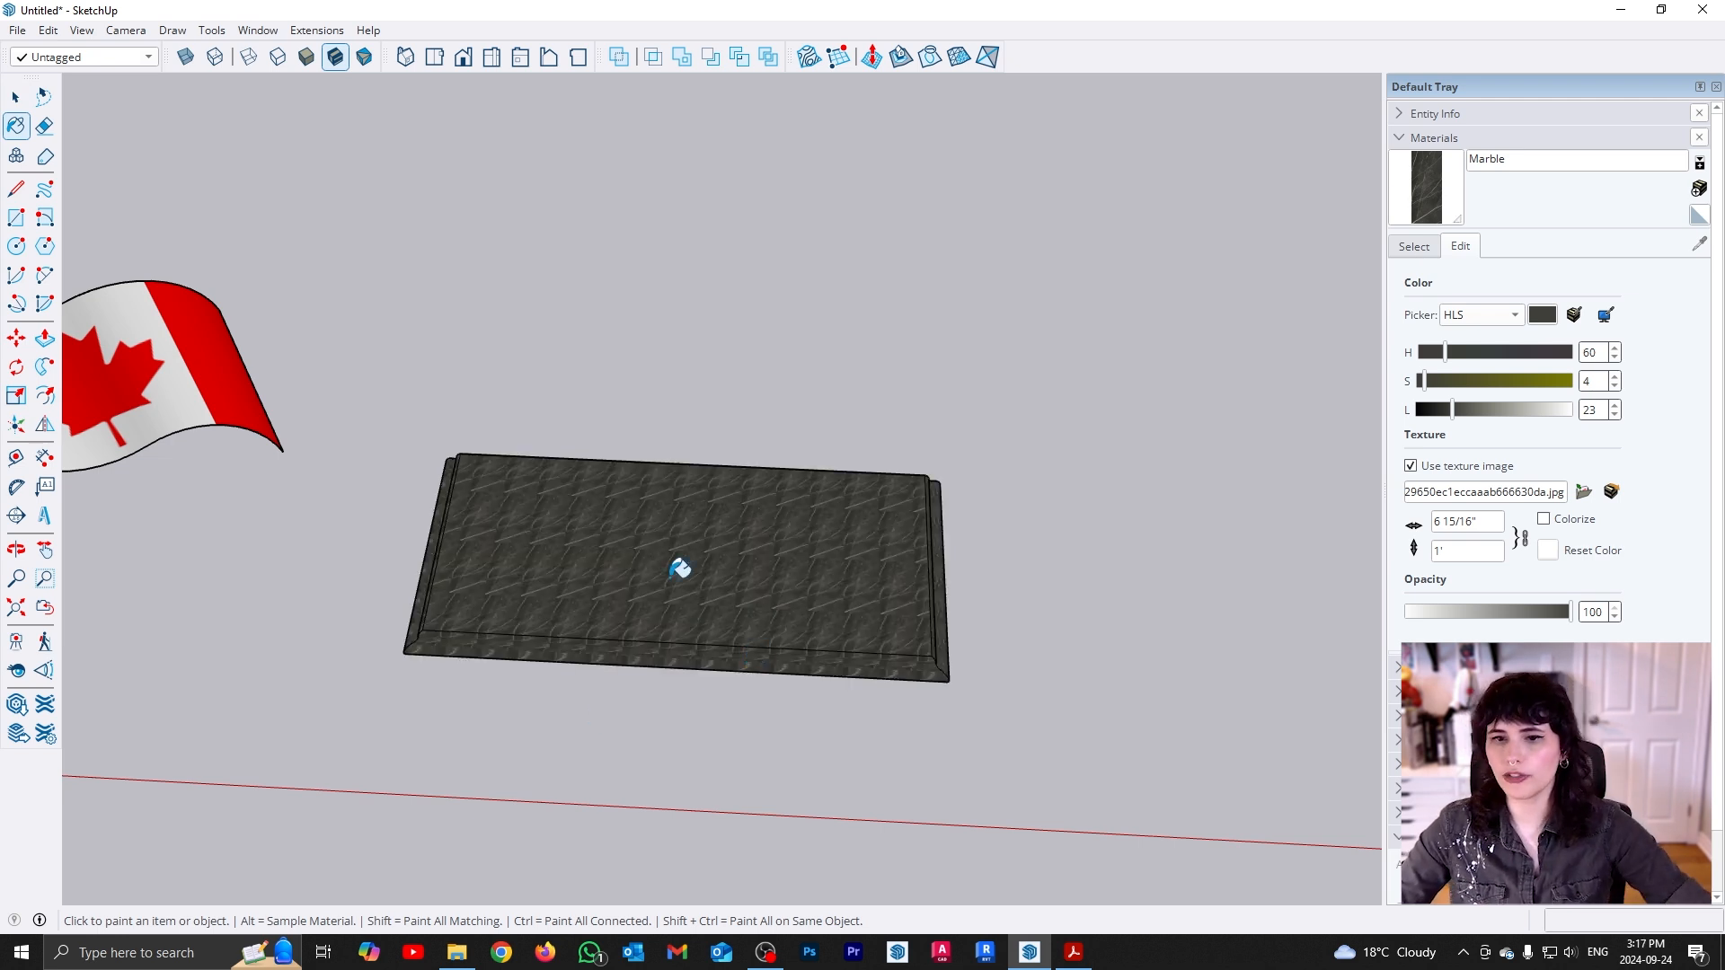
scroll(662, 636, "up", 6)
key("space")
Unlock the Marble texture's aspect ratio, set its size to 3' wide by 6' high, and lock the ratio again
scroll(662, 636, "up", 2)
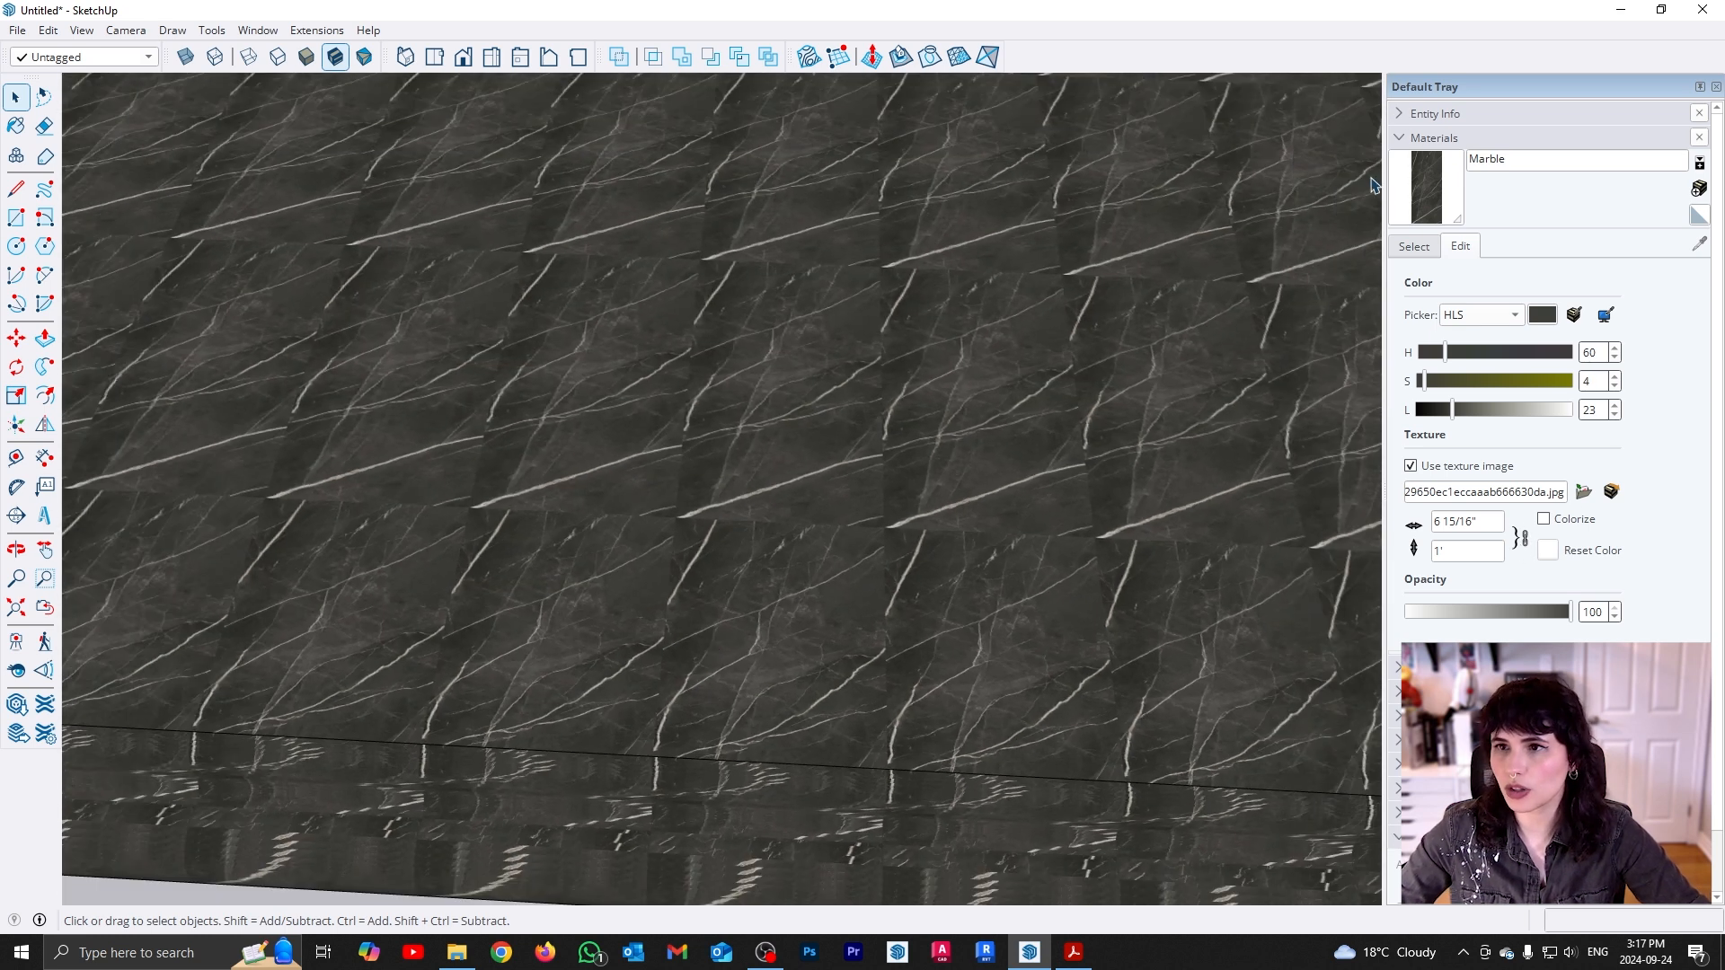
left_click(1524, 538)
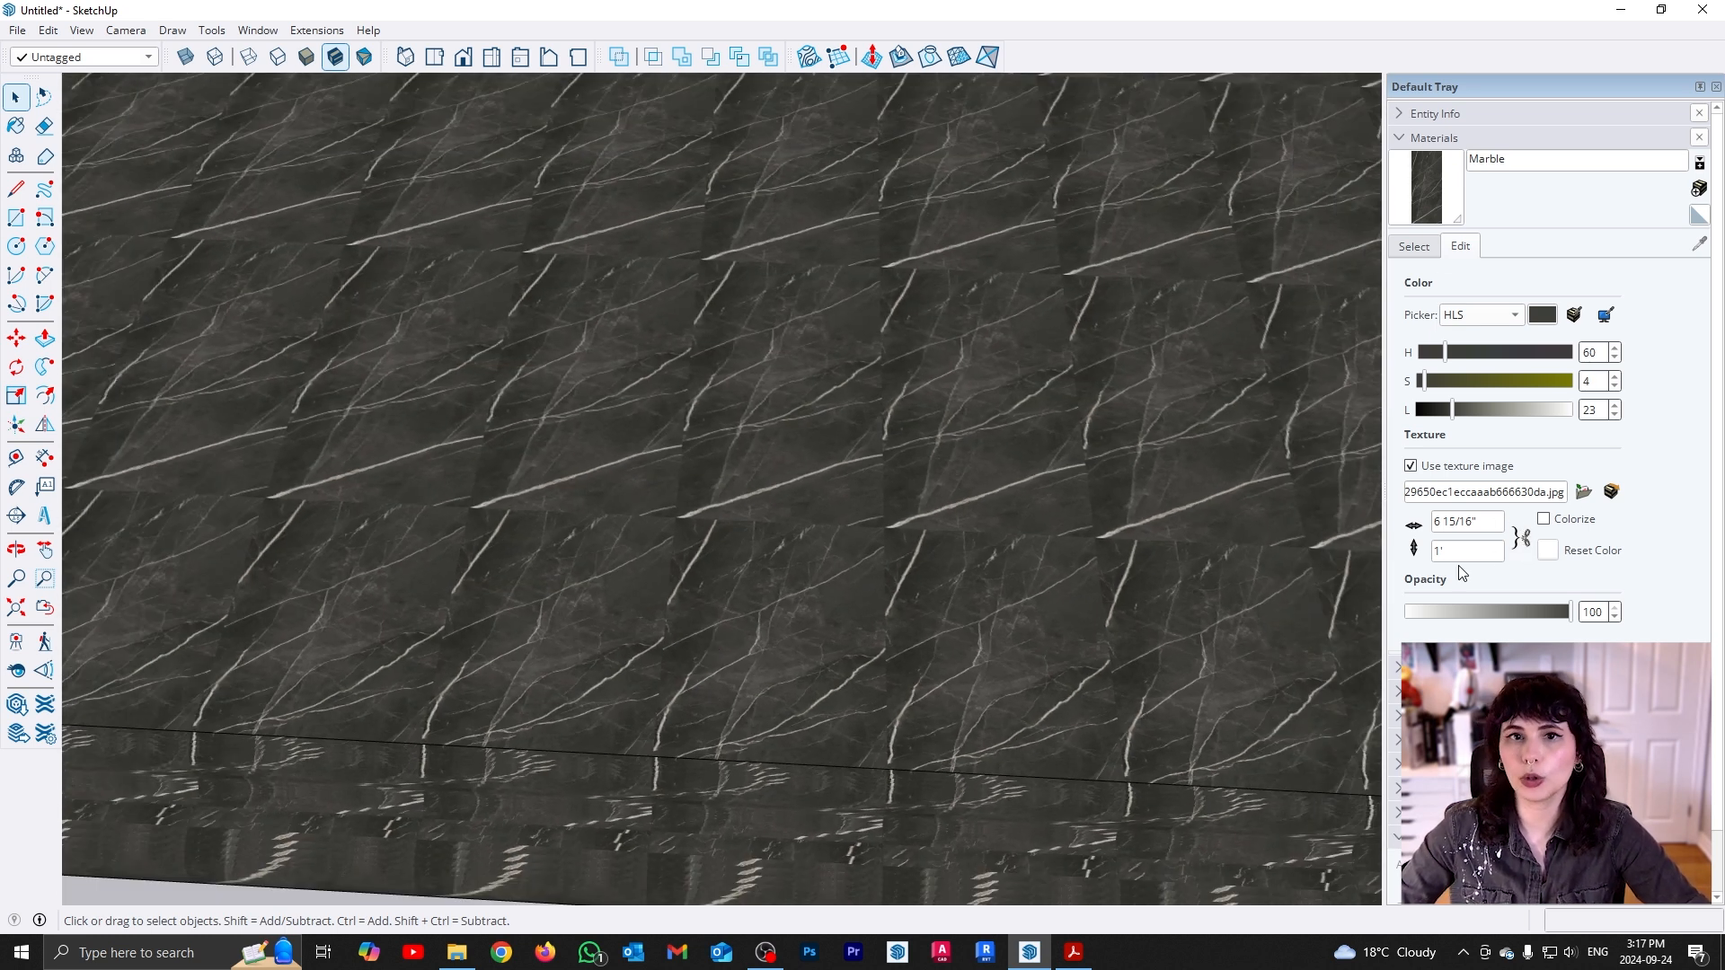
left_click(1463, 558)
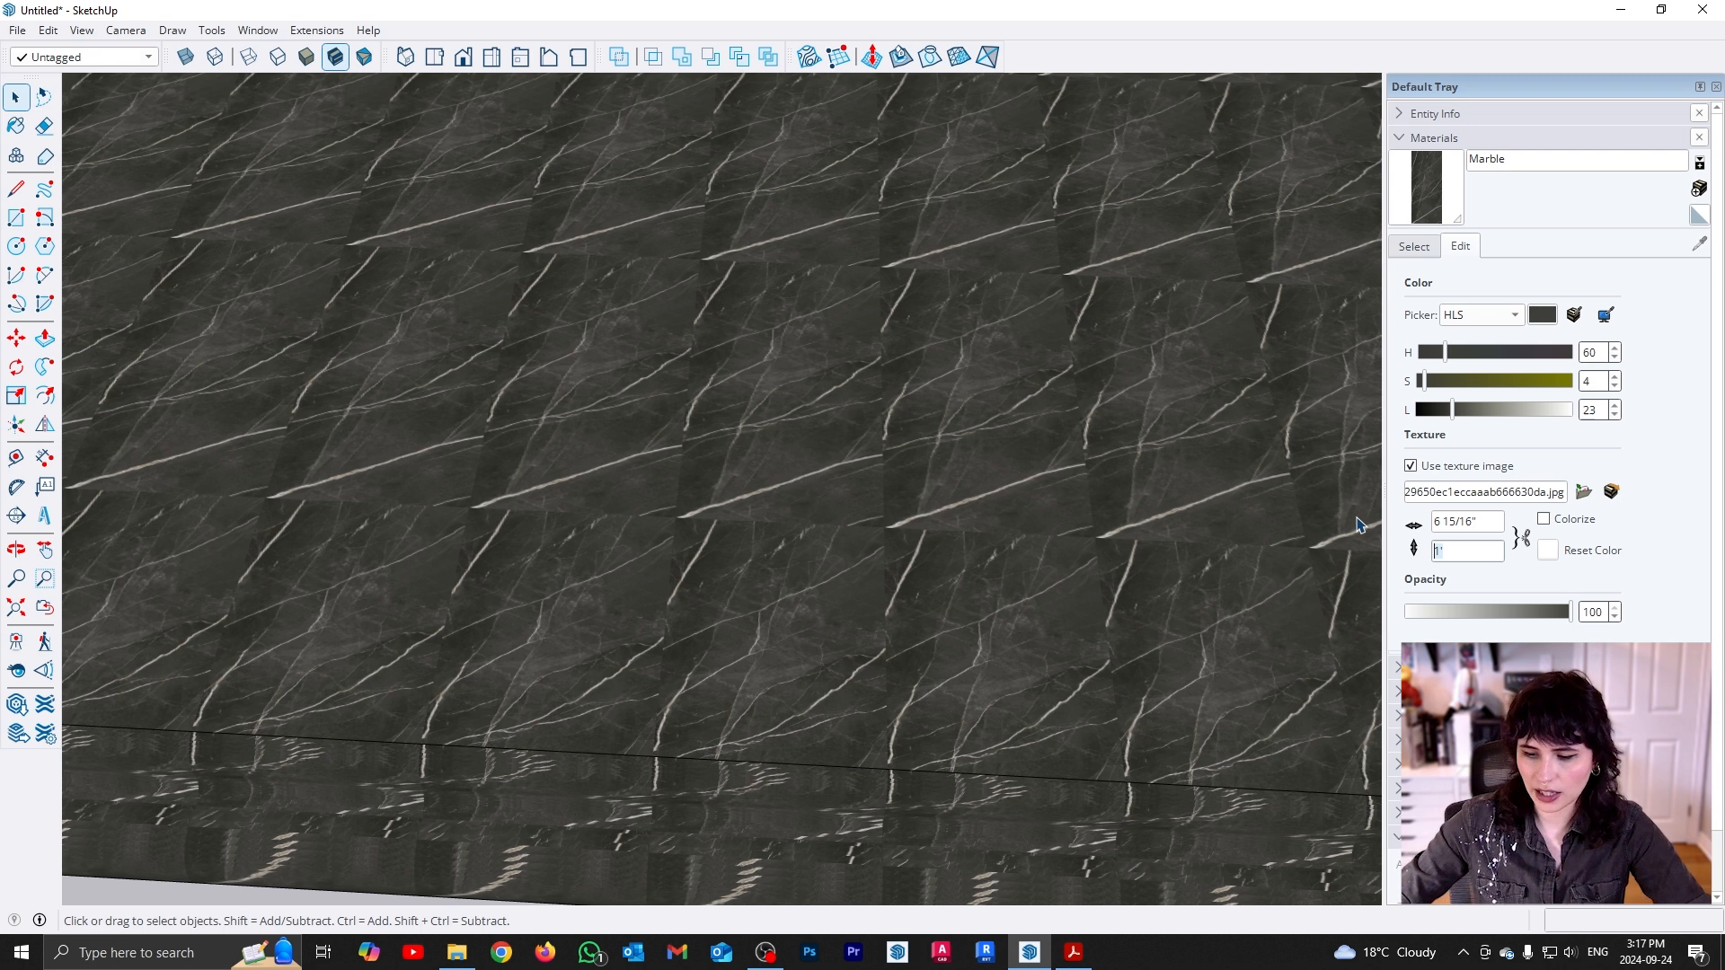
type("6'")
left_click_drag(1491, 524, 1381, 509)
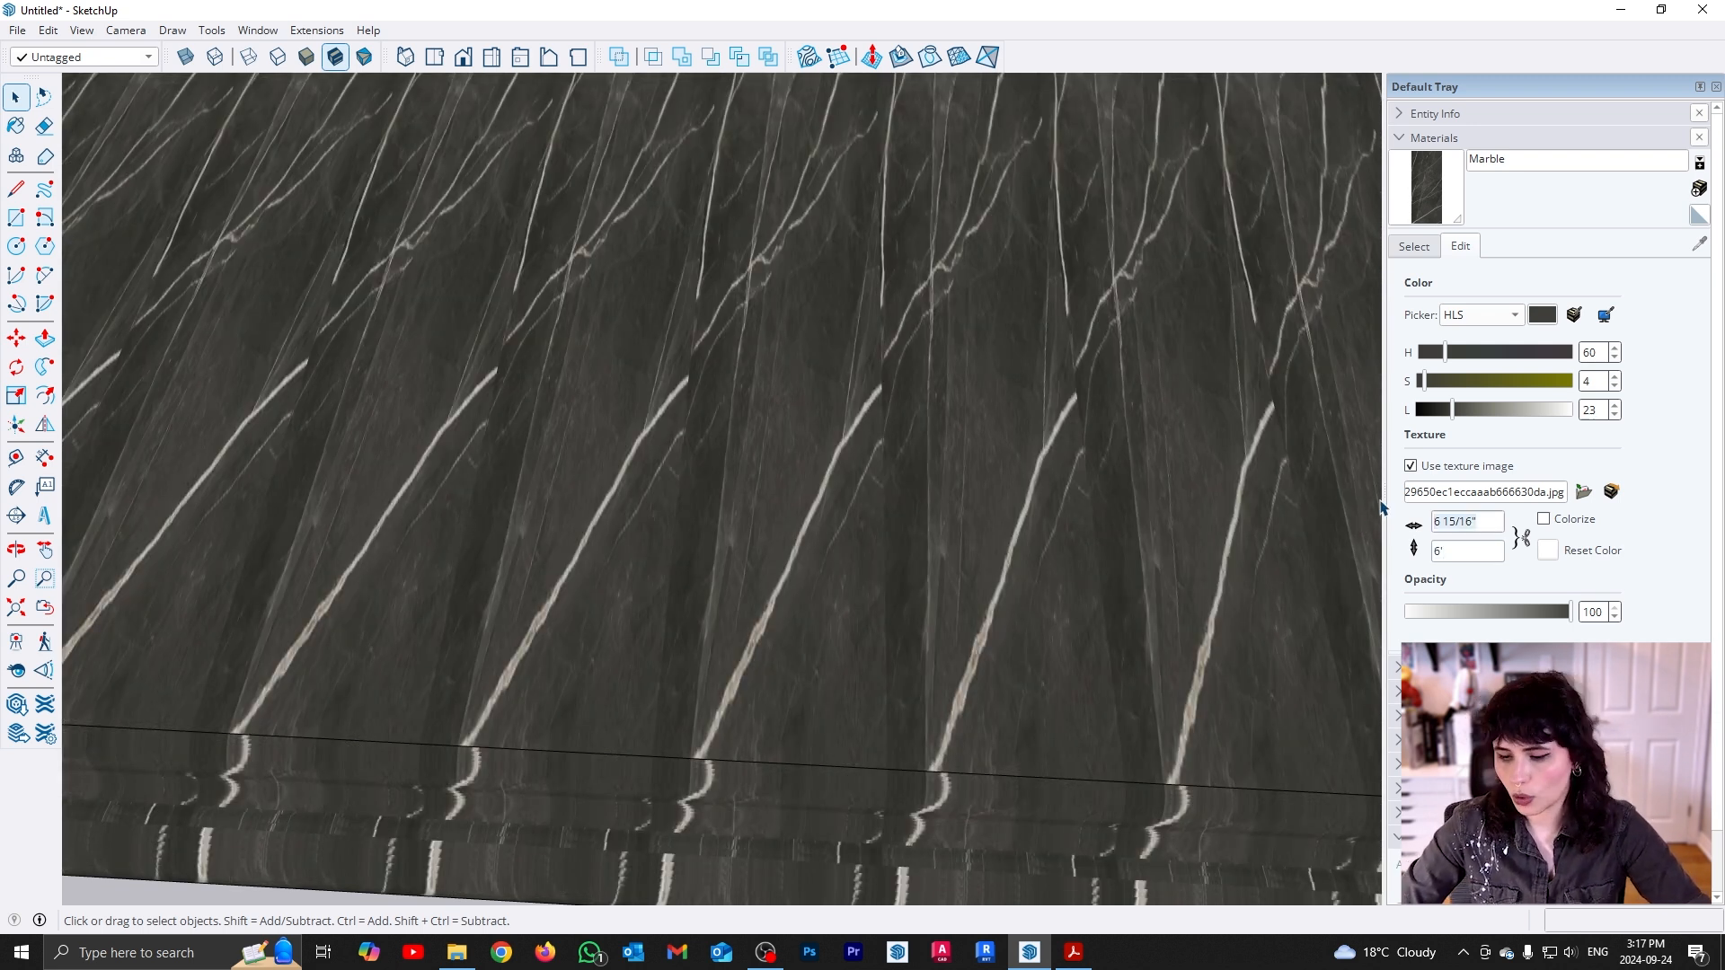
type("3'")
left_click(1522, 545)
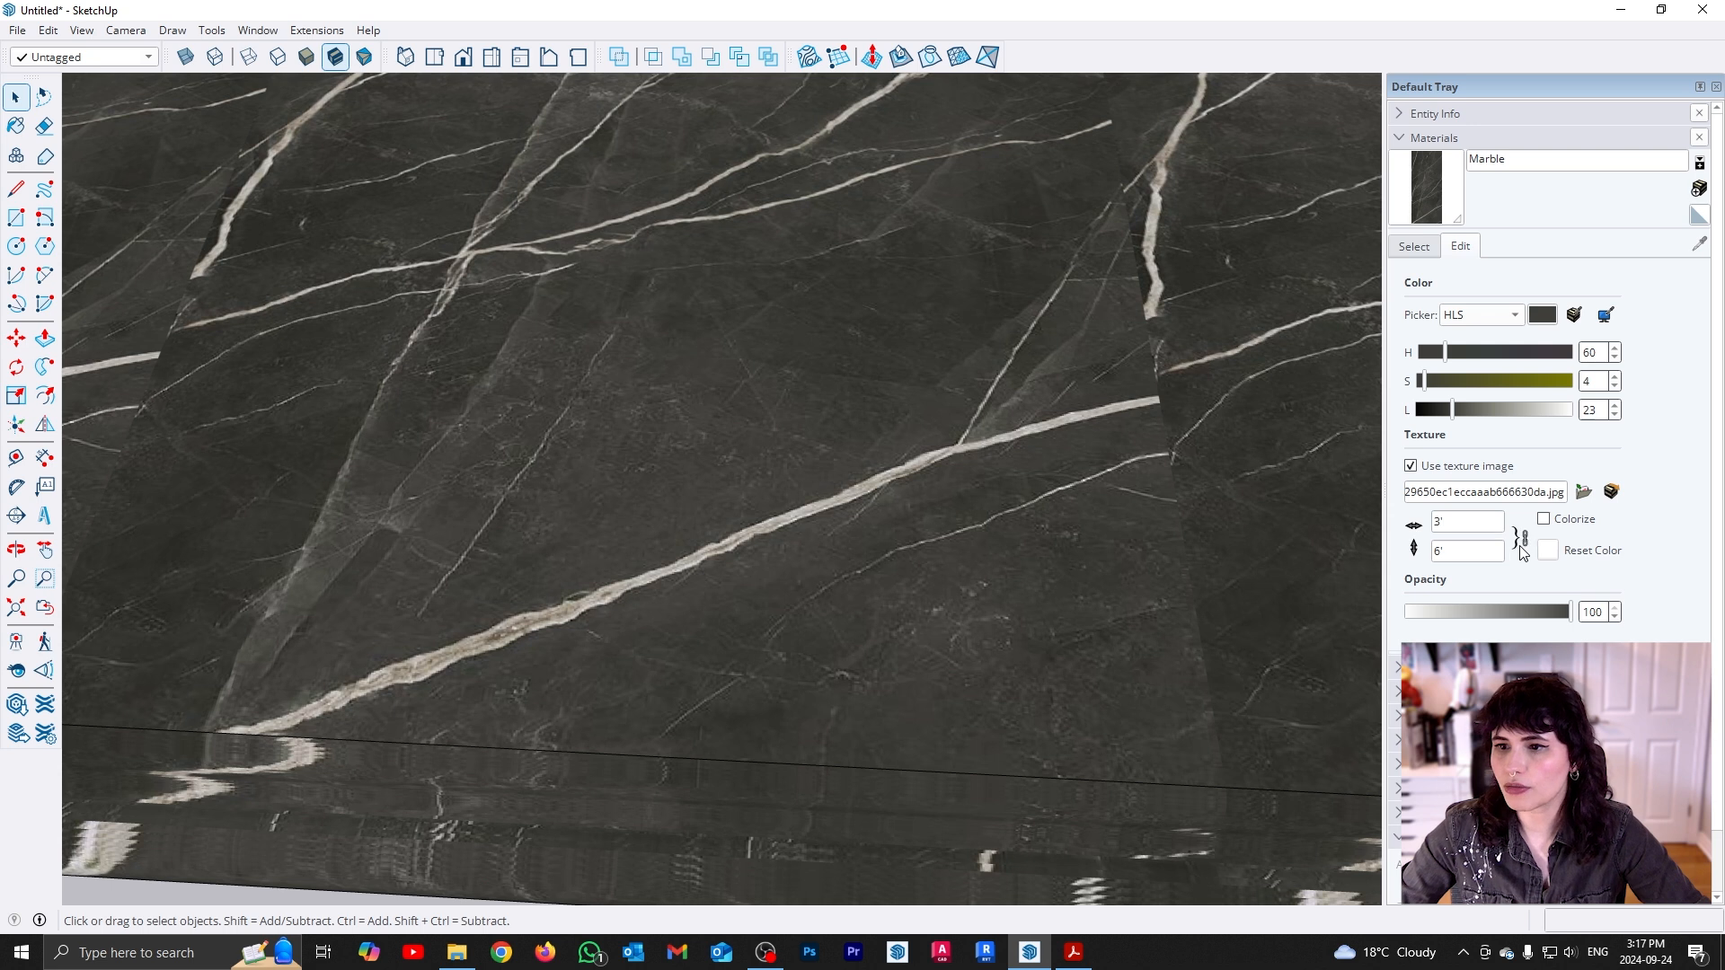
Examine how the marble veins run across the countertop's top face and over its curved edge profile
scroll(535, 594, "down", 8)
scroll(396, 582, "up", 4)
scroll(537, 478, "down", 2)
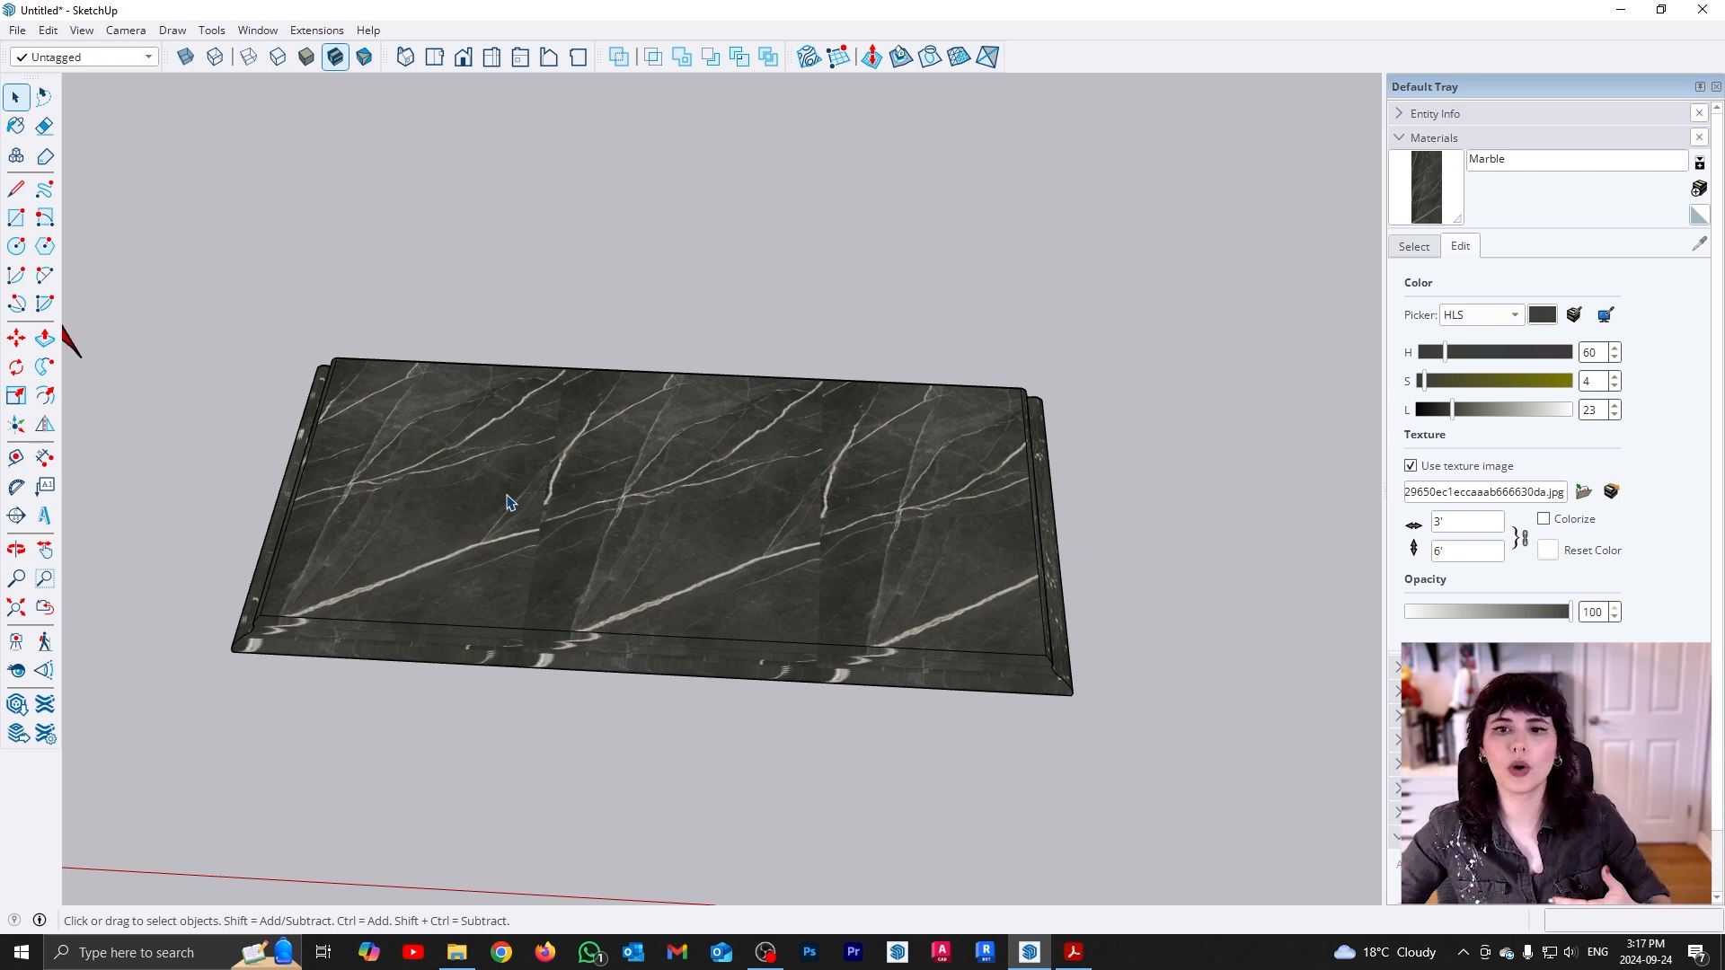
scroll(579, 660, "up", 5)
middle_click_drag(580, 660, 719, 585)
scroll(490, 546, "down", 4)
middle_click_drag(719, 584, 833, 535)
scroll(489, 546, "up", 4)
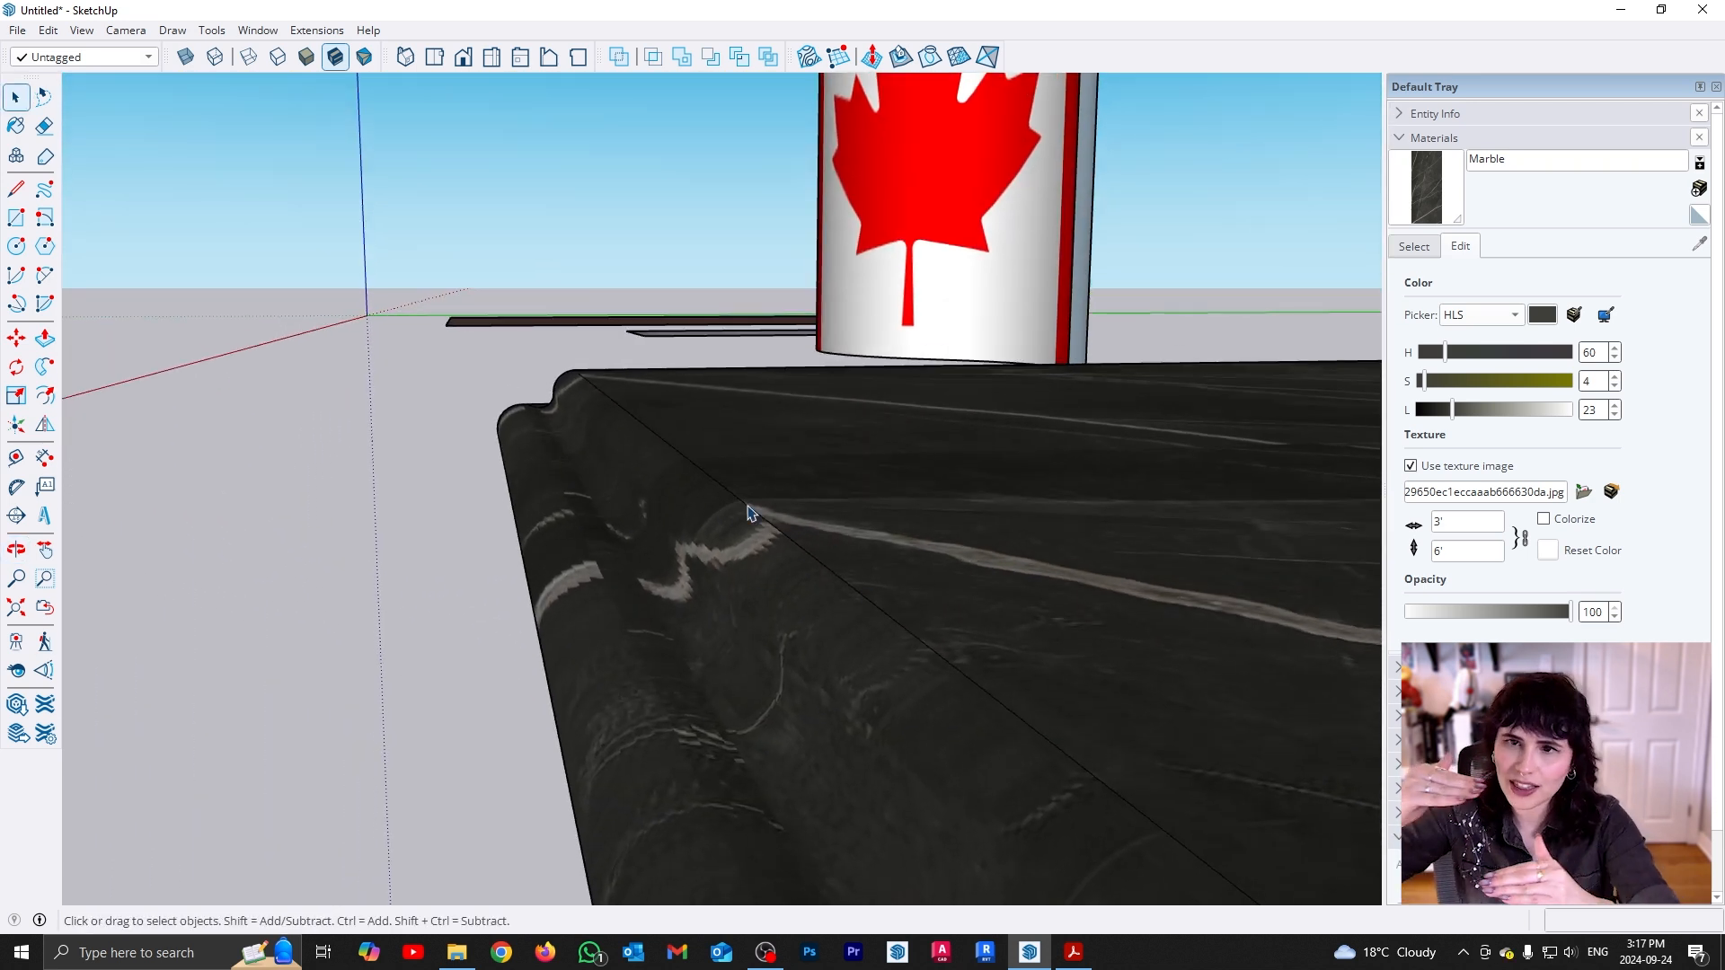
scroll(755, 480, "down", 2)
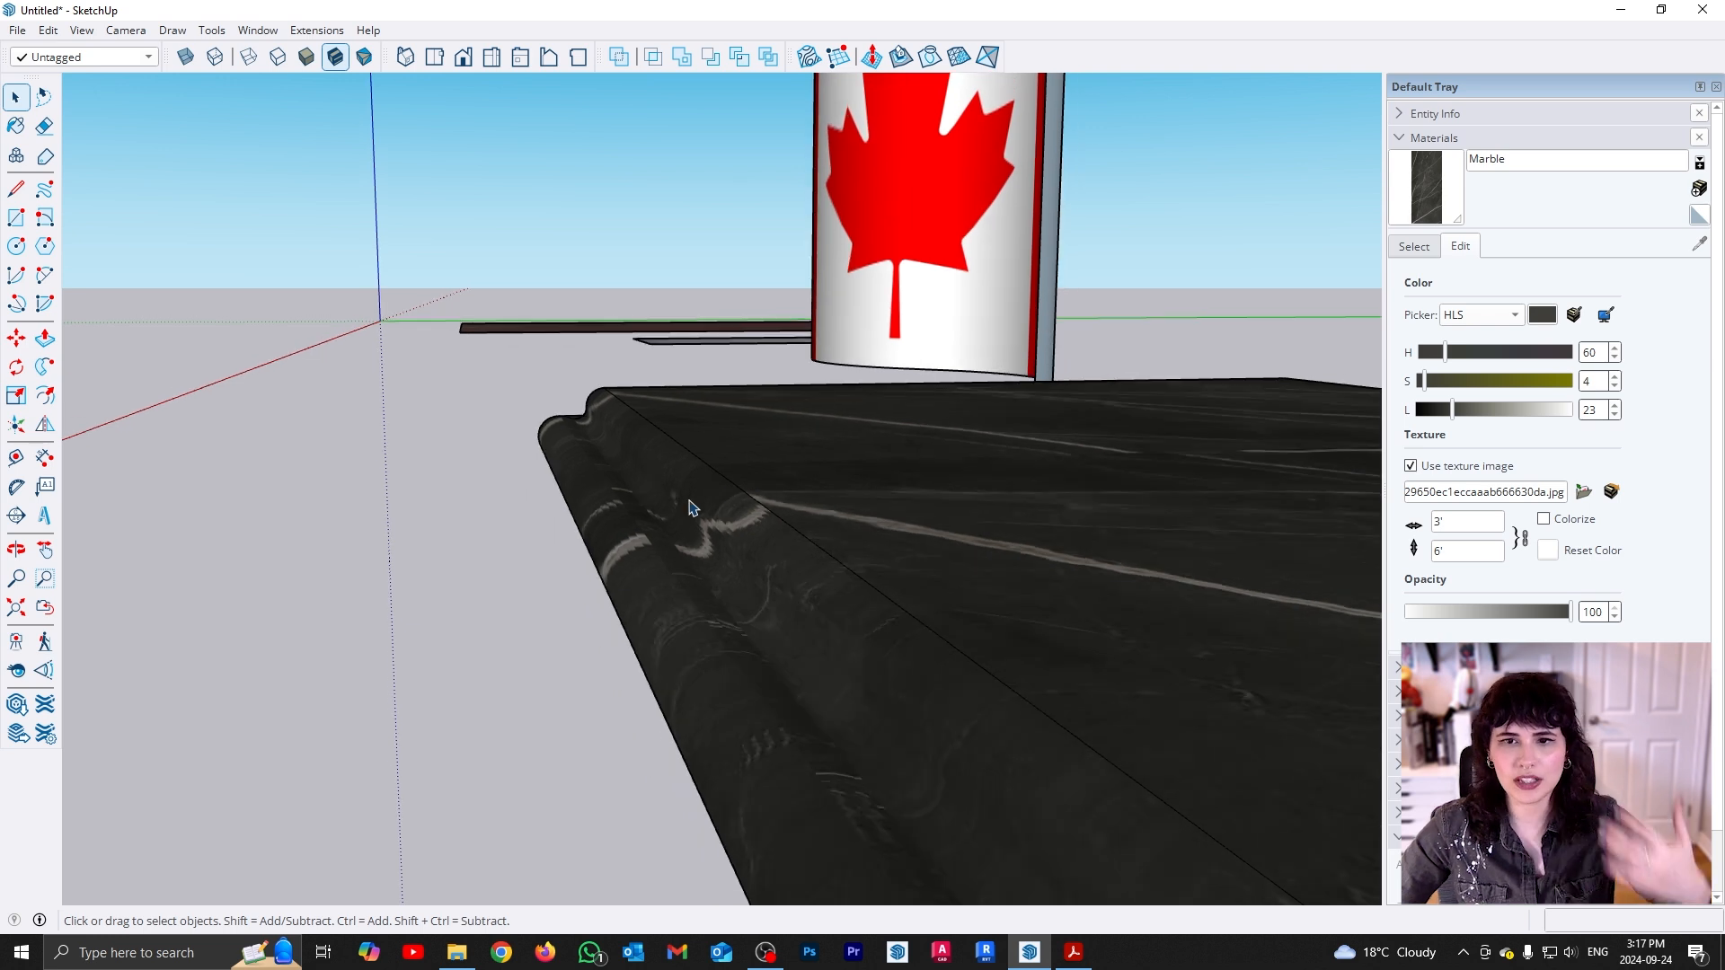
scroll(764, 515, "up", 2)
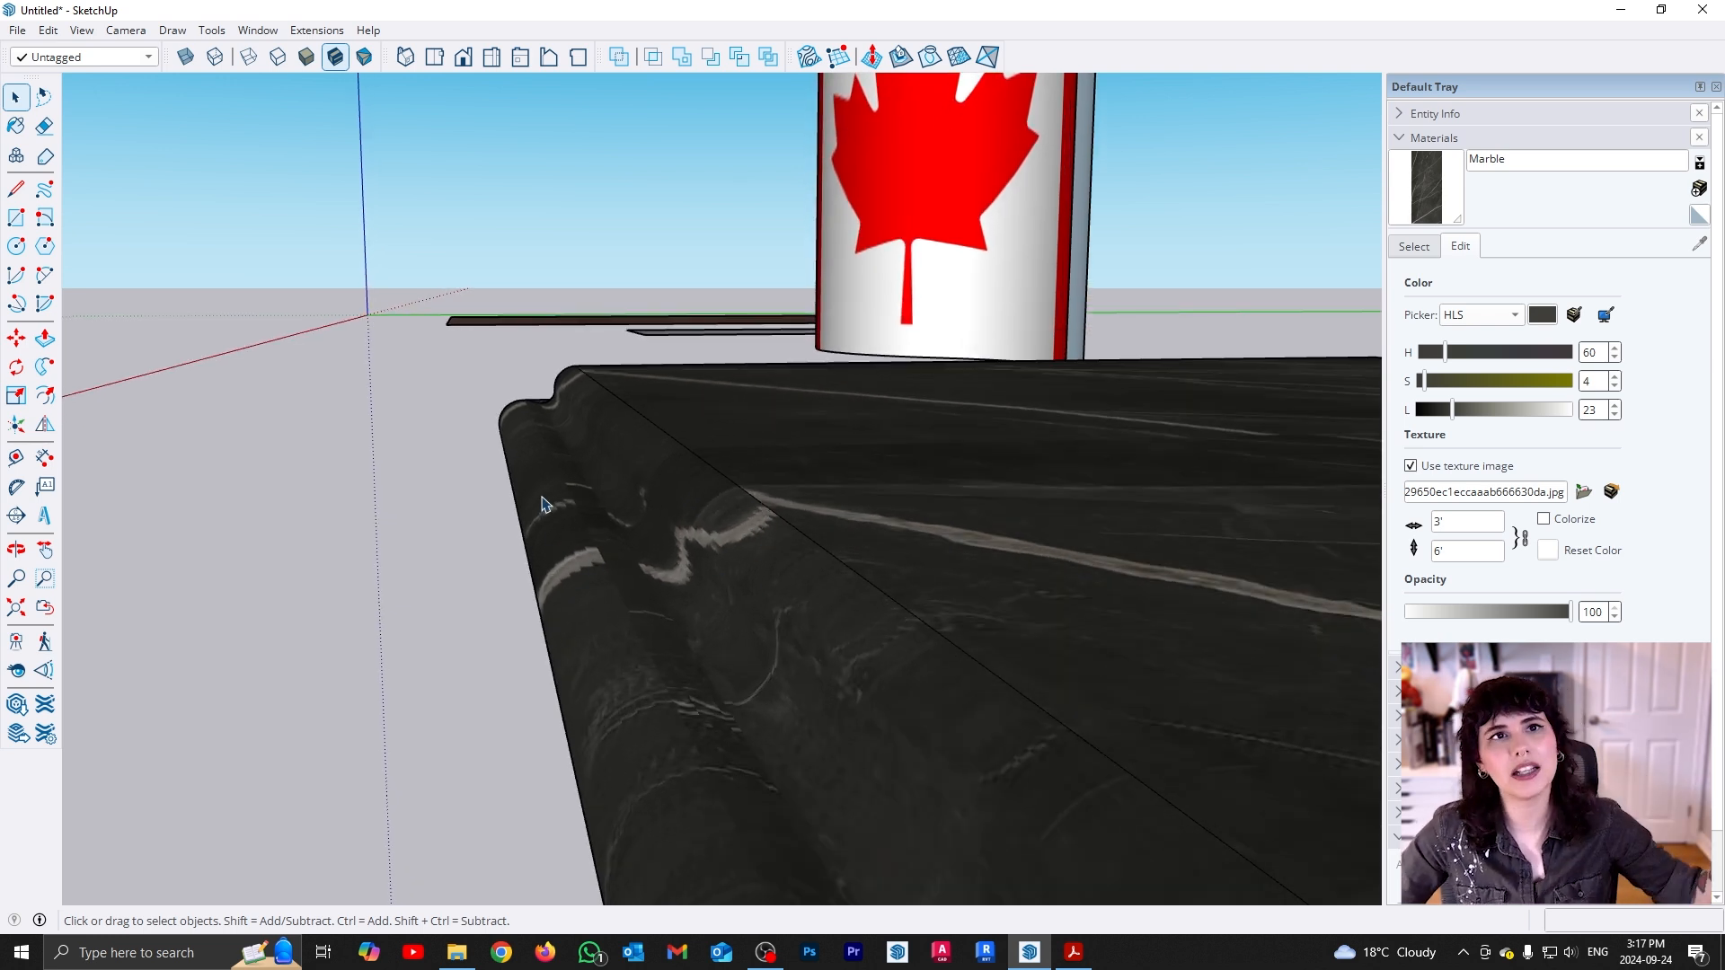
In top view, open the countertop group, select its top face and start editing the marble texture's position
middle_click_drag(390, 514, 1129, 885)
key("ctrl+1")
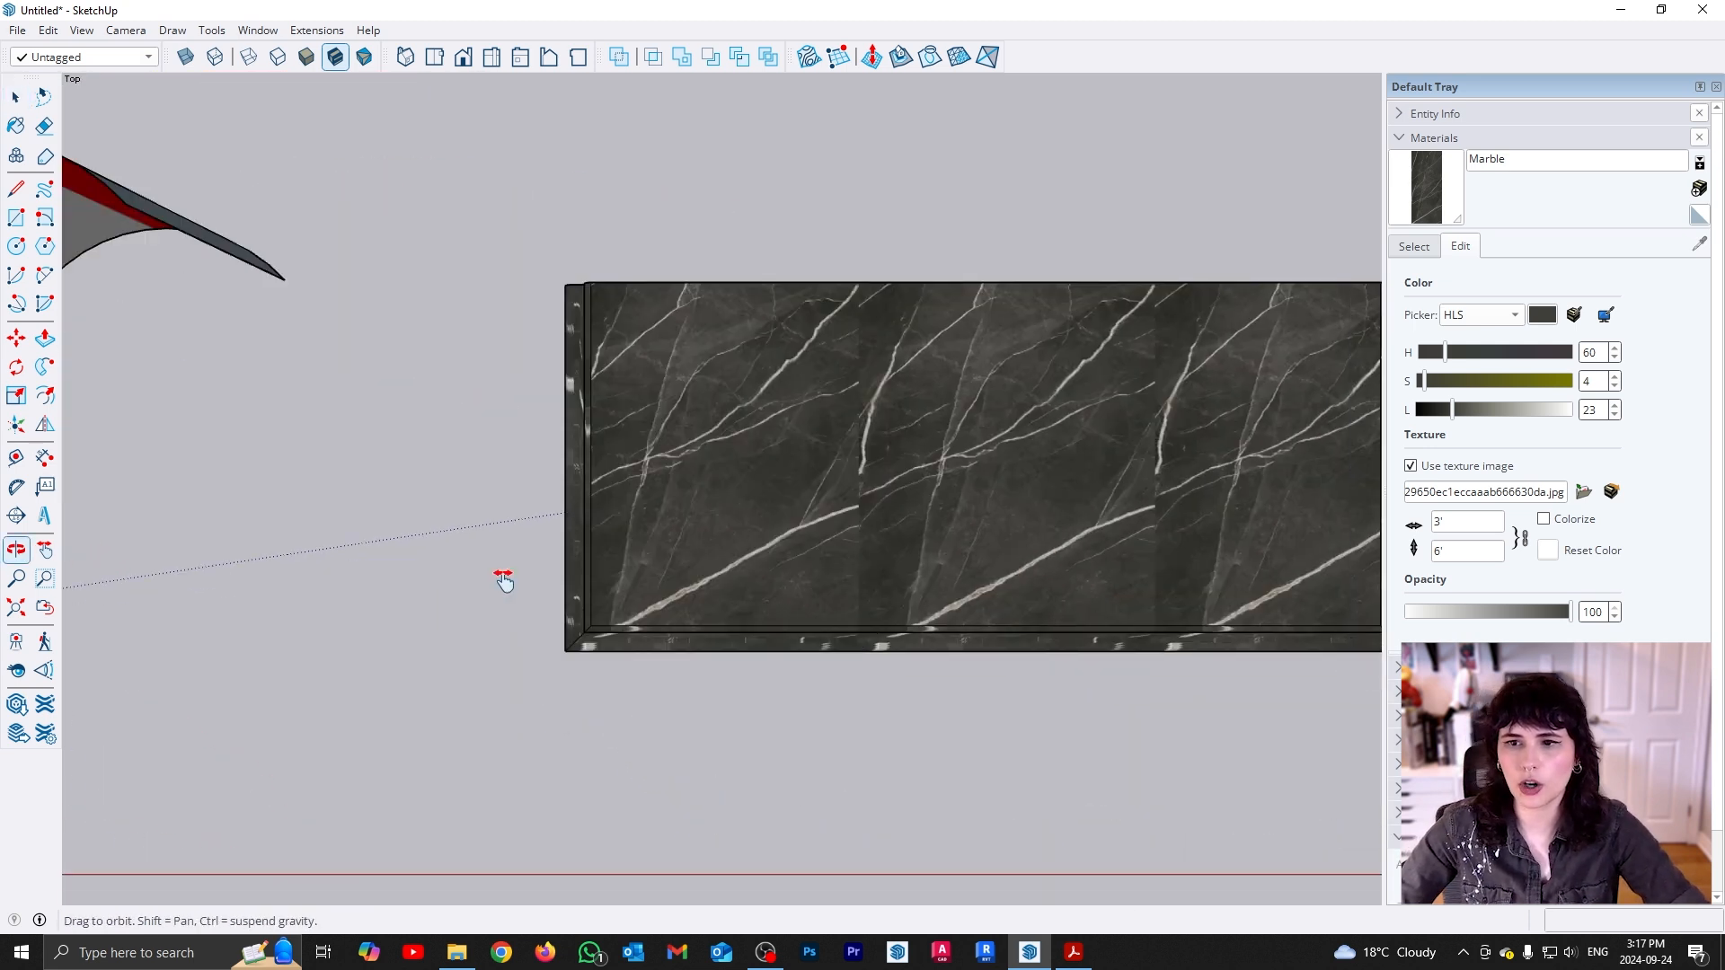
left_click(705, 575)
left_click(680, 539)
key("b")
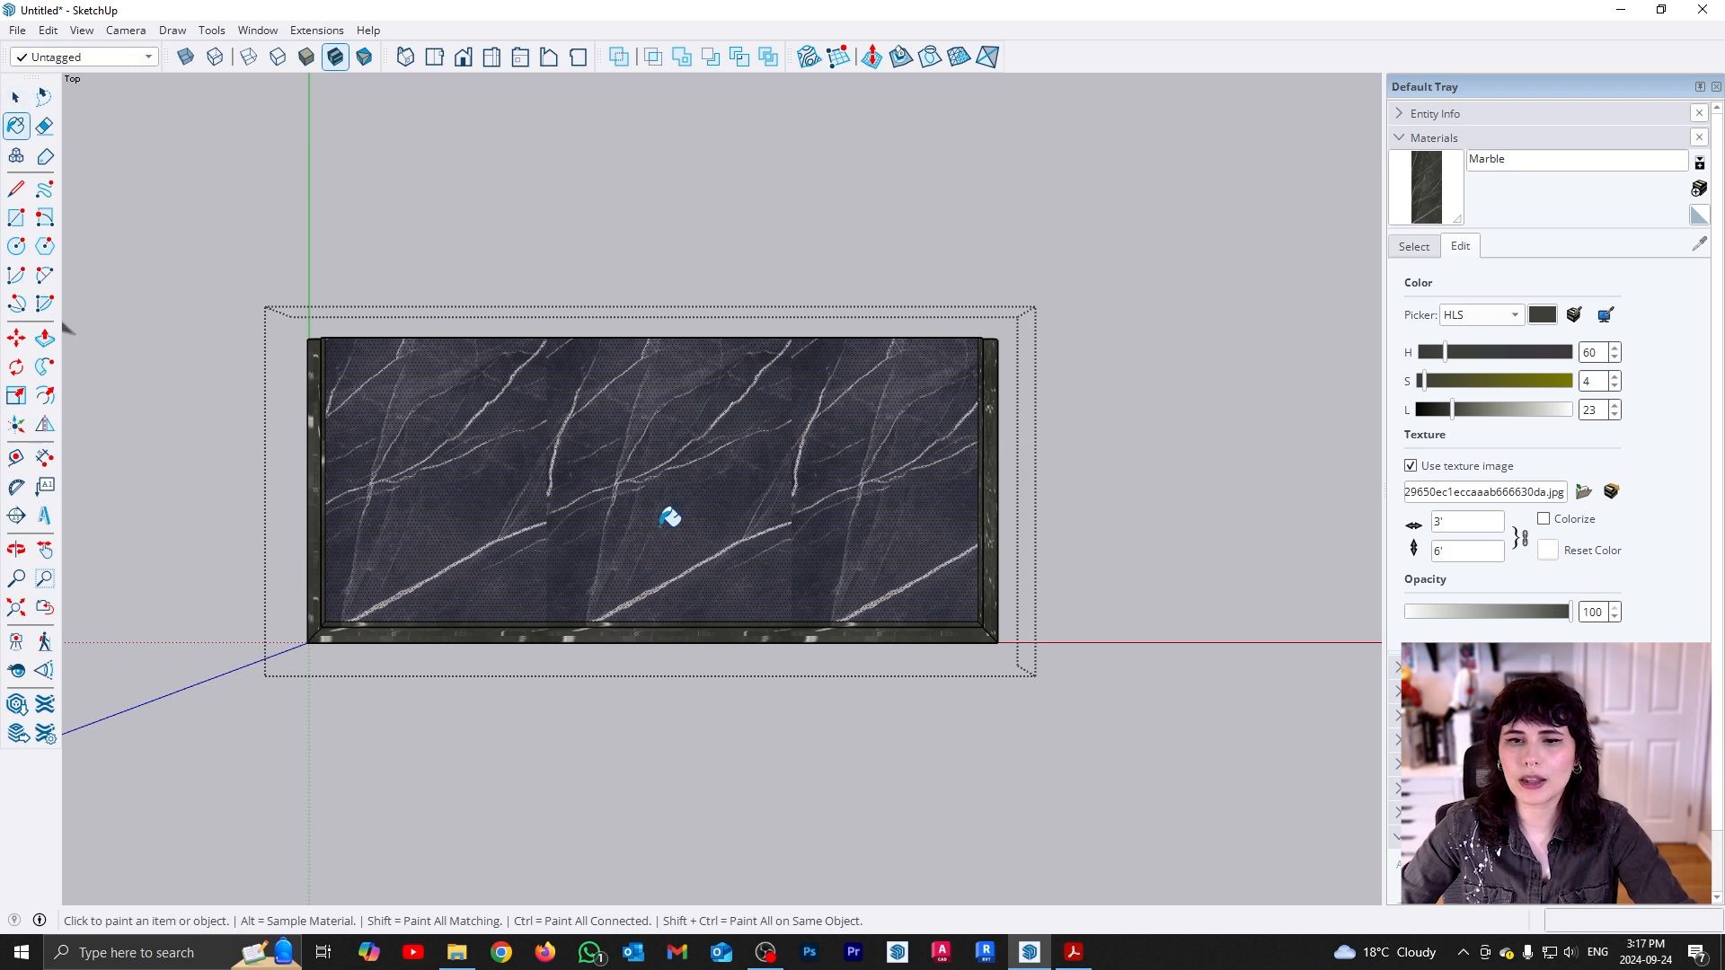
key("space")
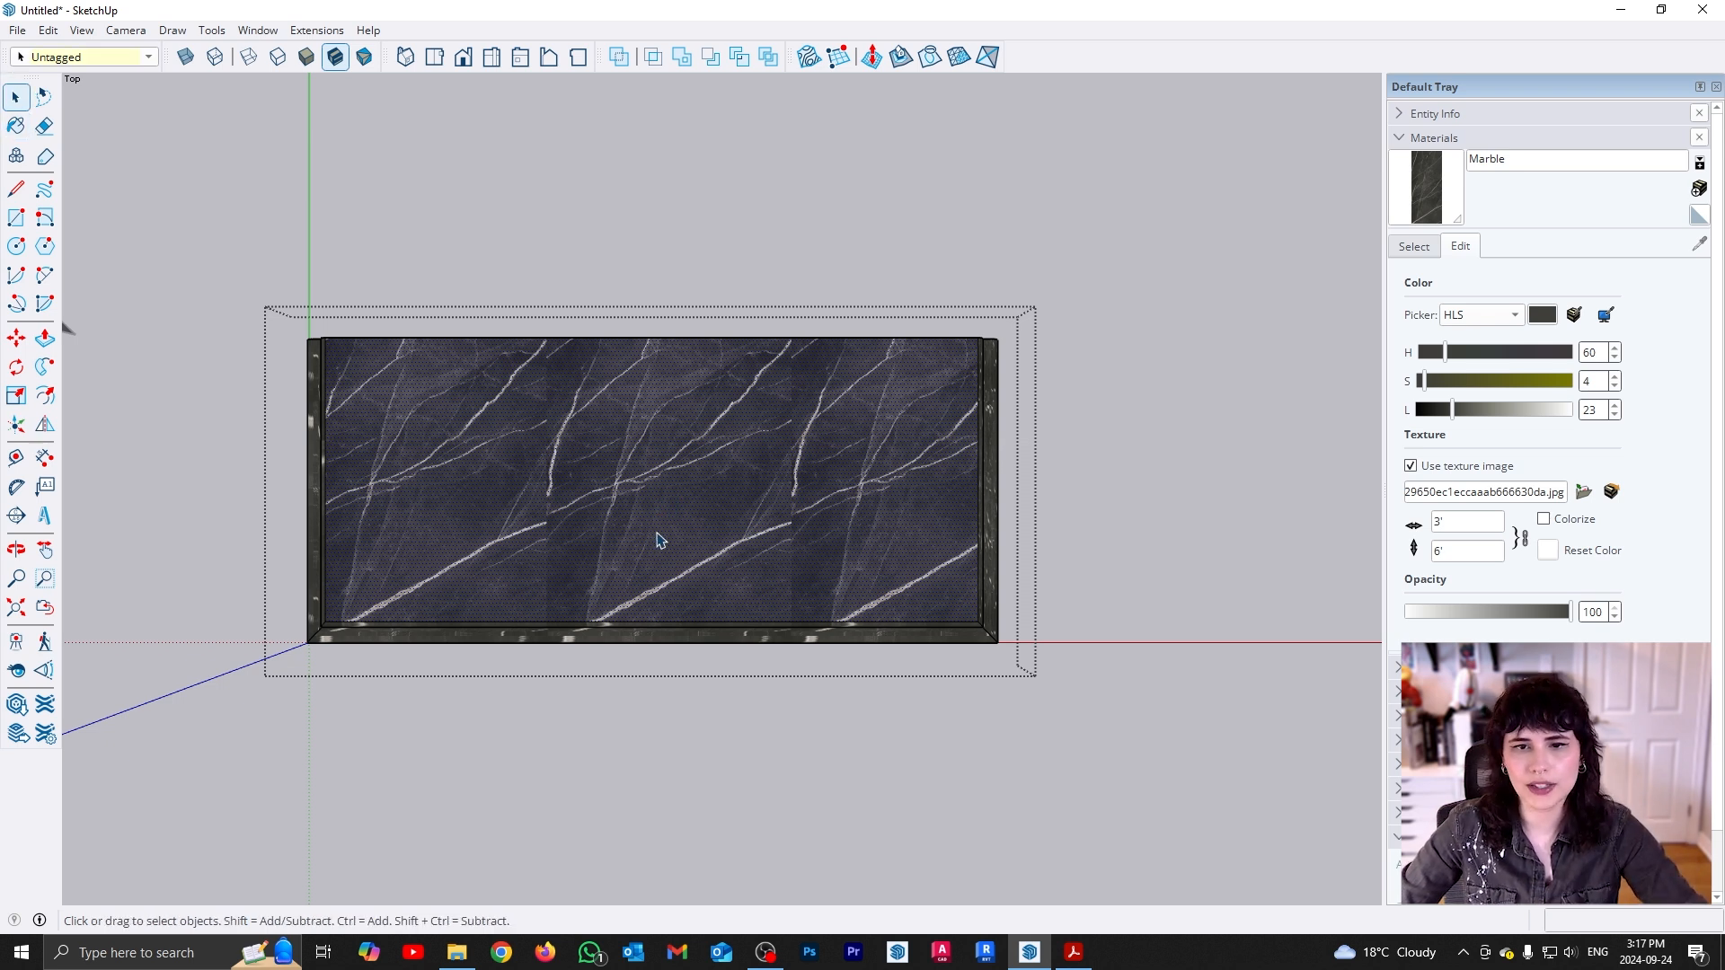
right_click(665, 523)
mouse_move(858, 785)
left_click(1042, 784)
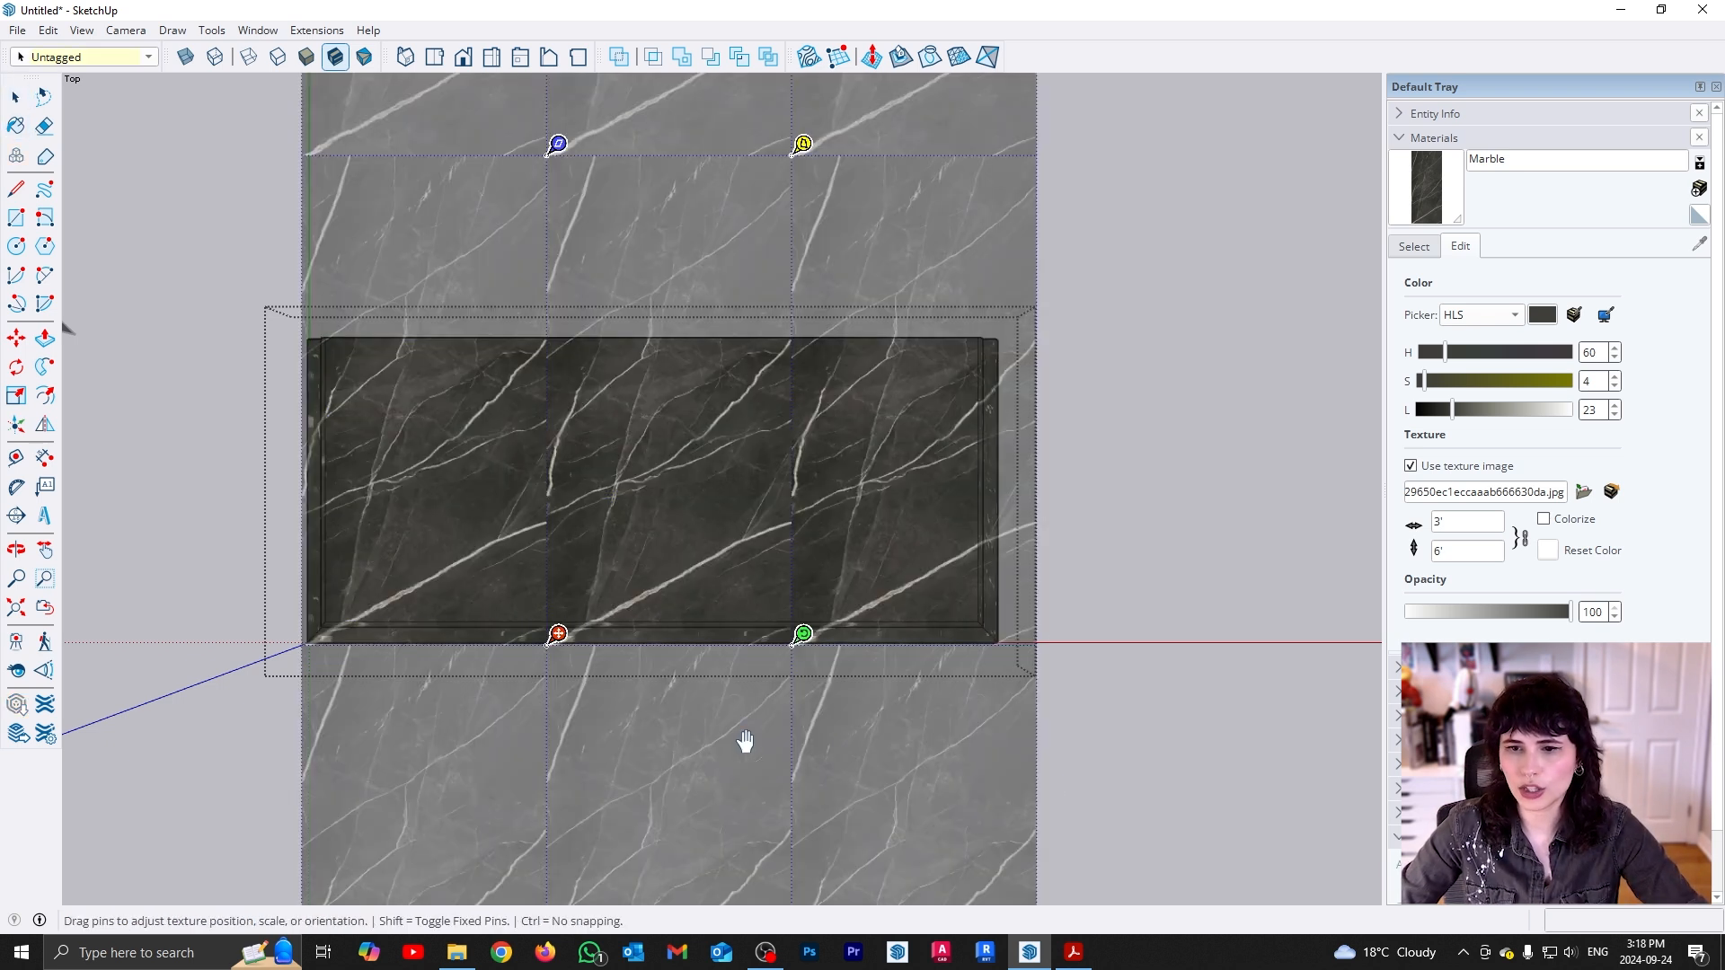
Reset the marble texture's placement on the top face and rotate it by 90 degrees
right_click(694, 588)
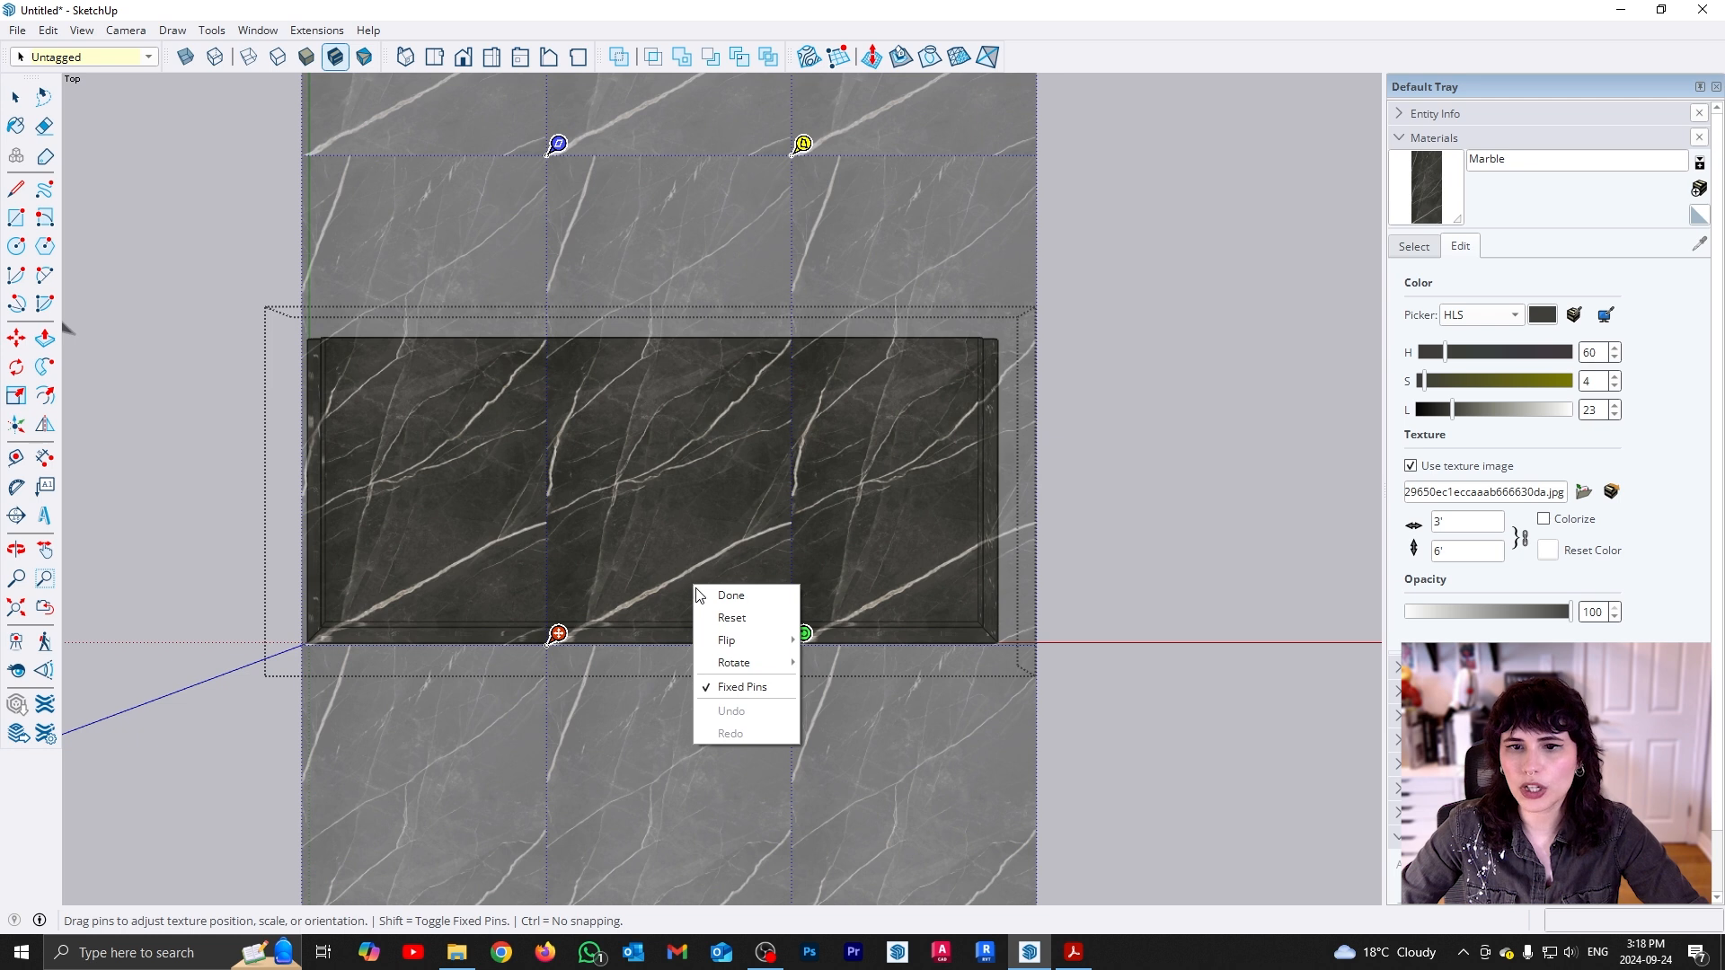
mouse_move(770, 665)
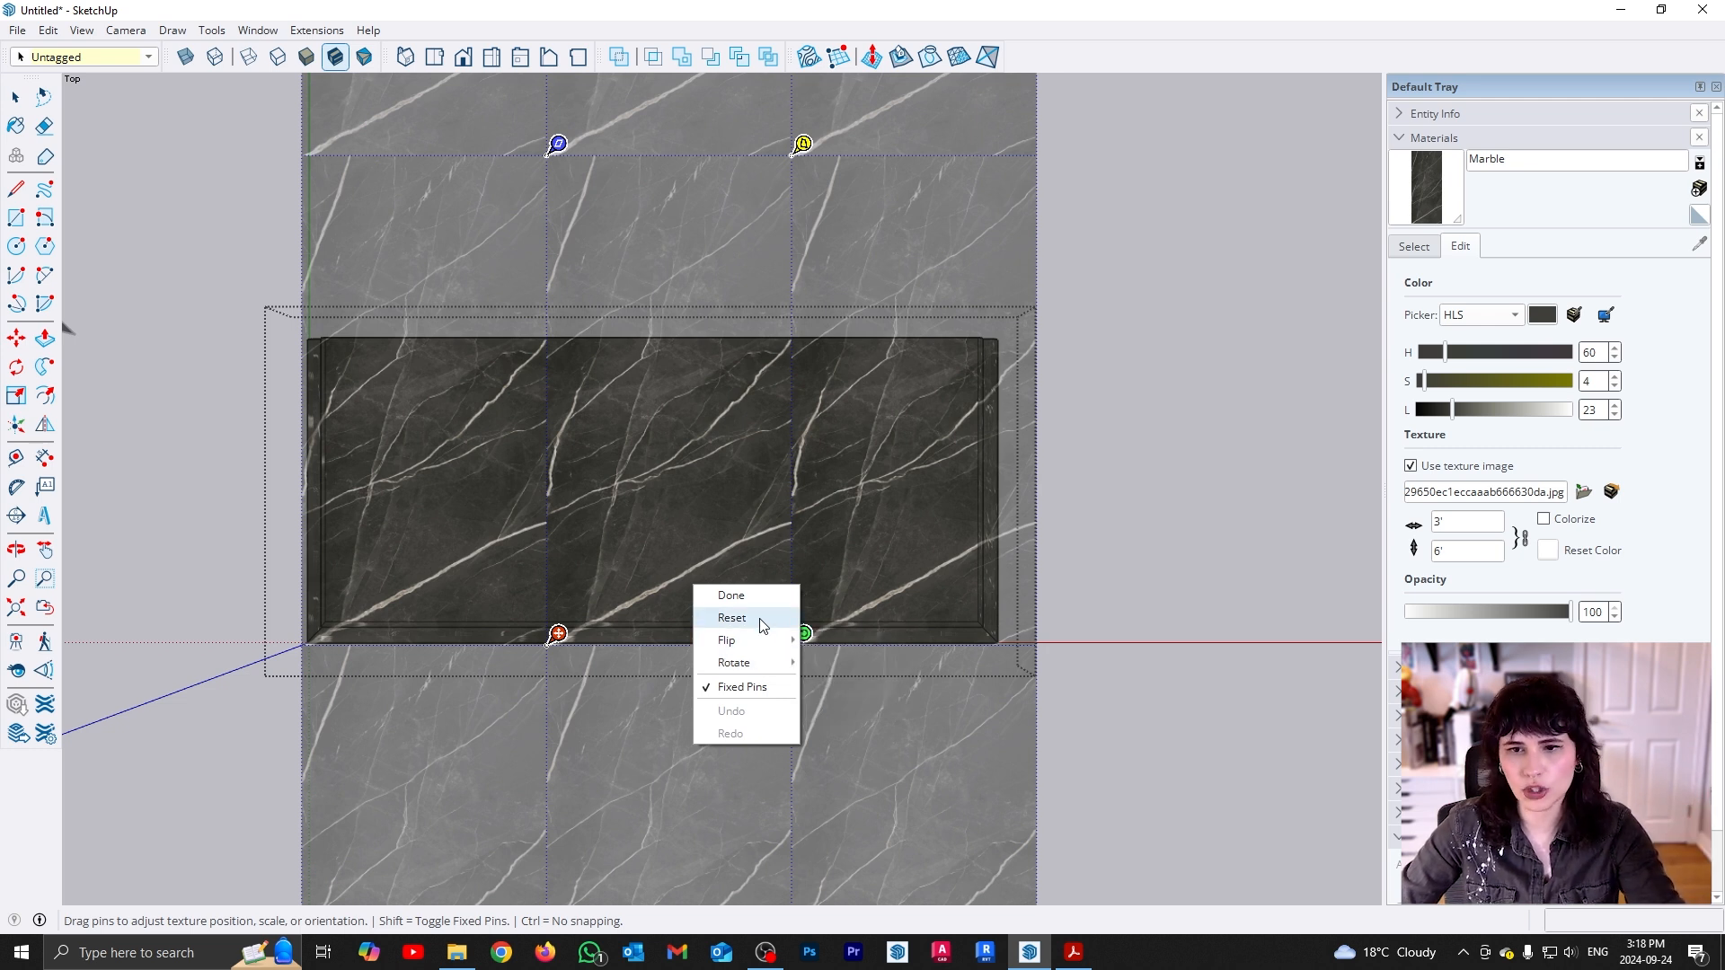
left_click(762, 620)
right_click(711, 553)
mouse_move(753, 634)
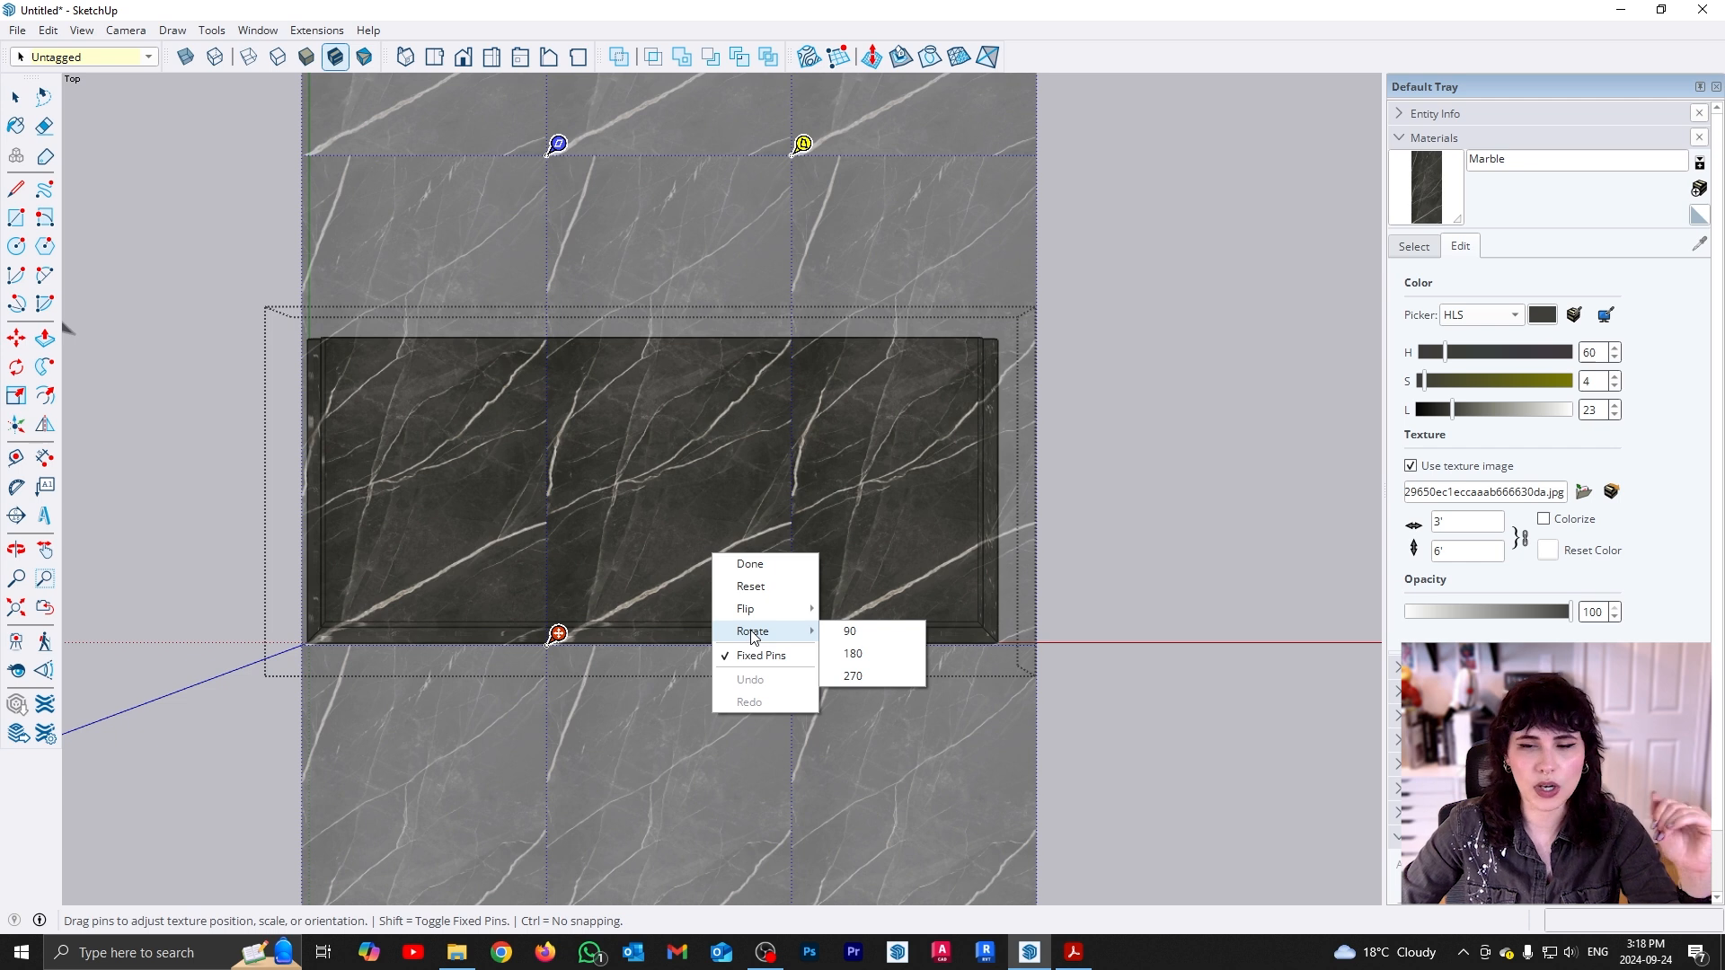
left_click(849, 632)
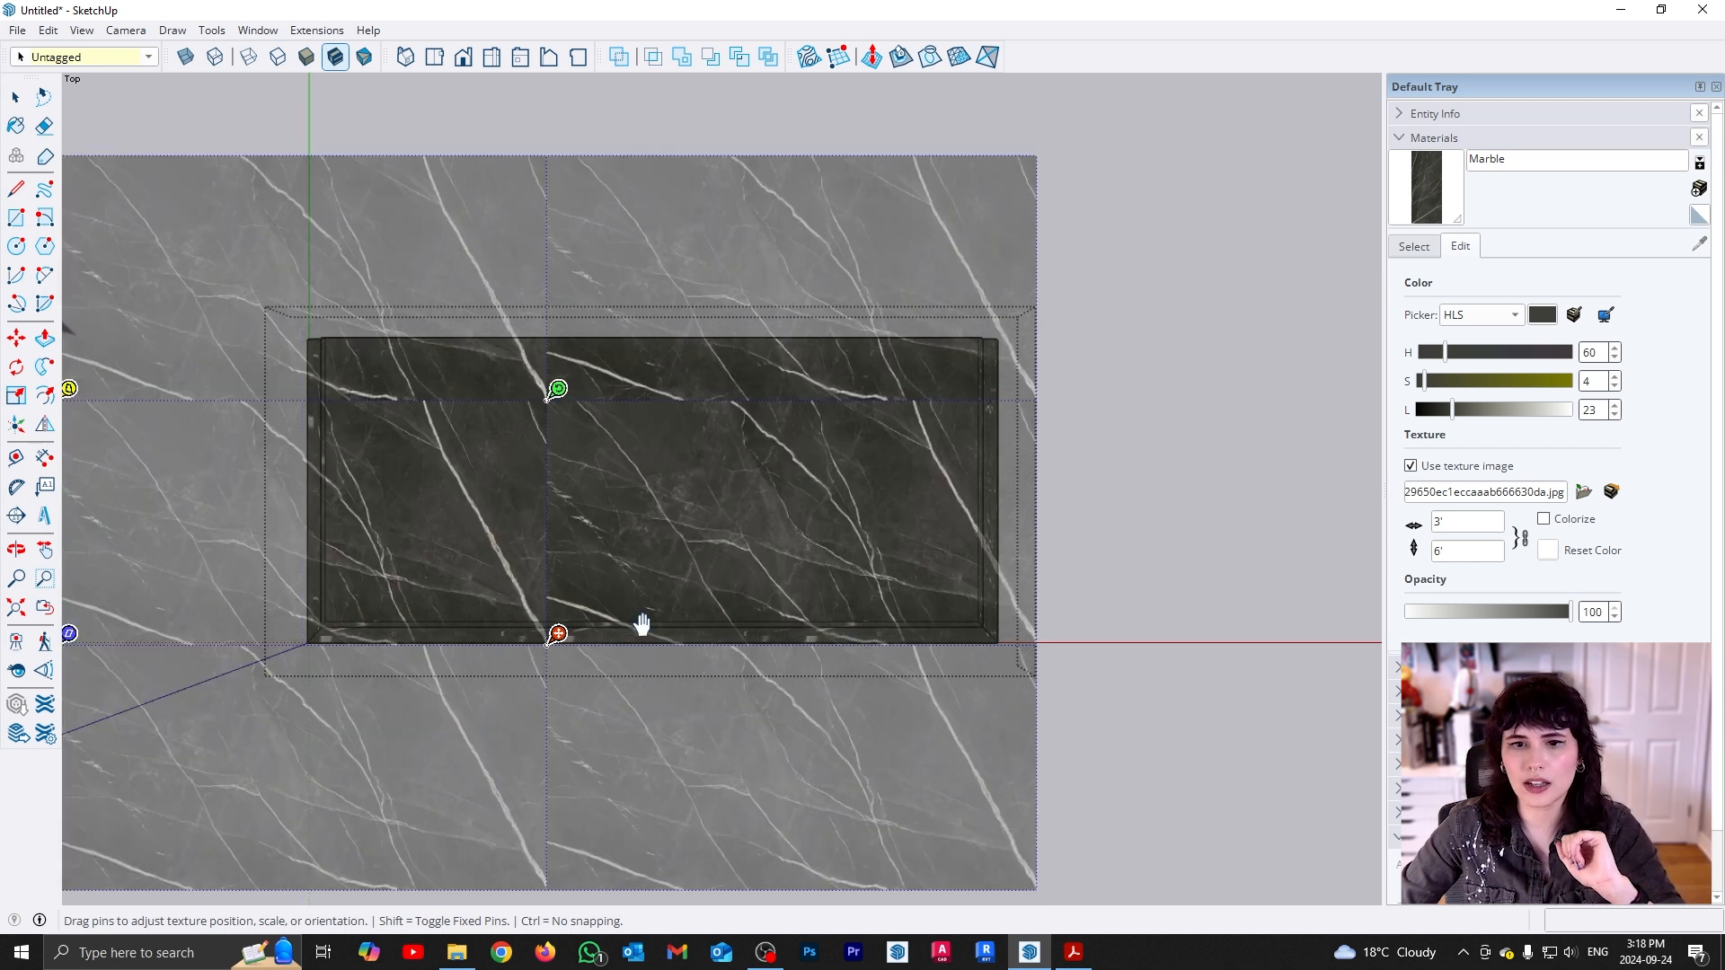
Flip the rotated marble texture horizontally on the countertop's top face
scroll(913, 591, "down", 1)
right_click(710, 558)
mouse_move(751, 608)
left_click(854, 610)
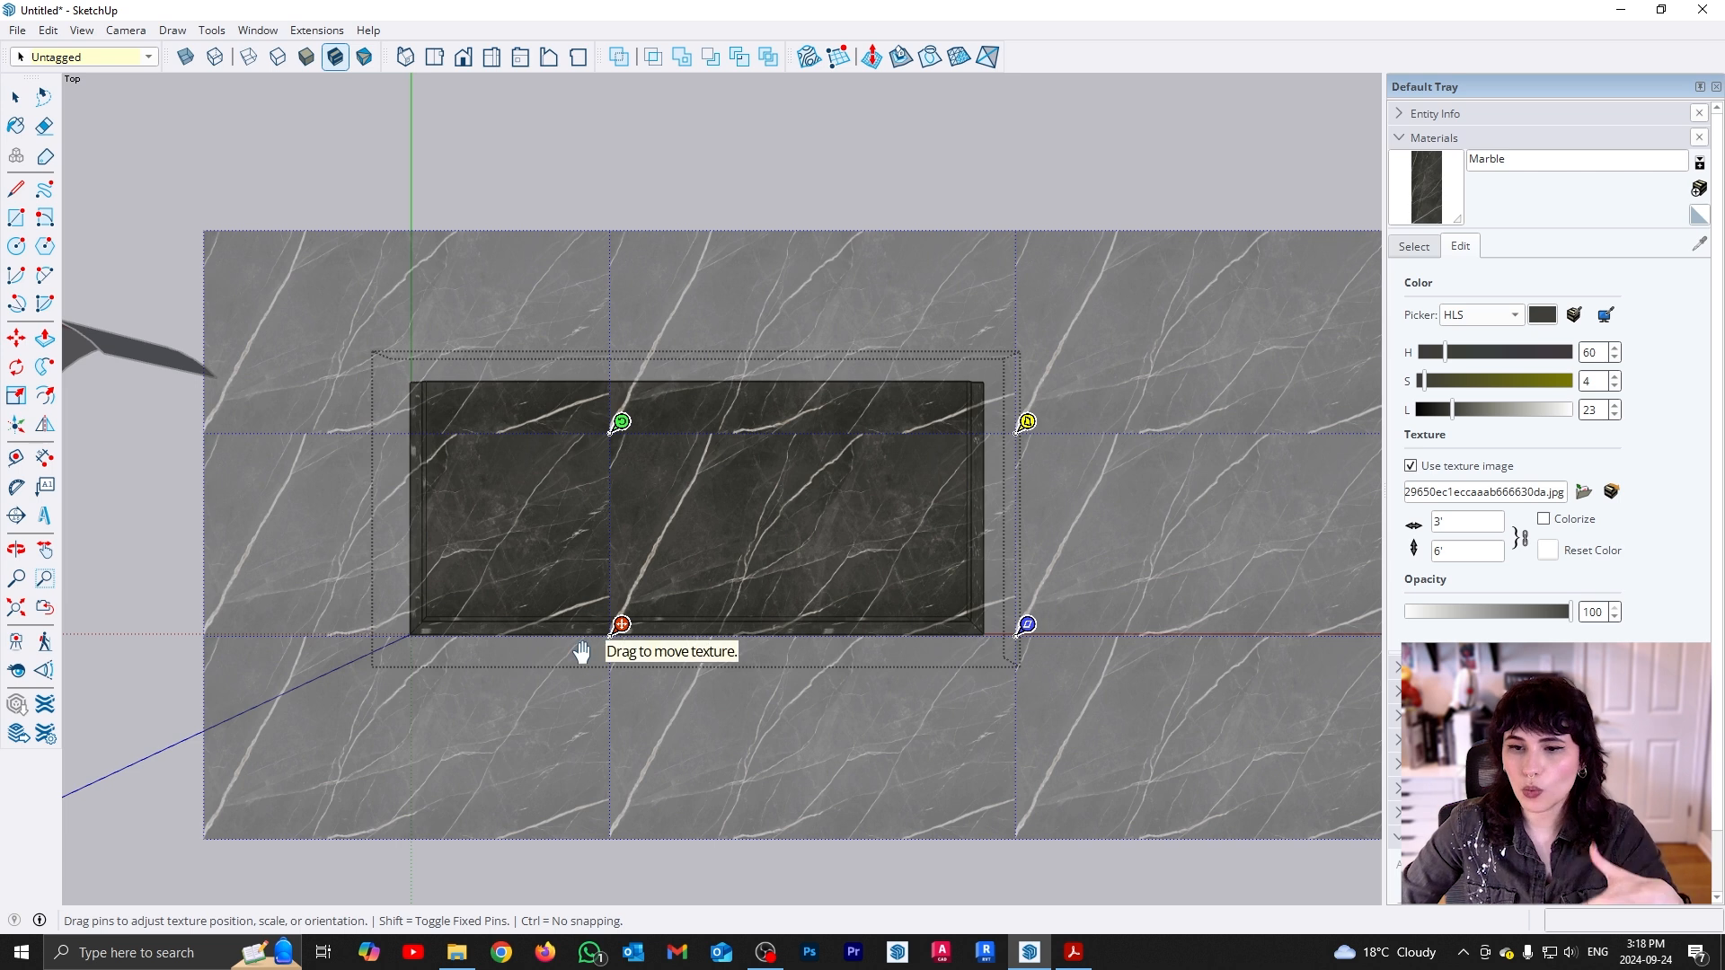
Move the marble texture so its origin pin sits on the countertop's corner where the red and green axes meet
scroll(607, 640, "up", 1)
left_click_drag(644, 616, 440, 600)
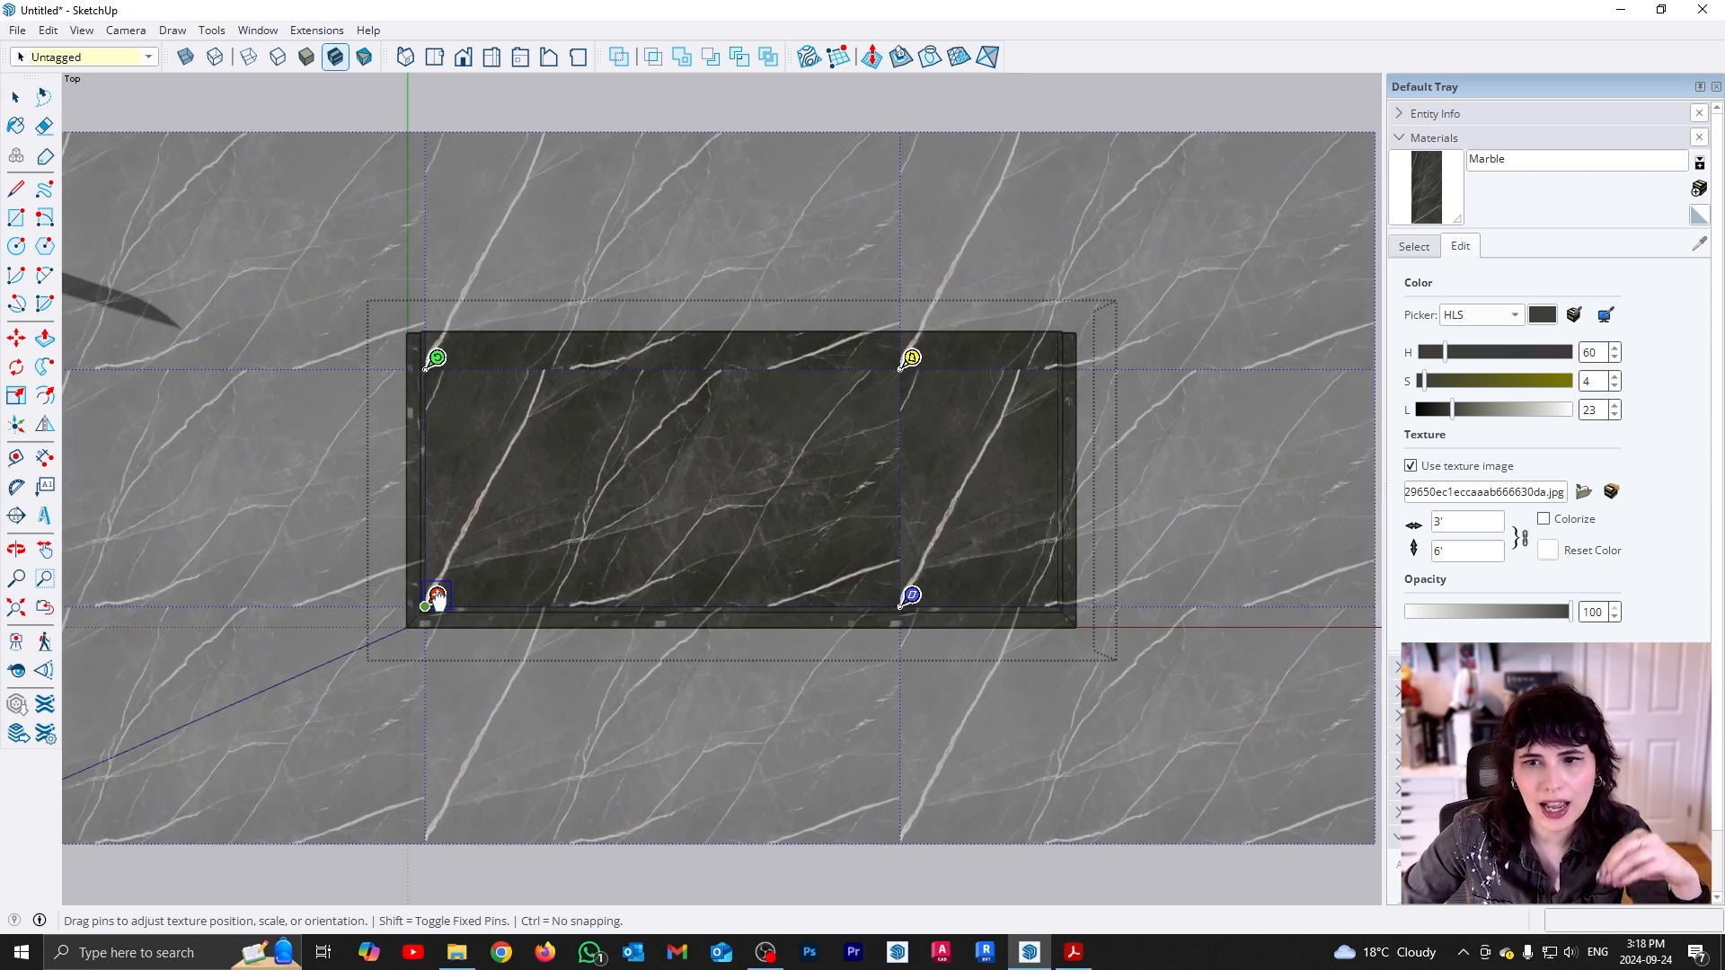
left_click_drag(437, 594, 412, 618)
scroll(395, 622, "up", 2)
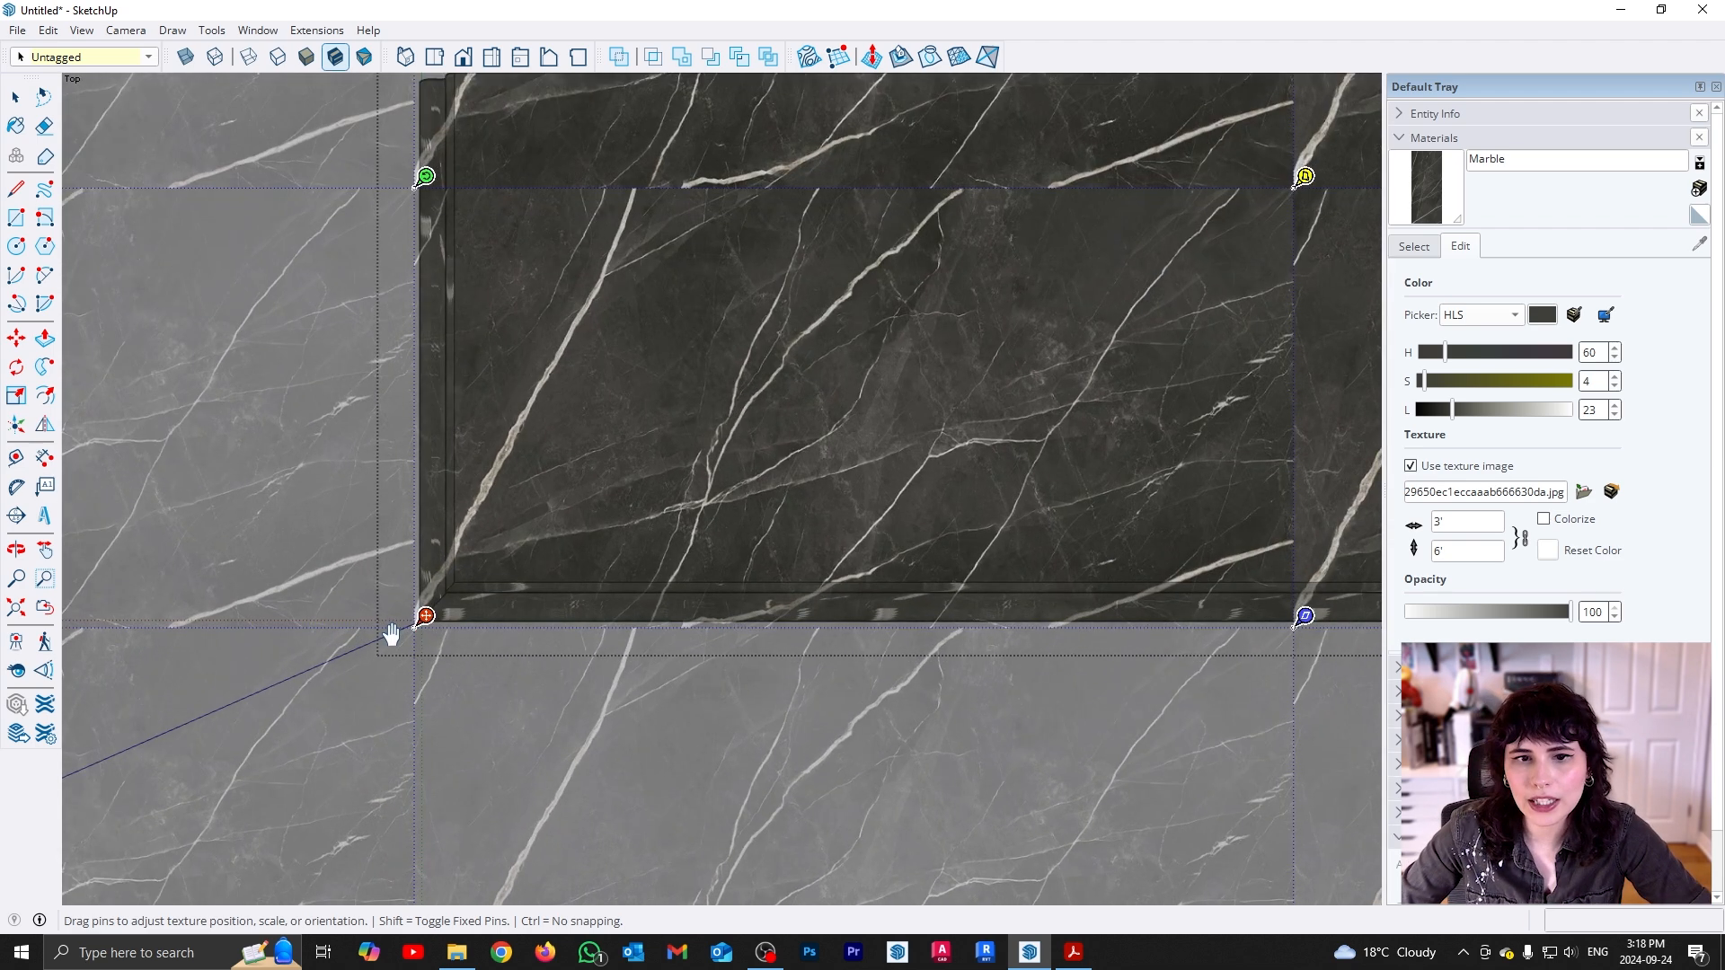
scroll(392, 635, "up", 3)
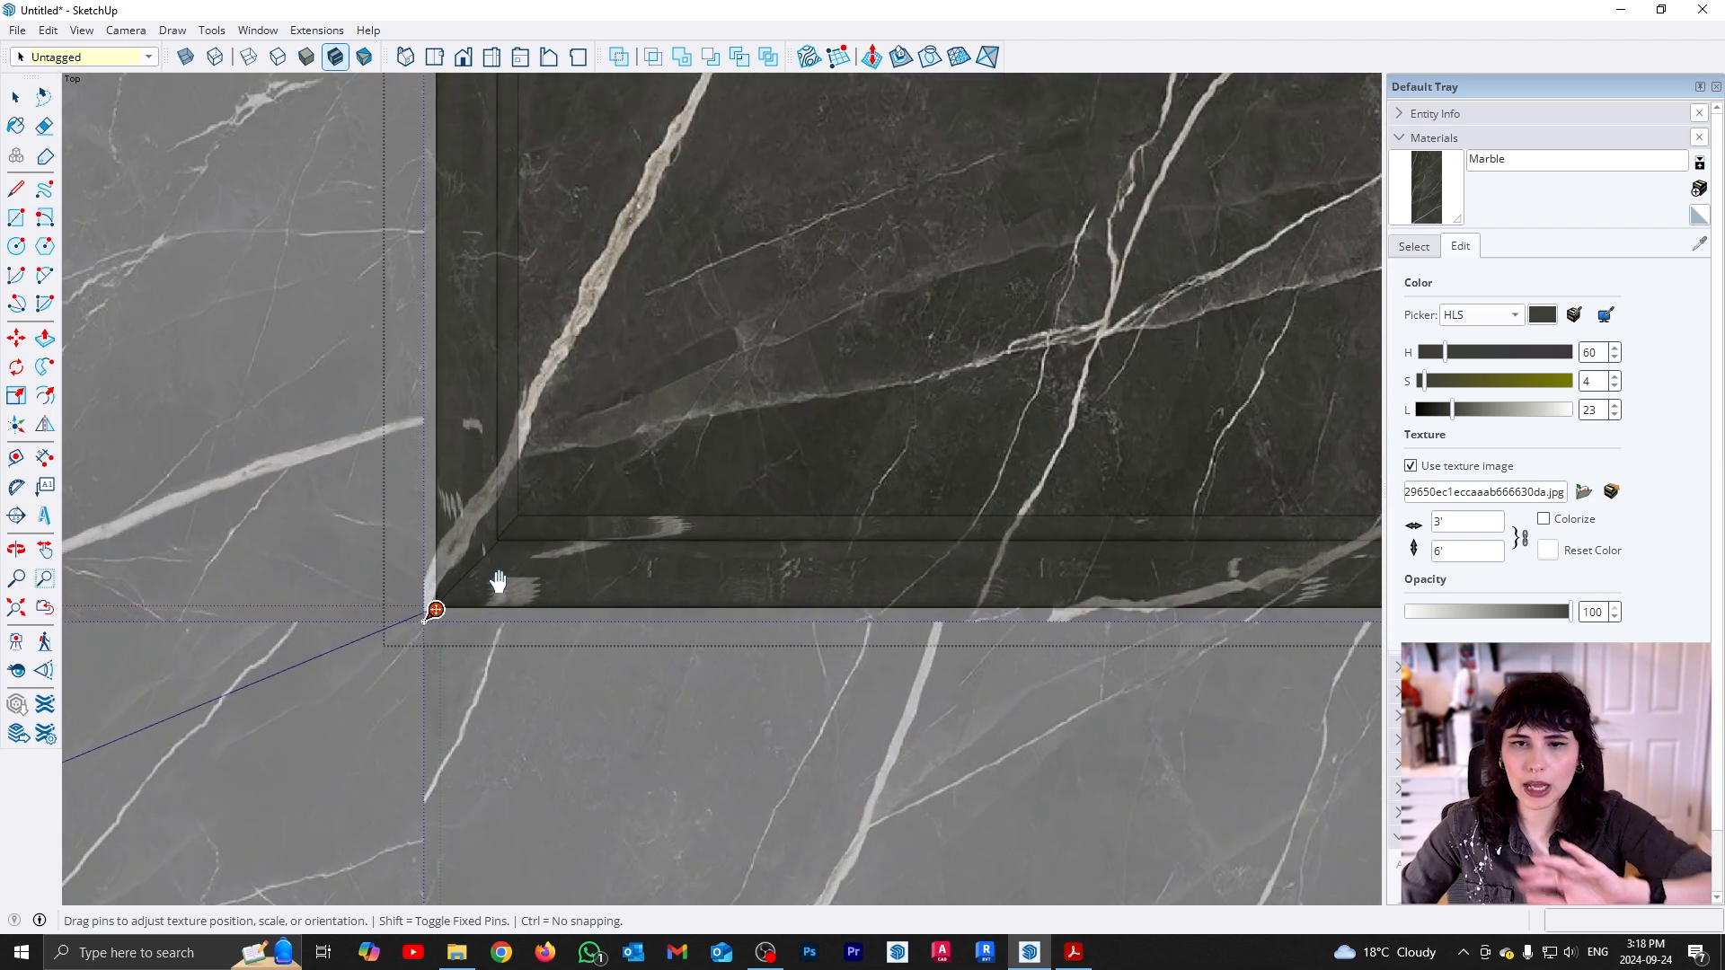
Stretch the marble texture along the countertop's depth and length to cover its full outline, and finish positioning it
scroll(422, 602, "down", 6)
scroll(347, 608, "up", 2)
left_click_drag(278, 384, 278, 309)
left_click_drag(941, 645, 1015, 643)
left_click(901, 678)
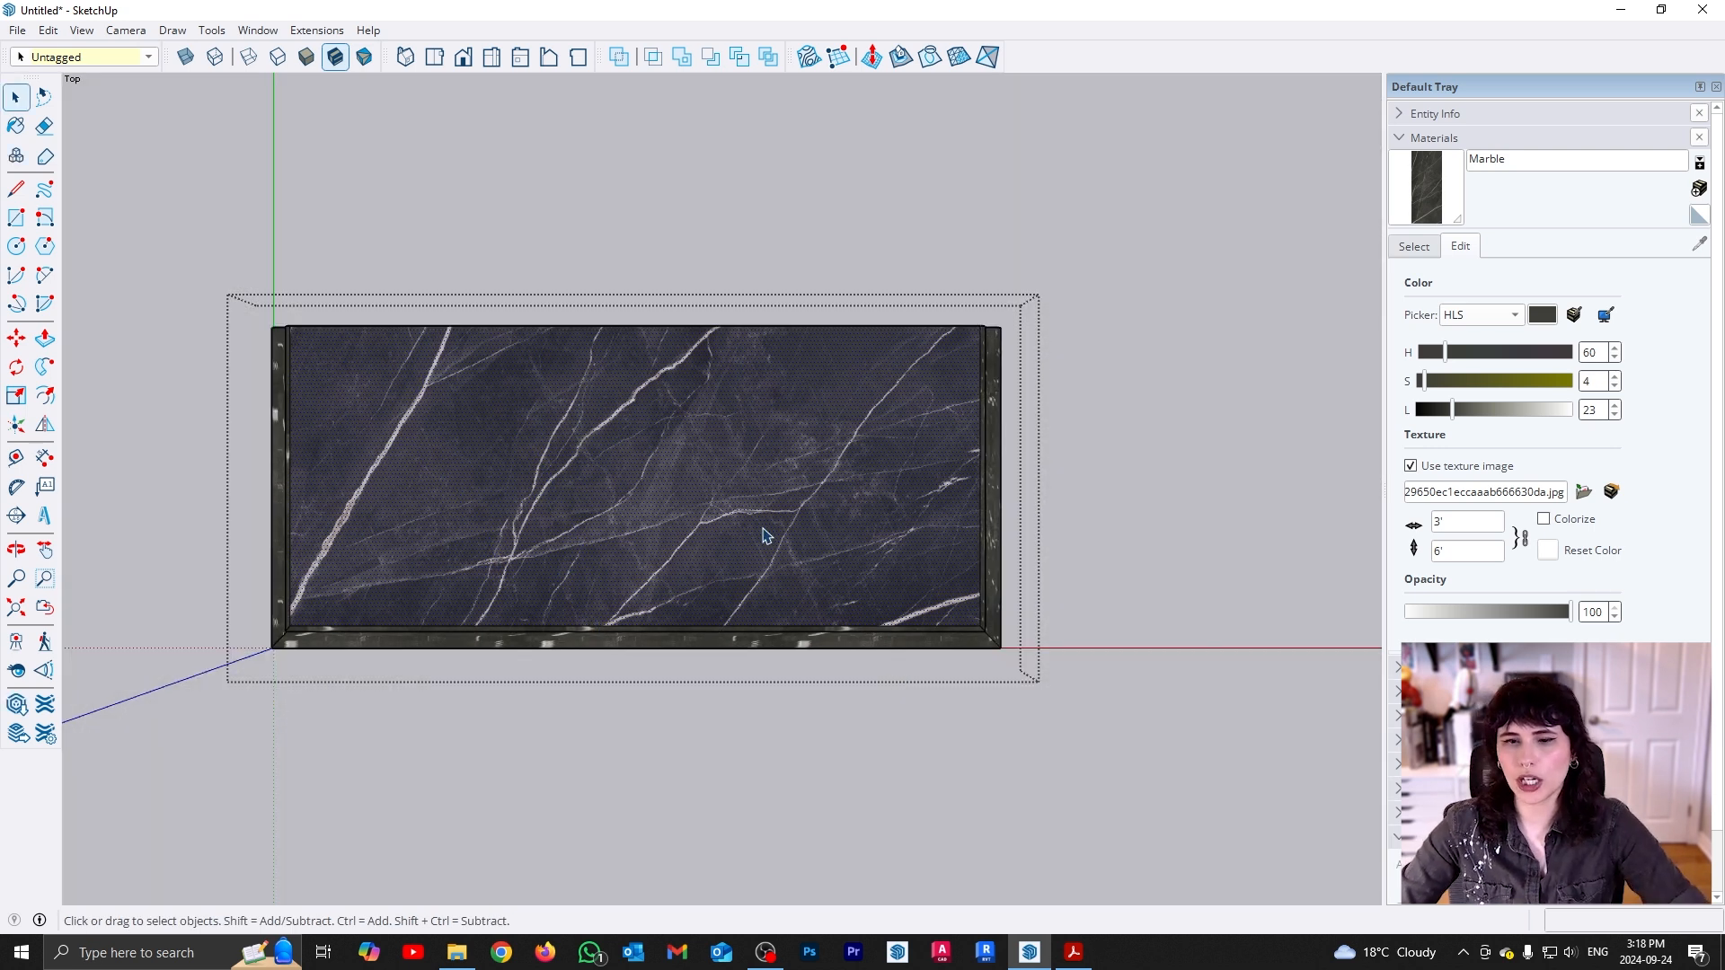
Set the top face's marble texture to Projected and sample it with the Paint Bucket
right_click(777, 497)
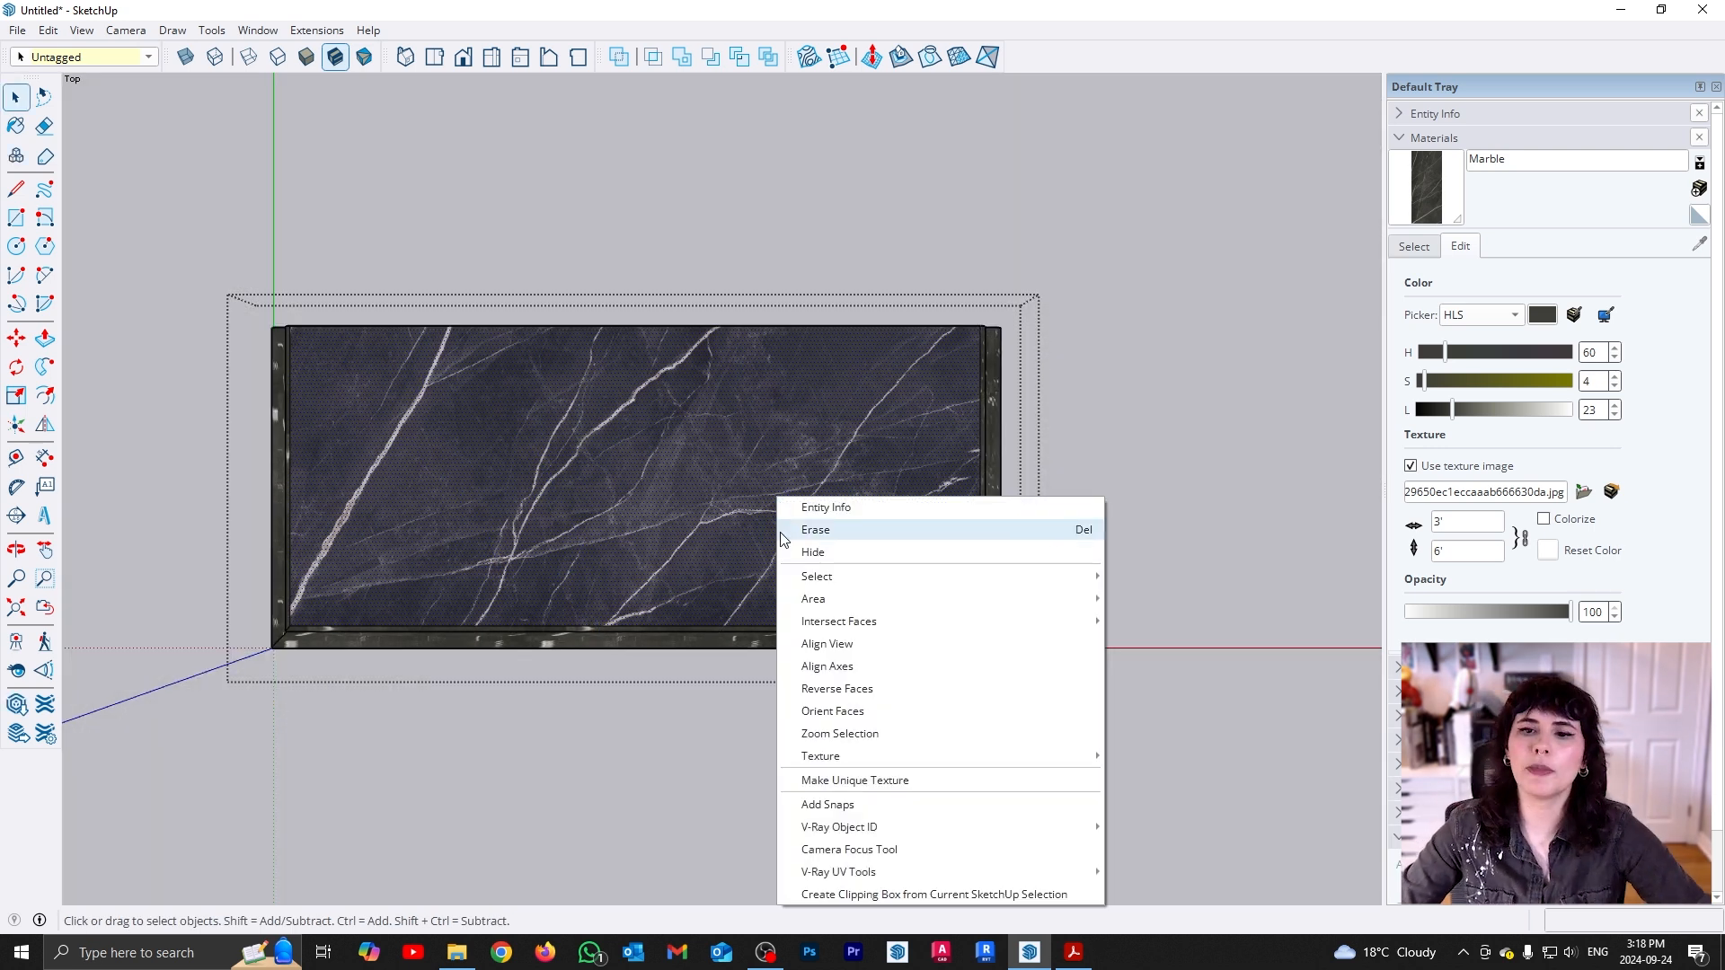
mouse_move(1083, 768)
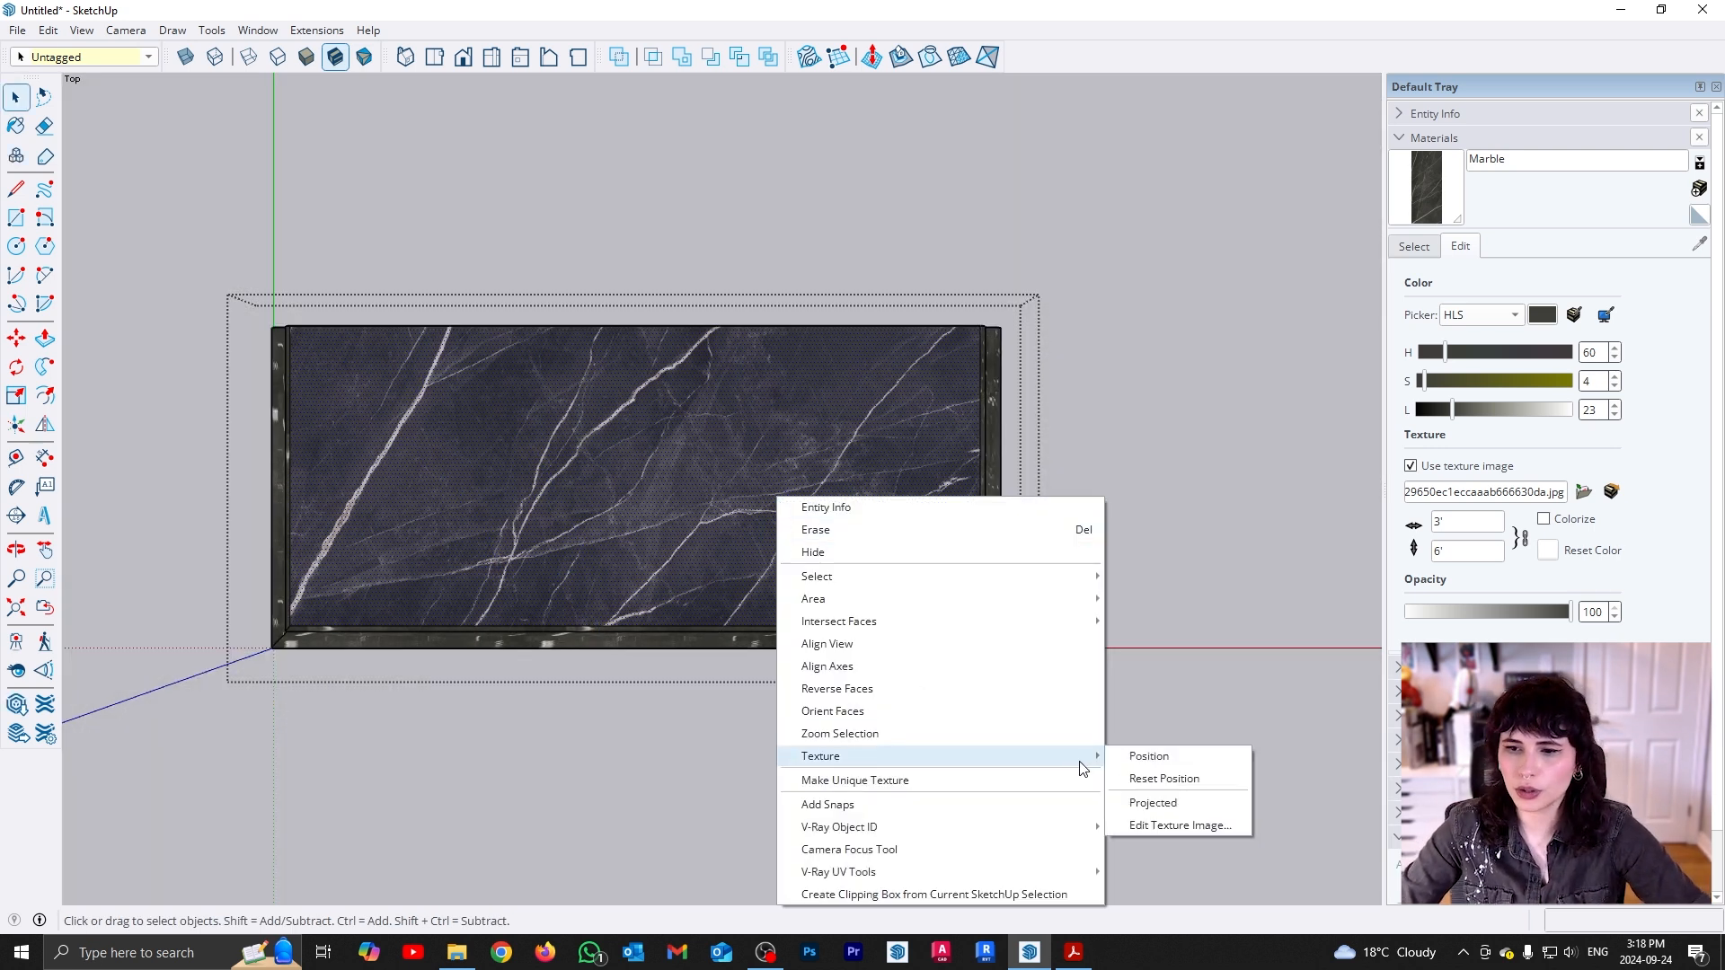
left_click(1188, 802)
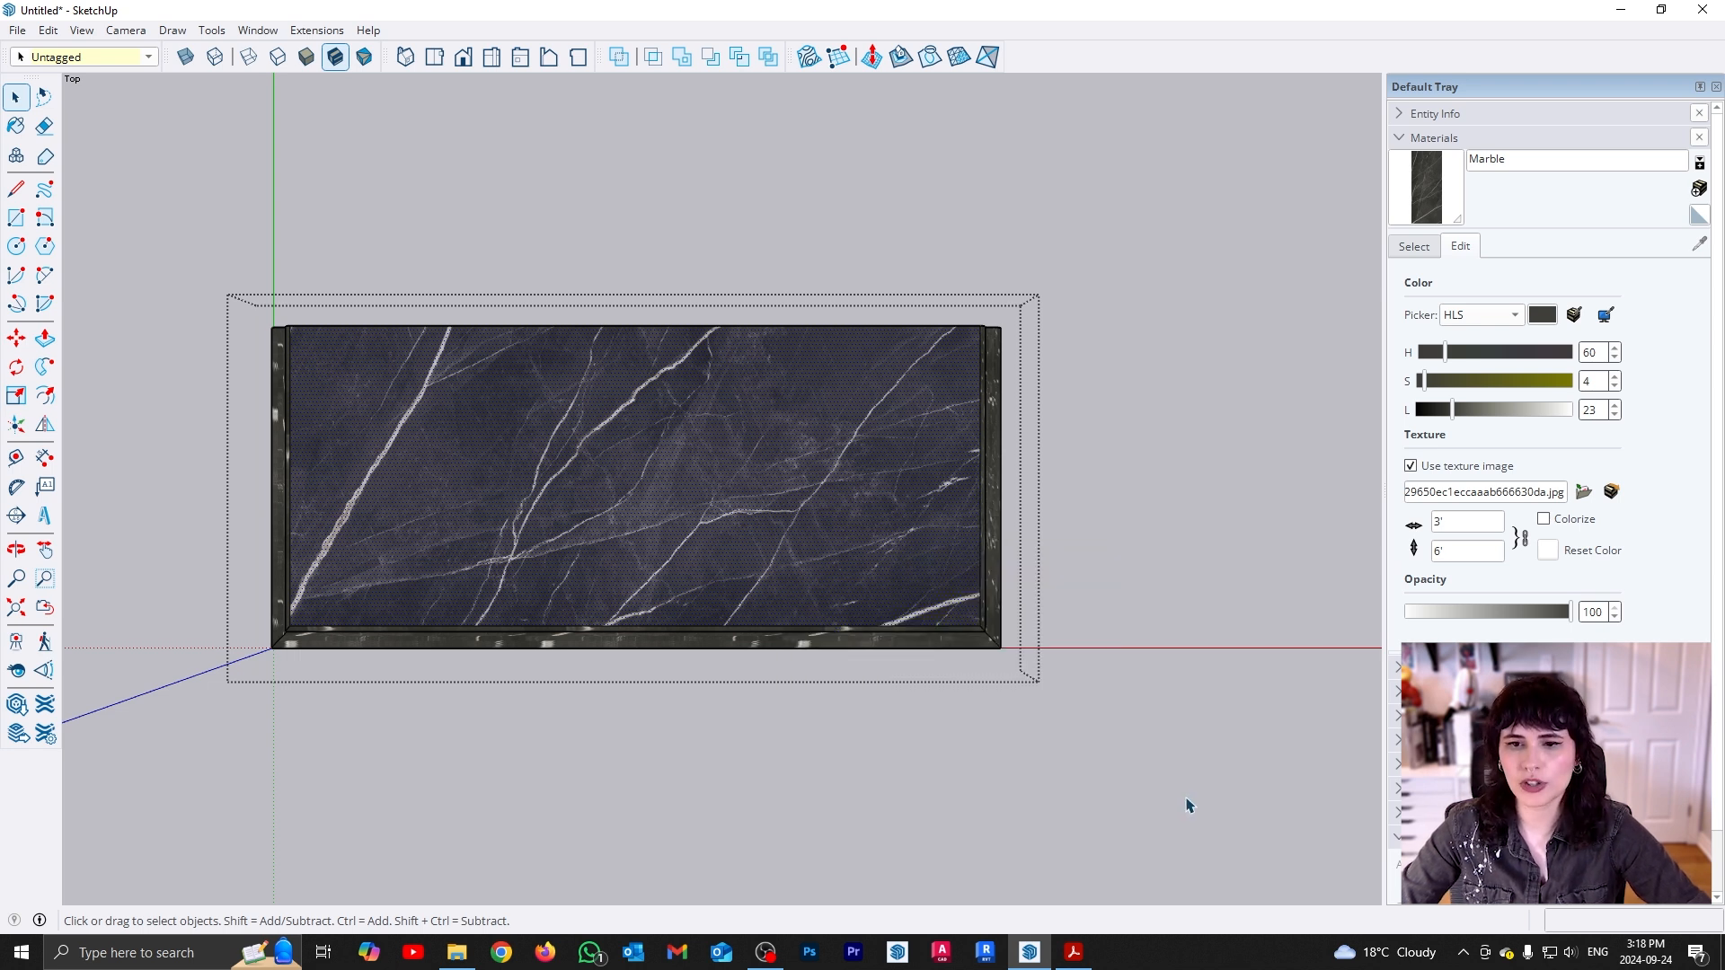
key("b")
key("alt")
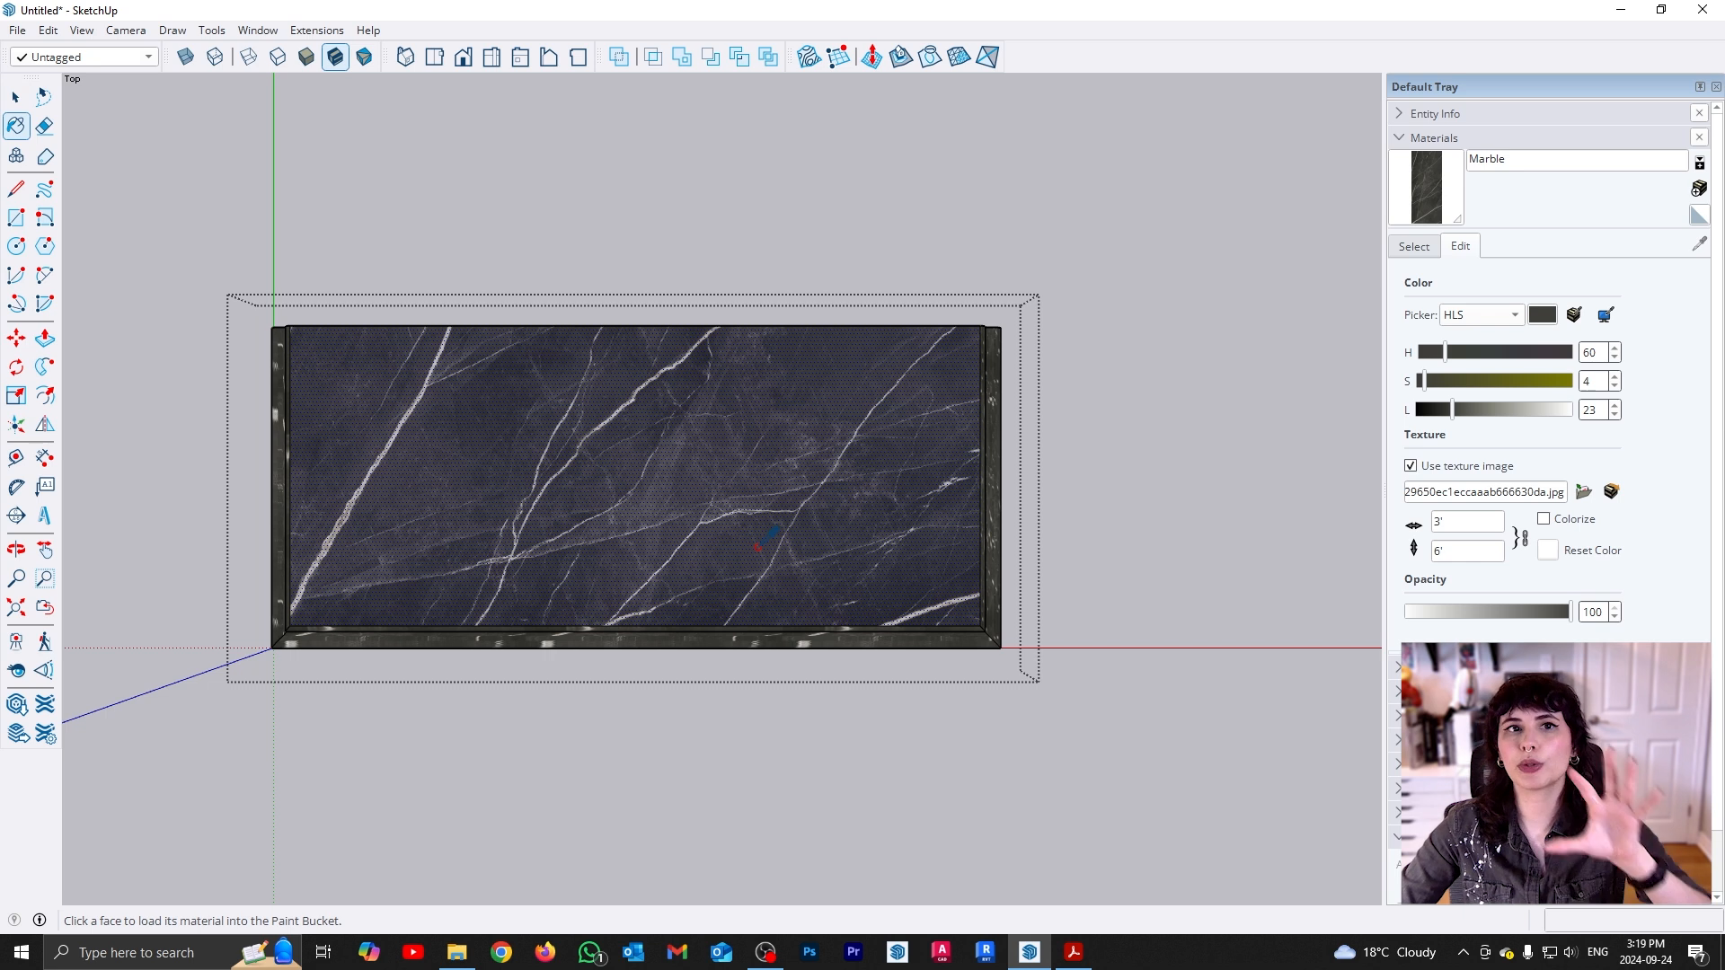
left_click(757, 548)
Select the whole countertop including its moulded edges, paint it with the sampled marble, and check the veins along the profile
key("space")
left_click_drag(198, 278, 1078, 746)
key("b")
left_click(876, 597)
key("space")
left_click(935, 701)
middle_click_drag(915, 716, 818, 564)
scroll(866, 654, "up", 4)
middle_click_drag(912, 726, 746, 543)
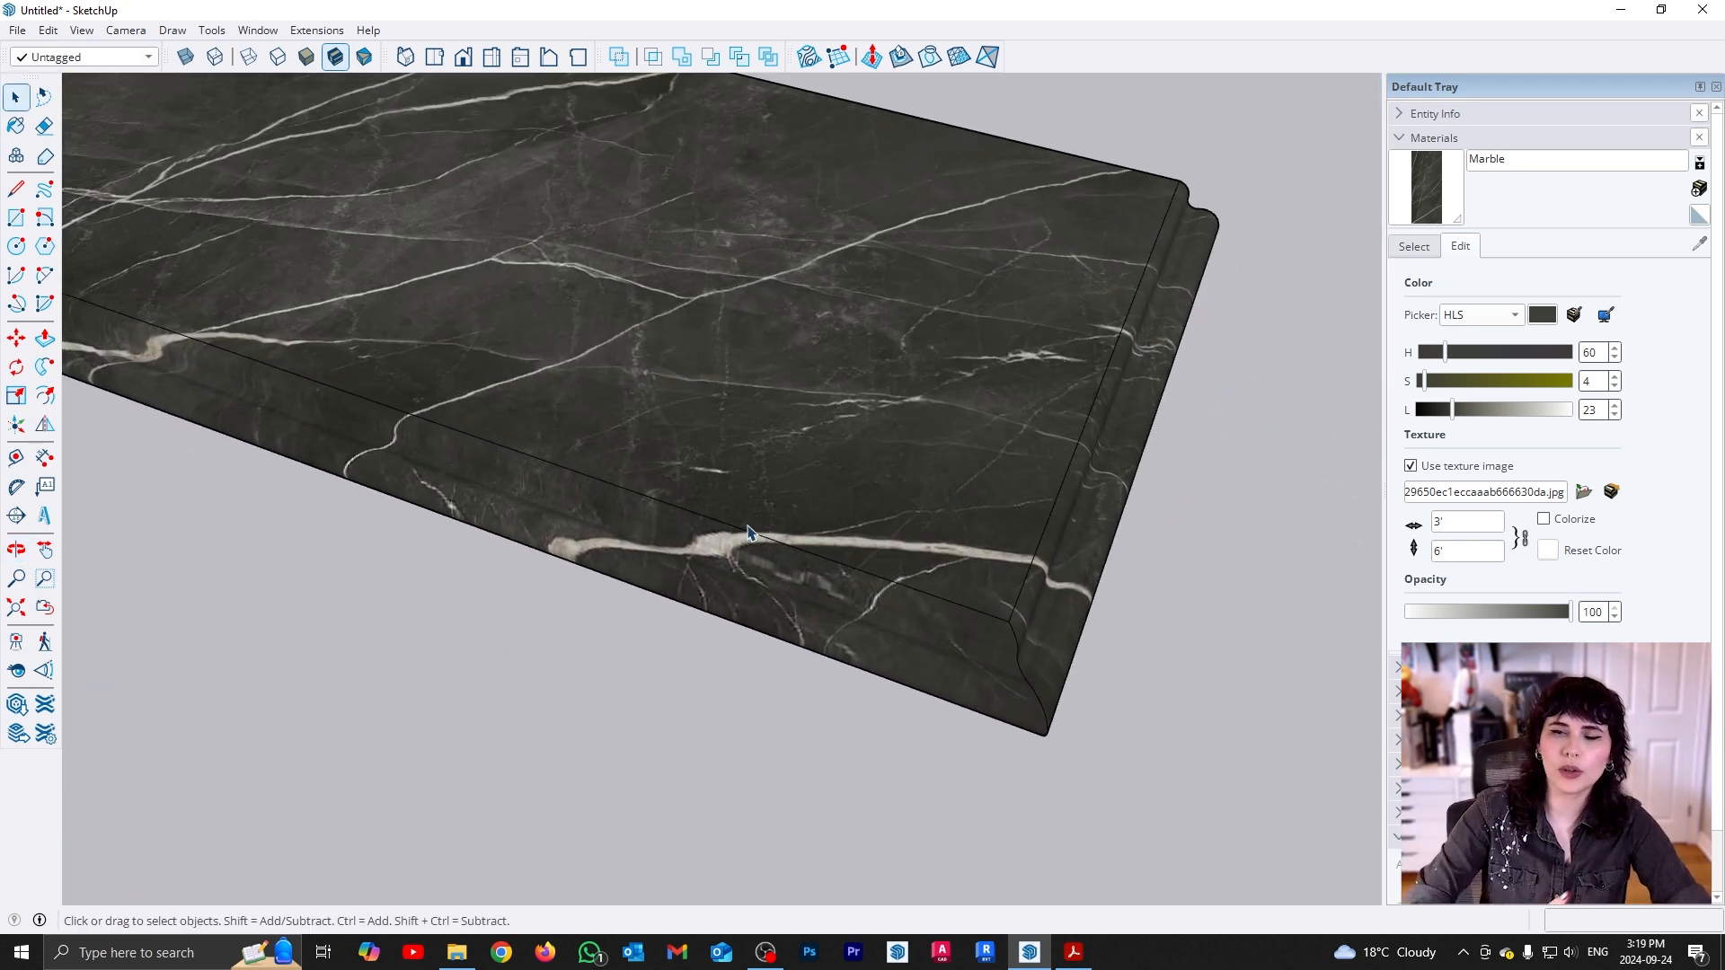
scroll(759, 530, "down", 6)
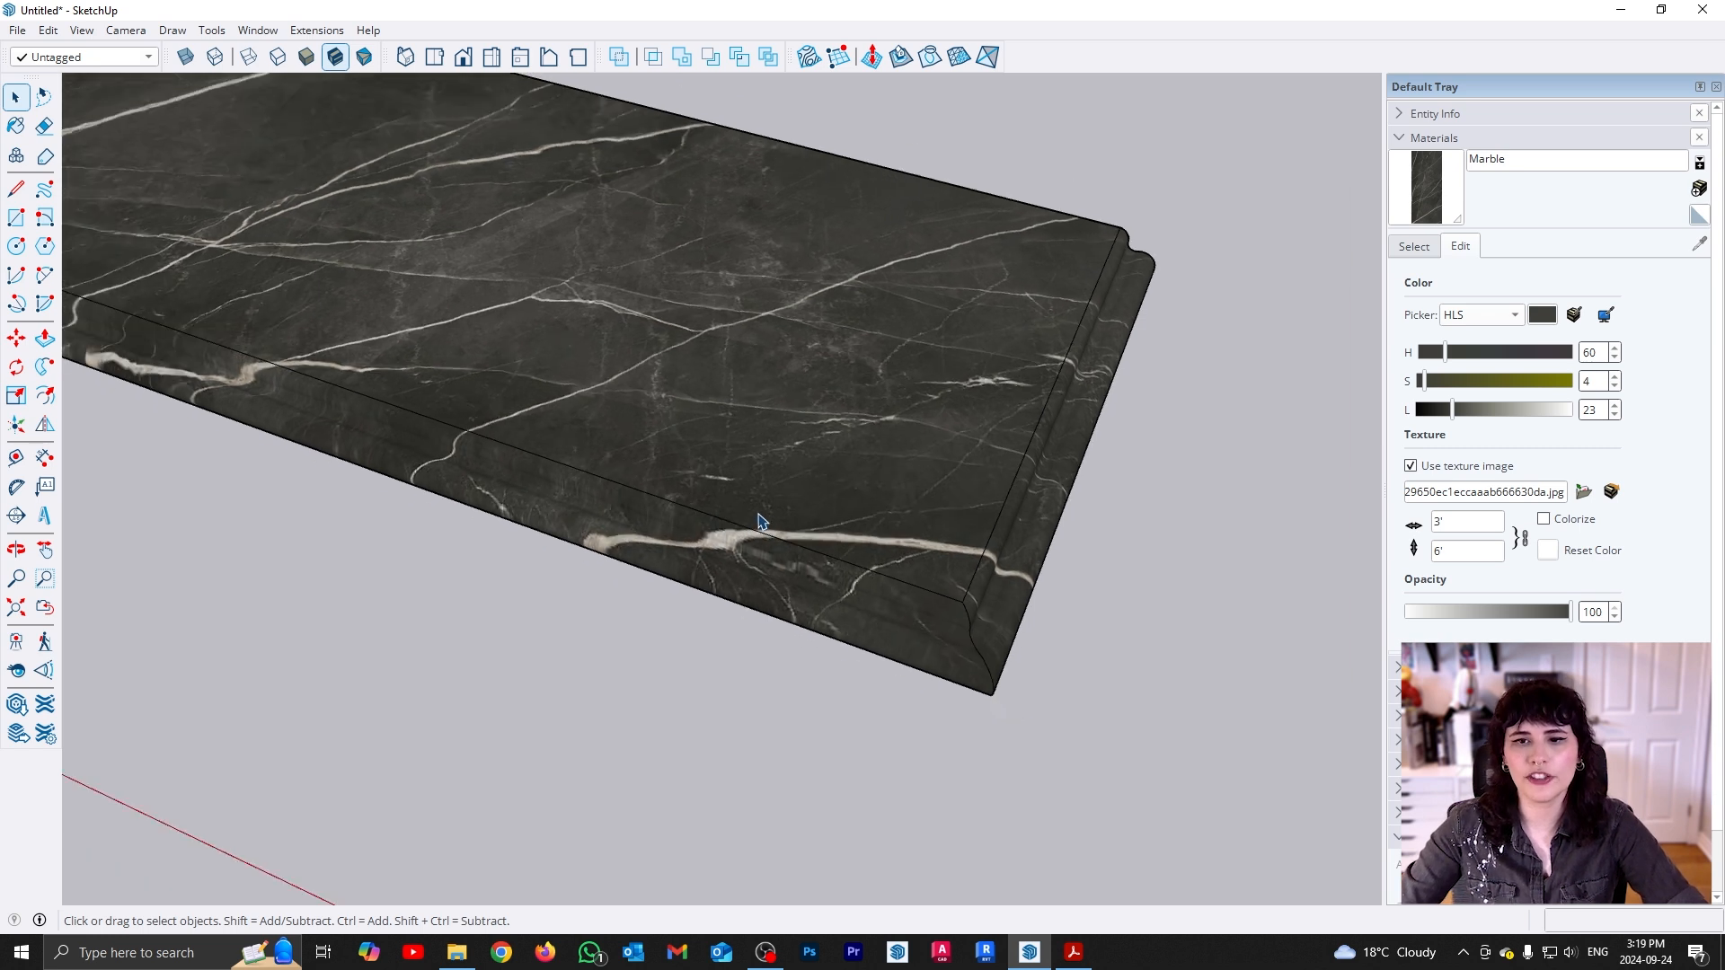
Select all connected geometry of the countertop, repaint it with the projected marble, and inspect the wrapped edges and corners
middle_click_drag(947, 623, 633, 520)
scroll(852, 472, "up", 5)
scroll(632, 520, "up", 1)
triple_click(632, 520)
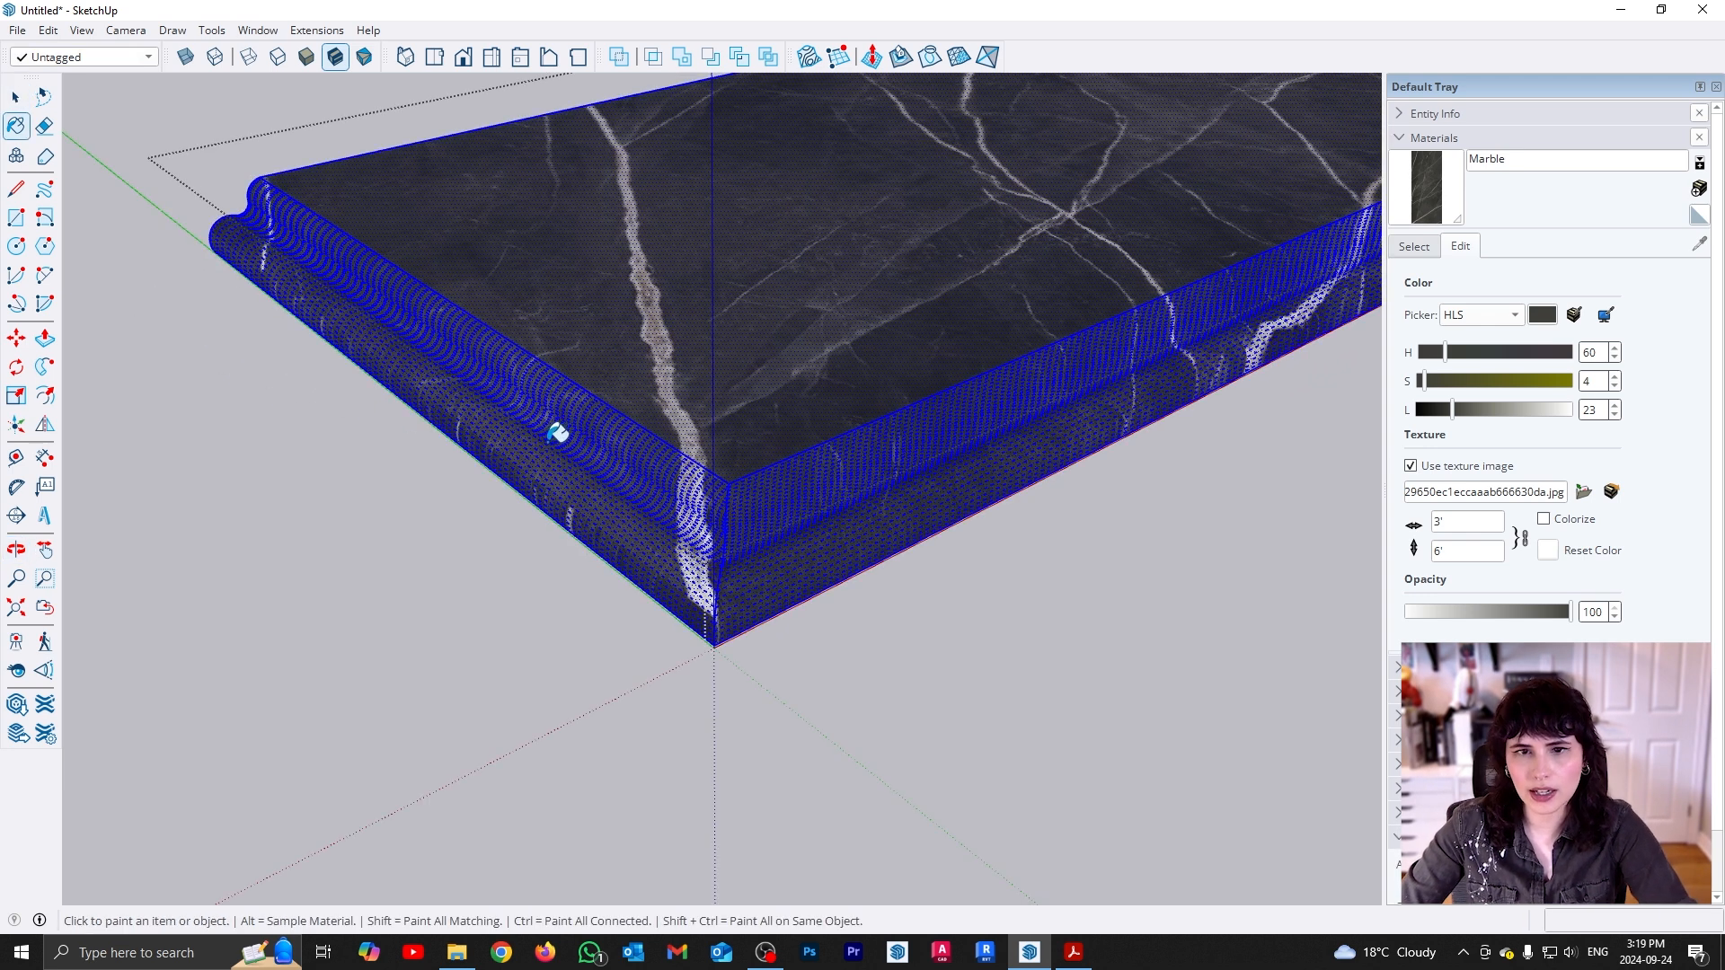
scroll(583, 548, "up", 1)
scroll(575, 526, "down", 3)
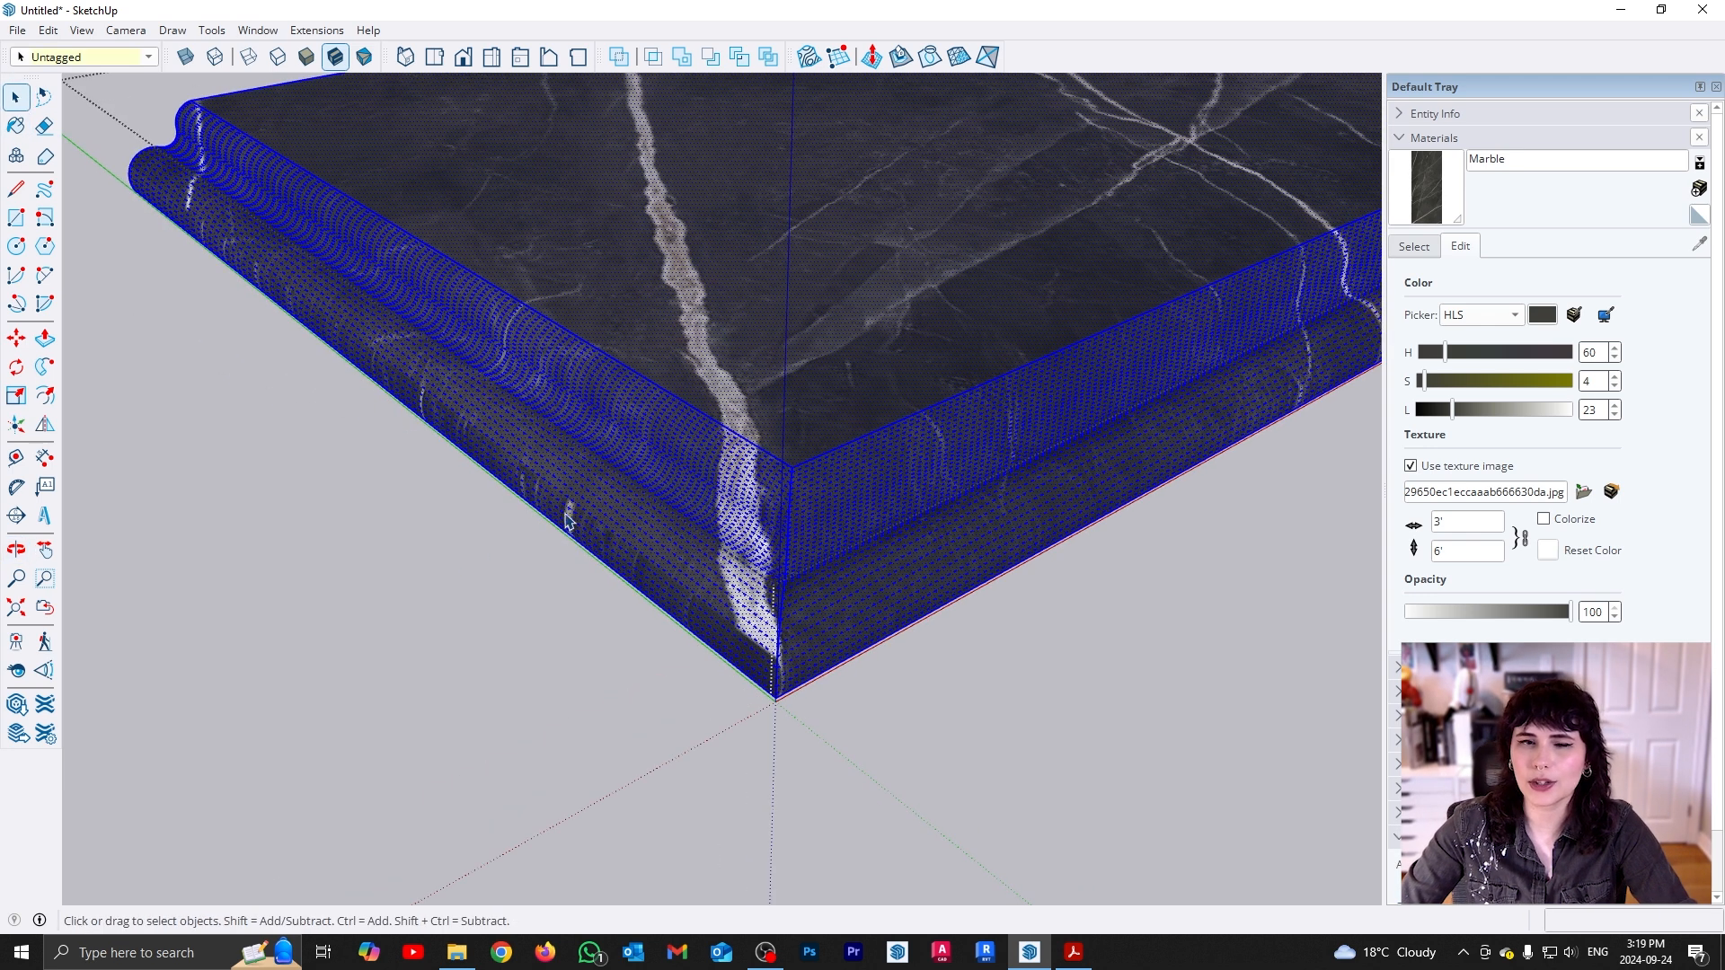
left_click(962, 685)
scroll(742, 552, "up", 2)
scroll(706, 522, "down", 4)
middle_click_drag(1377, 512, 505, 555)
middle_click_drag(973, 606, 849, 527)
scroll(851, 533, "up", 1)
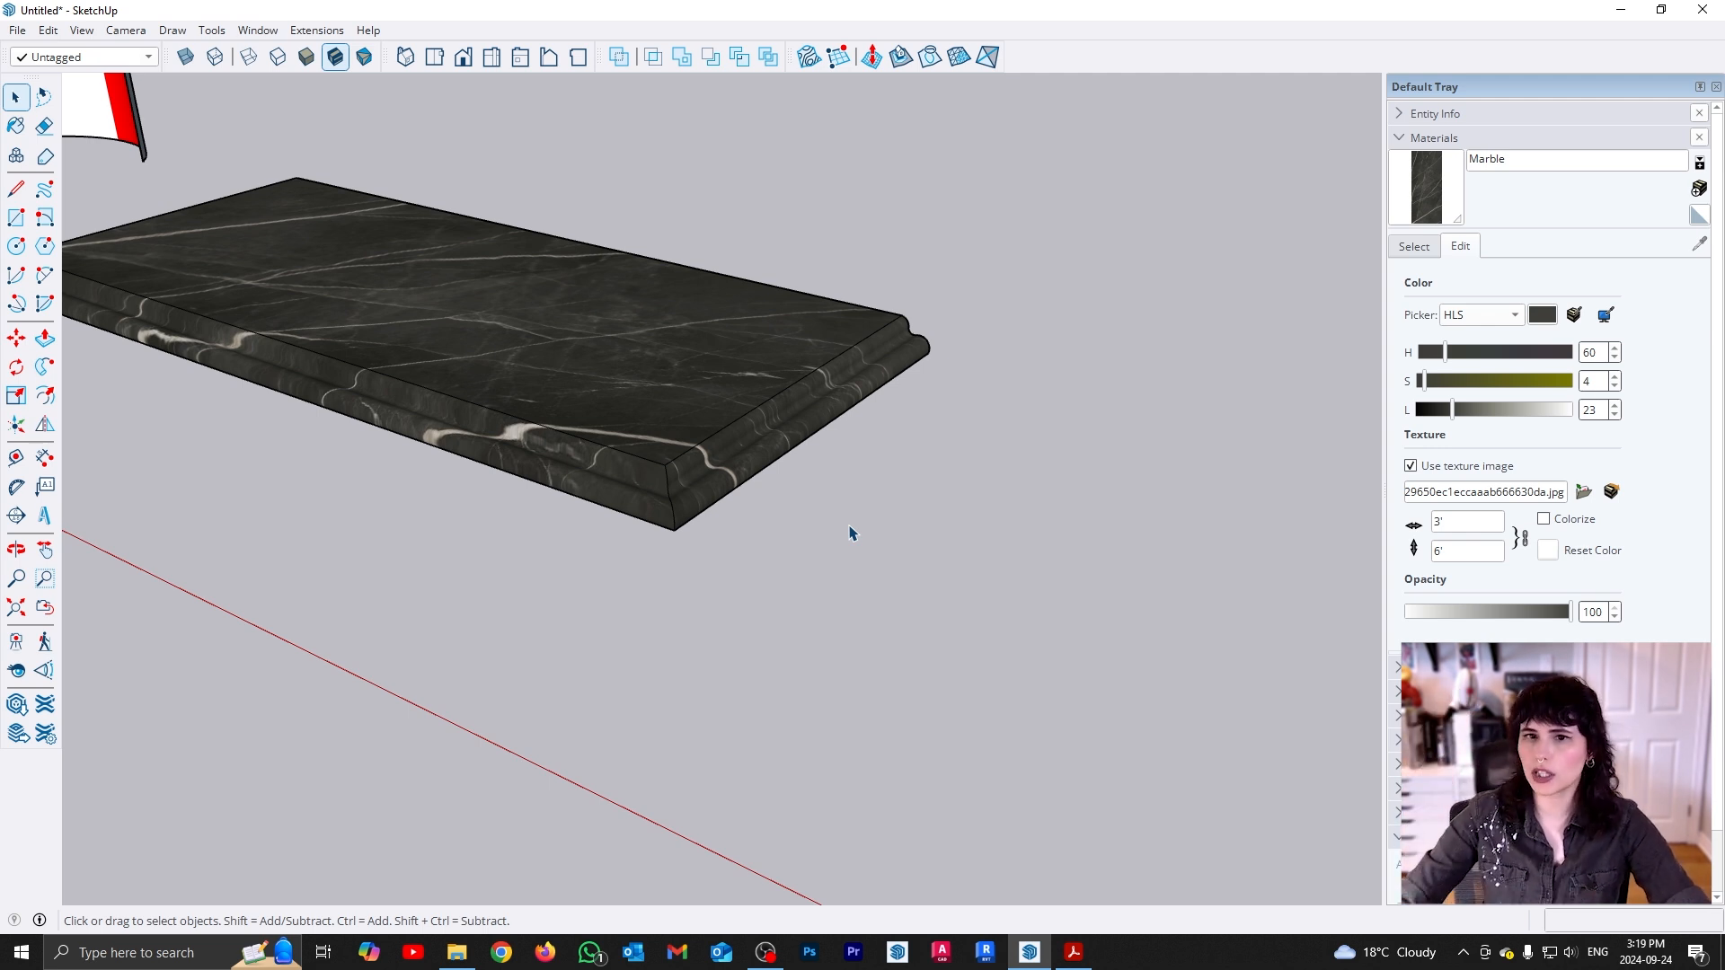
Open the countertop group and Push/Pull its underside face downward about 2' 9 3/4"
middle_click_drag(759, 653, 709, 212, "shift")
double_click(709, 212)
key("p")
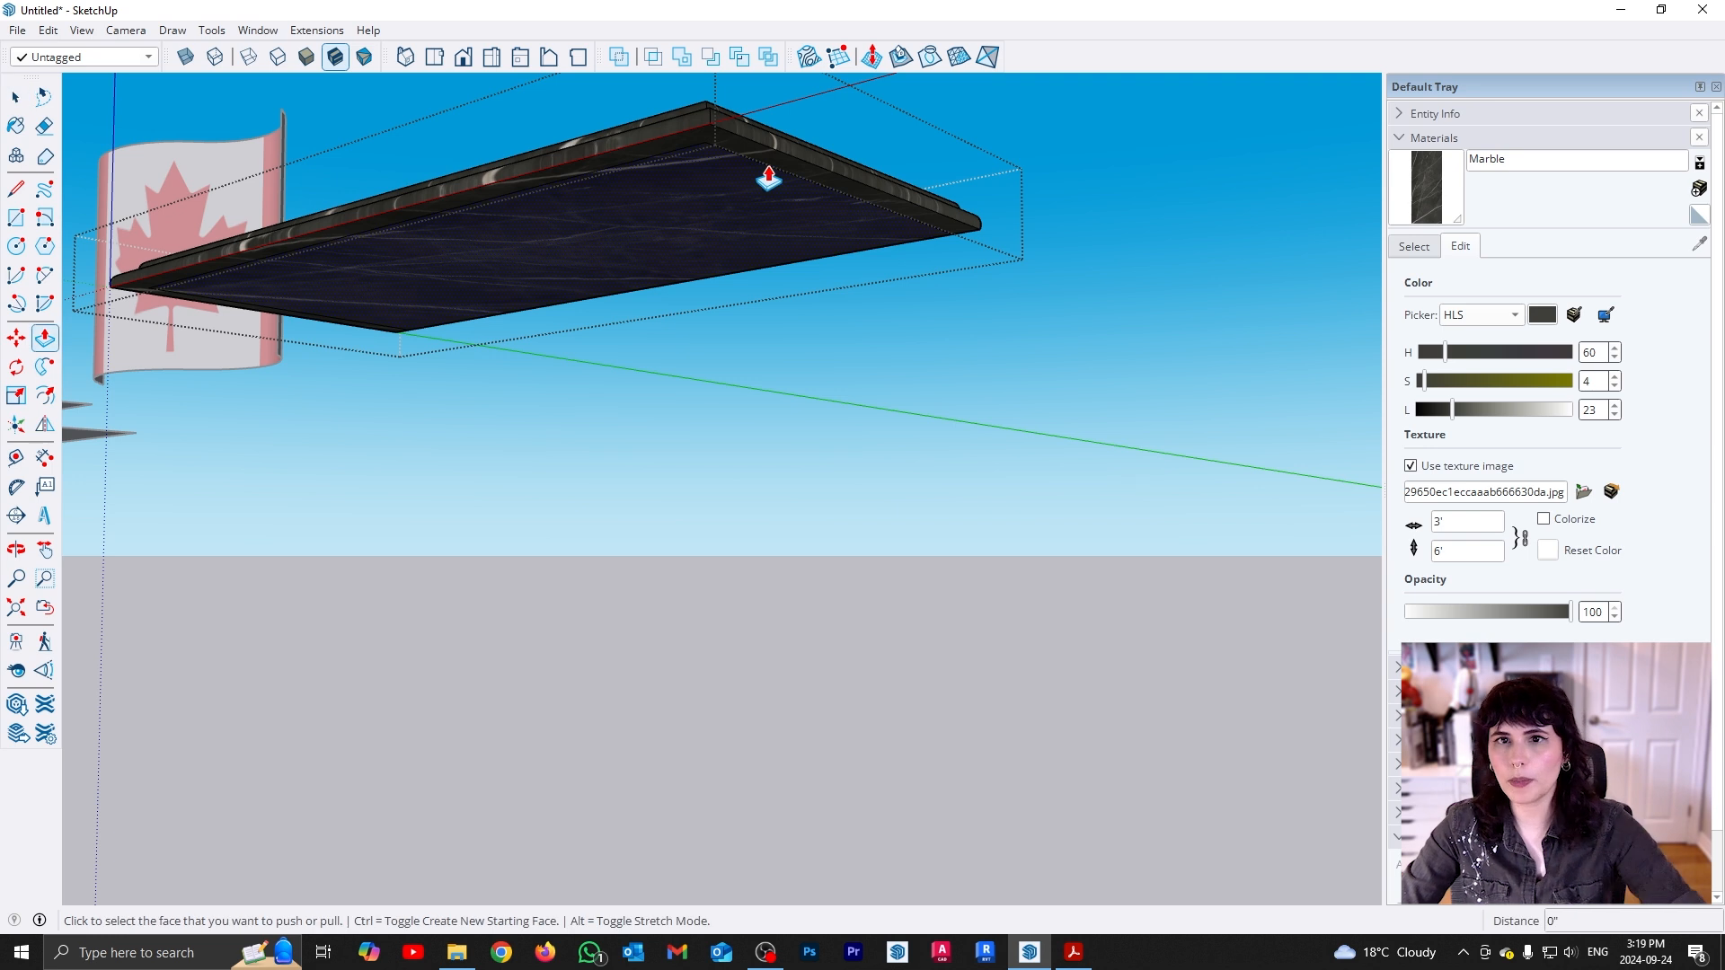
left_click(768, 178)
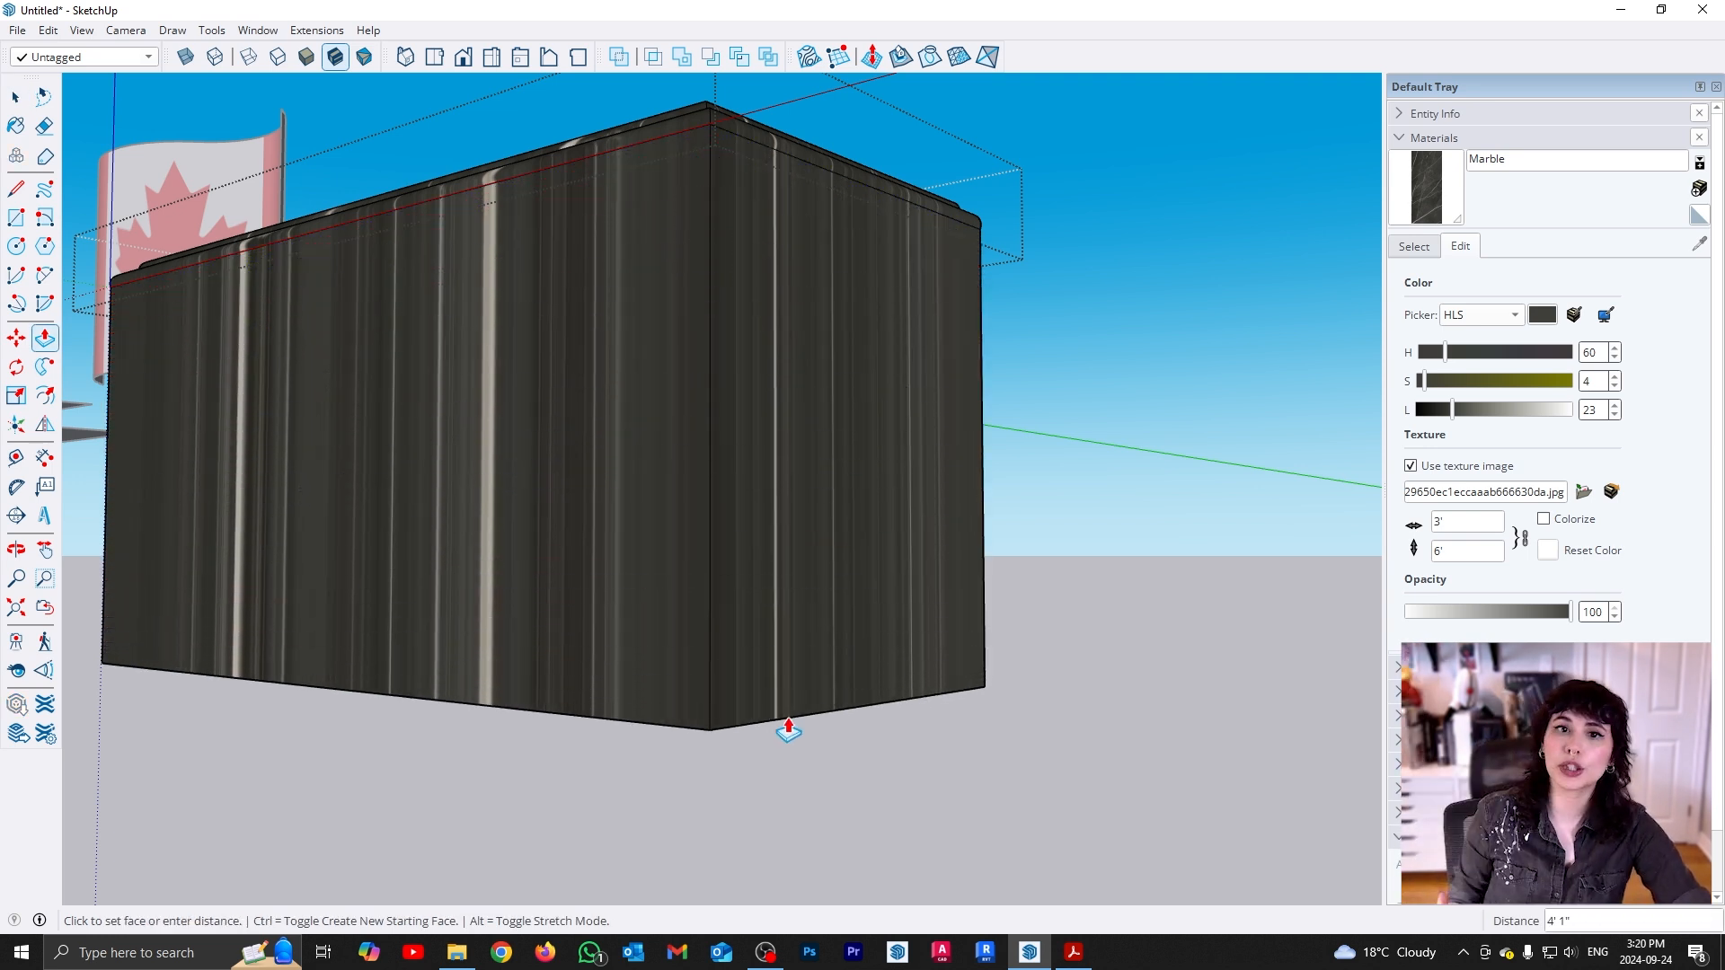
left_click(758, 551)
middle_click_drag(693, 450, 937, 874)
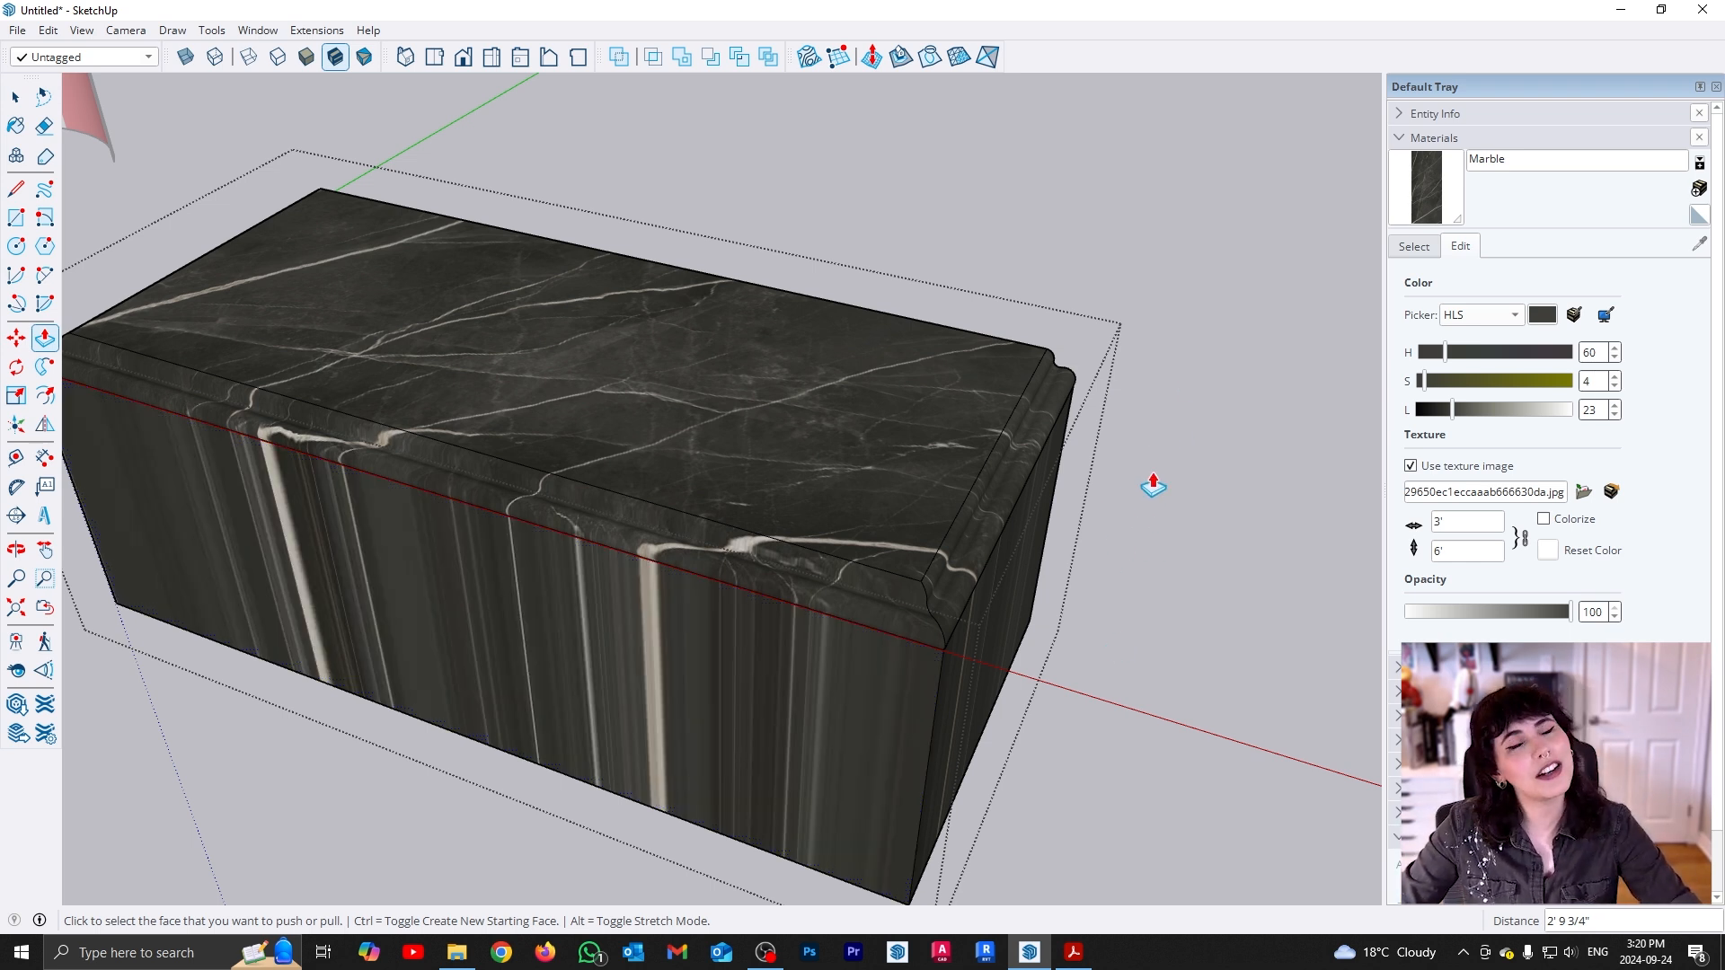
Undo the downward Push/Pull of the underside and close the countertop group
key("space")
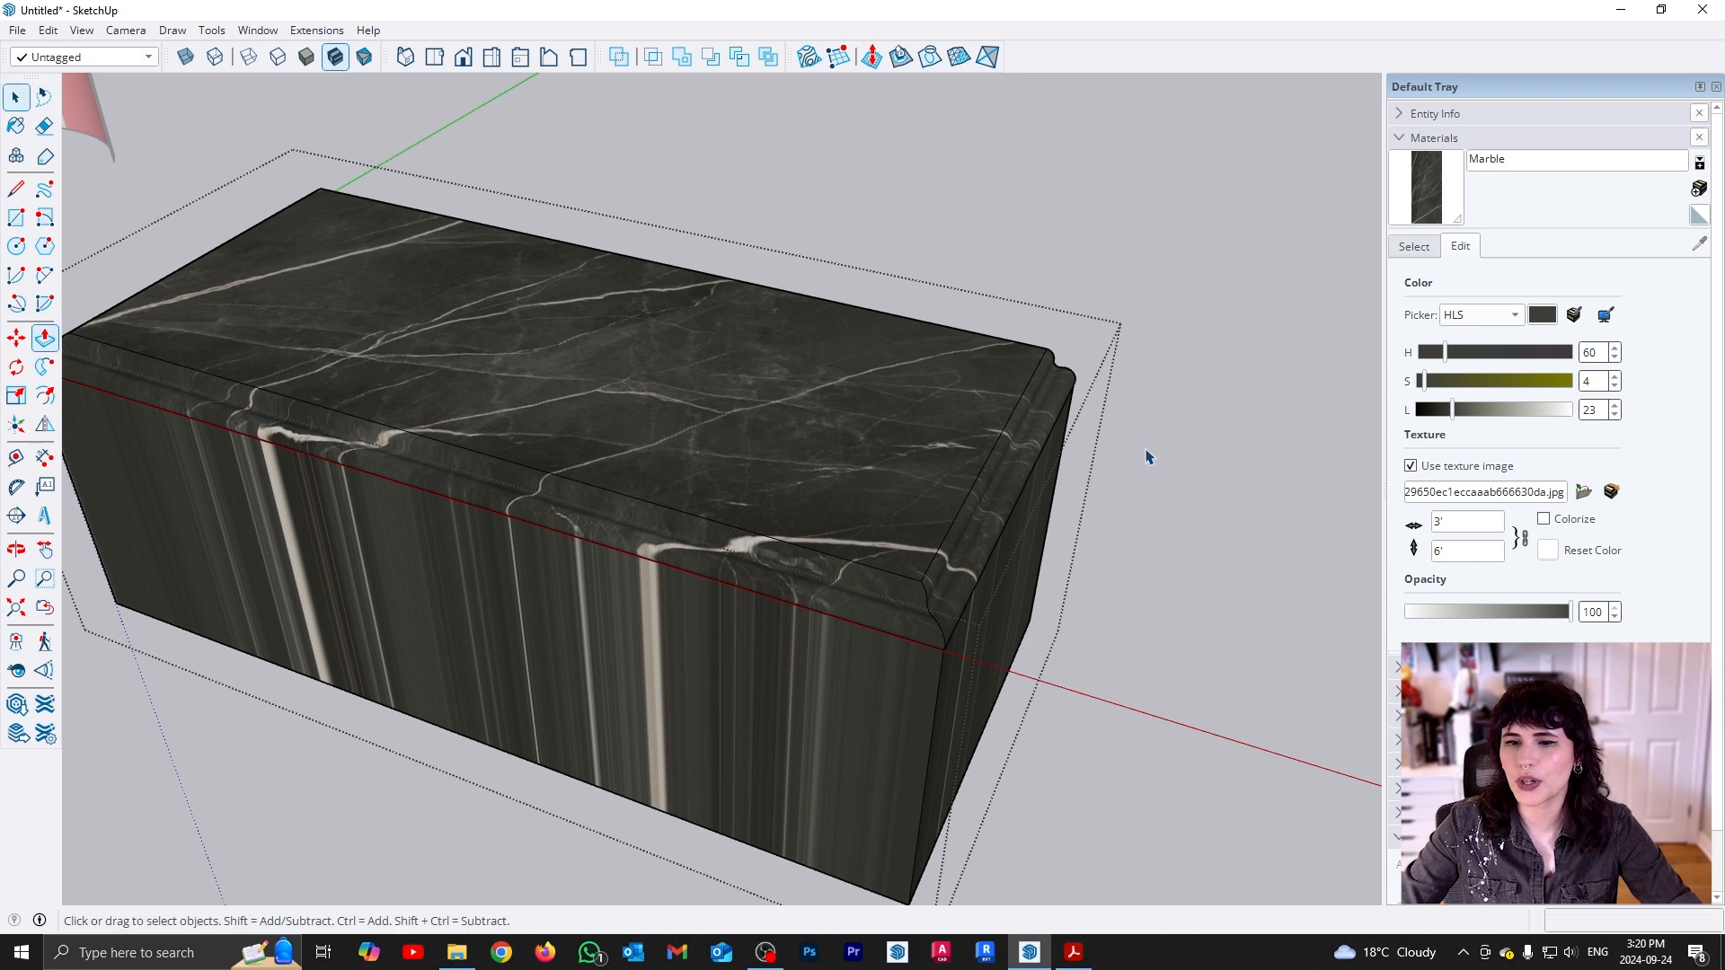
key("ctrl+z")
left_click(1146, 462)
scroll(1028, 584, "down", 6)
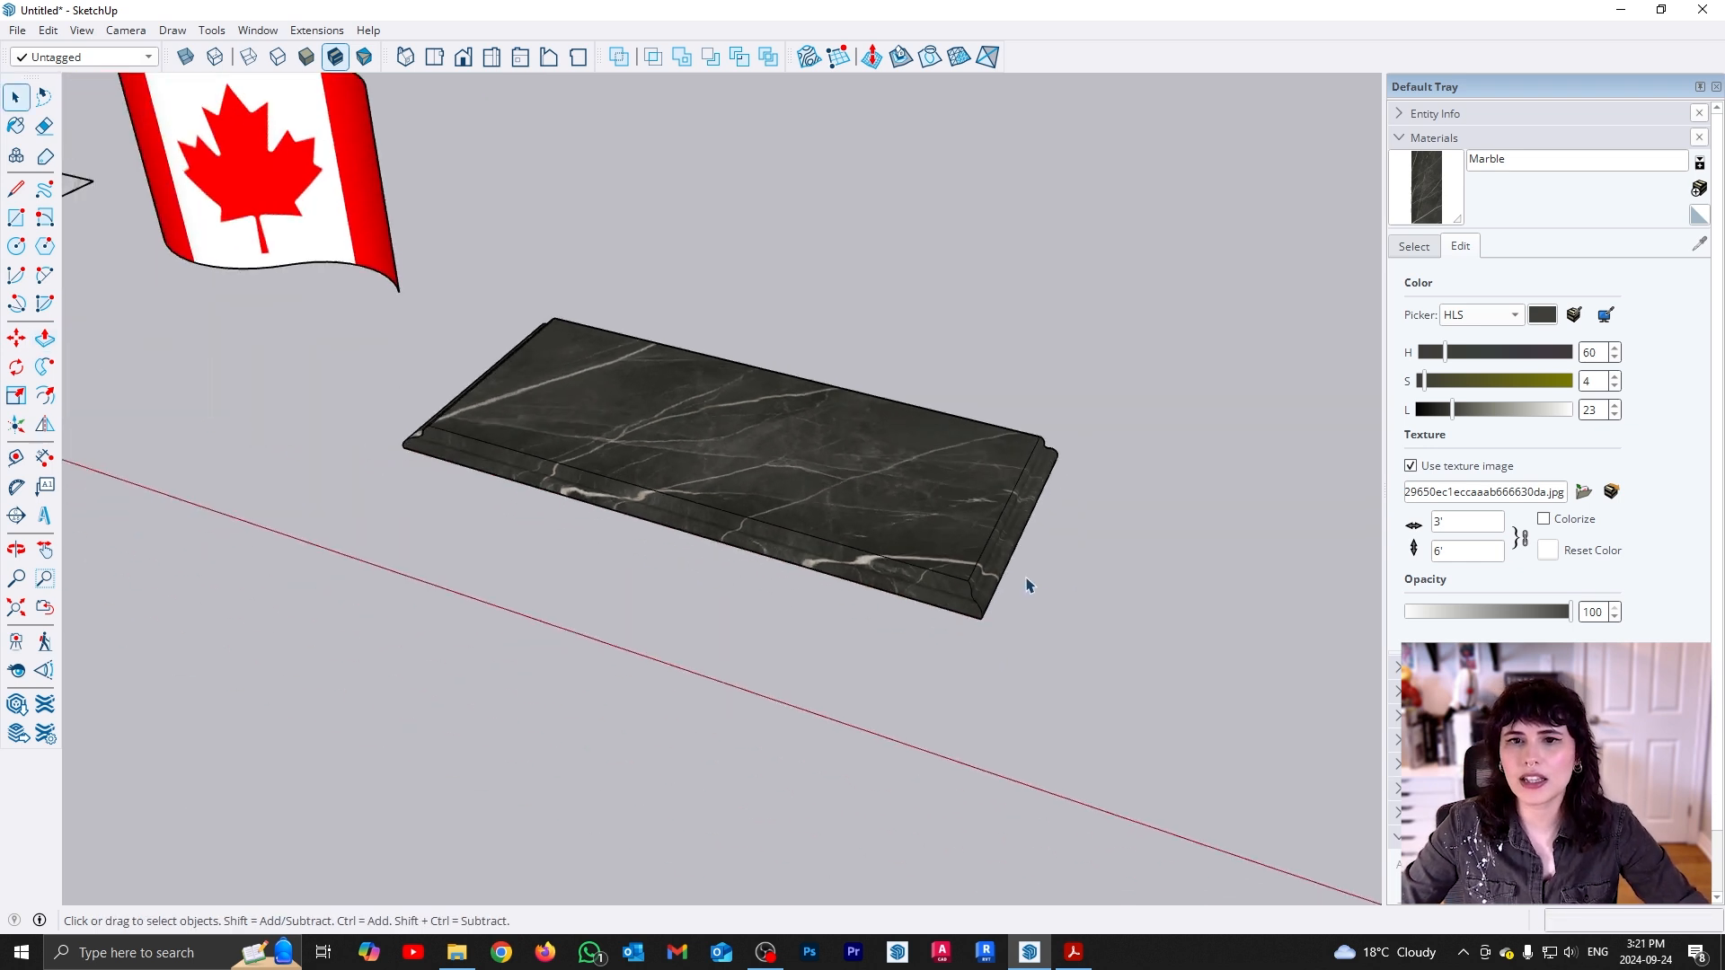
middle_click_drag(714, 471, 780, 588)
scroll(776, 584, "up", 1)
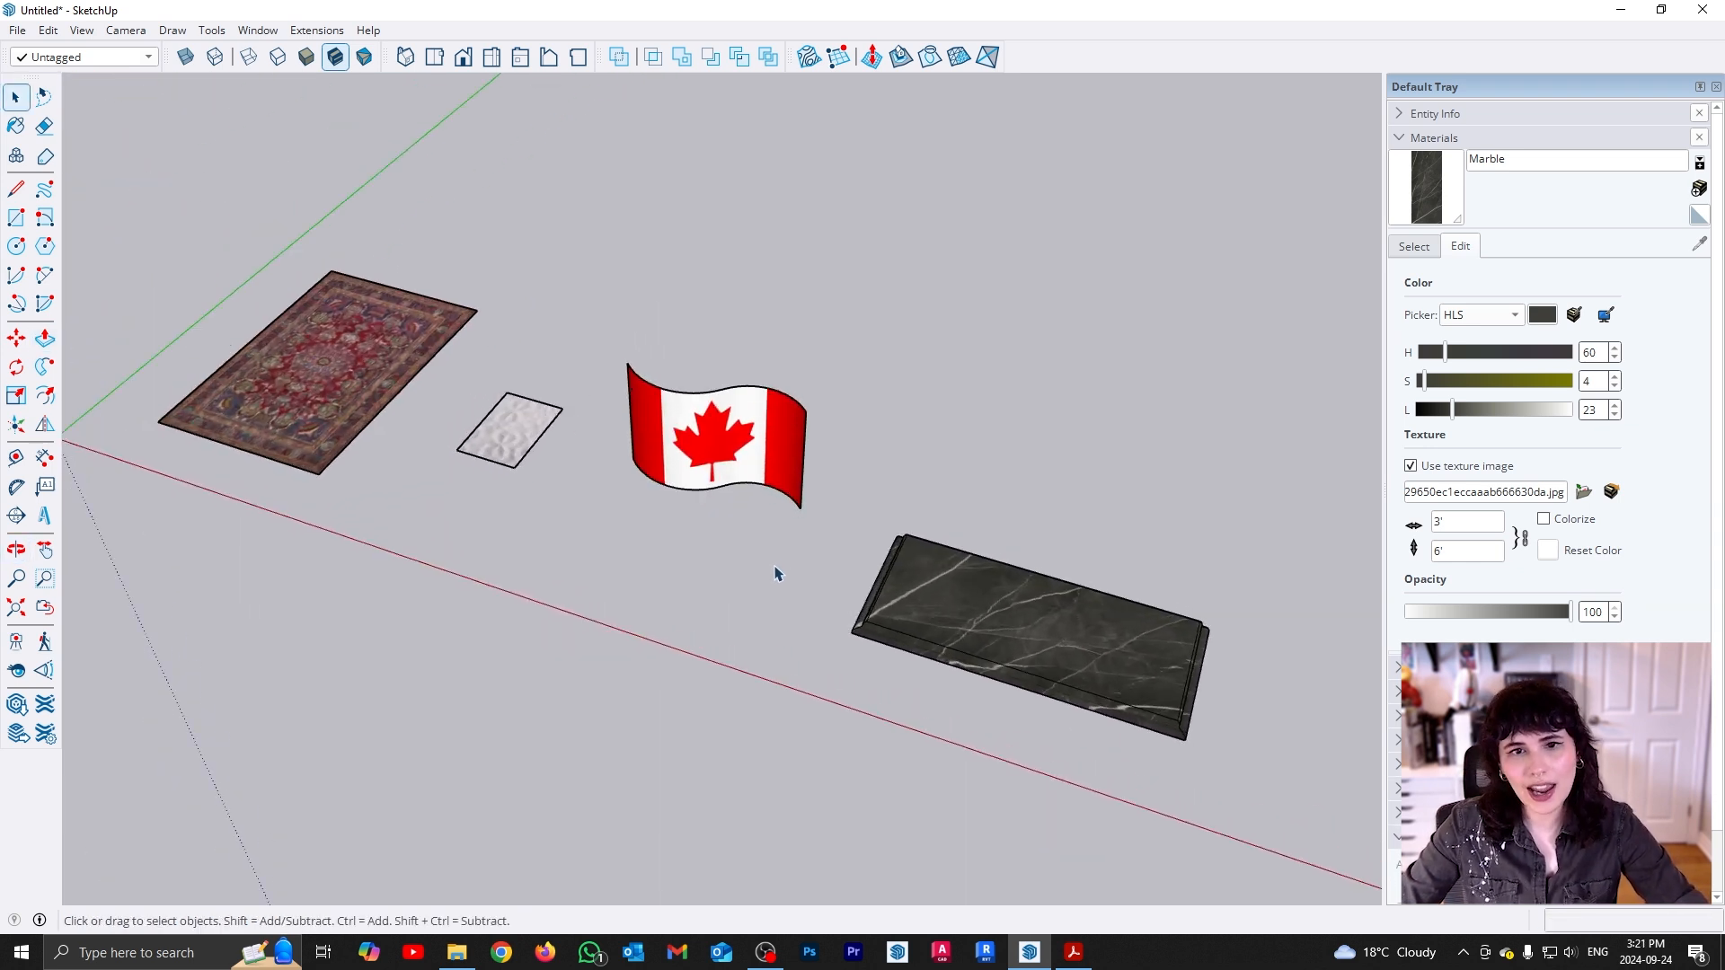